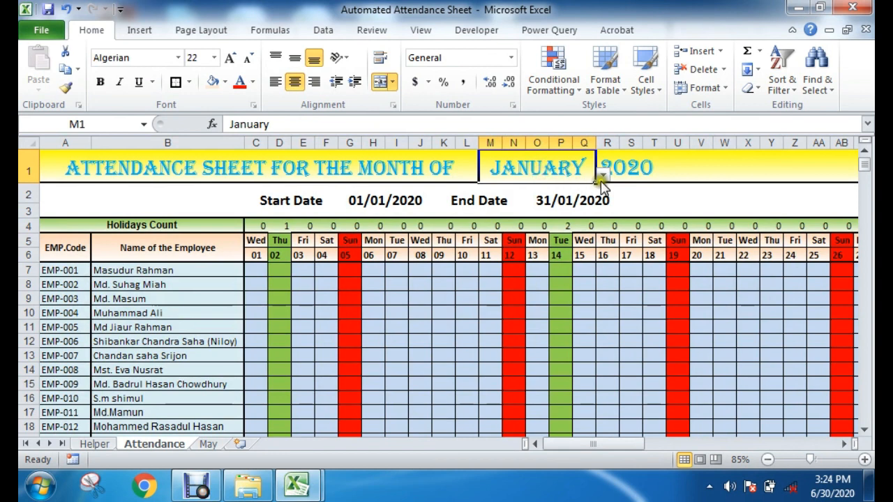
# Step: Set the attendance sheet's month to February and select the cells under the Sunday 02 column to inspect the weekend highlighting
pyautogui.click(518, 200)
pyautogui.scroll(-3, 511, 353)
pyautogui.scroll(3, 396, 377)
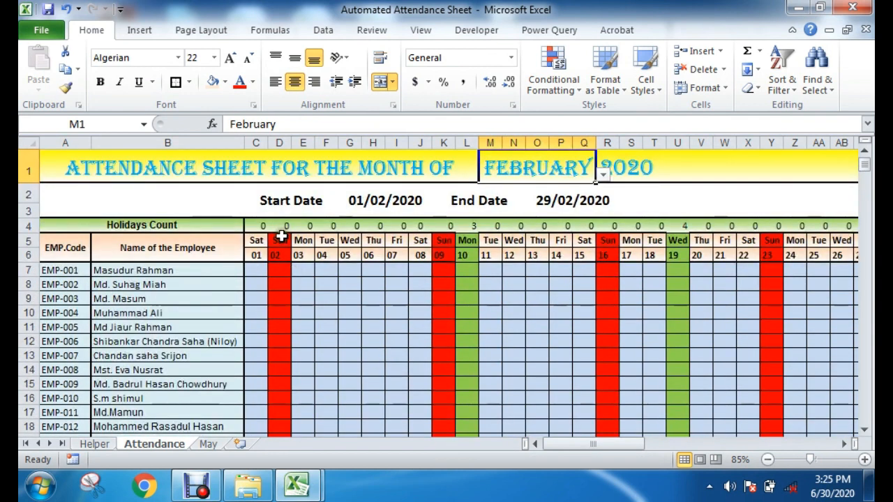
pyautogui.moveTo(281, 239); pyautogui.dragTo(279, 385)
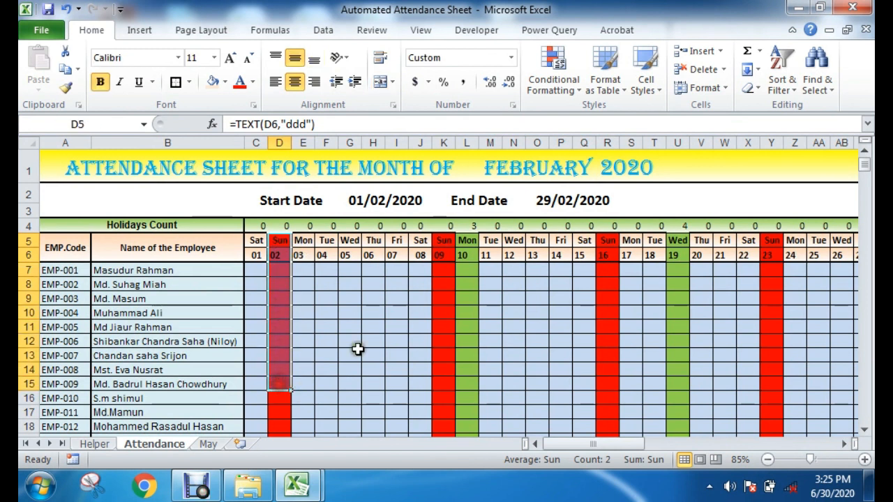
# Step: Open the Helper sheet and examine the holidays with their dates and the list of months
pyautogui.click(96, 444)
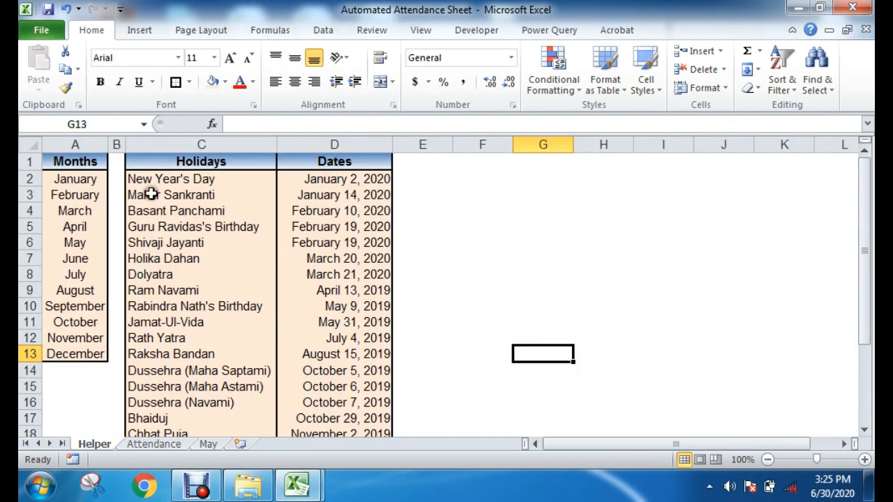
pyautogui.moveTo(179, 182); pyautogui.dragTo(342, 290)
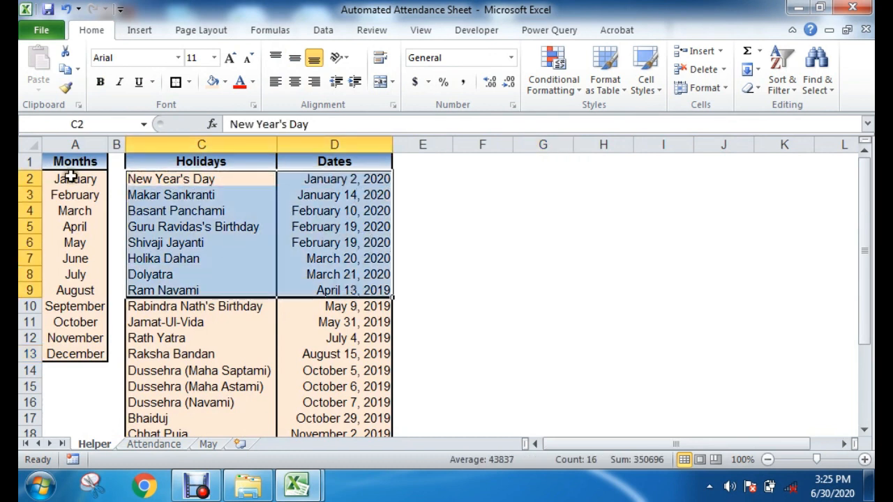
pyautogui.moveTo(74, 179); pyautogui.dragTo(77, 295)
# Step: Return to the Attendance sheet and examine the weekday headers and the highlighted holiday column for Monday 10
pyautogui.click(173, 444)
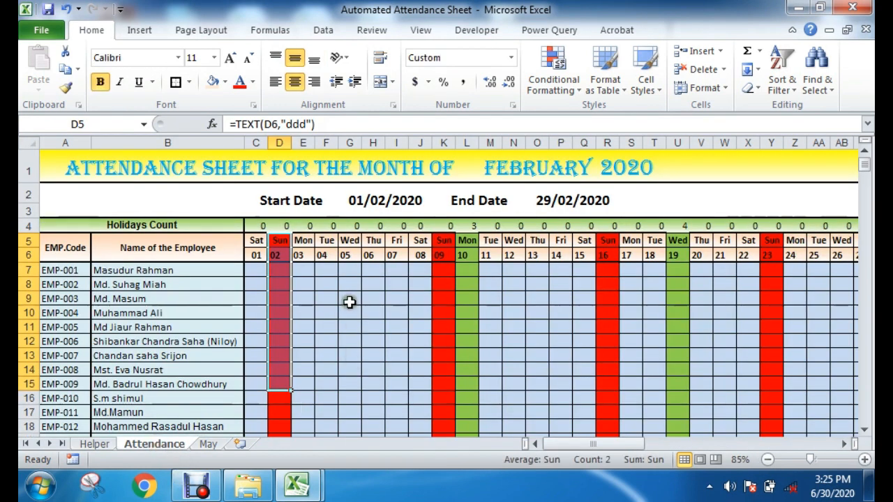
pyautogui.moveTo(403, 240); pyautogui.dragTo(392, 401)
pyautogui.click(395, 243)
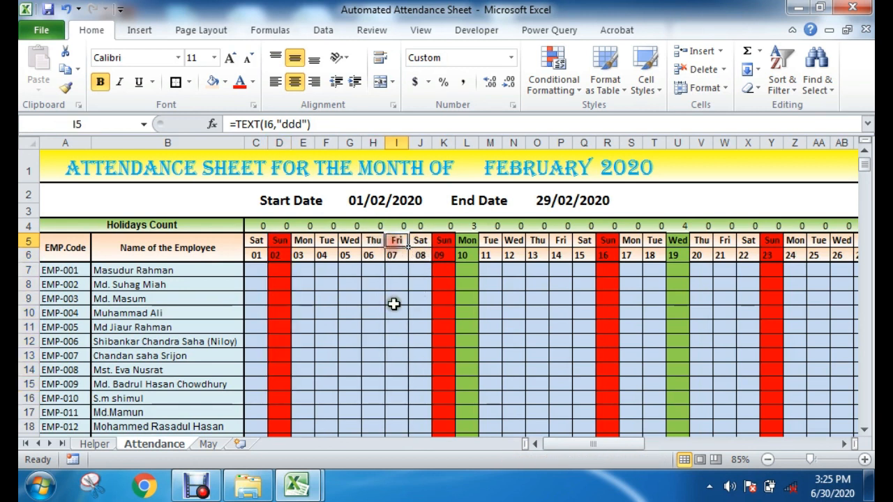
pyautogui.moveTo(471, 244); pyautogui.dragTo(466, 386)
# Step: Examine the attendance summary columns, from Full Day Present and Full Day Absent through Work days to the present and absent percentages
pyautogui.moveTo(548, 444); pyautogui.dragTo(680, 380)
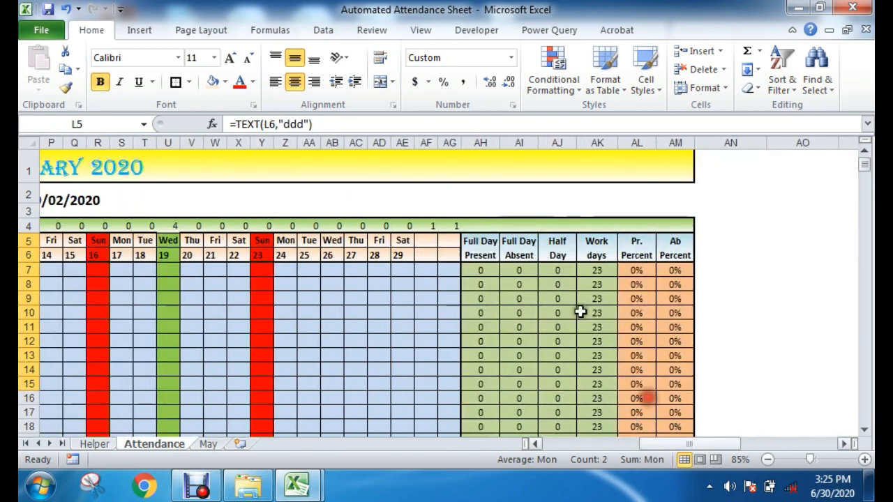
pyautogui.click(488, 242)
pyautogui.click(531, 244)
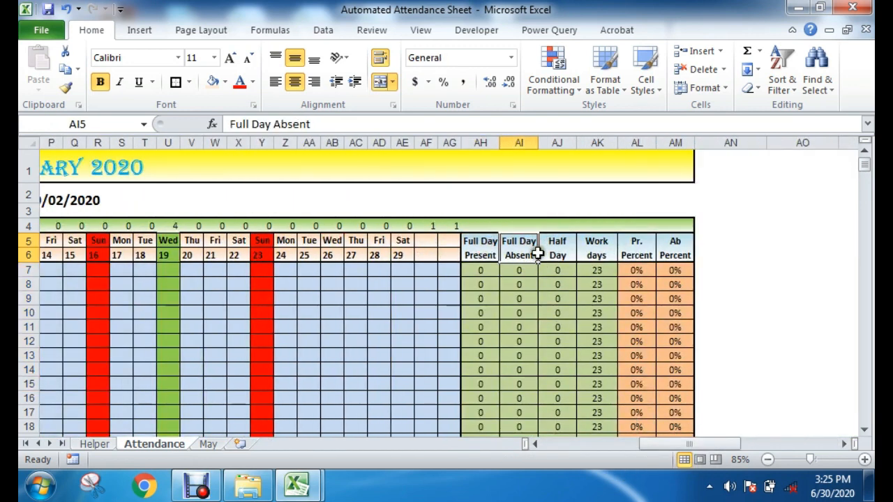
pyautogui.click(598, 238)
pyautogui.click(638, 240)
pyautogui.click(674, 239)
# Step: Look at the CLEAR and COPY SHEET buttons below the employee list, and open the May sheet
pyautogui.moveTo(680, 445); pyautogui.dragTo(414, 442)
pyautogui.scroll(-3, 200, 372)
pyautogui.scroll(-5, 200, 372)
pyautogui.click(66, 364)
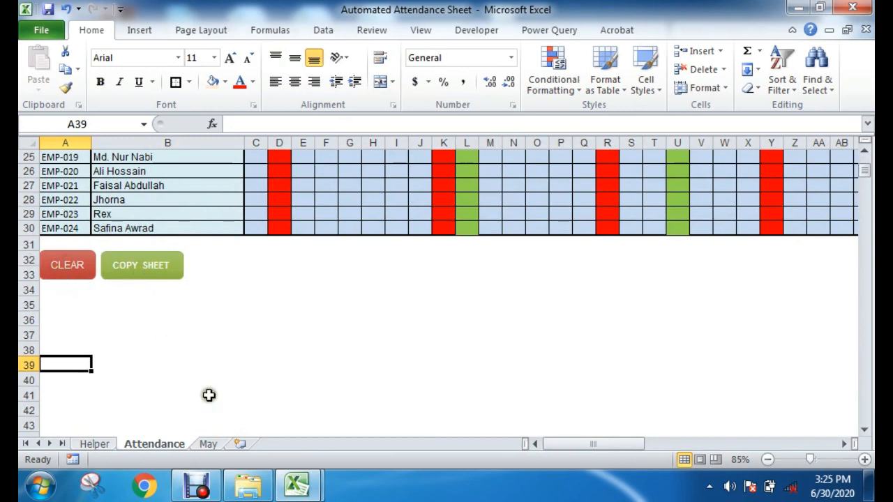
pyautogui.click(227, 444)
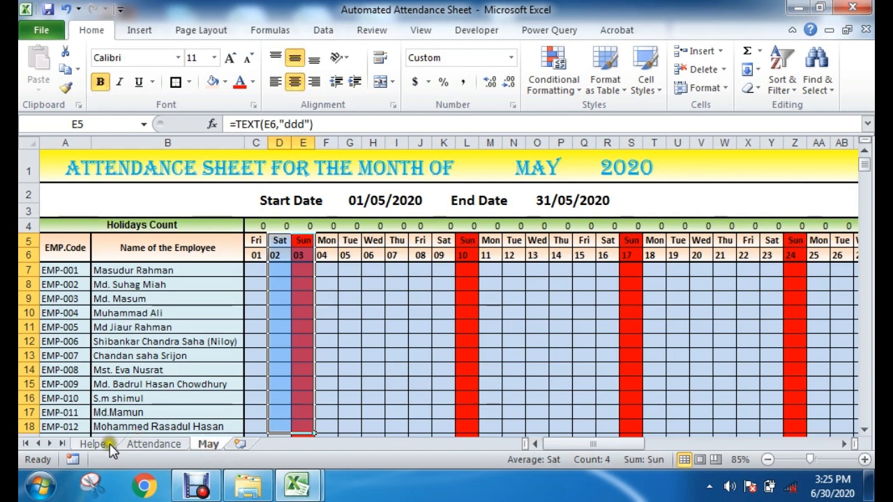
# Step: Go back to the Helper sheet and review its holiday names and the months from January to December
pyautogui.click(94, 444)
pyautogui.click(516, 306)
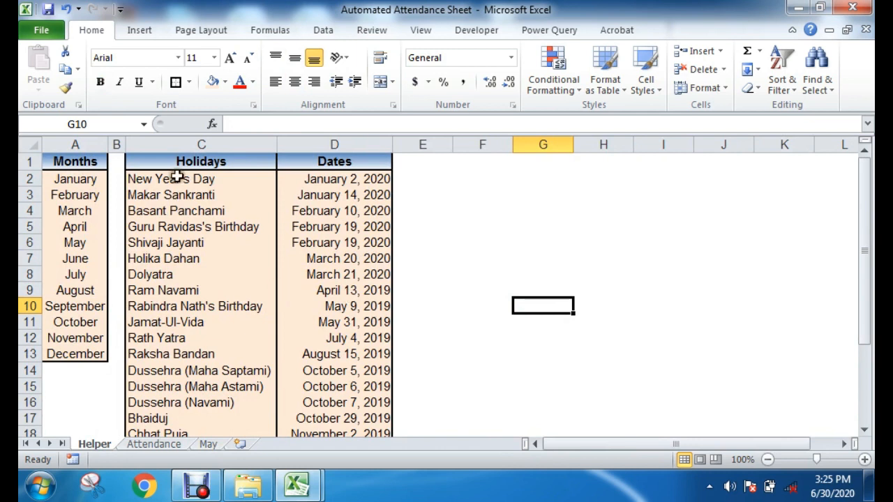
pyautogui.moveTo(176, 179); pyautogui.dragTo(177, 356)
pyautogui.moveTo(77, 184); pyautogui.dragTo(56, 354)
pyautogui.click(835, 338)
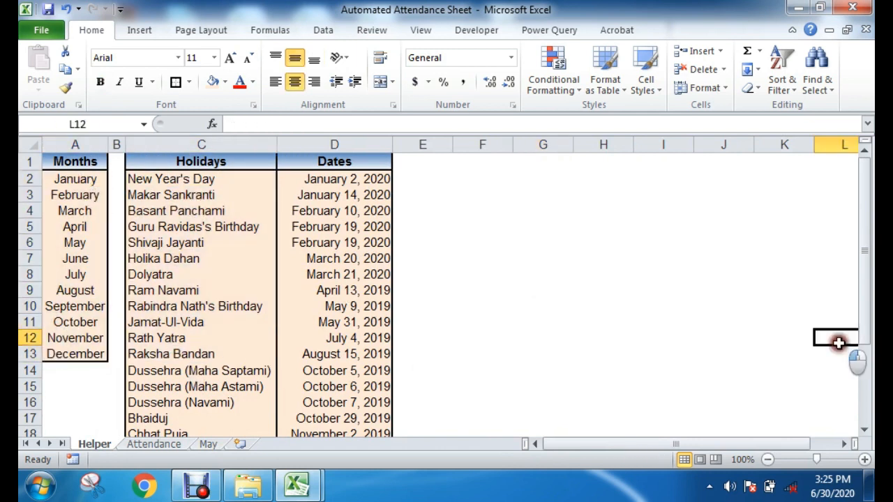
# Step: Switch to the Book1 workbook and view the existing Month, Holidays Names and Date layout on Sheet1
pyautogui.moveTo(313, 490)
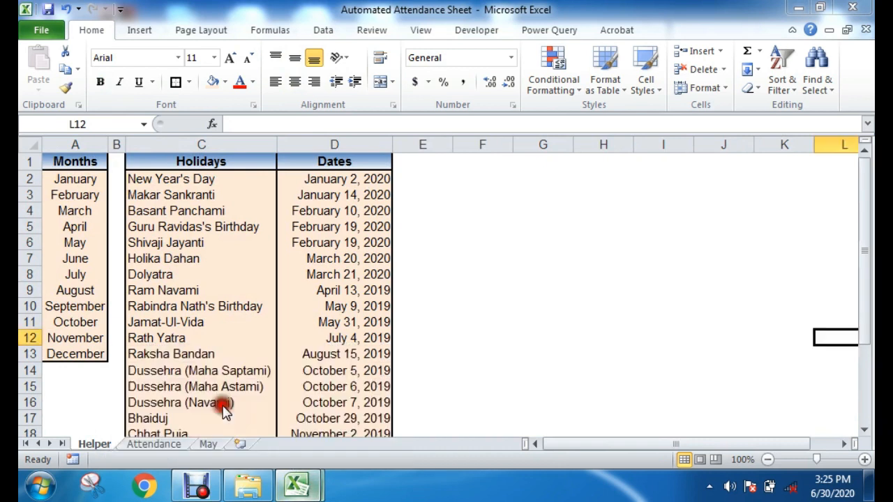
pyautogui.click(258, 414)
pyautogui.click(410, 301)
pyautogui.scroll(-1, 413, 359)
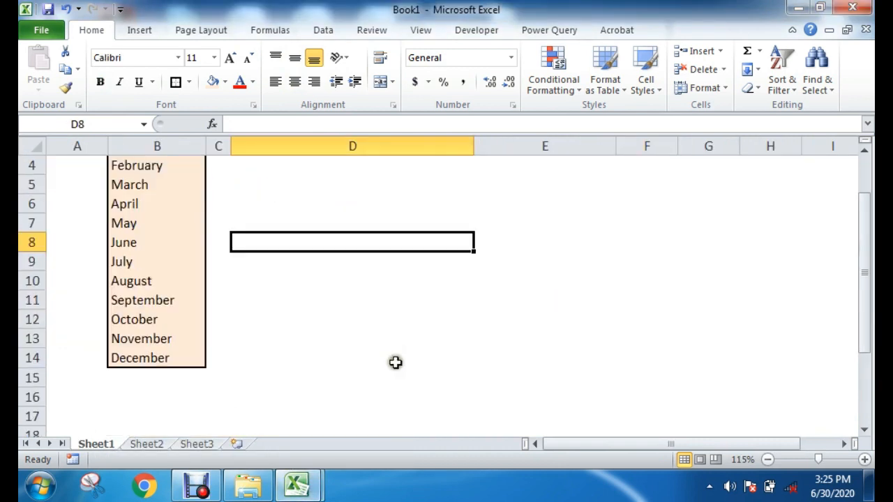
pyautogui.scroll(1, 380, 346)
pyautogui.click(343, 291)
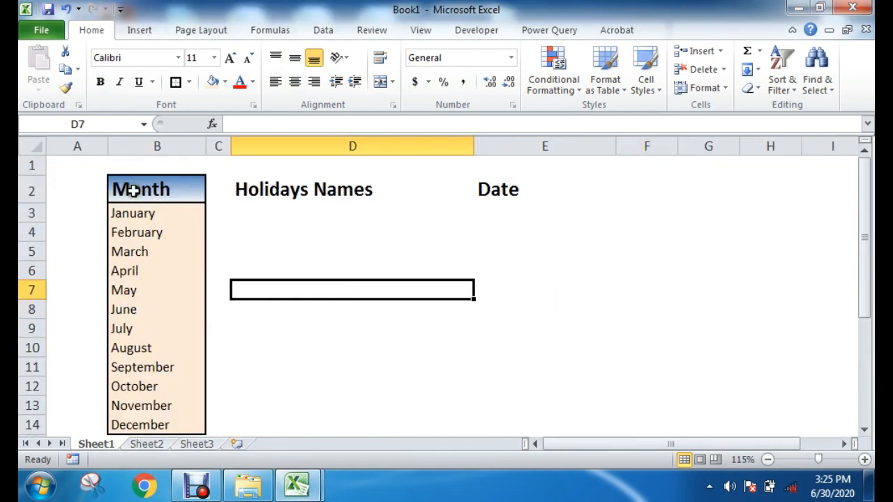
# Step: Delete Sheet1 from Book1, confirming the removal of its data
pyautogui.rightClick(106, 448)
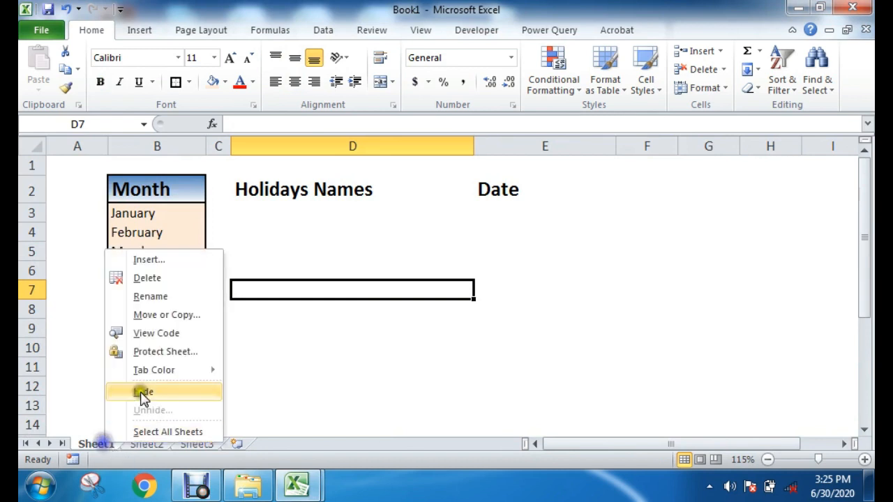
pyautogui.click(146, 279)
pyautogui.click(408, 284)
pyautogui.click(334, 295)
# Step: Widen columns B, D and E of the blank sheet, keeping columns A and C as narrow spacers
pyautogui.moveTo(92, 145); pyautogui.dragTo(191, 147)
pyautogui.moveTo(246, 143); pyautogui.dragTo(537, 142)
pyautogui.click(562, 260)
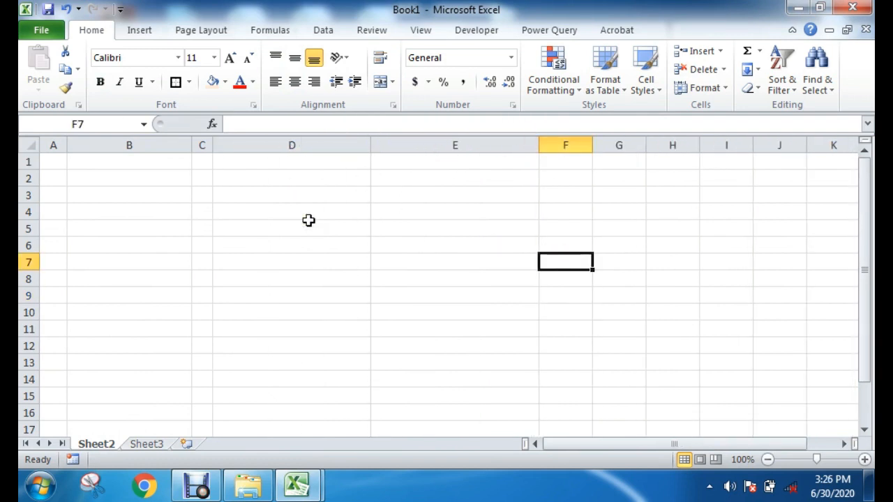
# Step: Rename Sheet2 as Helper
pyautogui.click(127, 180)
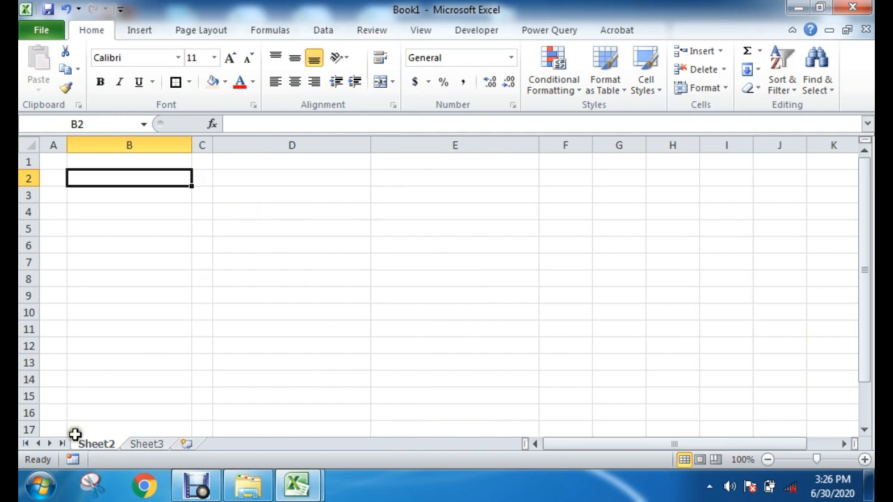
pyautogui.rightClick(95, 443)
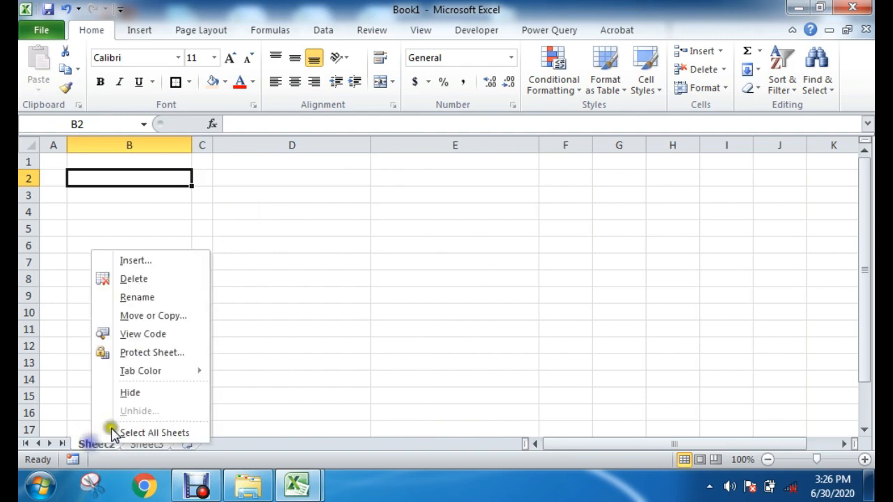
pyautogui.click(136, 297)
pyautogui.write('Helper')
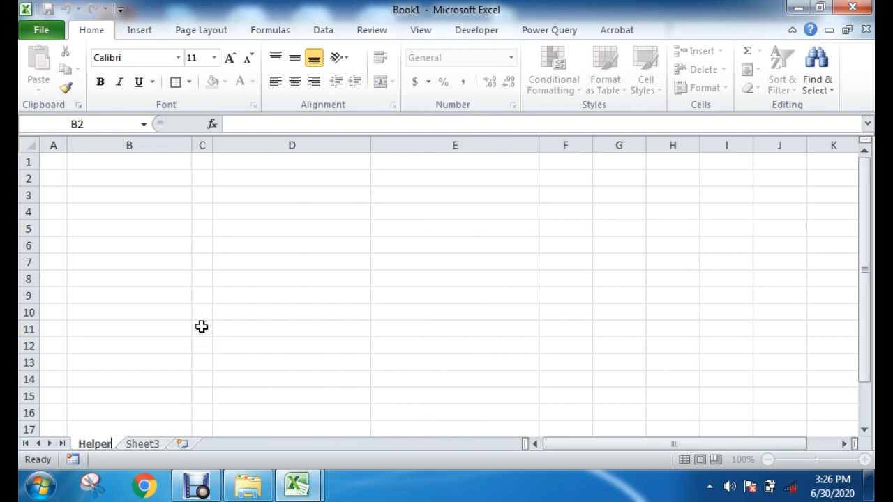
pyautogui.click(201, 326)
pyautogui.click(293, 279)
# Step: Enter the heading Month in cell B2 of the Helper sheet
pyautogui.click(104, 169)
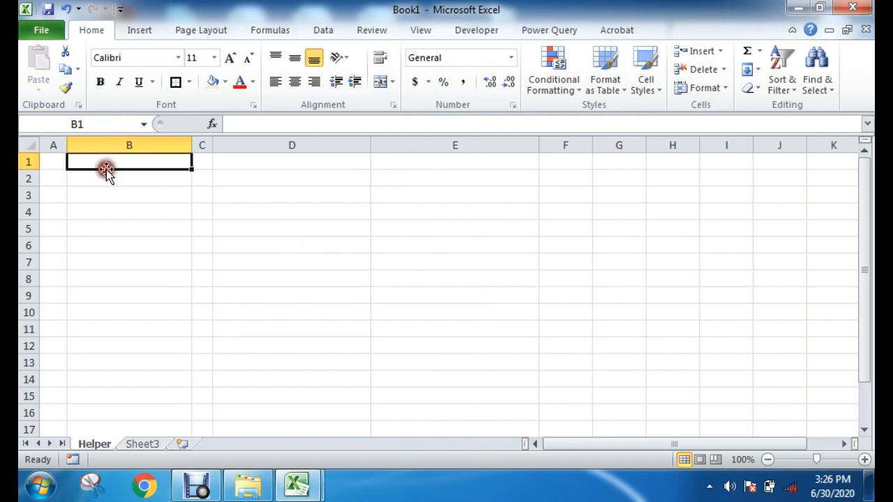
pyautogui.click(275, 158)
pyautogui.click(416, 159)
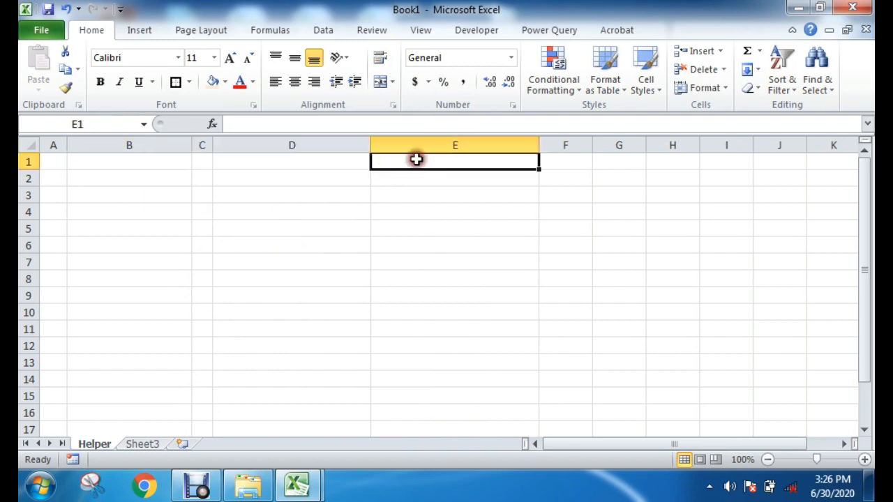
pyautogui.click(136, 172)
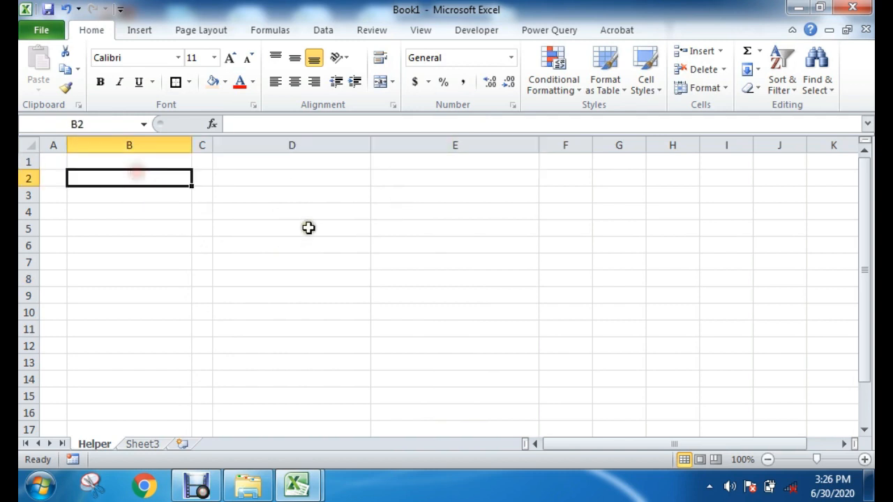
pyautogui.write('Month')
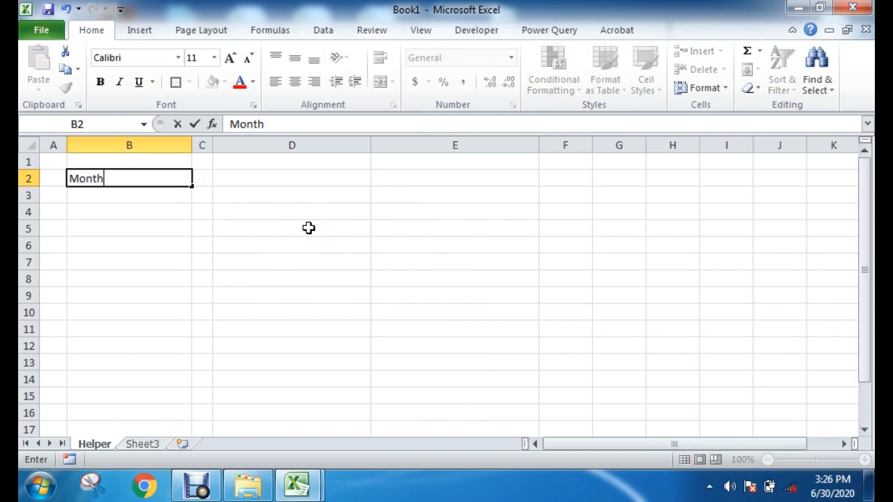
pyautogui.press('Tab')
pyautogui.press('Tab')
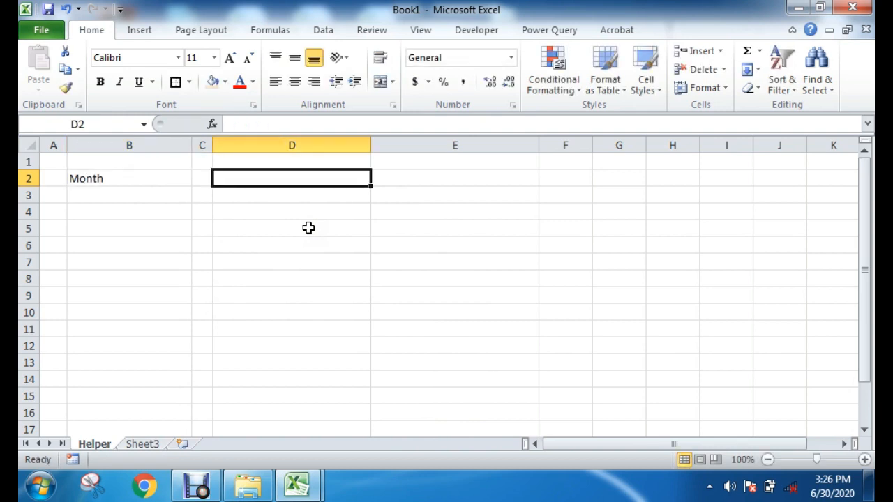
# Step: Enter the headings Holidays in cell D2 and Date in cell E2
pyautogui.write('Holida')
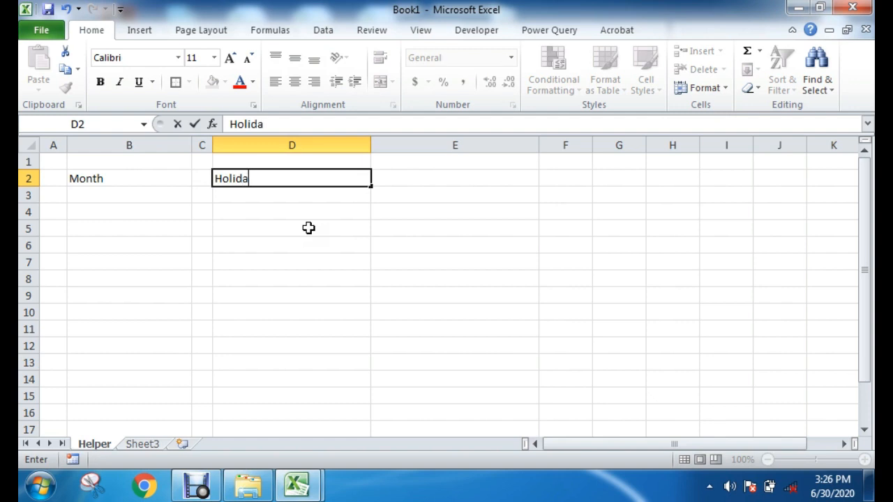
pyautogui.write('ys')
pyautogui.click(309, 228)
pyautogui.click(423, 179)
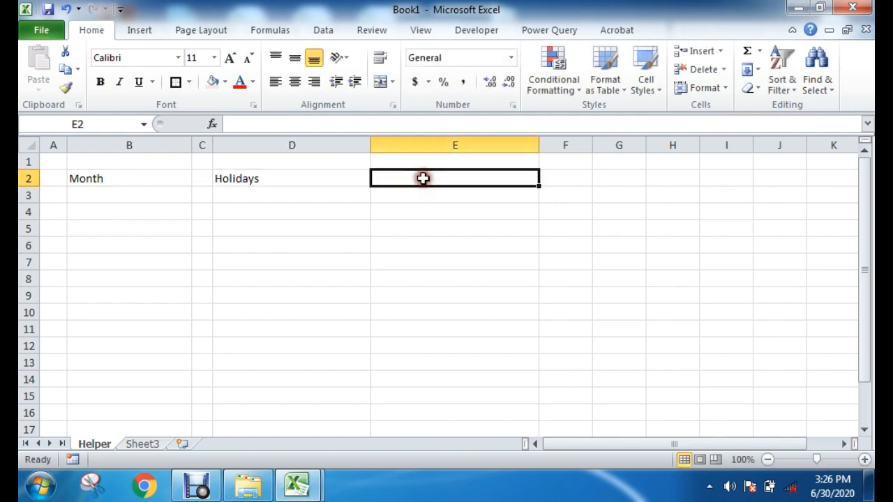
pyautogui.write('Date')
pyautogui.click(414, 317)
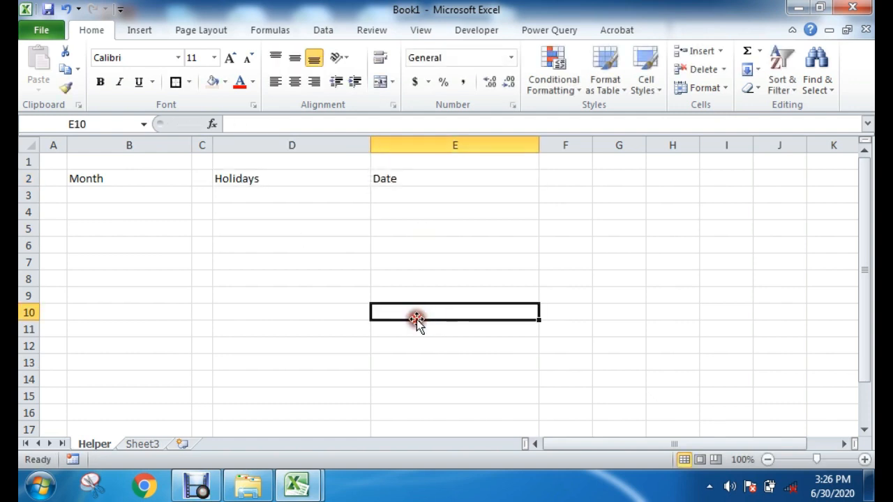
pyautogui.click(279, 183)
pyautogui.click(278, 200)
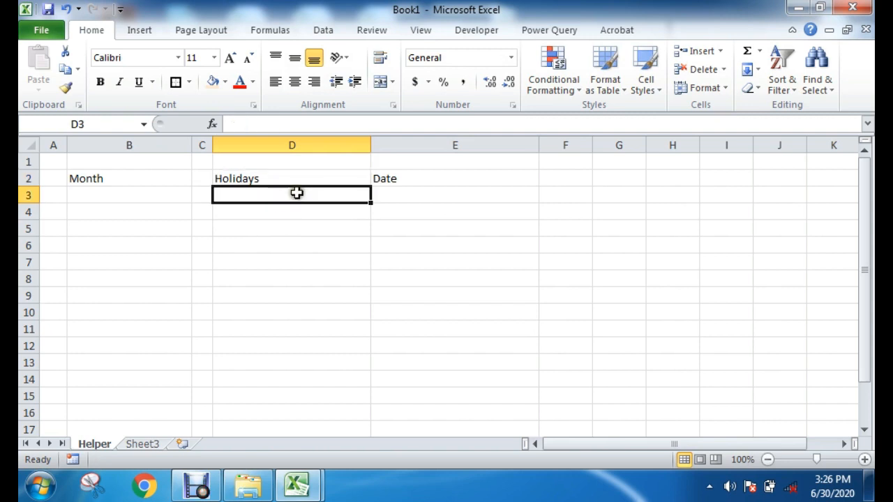
pyautogui.moveTo(296, 193); pyautogui.dragTo(280, 347)
pyautogui.moveTo(400, 205); pyautogui.dragTo(391, 328)
pyautogui.moveTo(94, 201); pyautogui.dragTo(91, 353)
pyautogui.click(115, 189)
pyautogui.click(380, 244)
# Step: Make the heading row 2 bold, enlarge its text several sizes, and center it horizontally and vertically
pyautogui.click(28, 178)
pyautogui.click(100, 83)
pyautogui.click(230, 57)
pyautogui.click(230, 57)
pyautogui.click(230, 57)
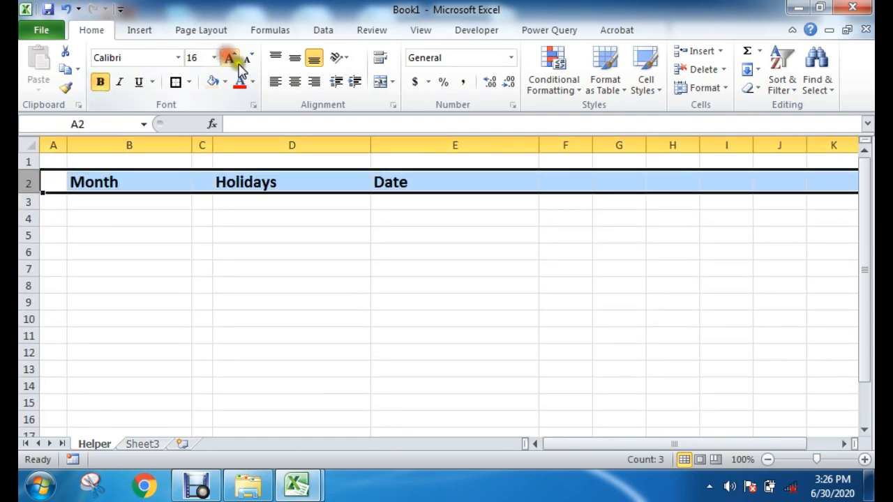
pyautogui.click(230, 57)
pyautogui.click(294, 58)
pyautogui.click(295, 82)
pyautogui.click(305, 281)
# Step: Enter January in cell B3 as the first month of the list
pyautogui.click(122, 205)
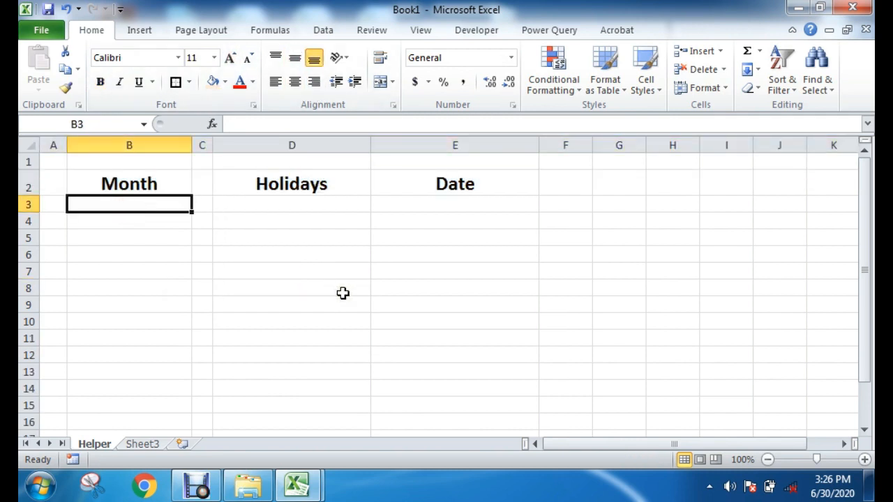
pyautogui.write('January')
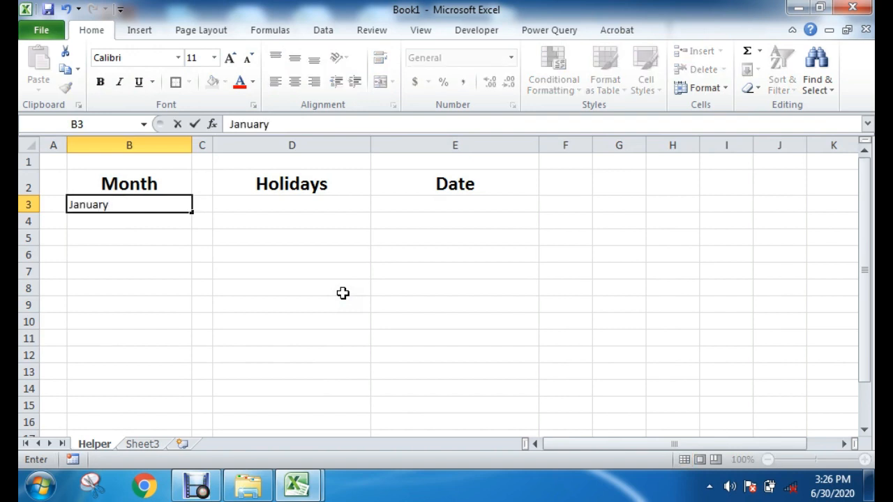
pyautogui.click(342, 292)
# Step: Autofill the month names from January in B3 down column B through row 31
pyautogui.click(138, 207)
pyautogui.click(130, 238)
pyautogui.click(144, 287)
pyautogui.scroll(7, 258, 327)
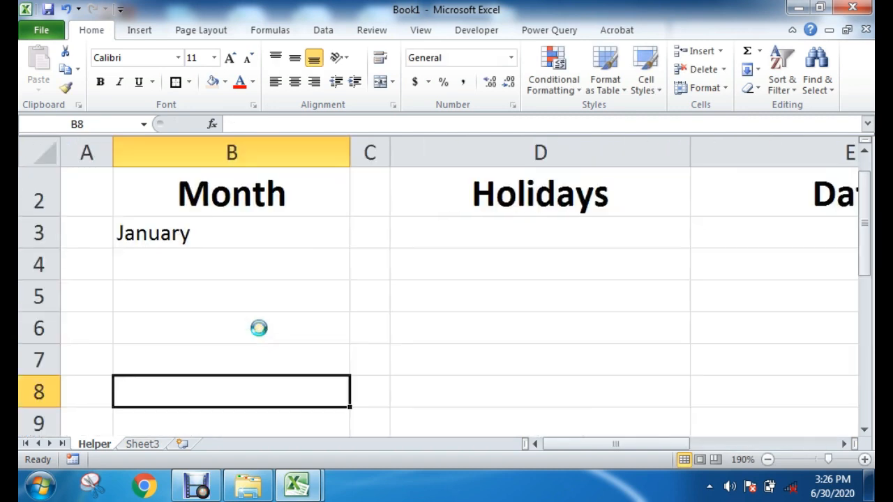
pyautogui.click(253, 239)
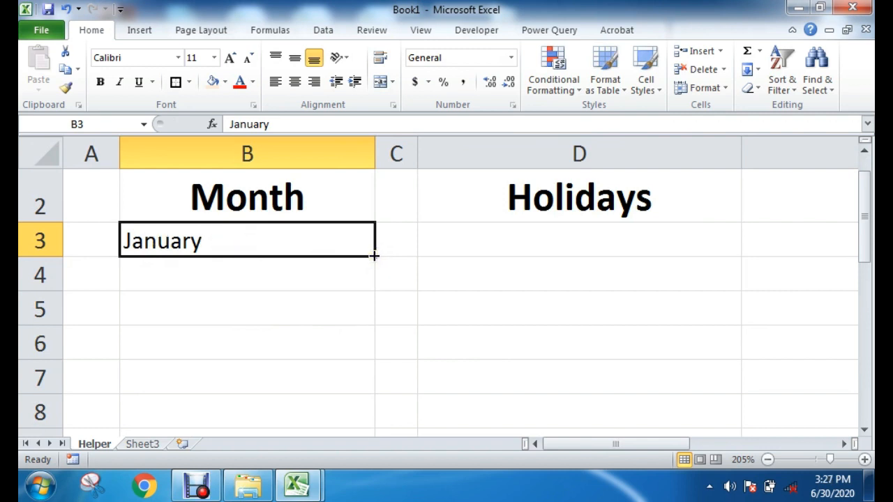
pyautogui.moveTo(374, 256); pyautogui.dragTo(351, 387)
pyautogui.scroll(8, 418, 371)
pyautogui.scroll(-1, 243, 306)
pyautogui.scroll(-3, 244, 306)
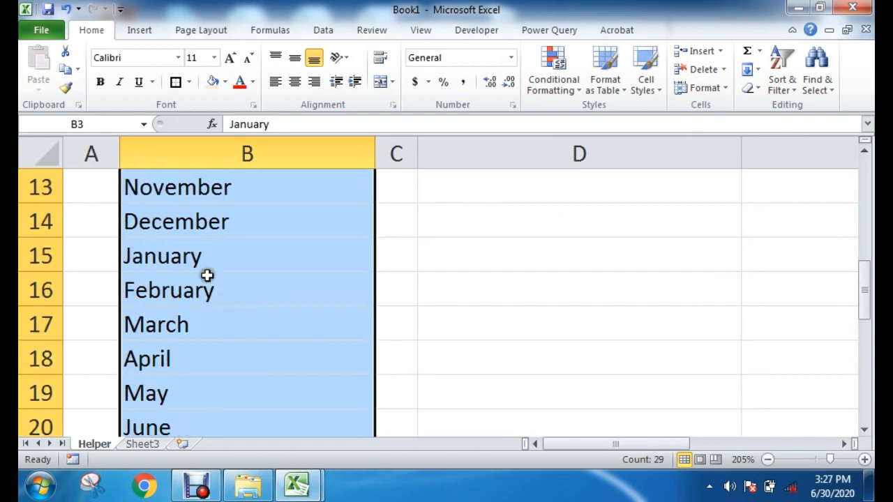
# Step: Delete the repeated month names below December, clearing cells B15 through B31
pyautogui.click(194, 221)
pyautogui.click(449, 253)
pyautogui.moveTo(148, 249); pyautogui.dragTo(165, 397)
pyautogui.press('Delete')
pyautogui.scroll(4, 437, 363)
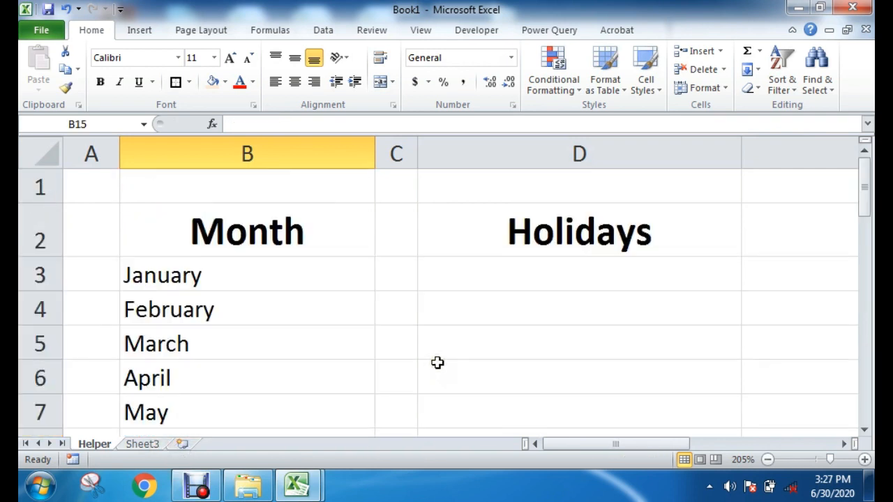
pyautogui.keyDown('ctrl'); pyautogui.scroll(-6, 438, 363); pyautogui.keyUp('ctrl')
pyautogui.scroll(-5, 338, 339)
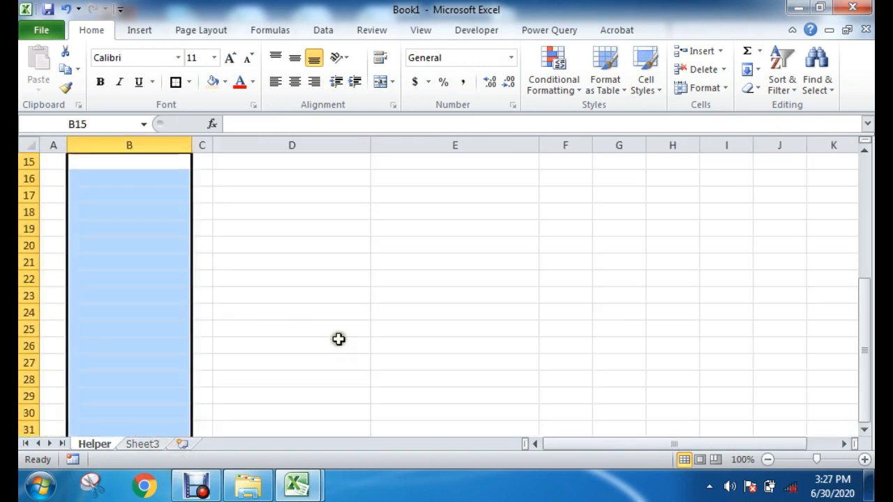
pyautogui.scroll(5, 339, 339)
pyautogui.click(374, 283)
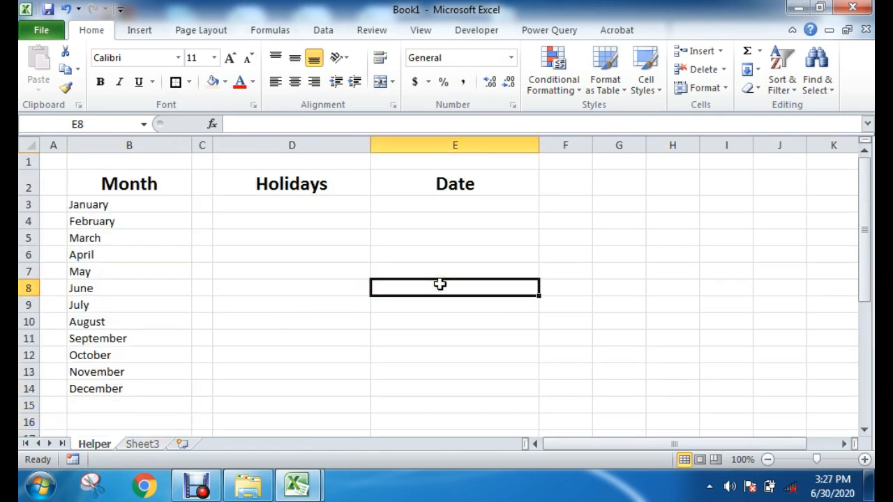
# Step: Fill the entire Helper sheet with a light orange background color
pyautogui.click(29, 144)
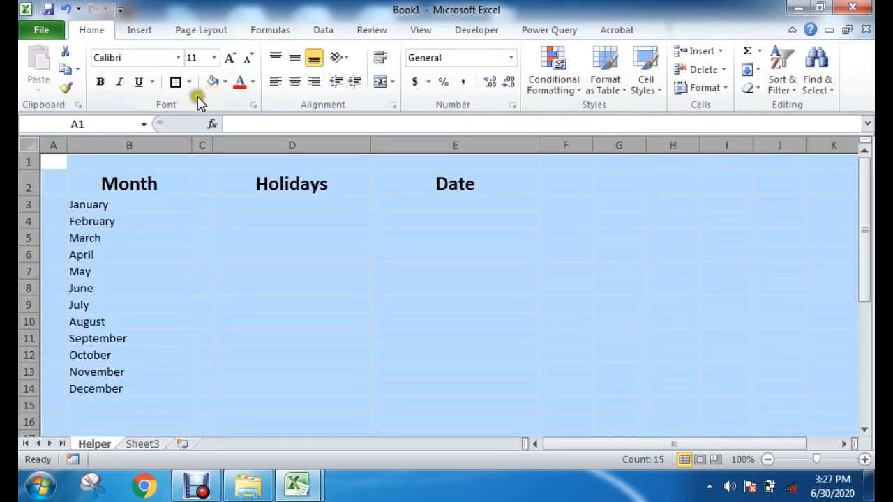
pyautogui.click(223, 81)
pyautogui.click(214, 84)
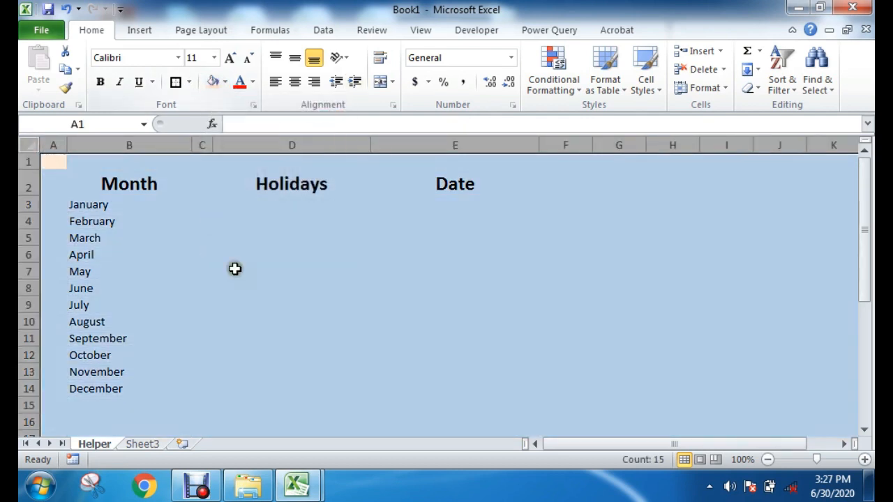
pyautogui.click(593, 293)
pyautogui.click(446, 304)
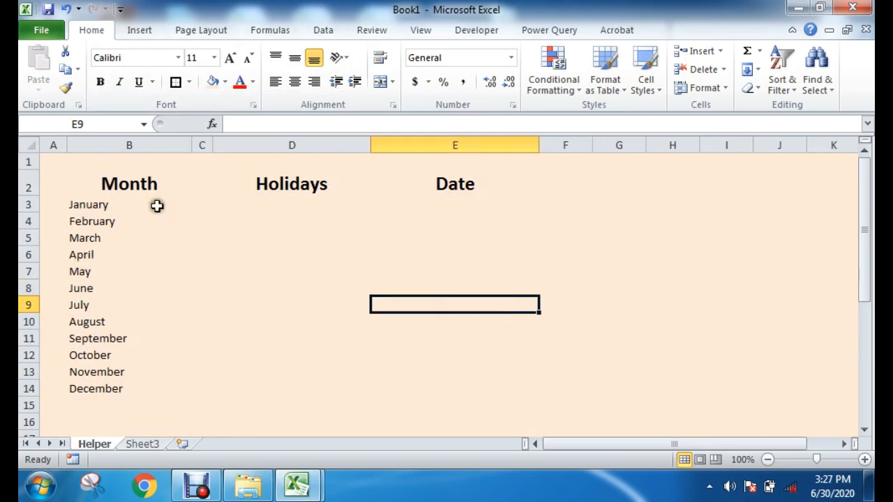
pyautogui.moveTo(89, 200); pyautogui.dragTo(86, 320)
pyautogui.click(223, 322)
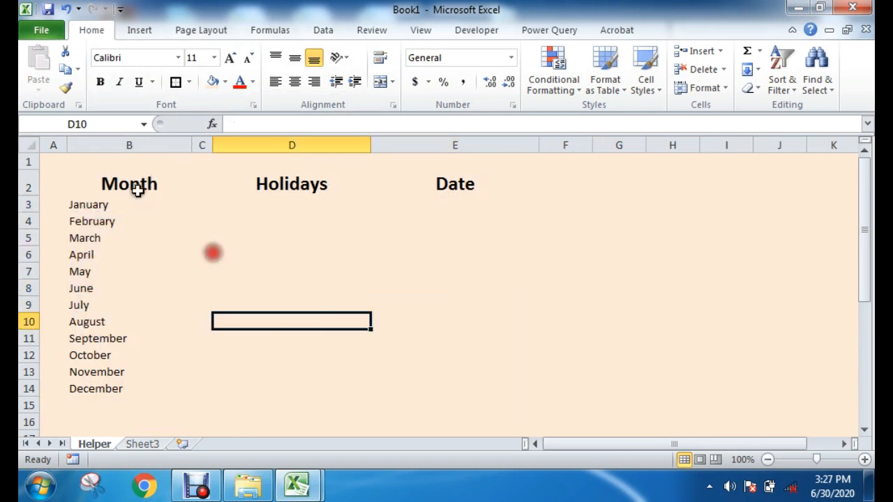
pyautogui.moveTo(95, 190); pyautogui.dragTo(453, 185)
pyautogui.click(333, 269)
pyautogui.moveTo(94, 184); pyautogui.dragTo(398, 183)
pyautogui.click(293, 276)
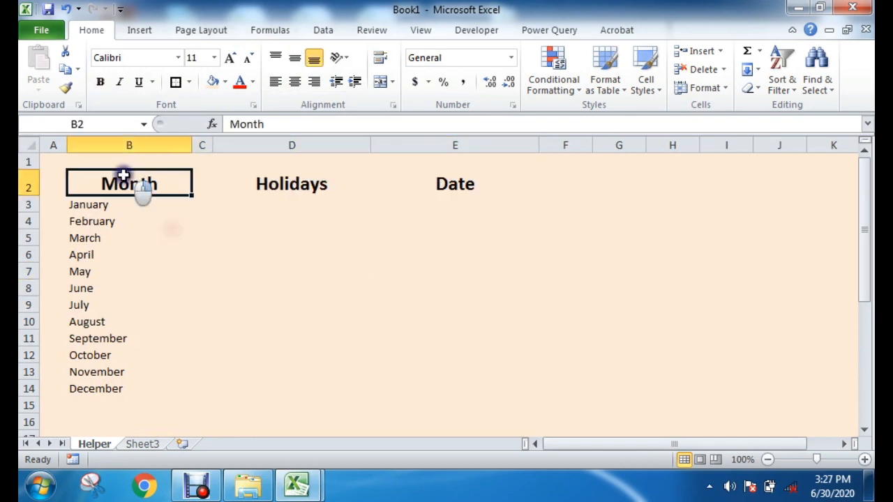
# Step: Apply a horizontal two-color gradient fill from red to yellow to the Month heading in cell B2
pyautogui.rightClick(124, 174)
pyautogui.click(97, 174)
pyautogui.rightClick(115, 173)
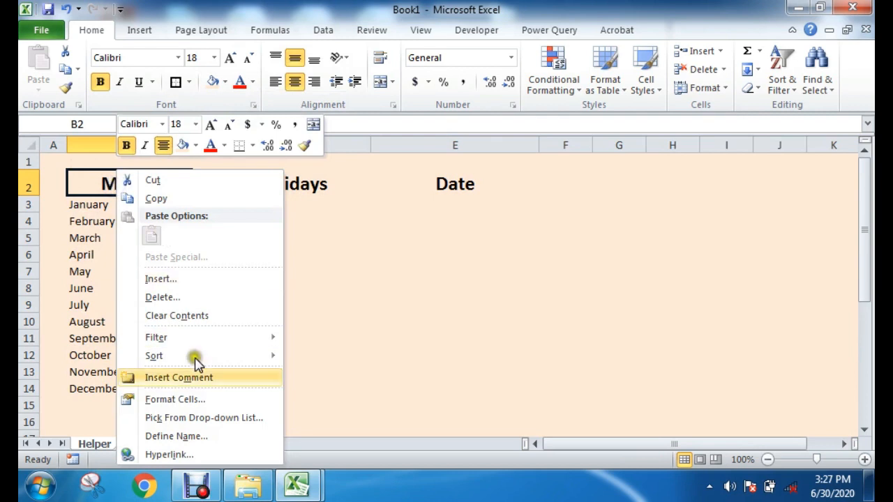
pyautogui.click(179, 397)
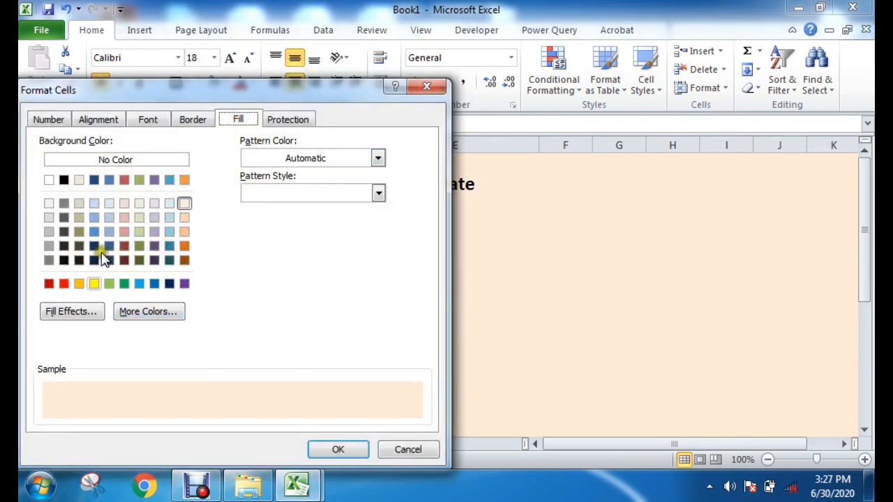
pyautogui.click(63, 312)
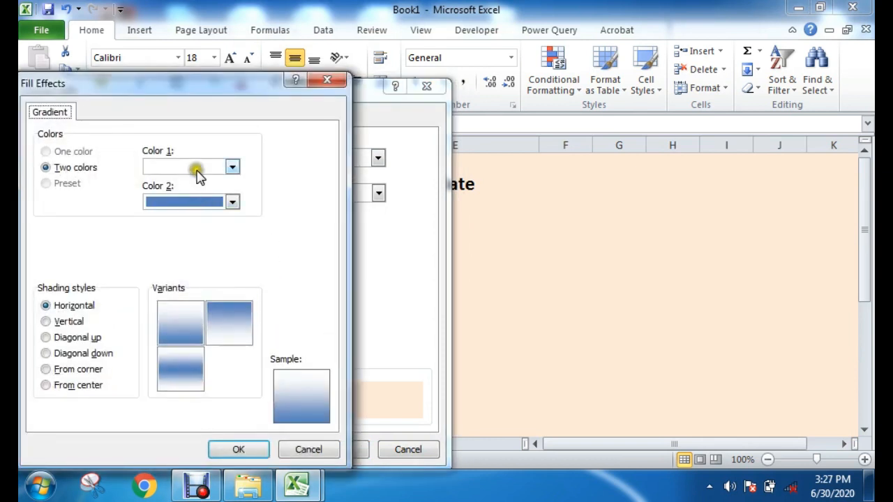
pyautogui.click(195, 169)
pyautogui.click(165, 287)
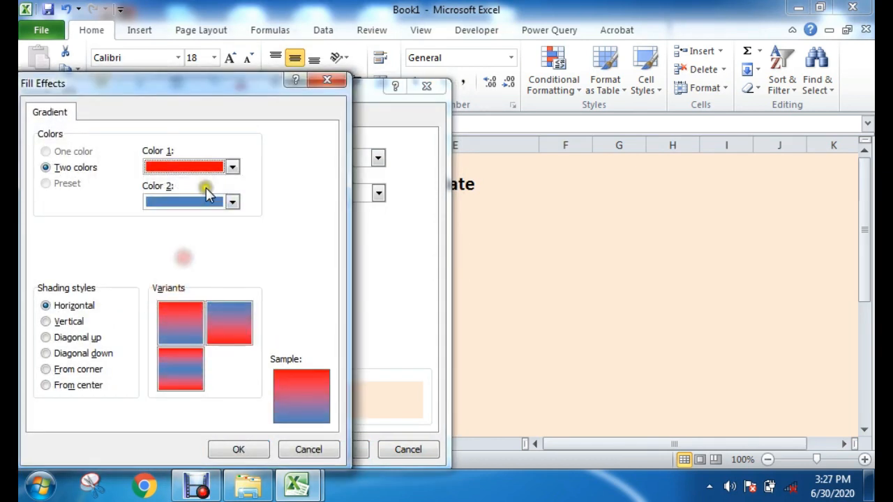
pyautogui.click(201, 202)
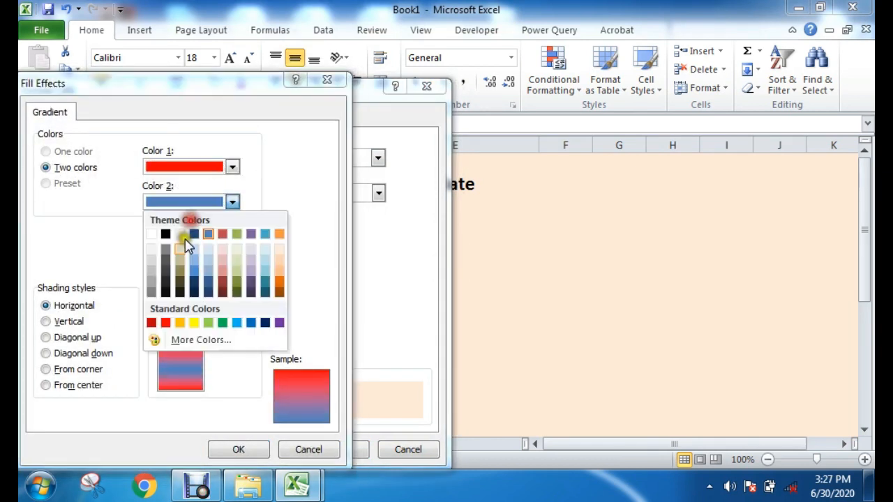
pyautogui.click(186, 323)
pyautogui.click(180, 324)
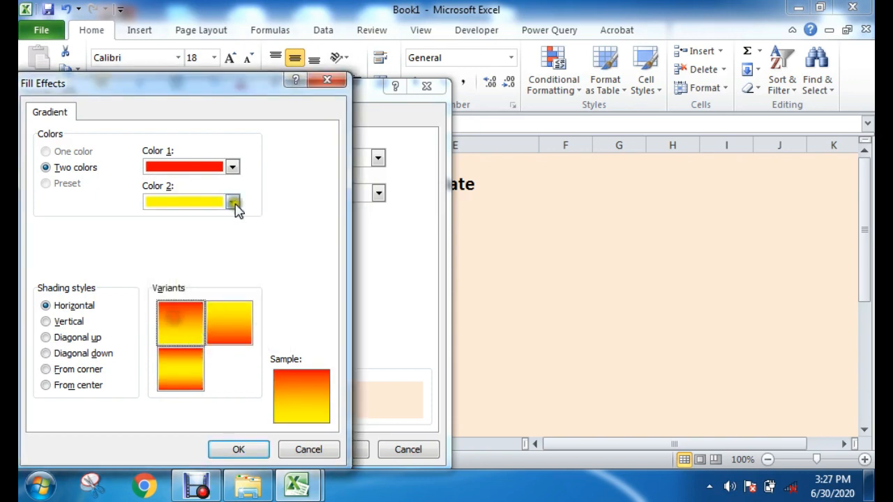
pyautogui.click(238, 451)
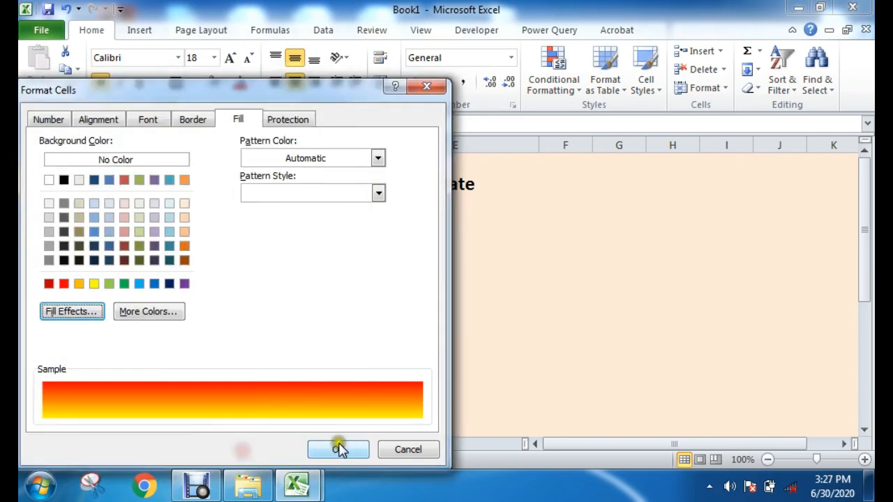
pyautogui.click(336, 447)
pyautogui.click(299, 283)
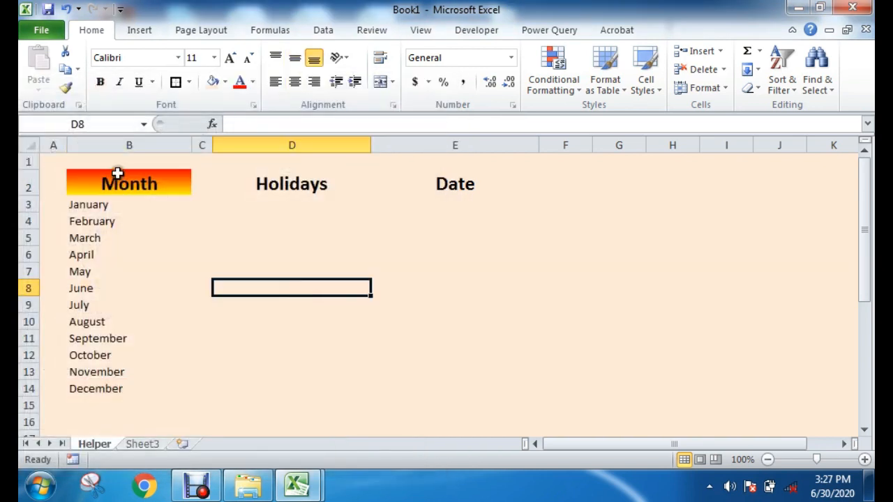
# Step: Fill the month names in B3:B14 with Aqua, Accent 5, Lighter 80%
pyautogui.moveTo(120, 205); pyautogui.dragTo(112, 392)
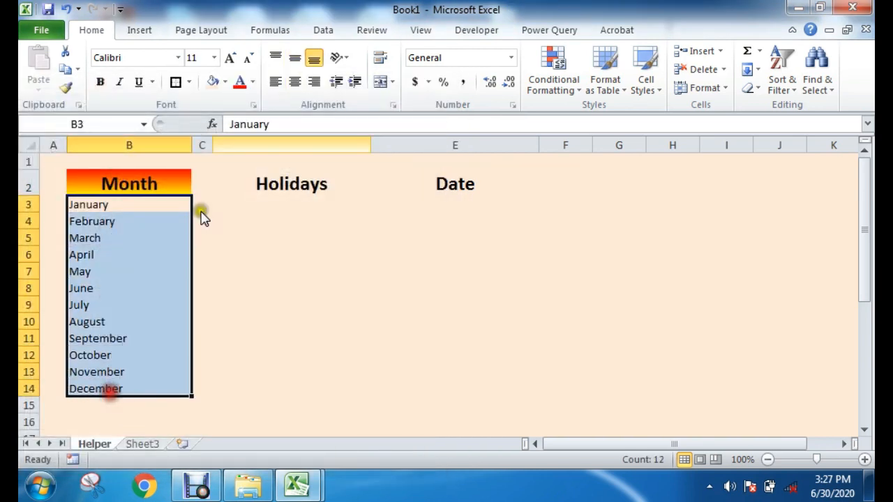
pyautogui.click(224, 82)
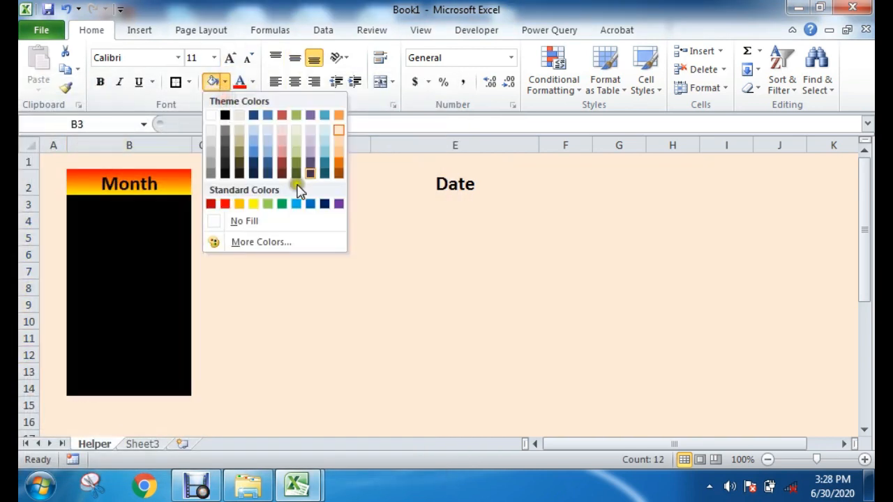
pyautogui.click(325, 129)
pyautogui.click(283, 271)
# Step: Add a thick box border around the month list B2:B14 and another around the heading cell B2
pyautogui.moveTo(150, 178); pyautogui.dragTo(135, 386)
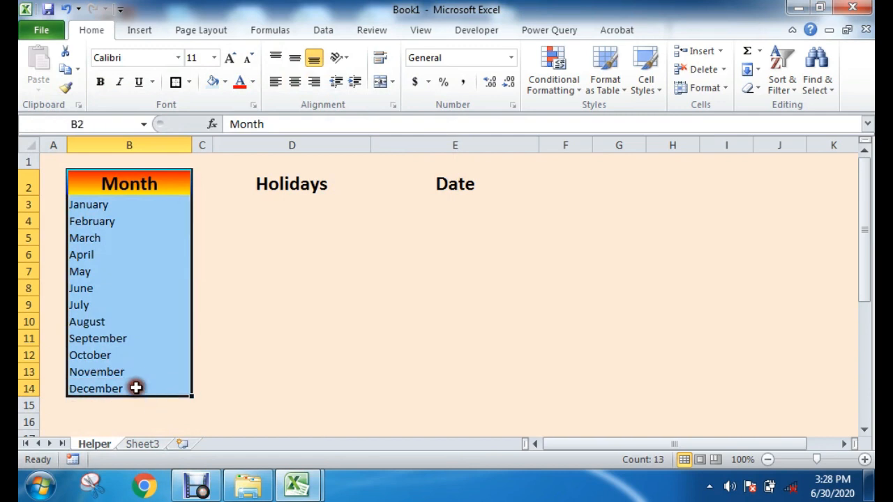
pyautogui.click(180, 83)
pyautogui.click(145, 174)
pyautogui.click(174, 82)
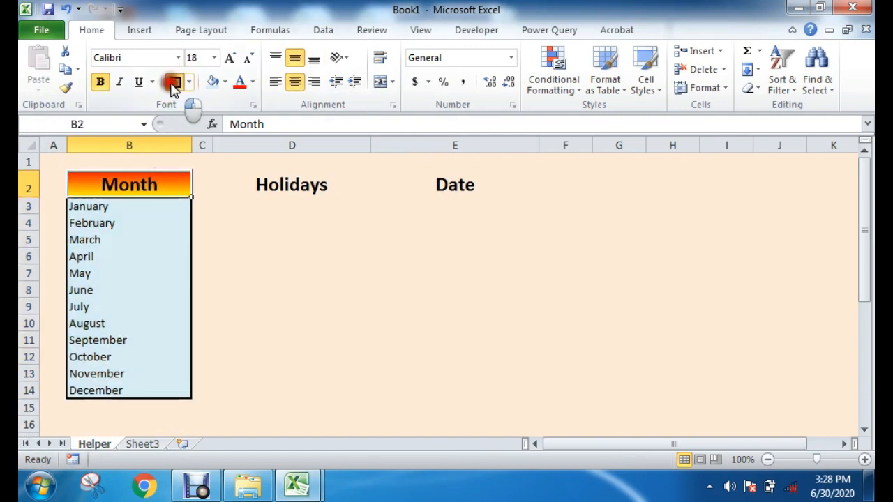
pyautogui.click(263, 281)
# Step: Increase the font size of the month names in B3:B14 to 14
pyautogui.moveTo(125, 206); pyautogui.dragTo(104, 390)
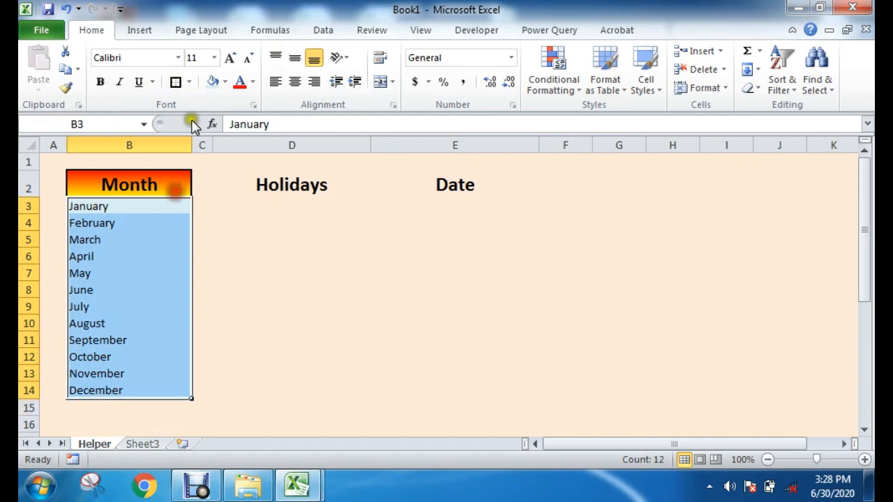
pyautogui.click(231, 58)
pyautogui.click(231, 58)
pyautogui.click(270, 271)
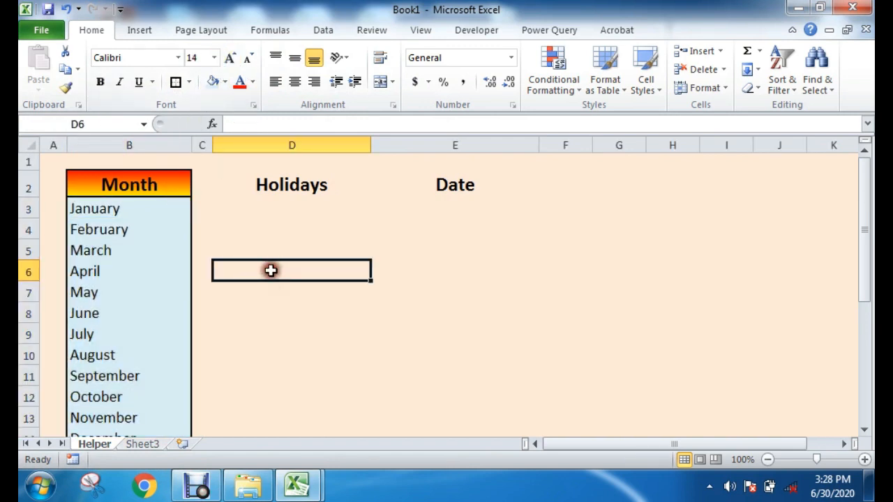
pyautogui.click(454, 287)
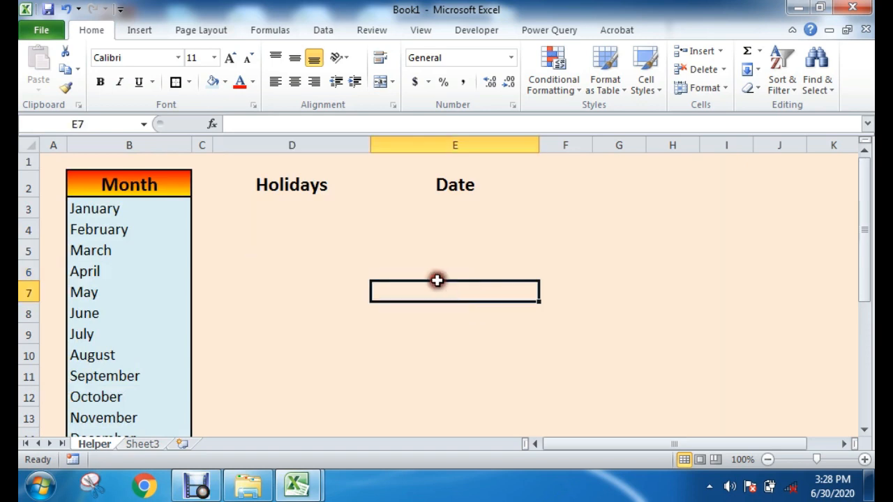
pyautogui.click(291, 185)
pyautogui.click(316, 252)
pyautogui.moveTo(287, 205); pyautogui.dragTo(275, 360)
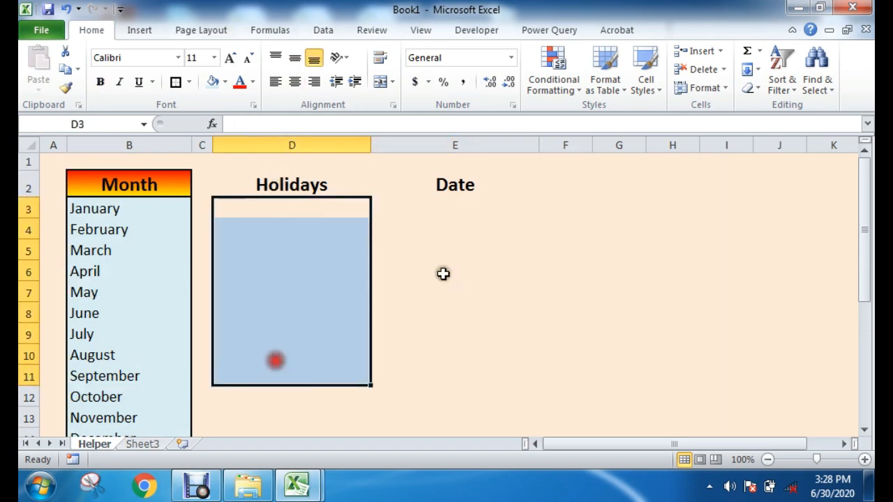
pyautogui.moveTo(451, 202); pyautogui.dragTo(436, 379)
pyautogui.click(619, 291)
# Step: Apply a horizontal two-color gradient fill from red to yellow to the Holidays and Date headings in D2:E2
pyautogui.moveTo(295, 193); pyautogui.dragTo(442, 185)
pyautogui.rightClick(442, 184)
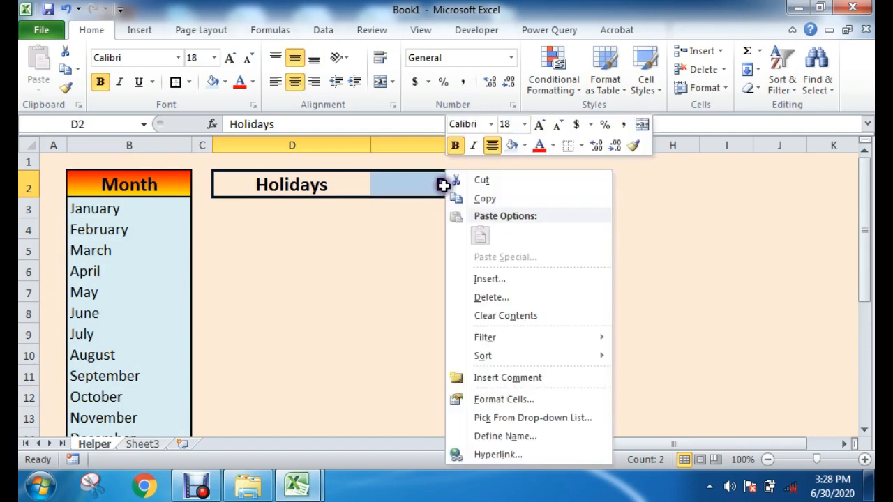
pyautogui.click(497, 401)
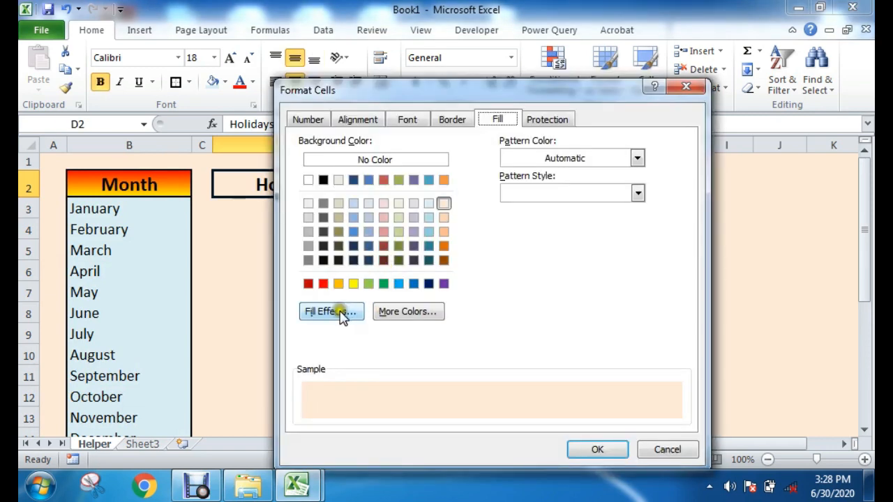
pyautogui.click(333, 314)
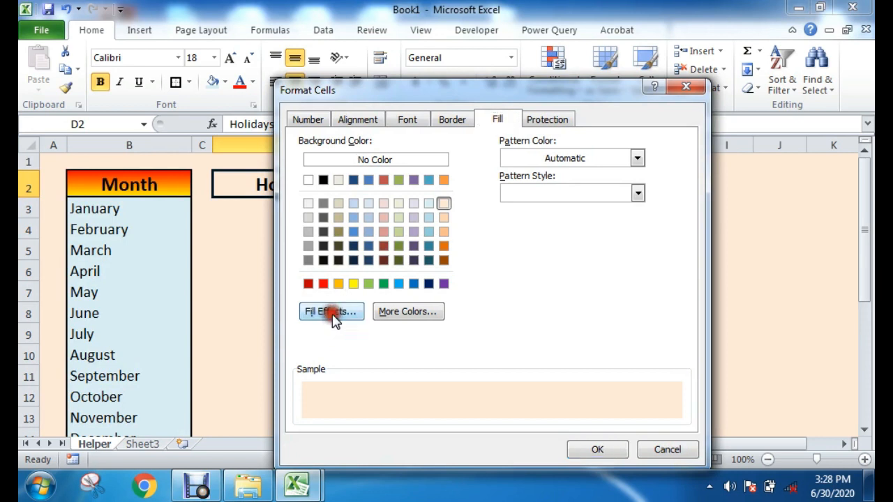
pyautogui.click(501, 166)
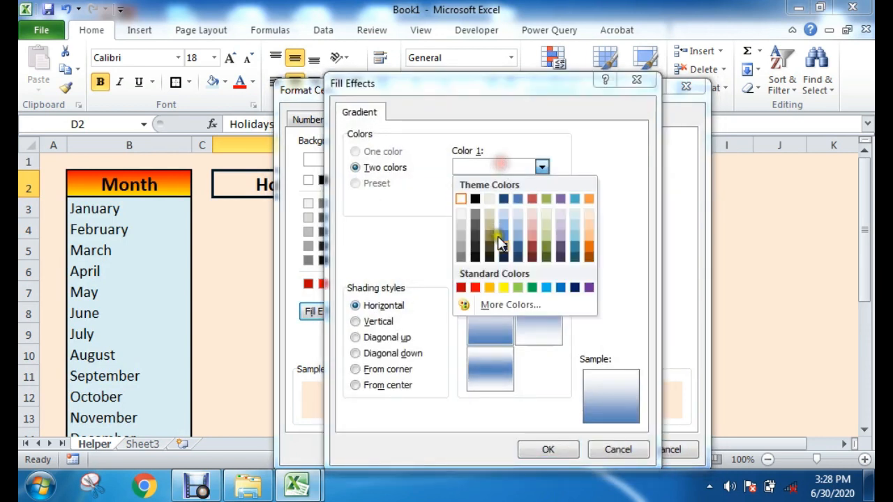
pyautogui.click(475, 287)
pyautogui.click(491, 203)
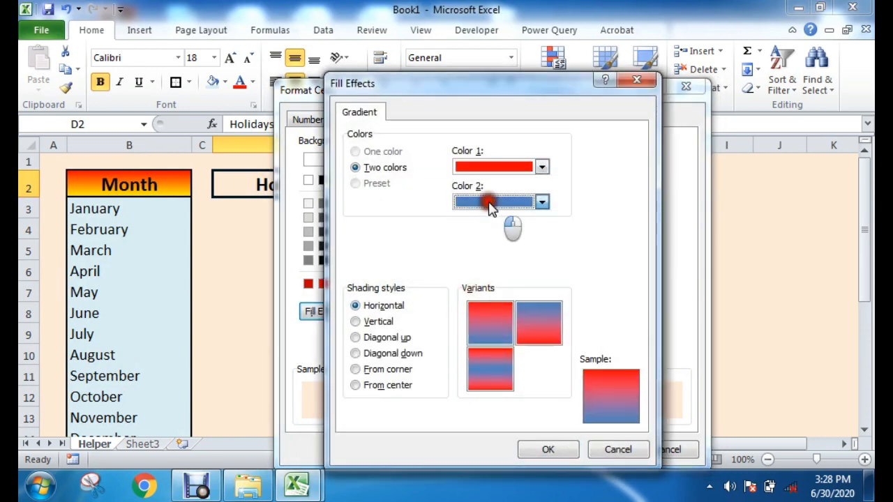
pyautogui.click(502, 321)
pyautogui.click(548, 449)
pyautogui.click(585, 447)
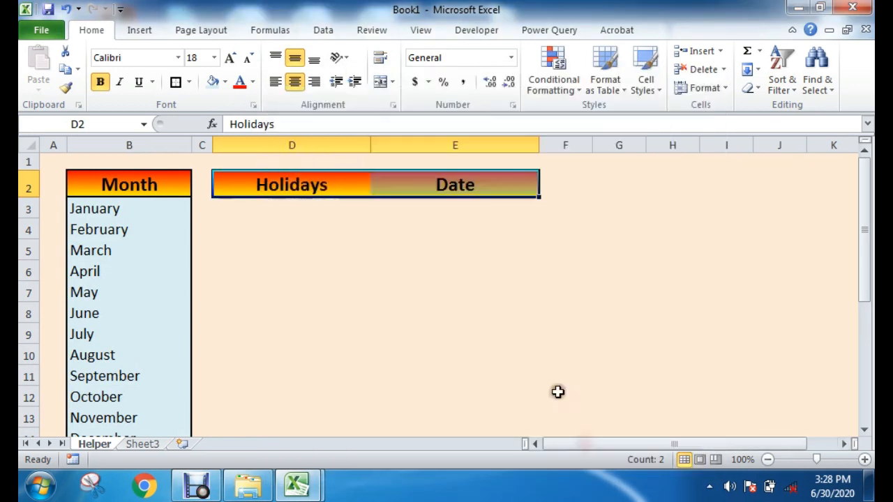
pyautogui.click(550, 304)
pyautogui.click(405, 267)
pyautogui.click(551, 251)
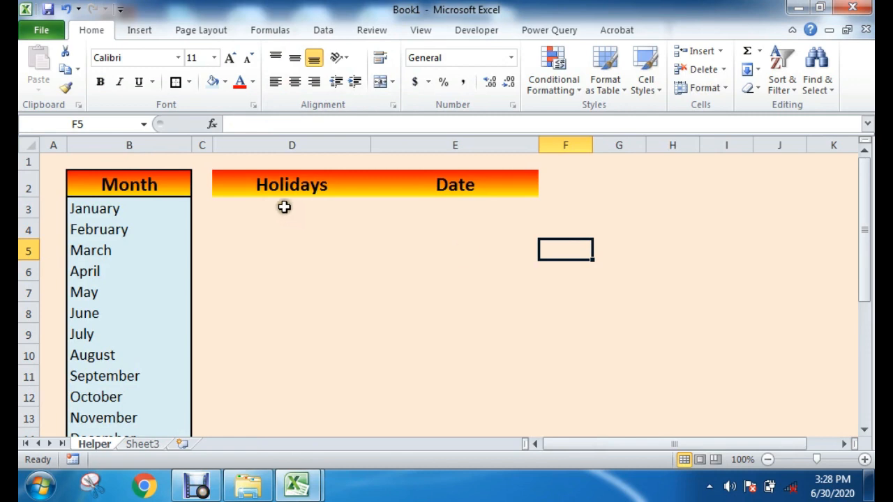
pyautogui.moveTo(286, 204); pyautogui.dragTo(319, 350)
pyautogui.moveTo(466, 211); pyautogui.dragTo(456, 396)
pyautogui.click(617, 320)
pyautogui.scroll(-8, 333, 337)
pyautogui.scroll(8, 332, 337)
pyautogui.click(371, 324)
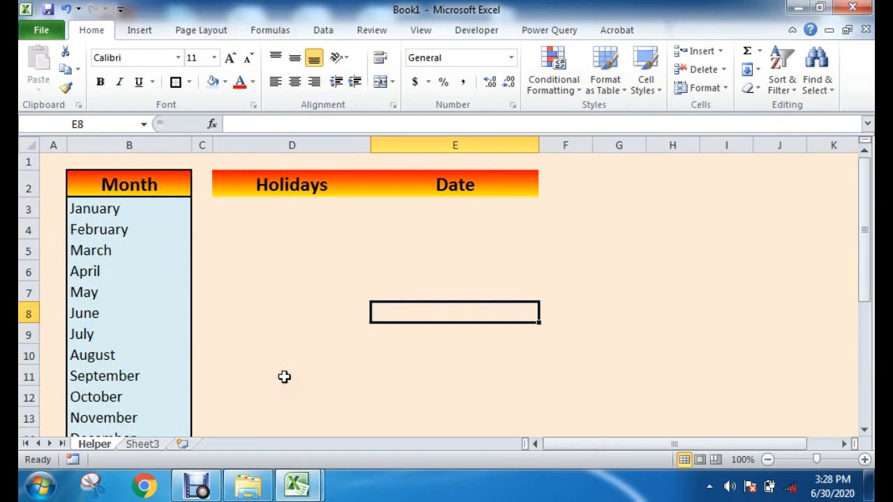
# Step: Switch to the Automated Attendance Sheet workbook and copy the Govt. Holiday Official Link heading and its URL from A23:D24
pyautogui.moveTo(300, 469)
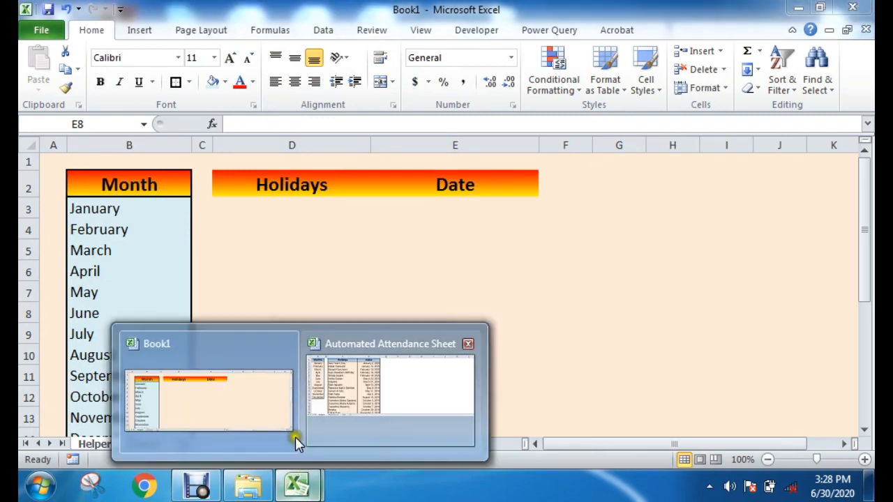
pyautogui.click(376, 392)
pyautogui.scroll(-6, 314, 300)
pyautogui.click(149, 306)
pyautogui.click(56, 226)
pyautogui.moveTo(55, 226); pyautogui.dragTo(351, 245)
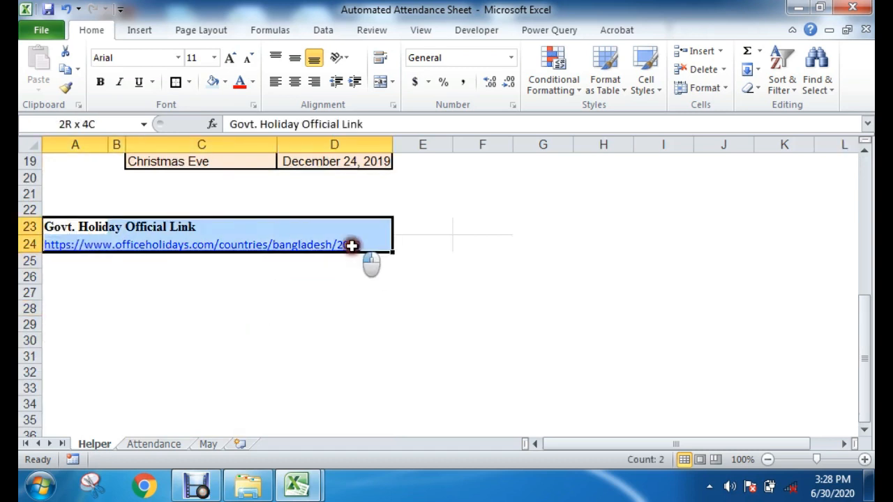
pyautogui.hotkey('ctrl', 'c')
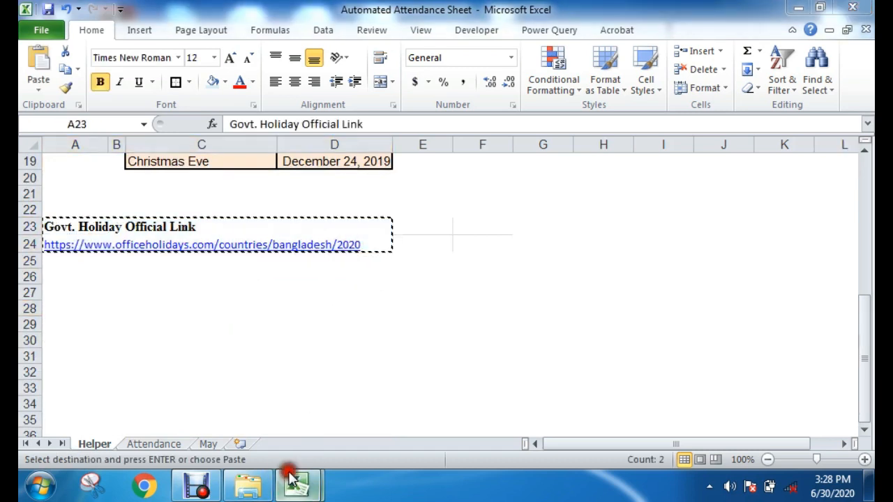
# Step: Switch to Book1 and paste the Govt. Holiday Official Link heading and its URL on the Helper sheet starting at B24
pyautogui.click(245, 405)
pyautogui.scroll(-4, 256, 384)
pyautogui.scroll(4, 140, 341)
pyautogui.scroll(-4, 140, 345)
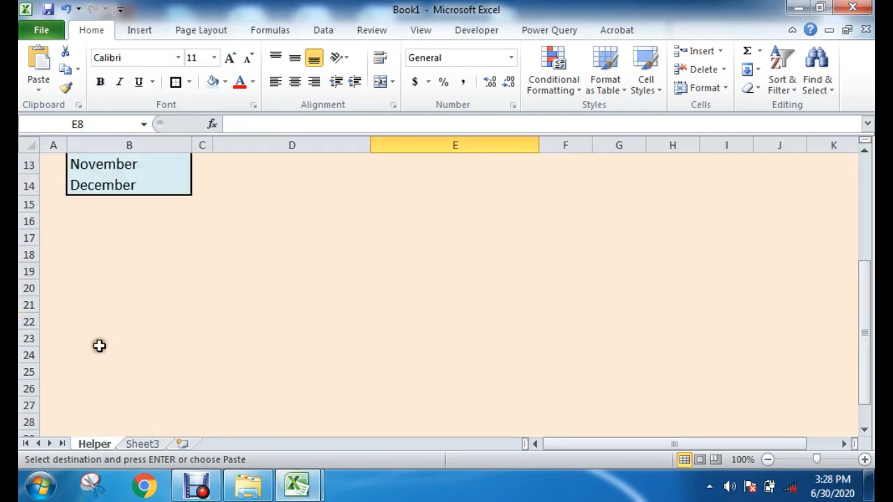
pyautogui.click(104, 353)
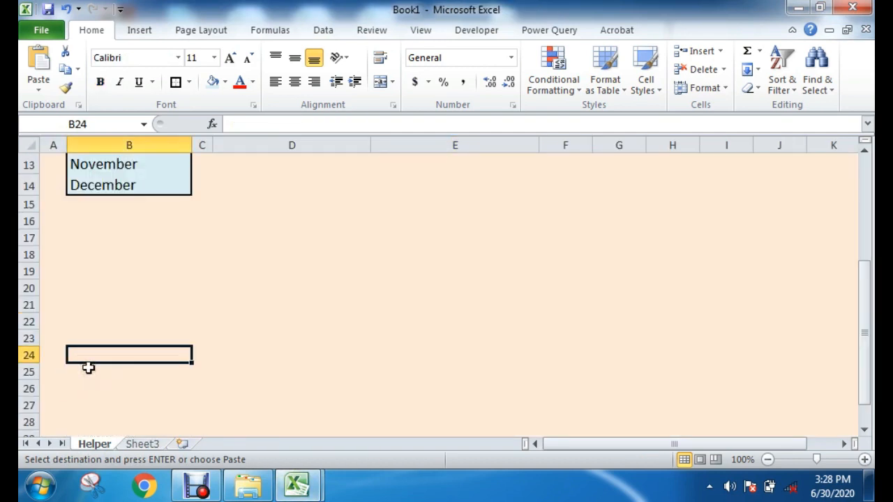
pyautogui.press('Return')
pyautogui.click(454, 381)
pyautogui.click(577, 367)
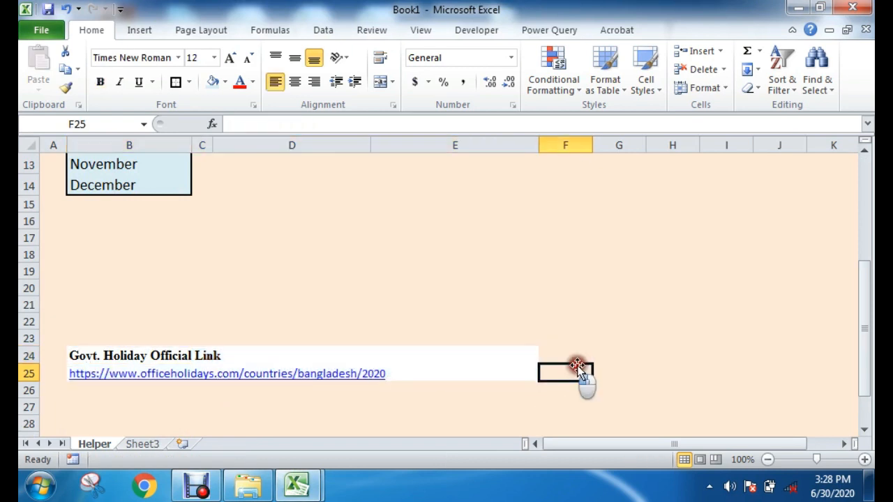
# Step: Fill the link block B22:E26 with the lightest orange theme color used as the sheet background
pyautogui.moveTo(80, 327); pyautogui.dragTo(494, 398)
pyautogui.click(225, 81)
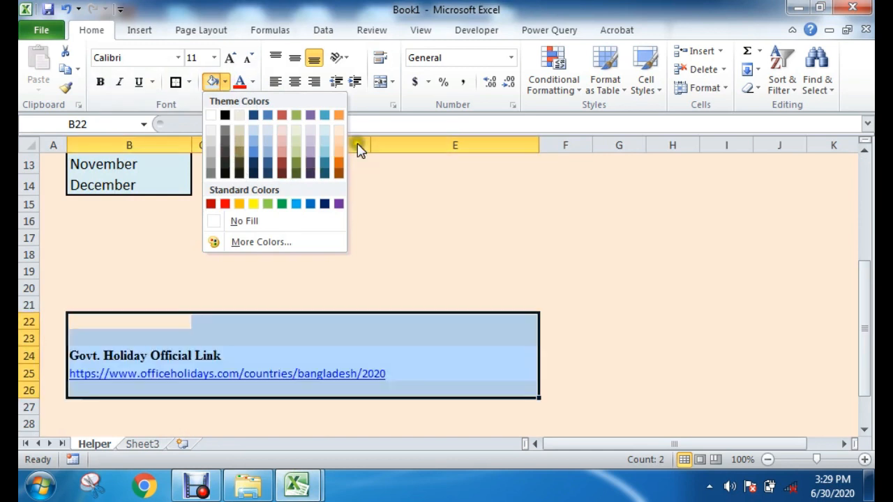
pyautogui.click(338, 129)
pyautogui.click(525, 269)
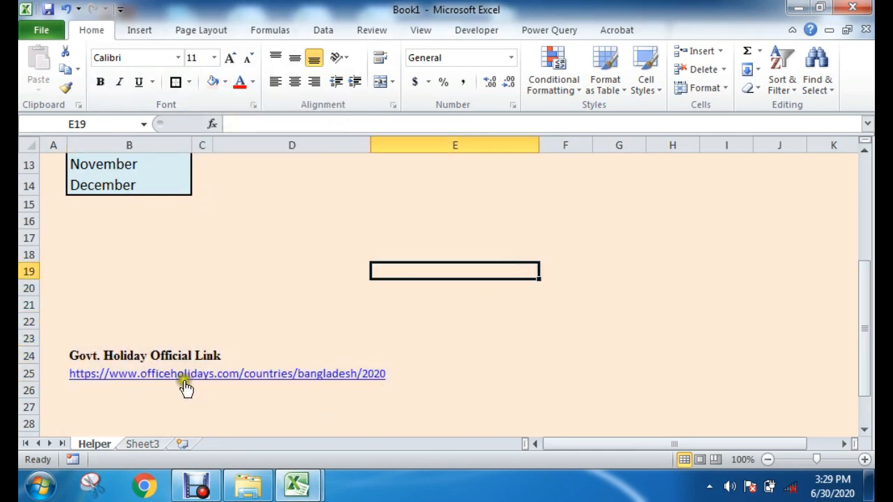
# Step: Switch to the Automated Attendance Sheet workbook and copy the holiday names and dates in C2:D19
pyautogui.scroll(4, 276, 287)
pyautogui.moveTo(292, 209); pyautogui.dragTo(292, 338)
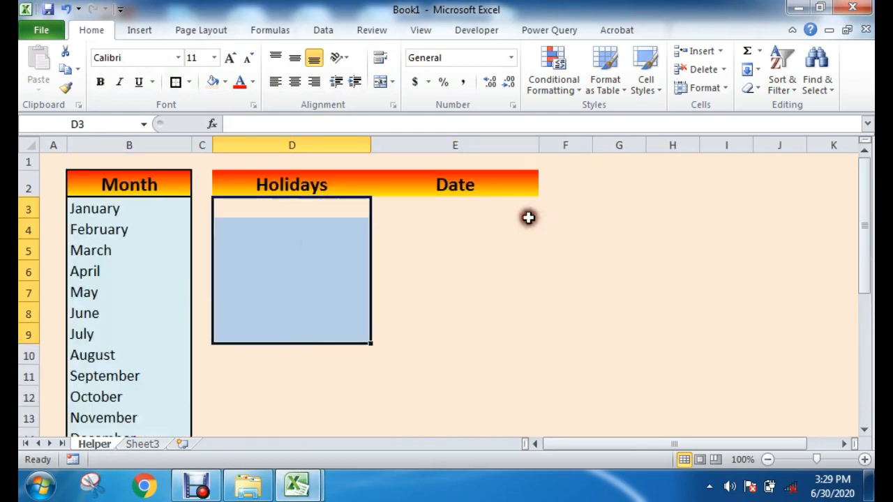
pyautogui.moveTo(498, 209); pyautogui.dragTo(440, 341)
pyautogui.click(310, 486)
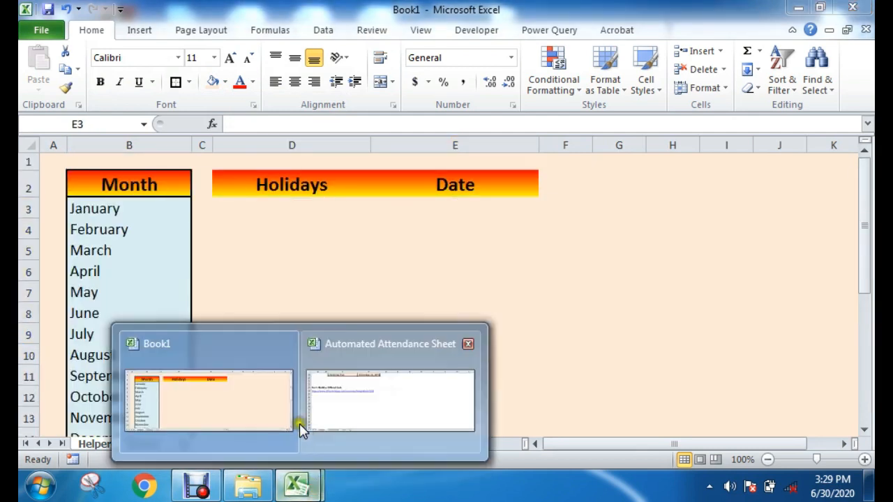
pyautogui.click(335, 413)
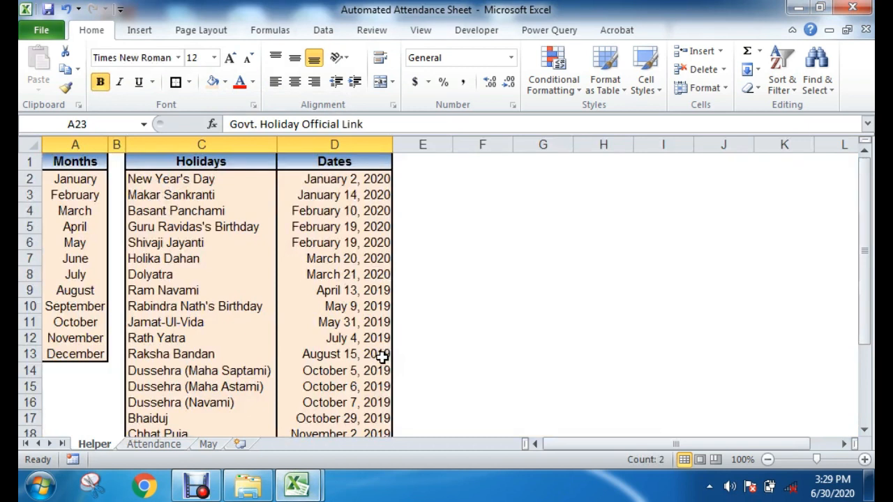
pyautogui.moveTo(167, 176); pyautogui.dragTo(326, 392)
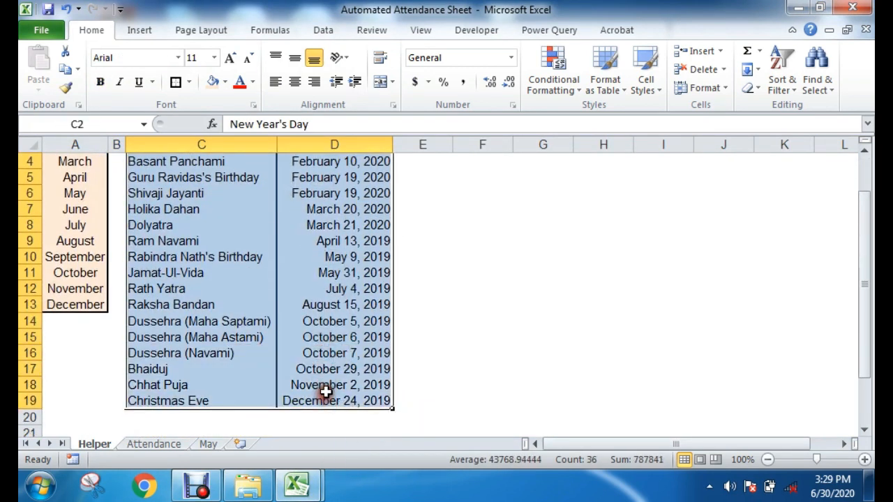
pyautogui.hotkey('ctrl', 'c')
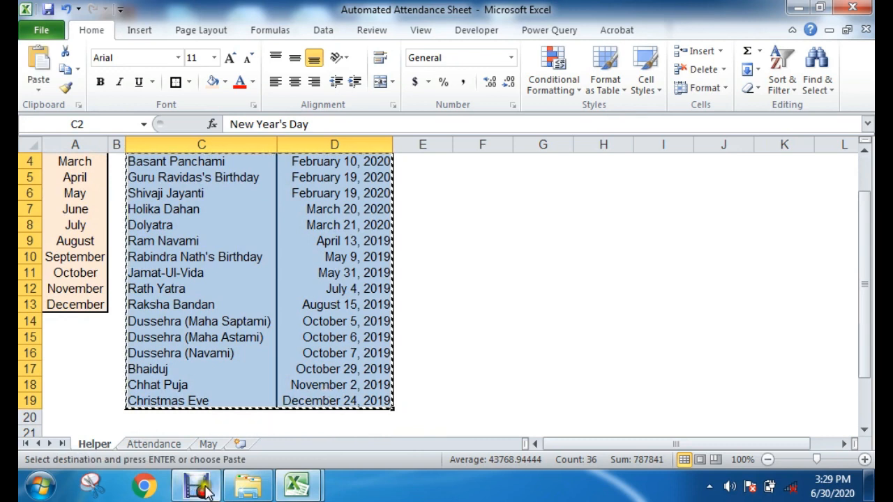
# Step: Switch back to Book1 and paste the copied holidays and dates as values only, starting at D3
pyautogui.moveTo(296, 486)
pyautogui.click(230, 418)
pyautogui.click(258, 205)
pyautogui.rightClick(262, 208)
pyautogui.click(320, 235)
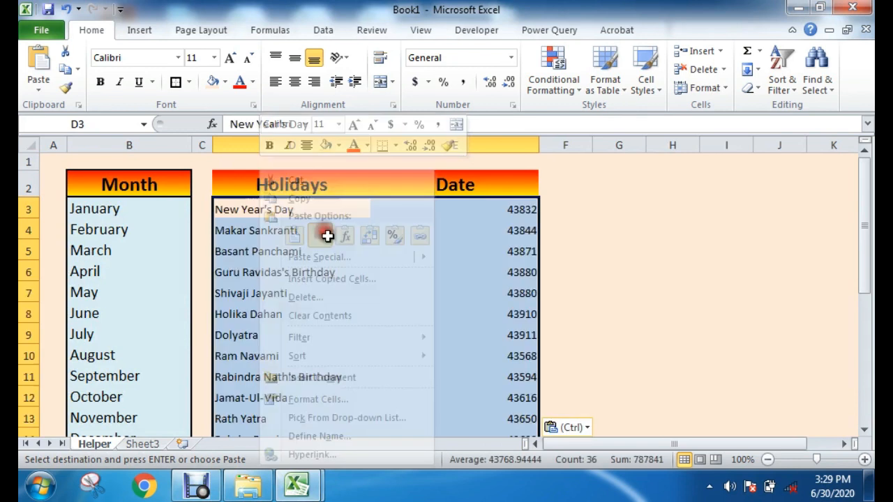
pyautogui.click(603, 290)
# Step: Format the holiday dates in E3:E20 with the Date type March 14, 2001
pyautogui.moveTo(304, 218); pyautogui.dragTo(260, 397)
pyautogui.moveTo(522, 211); pyautogui.dragTo(494, 378)
pyautogui.scroll(4, 488, 312)
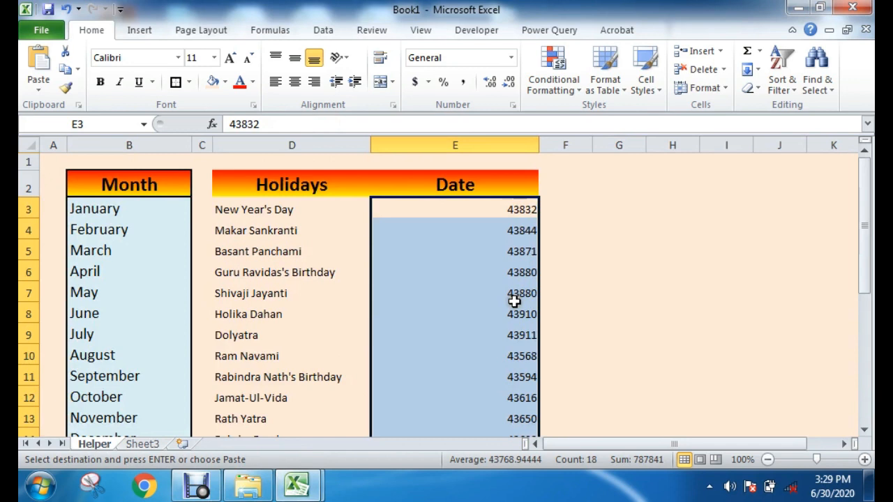
pyautogui.rightClick(488, 240)
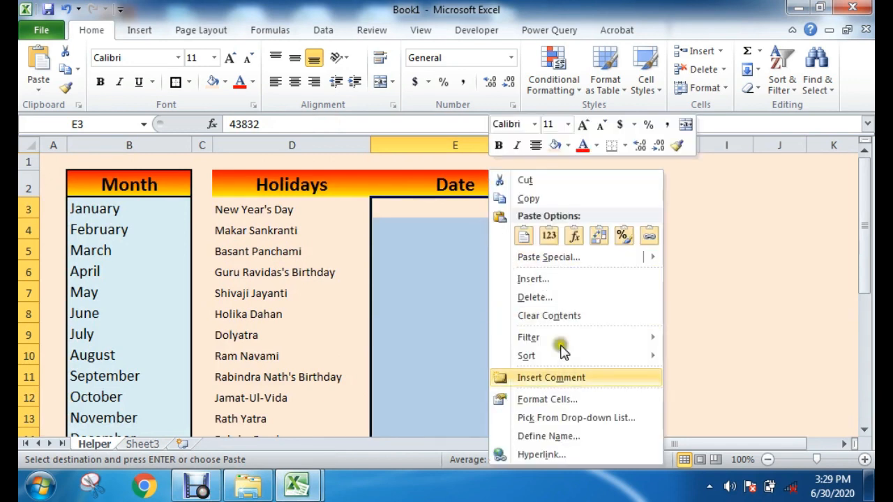
pyautogui.click(537, 399)
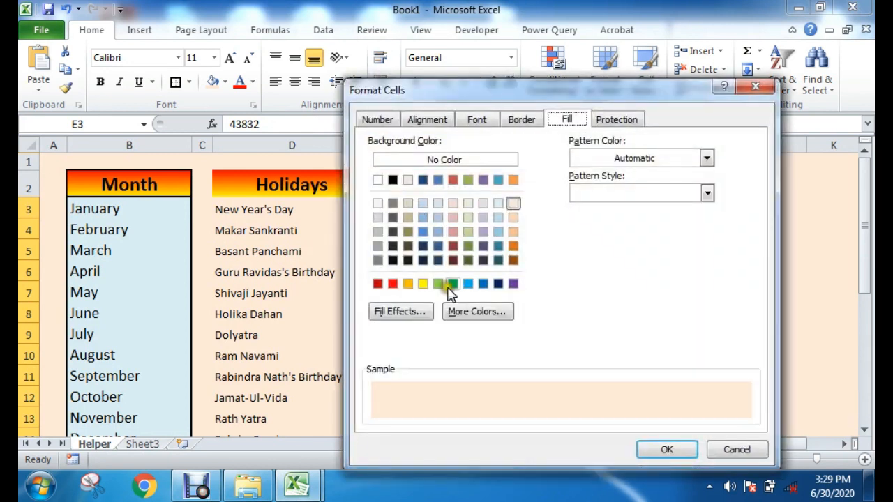
pyautogui.click(380, 120)
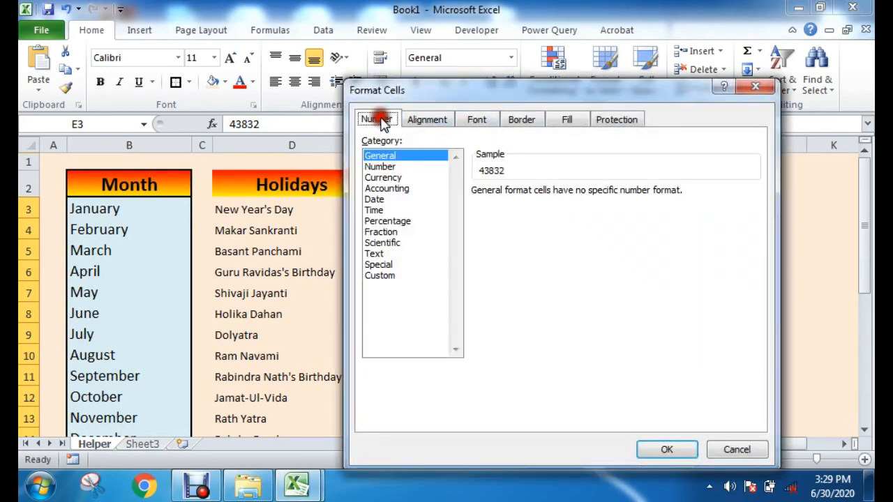
pyautogui.click(375, 202)
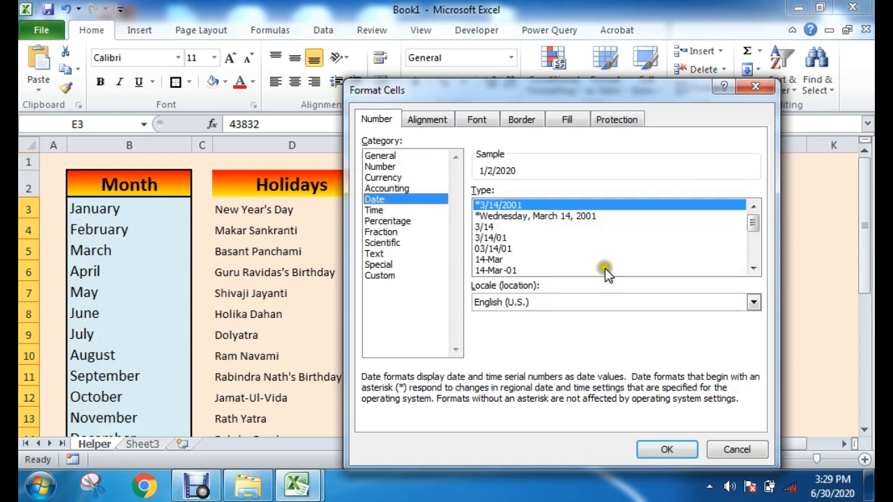
pyautogui.moveTo(753, 233); pyautogui.dragTo(753, 241)
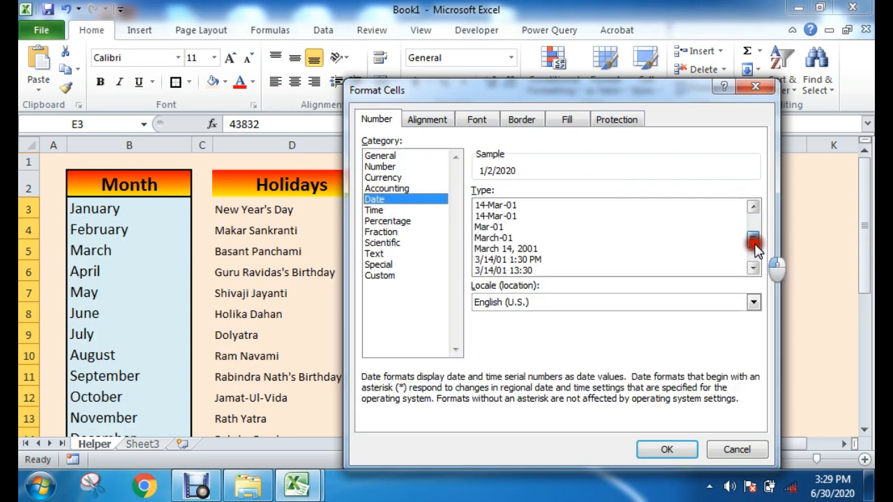
pyautogui.click(506, 250)
pyautogui.click(677, 450)
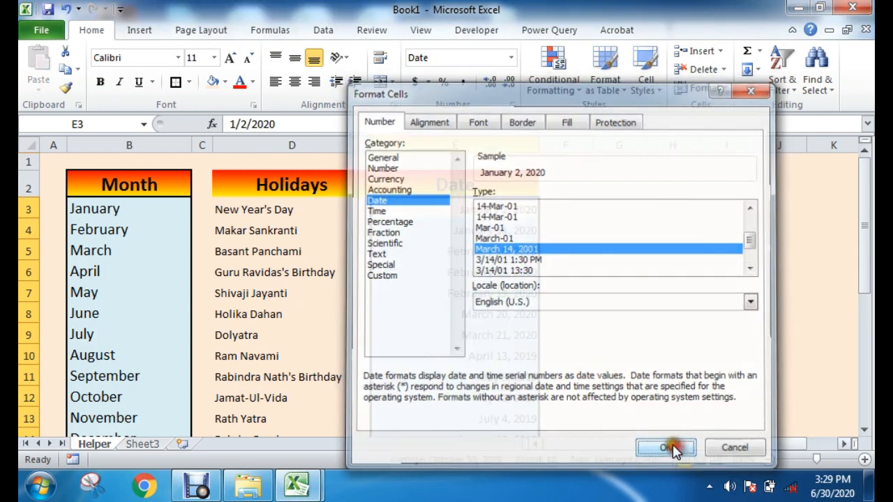
pyautogui.click(647, 272)
# Step: Look through the pasted holidays and dates down to the blank rows below Christmas Eve
pyautogui.scroll(-4, 513, 321)
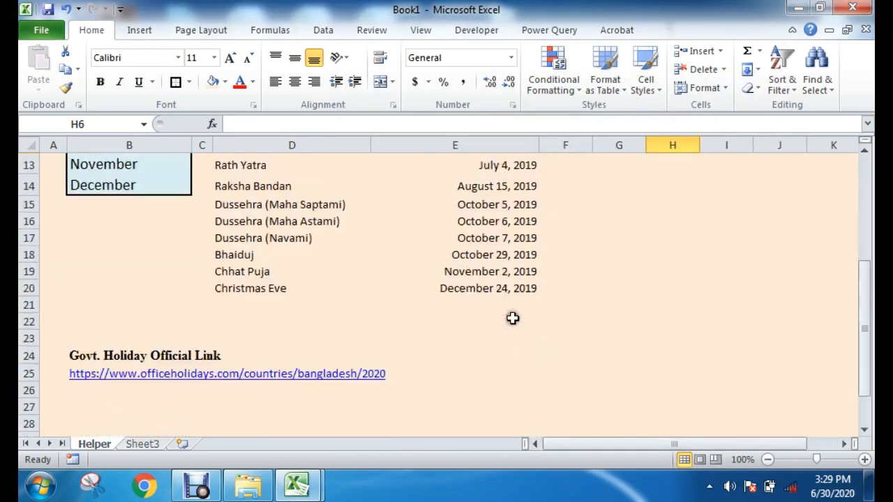
pyautogui.click(239, 310)
pyautogui.scroll(4, 549, 341)
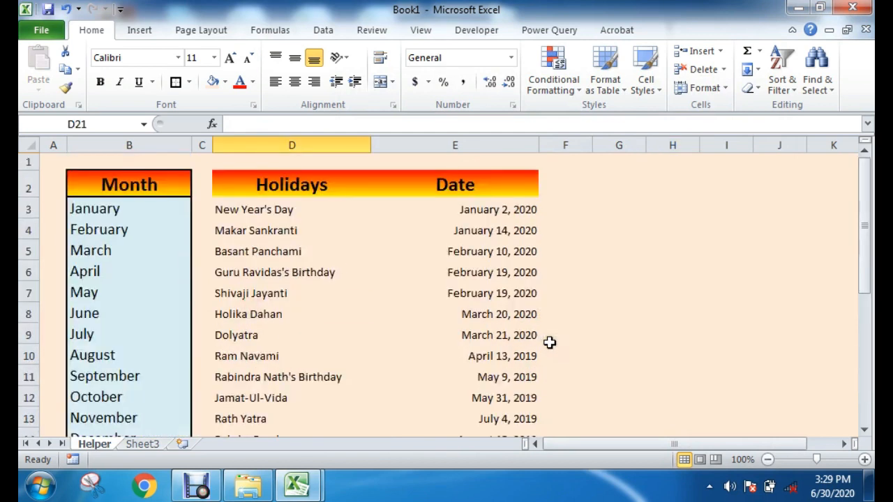
pyautogui.moveTo(235, 203); pyautogui.dragTo(481, 417)
pyautogui.click(628, 376)
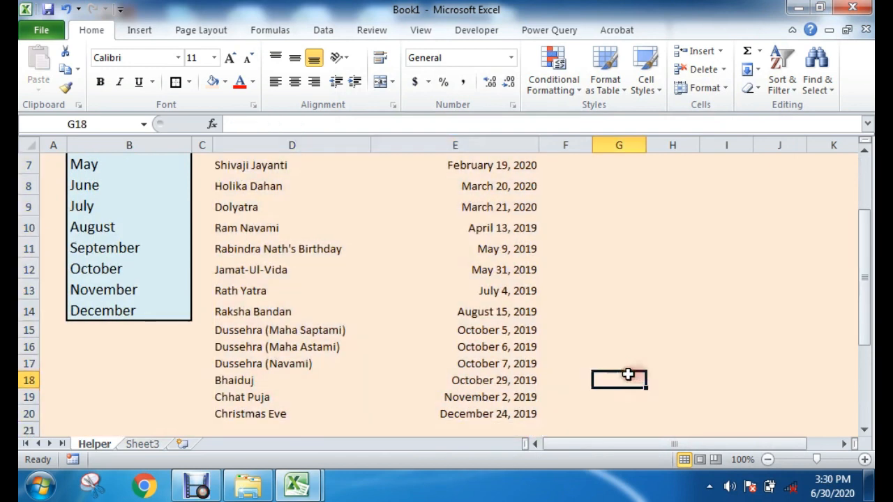
pyautogui.scroll(2, 628, 374)
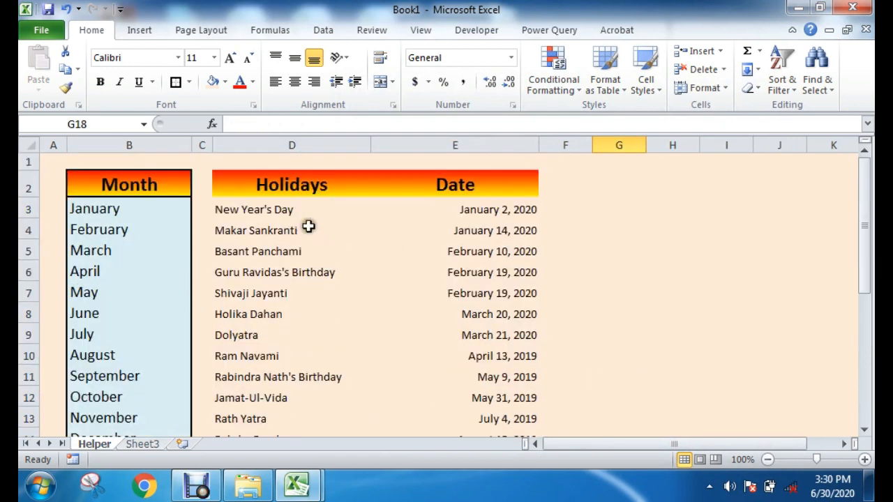
pyautogui.moveTo(235, 204); pyautogui.dragTo(265, 414)
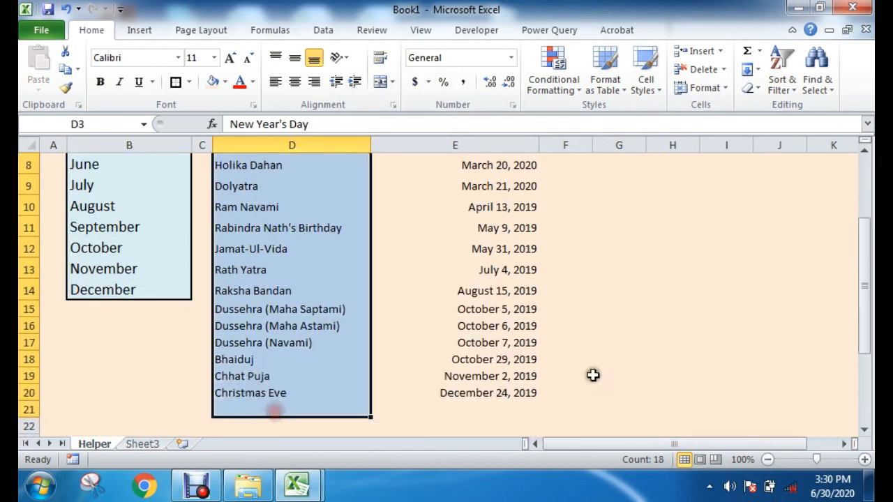
pyautogui.scroll(-2, 592, 372)
pyautogui.moveTo(222, 307); pyautogui.dragTo(488, 255)
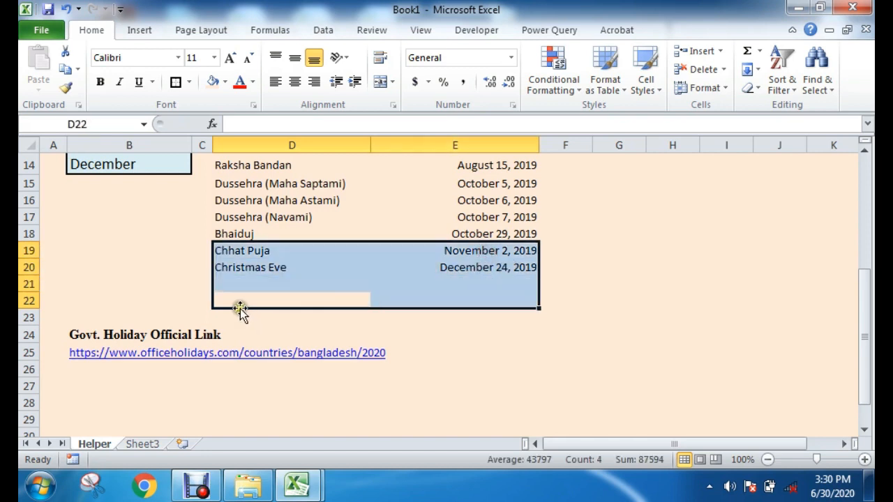
pyautogui.click(613, 302)
pyautogui.moveTo(226, 296); pyautogui.dragTo(498, 132)
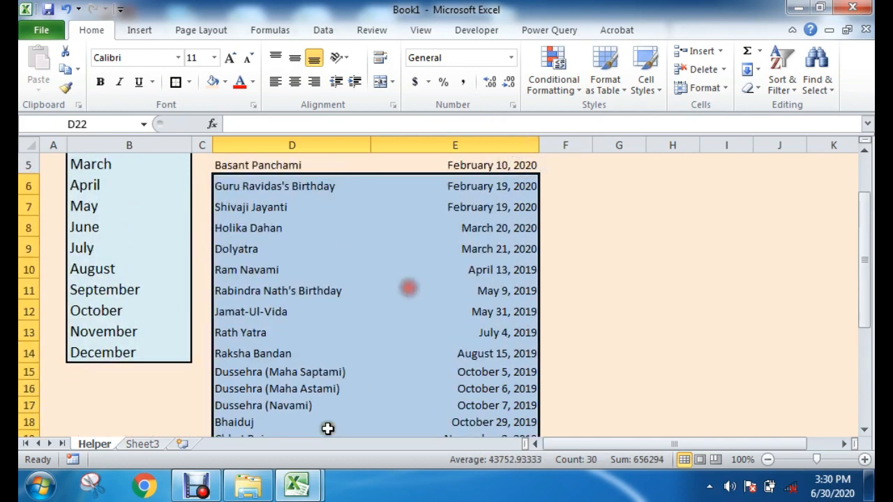
pyautogui.scroll(-3, 254, 319)
pyautogui.click(239, 283)
pyautogui.click(487, 288)
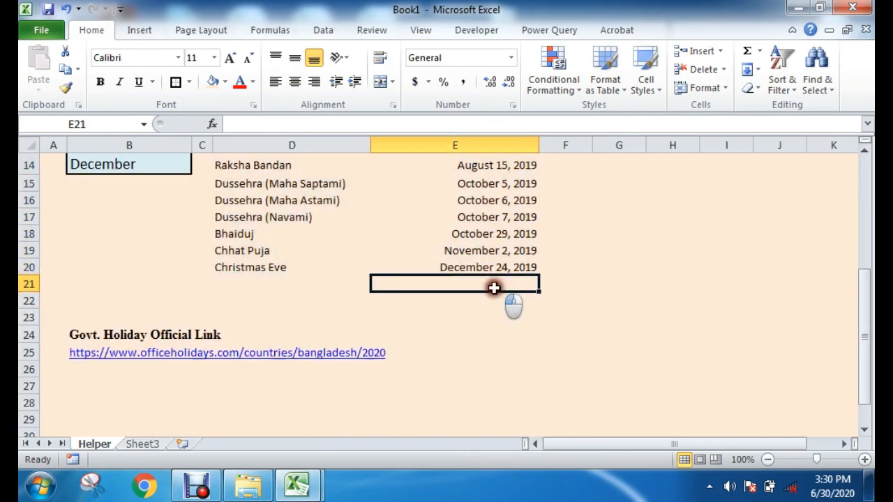
# Step: Fill the holiday and date cells D3:E22 with the lightest aqua theme color
pyautogui.moveTo(221, 309); pyautogui.dragTo(431, 213)
pyautogui.scroll(-4, 342, 340)
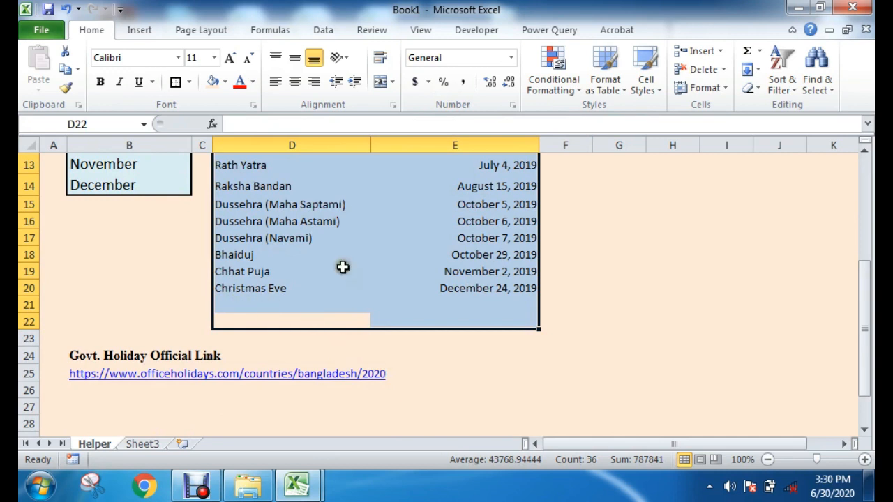
pyautogui.scroll(4, 343, 267)
pyautogui.click(224, 82)
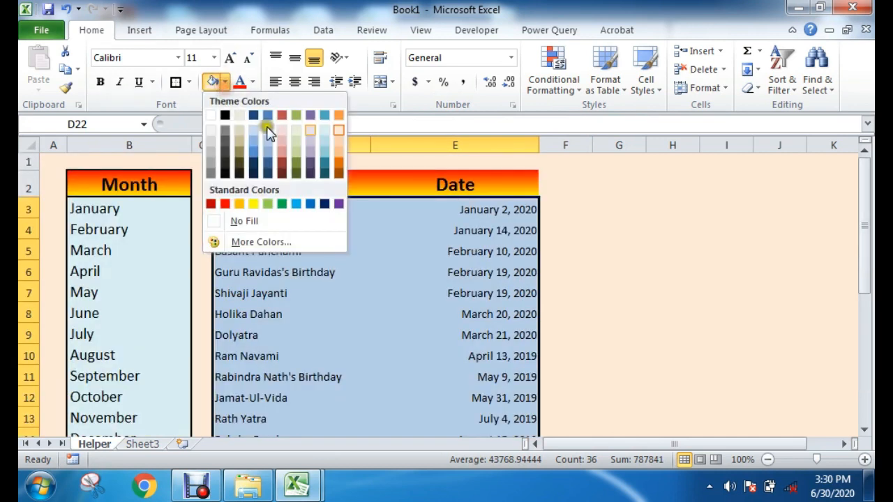
pyautogui.click(328, 132)
pyautogui.scroll(-4, 327, 156)
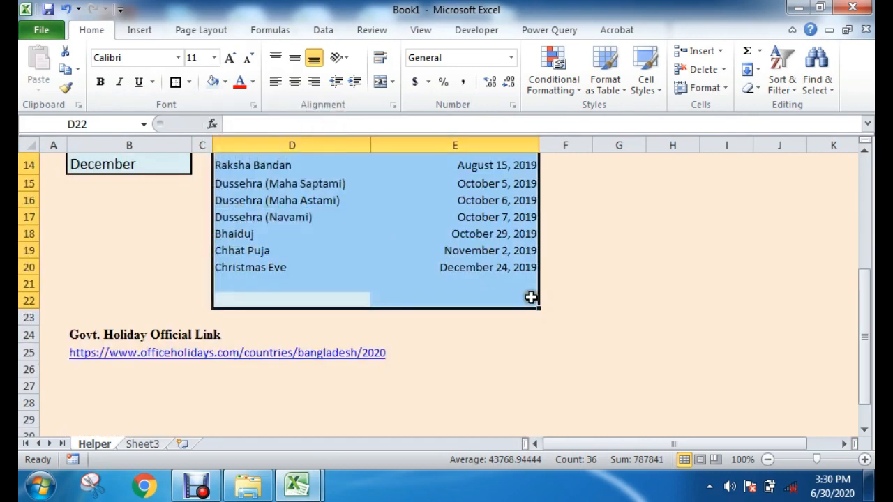
# Step: Add thick box borders around the Holidays and Date headings and around each of their columns down to row 22
pyautogui.scroll(4, 464, 311)
pyautogui.scroll(-4, 235, 199)
pyautogui.scroll(4, 344, 289)
pyautogui.moveTo(276, 187); pyautogui.dragTo(430, 425)
pyautogui.click(175, 82)
pyautogui.scroll(3, 289, 186)
pyautogui.click(623, 272)
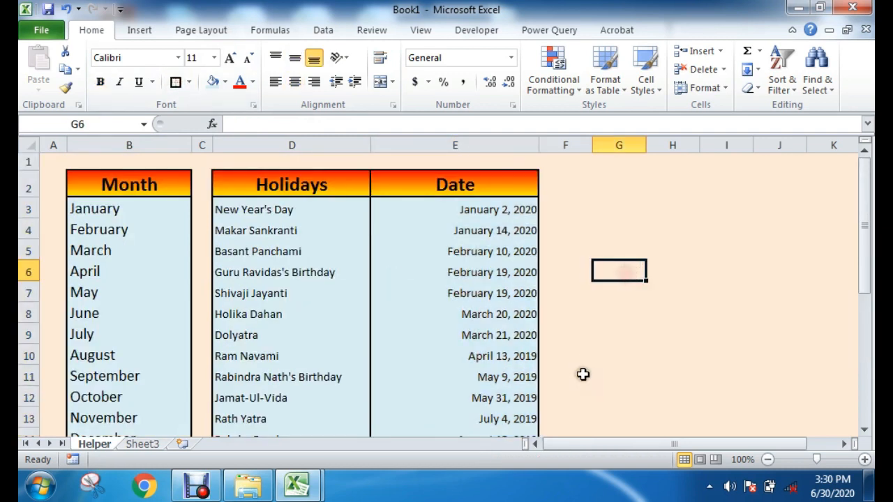
# Step: Review the formatted Month, Holidays and Date lists and the government holiday link on the Helper sheet
pyautogui.scroll(-5, 367, 387)
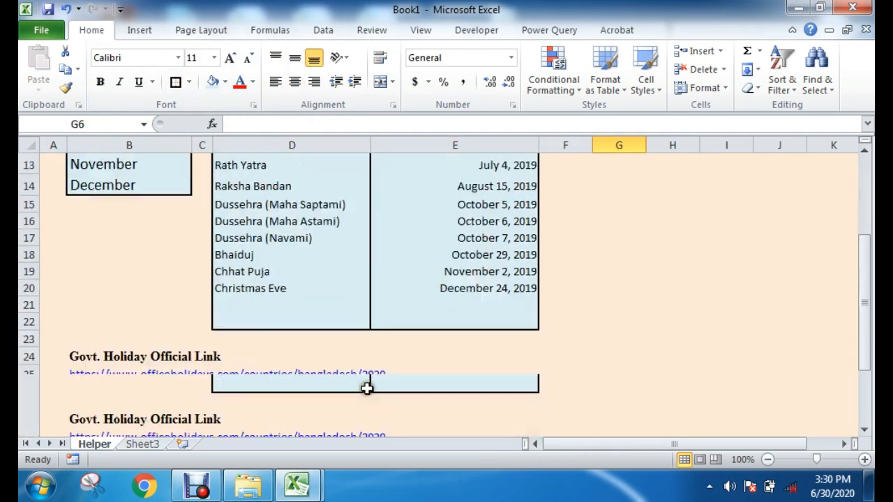
pyautogui.scroll(5, 398, 387)
pyautogui.click(656, 316)
pyautogui.scroll(-5, 483, 333)
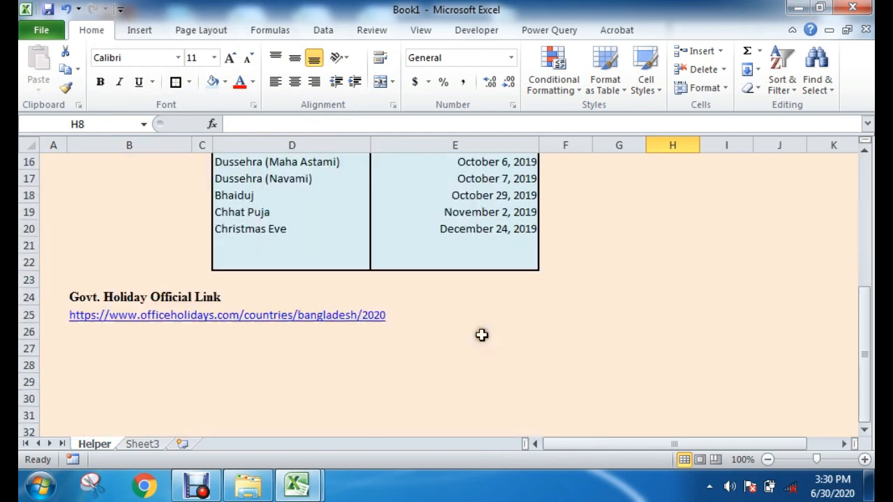
pyautogui.scroll(5, 249, 399)
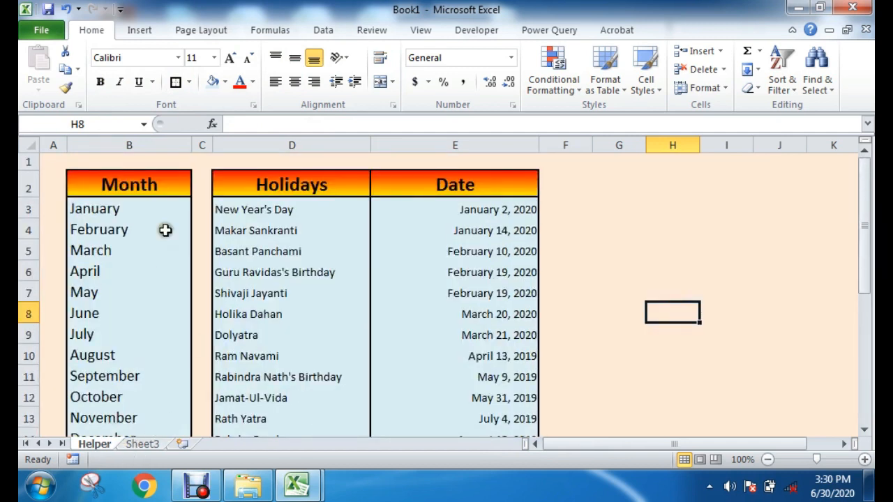
pyautogui.moveTo(142, 182); pyautogui.dragTo(128, 329)
pyautogui.moveTo(285, 182); pyautogui.dragTo(311, 374)
pyautogui.moveTo(455, 185); pyautogui.dragTo(458, 366)
pyautogui.click(579, 353)
pyautogui.scroll(-3, 487, 396)
pyautogui.scroll(-1, 487, 396)
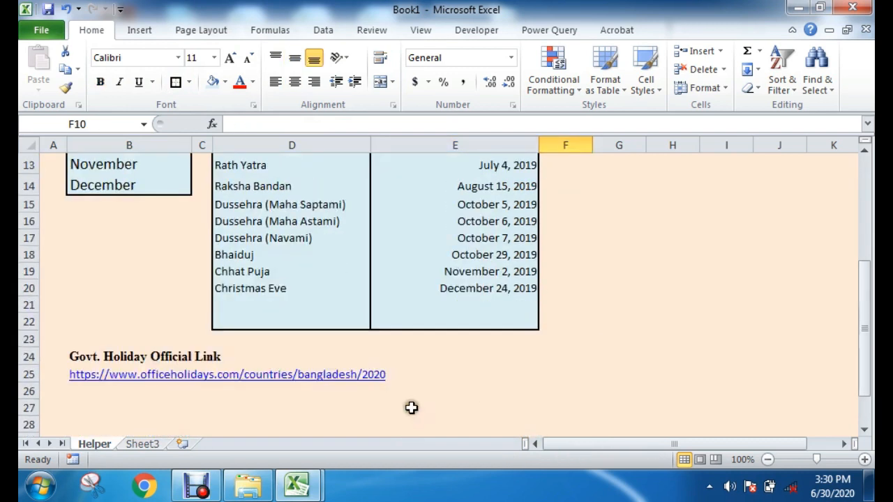
pyautogui.scroll(4, 366, 353)
pyautogui.moveTo(266, 210); pyautogui.dragTo(231, 411)
pyautogui.moveTo(482, 188); pyautogui.dragTo(460, 365)
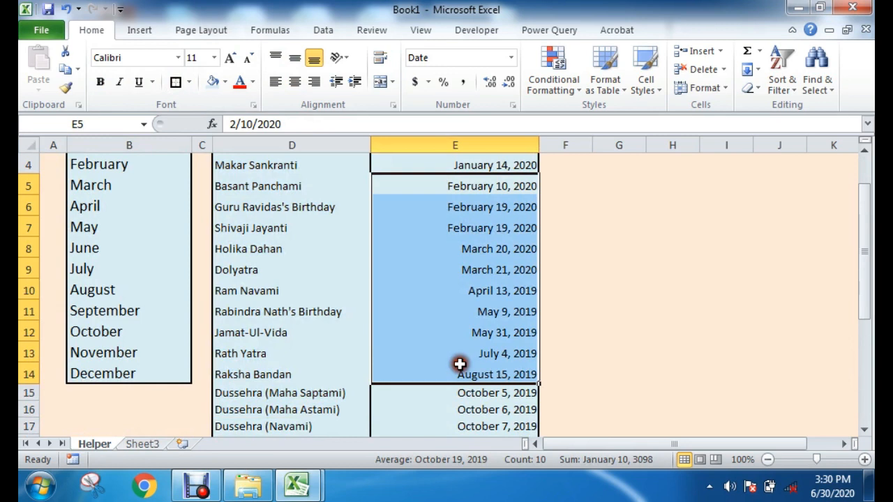
# Step: Examine the last holiday rows above the link and the first entries of the Month, Holidays and Date columns
pyautogui.scroll(-4, 568, 363)
pyautogui.click(533, 353)
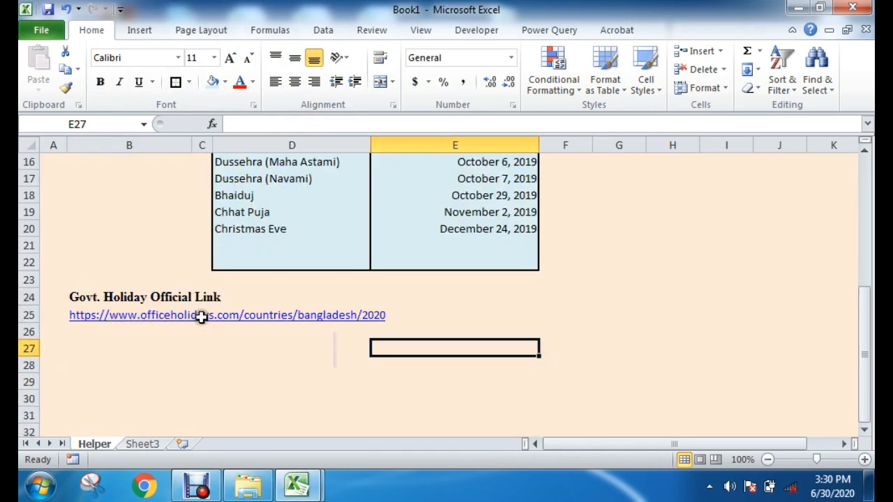
pyautogui.scroll(5, 589, 341)
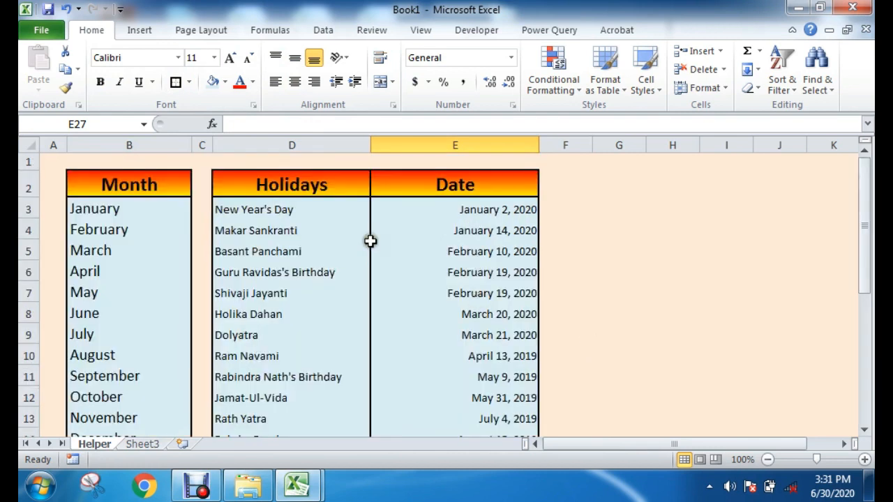
pyautogui.click(617, 228)
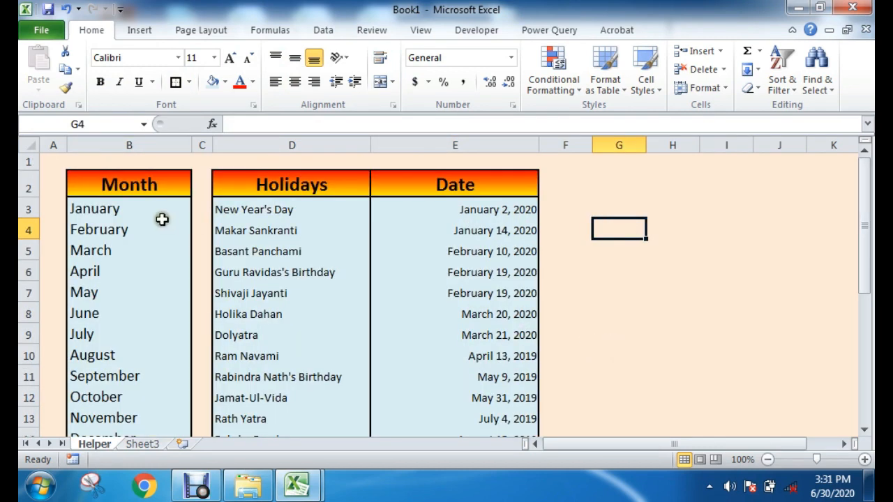
pyautogui.moveTo(138, 207); pyautogui.dragTo(124, 329)
pyautogui.moveTo(286, 203); pyautogui.dragTo(293, 327)
pyautogui.moveTo(439, 212); pyautogui.dragTo(408, 352)
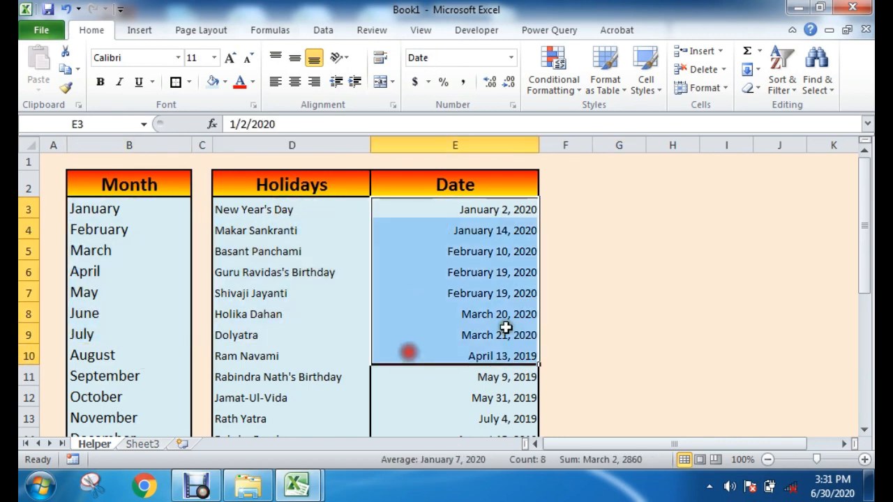
pyautogui.click(627, 296)
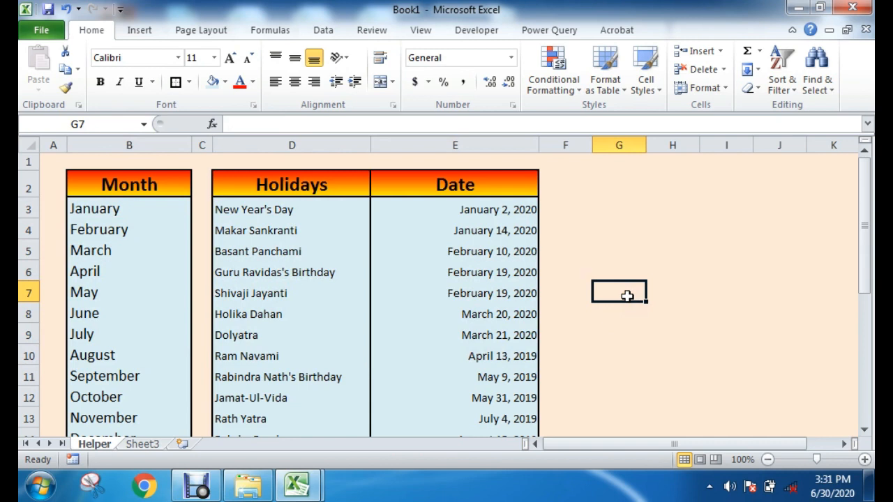
# Step: Switch to the Automated Attendance Sheet workbook and view the month choices in the title of its Attendance sheet
pyautogui.moveTo(315, 493)
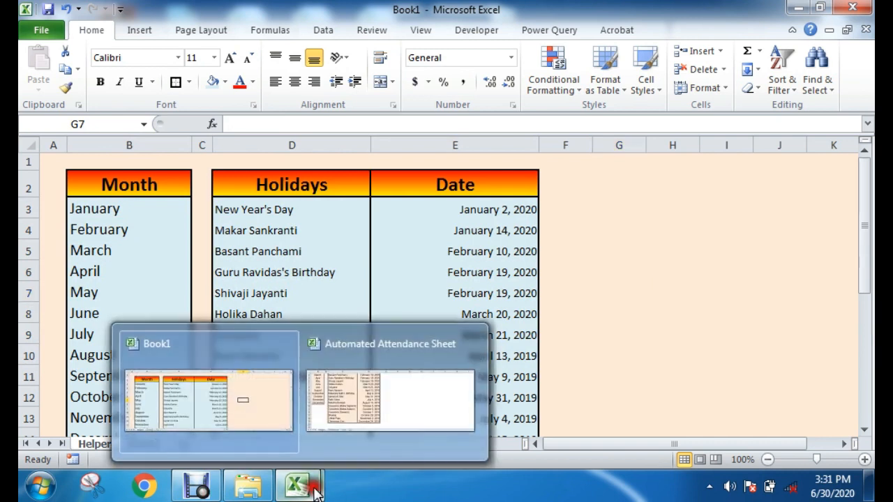
pyautogui.click(373, 394)
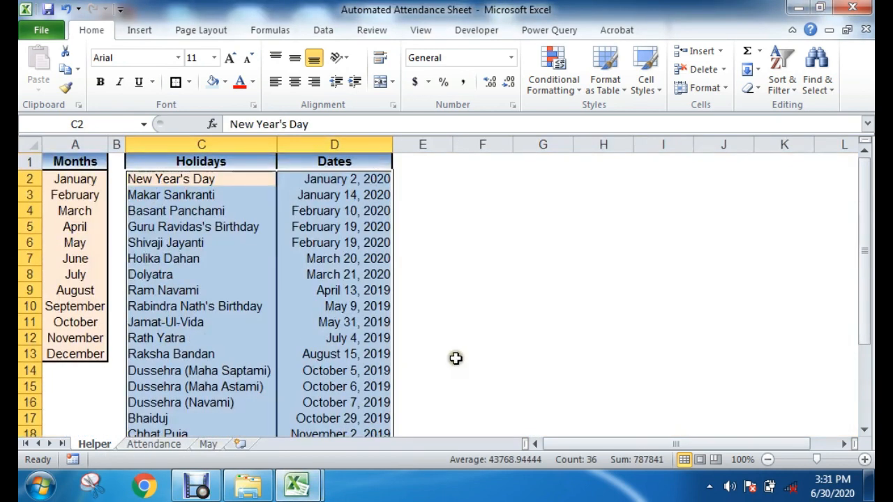
pyautogui.click(455, 341)
pyautogui.click(152, 444)
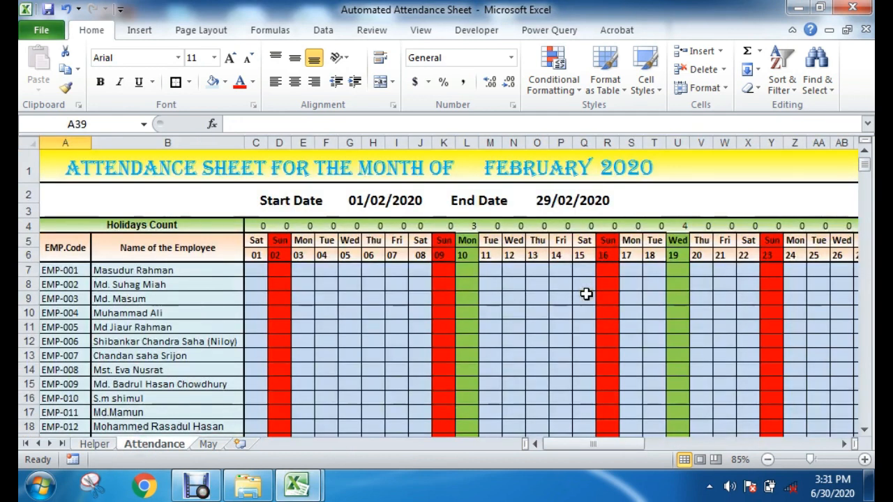
pyautogui.click(537, 167)
pyautogui.click(601, 175)
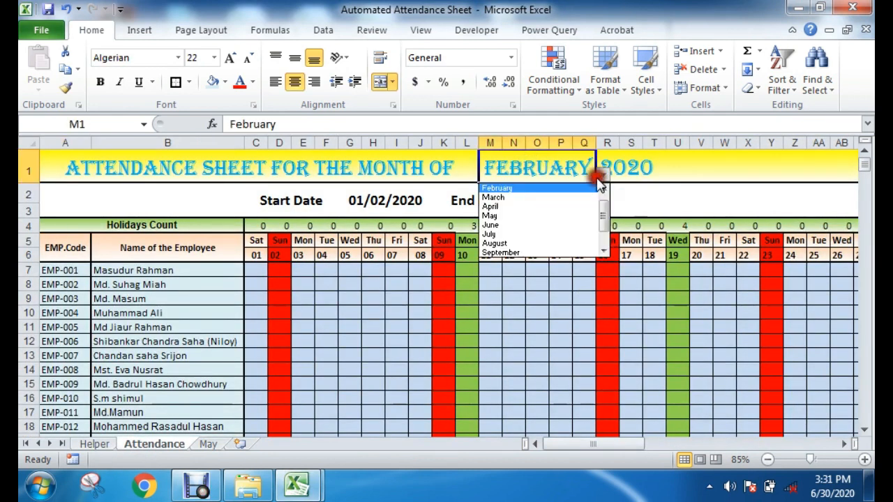
pyautogui.press('Escape')
pyautogui.click(661, 189)
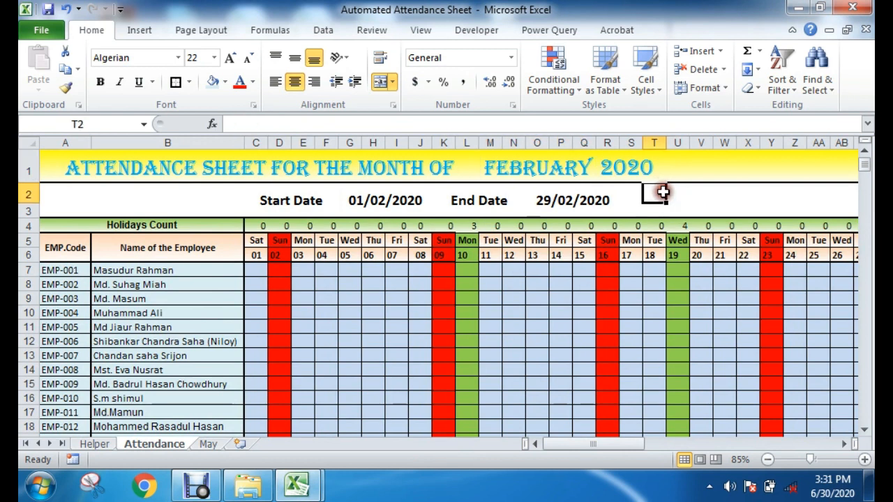
# Step: Inspect the End Date formula, the month cell and the Start Date formula on the Attendance sheet
pyautogui.click(571, 199)
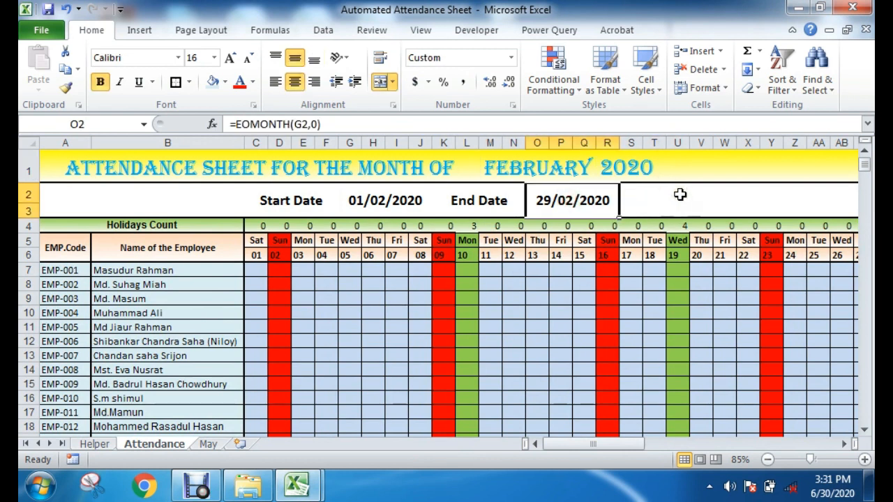
pyautogui.click(527, 167)
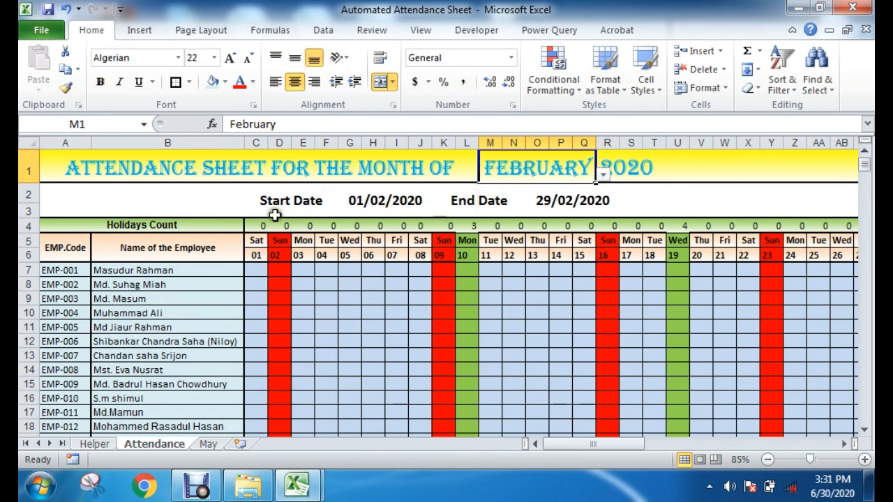
pyautogui.click(293, 196)
pyautogui.click(381, 201)
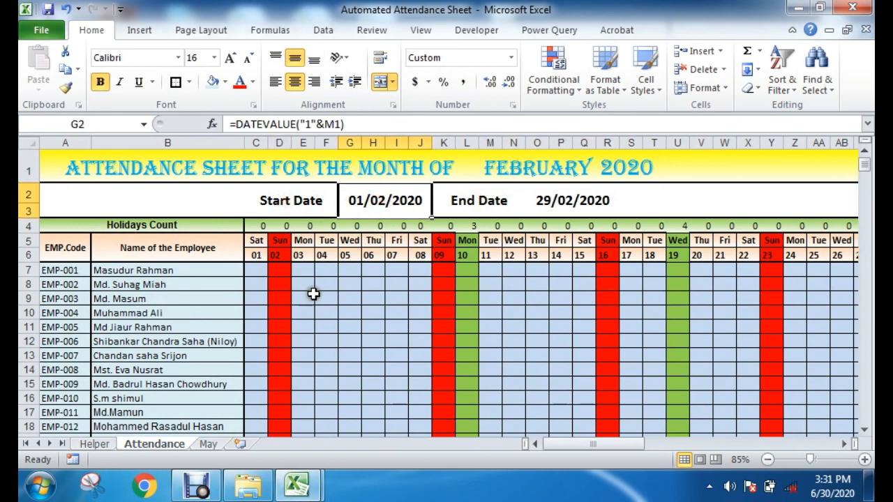
pyautogui.click(373, 327)
# Step: View the holidays on the Helper sheet of the Automated Attendance Sheet workbook and return to the Book1 workbook
pyautogui.click(94, 444)
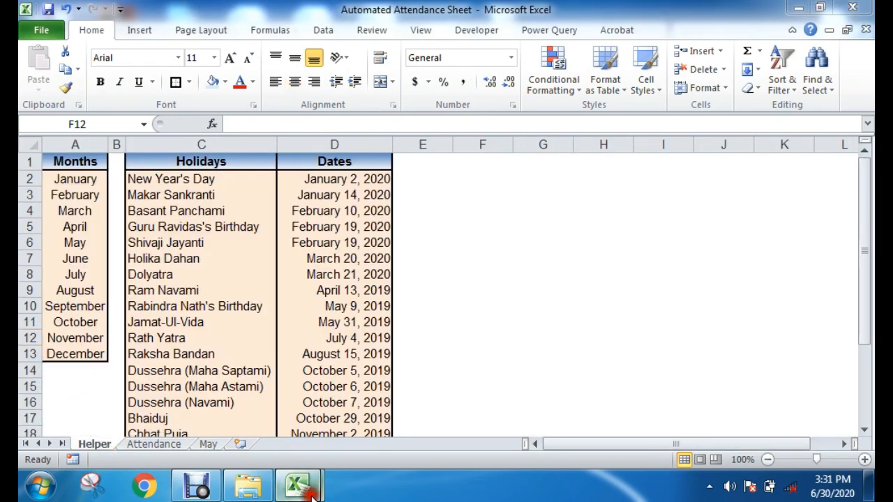
pyautogui.moveTo(192, 178); pyautogui.dragTo(228, 404)
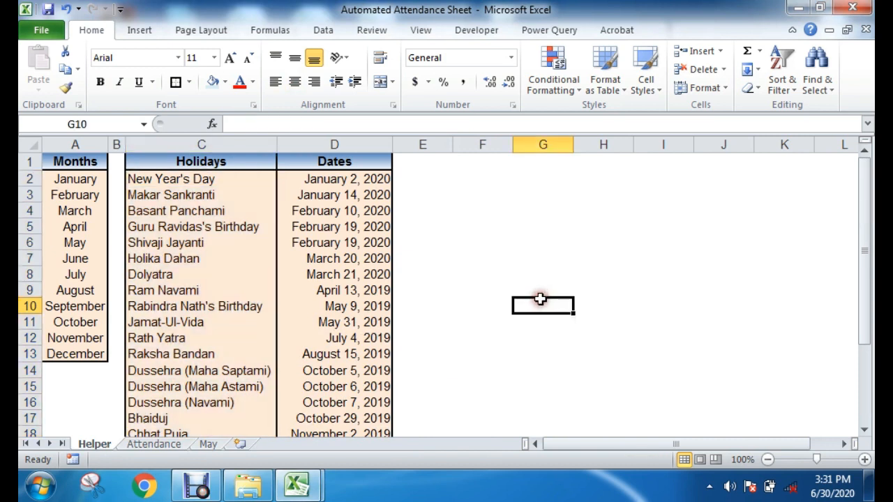
pyautogui.moveTo(297, 486)
pyautogui.click(246, 413)
pyautogui.click(634, 314)
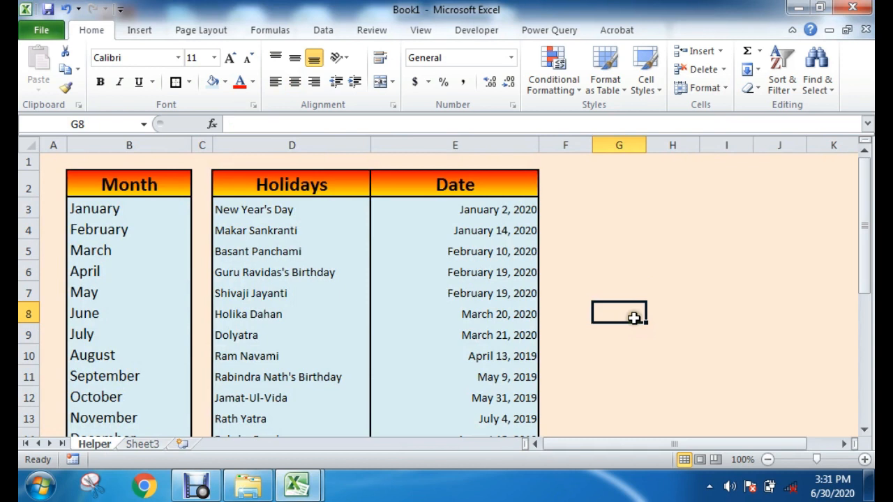
pyautogui.click(624, 251)
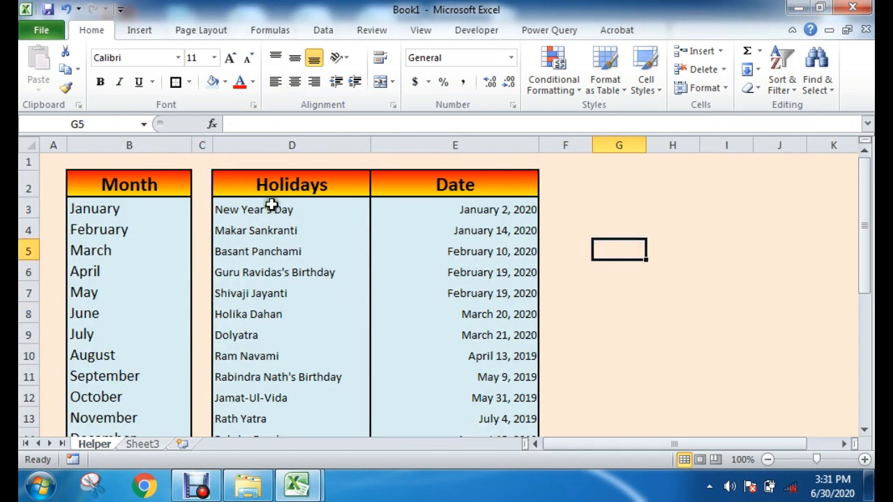
pyautogui.moveTo(272, 206); pyautogui.dragTo(264, 273)
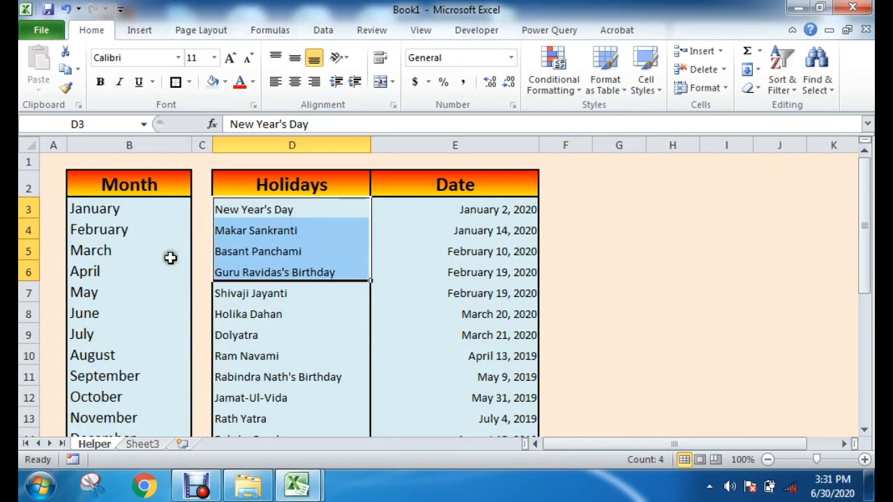
pyautogui.click(621, 211)
pyautogui.click(726, 230)
pyautogui.moveTo(120, 212); pyautogui.dragTo(105, 382)
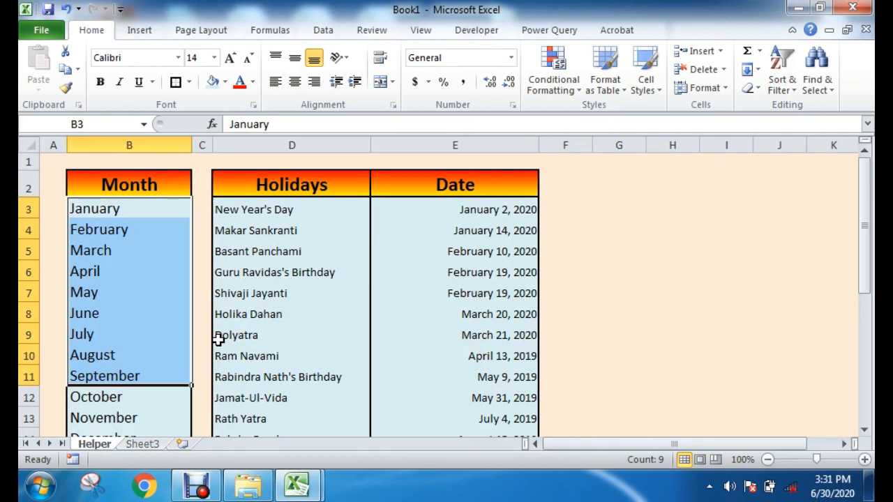
pyautogui.click(714, 293)
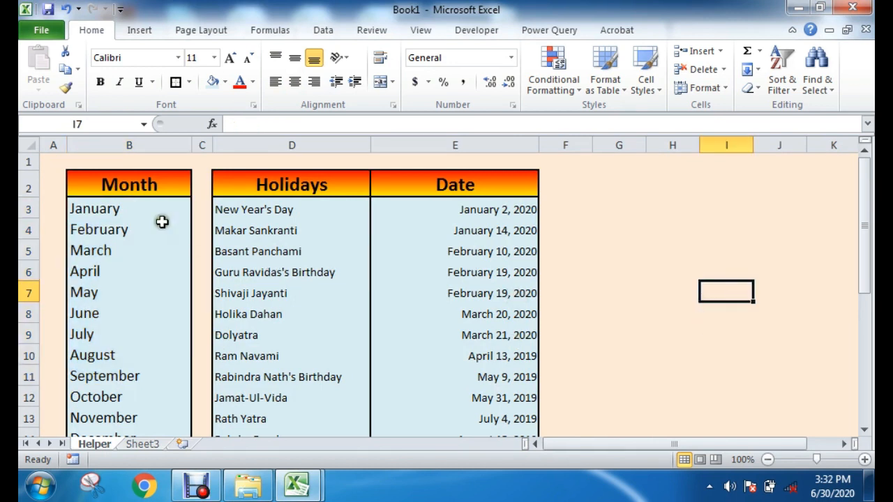
# Step: Open a new name definition for the month cells B3:B14 on the Helper sheet
pyautogui.moveTo(137, 208); pyautogui.dragTo(128, 395)
pyautogui.scroll(1, 193, 279)
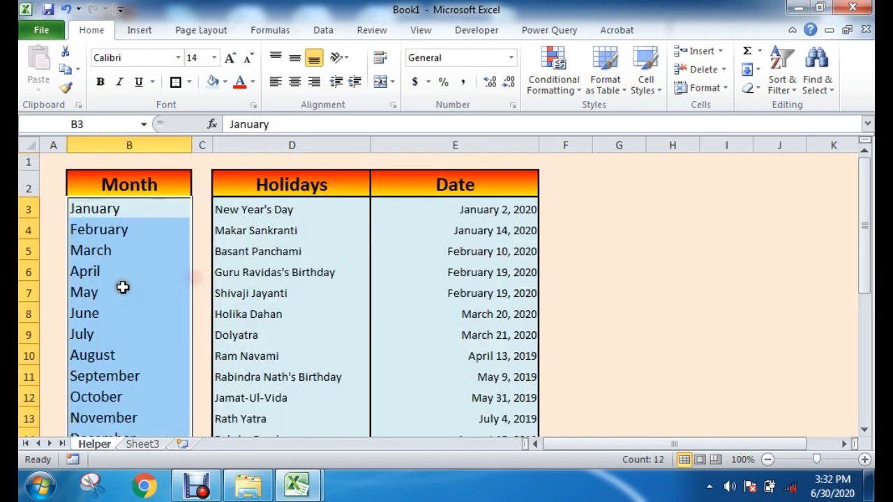
pyautogui.click(263, 29)
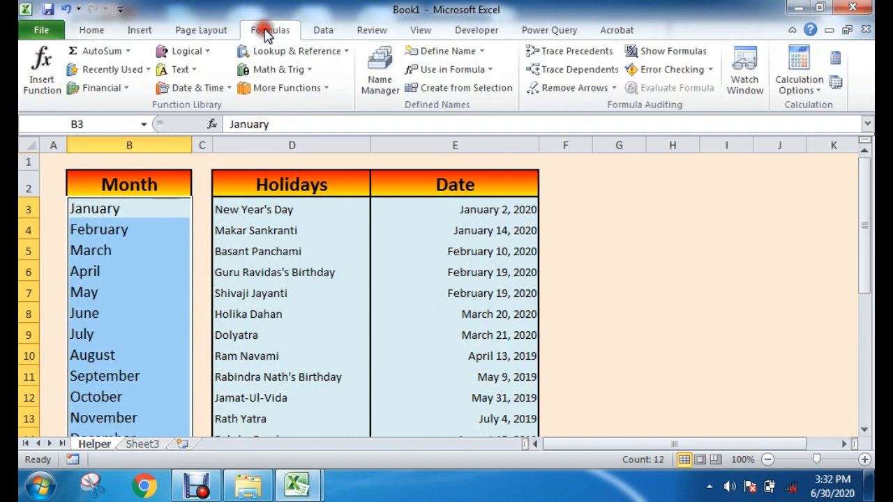
pyautogui.click(452, 51)
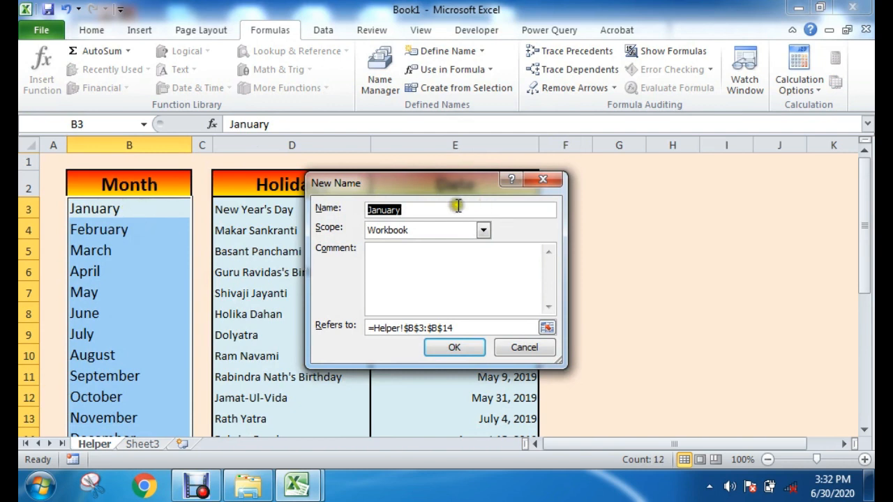
# Step: Try to define the name "months" for the month cells B3:B14
pyautogui.click(432, 210)
pyautogui.hotkey('shift', 'Home')
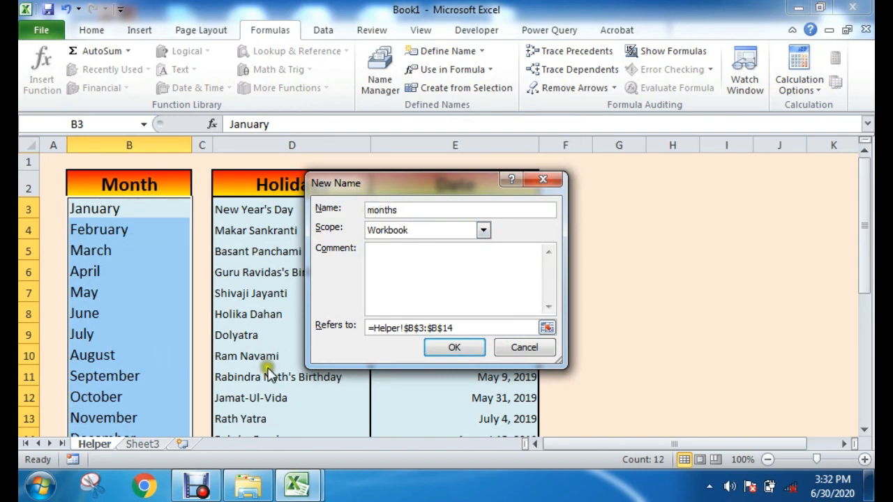
pyautogui.click(454, 352)
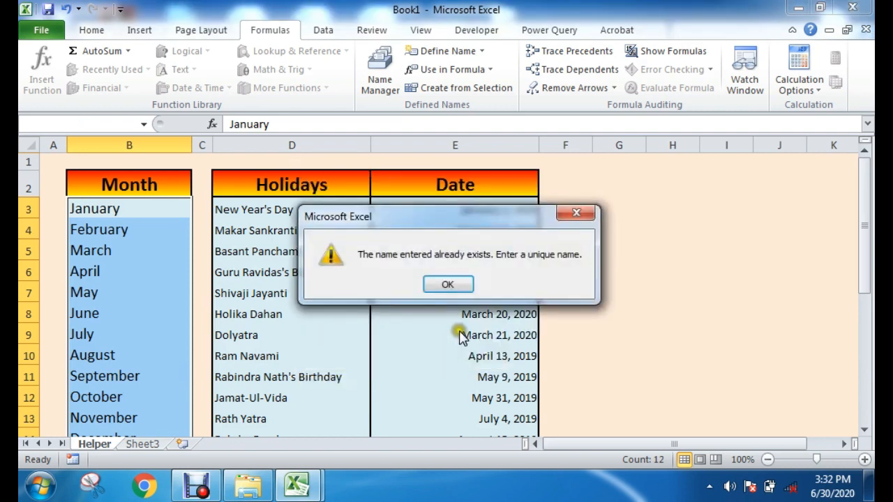
pyautogui.click(447, 288)
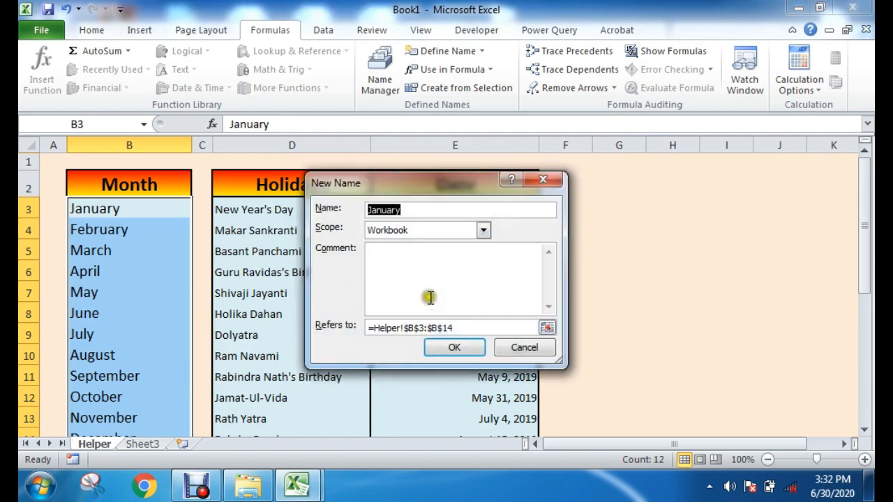
# Step: Define the workbook-scope name "month" for the Helper sheet cells B3:B14
pyautogui.click(426, 213)
pyautogui.moveTo(492, 205); pyautogui.dragTo(314, 218)
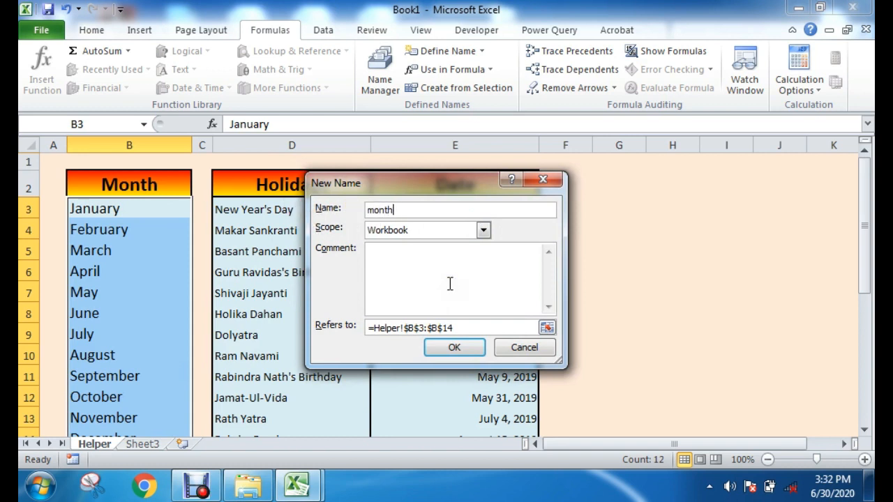
pyautogui.write('month')
pyautogui.click(454, 348)
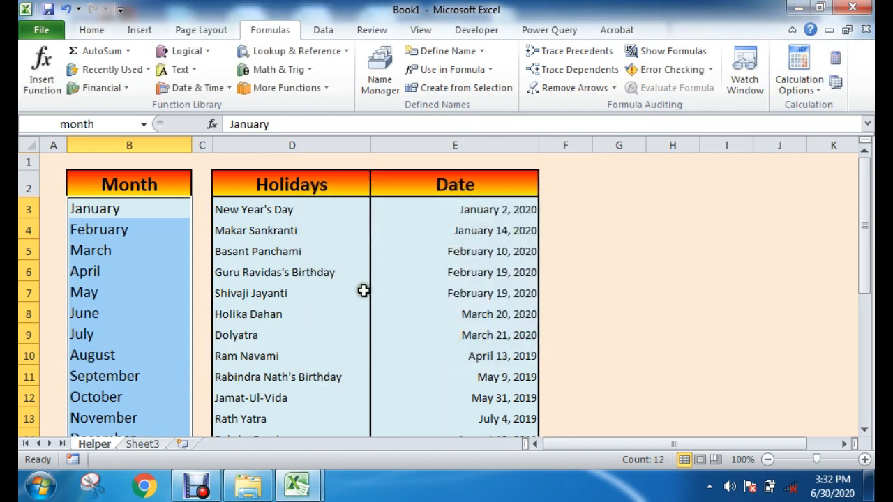
# Step: Check the defined name of the month cells by reselecting January through December
pyautogui.click(108, 123)
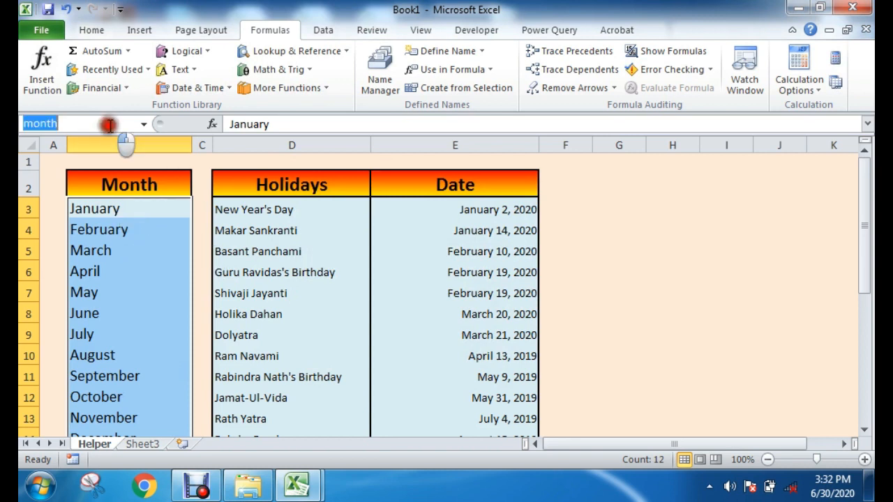
pyautogui.click(125, 122)
pyautogui.click(624, 248)
pyautogui.moveTo(133, 201); pyautogui.dragTo(113, 387)
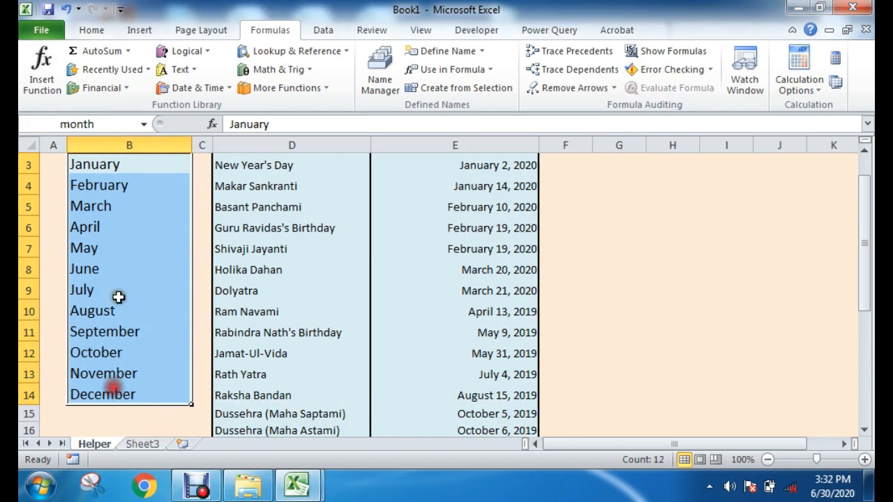
pyautogui.scroll(1, 119, 297)
pyautogui.click(595, 251)
# Step: Define the workbook-scope name "holidays" for the date cells E3:E22 on the Helper sheet
pyautogui.moveTo(484, 206); pyautogui.dragTo(476, 335)
pyautogui.click(613, 317)
pyautogui.moveTo(502, 210); pyautogui.dragTo(460, 427)
pyautogui.scroll(3, 522, 332)
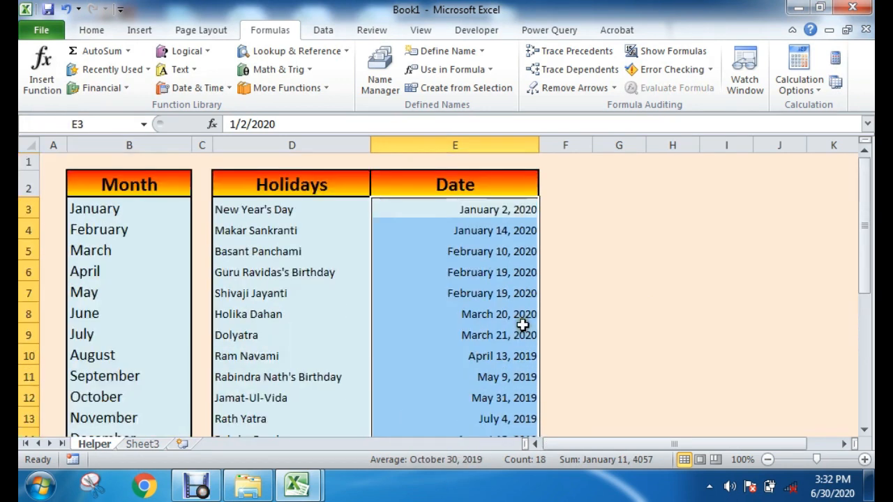
pyautogui.click(438, 50)
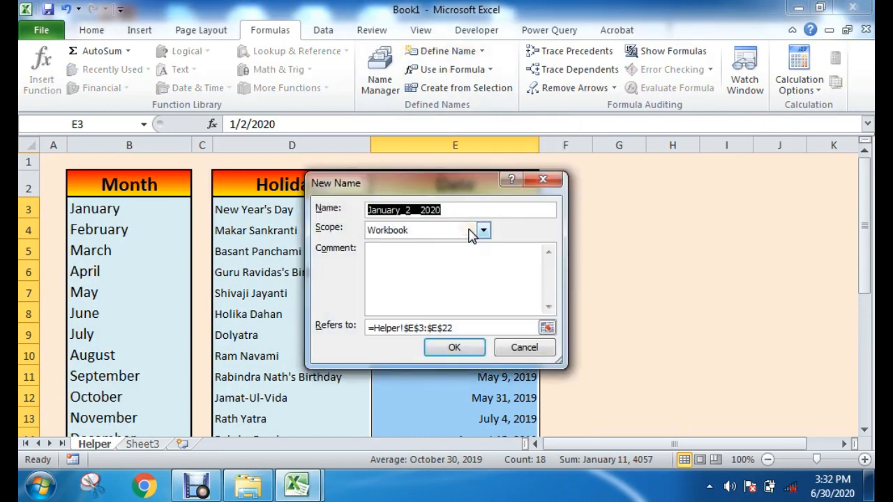
pyautogui.moveTo(430, 180); pyautogui.dragTo(576, 209)
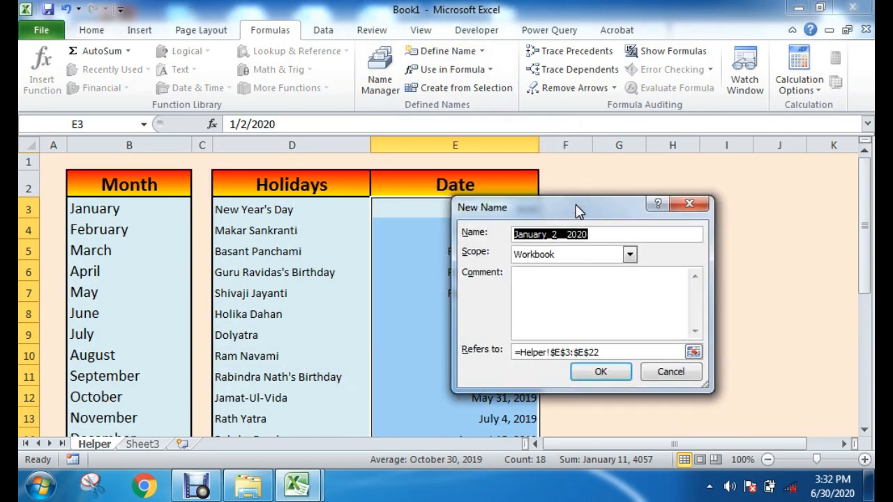
pyautogui.write('holida')
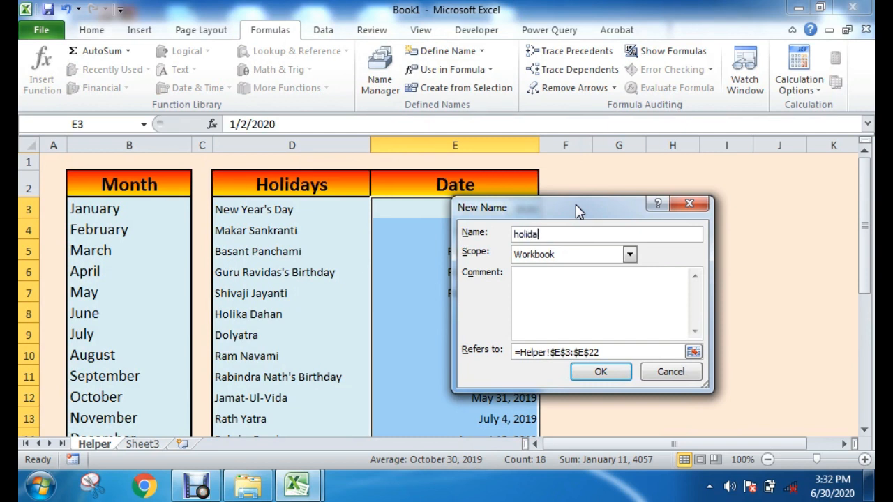
pyautogui.click(592, 371)
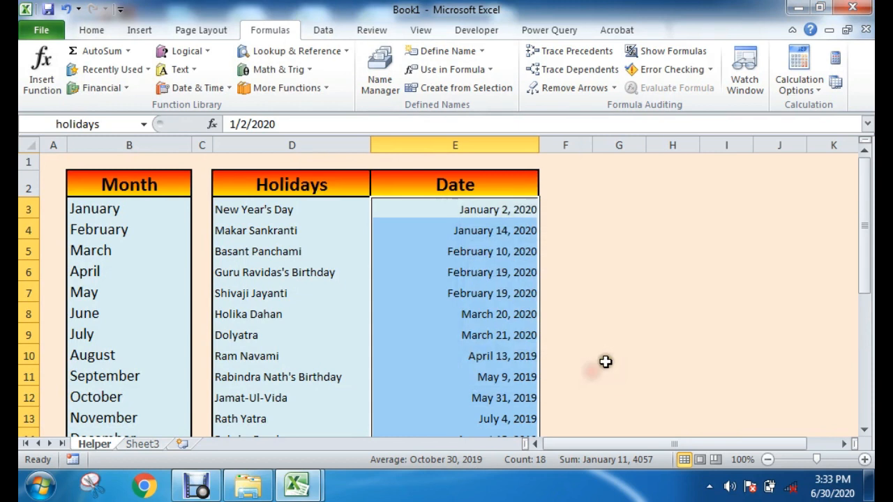
pyautogui.click(622, 332)
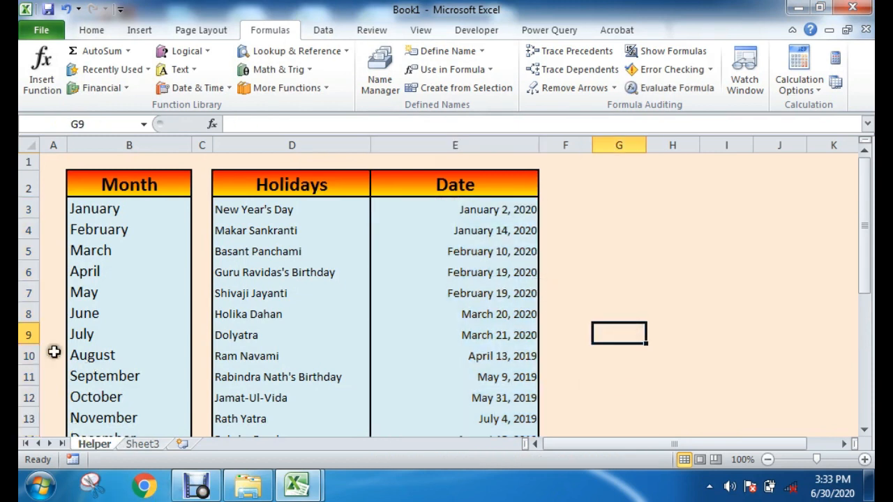
pyautogui.scroll(-2, 192, 201)
pyautogui.scroll(2, 212, 269)
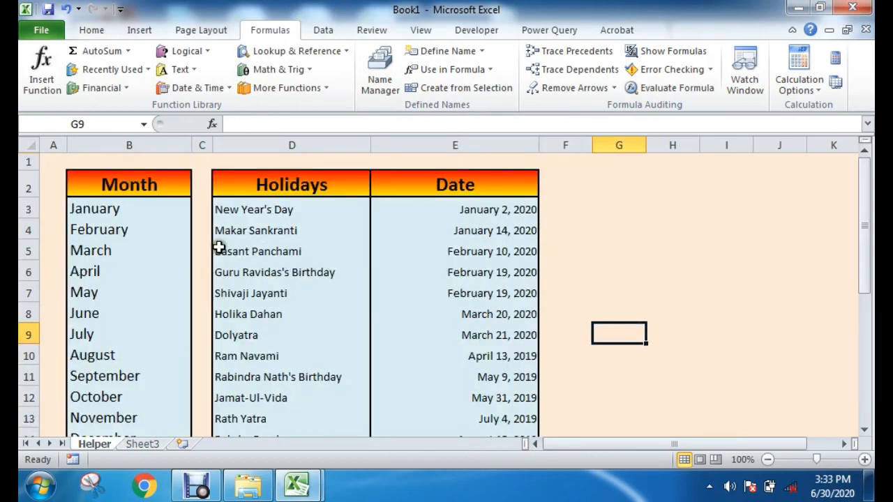
pyautogui.scroll(-5, 219, 247)
pyautogui.scroll(5, 456, 302)
# Step: Rename Sheet3 as "Automated Attendence"
pyautogui.click(144, 444)
pyautogui.moveTo(72, 165); pyautogui.dragTo(702, 329)
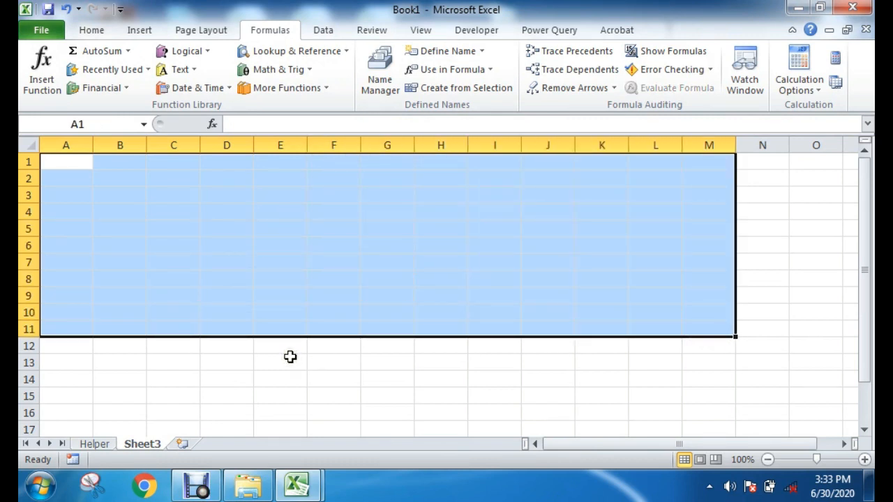
pyautogui.rightClick(154, 446)
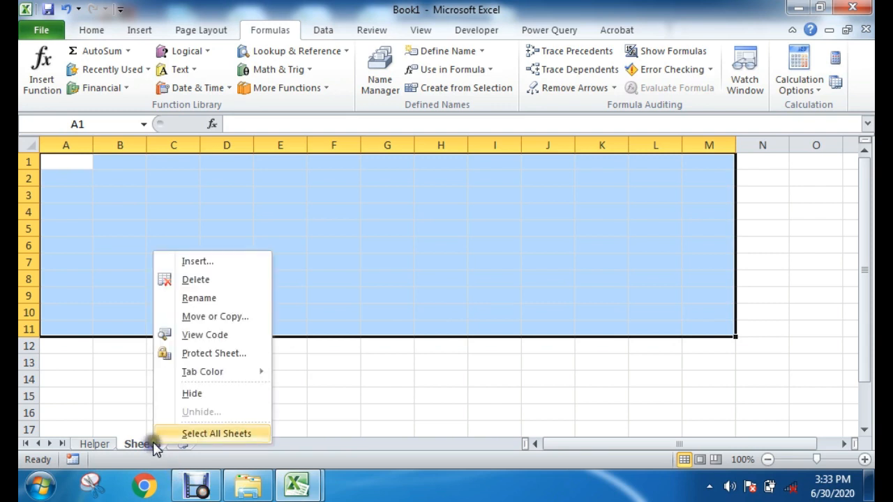
pyautogui.click(209, 297)
pyautogui.write('Automated Attendence')
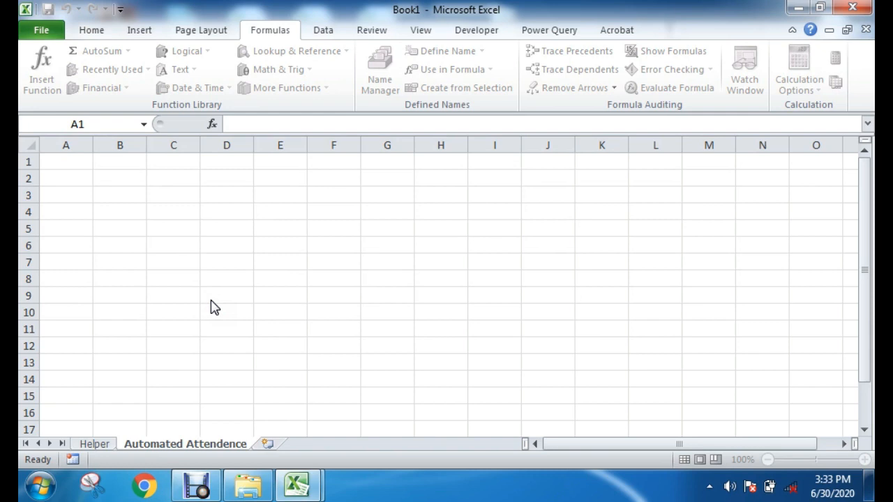
pyautogui.click(212, 302)
pyautogui.moveTo(120, 178); pyautogui.dragTo(571, 318)
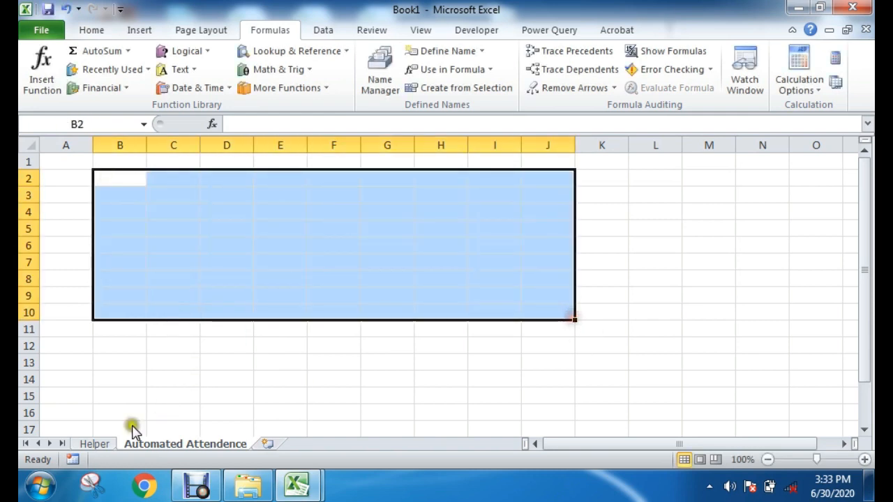
pyautogui.click(94, 443)
pyautogui.click(185, 444)
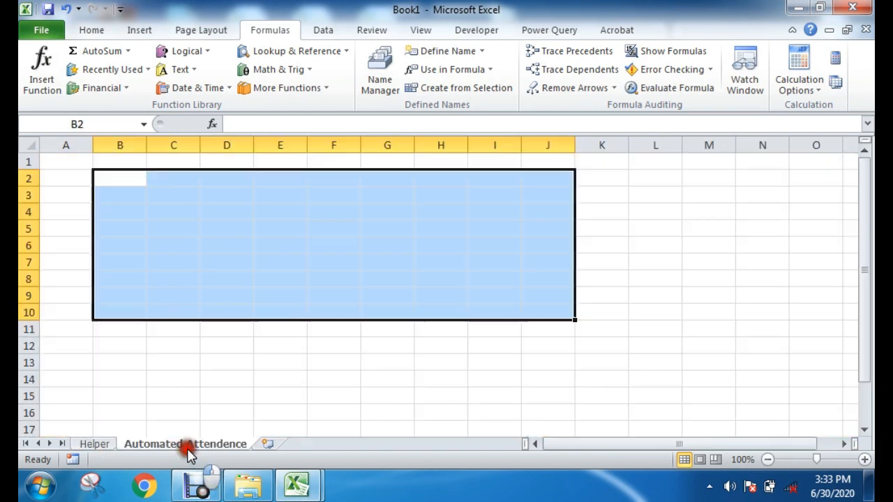
pyautogui.moveTo(69, 161); pyautogui.dragTo(713, 140)
pyautogui.click(203, 492)
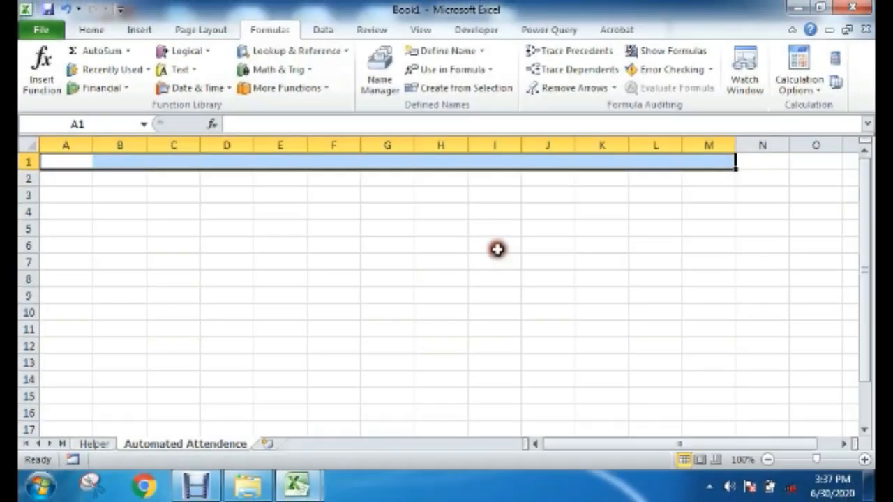
pyautogui.click(396, 325)
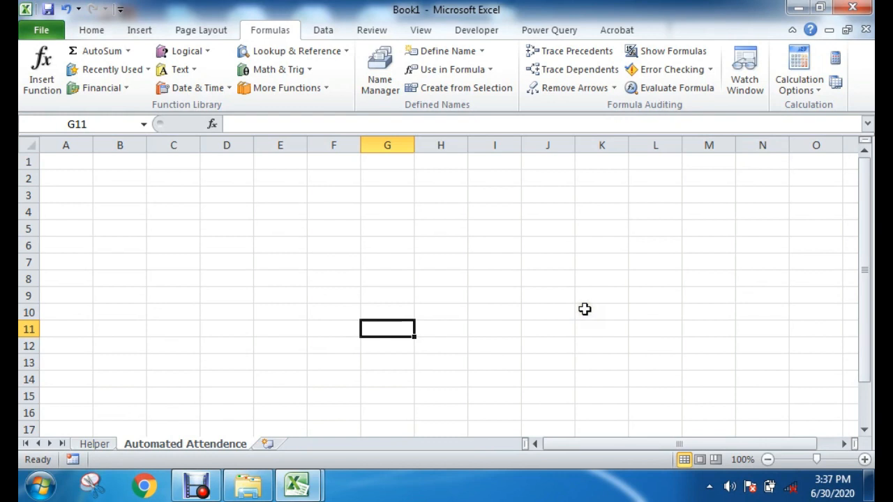
pyautogui.click(349, 245)
pyautogui.moveTo(81, 161); pyautogui.dragTo(575, 301)
pyautogui.click(169, 330)
# Step: Enter the title "Automated Attendence Sheet for the month of" in cell A1 of the attendance sheet
pyautogui.moveTo(81, 163); pyautogui.dragTo(680, 162)
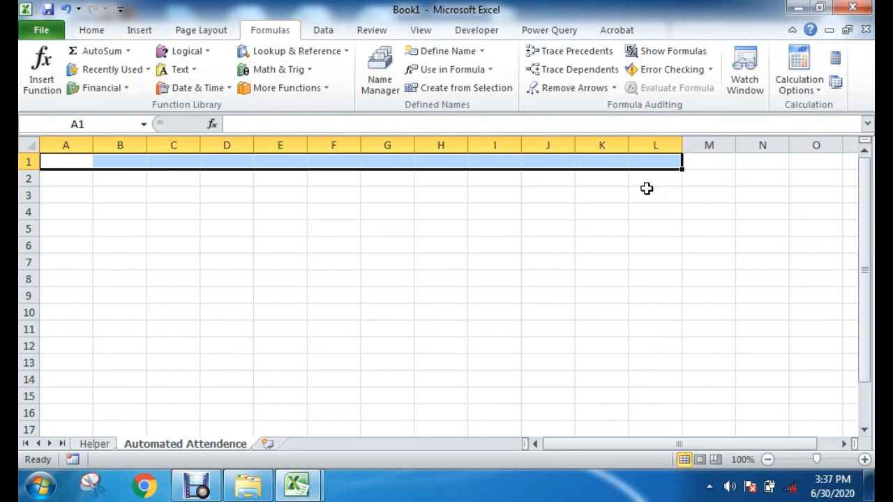
pyautogui.write('a')
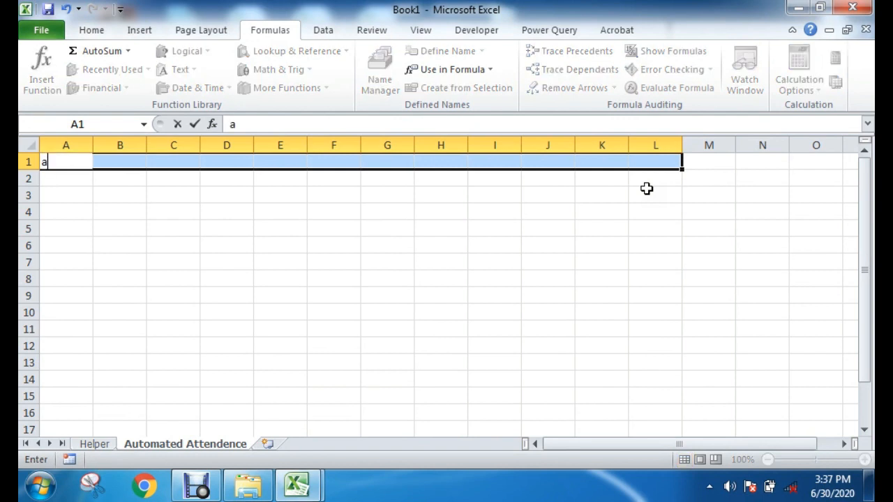
pyautogui.write('Automated')
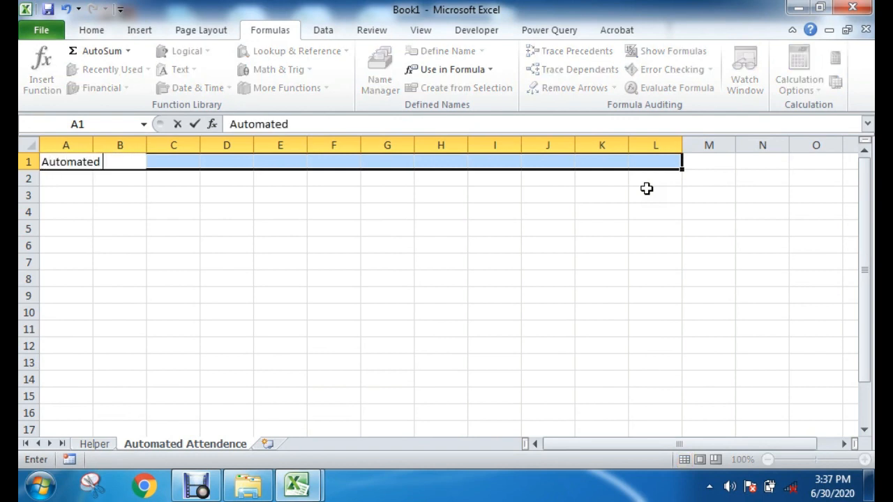
pyautogui.write(' Attendence Sheet')
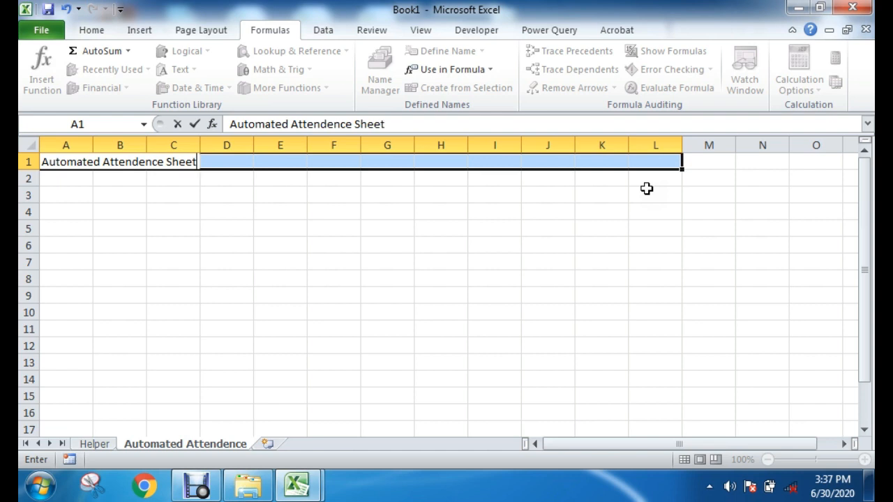
pyautogui.write(' for')
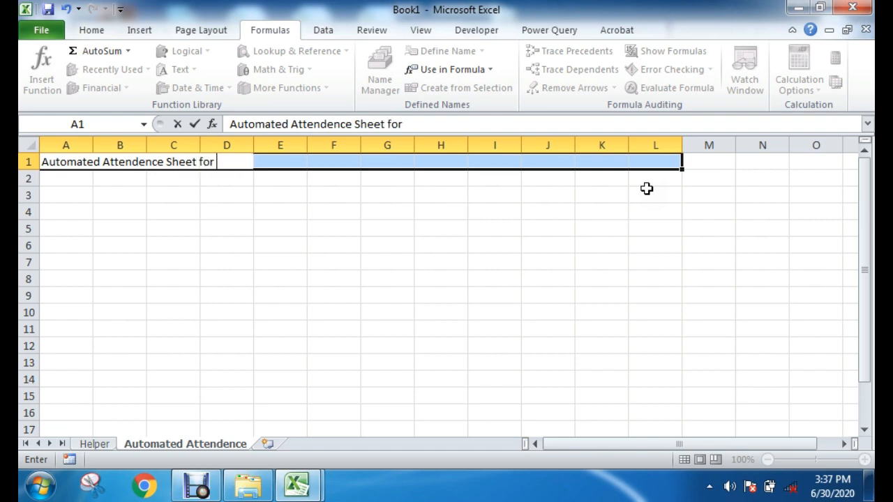
pyautogui.write(' the m')
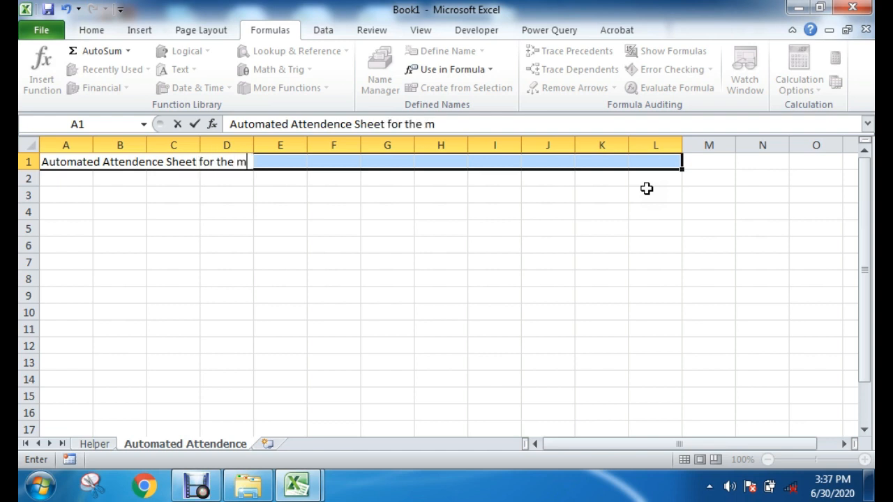
pyautogui.write('onth o')
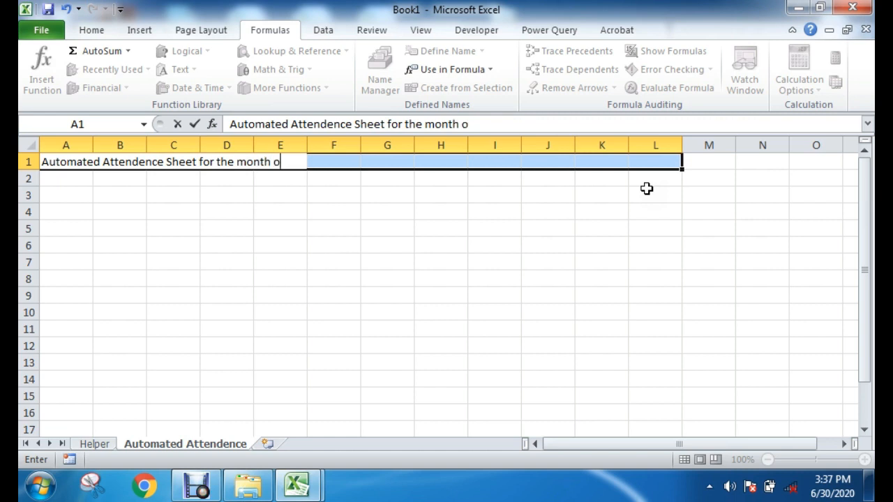
pyautogui.write('f')
pyautogui.click(416, 235)
pyautogui.click(282, 246)
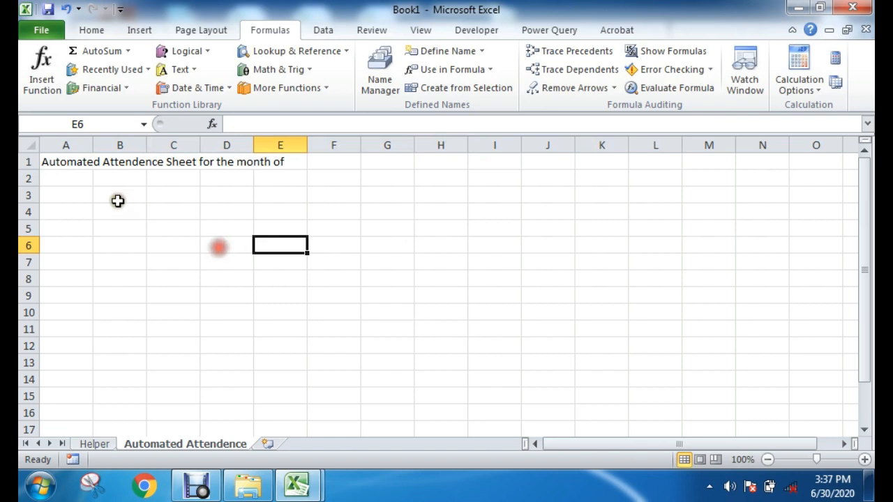
# Step: Merge and center the title across cells A1:L1
pyautogui.moveTo(53, 161); pyautogui.dragTo(655, 161)
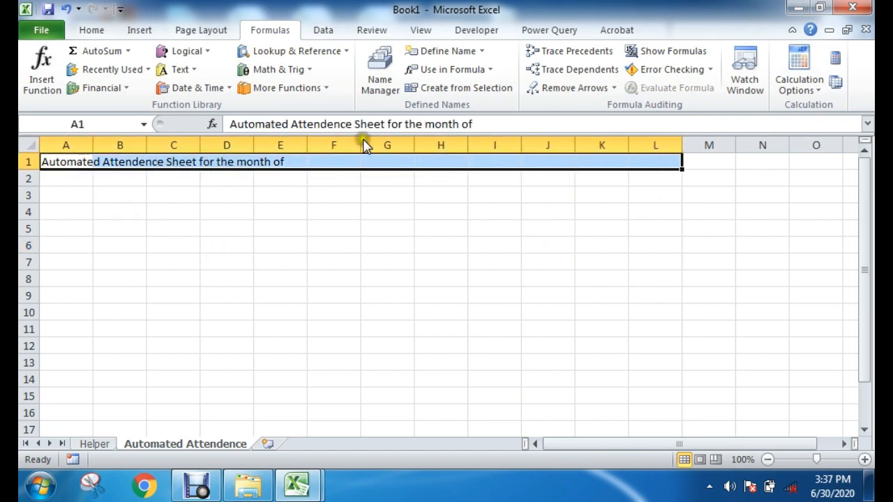
pyautogui.click(93, 29)
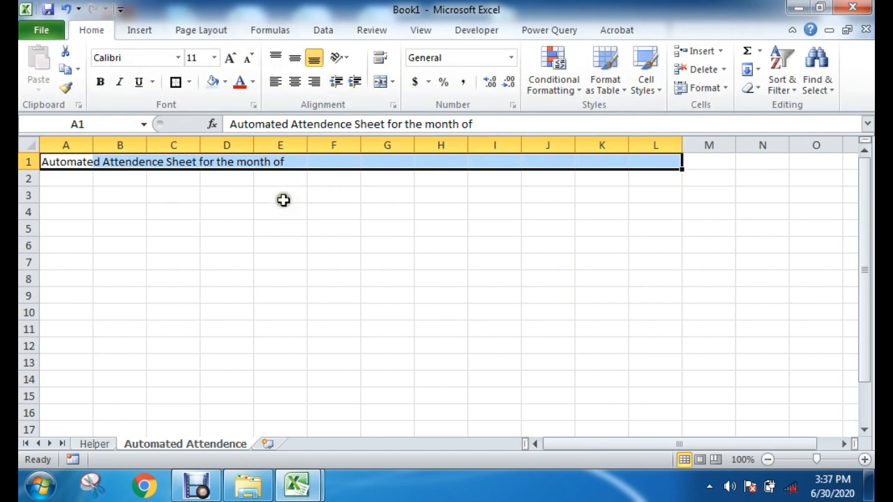
pyautogui.click(380, 82)
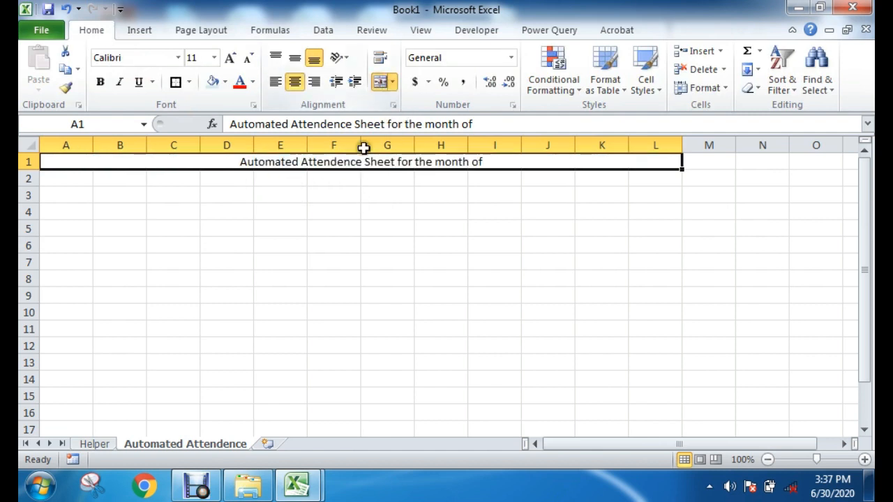
# Step: Format the title in the Algerian font and enlarge it to size 24
pyautogui.click(178, 59)
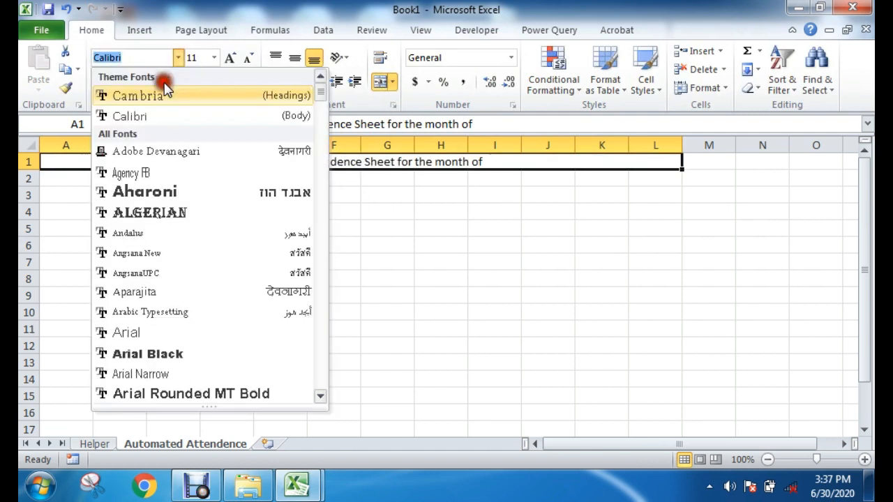
pyautogui.click(146, 216)
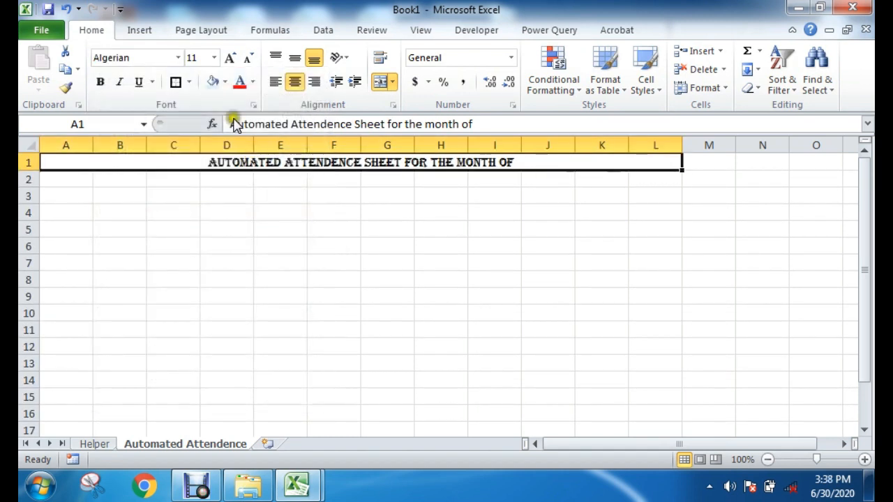
pyautogui.click(232, 58)
pyautogui.click(233, 59)
pyautogui.click(233, 58)
pyautogui.click(233, 58)
pyautogui.click(232, 58)
pyautogui.click(233, 59)
pyautogui.click(232, 58)
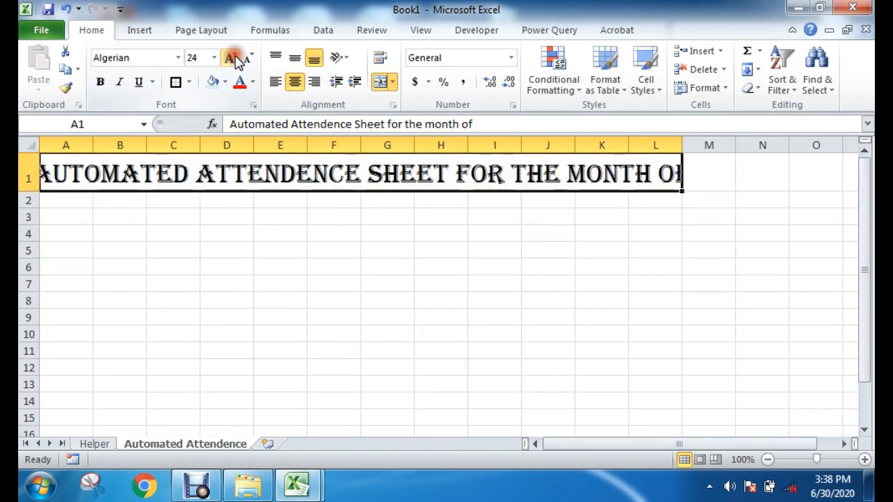
pyautogui.click(602, 317)
pyautogui.click(427, 180)
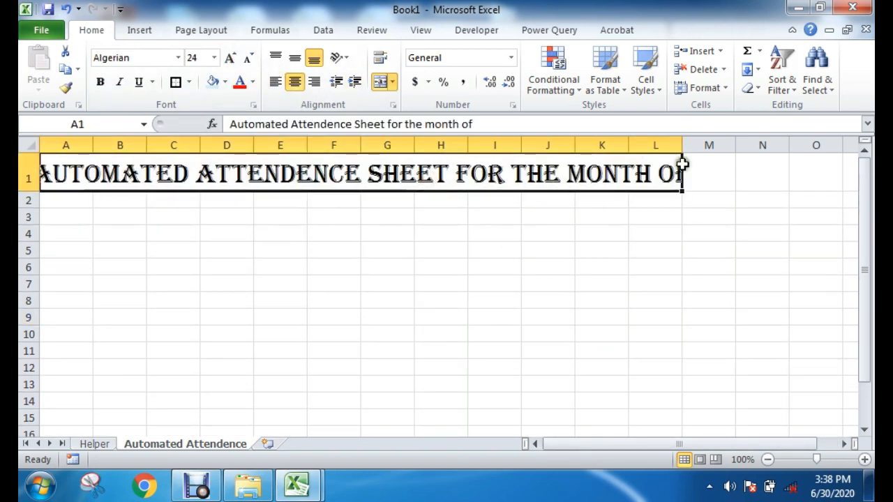
# Step: Widen the title's merged range by unmerging it, and merge and center it across cells A1:M1
pyautogui.click(718, 174)
pyautogui.click(816, 286)
pyautogui.moveTo(718, 182); pyautogui.dragTo(112, 174)
pyautogui.moveTo(626, 279); pyautogui.dragTo(645, 282)
pyautogui.moveTo(722, 173); pyautogui.dragTo(76, 164)
pyautogui.click(380, 82)
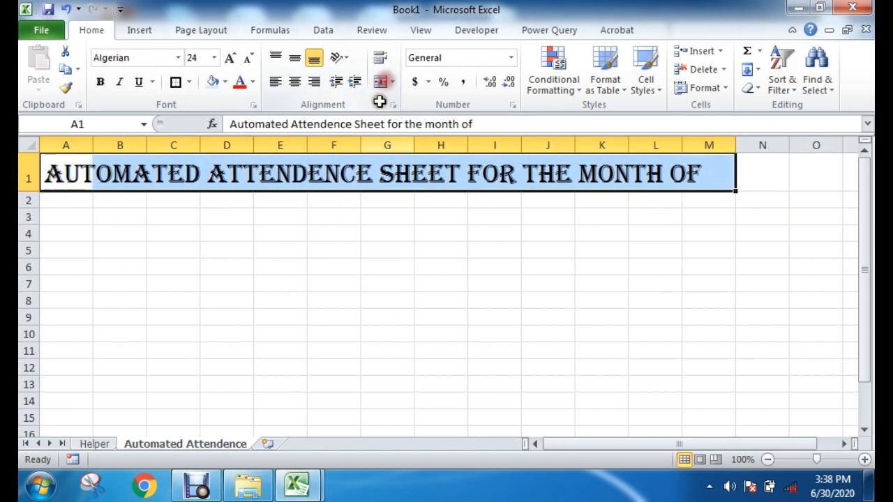
pyautogui.click(545, 278)
pyautogui.moveTo(55, 171); pyautogui.dragTo(718, 174)
pyautogui.click(383, 83)
pyautogui.click(726, 277)
pyautogui.click(703, 176)
pyautogui.click(479, 294)
pyautogui.click(235, 170)
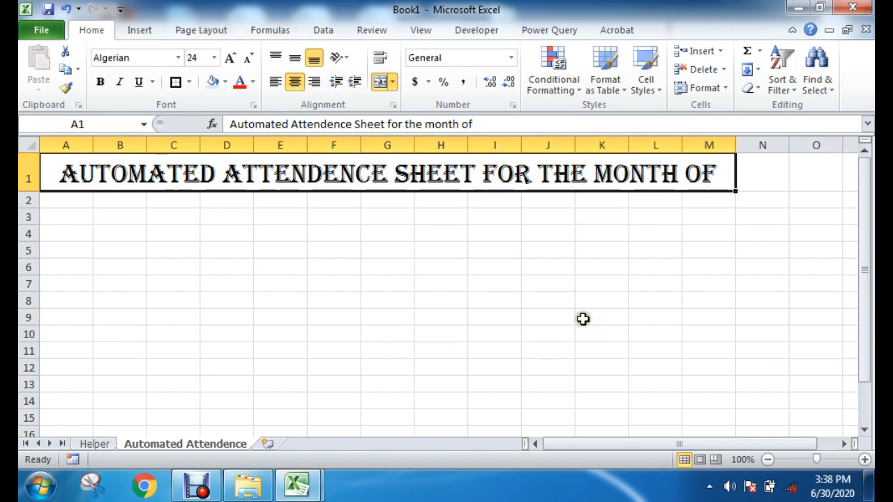
# Step: Merge and center the empty cells N1:S1 directly after the title
pyautogui.moveTo(597, 447); pyautogui.dragTo(708, 450)
pyautogui.click(334, 300)
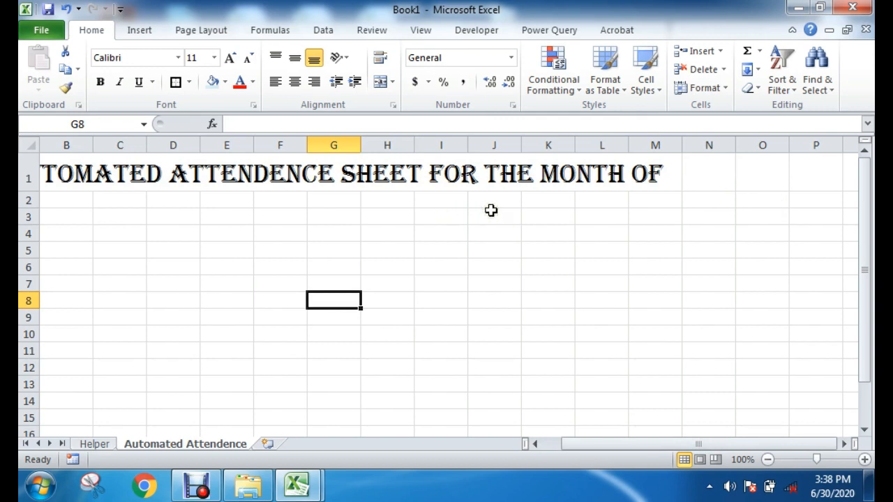
pyautogui.click(666, 174)
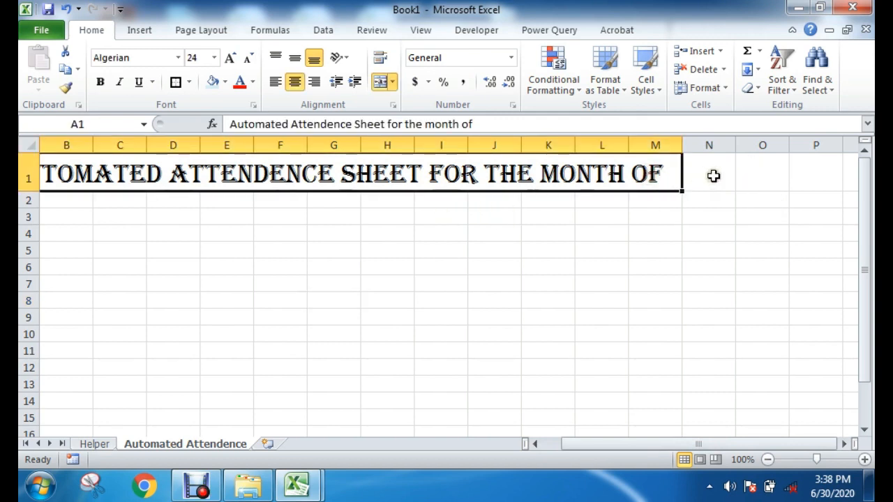
pyautogui.moveTo(708, 175); pyautogui.dragTo(623, 173)
pyautogui.click(760, 230)
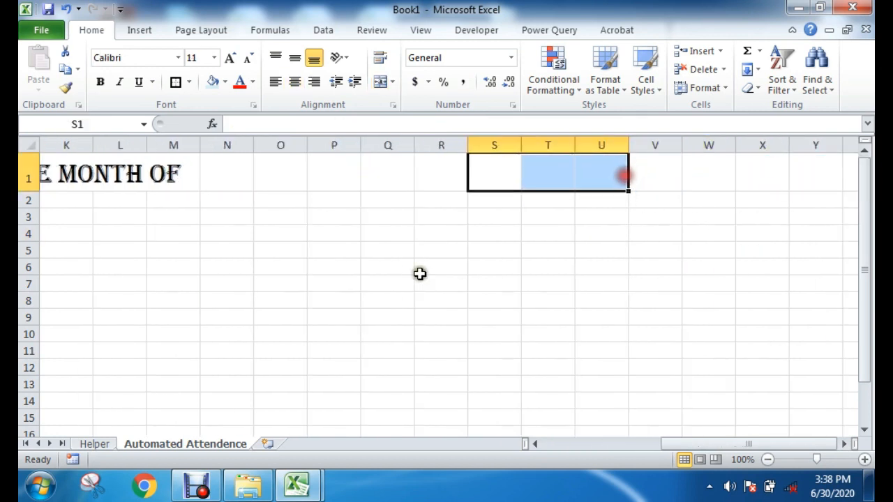
pyautogui.click(311, 231)
pyautogui.moveTo(219, 176); pyautogui.dragTo(502, 175)
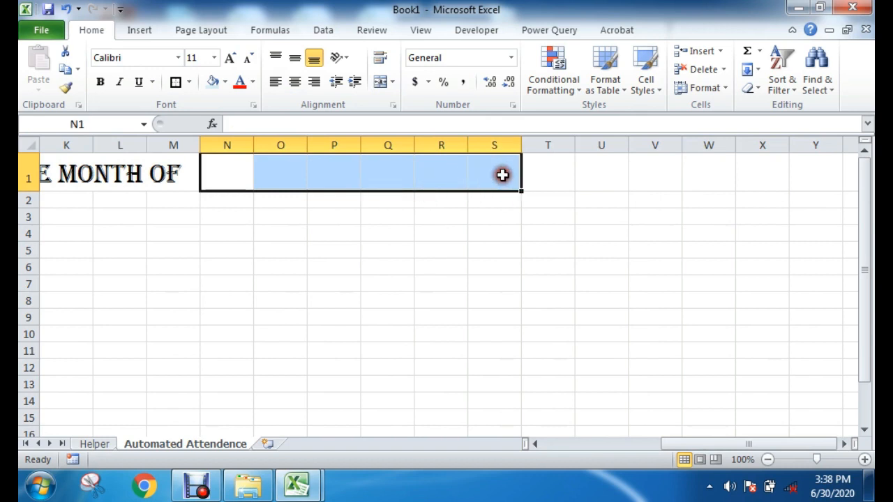
pyautogui.click(381, 84)
pyautogui.click(396, 268)
pyautogui.click(332, 165)
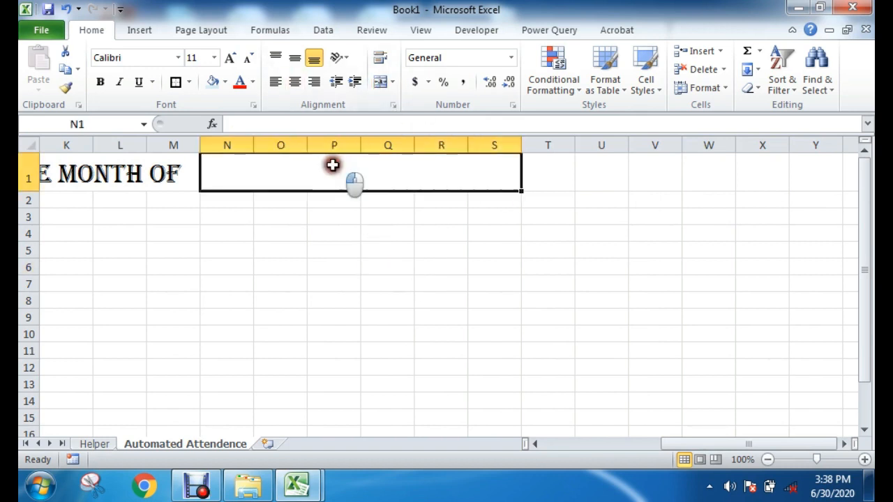
# Step: Merge and center the empty cells T1:W1 next to the merged N1:S1 block
pyautogui.moveTo(555, 174); pyautogui.dragTo(718, 179)
pyautogui.click(380, 84)
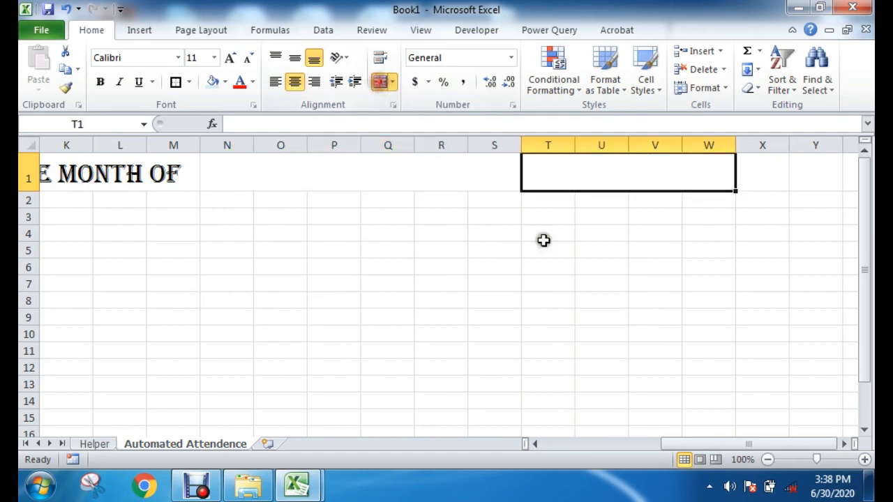
pyautogui.click(435, 174)
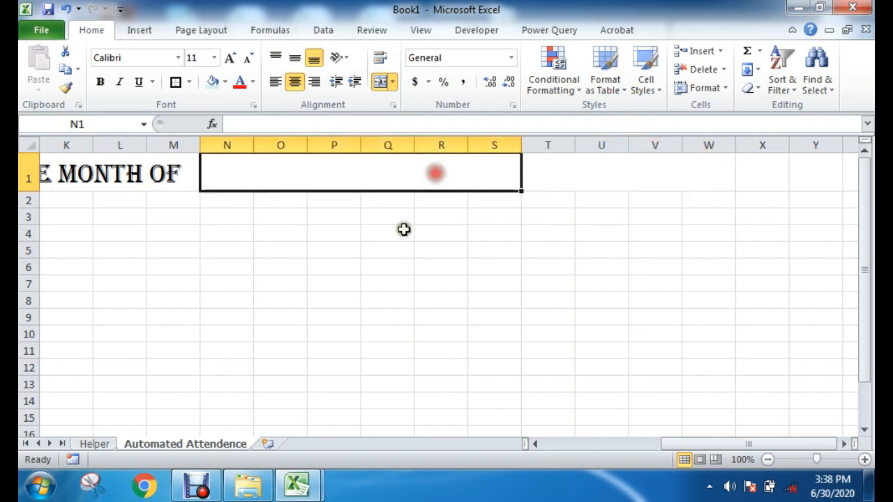
pyautogui.click(399, 233)
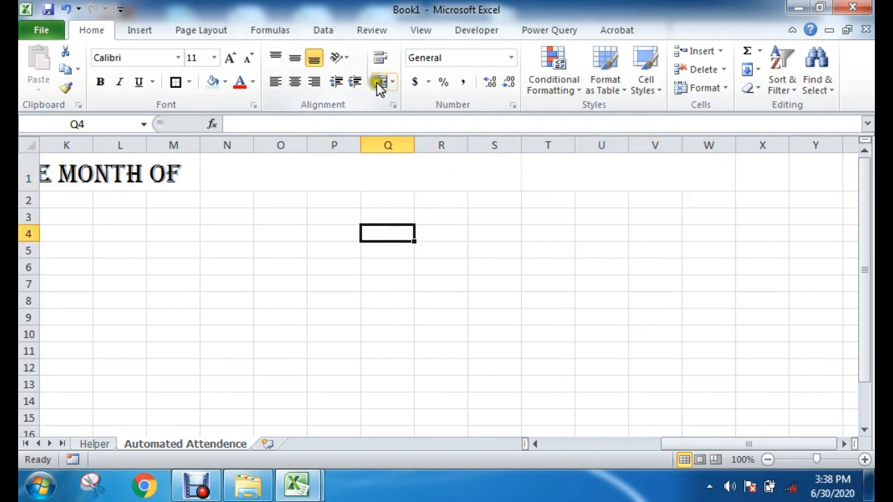
# Step: Switch to the Automated Attendance Sheet workbook and choose January from the month drop-down in its title row
pyautogui.click(386, 179)
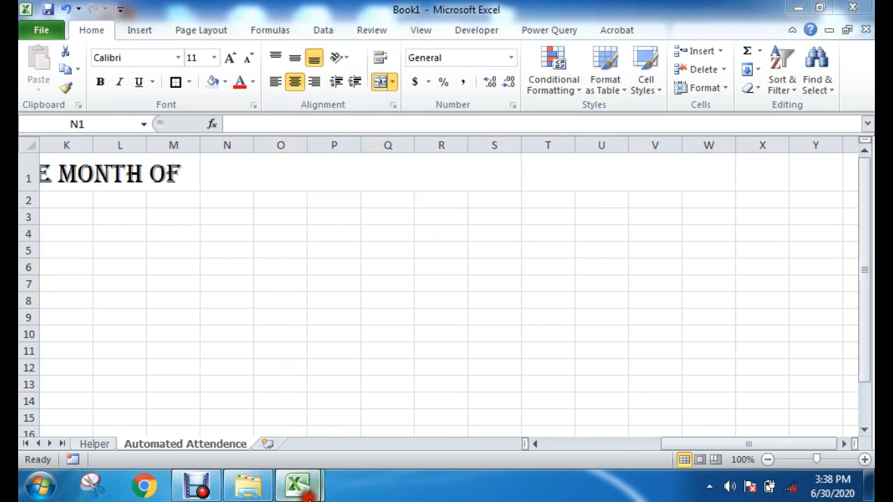
pyautogui.moveTo(297, 486)
pyautogui.click(370, 419)
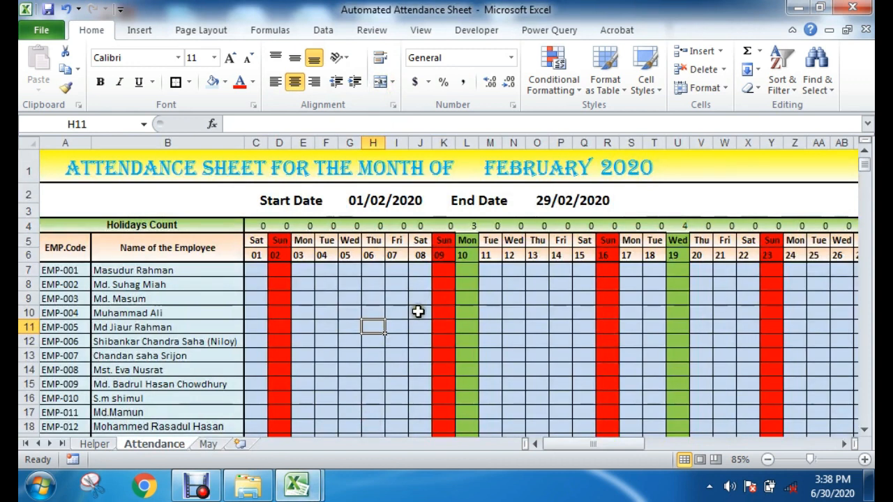
pyautogui.click(511, 175)
pyautogui.click(600, 175)
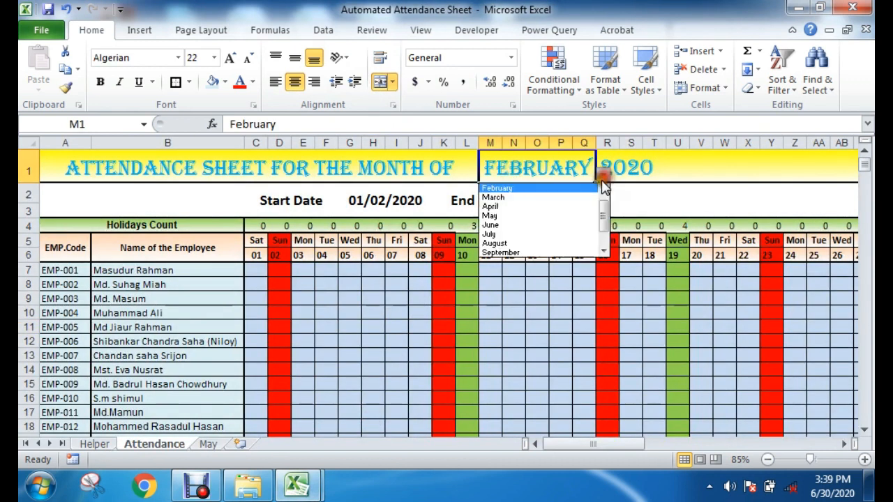
pyautogui.scroll(1, 601, 202)
pyautogui.scroll(-2, 607, 237)
pyautogui.scroll(2, 606, 237)
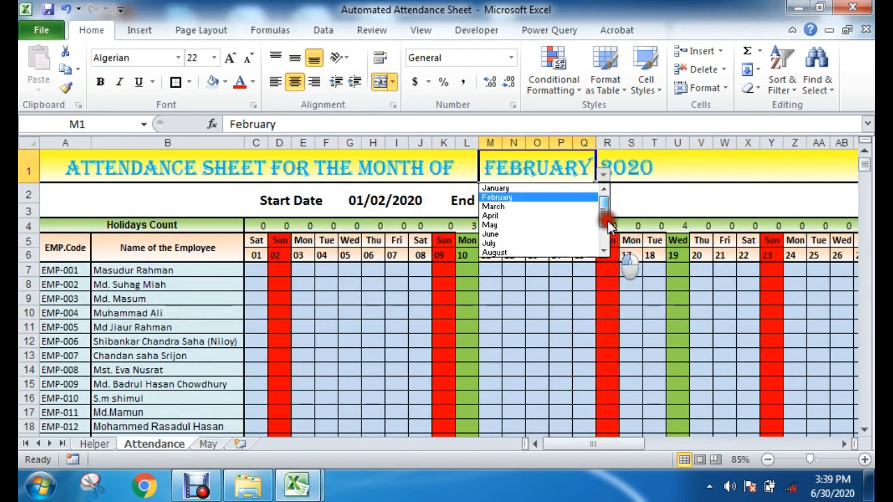
pyautogui.click(516, 187)
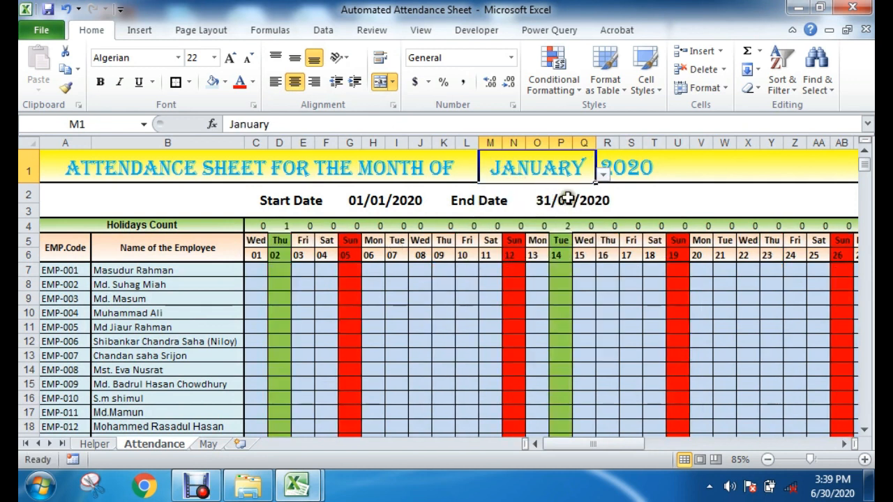
pyautogui.click(601, 176)
pyautogui.click(548, 187)
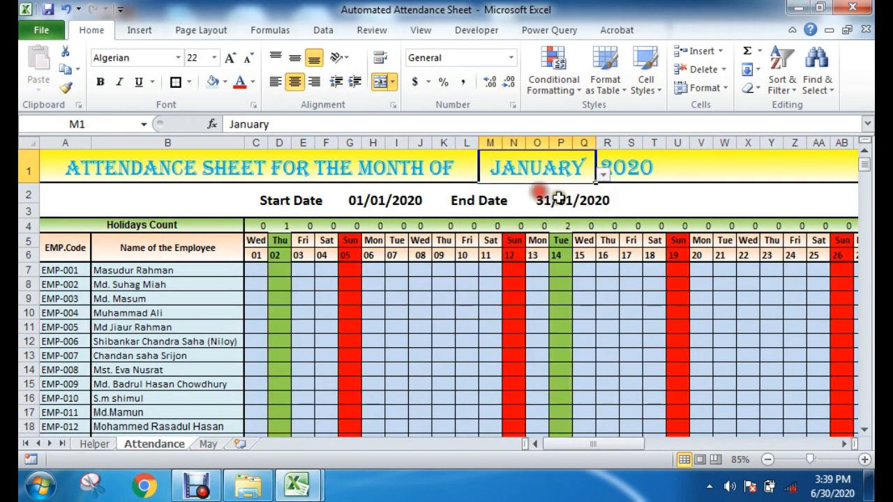
pyautogui.click(656, 194)
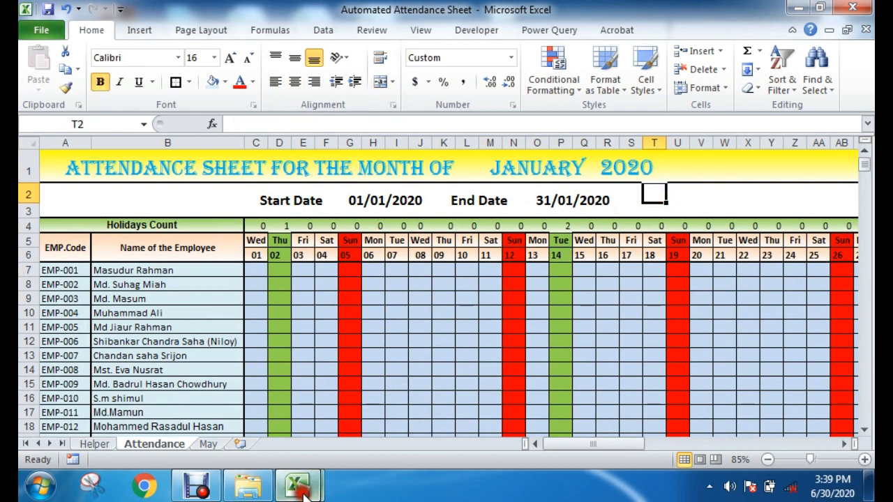
# Step: Switch back to Book1 and give the merged N1:S1 cell a List data validation with the source =month
pyautogui.moveTo(296, 485)
pyautogui.click(210, 415)
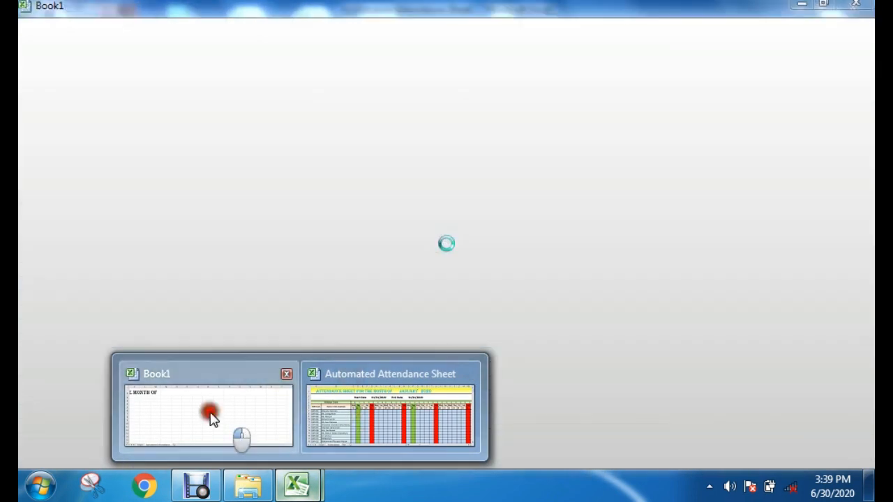
pyautogui.click(368, 277)
pyautogui.click(335, 179)
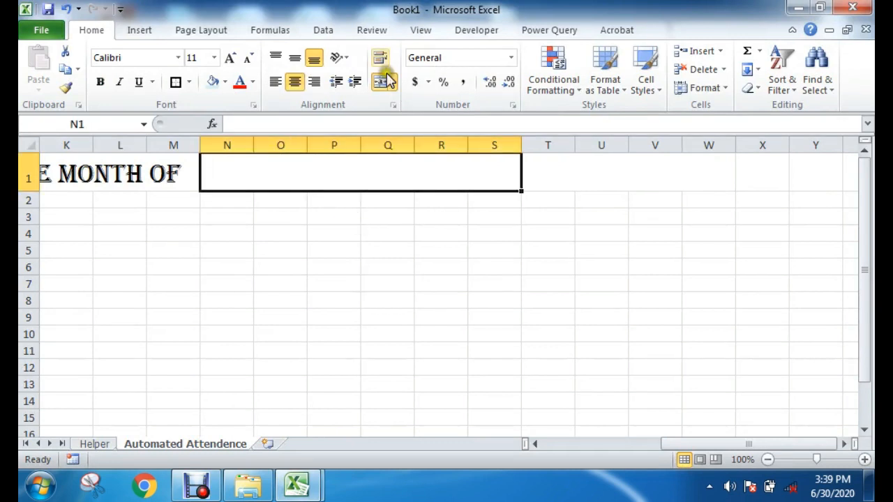
pyautogui.click(325, 30)
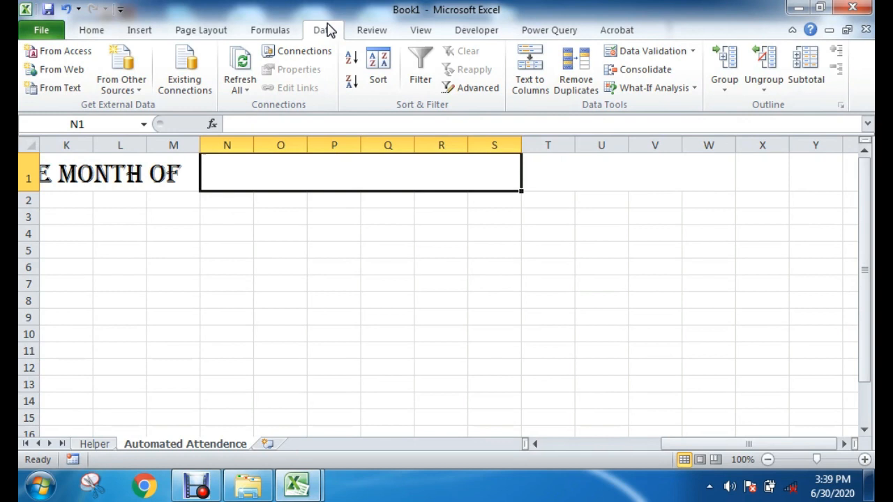
pyautogui.click(638, 53)
pyautogui.moveTo(532, 180); pyautogui.dragTo(595, 180)
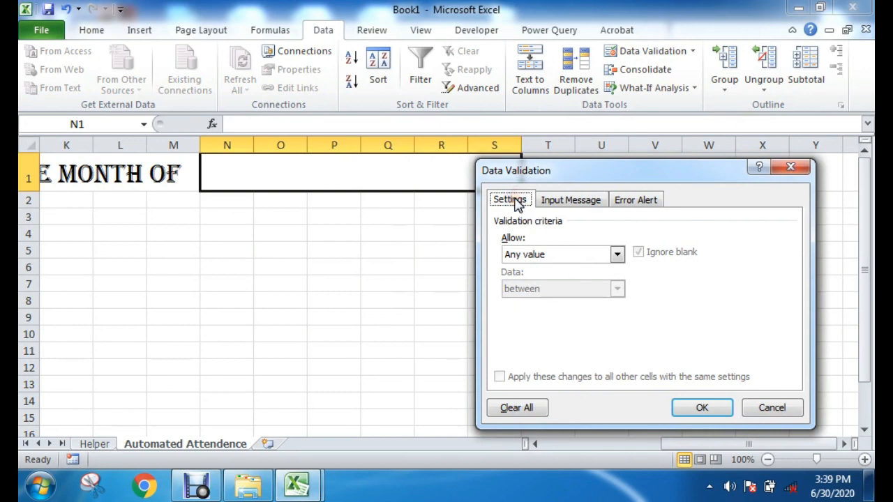
pyautogui.click(539, 256)
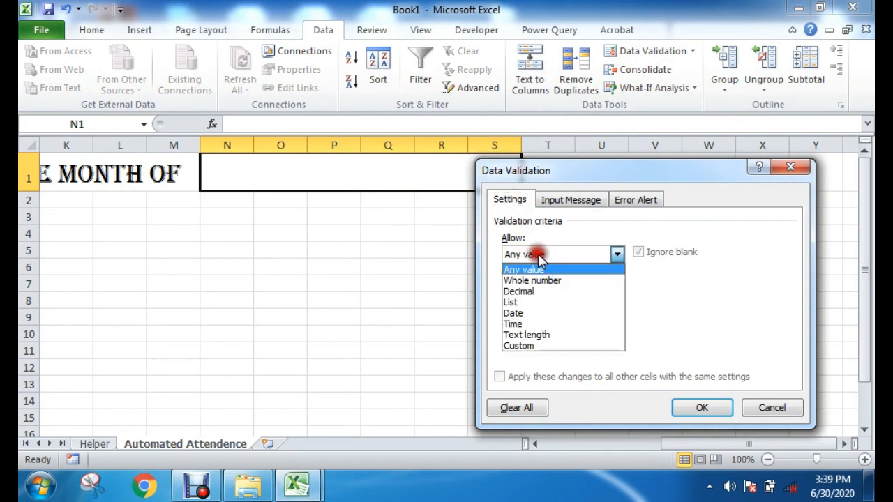
pyautogui.click(528, 304)
pyautogui.click(549, 321)
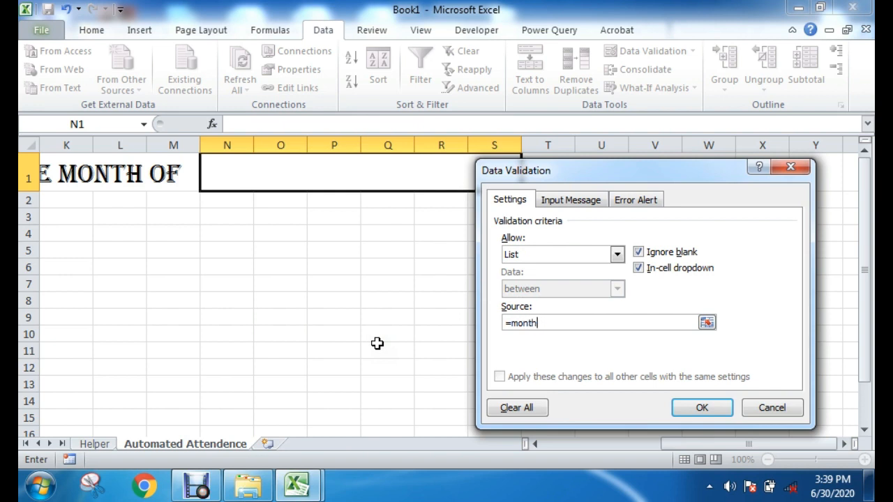
pyautogui.click(541, 320)
pyautogui.click(700, 408)
# Step: Choose January from the new month drop-down in the merged N1:S1 cell
pyautogui.click(512, 249)
pyautogui.click(478, 179)
pyautogui.click(528, 182)
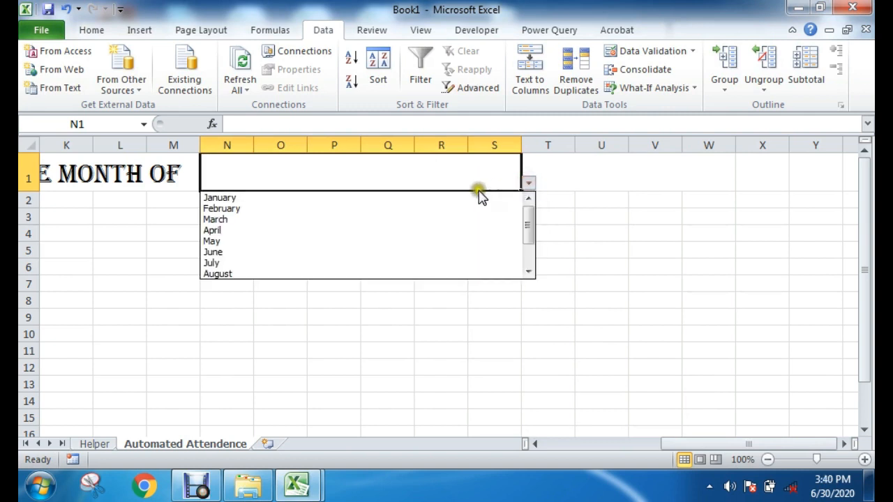
pyautogui.click(234, 198)
pyautogui.click(349, 244)
pyautogui.click(341, 177)
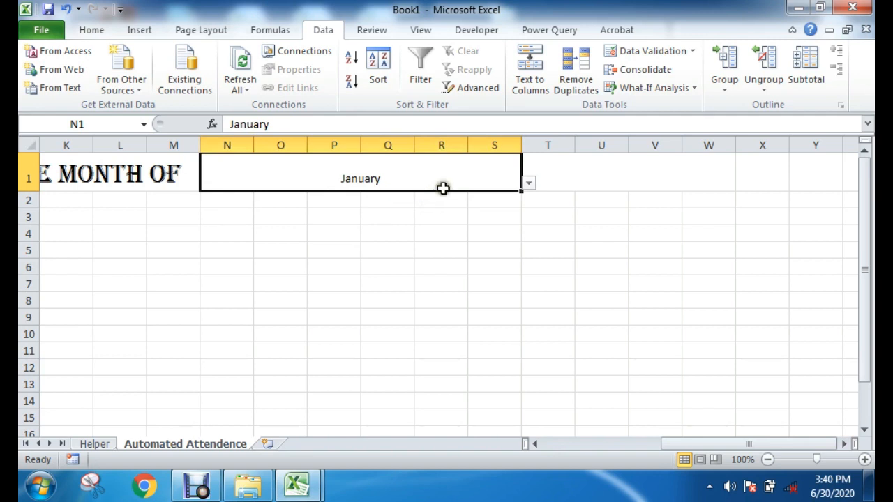
# Step: Compare the month drop-down's entries with the Helper sheet's month column and review the source in its validation settings
pyautogui.click(528, 182)
pyautogui.moveTo(530, 220)
pyautogui.mouseDown()
pyautogui.moveTo(533, 261)
pyautogui.moveTo(530, 210)
pyautogui.mouseUp()
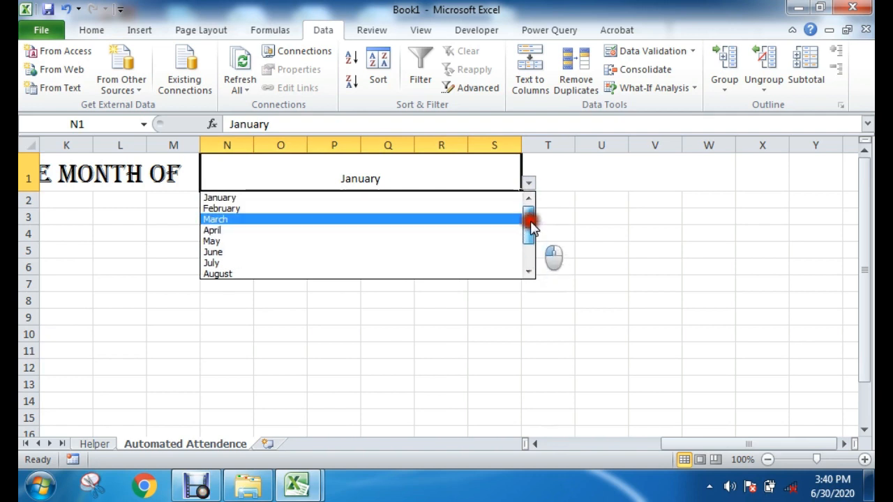
pyautogui.click(75, 442)
pyautogui.click(94, 444)
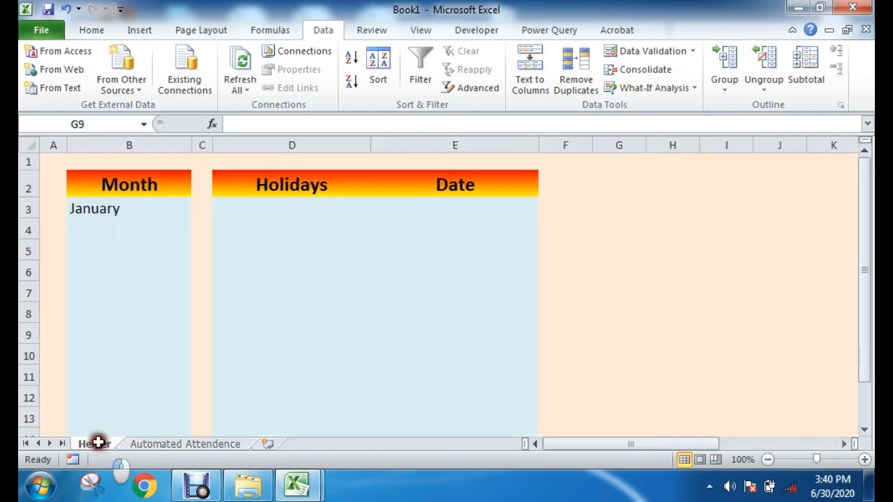
pyautogui.moveTo(125, 209); pyautogui.dragTo(129, 376)
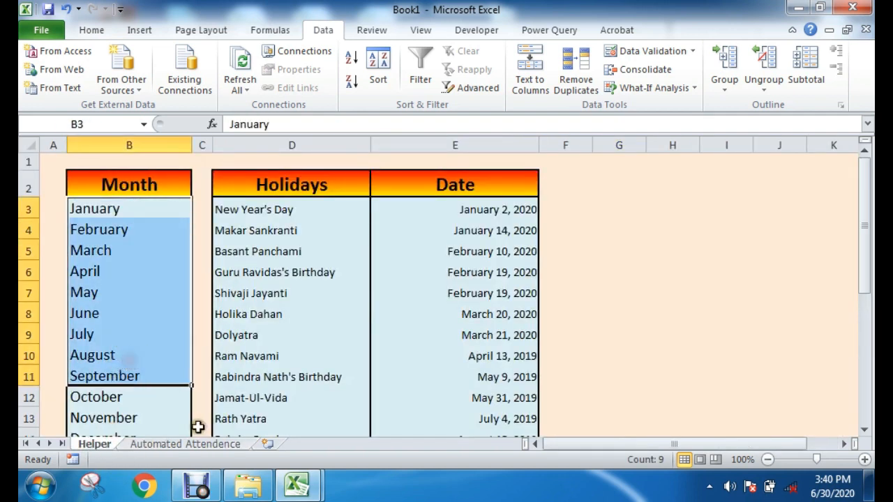
pyautogui.click(179, 444)
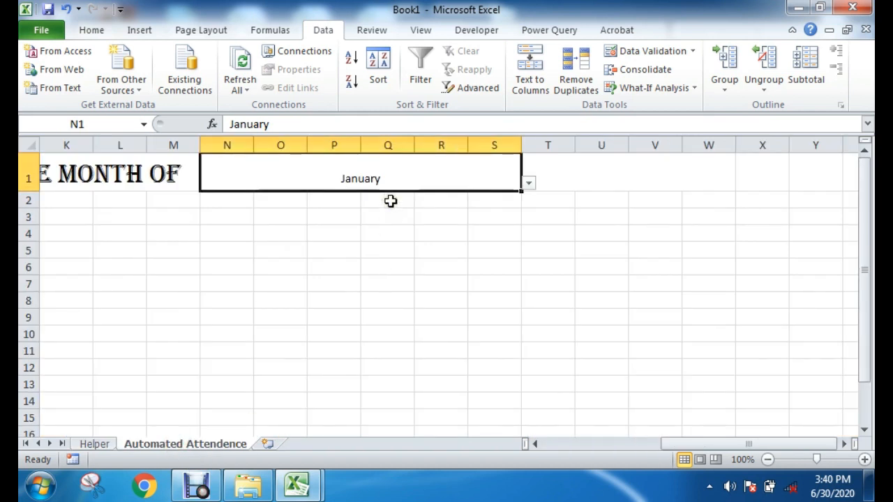
pyautogui.click(619, 51)
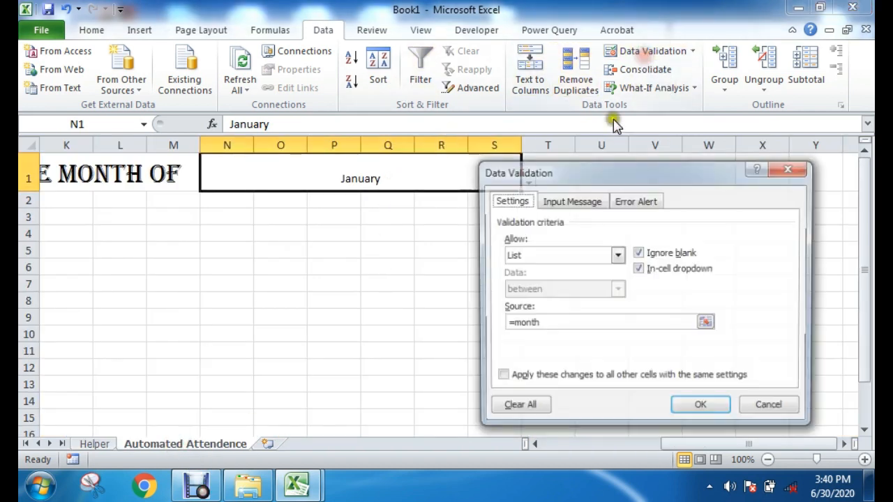
pyautogui.moveTo(542, 323); pyautogui.dragTo(517, 320)
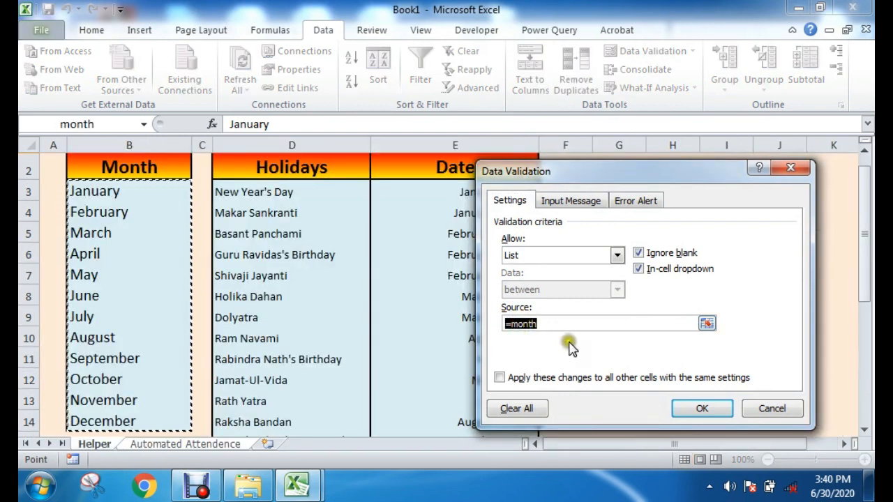
pyautogui.click(772, 408)
pyautogui.click(438, 273)
pyautogui.click(370, 179)
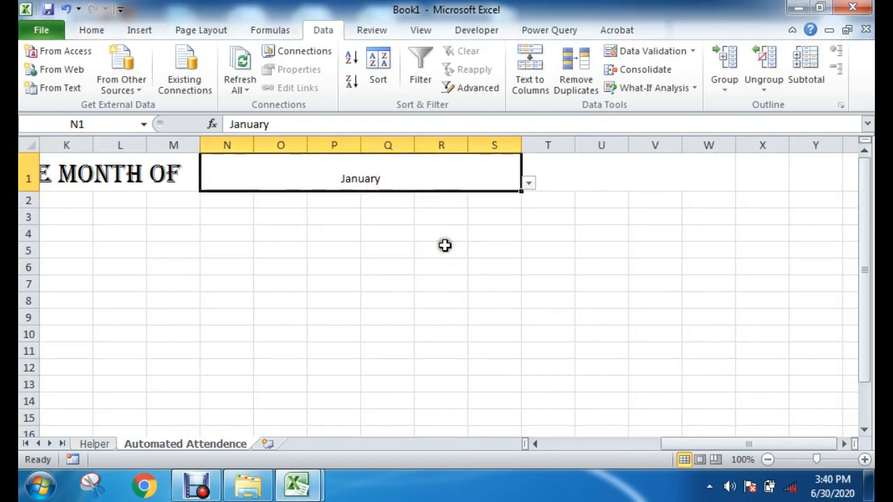
# Step: Format the month in N1:S1 in bold Algerian at size 24, following the title's font
pyautogui.click(148, 164)
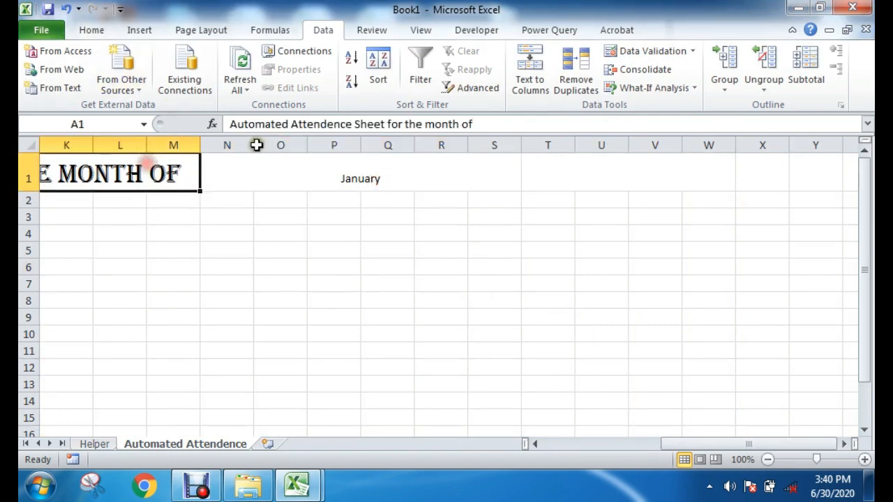
pyautogui.click(91, 30)
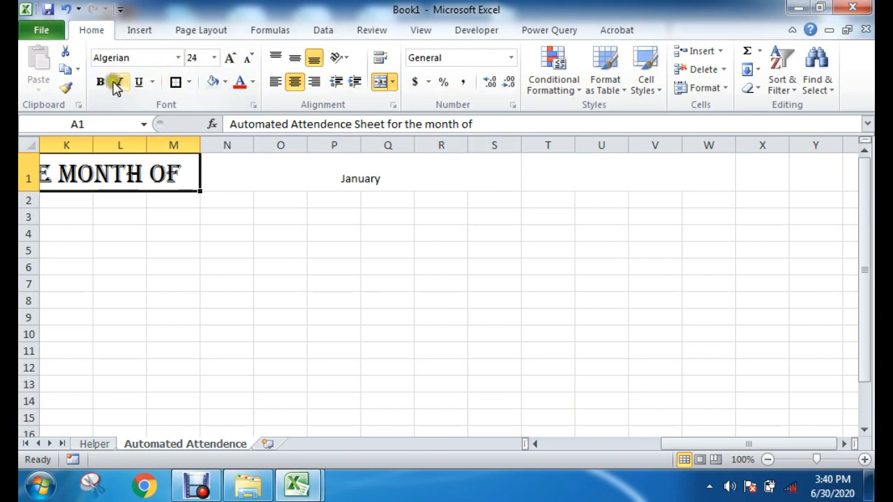
pyautogui.click(337, 166)
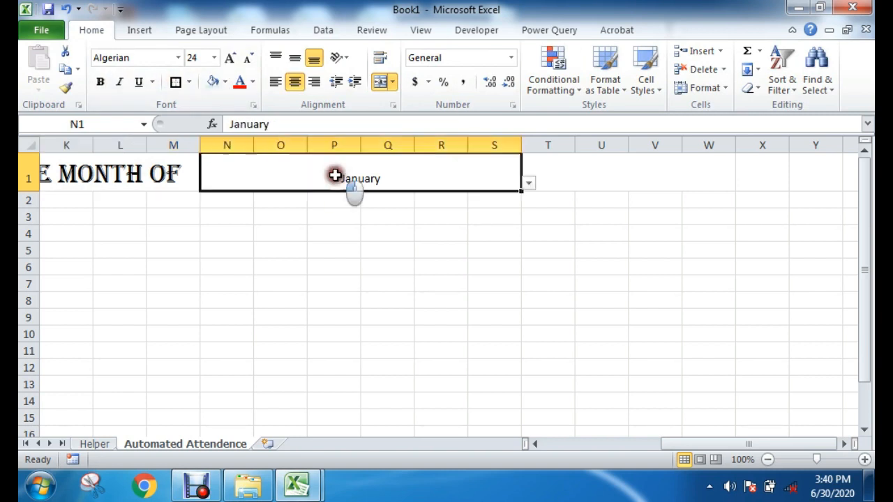
pyautogui.click(228, 60)
pyautogui.click(228, 60)
pyautogui.click(228, 60)
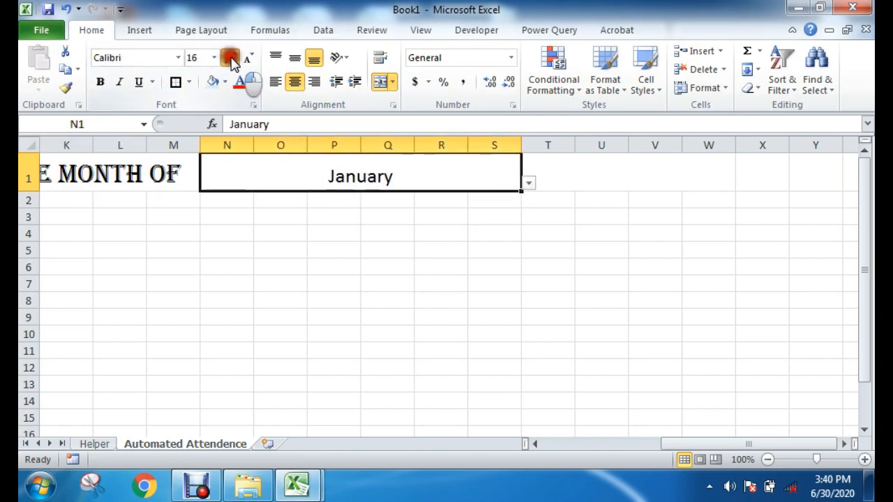
pyautogui.click(228, 60)
pyautogui.click(228, 60)
pyautogui.click(228, 60)
pyautogui.click(228, 60)
pyautogui.click(228, 60)
pyautogui.click(246, 58)
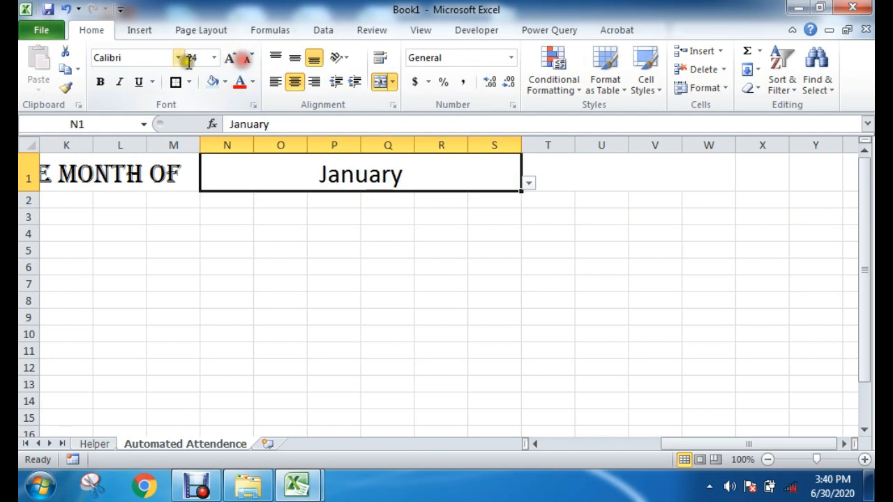
pyautogui.click(178, 58)
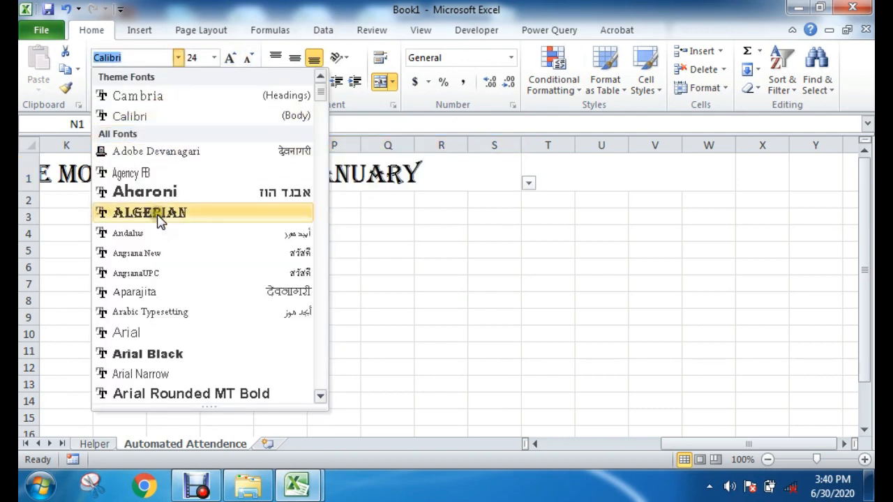
pyautogui.click(154, 213)
pyautogui.click(100, 81)
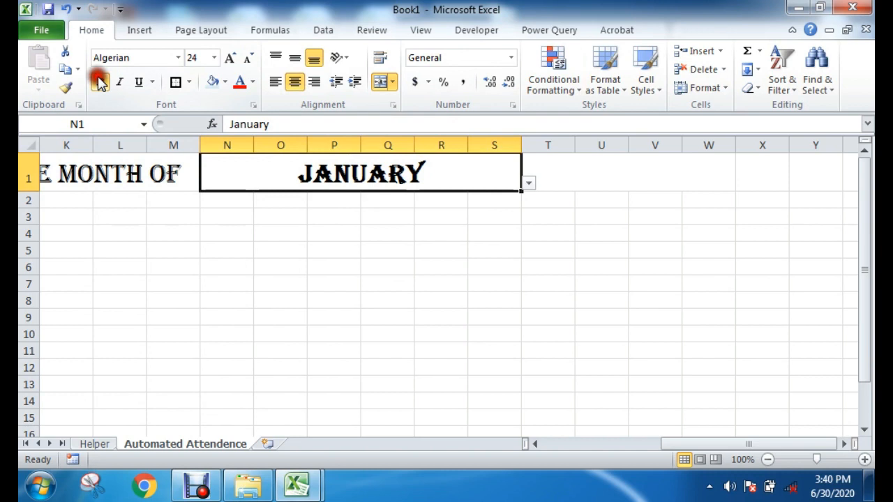
# Step: Make the attendance sheet title in A1:M1 bold
pyautogui.click(152, 179)
pyautogui.click(100, 82)
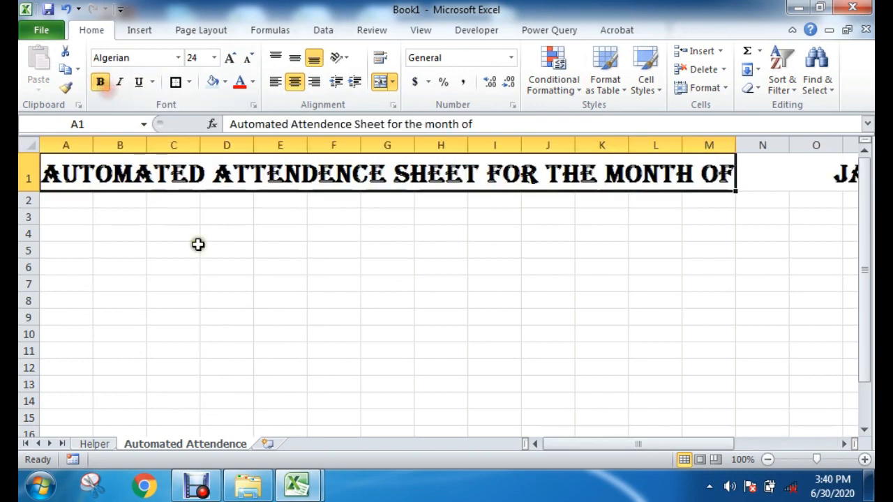
pyautogui.click(302, 254)
pyautogui.moveTo(558, 444); pyautogui.dragTo(634, 442)
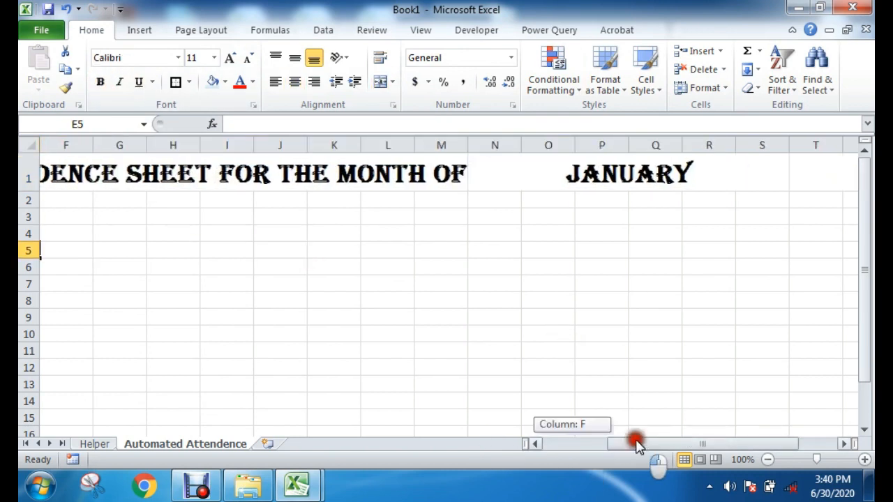
pyautogui.click(498, 174)
pyautogui.click(707, 265)
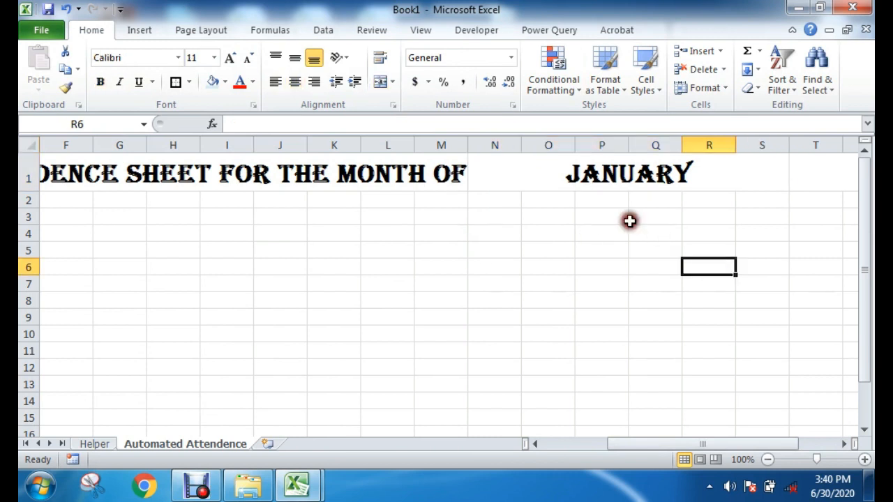
# Step: Try the month drop-down in N1:S1 by choosing February, and finally set it to September
pyautogui.click(594, 170)
pyautogui.click(795, 185)
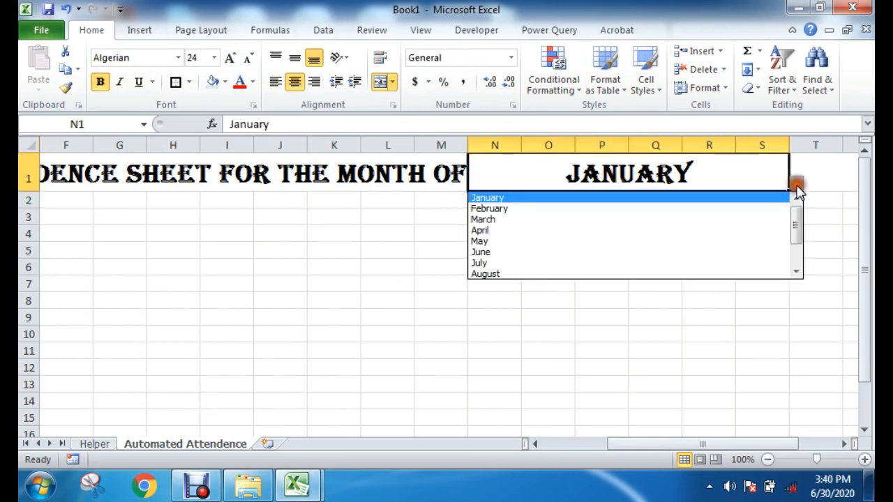
pyautogui.click(655, 208)
pyautogui.click(795, 182)
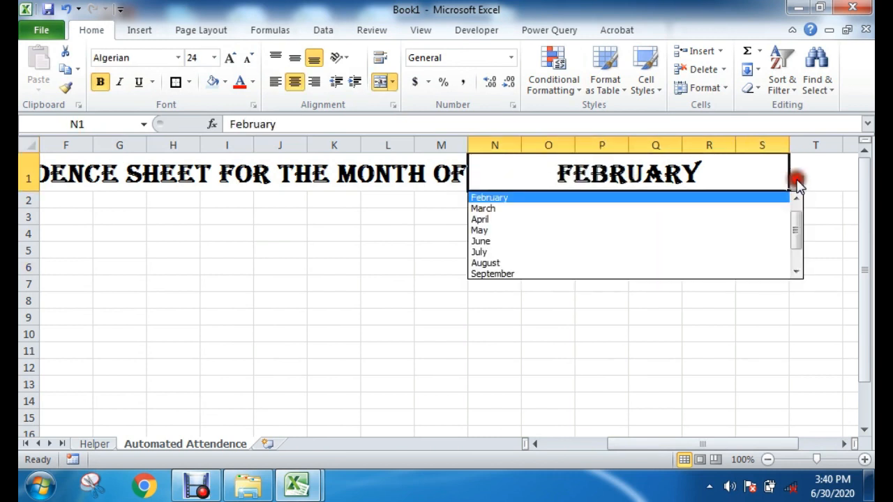
pyautogui.moveTo(795, 223); pyautogui.dragTo(793, 254)
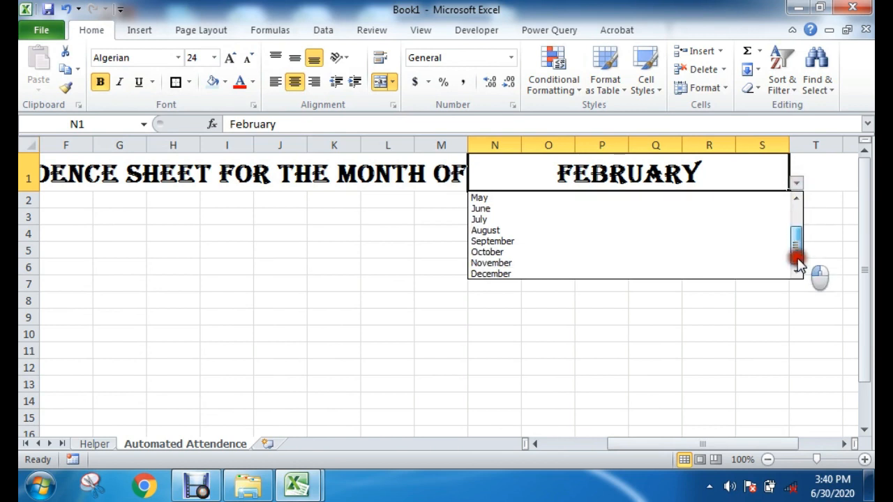
pyautogui.click(528, 244)
pyautogui.click(693, 270)
pyautogui.click(658, 174)
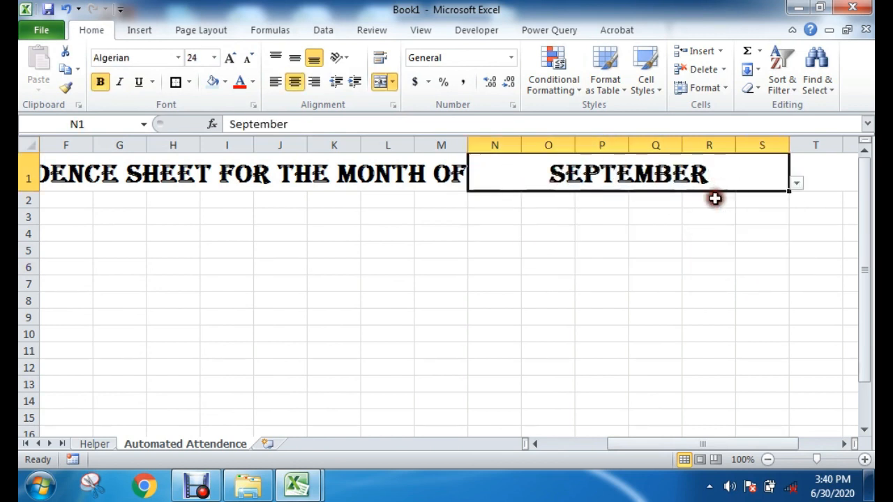
# Step: Unmerge the month cell N1:S1 and merge and center only N1:Q1 for the month
pyautogui.click(717, 248)
pyautogui.click(691, 183)
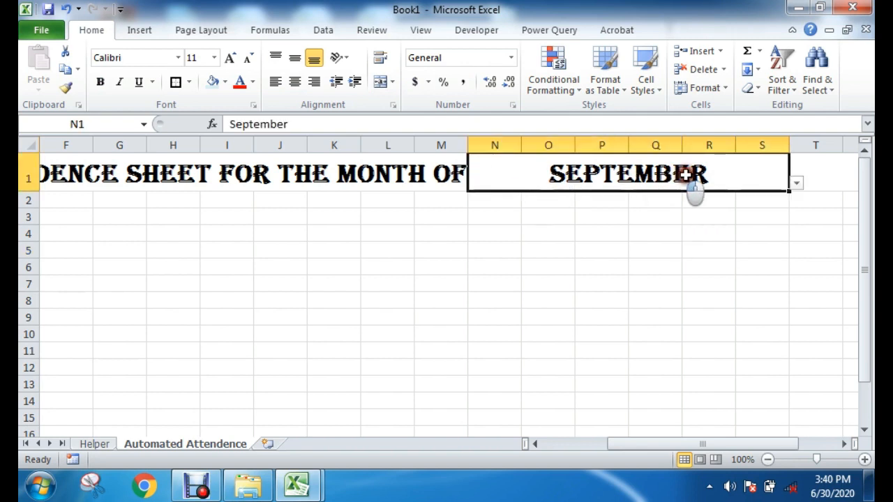
pyautogui.click(380, 82)
pyautogui.click(492, 247)
pyautogui.moveTo(504, 180); pyautogui.dragTo(665, 173)
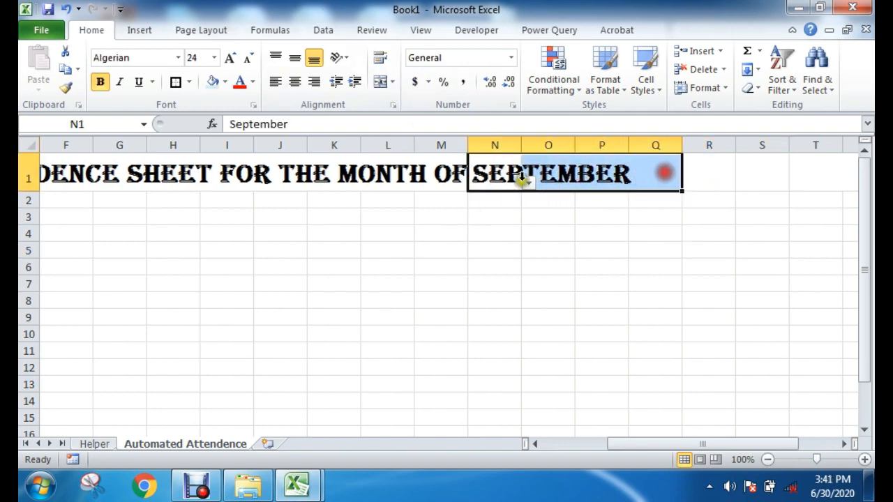
pyautogui.click(380, 82)
pyautogui.click(551, 267)
pyautogui.click(676, 352)
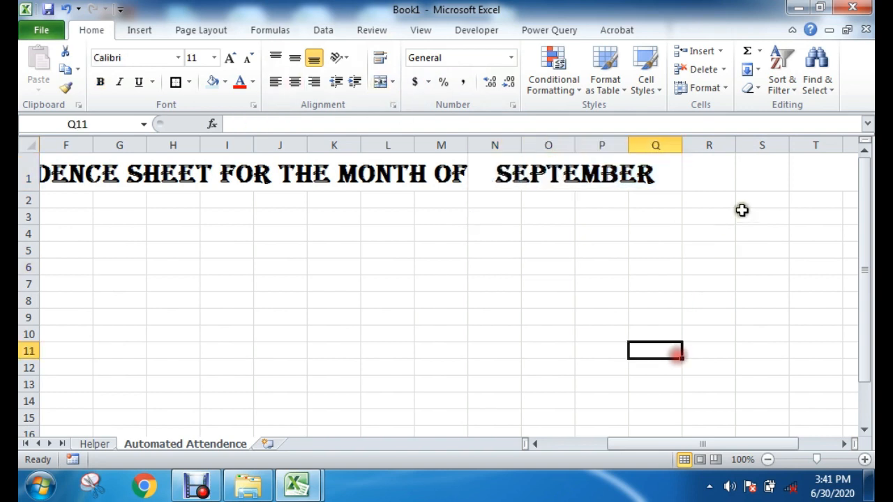
# Step: Merge and center the cells R1:W1 beside the month cell
pyautogui.moveTo(703, 444); pyautogui.dragTo(741, 444)
pyautogui.click(669, 283)
pyautogui.moveTo(551, 176); pyautogui.dragTo(731, 174)
pyautogui.click(584, 244)
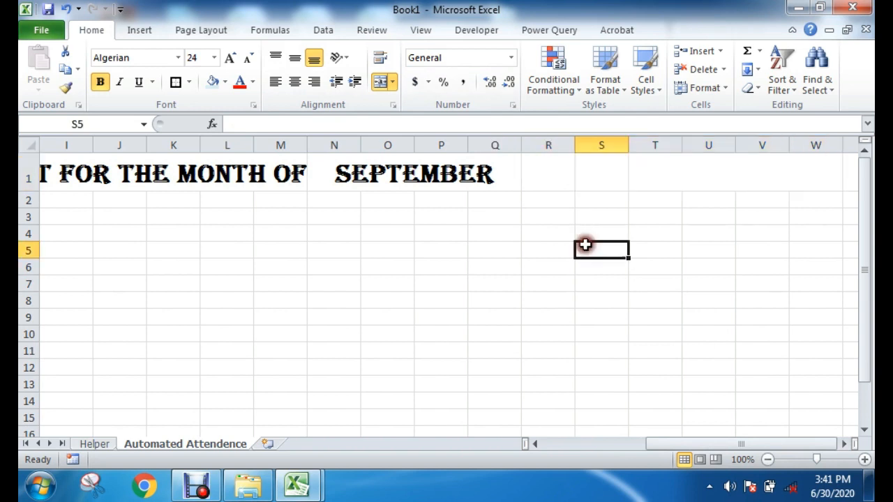
pyautogui.click(486, 173)
pyautogui.click(546, 171)
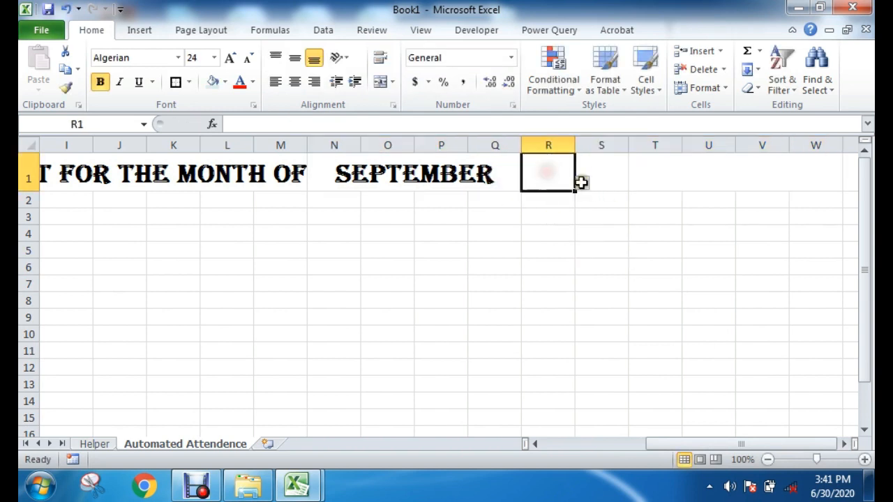
pyautogui.click(565, 233)
pyautogui.moveTo(553, 182); pyautogui.dragTo(763, 166)
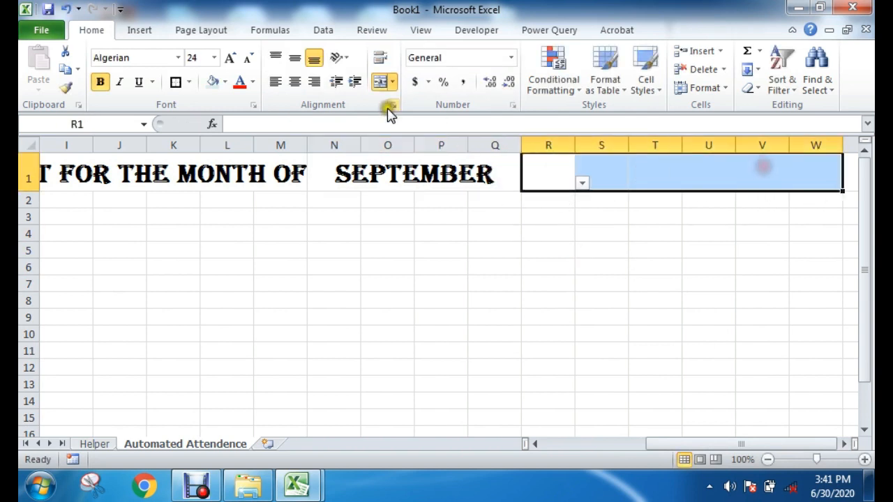
pyautogui.click(381, 83)
pyautogui.click(381, 83)
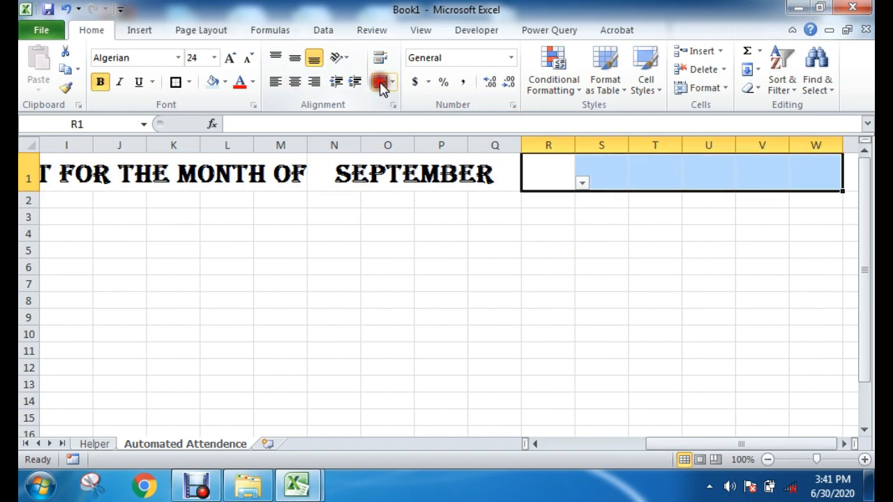
pyautogui.click(380, 83)
pyautogui.click(564, 296)
# Step: Check the drop-down list offered in the merged R1:W1 cell without choosing an entry
pyautogui.click(558, 169)
pyautogui.click(561, 217)
pyautogui.click(570, 180)
pyautogui.click(850, 182)
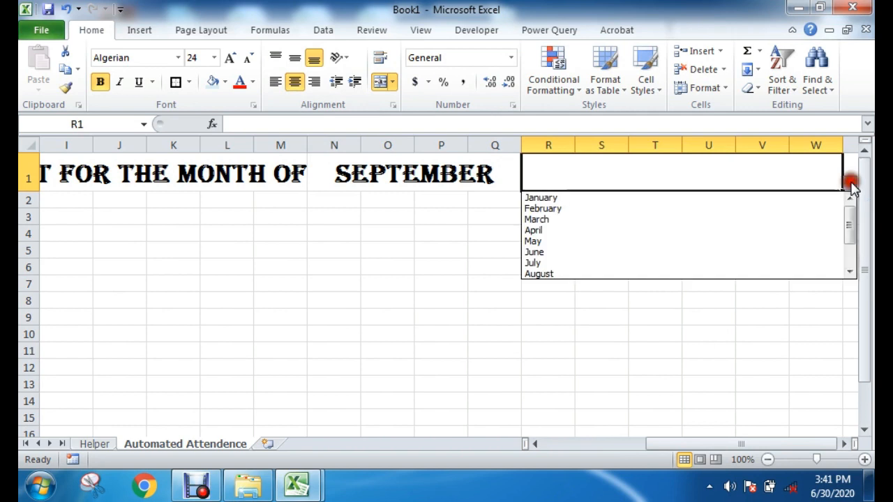
pyautogui.click(471, 352)
# Step: Open the data validation settings for the month cell N1:Q1, extending the validation to all its cells
pyautogui.click(457, 176)
pyautogui.click(569, 248)
pyautogui.click(454, 177)
pyautogui.click(324, 30)
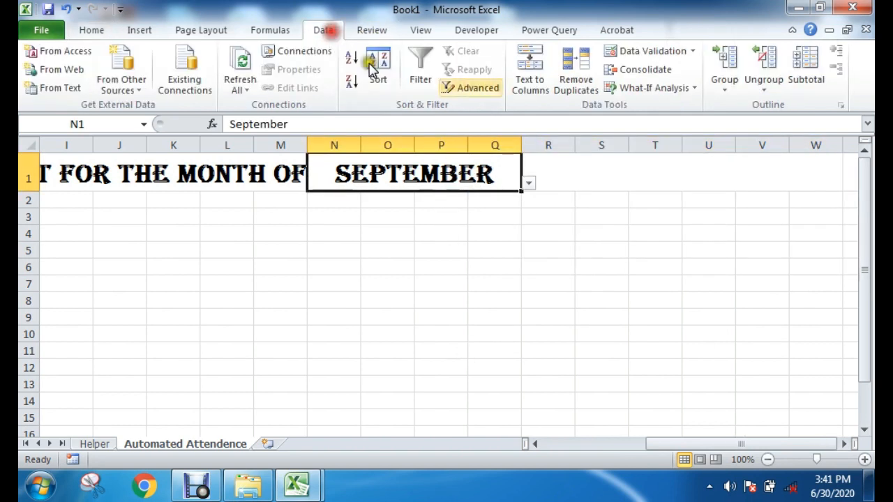
pyautogui.click(624, 52)
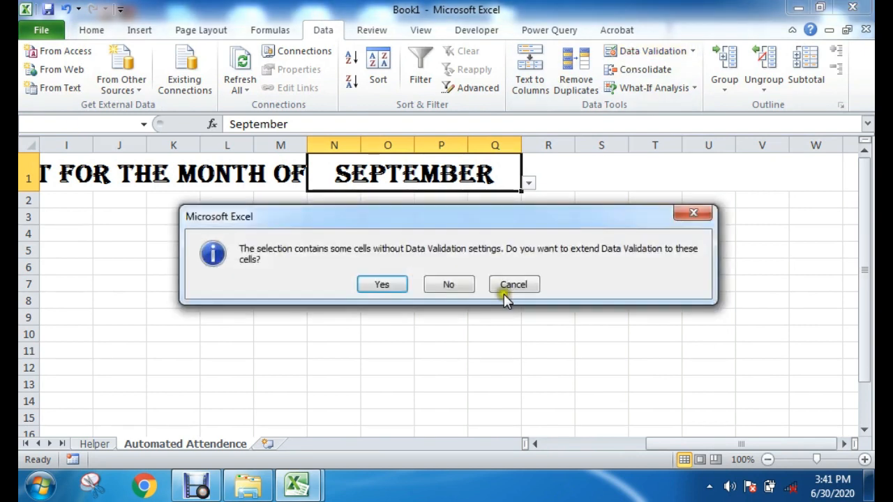
pyautogui.click(383, 284)
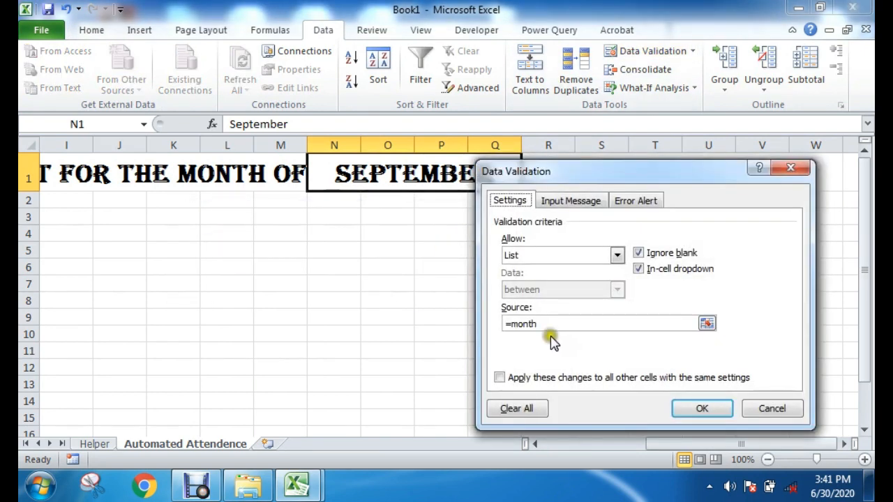
pyautogui.moveTo(603, 171); pyautogui.dragTo(432, 207)
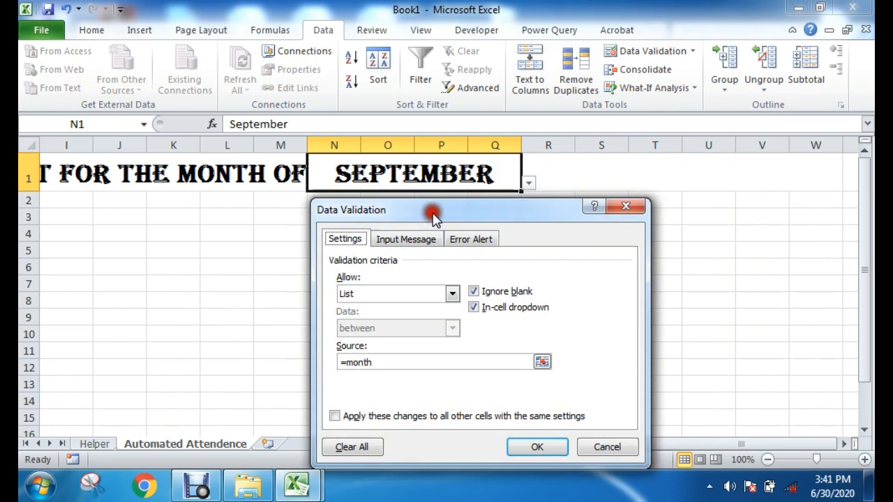
# Step: Open the title of the month cell's validation error alert for editing
pyautogui.click(485, 239)
pyautogui.click(491, 318)
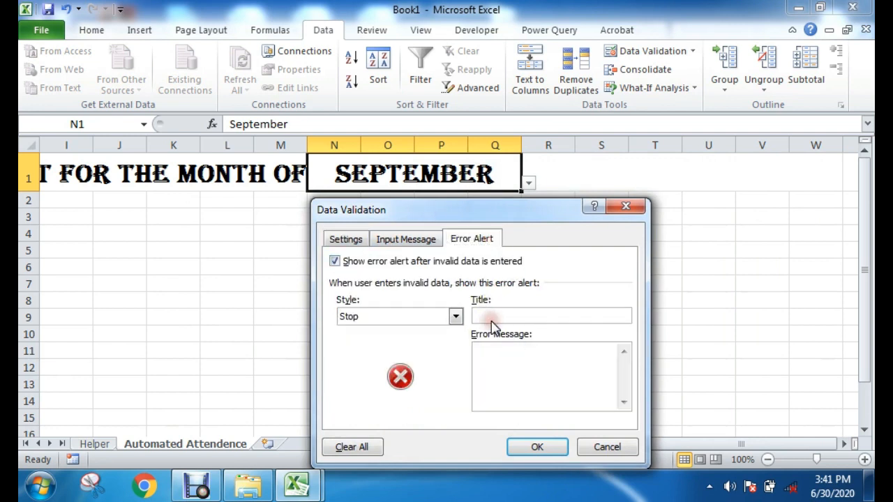
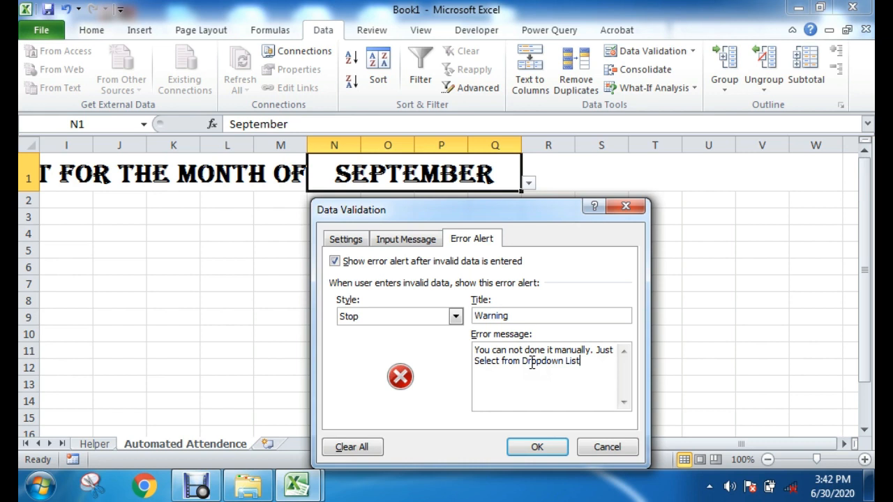
# Step: Apply the month cell's error alert titled Warning with the message "You can not done it manually. Just Select from Dropdown List."
pyautogui.click(537, 445)
pyautogui.click(560, 243)
# Step: Test the month cell's validation by entering the invalid text dfhgfj, and cancel the entry at the alert
pyautogui.click(486, 175)
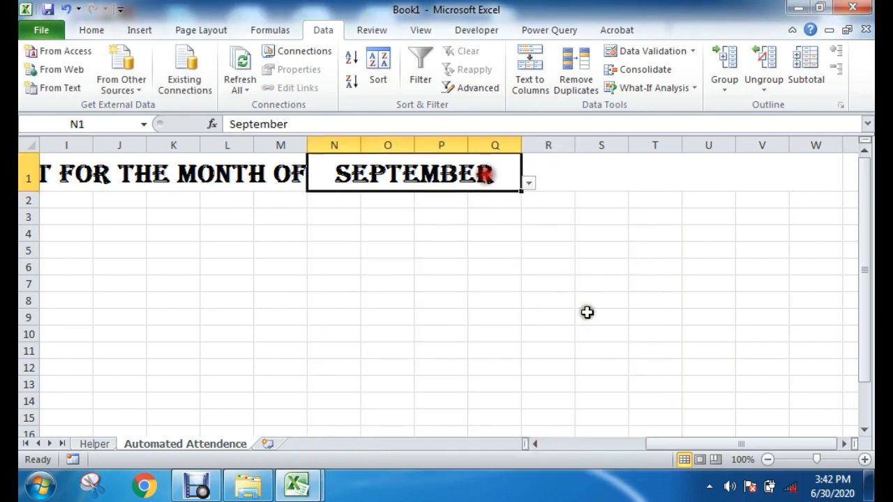
pyautogui.write('dfhgfj')
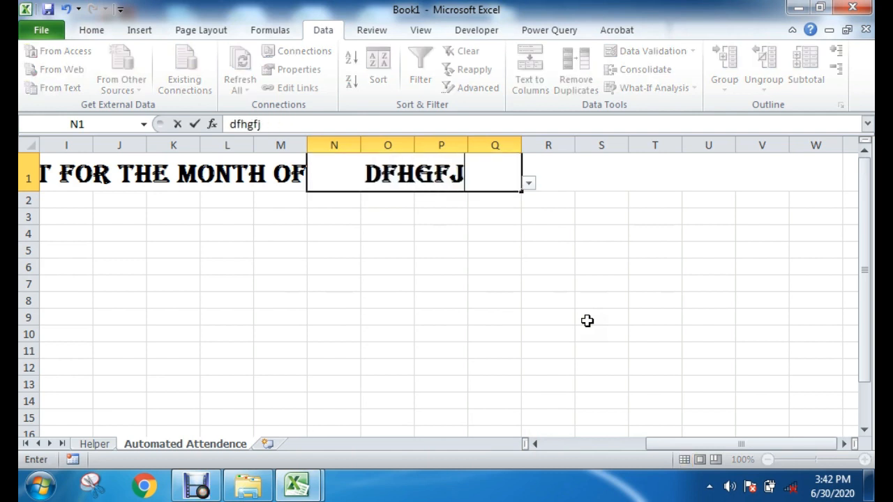
pyautogui.press('Return')
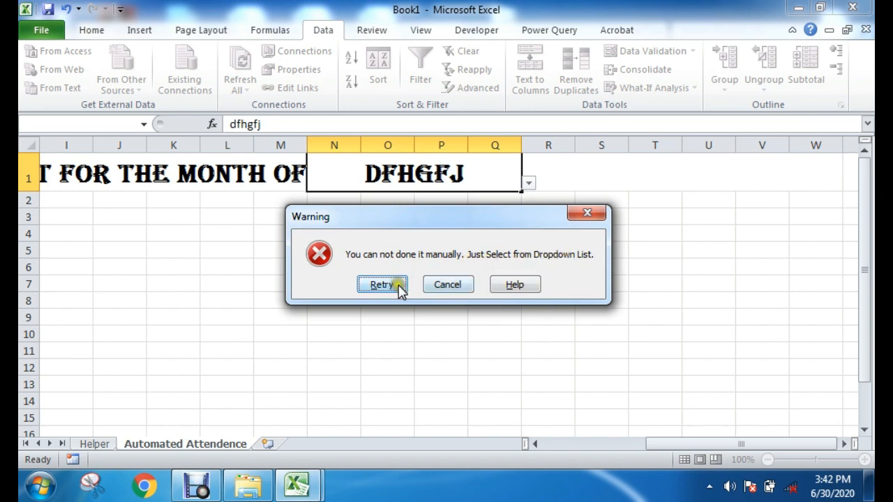
pyautogui.click(360, 286)
pyautogui.click(504, 261)
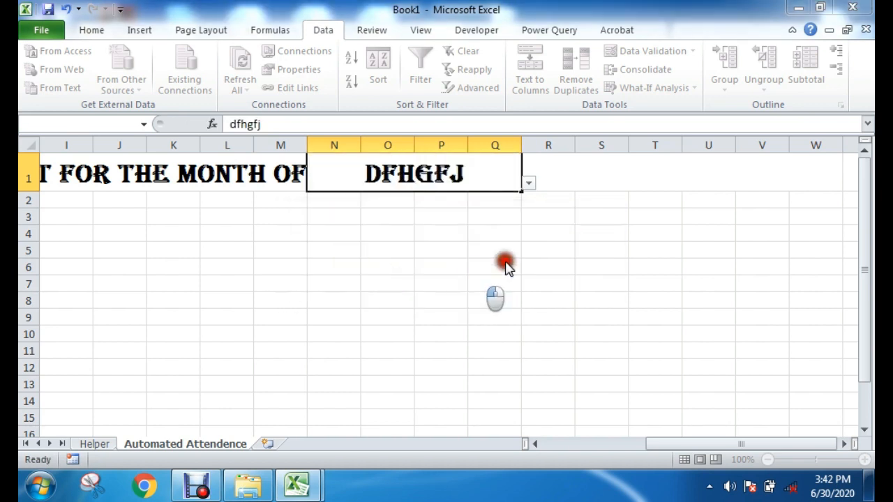
pyautogui.click(448, 284)
# Step: Choose January from the month cell's drop-down list
pyautogui.click(529, 183)
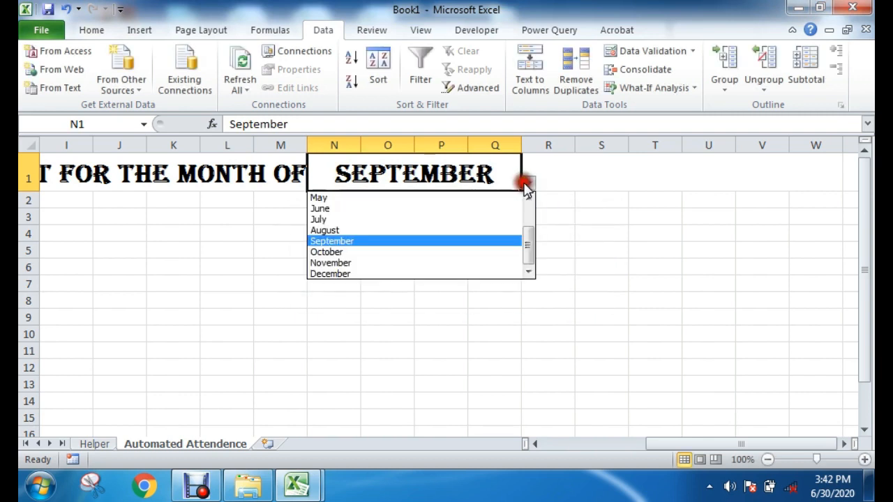
pyautogui.moveTo(529, 250); pyautogui.dragTo(528, 215)
pyautogui.click(385, 198)
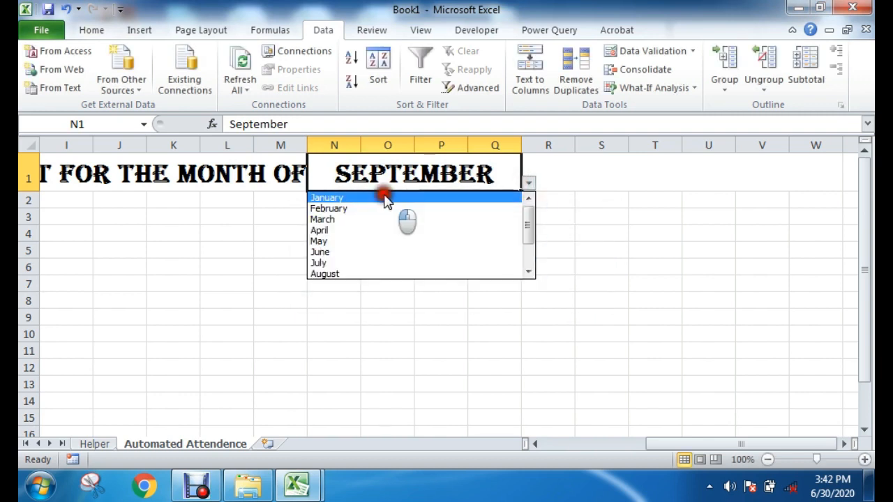
pyautogui.click(473, 255)
pyautogui.click(463, 185)
# Step: Remove the list validation from the merged R1:W1 cell by allowing any value
pyautogui.click(617, 178)
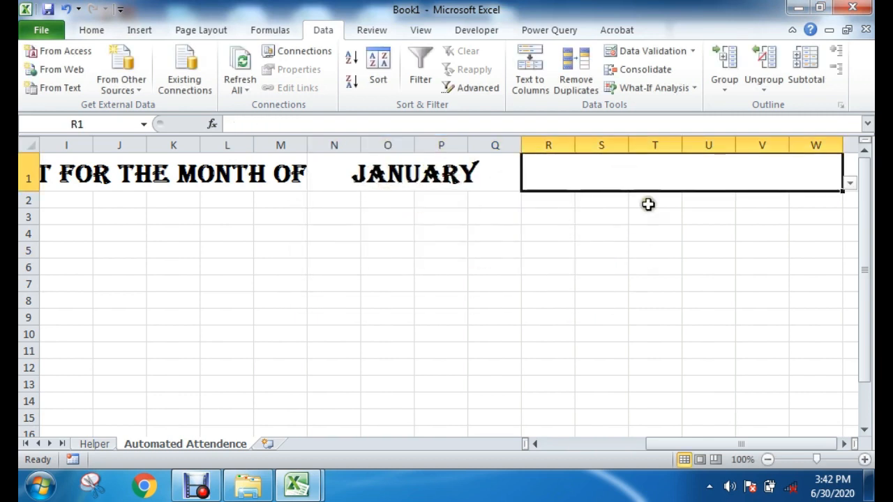
pyautogui.click(616, 54)
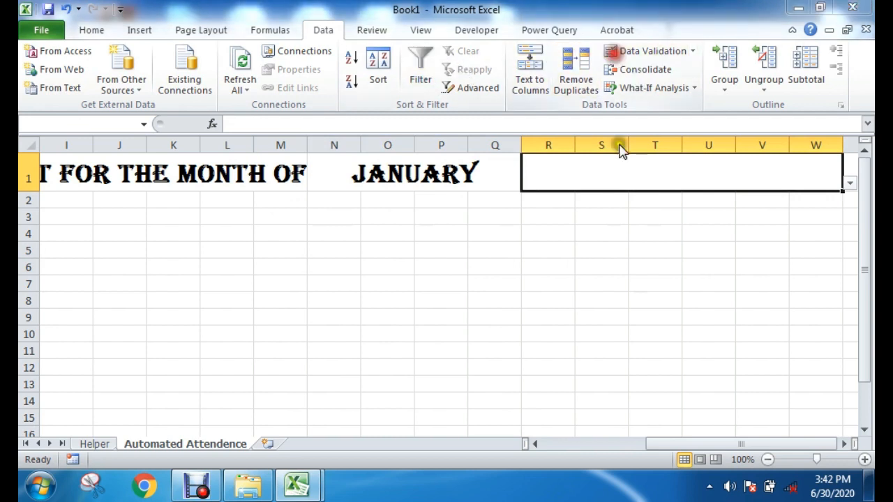
pyautogui.click(395, 284)
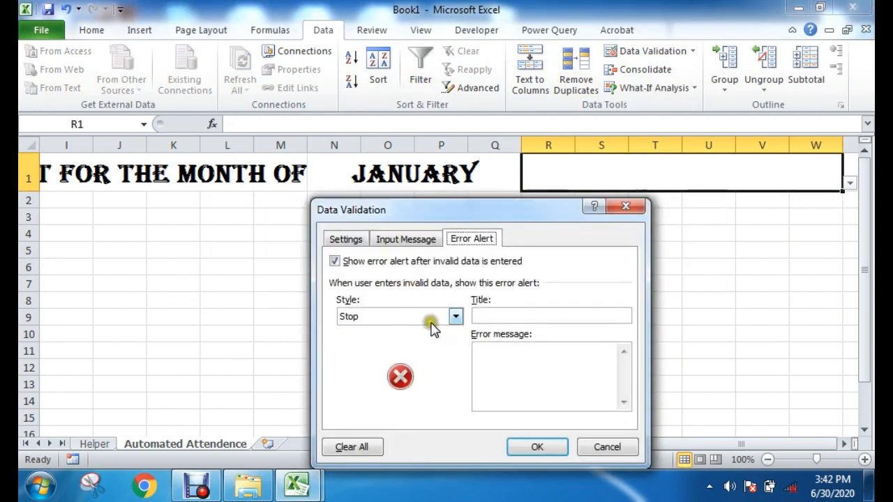
pyautogui.click(349, 238)
pyautogui.click(452, 293)
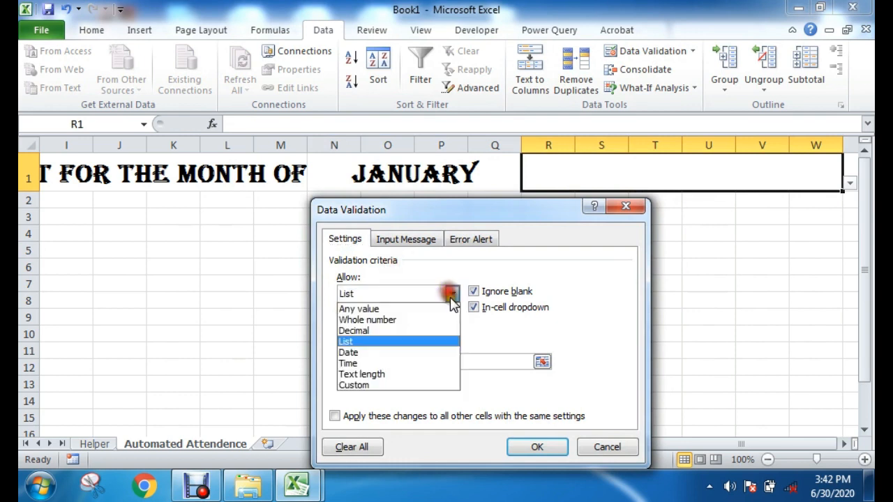
pyautogui.click(371, 307)
pyautogui.click(550, 445)
pyautogui.click(722, 300)
# Step: Unmerge R1:W1 and merge and center only R1:U1 beside the month cell
pyautogui.click(670, 182)
pyautogui.click(577, 269)
pyautogui.click(578, 179)
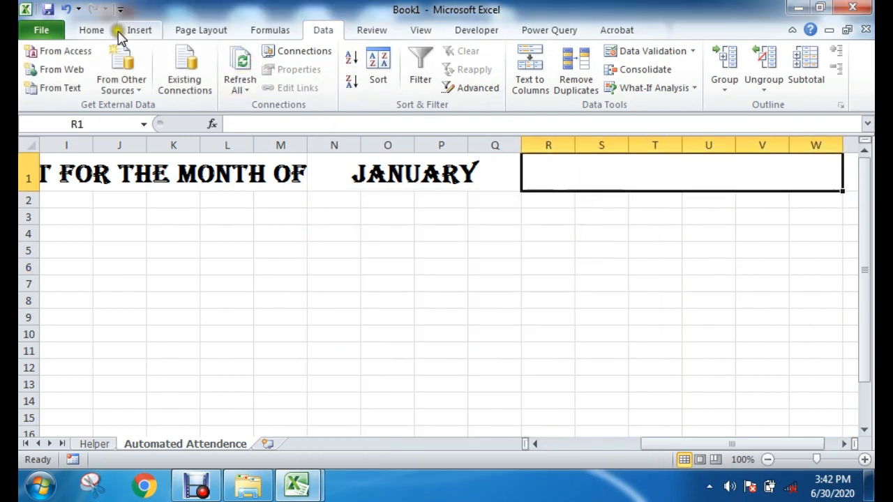
pyautogui.click(94, 30)
pyautogui.click(378, 83)
pyautogui.click(590, 282)
pyautogui.moveTo(548, 174); pyautogui.dragTo(704, 178)
pyautogui.click(378, 82)
pyautogui.click(564, 281)
pyautogui.click(475, 175)
pyautogui.click(597, 175)
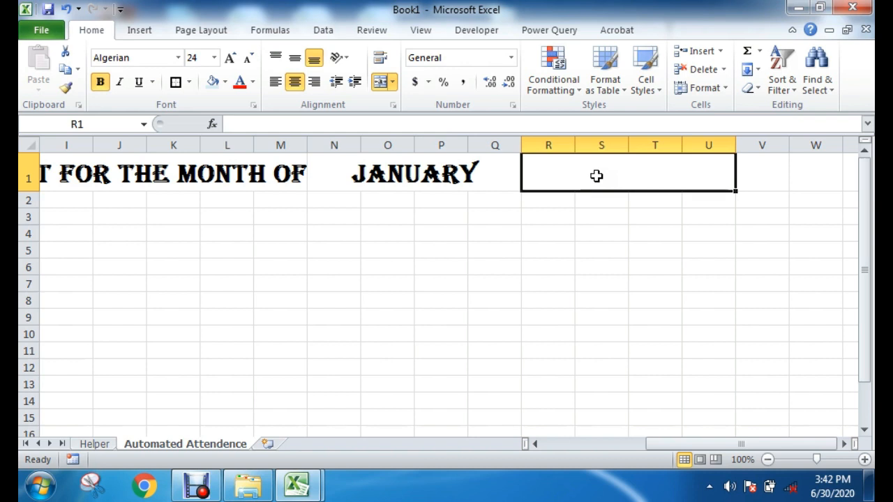
pyautogui.click(396, 179)
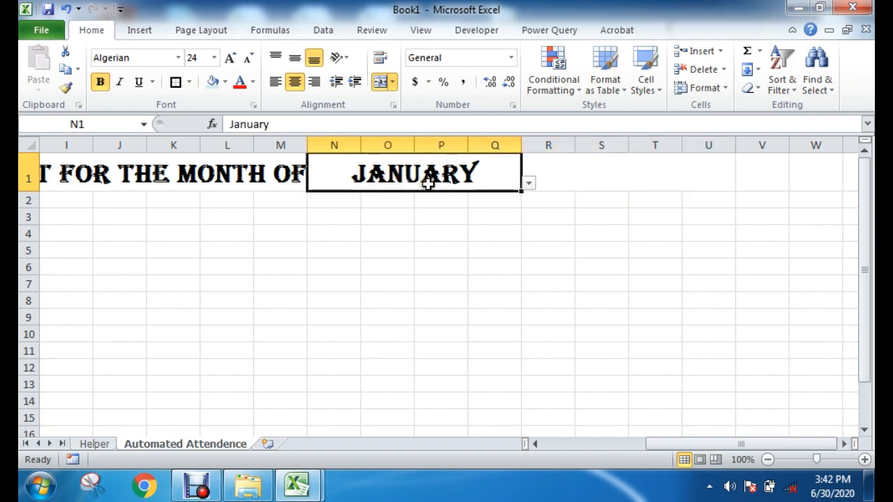
pyautogui.moveTo(677, 448); pyautogui.dragTo(560, 446)
pyautogui.click(580, 315)
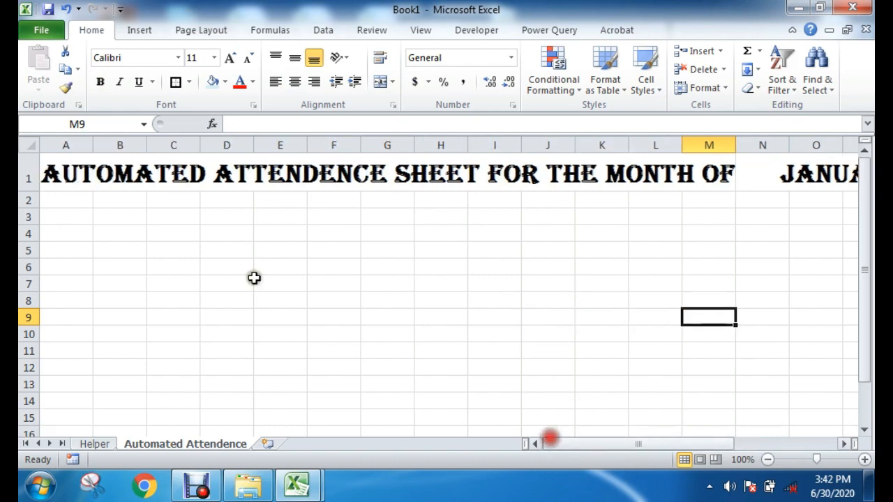
pyautogui.click(234, 268)
pyautogui.moveTo(64, 214); pyautogui.dragTo(64, 244)
pyautogui.click(219, 270)
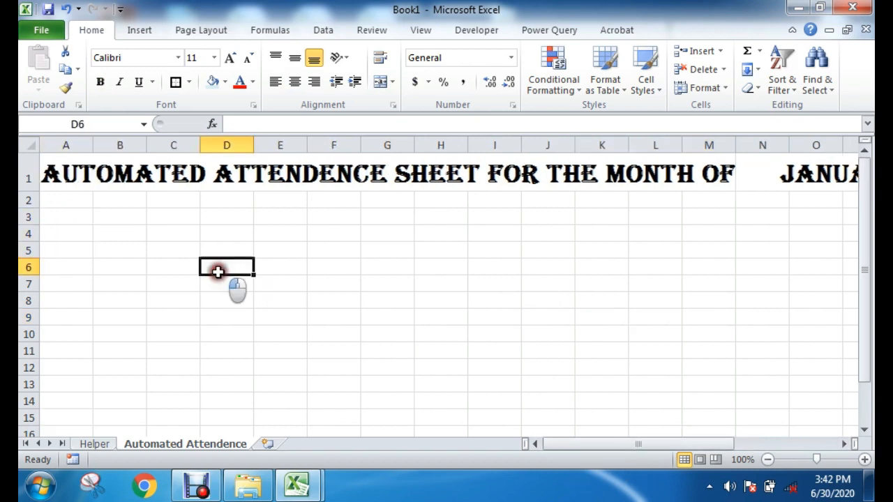
pyautogui.moveTo(31, 218)
pyautogui.mouseDown()
pyautogui.moveTo(28, 241)
pyautogui.moveTo(26, 226)
pyautogui.mouseUp()
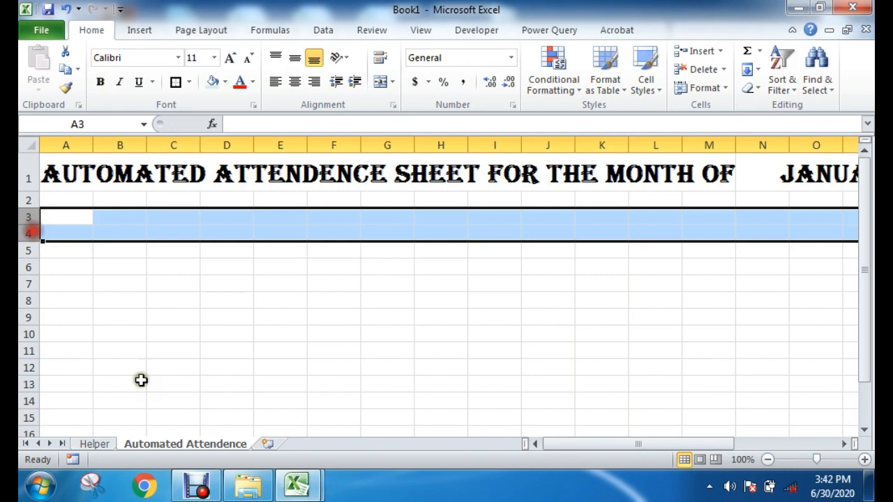
# Step: Review the month and holiday lists on the Helper sheet
pyautogui.click(103, 443)
pyautogui.scroll(1, 148, 242)
pyautogui.moveTo(259, 207); pyautogui.dragTo(259, 392)
pyautogui.moveTo(132, 207); pyautogui.dragTo(124, 418)
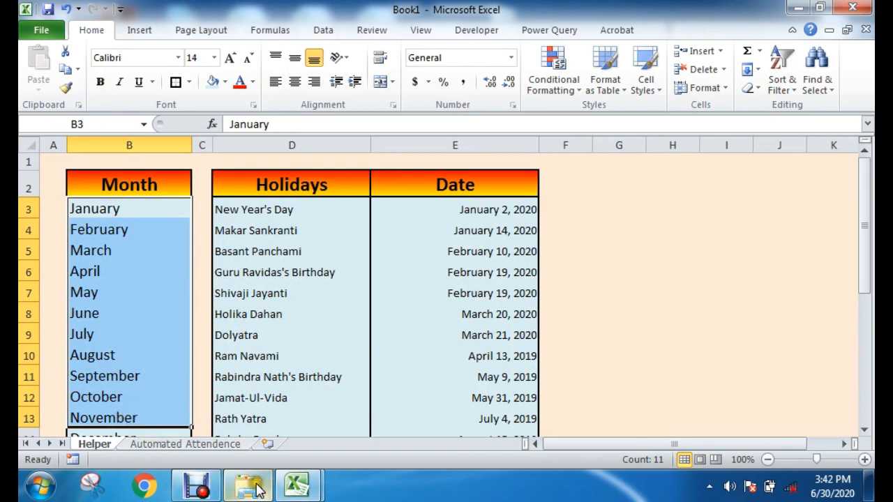
# Step: Switch to the Automated Attendance Sheet workbook and examine its layout above the employee table, including the start and end date cells
pyautogui.click(296, 486)
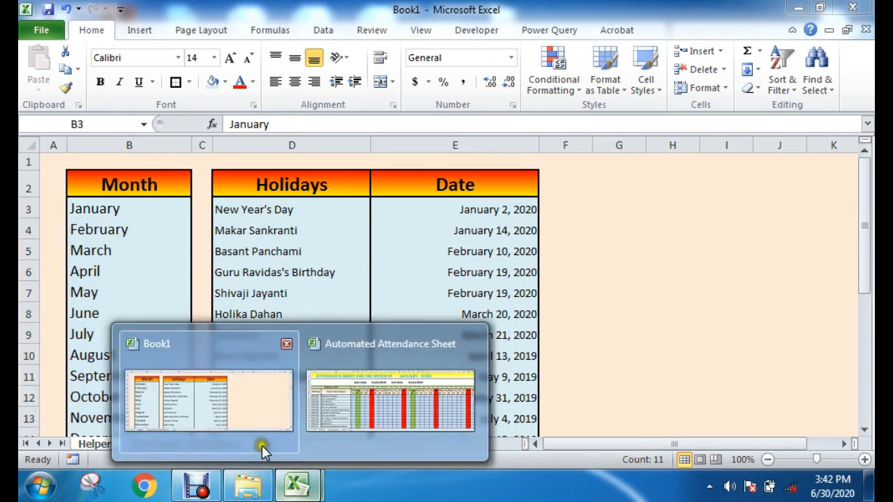
pyautogui.click(359, 398)
pyautogui.click(226, 309)
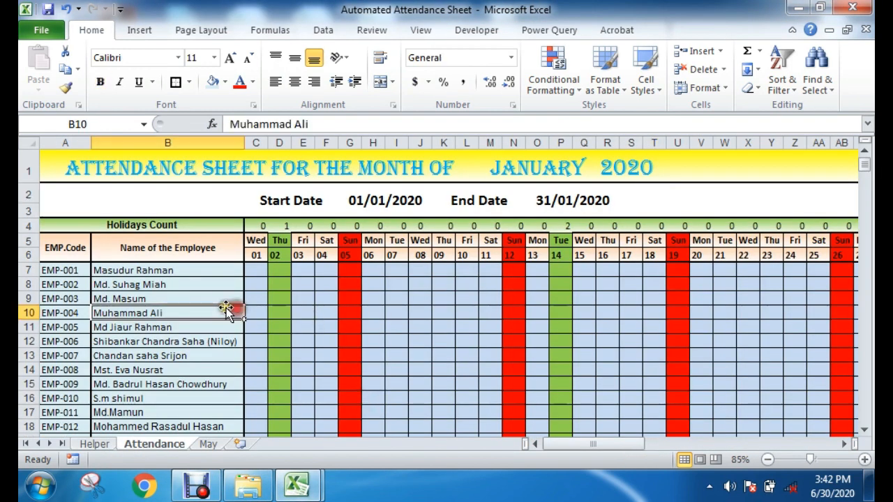
pyautogui.click(32, 224)
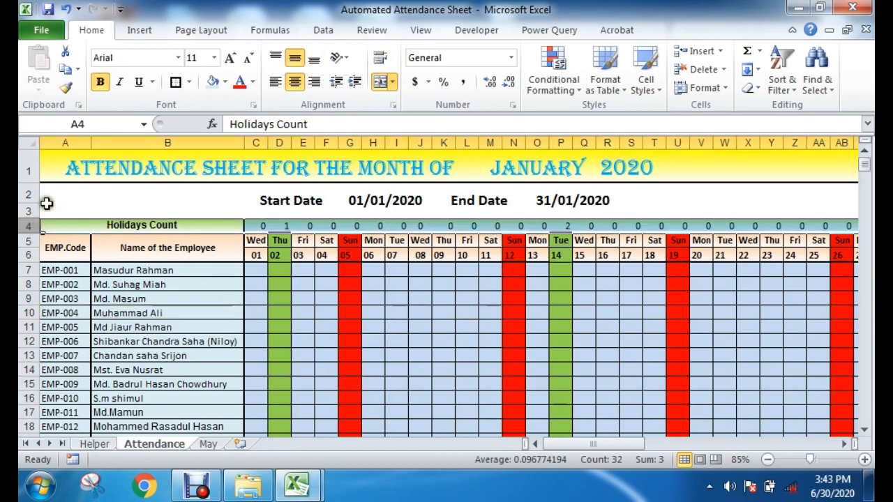
pyautogui.click(293, 203)
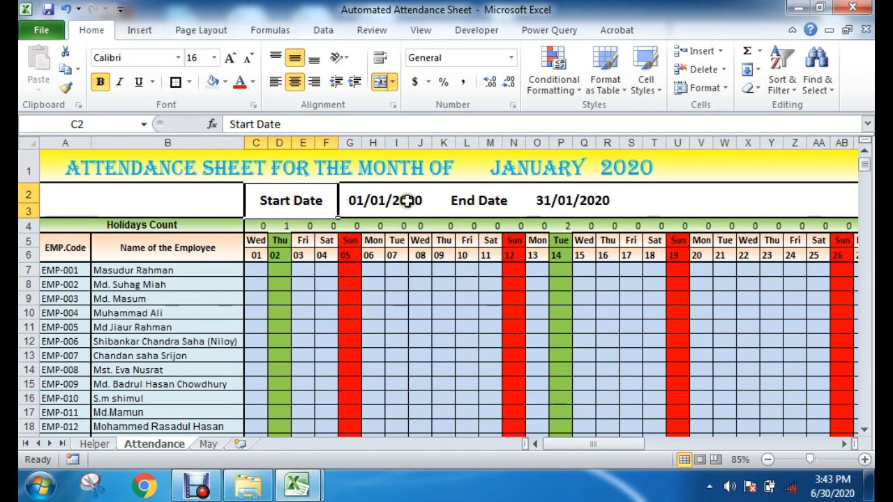
pyautogui.click(403, 201)
pyautogui.click(530, 201)
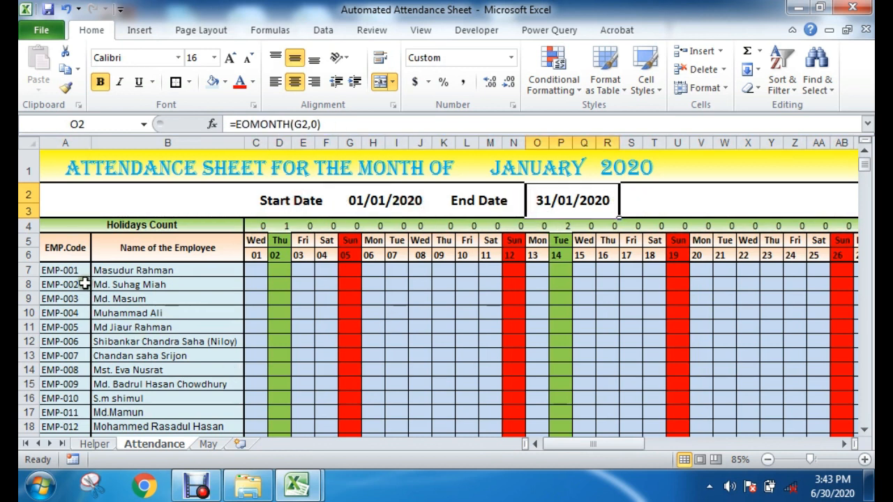
# Step: Examine the reference sheet's employee code and name columns and the weekday and date header formulas across the month
pyautogui.moveTo(68, 248); pyautogui.dragTo(62, 304)
pyautogui.moveTo(189, 248); pyautogui.dragTo(190, 351)
pyautogui.click(345, 322)
pyautogui.moveTo(256, 243); pyautogui.dragTo(842, 240)
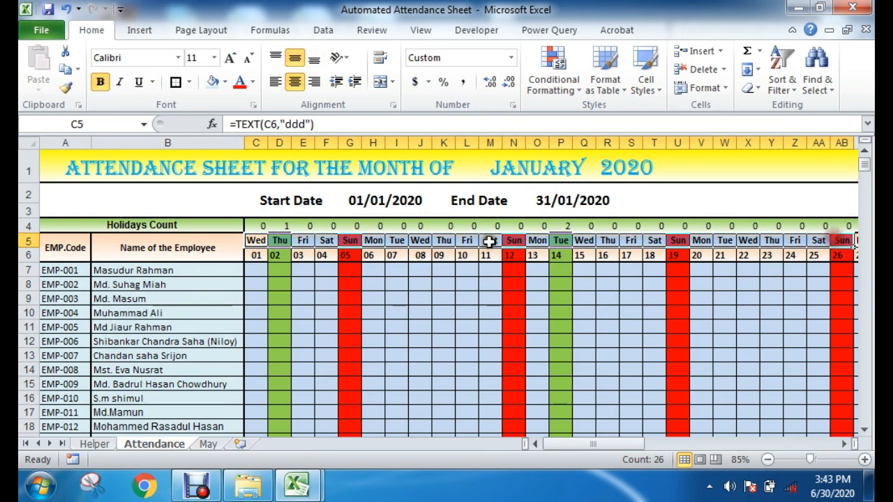
pyautogui.moveTo(251, 256); pyautogui.dragTo(629, 259)
pyautogui.click(630, 258)
pyautogui.click(559, 328)
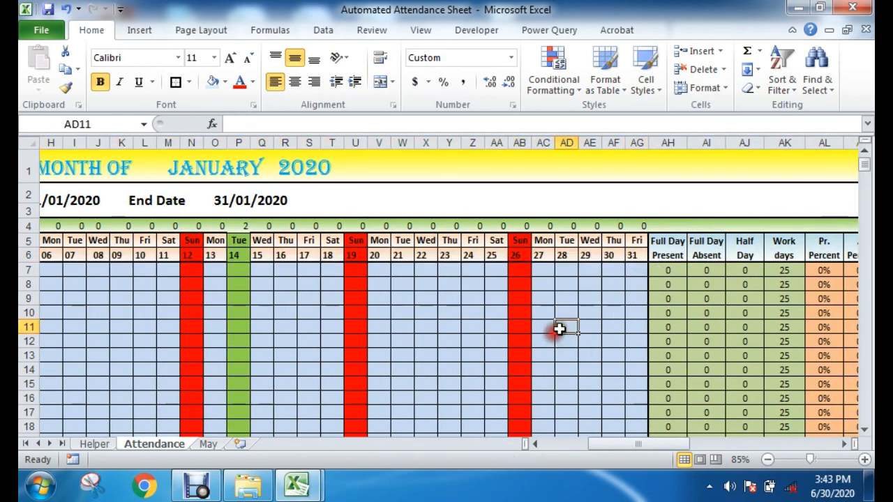
pyautogui.click(631, 256)
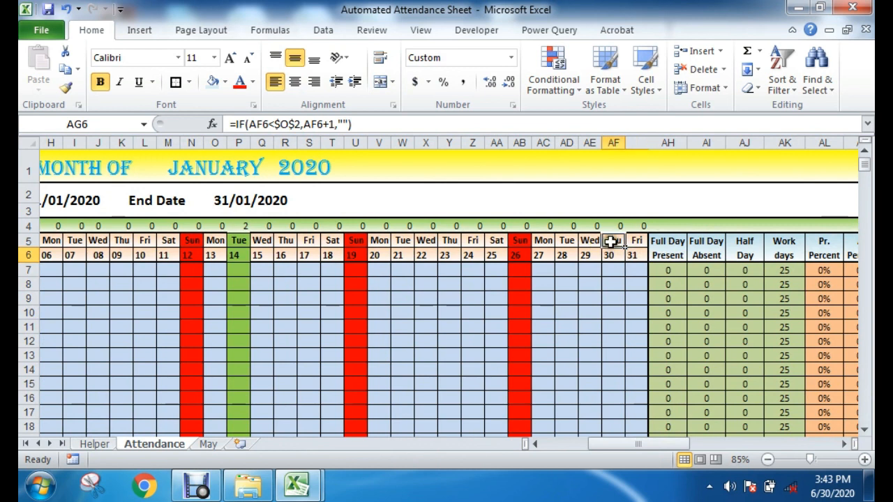
pyautogui.click(611, 241)
pyautogui.moveTo(649, 443); pyautogui.dragTo(610, 446)
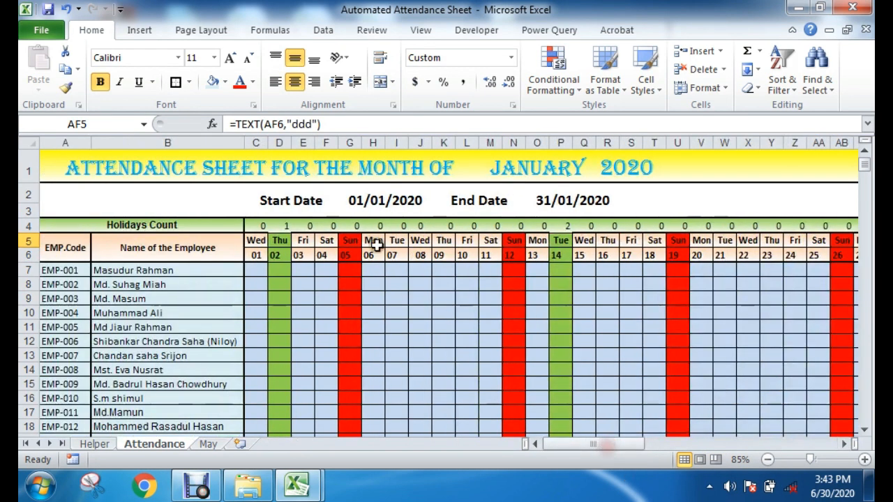
pyautogui.click(259, 242)
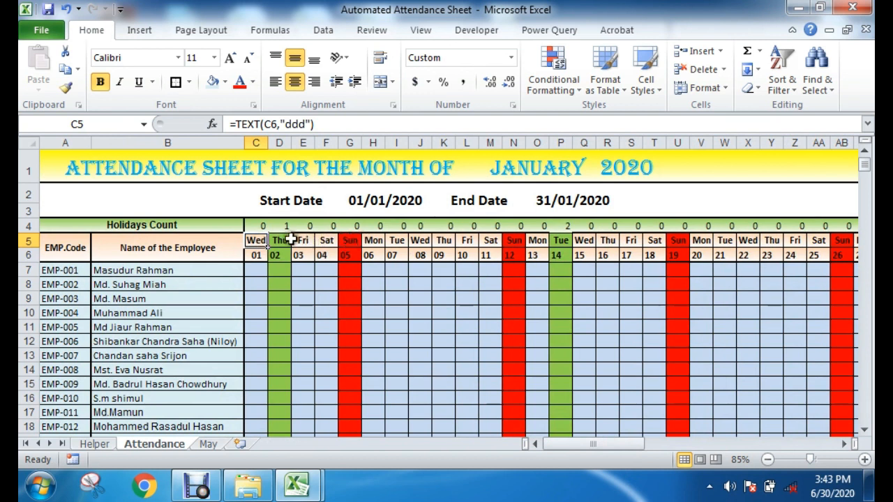
# Step: Review the reference sheet's Holidays Count row and recheck the Start Date and End Date labels and formulas
pyautogui.click(272, 225)
pyautogui.moveTo(161, 224); pyautogui.dragTo(773, 223)
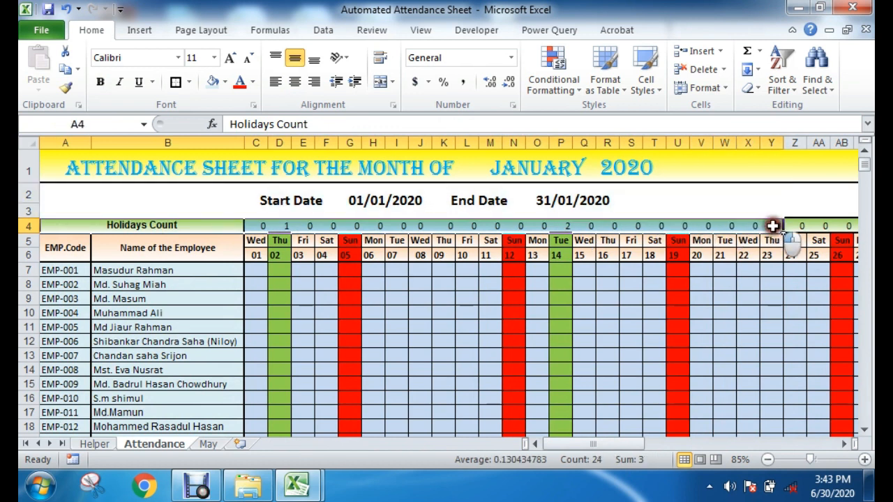
pyautogui.click(455, 227)
pyautogui.click(444, 314)
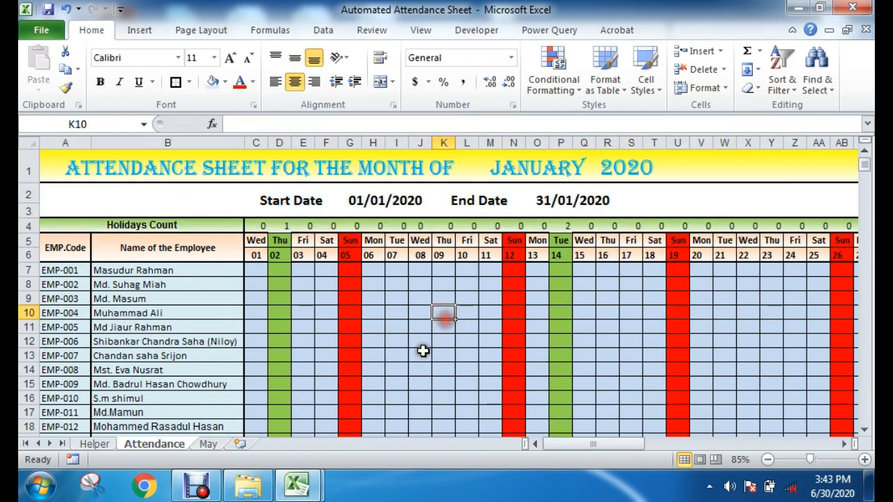
pyautogui.click(299, 200)
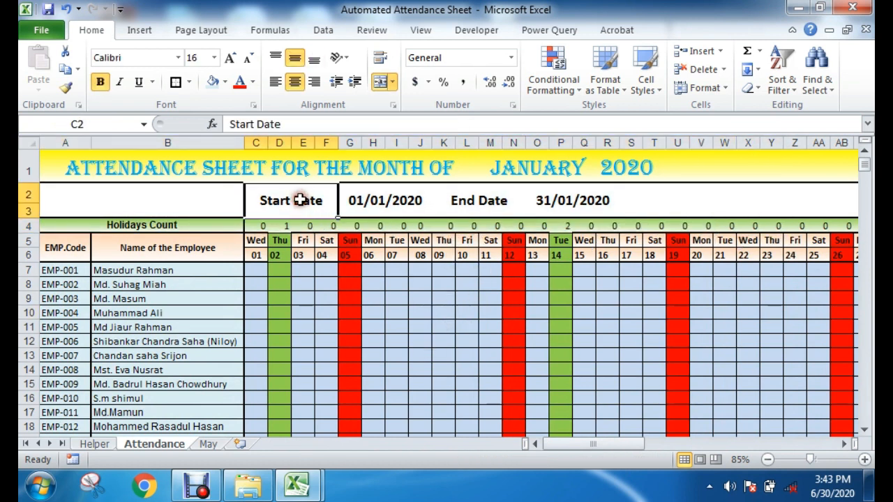
pyautogui.click(401, 201)
pyautogui.click(466, 200)
pyautogui.click(554, 200)
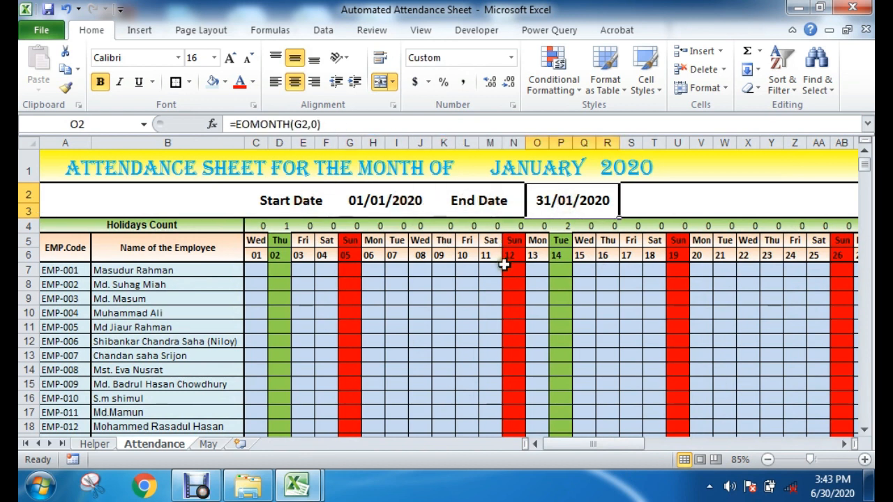
pyautogui.click(333, 208)
# Step: Return to the Book1 workbook's Automated Attendence sheet and locate the area under the title for the date row
pyautogui.moveTo(296, 486)
pyautogui.click(229, 418)
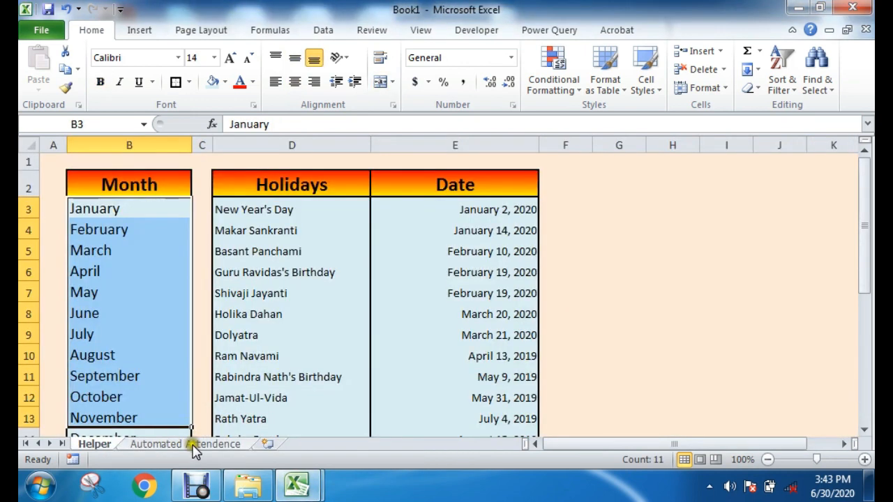
pyautogui.click(194, 444)
pyautogui.click(283, 301)
pyautogui.moveTo(220, 198); pyautogui.dragTo(412, 213)
pyautogui.click(583, 200)
pyautogui.moveTo(583, 200); pyautogui.dragTo(807, 219)
pyautogui.click(548, 304)
# Step: Enter the label Start Date in cell C3 and move along row 3 to J3
pyautogui.click(160, 213)
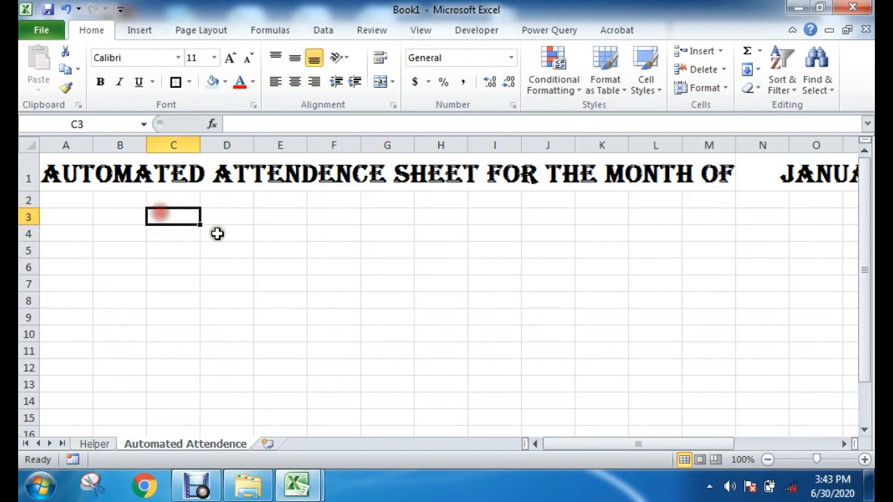
pyautogui.write('Start Da')
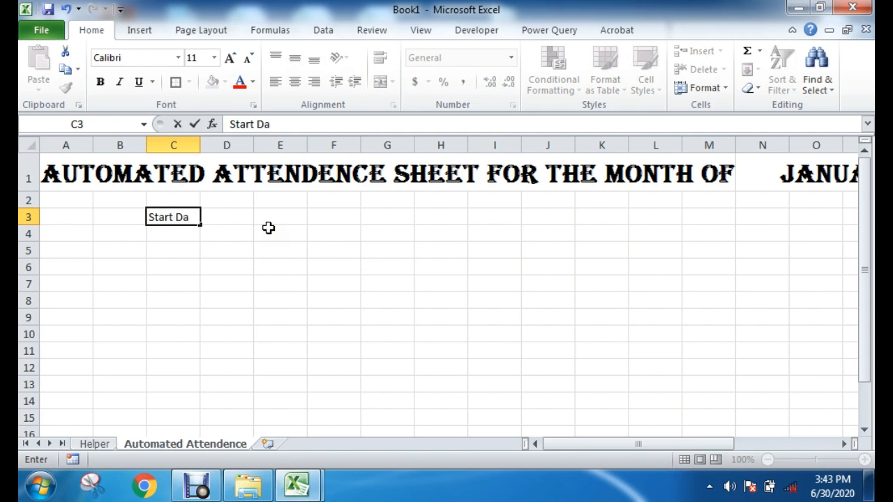
pyautogui.write('te')
pyautogui.press('Tab')
pyautogui.press('Tab')
pyautogui.press('Tab')
pyautogui.press('Tab')
pyautogui.press('Tab')
pyautogui.press('Tab')
pyautogui.press('Tab')
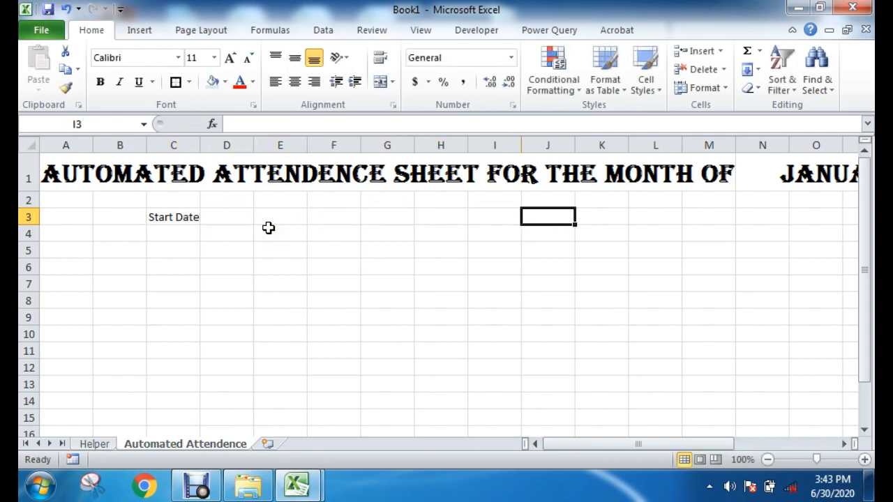
# Step: Enter the label End Date in cell J3
pyautogui.write('End')
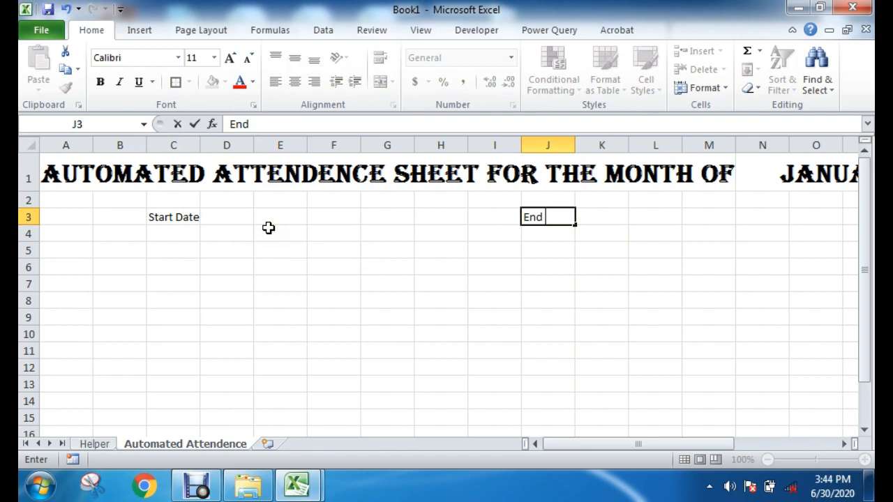
pyautogui.write(' Date')
pyautogui.click(388, 301)
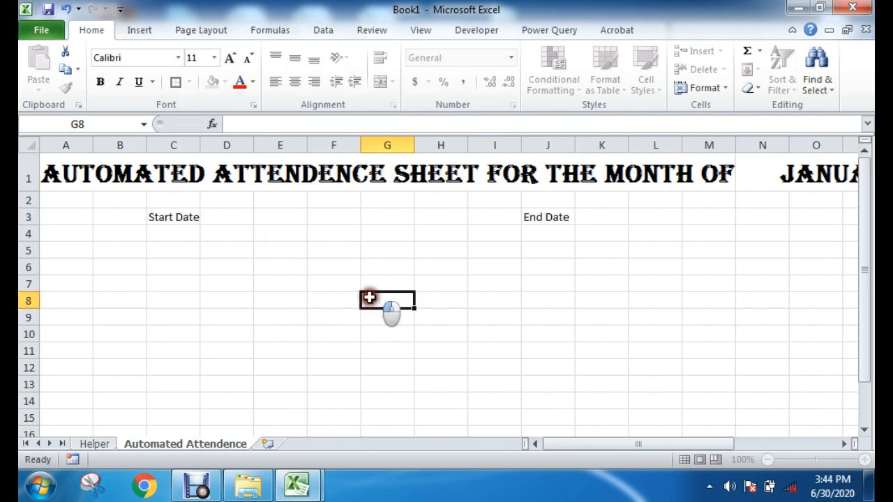
pyautogui.click(230, 333)
pyautogui.click(271, 289)
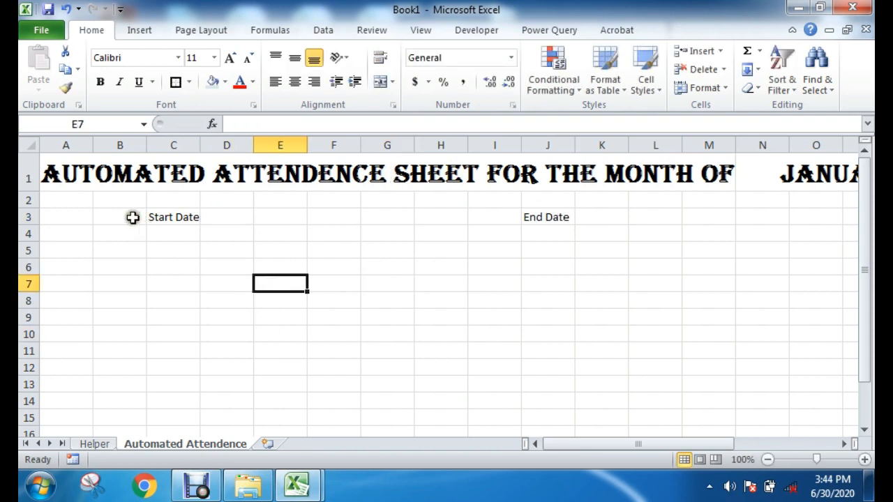
# Step: Merge and centre cells A3 to C3 around the Start Date label
pyautogui.click(109, 246)
pyautogui.moveTo(77, 214); pyautogui.dragTo(163, 223)
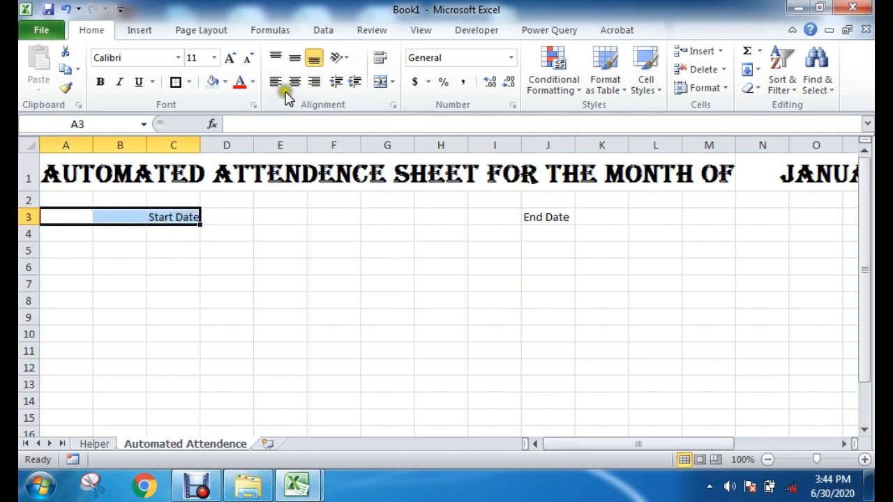
pyautogui.click(380, 82)
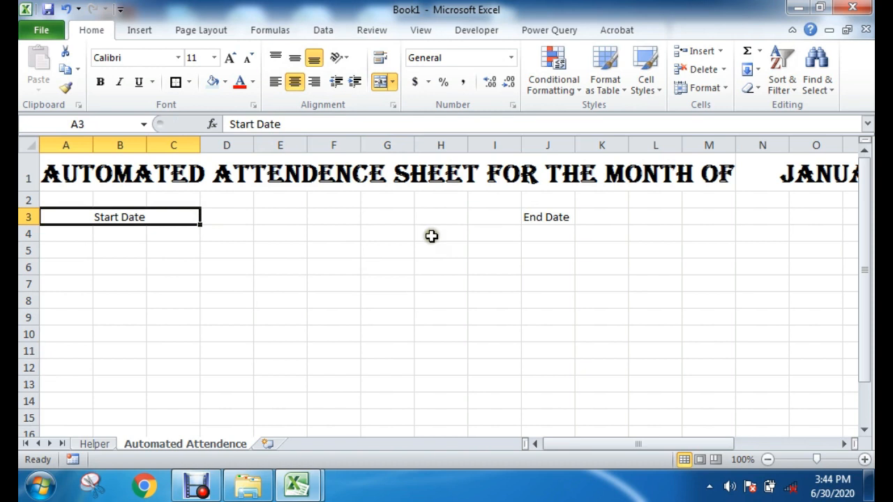
# Step: Format the Start Date label in the Algerian font at size 16
pyautogui.click(230, 58)
pyautogui.click(230, 58)
pyautogui.click(230, 59)
pyautogui.click(230, 59)
pyautogui.click(230, 59)
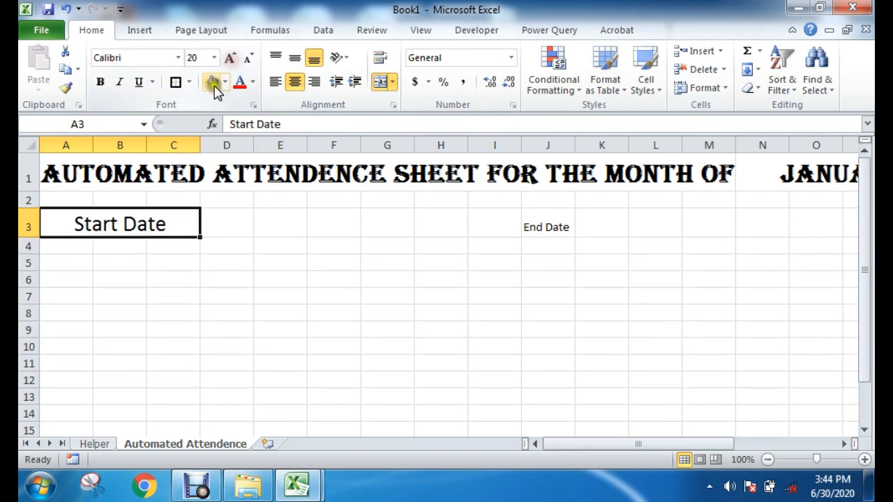
pyautogui.click(178, 57)
pyautogui.click(154, 212)
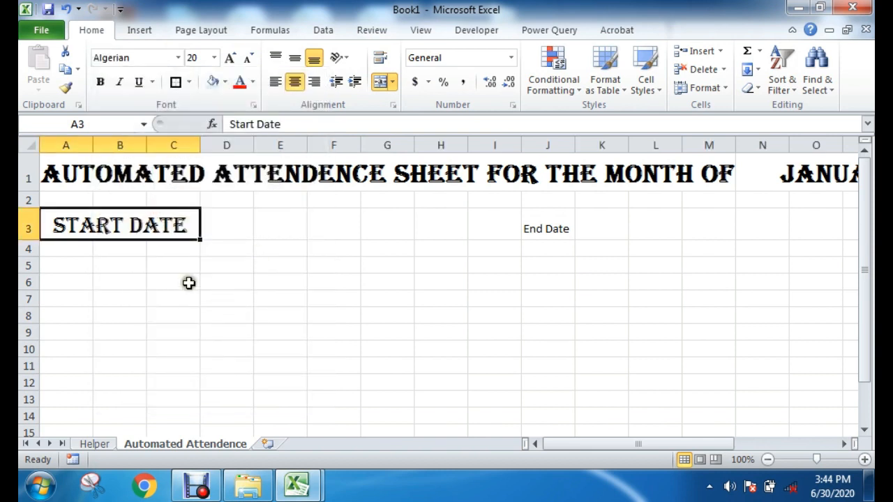
pyautogui.click(247, 58)
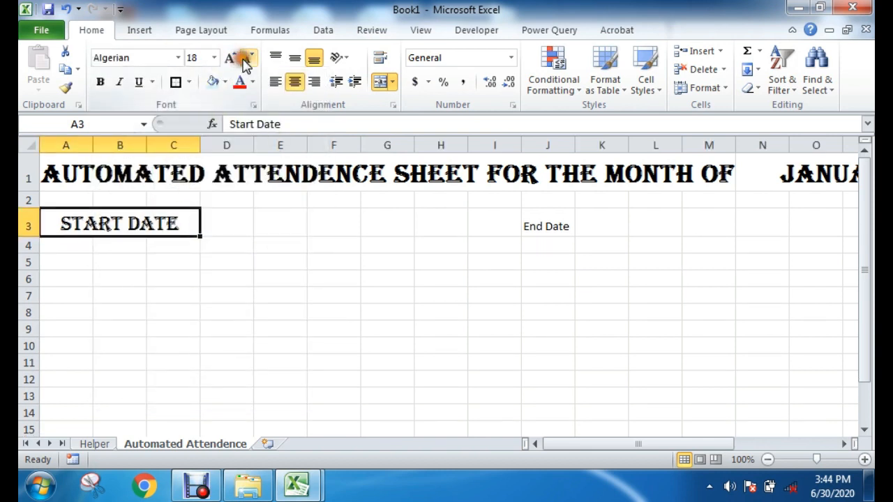
pyautogui.click(246, 59)
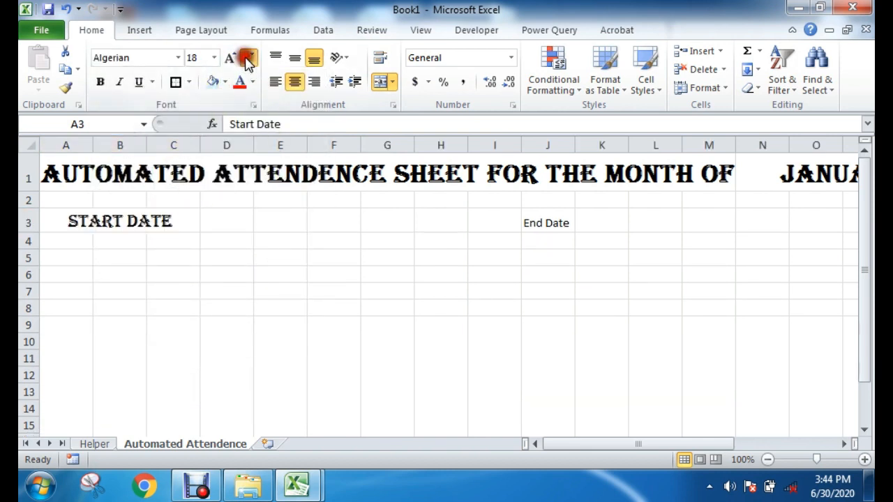
# Step: Merge and centre the blank cells D3 to H3, and merge and centre I3 to K3 around the End Date label
pyautogui.click(436, 273)
pyautogui.click(143, 221)
pyautogui.moveTo(239, 221); pyautogui.dragTo(430, 219)
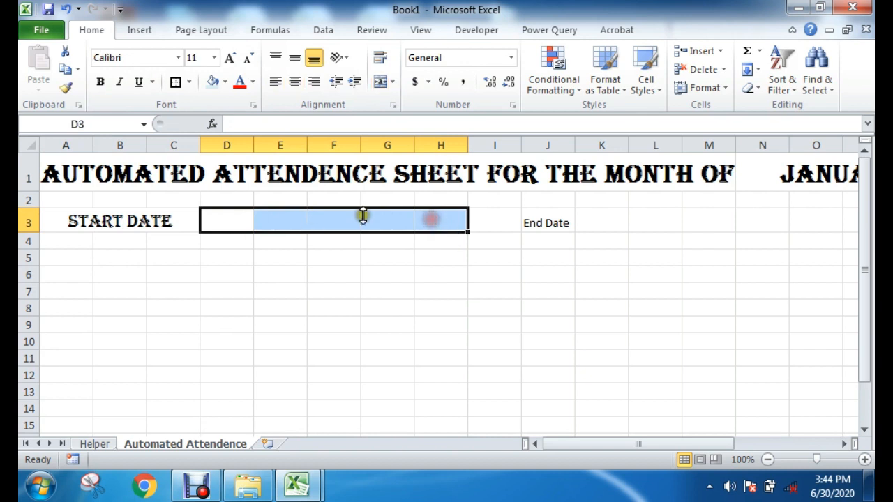
pyautogui.click(380, 81)
pyautogui.moveTo(495, 223); pyautogui.dragTo(592, 221)
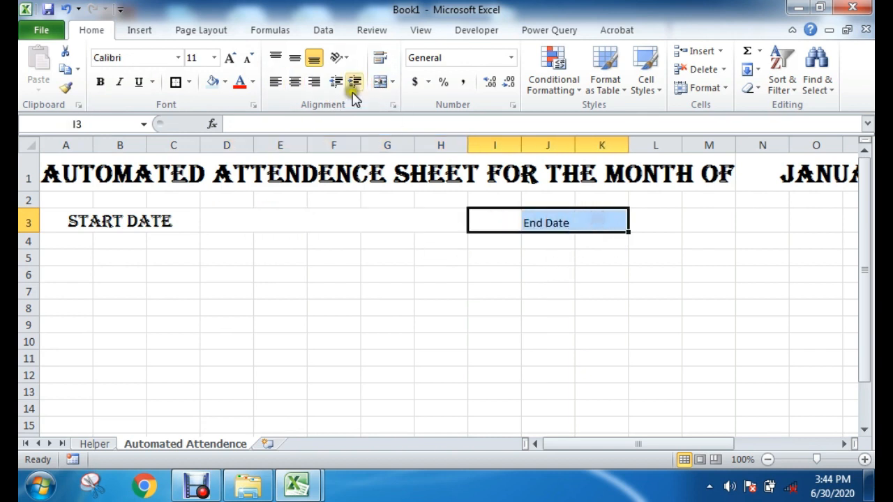
pyautogui.click(391, 81)
pyautogui.click(380, 83)
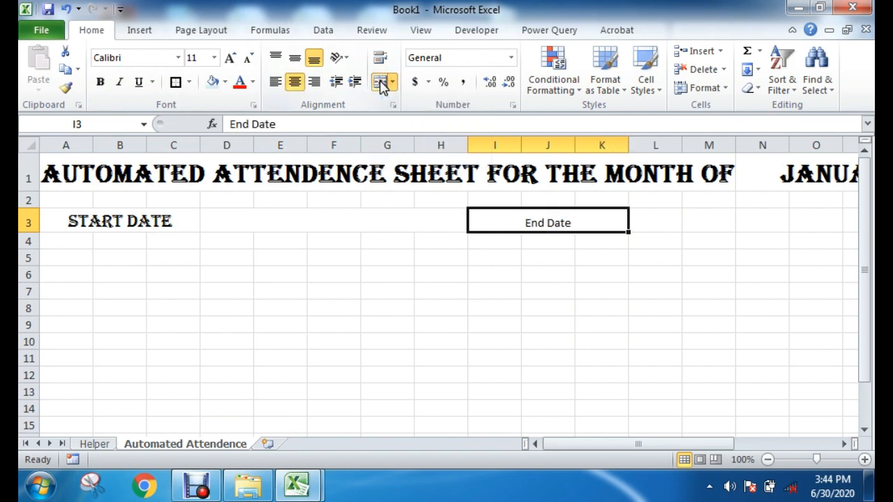
# Step: Format the End Date label in Algerian at size 16 to match the Start Date label
pyautogui.click(182, 215)
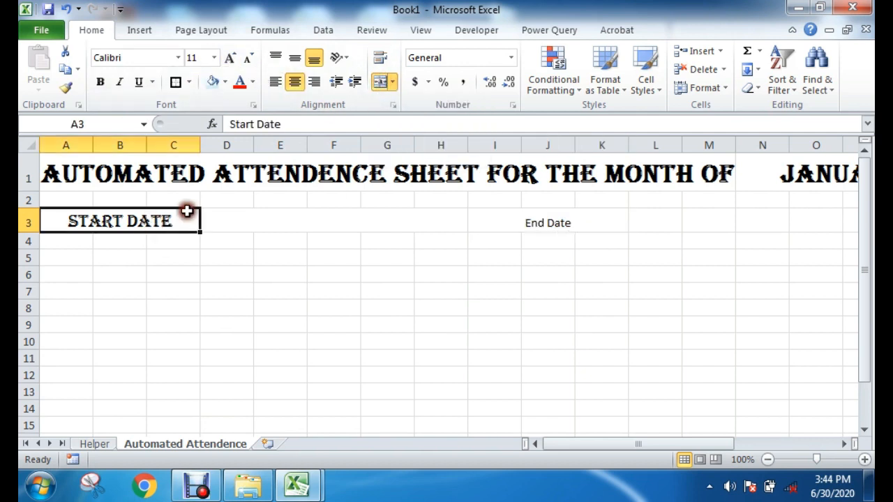
pyautogui.click(514, 217)
pyautogui.click(231, 58)
pyautogui.click(231, 58)
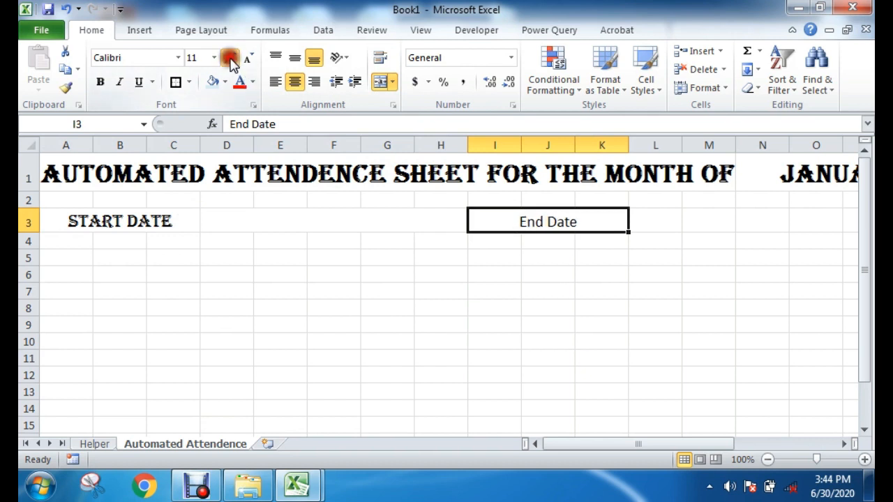
pyautogui.click(231, 59)
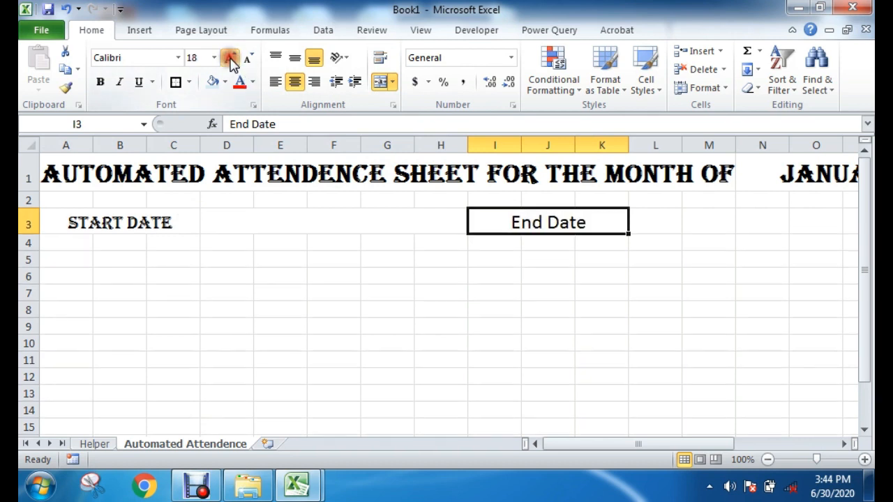
pyautogui.click(178, 57)
pyautogui.click(151, 214)
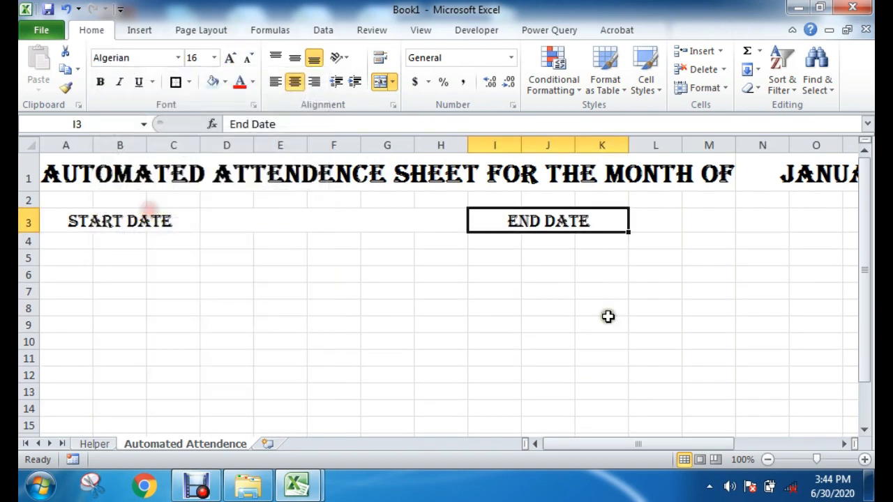
pyautogui.click(659, 320)
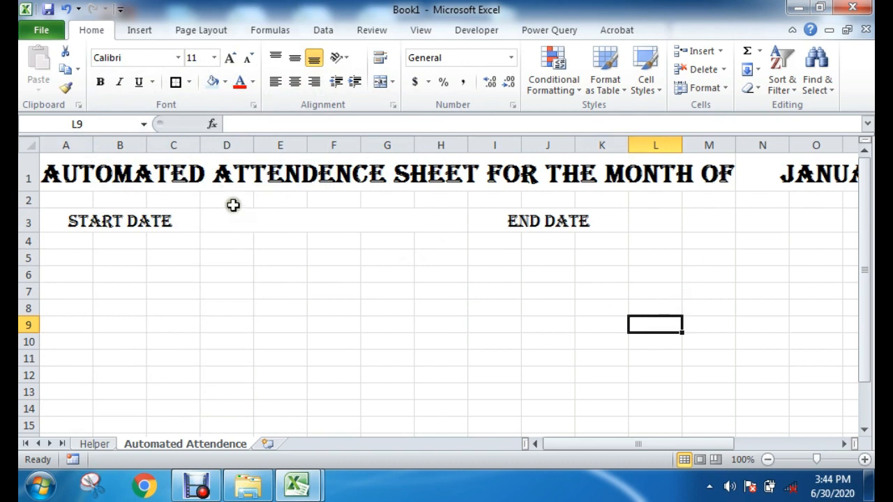
# Step: Merge and centre the blank cells L3 to P3 beside the End Date label
pyautogui.moveTo(233, 205); pyautogui.dragTo(271, 201)
pyautogui.click(644, 219)
pyautogui.moveTo(645, 219); pyautogui.dragTo(851, 220)
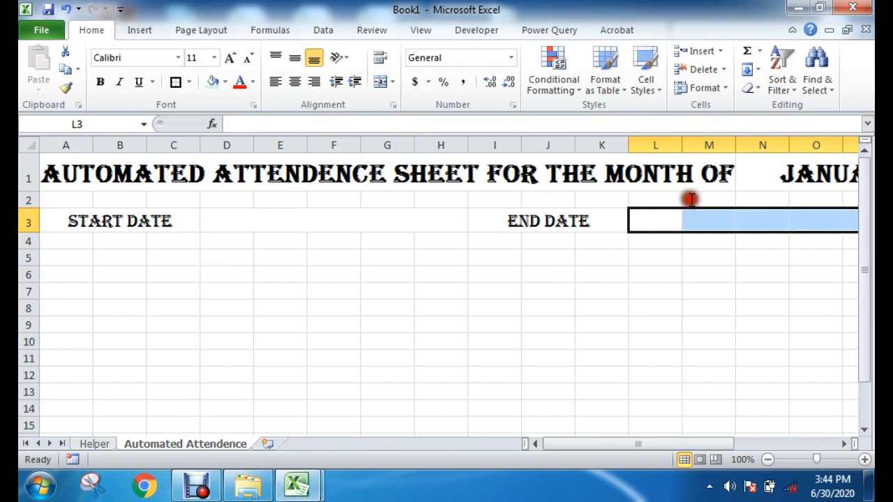
pyautogui.click(380, 83)
pyautogui.click(565, 308)
# Step: Review the merged start and end date value cells in row 3 against the month cell N1 in the title
pyautogui.click(255, 220)
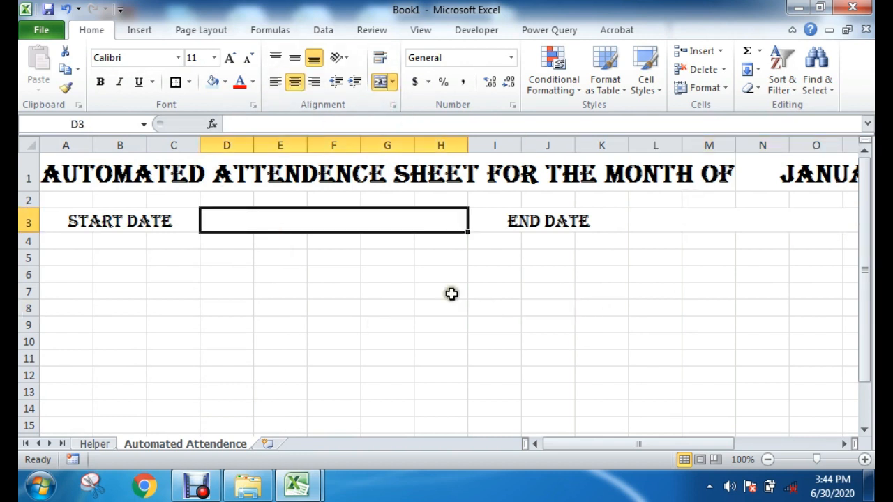
pyautogui.click(797, 174)
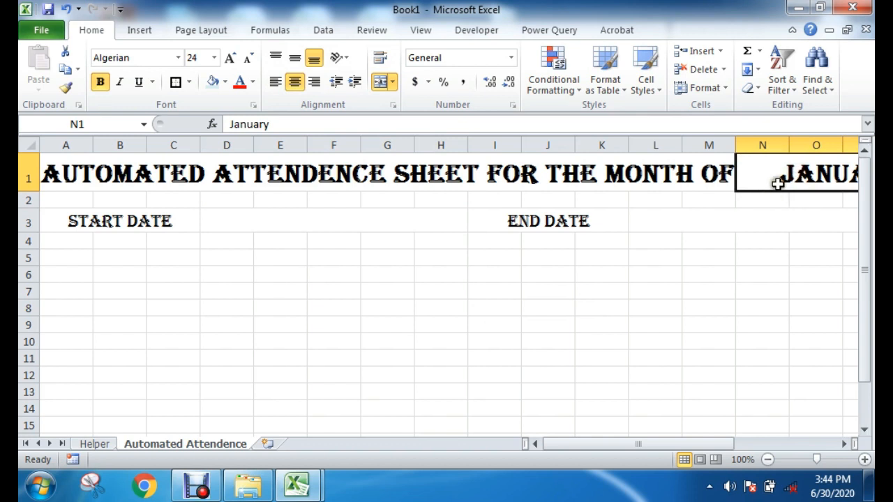
pyautogui.click(195, 227)
pyautogui.click(236, 224)
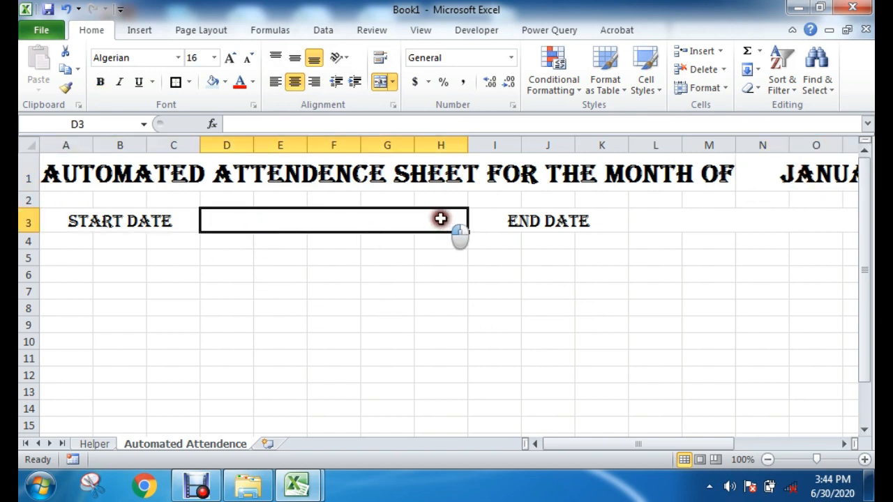
pyautogui.moveTo(621, 221); pyautogui.dragTo(696, 219)
pyautogui.click(662, 305)
pyautogui.click(659, 214)
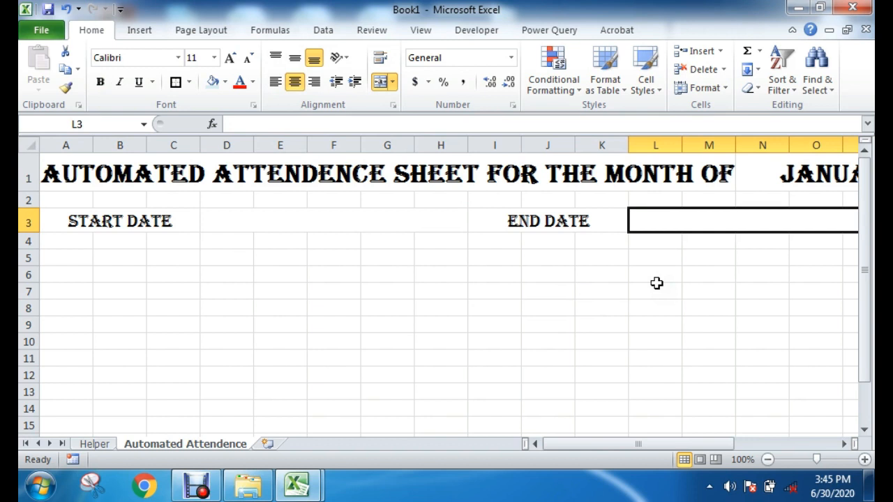
pyautogui.click(330, 329)
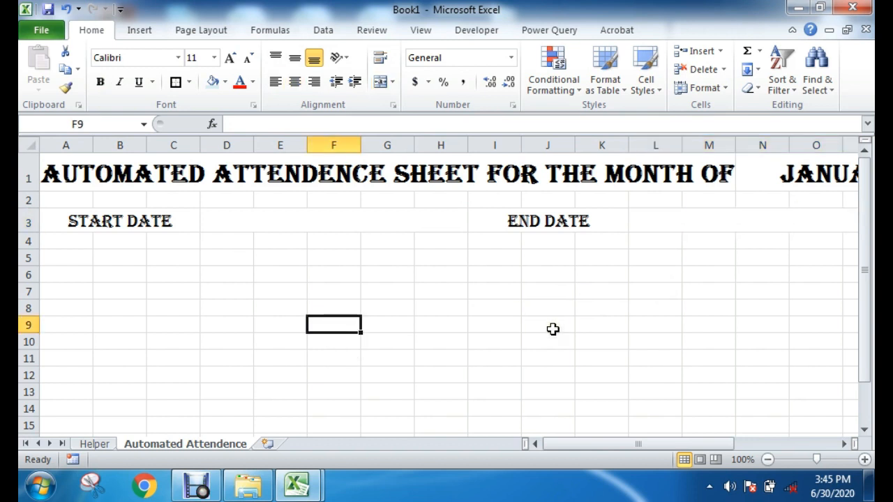
pyautogui.click(255, 223)
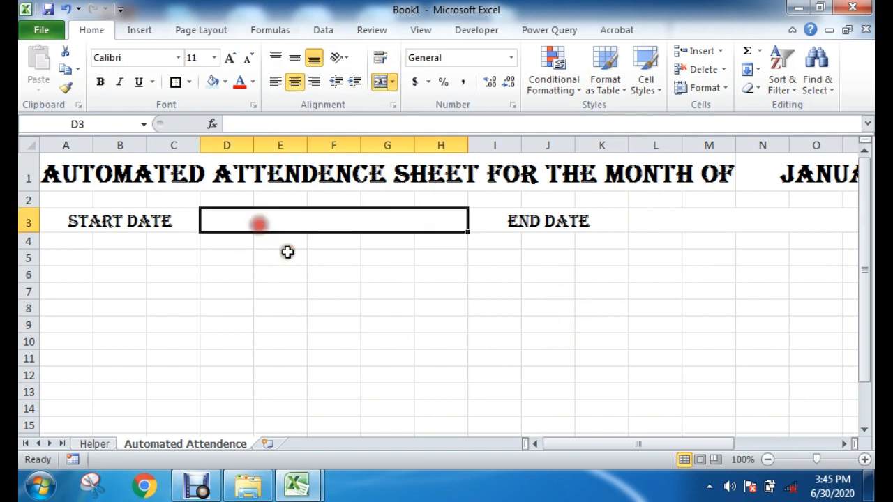
# Step: Set the month in title cell N1 to February using its drop-down list
pyautogui.click(807, 180)
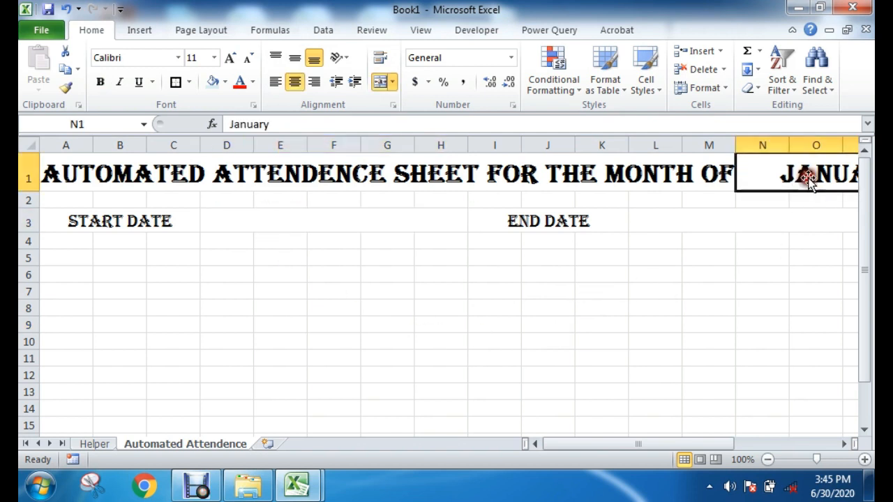
pyautogui.moveTo(672, 447); pyautogui.dragTo(725, 310)
pyautogui.click(801, 179)
pyautogui.click(763, 175)
pyautogui.click(795, 184)
pyautogui.click(621, 209)
pyautogui.click(453, 307)
pyautogui.click(475, 225)
pyautogui.click(191, 228)
pyautogui.moveTo(657, 443); pyautogui.dragTo(564, 449)
pyautogui.click(394, 256)
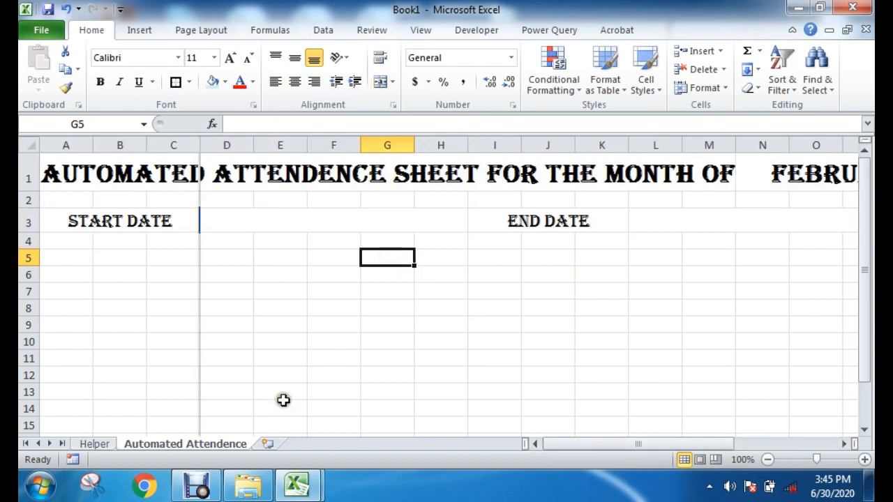
# Step: Switch to the Automated Attendance Sheet workbook and examine its month cell and the Start Date and End Date formulas
pyautogui.click(296, 481)
pyautogui.click(368, 420)
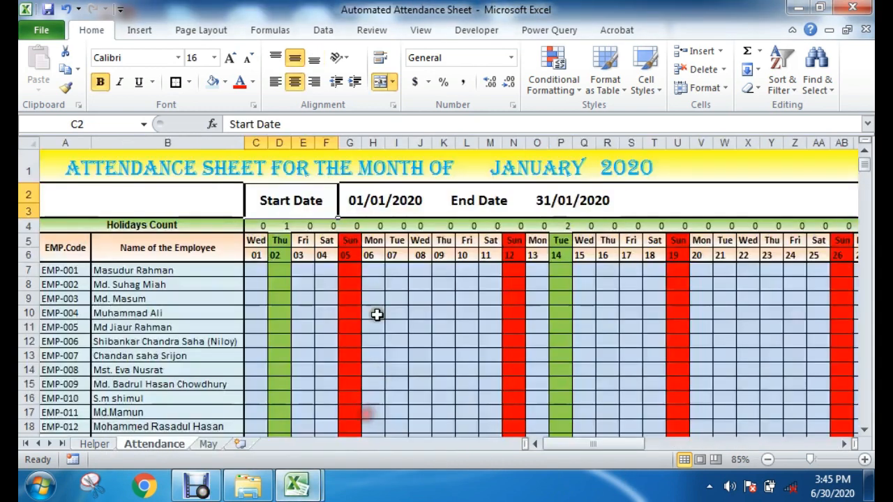
pyautogui.click(373, 200)
pyautogui.doubleClick(374, 200)
pyautogui.press('Escape')
pyautogui.click(558, 171)
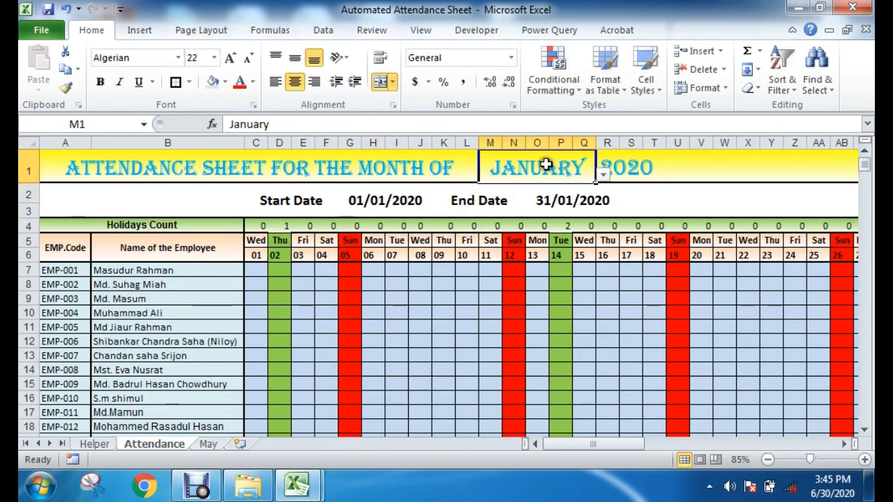
pyautogui.click(374, 203)
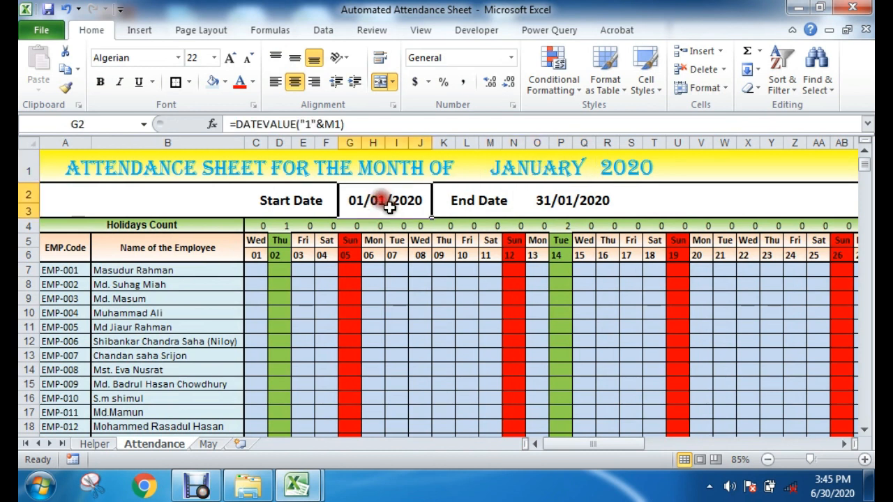
pyautogui.click(566, 203)
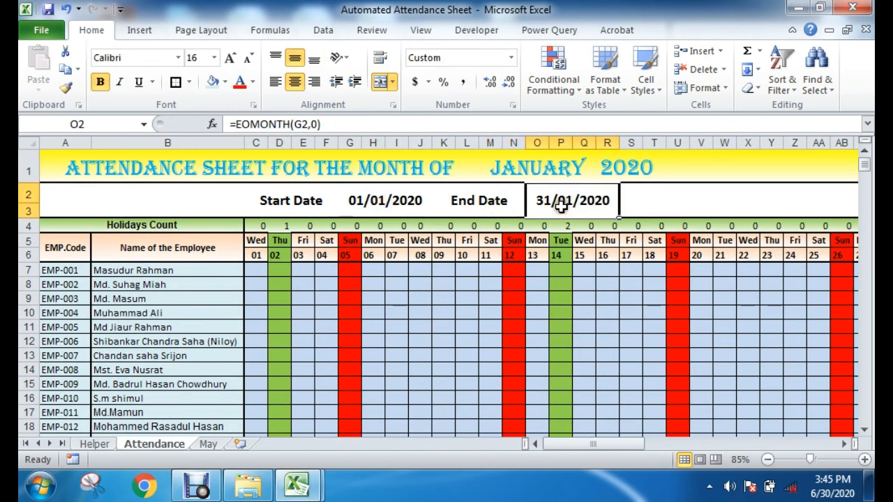
# Step: Copy the Start Date formula =DATEVALUE("1"&M1) from the reference sheet's cell G2, check the End Date formula, and return to the Book1 workbook
pyautogui.doubleClick(351, 201)
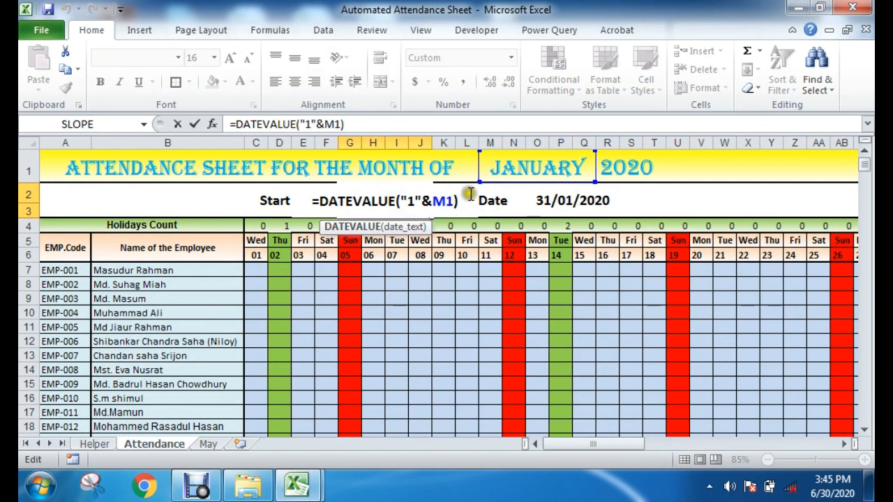
pyautogui.moveTo(462, 199); pyautogui.dragTo(306, 200)
pyautogui.hotkey('ctrl', 'c')
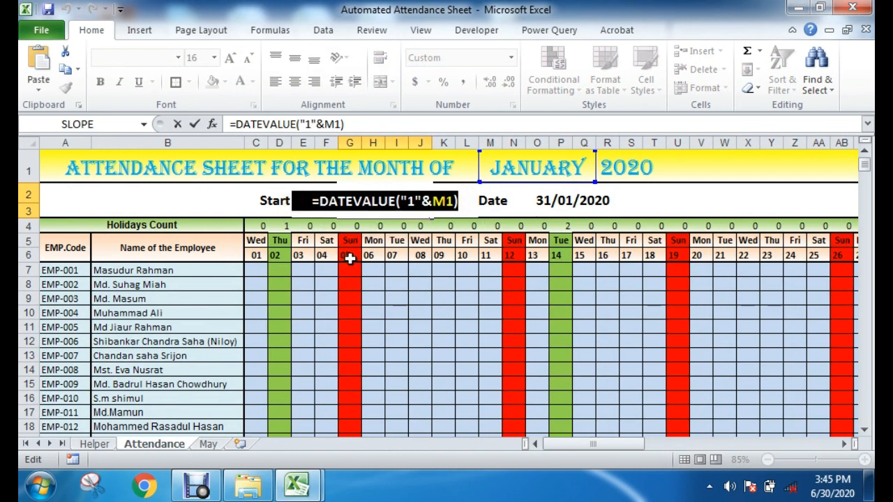
pyautogui.press('Escape')
pyautogui.click(558, 200)
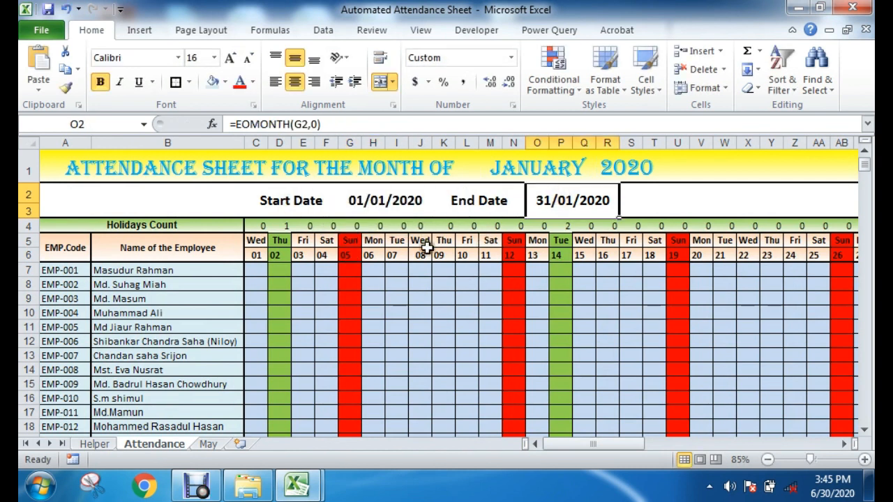
pyautogui.click(394, 313)
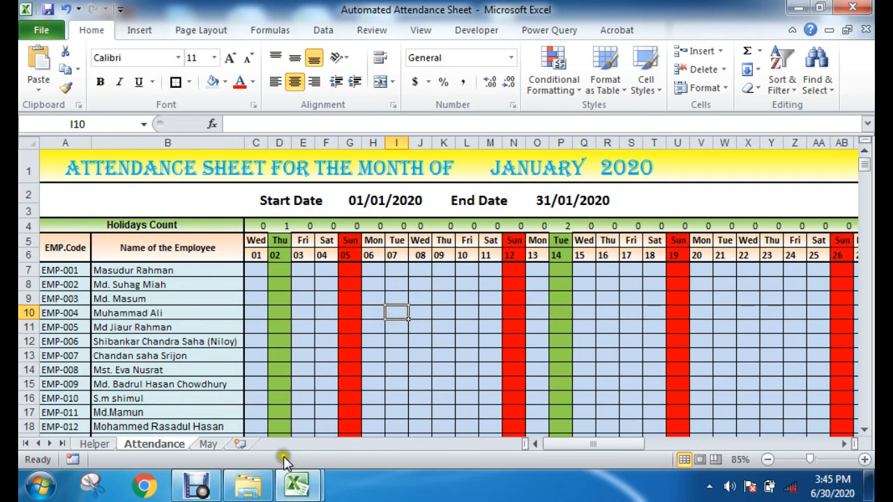
pyautogui.moveTo(286, 487)
pyautogui.click(232, 377)
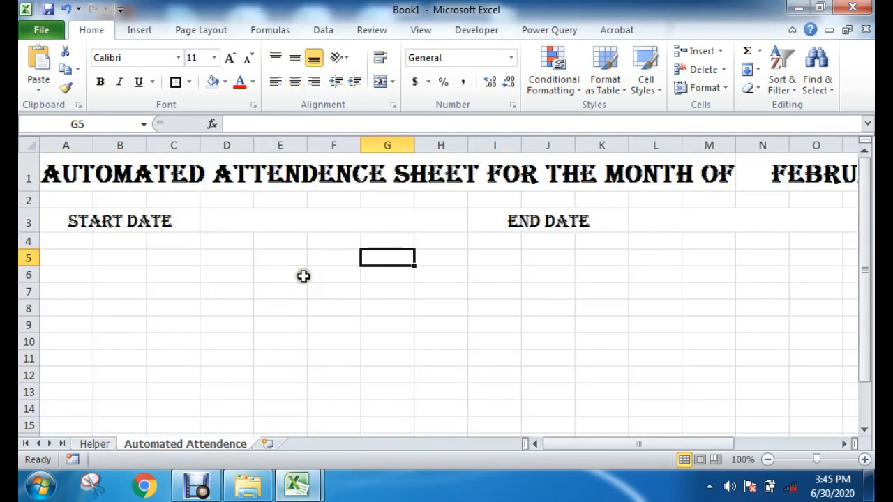
# Step: Paste the copied Start Date formula into merged cell D3 and remove its argument, leaving only =DATEVALUE
pyautogui.doubleClick(281, 221)
pyautogui.hotkey('ctrl', 'v')
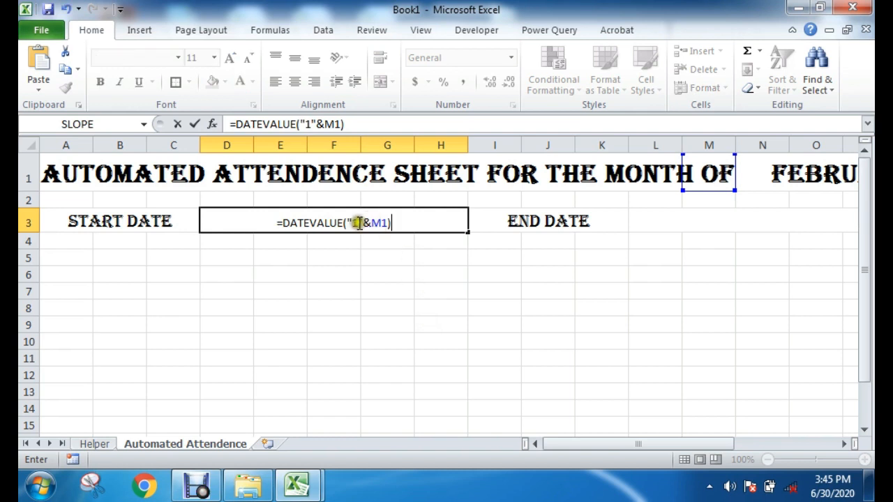
pyautogui.moveTo(343, 223); pyautogui.dragTo(489, 223)
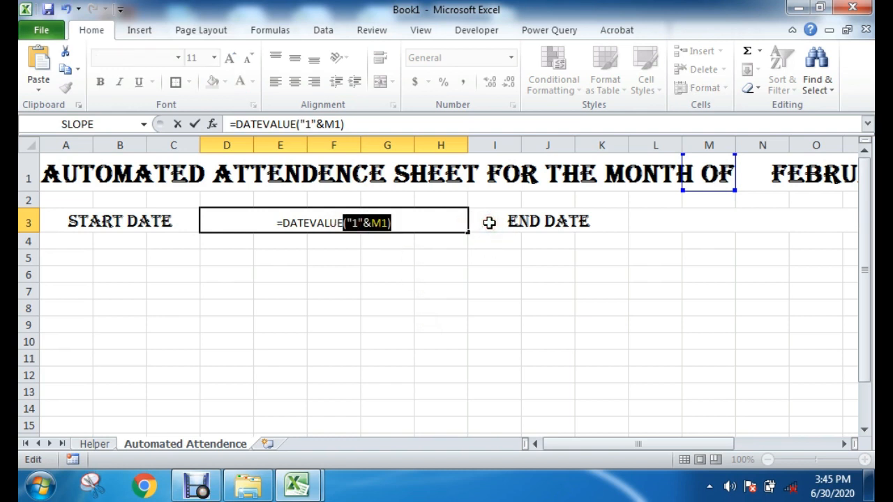
pyautogui.press('BackSpace')
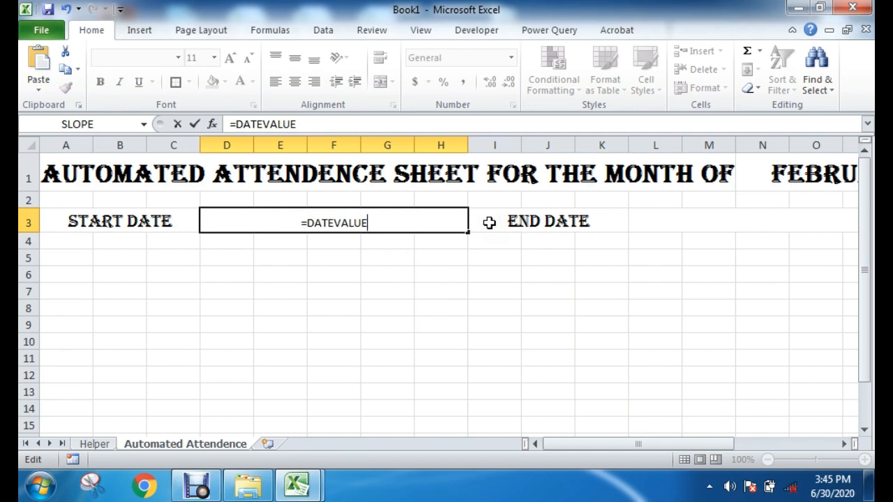
# Step: Complete the start date formula in D3 as =DATEVALUE("1"&N1), referencing the month cell in the title
pyautogui.write('(')
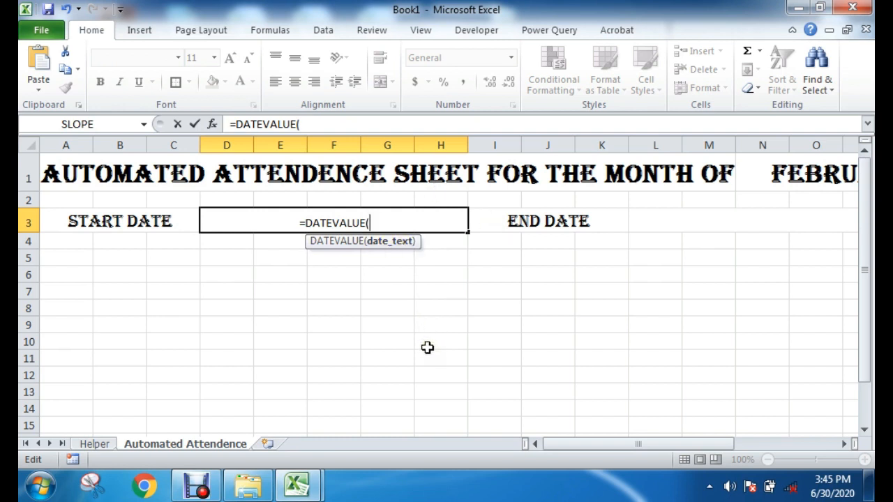
pyautogui.write('"1')
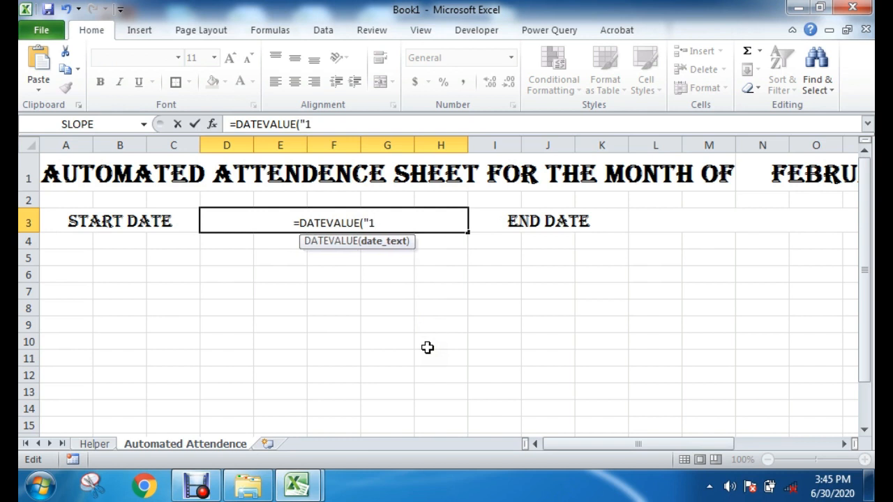
pyautogui.write('"')
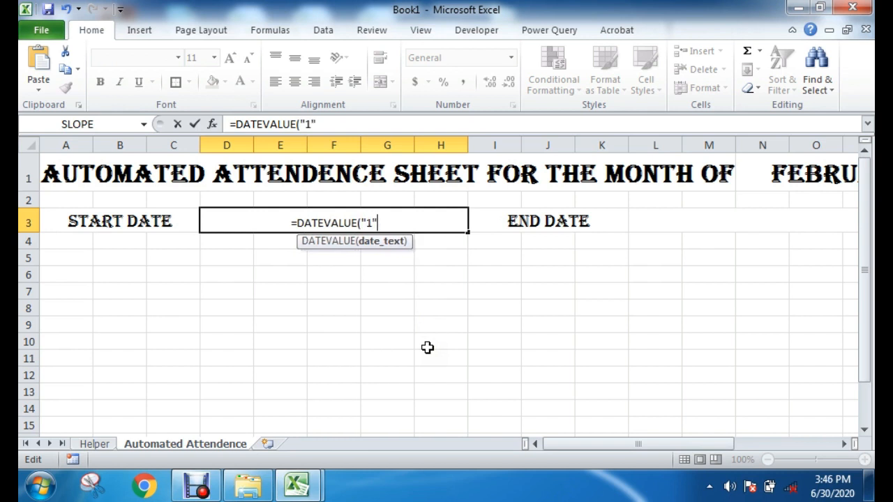
pyautogui.write('&')
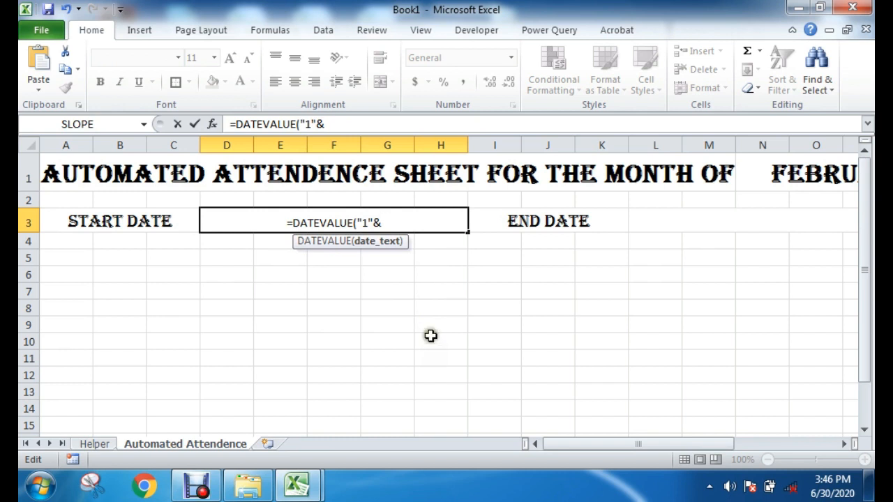
pyautogui.moveTo(625, 444); pyautogui.dragTo(638, 442)
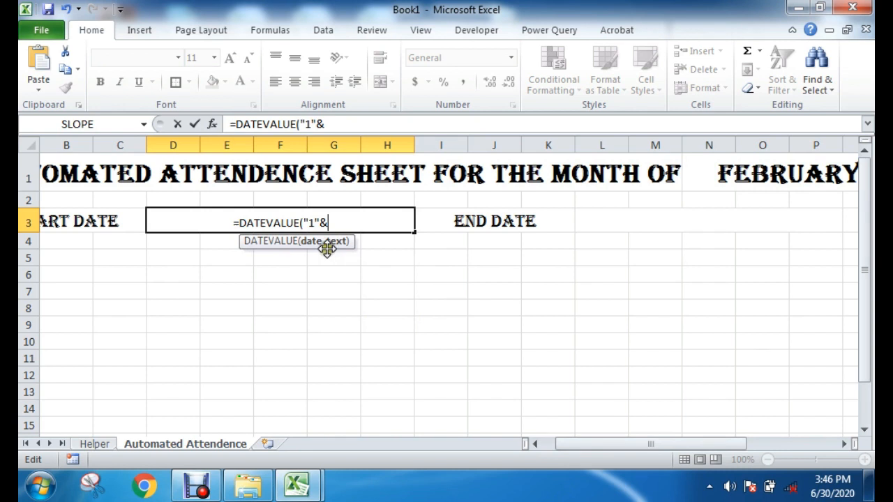
pyautogui.click(745, 172)
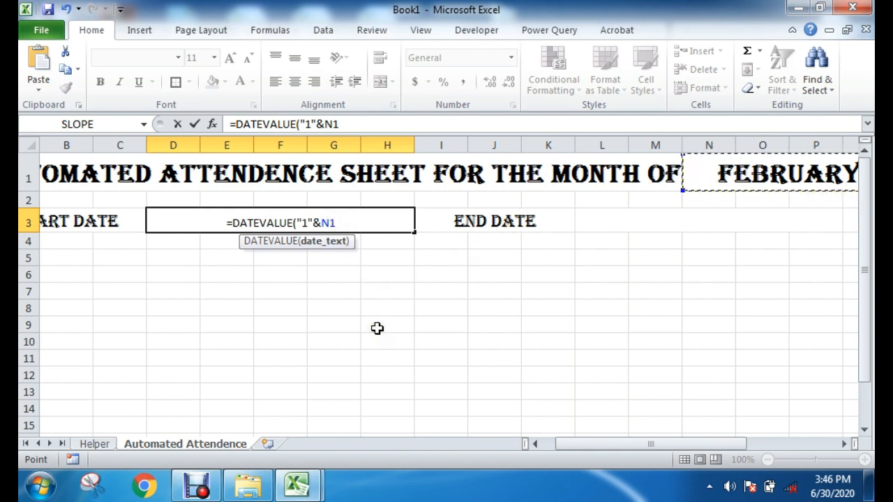
pyautogui.write(')')
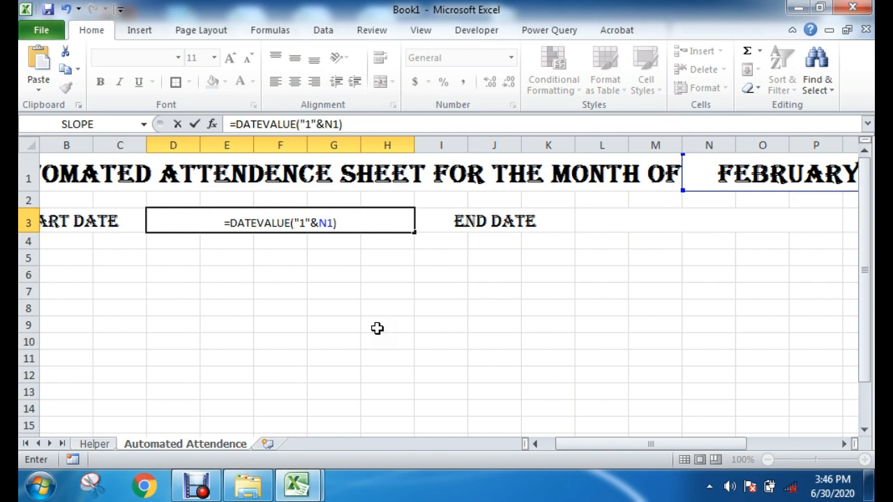
pyautogui.press('Return')
pyautogui.click(376, 328)
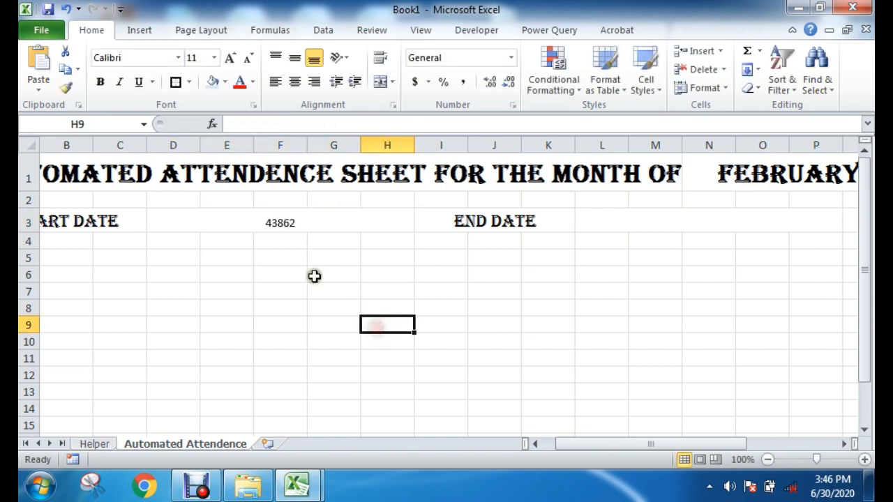
# Step: Format the start date cell D3 as a date of the type March 14, 2001 with the English (U.S.) locale
pyautogui.click(267, 223)
pyautogui.click(297, 311)
pyautogui.click(282, 229)
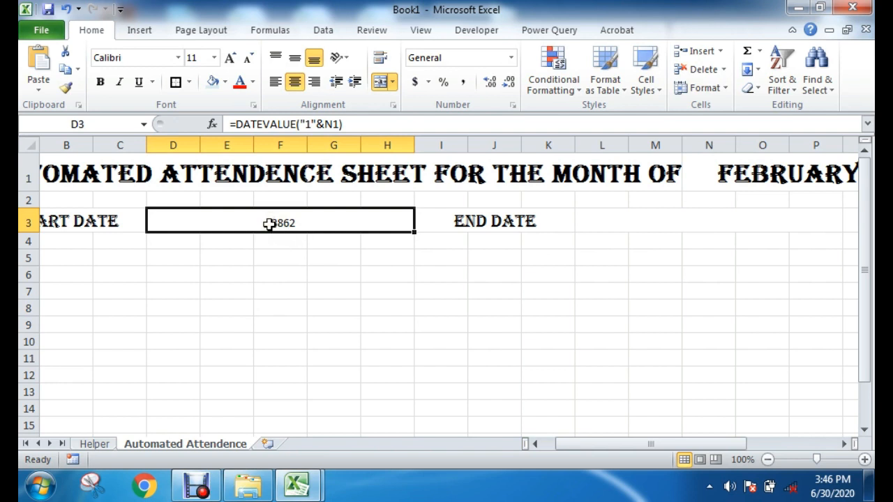
pyautogui.rightClick(233, 220)
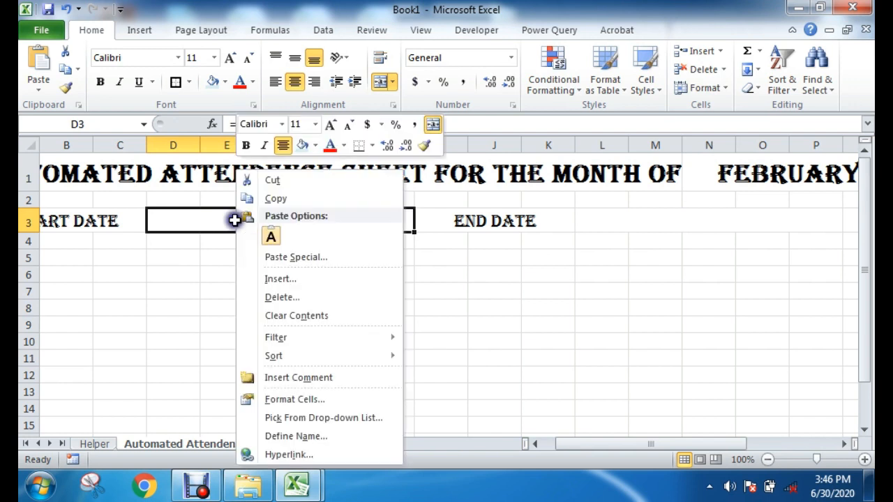
pyautogui.click(307, 403)
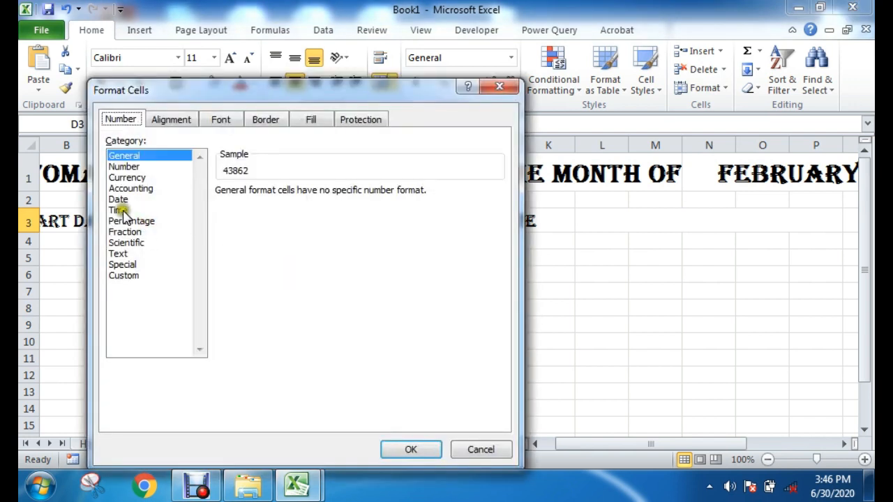
pyautogui.click(117, 200)
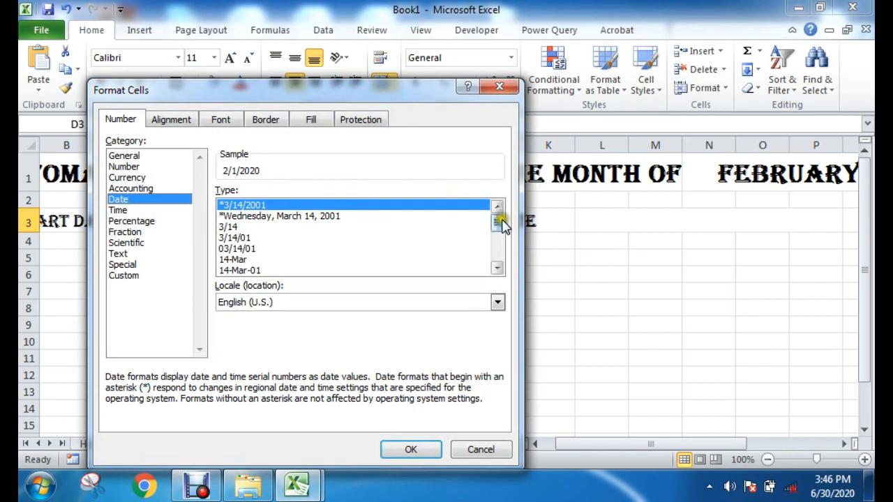
pyautogui.moveTo(500, 221); pyautogui.dragTo(500, 242)
pyautogui.click(256, 249)
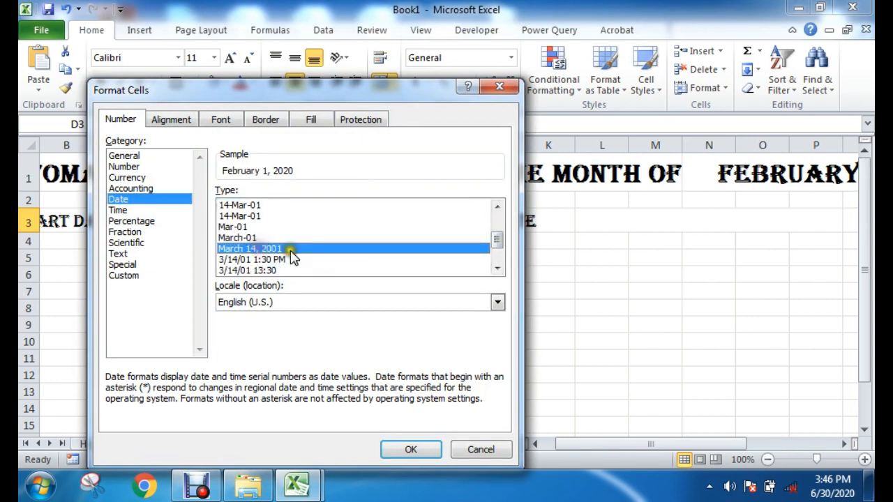
pyautogui.click(411, 449)
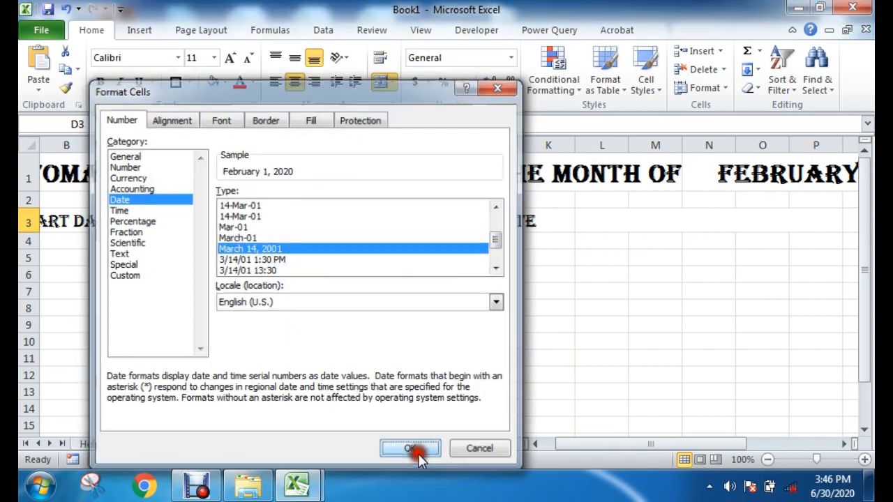
pyautogui.click(330, 309)
# Step: Set the start date value in D3 to 16 pt Algerian
pyautogui.click(300, 224)
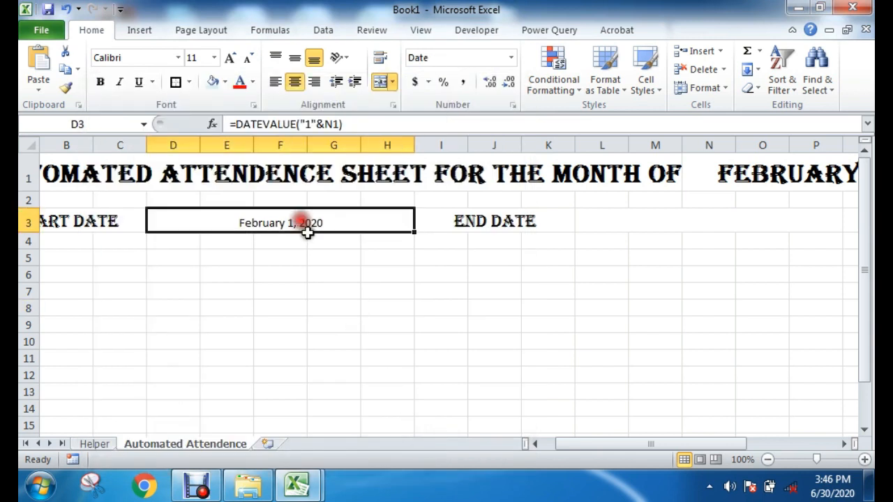
pyautogui.click(230, 58)
pyautogui.click(231, 58)
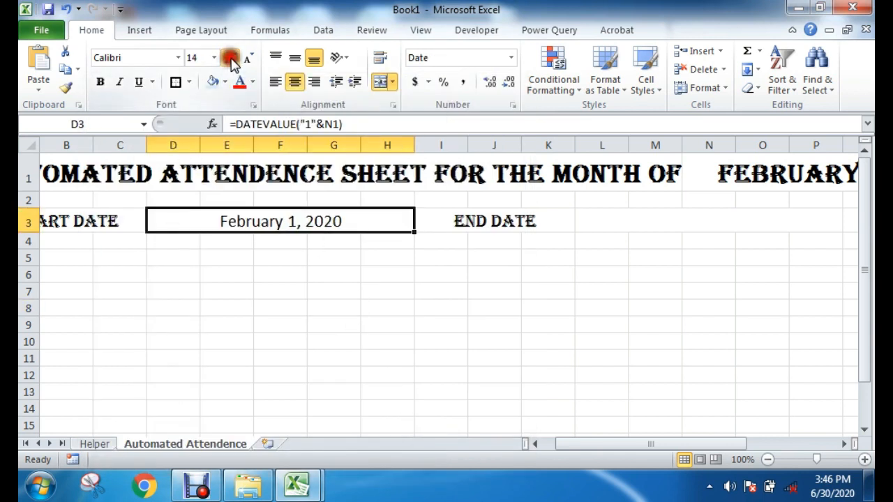
pyautogui.click(178, 58)
pyautogui.click(150, 213)
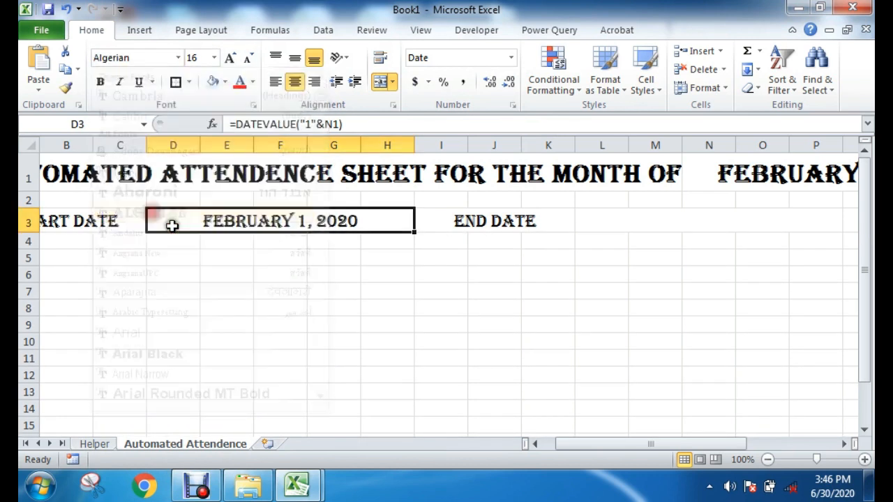
pyautogui.click(370, 277)
pyautogui.click(265, 235)
# Step: Set the month in title cell N1 to January to test the start date formula
pyautogui.click(727, 179)
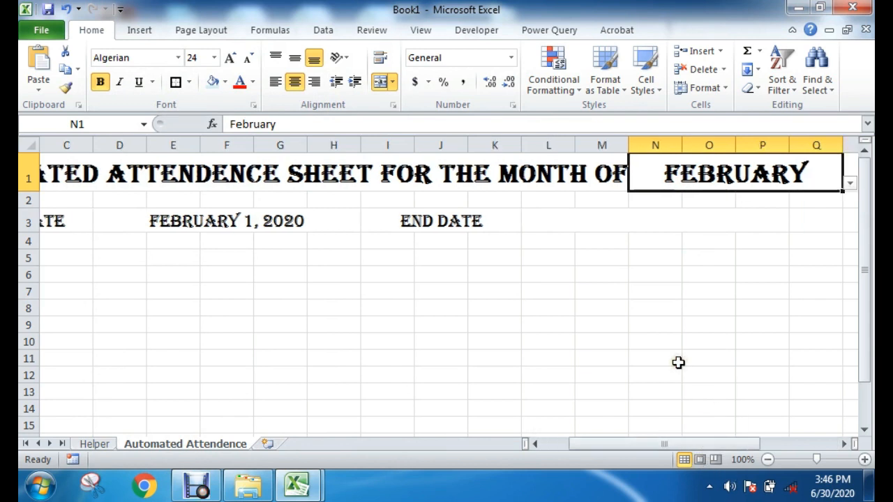
pyautogui.keyDown('ctrl'); pyautogui.scroll(-1, 675, 359); pyautogui.keyUp('ctrl')
pyautogui.click(812, 174)
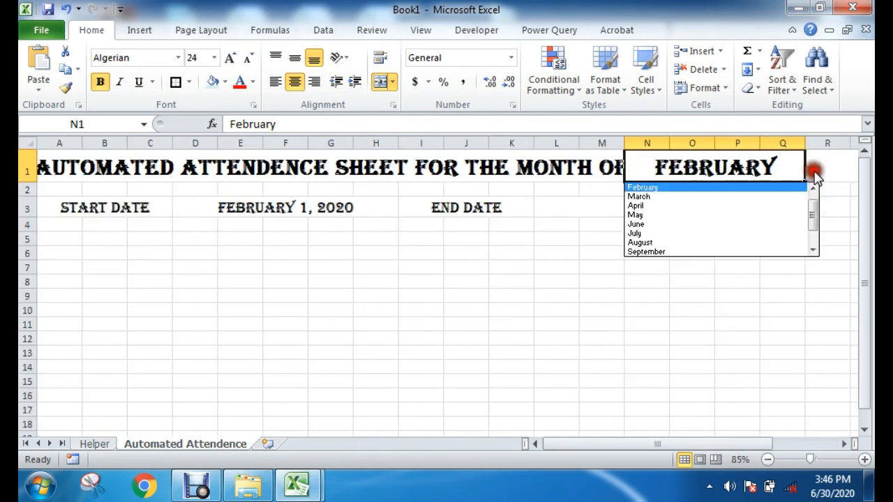
pyautogui.click(661, 194)
pyautogui.click(812, 174)
pyautogui.scroll(1, 816, 222)
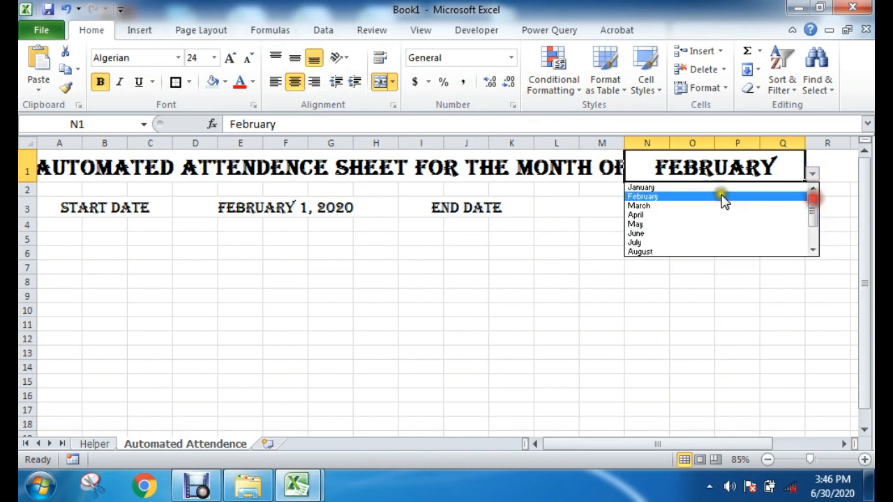
pyautogui.click(659, 188)
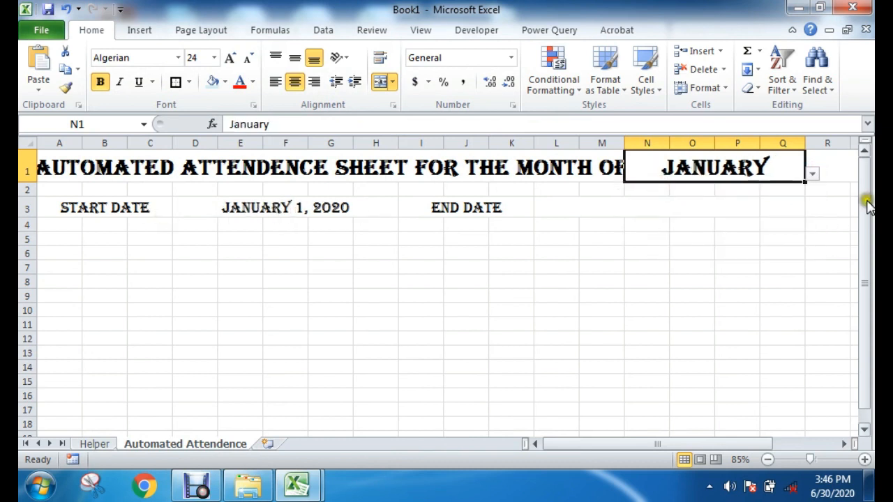
# Step: Test the start date with April, and leave the month in cell N1 set to September
pyautogui.click(812, 174)
pyautogui.click(661, 214)
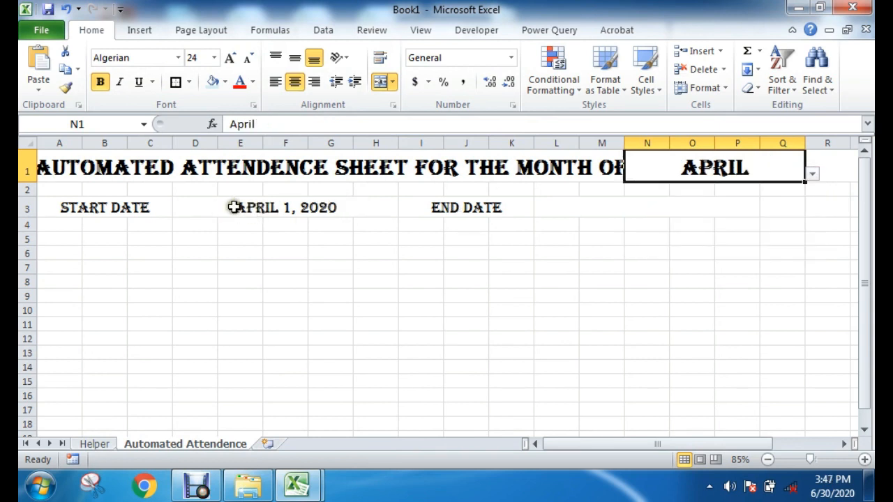
pyautogui.click(813, 174)
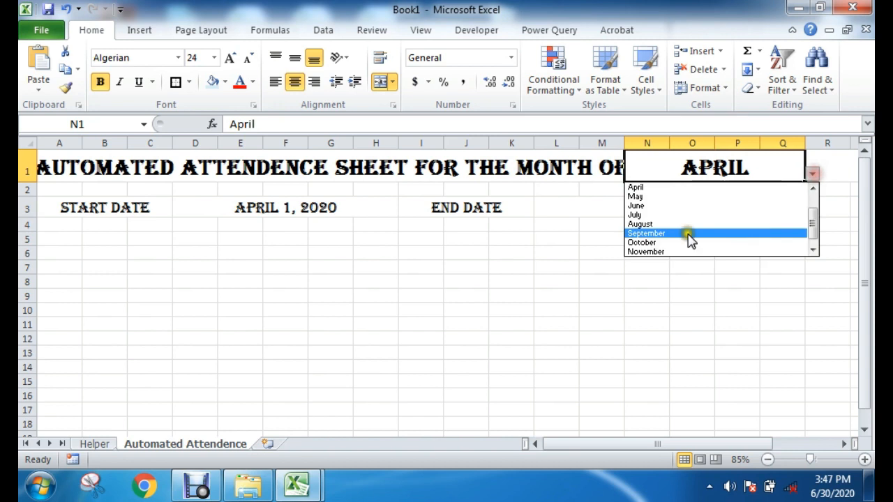
pyautogui.click(682, 232)
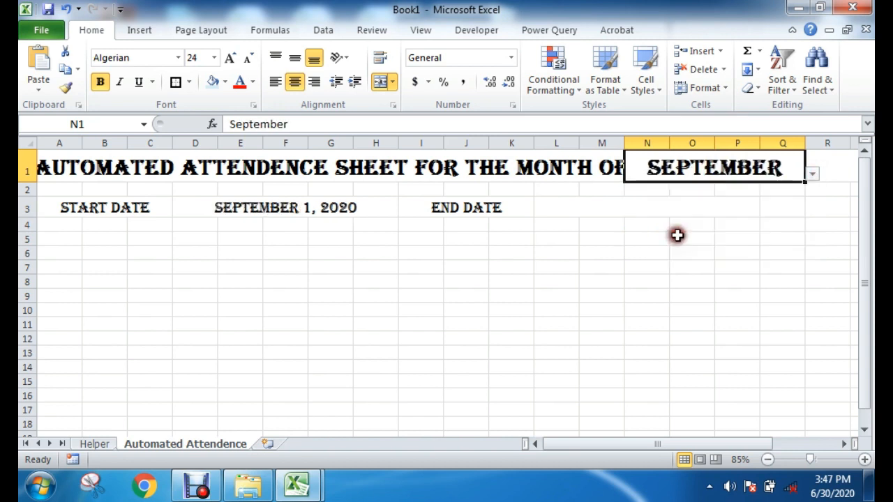
# Step: Switch to the Automated Attendance Sheet workbook and examine the End Date formula in O2 and the title's year formula in R1
pyautogui.click(609, 209)
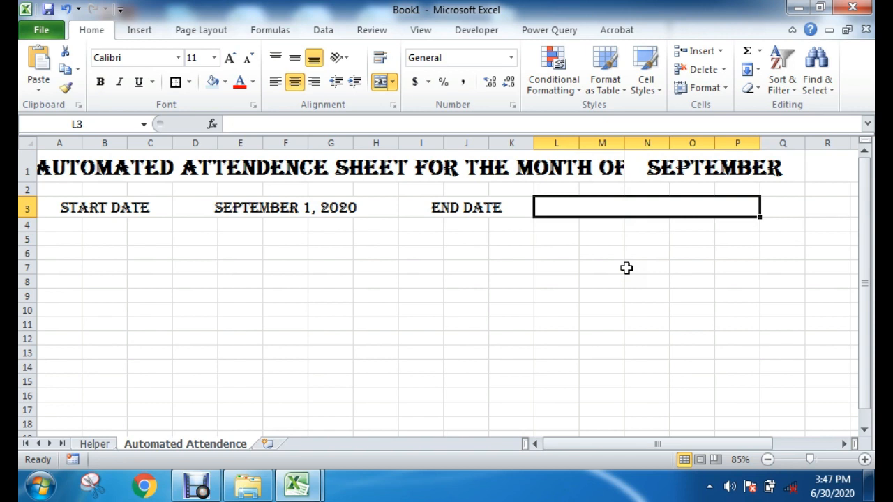
pyautogui.moveTo(296, 488)
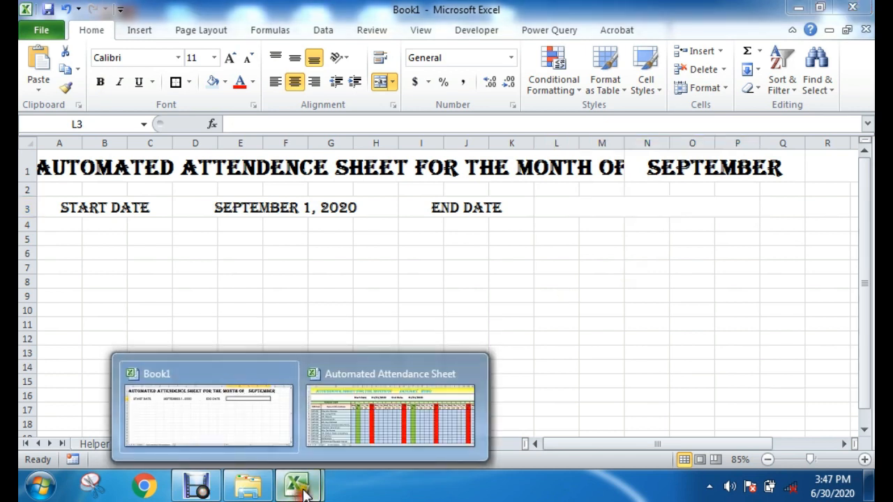
pyautogui.click(384, 412)
pyautogui.click(532, 201)
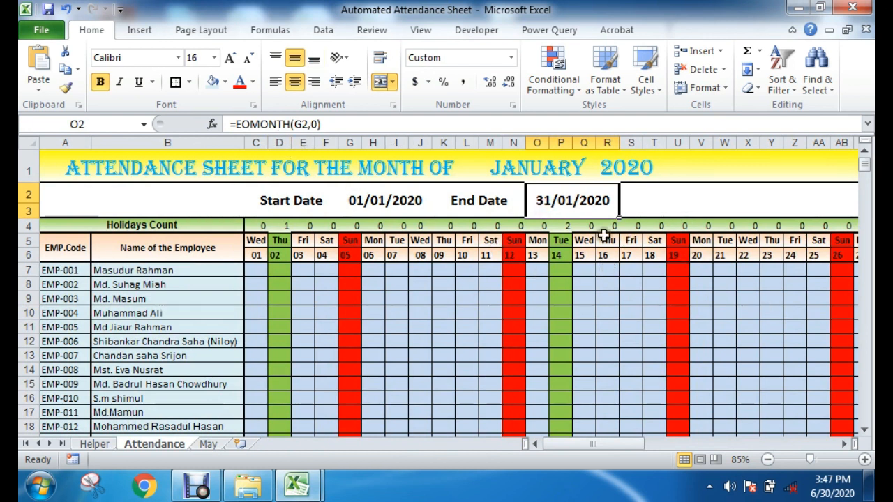
pyautogui.doubleClick(580, 189)
pyautogui.press('Escape')
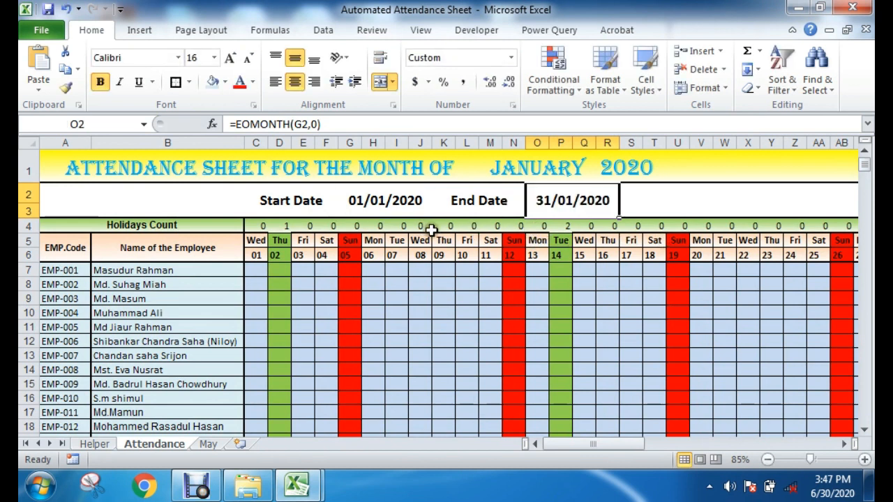
pyautogui.click(285, 125)
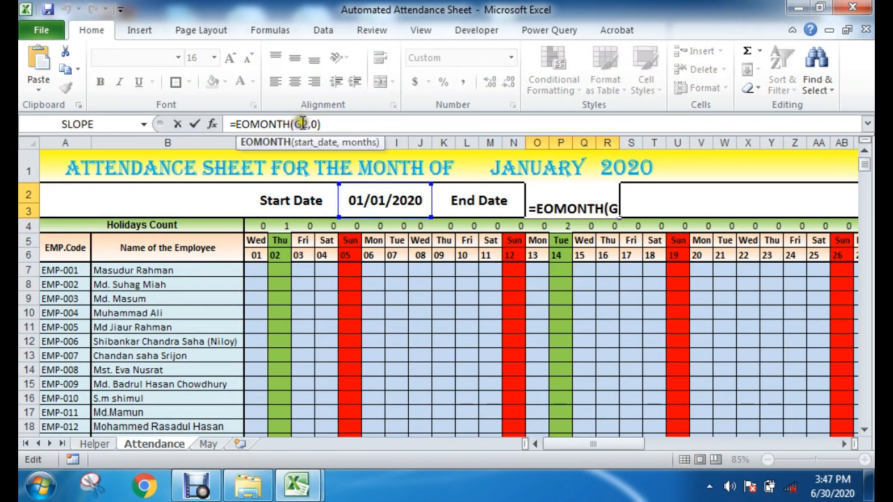
pyautogui.hotkey('ctrl', 'Return')
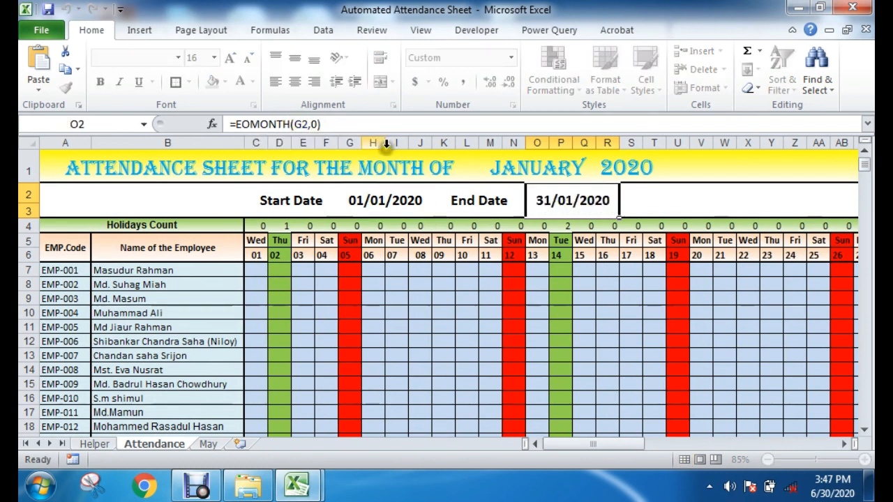
pyautogui.click(757, 213)
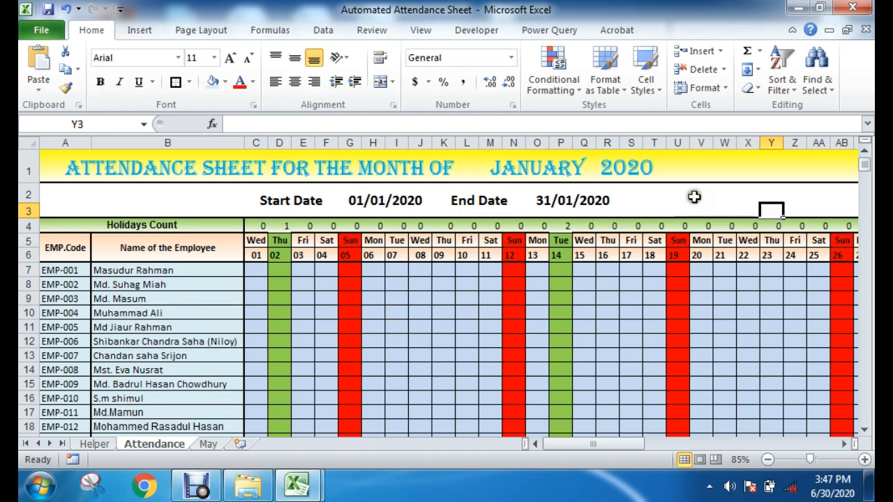
pyautogui.click(632, 169)
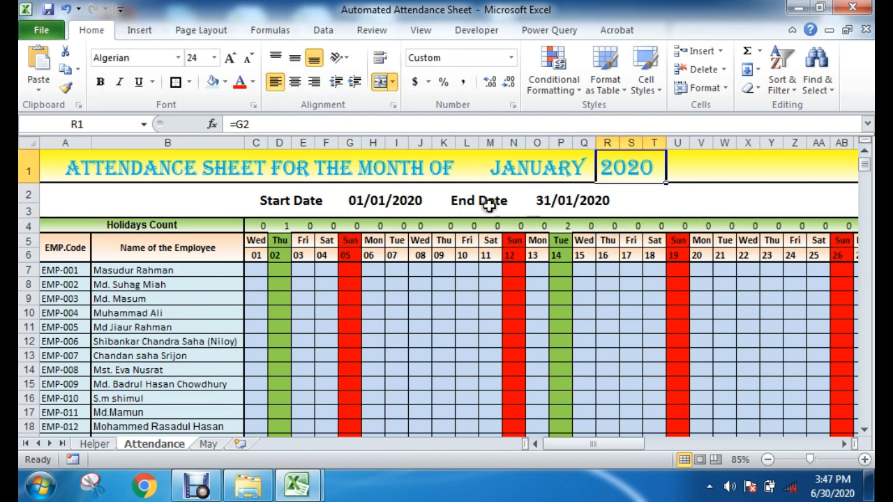
# Step: Test the End Date formula in O2 of the reference sheet with February, and leave the month in M1 set to May
pyautogui.moveTo(466, 204); pyautogui.dragTo(608, 208)
pyautogui.click(608, 203)
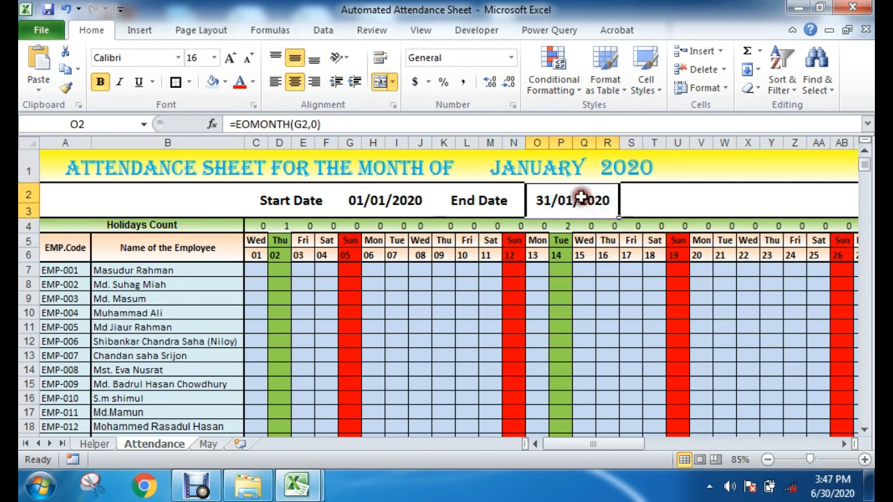
pyautogui.click(579, 174)
pyautogui.click(602, 175)
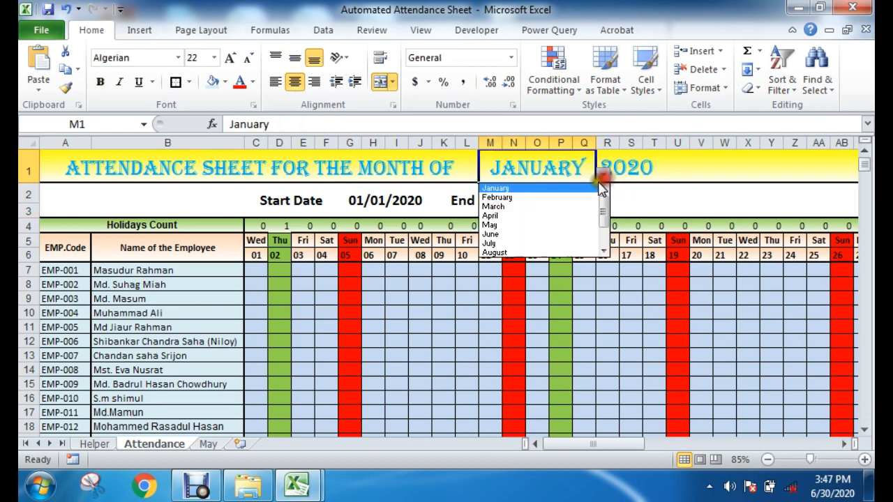
pyautogui.click(537, 198)
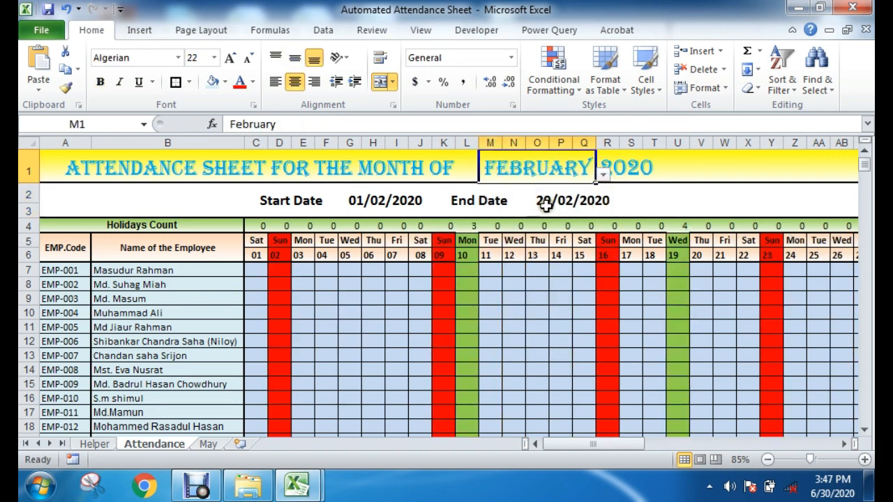
pyautogui.click(546, 202)
pyautogui.click(582, 169)
pyautogui.click(603, 175)
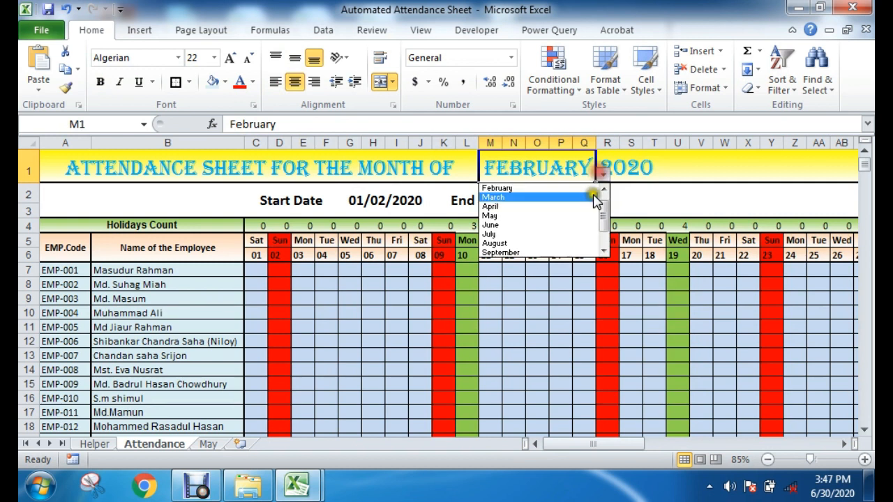
pyautogui.click(524, 216)
pyautogui.click(578, 204)
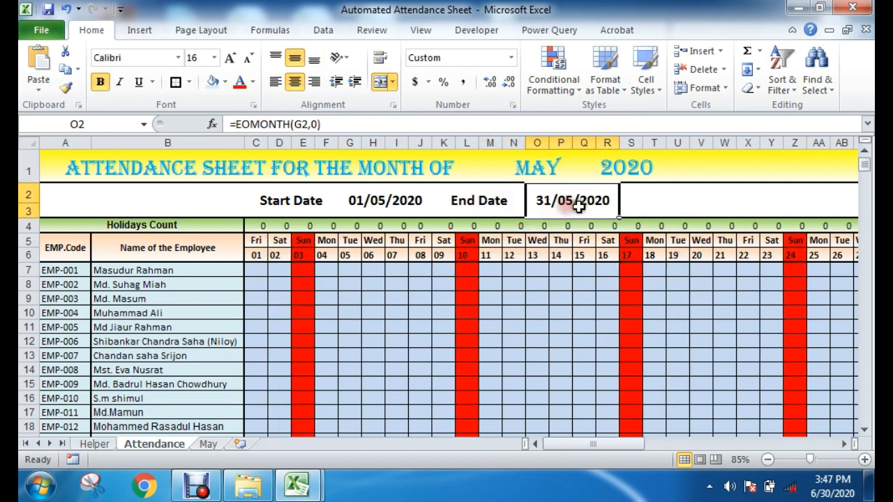
pyautogui.click(673, 197)
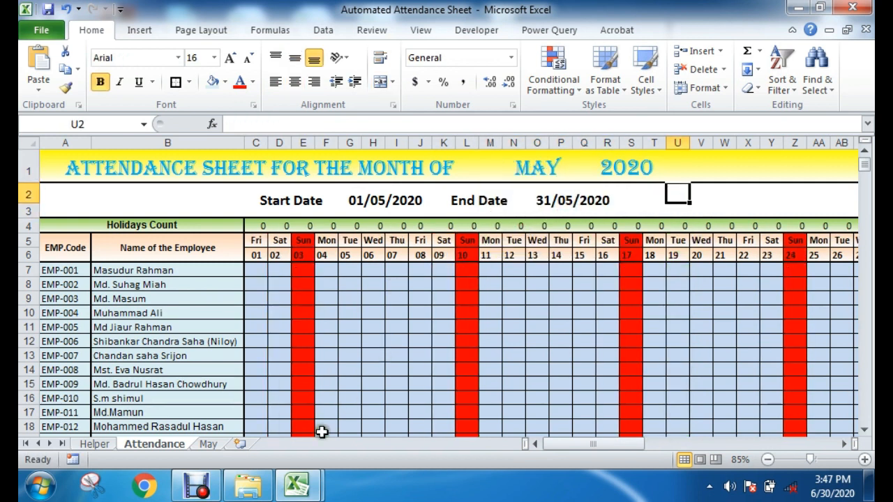
# Step: Switch to the Book1 workbook and begin an EOMONTH formula in the end date cell L3
pyautogui.moveTo(306, 481)
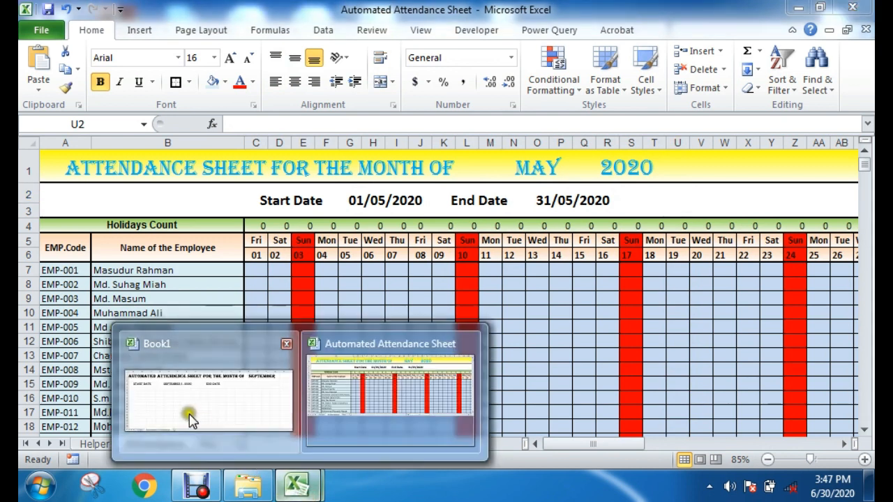
pyautogui.click(191, 420)
pyautogui.click(602, 339)
pyautogui.click(561, 191)
pyautogui.click(567, 205)
pyautogui.write('=')
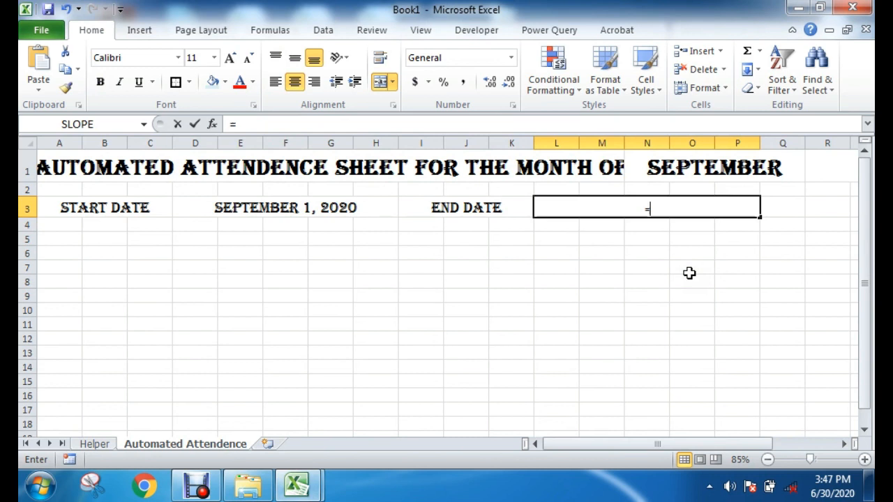
pyautogui.write('EO')
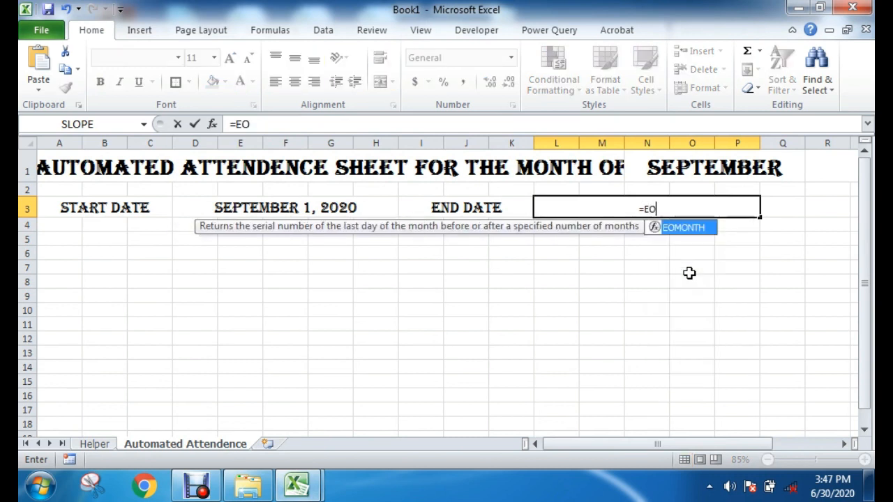
pyautogui.doubleClick(671, 229)
pyautogui.doubleClick(670, 229)
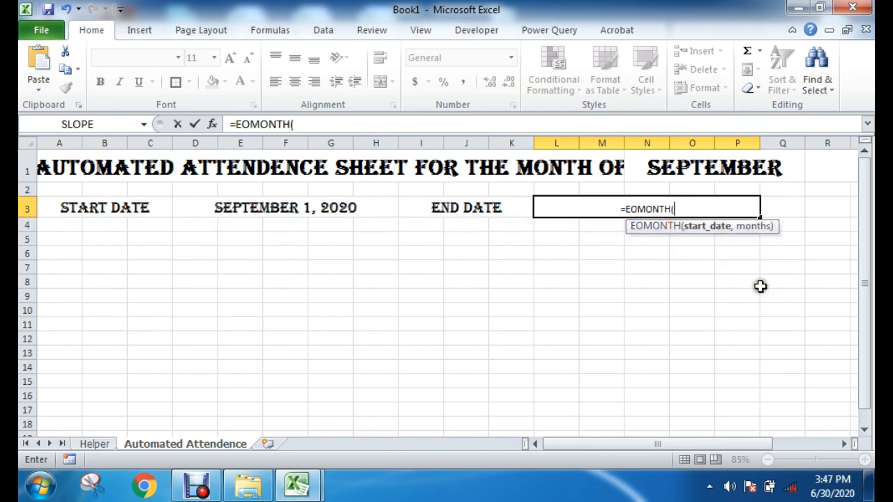
# Step: Complete the EOMONTH formula in L3 with D3 as the start date and 0 as the months argument
pyautogui.click(701, 227)
pyautogui.click(241, 209)
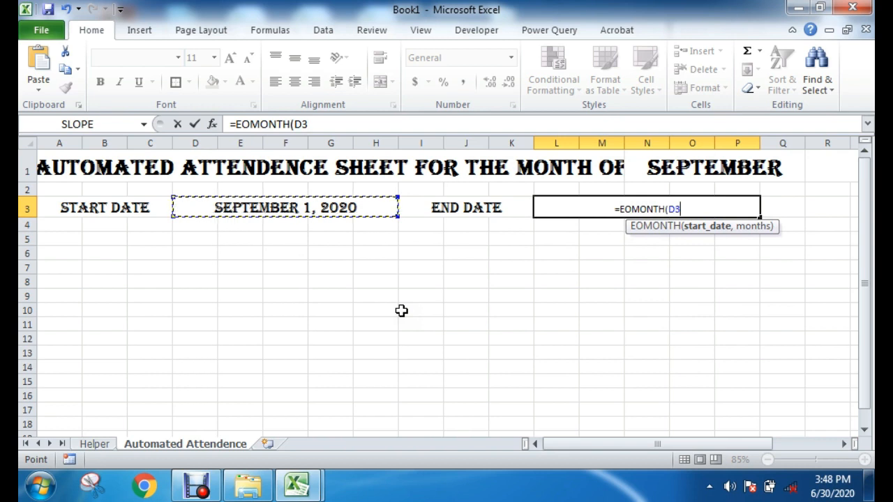
pyautogui.write(',')
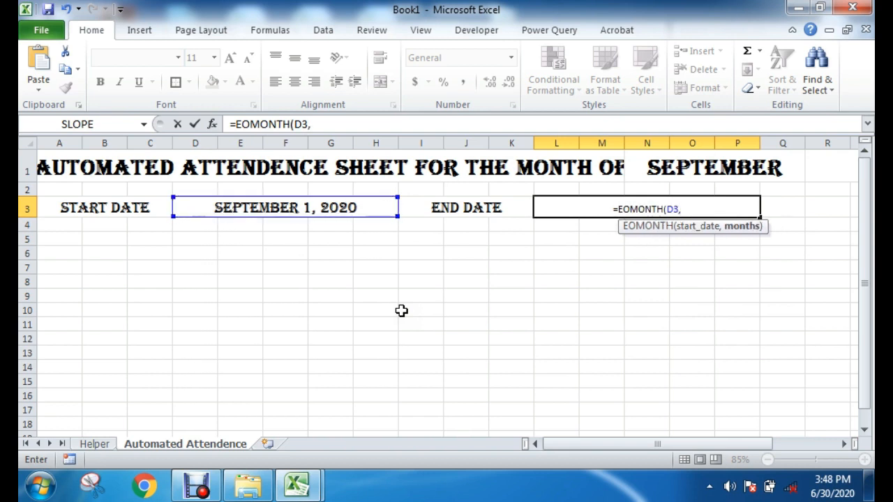
pyautogui.write('0')
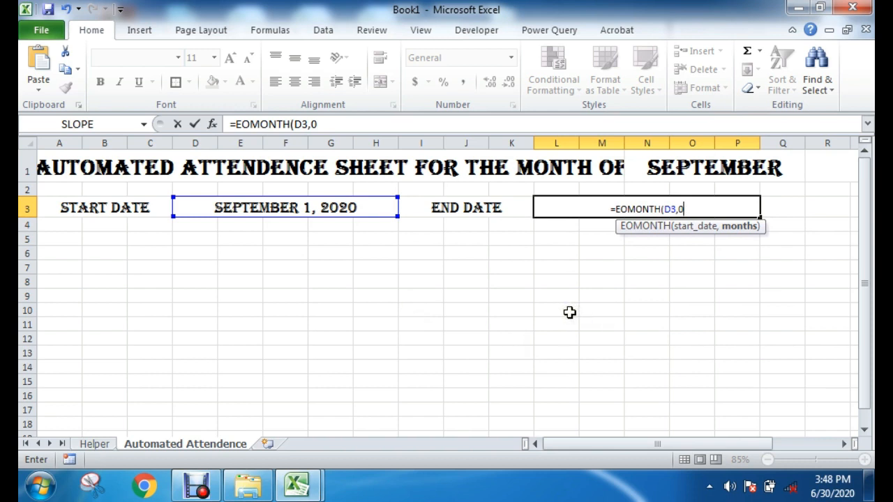
pyautogui.write(')')
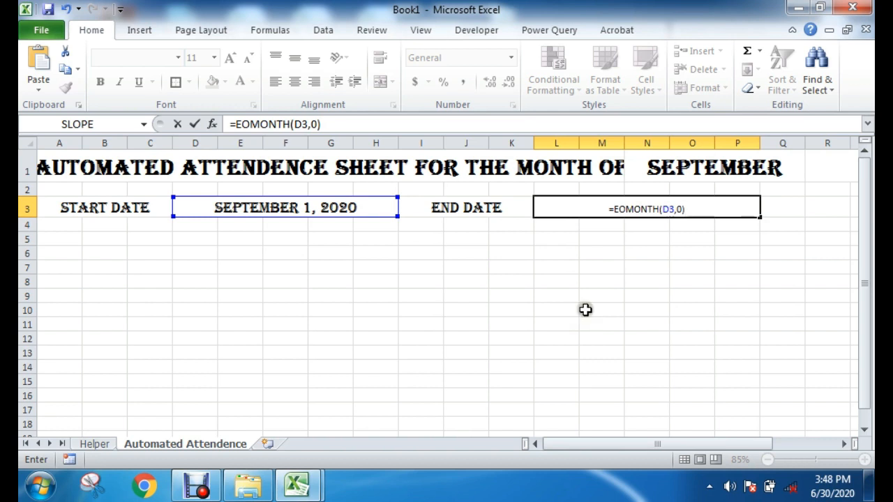
pyautogui.click(676, 207)
pyautogui.click(680, 208)
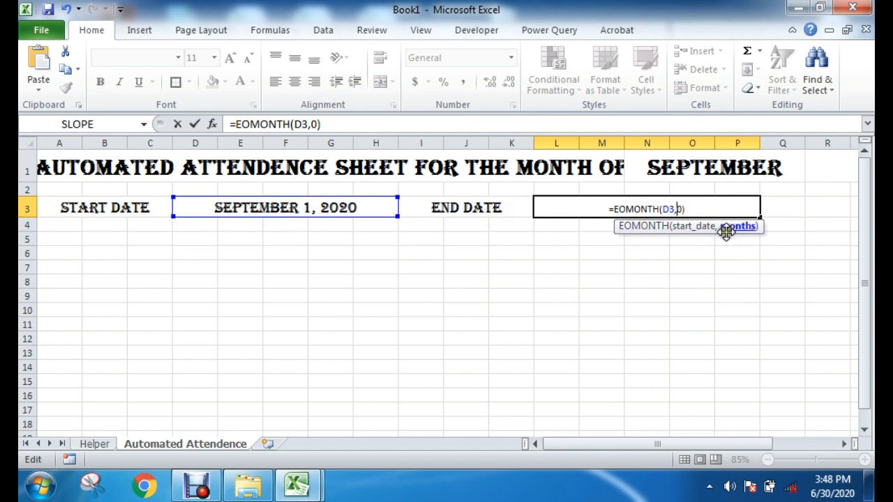
pyautogui.click(696, 209)
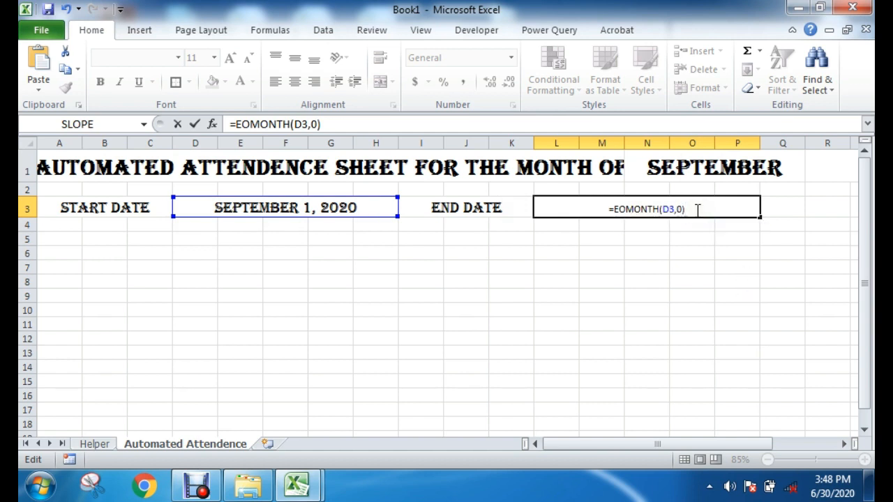
pyautogui.press('Return')
# Step: Format the end date in L3 as a date of the March 14, 2001 type
pyautogui.click(695, 208)
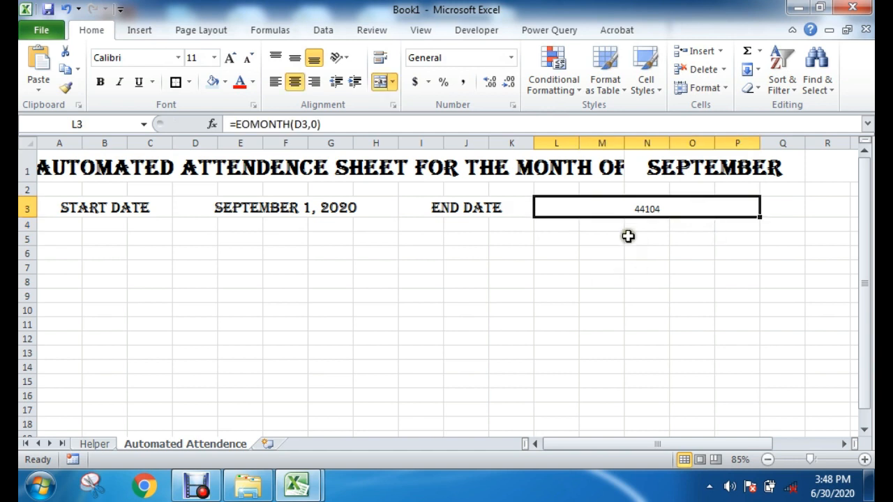
pyautogui.rightClick(650, 206)
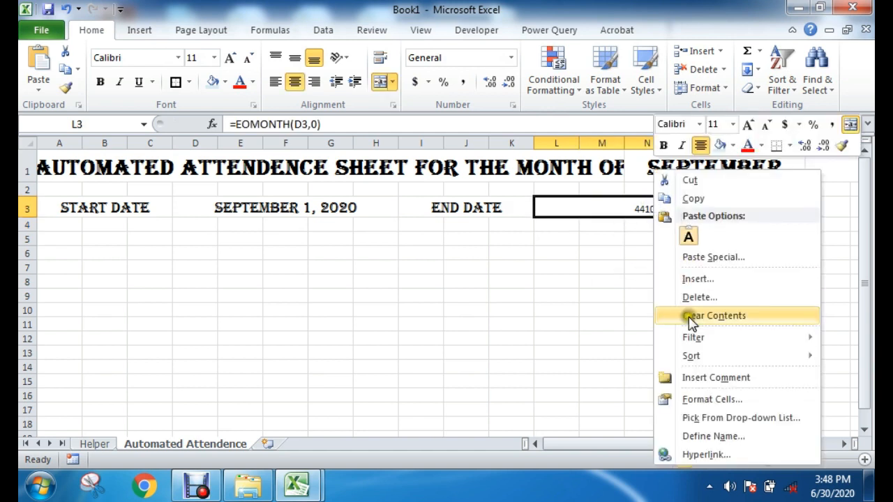
pyautogui.click(712, 400)
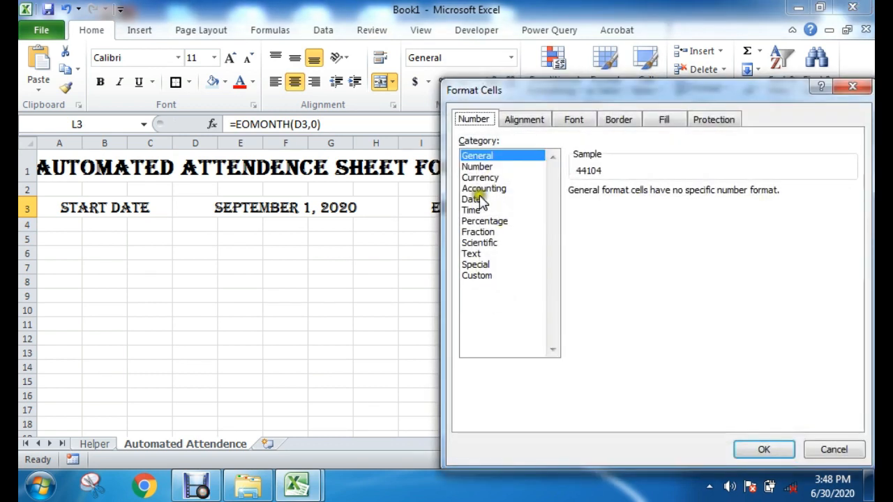
pyautogui.click(474, 199)
pyautogui.moveTo(849, 225); pyautogui.dragTo(850, 243)
pyautogui.click(636, 228)
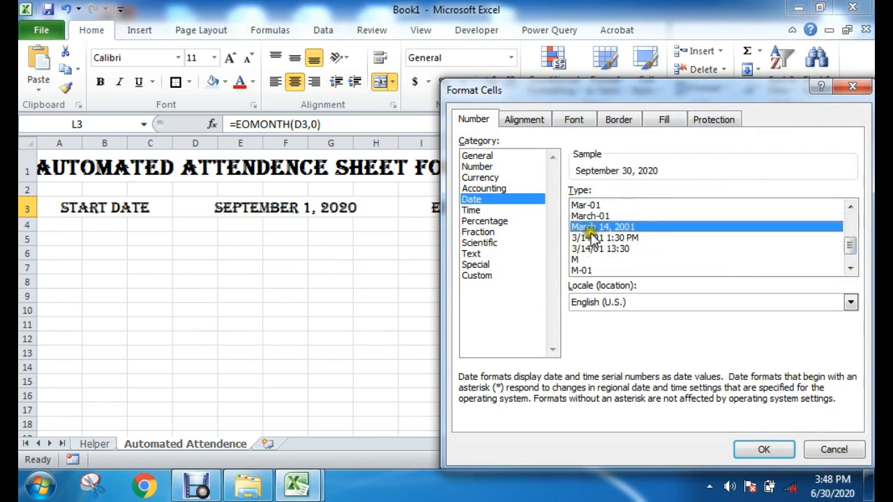
pyautogui.click(763, 449)
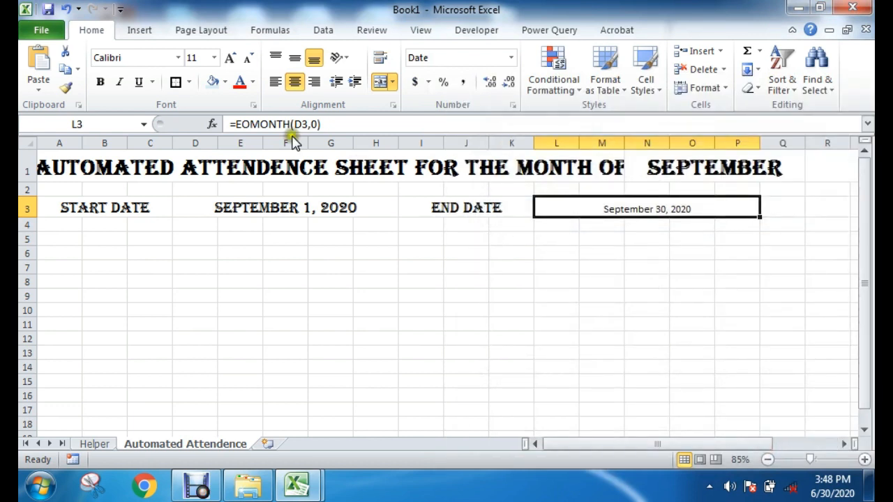
# Step: Set the end date value in L3 to 16 pt Algerian
pyautogui.click(229, 58)
pyautogui.click(230, 58)
pyautogui.click(230, 58)
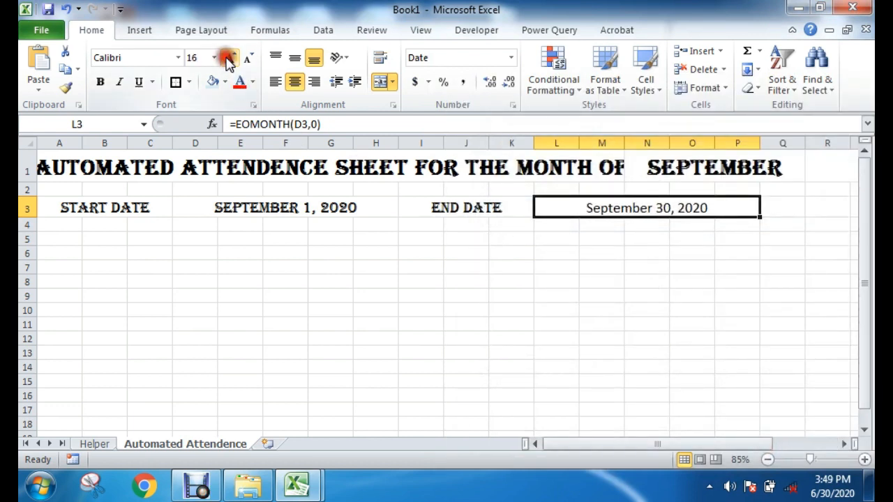
pyautogui.click(178, 58)
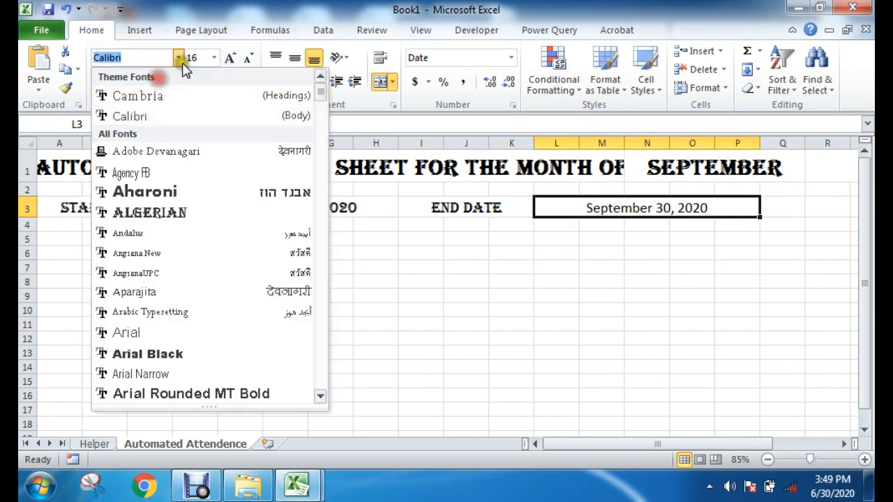
pyautogui.click(173, 212)
pyautogui.click(706, 283)
pyautogui.click(576, 281)
# Step: Review the formulas behind the end date in L3 and the start date in D3
pyautogui.click(611, 208)
pyautogui.click(717, 278)
pyautogui.click(694, 227)
pyautogui.click(612, 208)
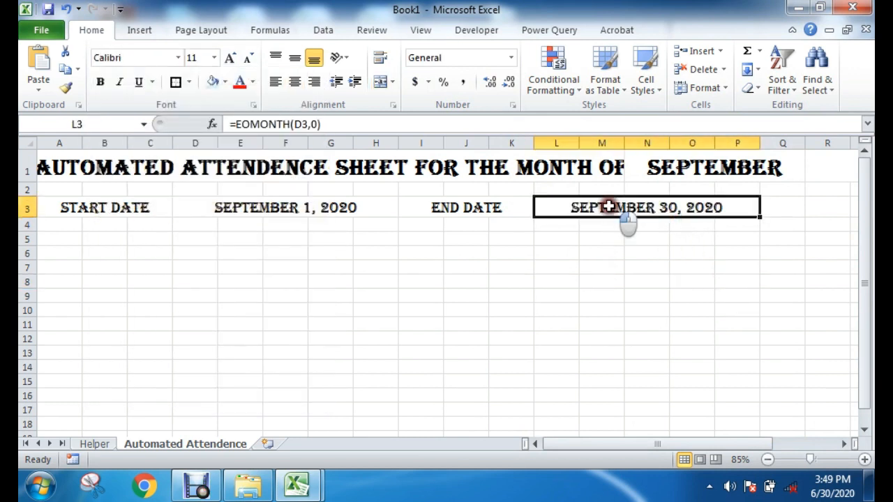
pyautogui.click(279, 210)
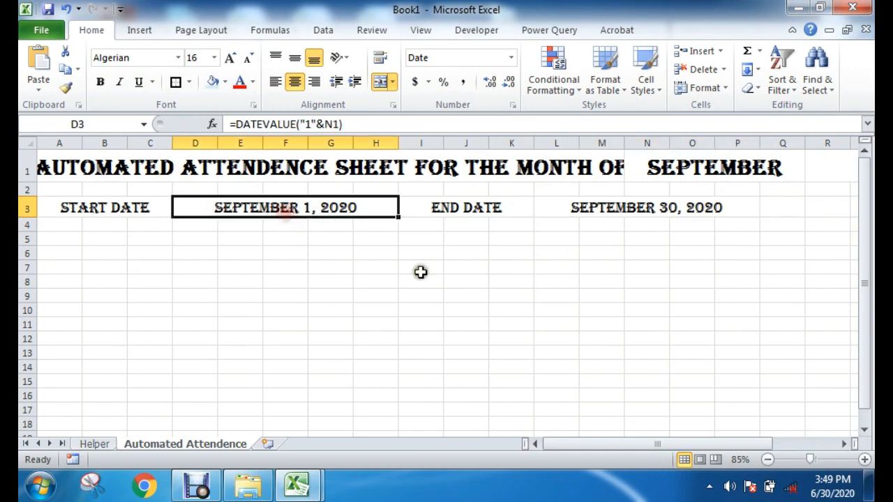
pyautogui.click(578, 281)
# Step: Set the month in title cell N1 to January to test the end date formula
pyautogui.click(685, 178)
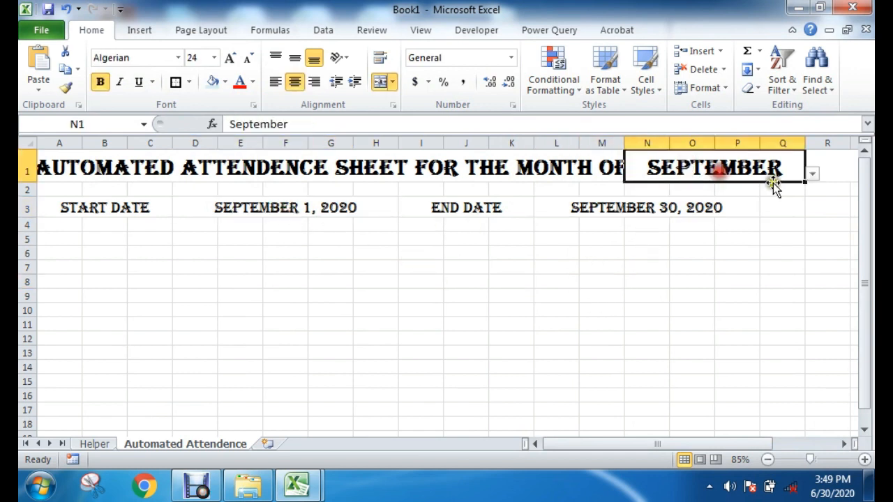
pyautogui.click(812, 173)
pyautogui.moveTo(815, 231); pyautogui.dragTo(797, 193)
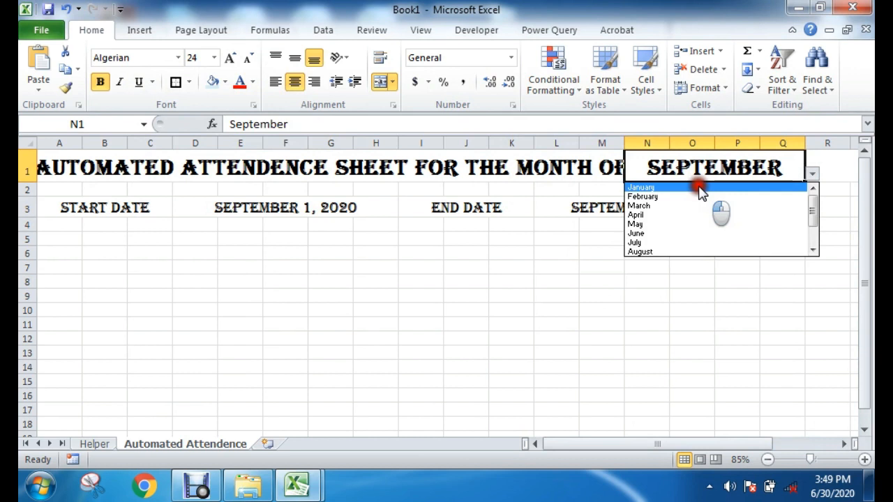
pyautogui.click(645, 187)
pyautogui.click(639, 205)
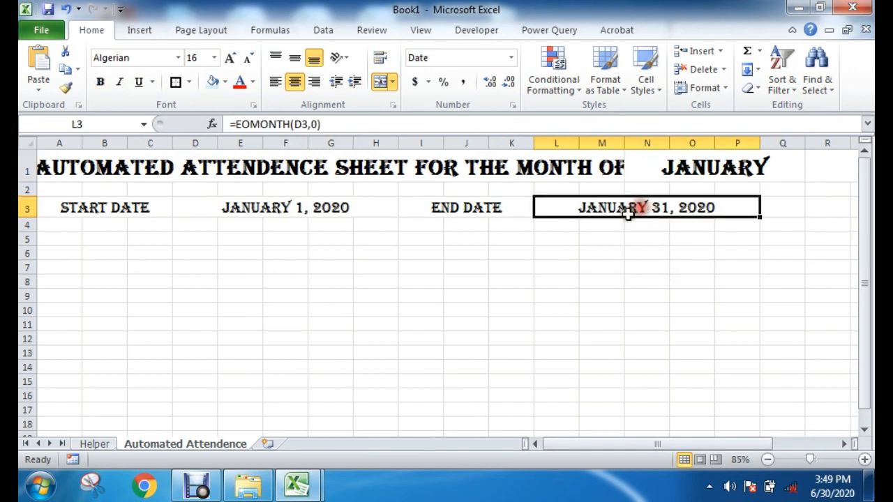
# Step: Set the month in title cell N1 to February and check the start and end dates against it
pyautogui.click(787, 171)
pyautogui.click(812, 174)
pyautogui.click(691, 196)
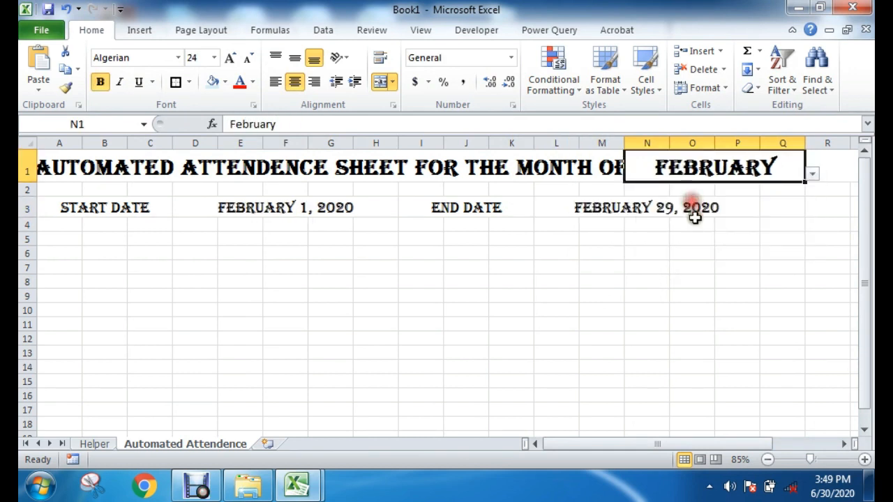
pyautogui.click(656, 216)
pyautogui.click(649, 251)
pyautogui.click(643, 207)
pyautogui.click(274, 208)
pyautogui.click(659, 192)
pyautogui.click(659, 207)
pyautogui.click(710, 235)
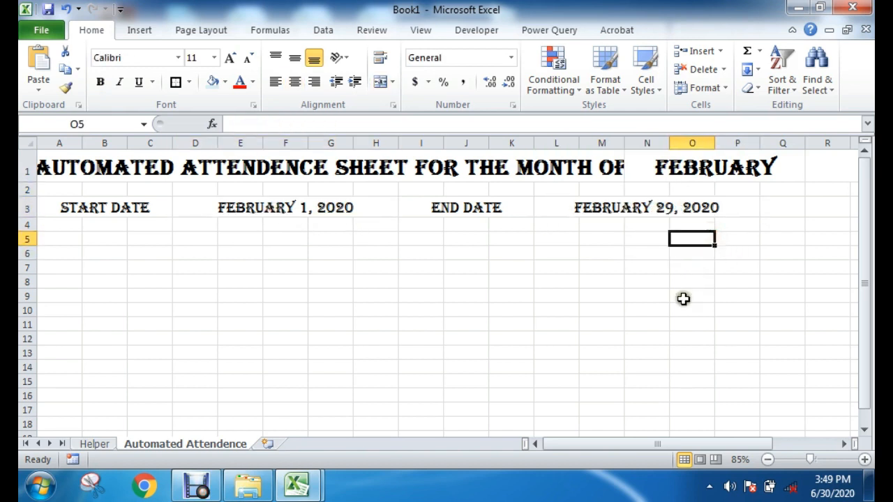
pyautogui.click(683, 298)
# Step: Enter the formula =$D$3 in title cell R1, linking it to the start date with an absolute reference
pyautogui.click(838, 169)
pyautogui.moveTo(729, 444); pyautogui.dragTo(758, 362)
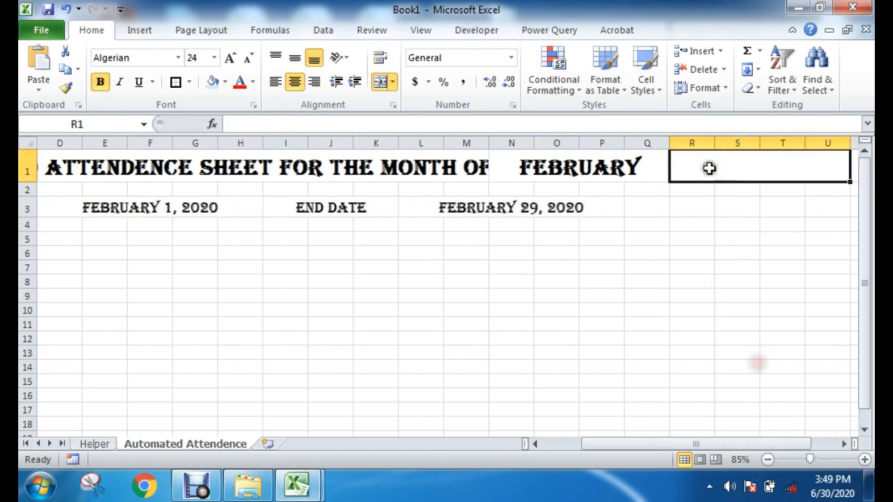
pyautogui.click(658, 296)
pyautogui.click(703, 172)
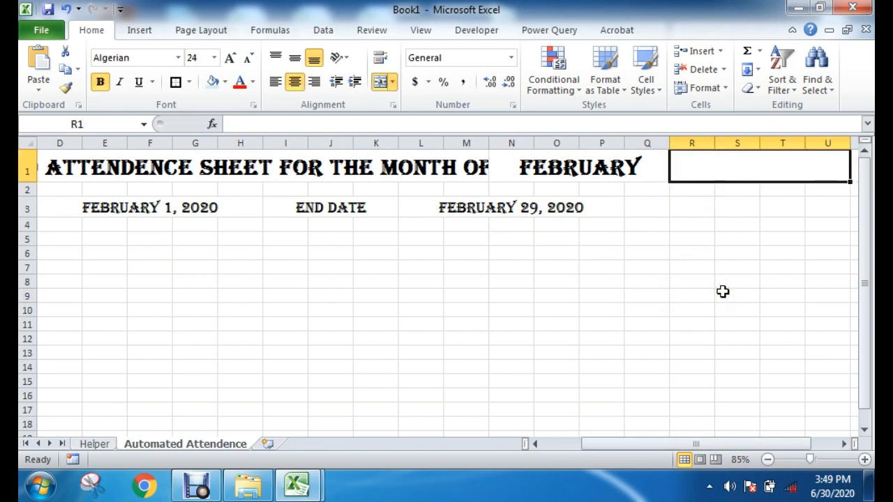
pyautogui.click(665, 272)
pyautogui.click(709, 162)
pyautogui.write('=')
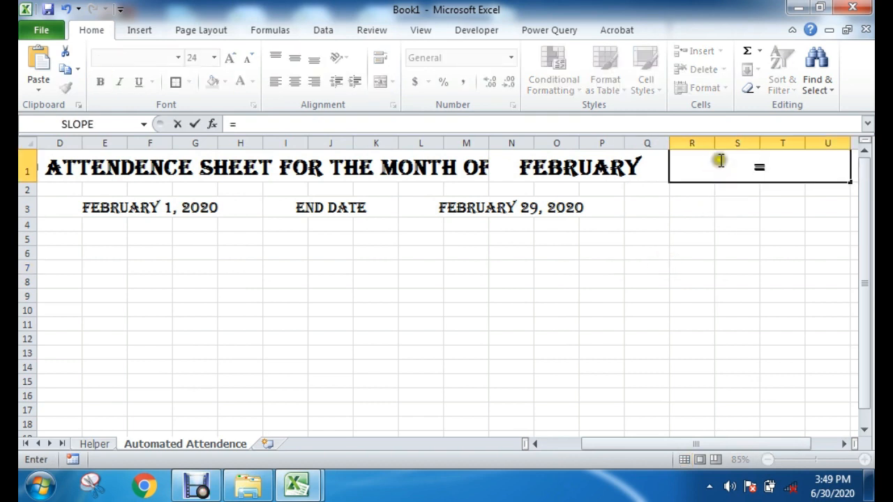
pyautogui.click(137, 205)
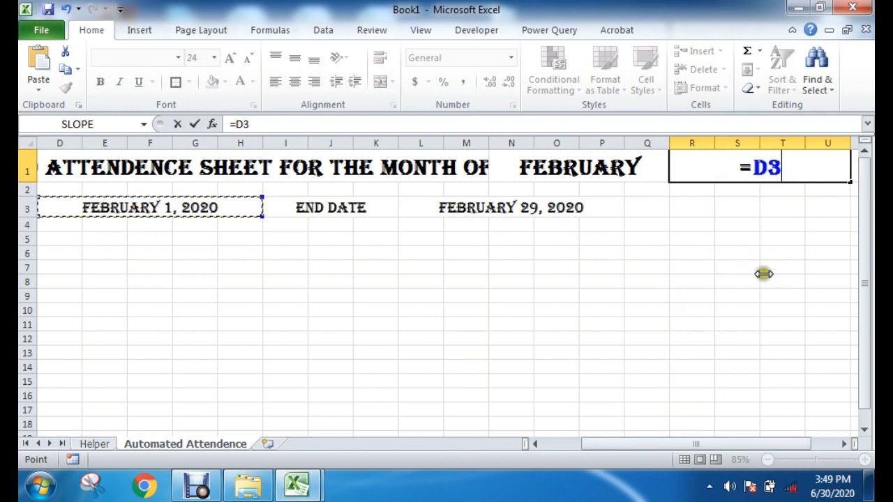
pyautogui.click(786, 171)
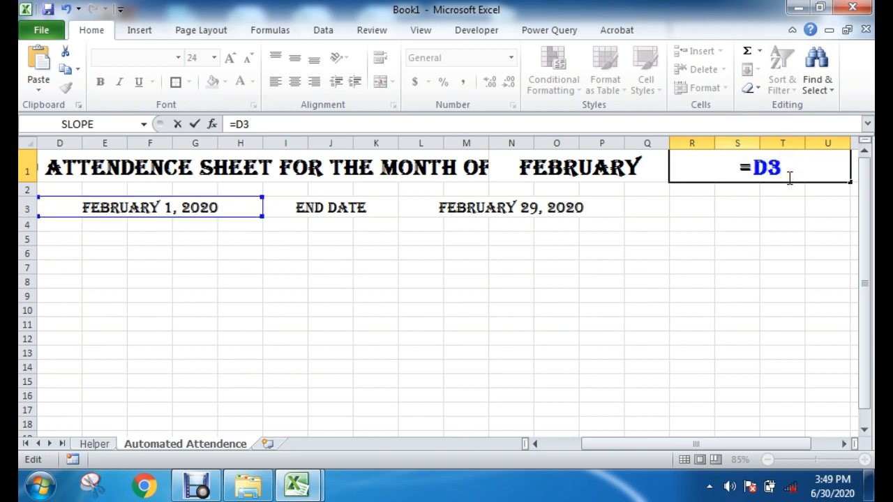
pyautogui.press('F4')
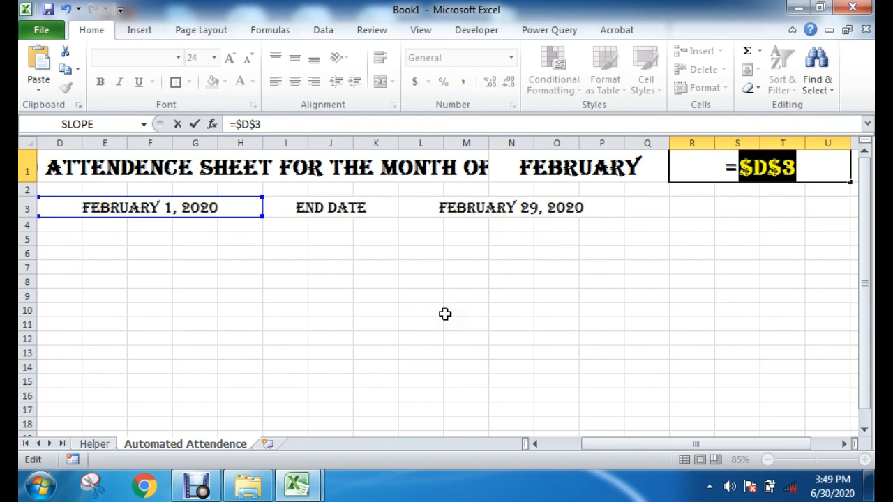
pyautogui.press('Return')
# Step: Widen column U so the full date fits in merged title cell R1
pyautogui.click(805, 168)
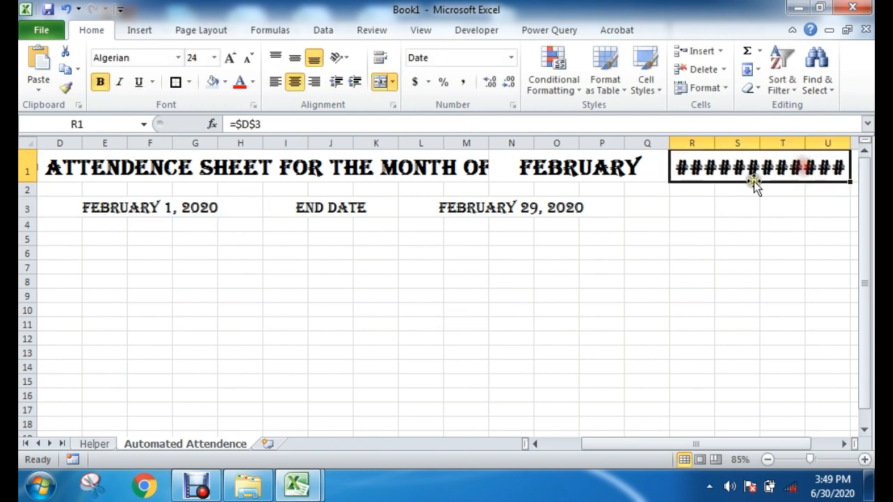
pyautogui.moveTo(731, 443); pyautogui.dragTo(759, 444)
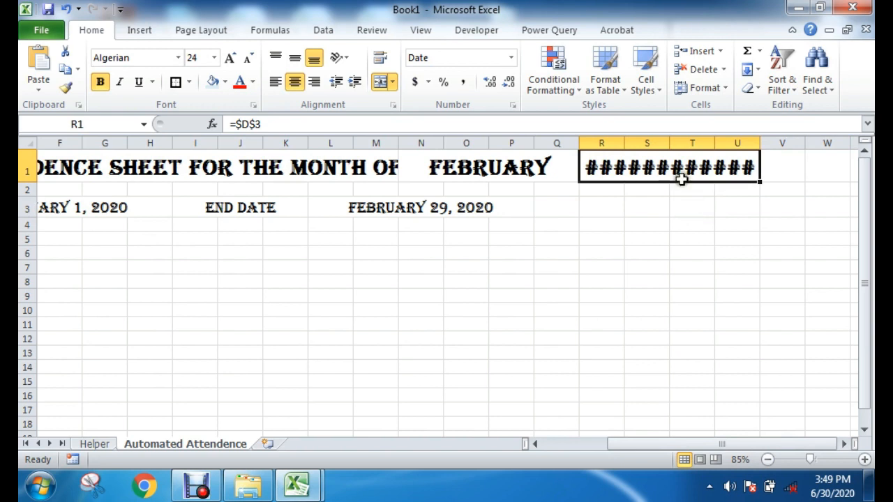
pyautogui.click(761, 143)
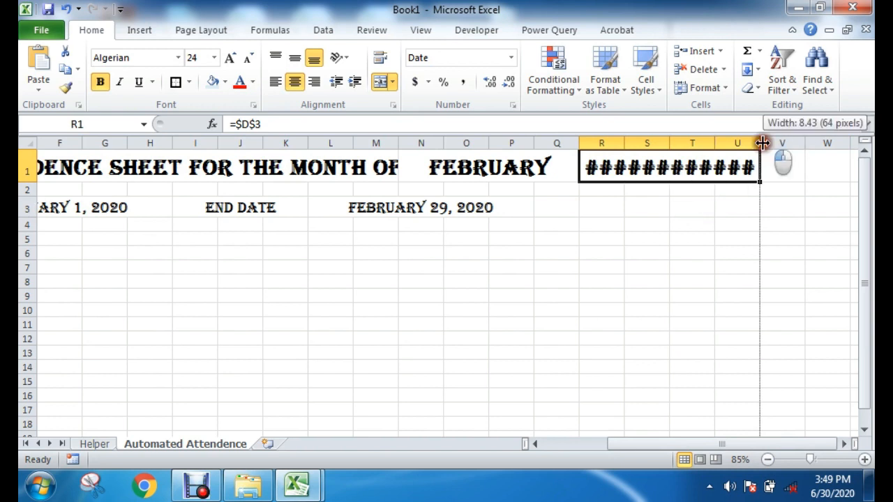
pyautogui.moveTo(761, 143); pyautogui.dragTo(845, 145)
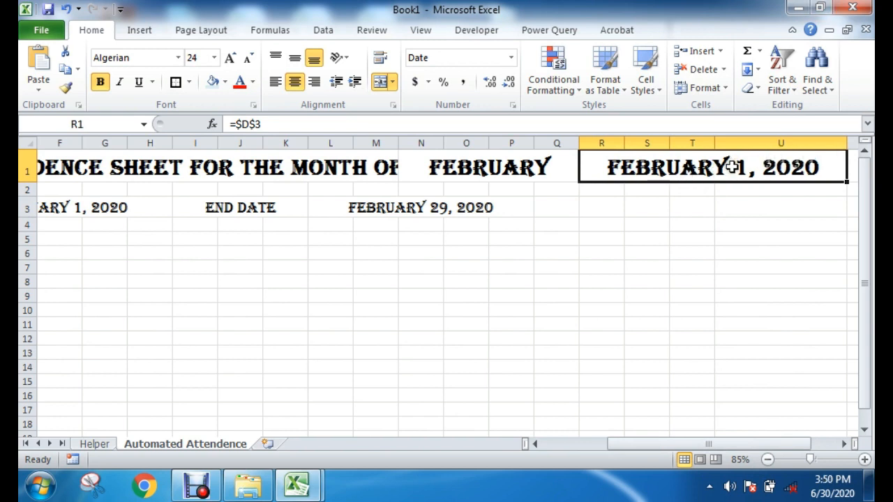
# Step: Apply the custom number format yyyy to title cell R1 so it shows only the year
pyautogui.rightClick(668, 167)
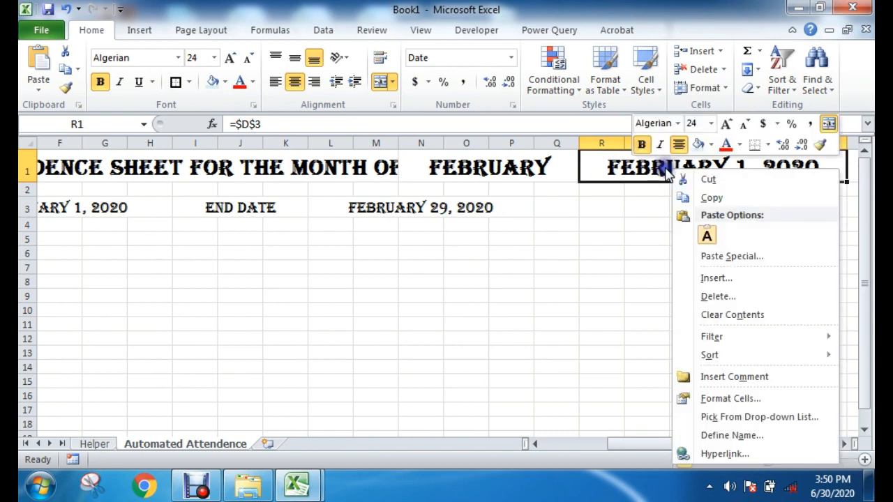
pyautogui.click(739, 400)
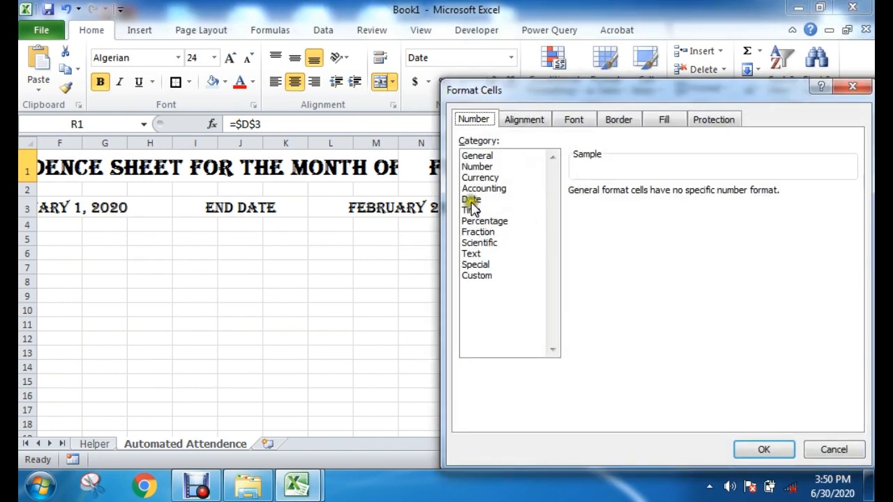
pyautogui.click(472, 201)
pyautogui.moveTo(611, 96); pyautogui.dragTo(523, 87)
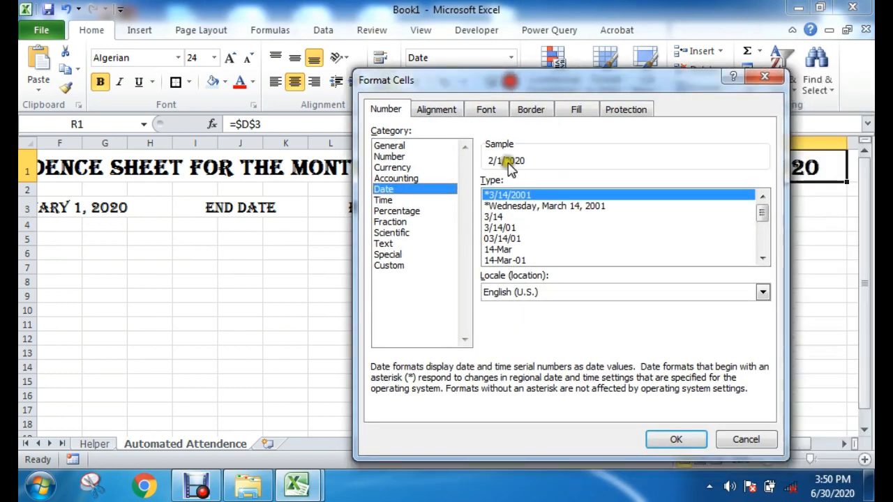
pyautogui.click(390, 266)
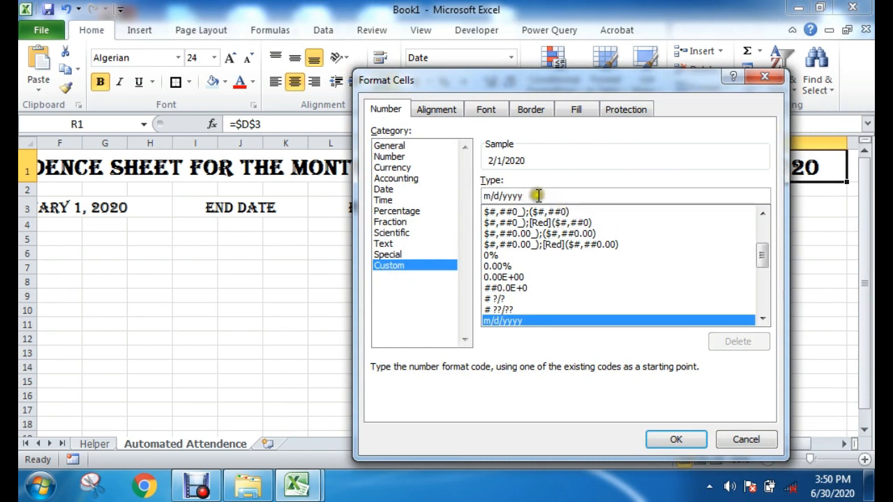
pyautogui.moveTo(535, 195); pyautogui.dragTo(415, 199)
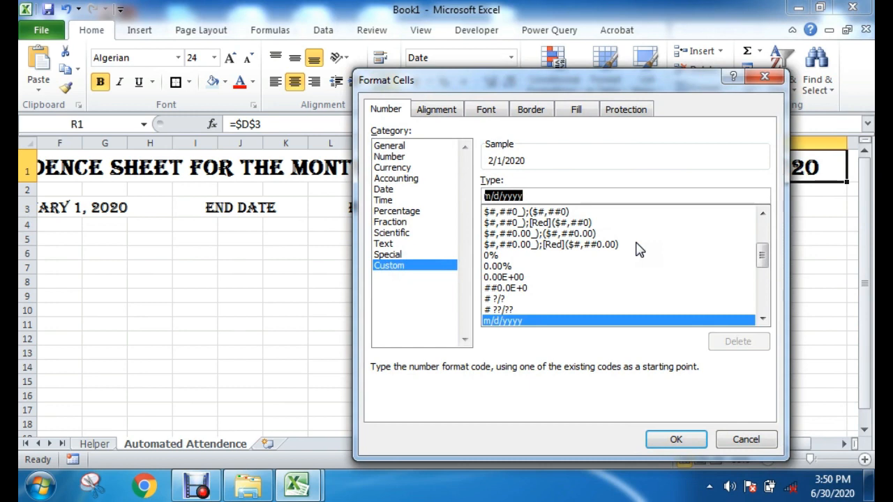
pyautogui.click(539, 195)
pyautogui.moveTo(626, 194); pyautogui.dragTo(480, 196)
pyautogui.write('y')
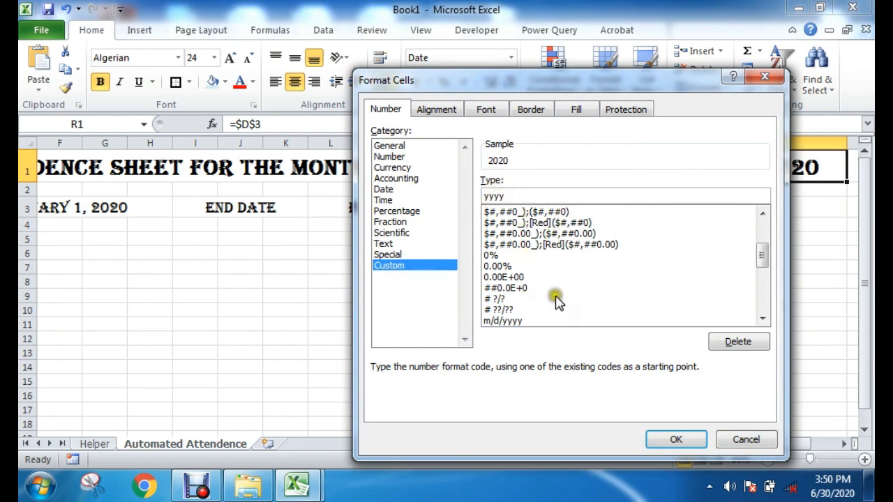
pyautogui.moveTo(640, 78); pyautogui.dragTo(414, 77)
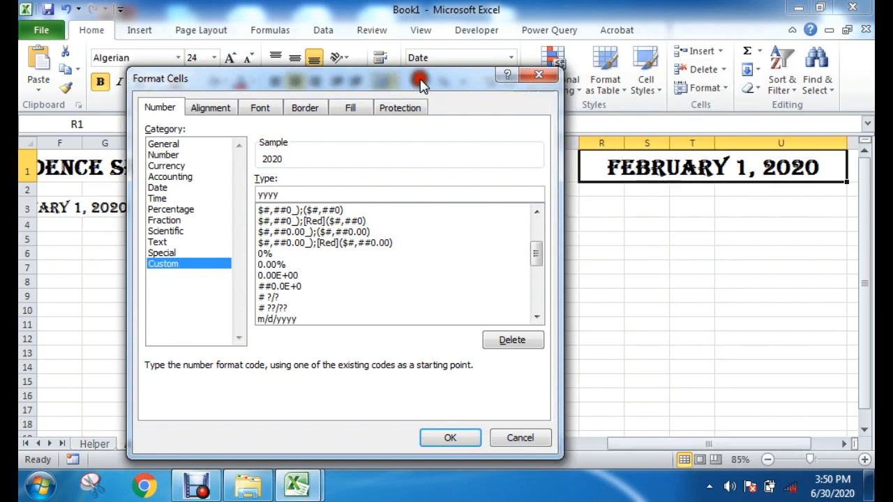
pyautogui.moveTo(301, 190); pyautogui.dragTo(249, 193)
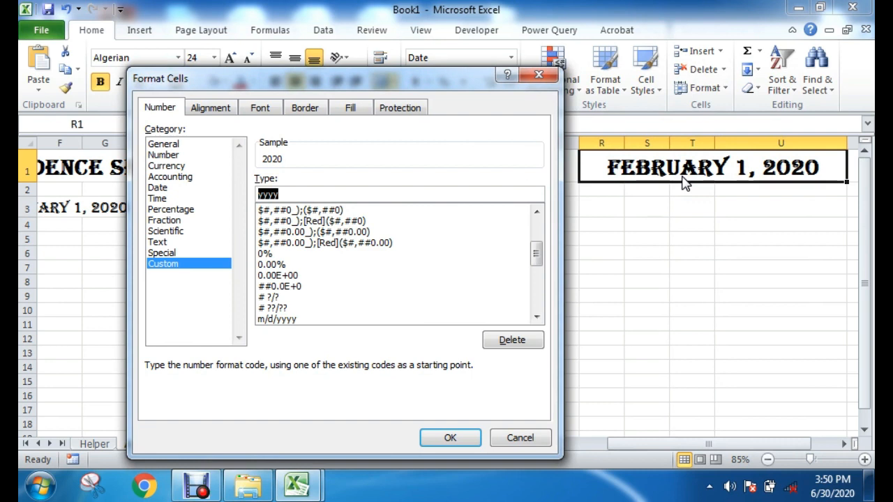
pyautogui.click(299, 193)
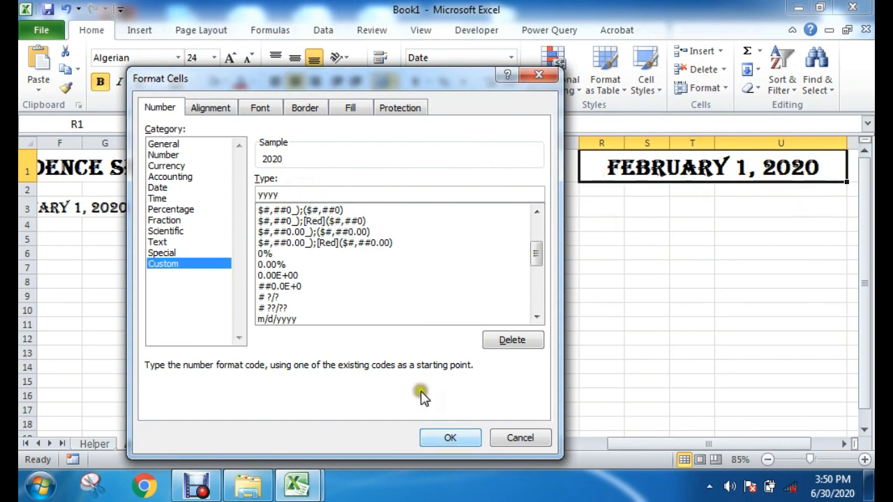
pyautogui.click(447, 437)
pyautogui.click(804, 202)
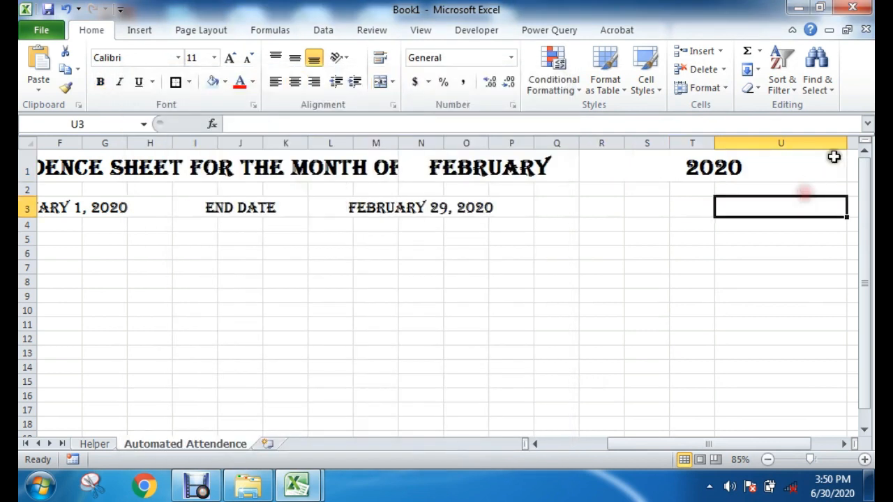
# Step: Unmerge the year cell R1 and merge and center it again across R1:T1 only
pyautogui.click(739, 271)
pyautogui.click(675, 176)
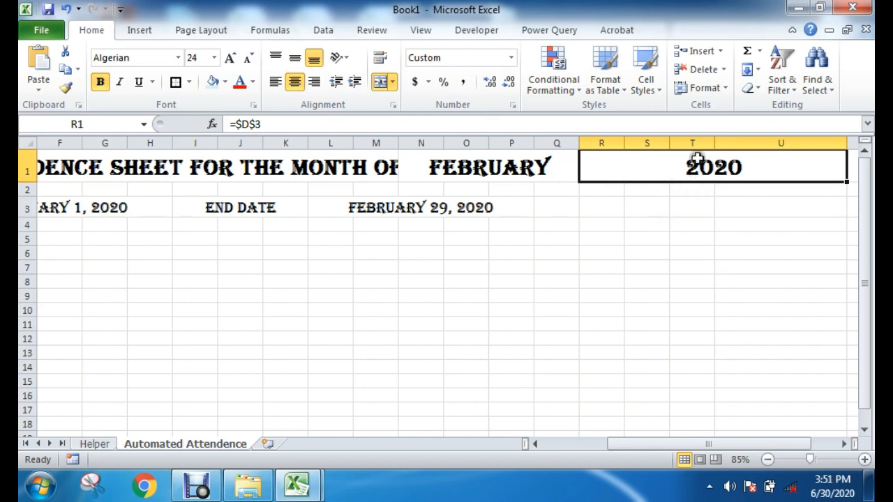
pyautogui.click(380, 87)
pyautogui.click(732, 224)
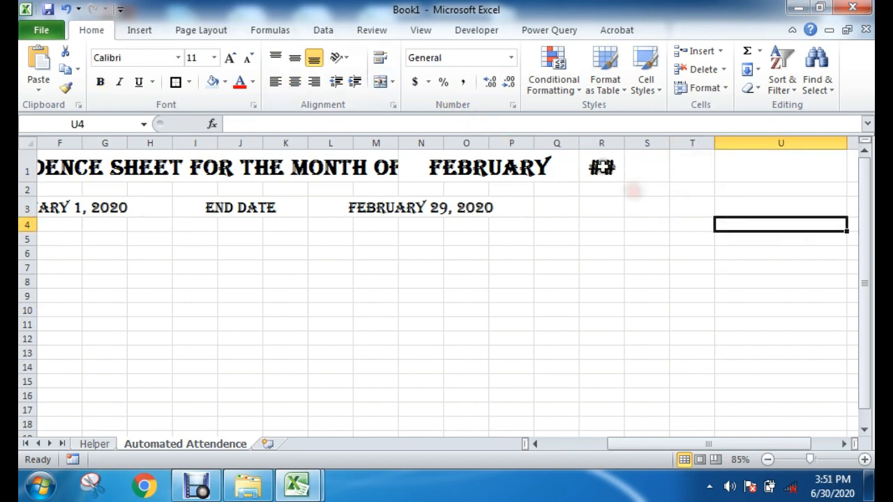
pyautogui.moveTo(602, 168); pyautogui.dragTo(702, 166)
pyautogui.click(382, 83)
pyautogui.click(660, 253)
pyautogui.click(630, 167)
pyautogui.click(681, 281)
pyautogui.click(293, 190)
pyautogui.click(482, 308)
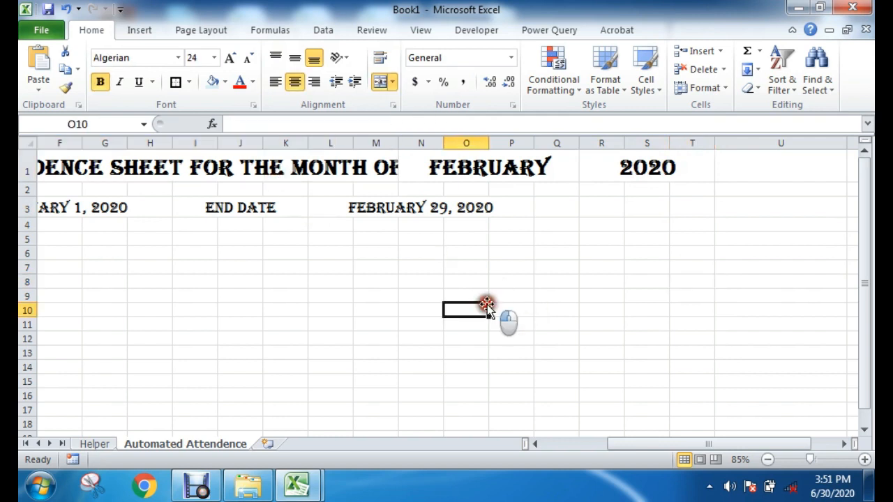
# Step: Review the title row and widen column M slightly so the title text in A1 fits completely
pyautogui.moveTo(682, 444); pyautogui.dragTo(611, 440)
pyautogui.click(555, 168)
pyautogui.click(444, 267)
pyautogui.click(78, 168)
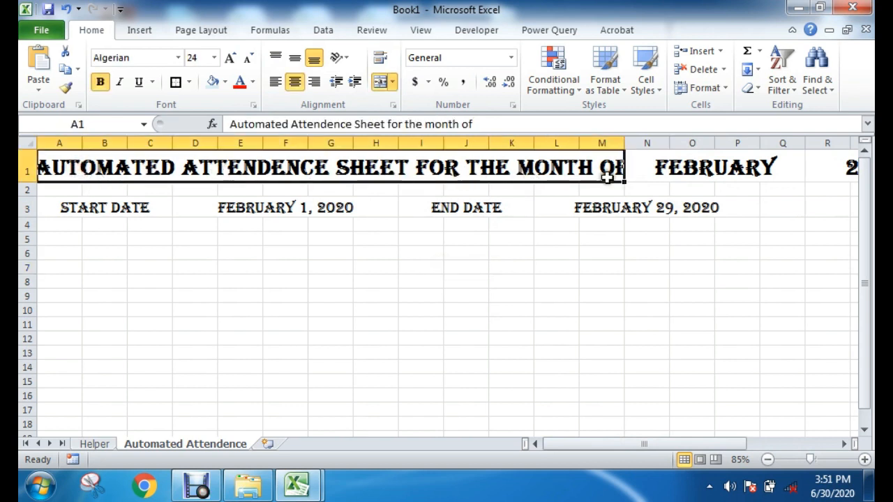
pyautogui.moveTo(688, 442); pyautogui.dragTo(740, 444)
pyautogui.click(657, 161)
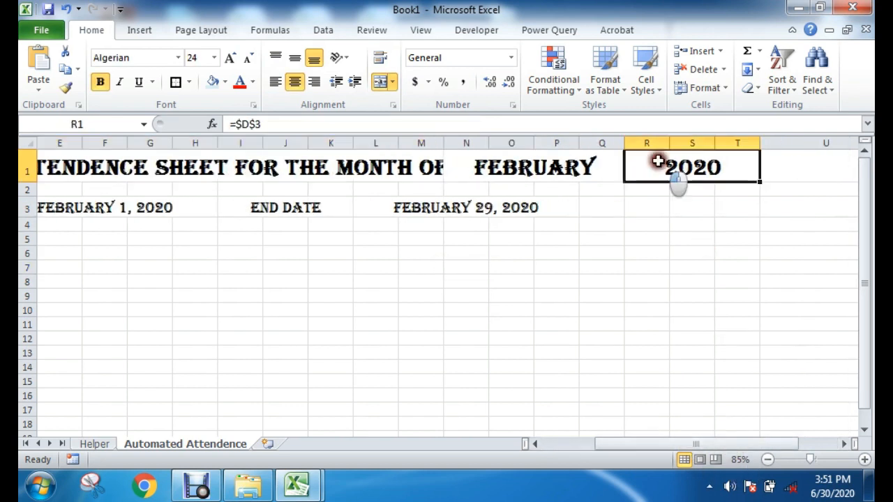
pyautogui.click(694, 266)
pyautogui.moveTo(444, 140); pyautogui.dragTo(453, 140)
pyautogui.click(571, 315)
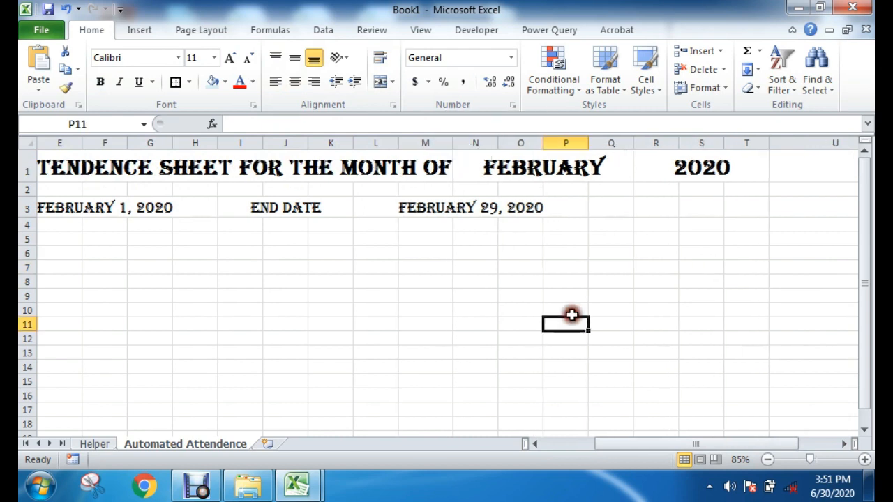
# Step: Set the month in title cell N1 to January and check the start date and title year formulas
pyautogui.click(703, 252)
pyautogui.click(585, 171)
pyautogui.click(644, 177)
pyautogui.moveTo(642, 217); pyautogui.dragTo(635, 201)
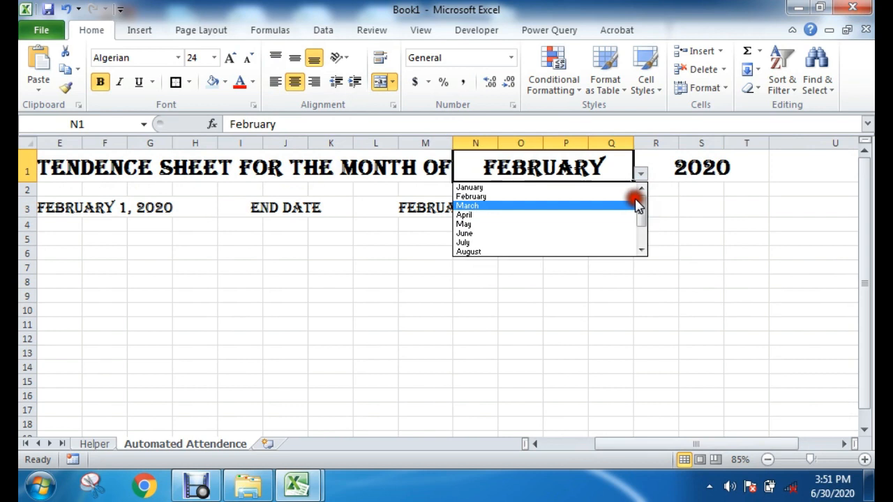
pyautogui.click(492, 187)
pyautogui.click(117, 212)
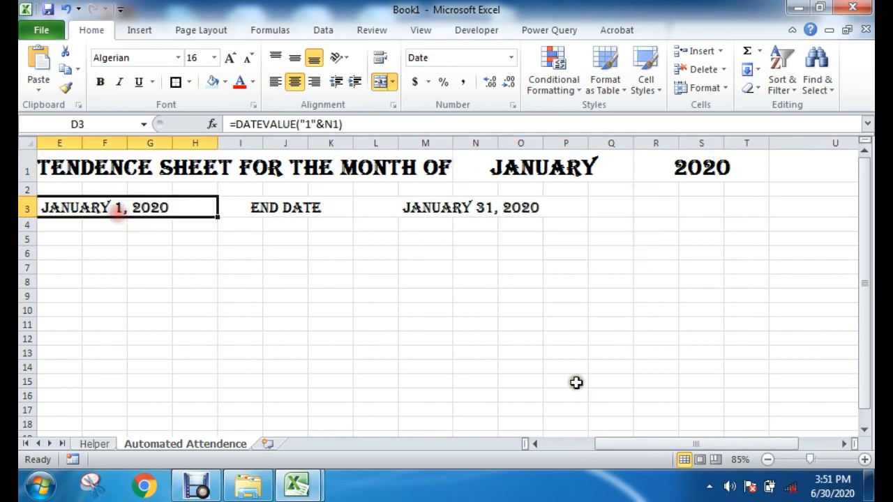
pyautogui.moveTo(729, 444); pyautogui.dragTo(747, 393)
pyautogui.click(772, 171)
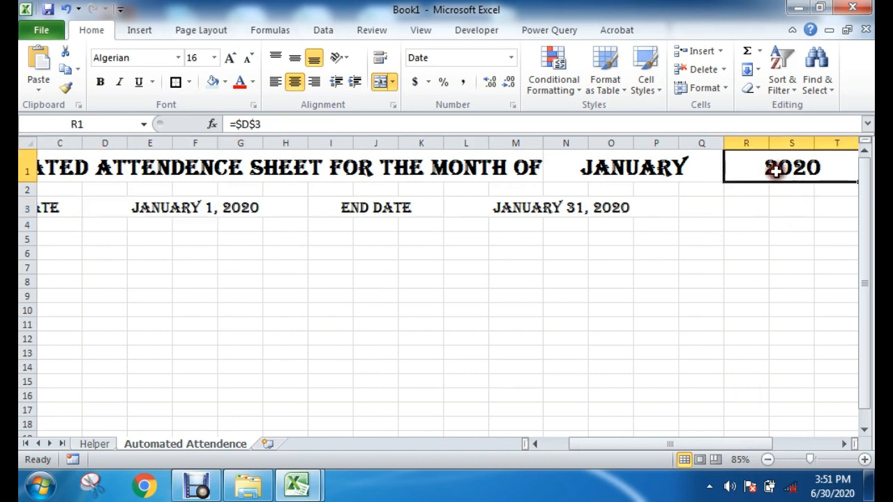
# Step: Test the month selection in title cell N1 with May, and finish with November selected
pyautogui.click(677, 174)
pyautogui.click(731, 174)
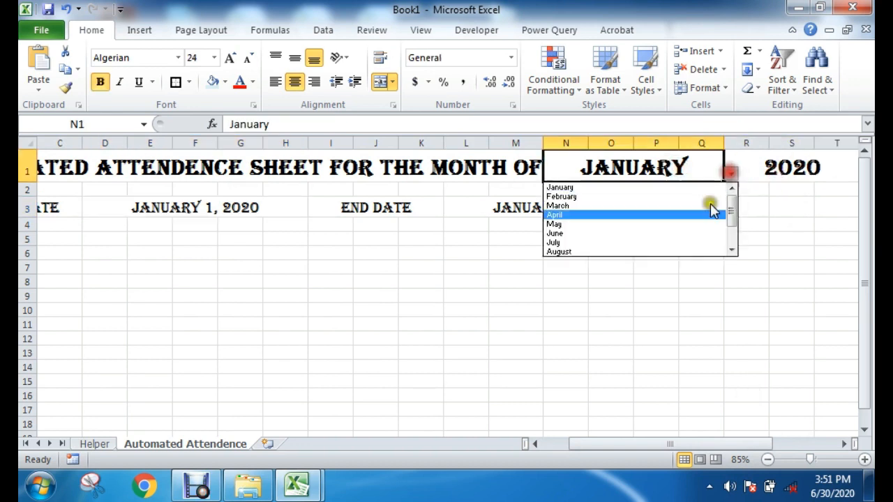
pyautogui.click(604, 225)
pyautogui.click(731, 174)
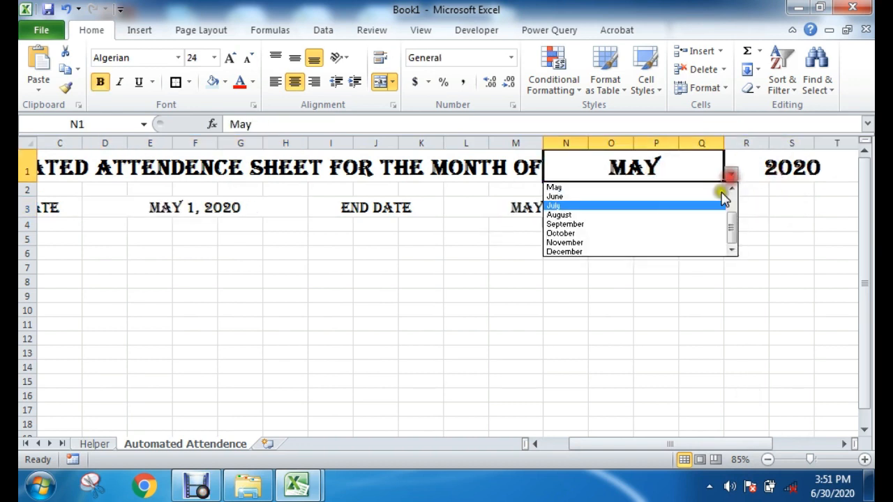
pyautogui.click(678, 244)
pyautogui.click(370, 294)
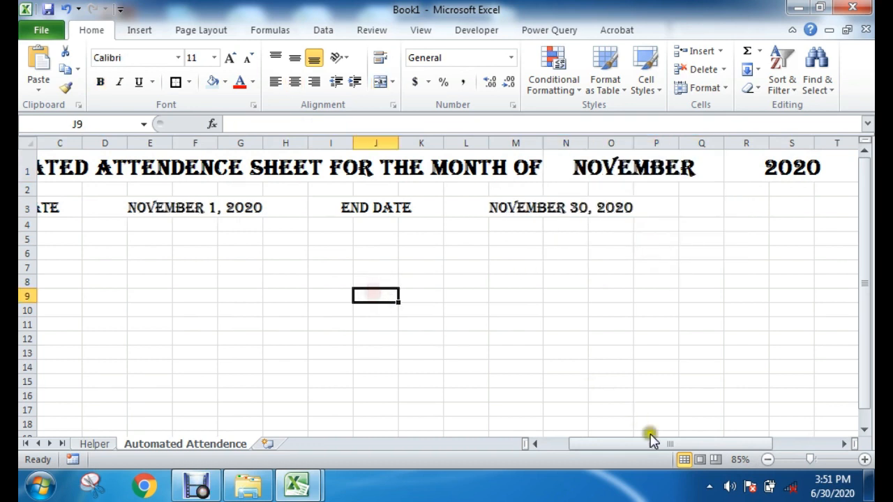
pyautogui.moveTo(650, 438); pyautogui.dragTo(564, 439)
pyautogui.click(27, 207)
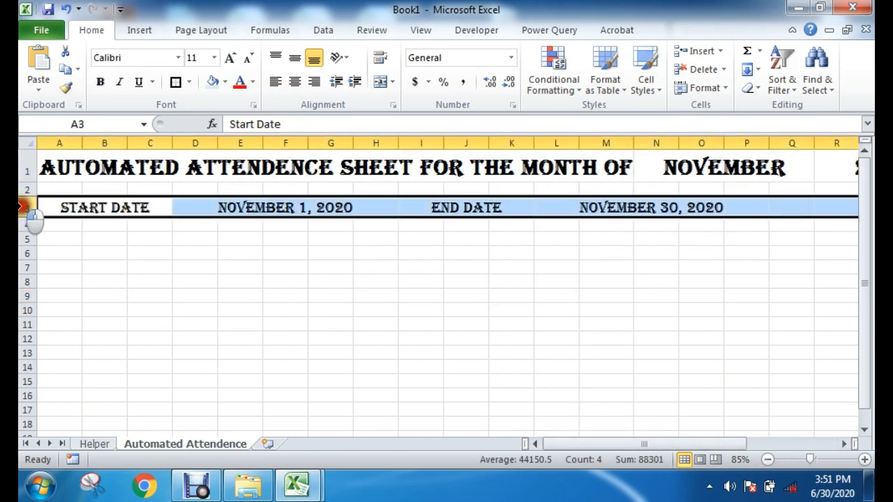
pyautogui.moveTo(54, 238); pyautogui.dragTo(791, 239)
pyautogui.moveTo(46, 252); pyautogui.dragTo(64, 394)
pyautogui.moveTo(106, 253); pyautogui.dragTo(103, 390)
pyautogui.moveTo(196, 295); pyautogui.dragTo(690, 357)
pyautogui.click(765, 326)
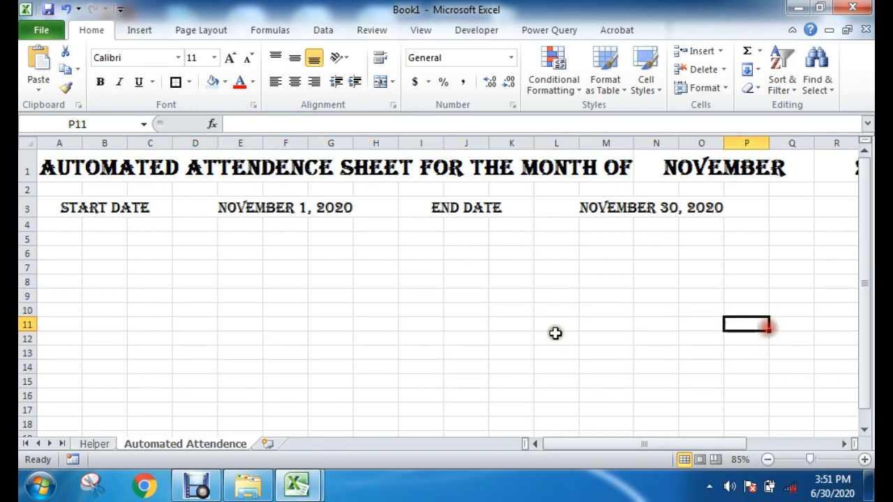
pyautogui.click(197, 486)
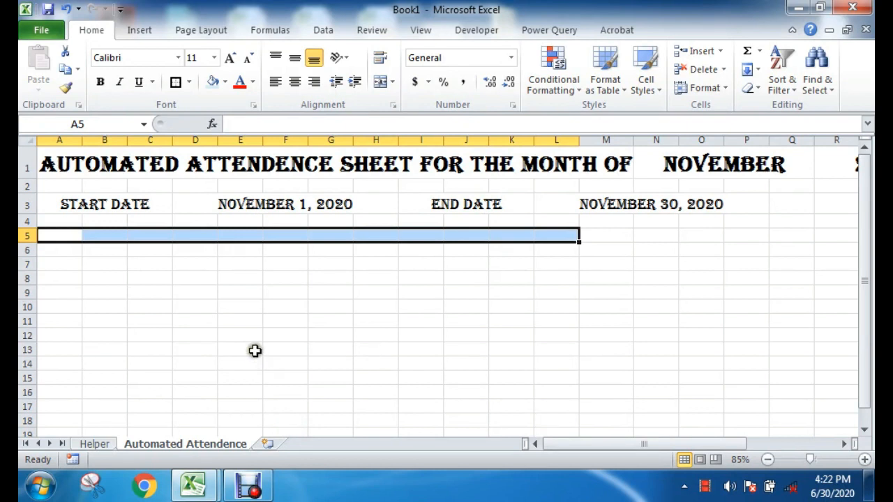
pyautogui.click(215, 327)
pyautogui.moveTo(65, 237); pyautogui.dragTo(643, 237)
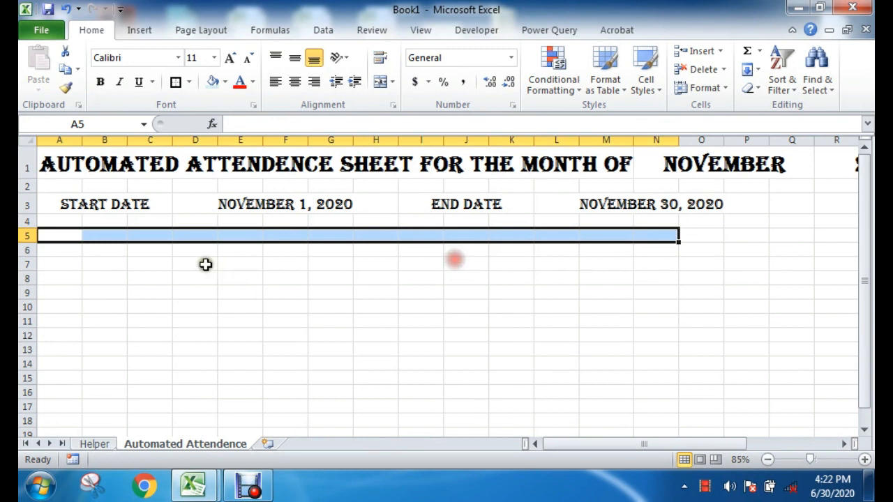
pyautogui.moveTo(149, 249); pyautogui.dragTo(301, 248)
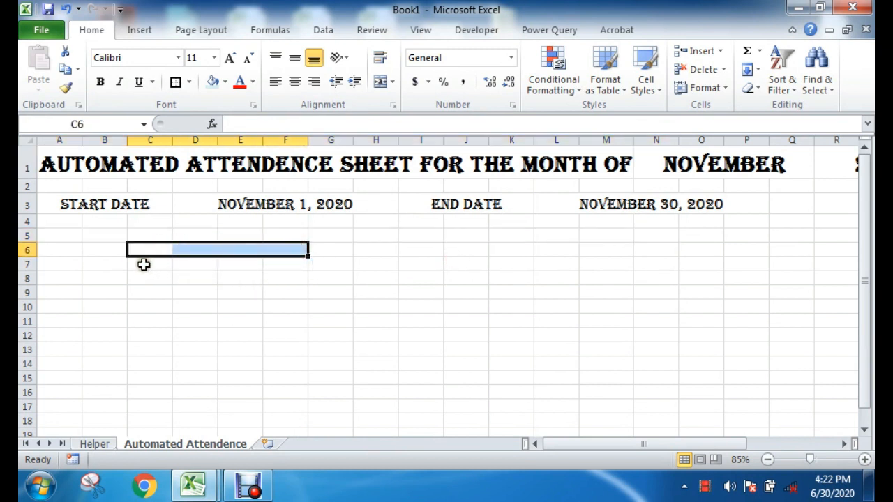
pyautogui.moveTo(61, 263); pyautogui.dragTo(54, 351)
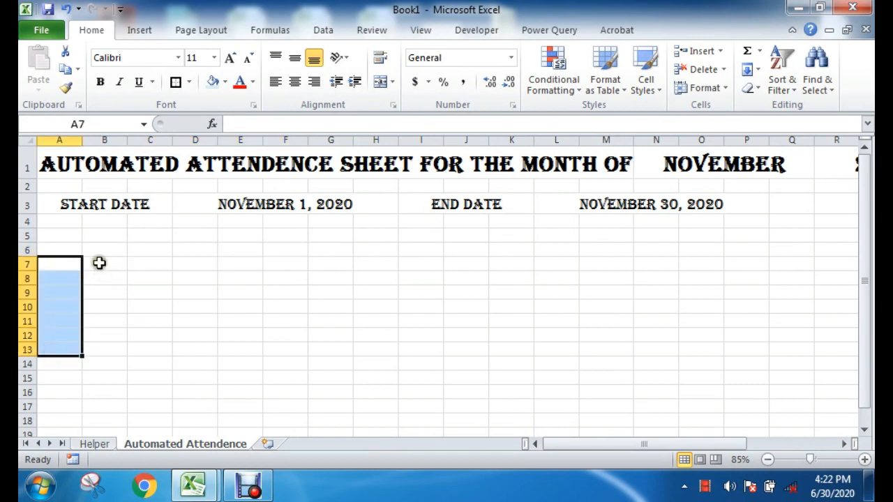
pyautogui.moveTo(99, 262); pyautogui.dragTo(86, 332)
pyautogui.moveTo(133, 269); pyautogui.dragTo(129, 357)
pyautogui.click(233, 333)
pyautogui.click(63, 262)
# Step: Switch to the Automated Attendance Sheet workbook and copy A4:B30, covering the Holidays Count label, employee codes and employee names
pyautogui.moveTo(189, 481)
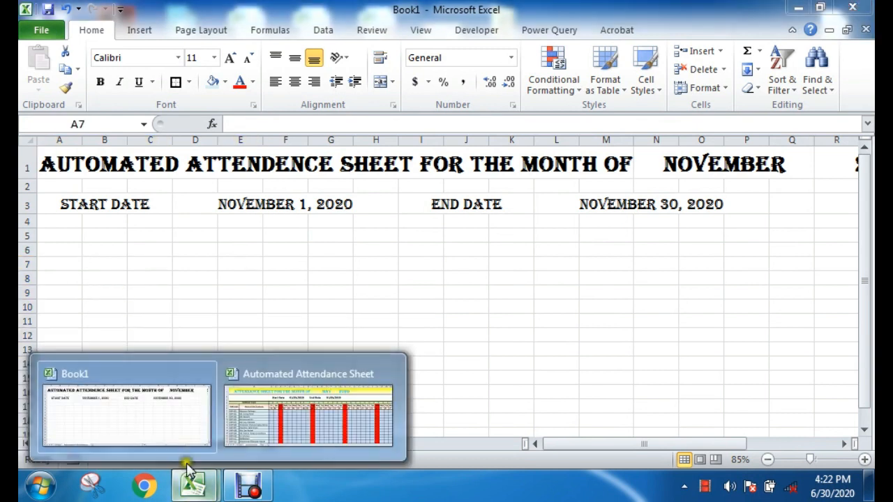
pyautogui.click(256, 413)
pyautogui.moveTo(54, 248); pyautogui.dragTo(183, 414)
pyautogui.rightClick(172, 279)
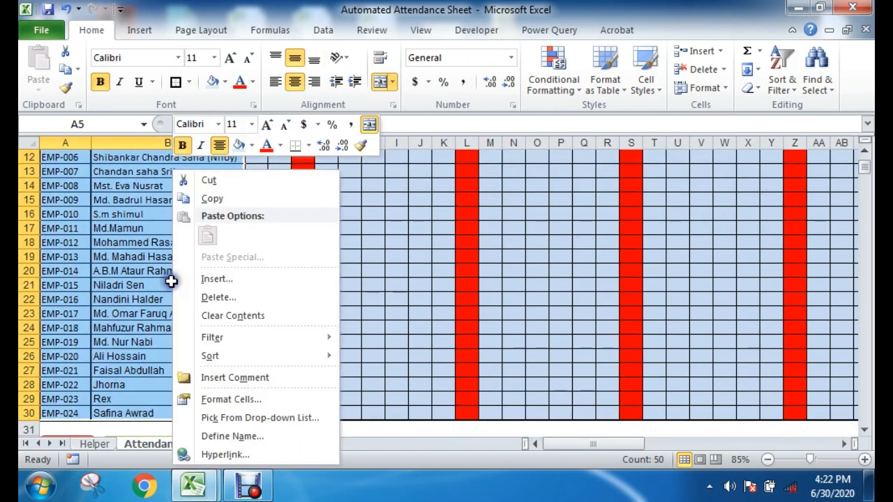
pyautogui.click(211, 200)
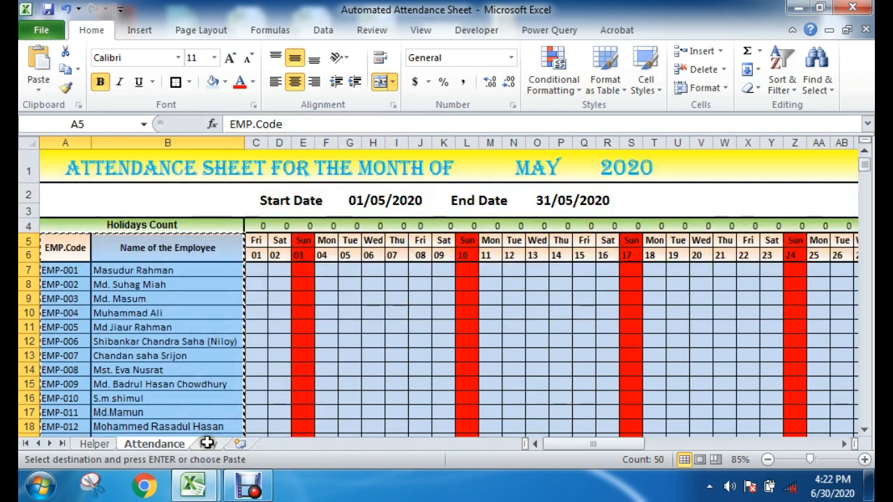
pyautogui.moveTo(102, 221); pyautogui.dragTo(199, 406)
pyautogui.rightClick(198, 405)
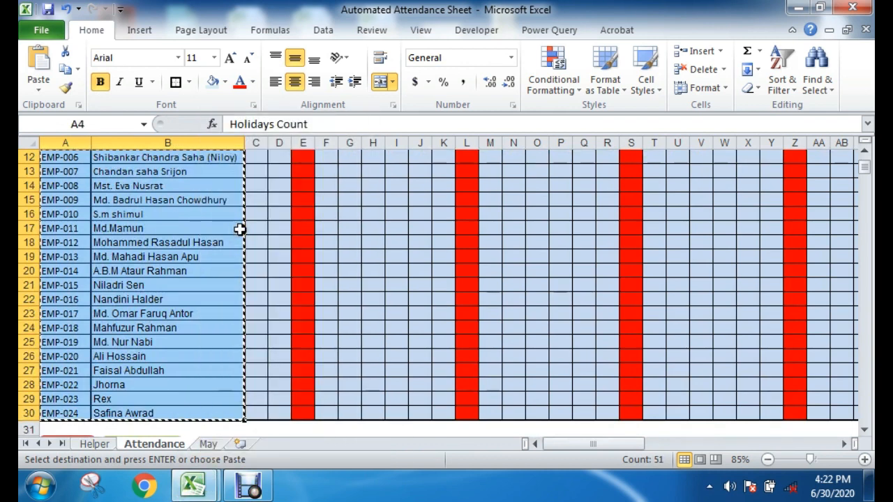
pyautogui.rightClick(180, 219)
pyautogui.click(221, 200)
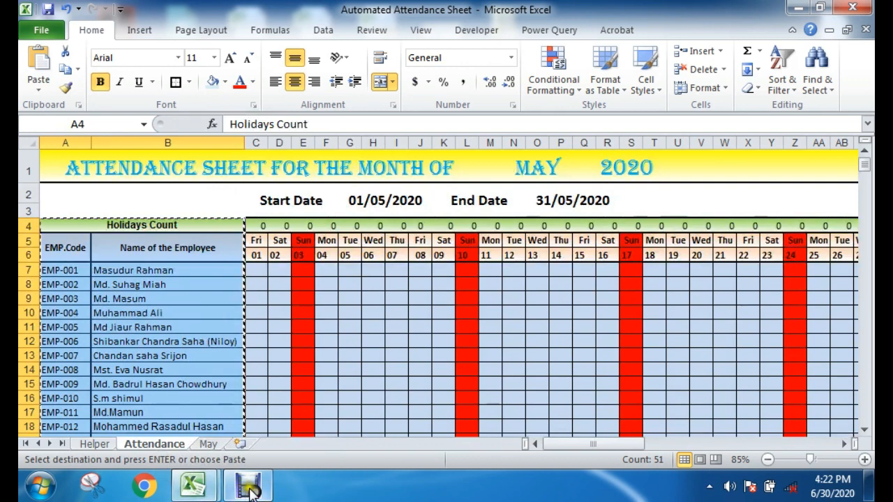
# Step: Switch back to Book1 and paste the copied employee block as values only, starting at cell A5
pyautogui.click(192, 485)
pyautogui.click(171, 452)
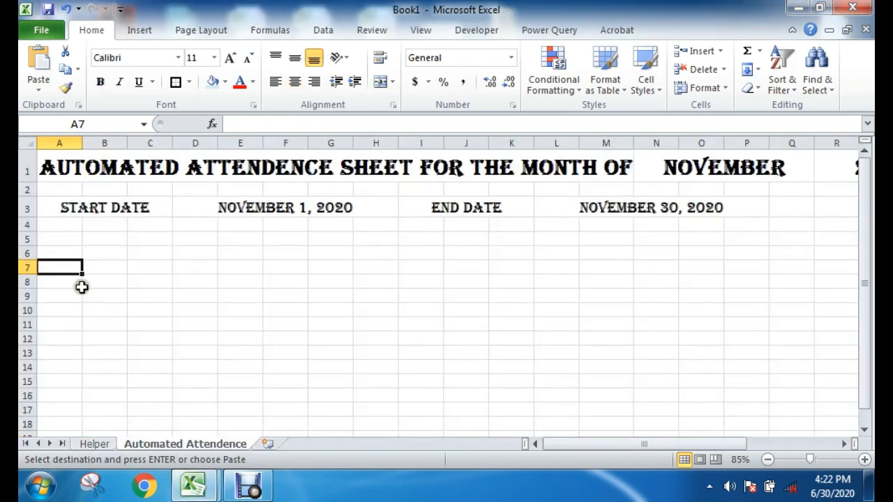
pyautogui.click(59, 240)
pyautogui.rightClick(60, 240)
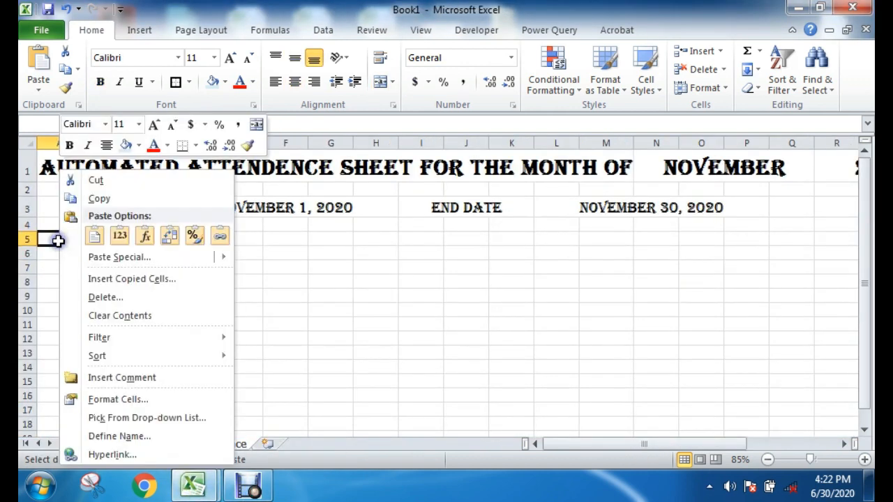
pyautogui.click(119, 240)
pyautogui.click(317, 339)
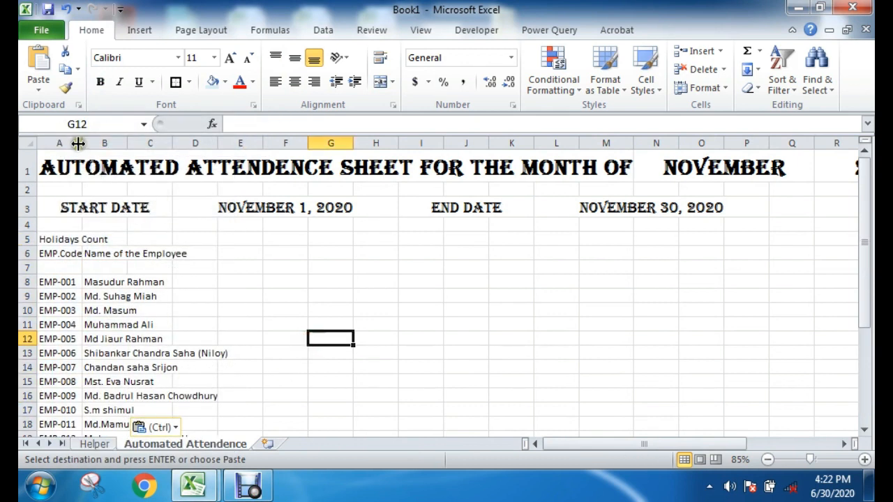
# Step: Auto-fit the widths of columns A and B to the pasted employee codes and names
pyautogui.moveTo(68, 253); pyautogui.dragTo(51, 398)
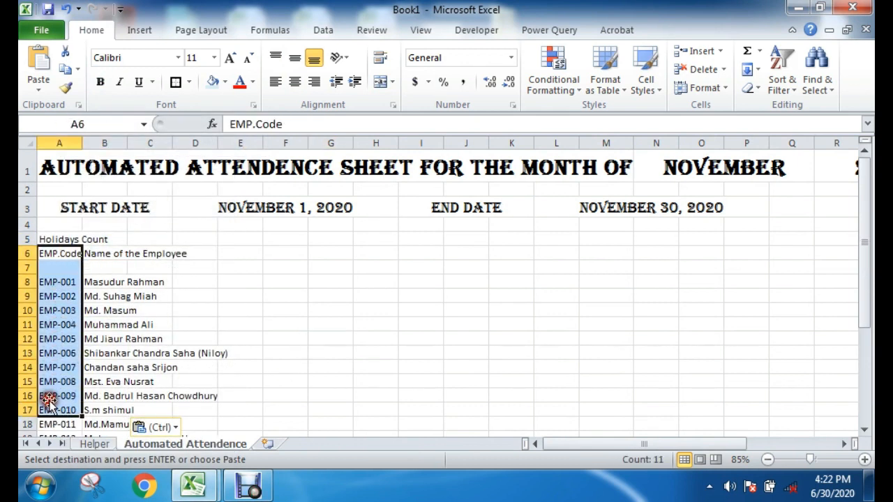
pyautogui.moveTo(115, 255); pyautogui.dragTo(91, 394)
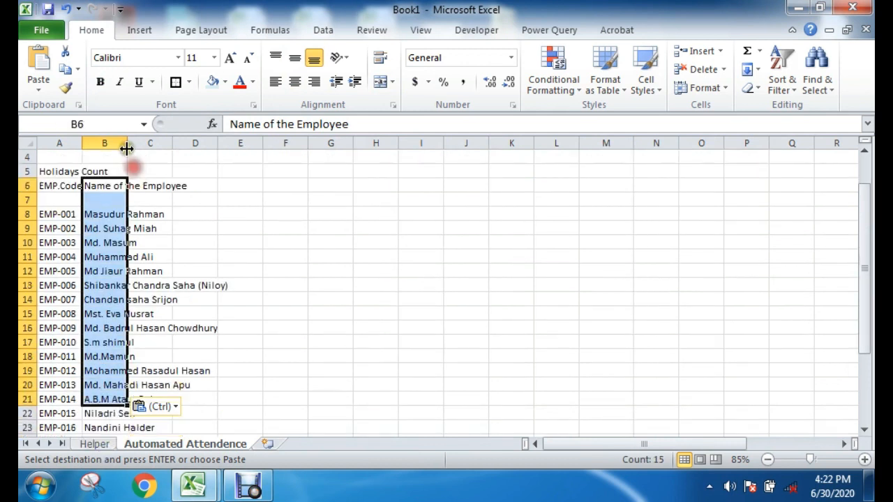
pyautogui.doubleClick(126, 142)
pyautogui.click(76, 143)
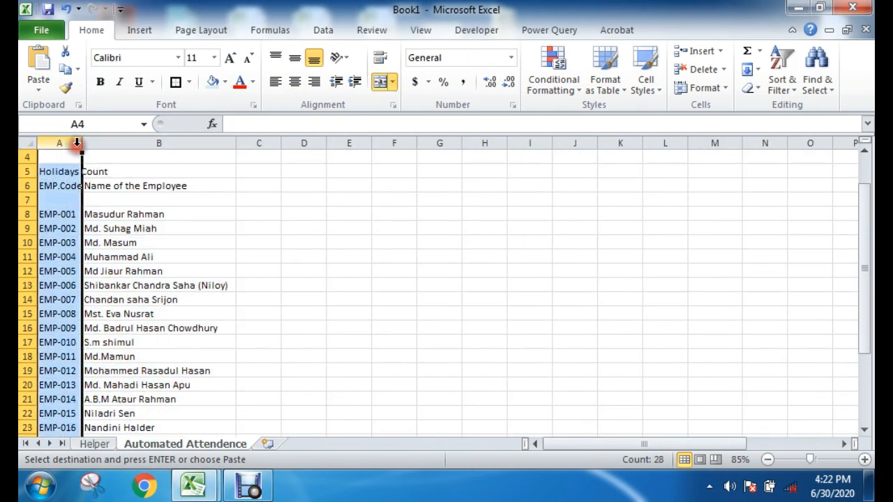
pyautogui.doubleClick(77, 143)
pyautogui.click(263, 255)
pyautogui.scroll(1, 143, 221)
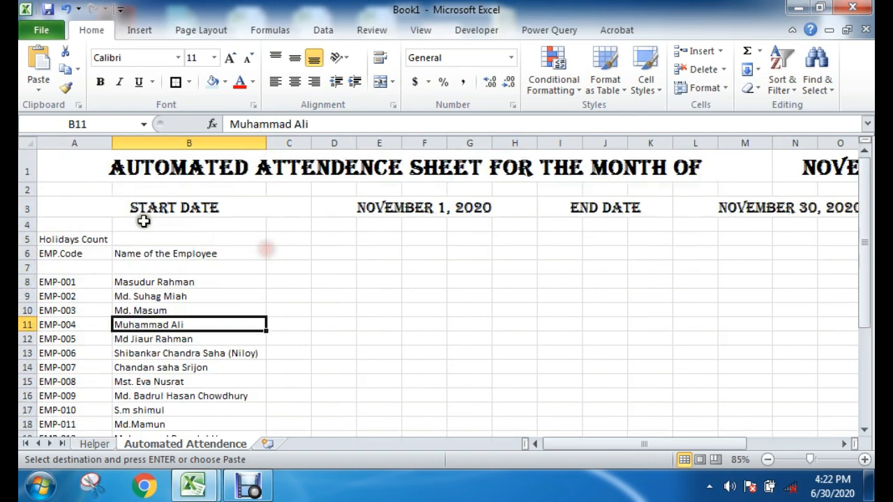
pyautogui.moveTo(74, 238); pyautogui.dragTo(747, 244)
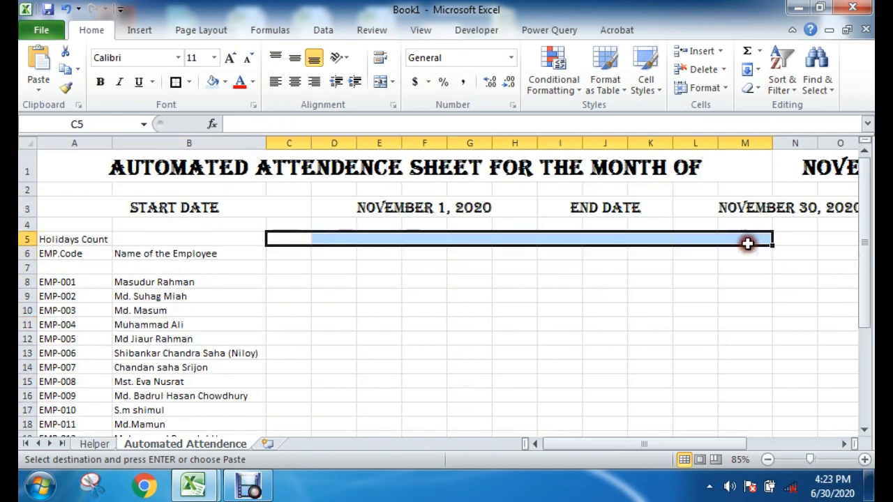
pyautogui.click(105, 269)
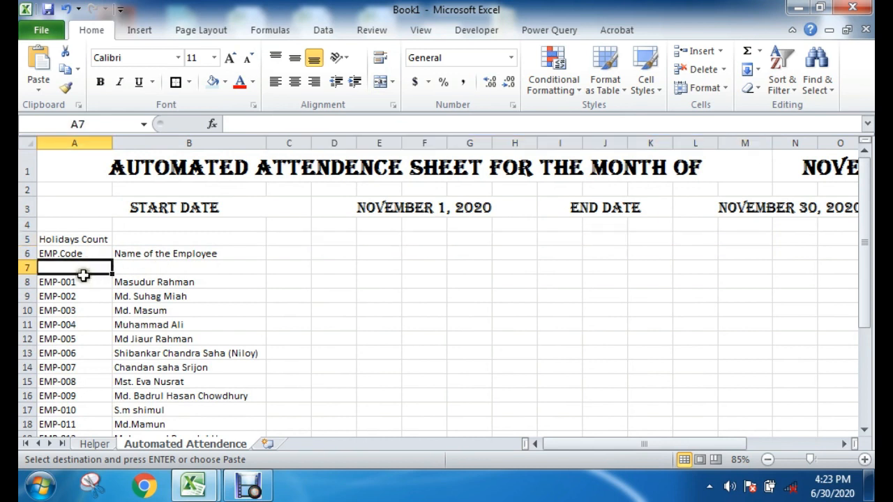
pyautogui.moveTo(297, 267); pyautogui.dragTo(522, 267)
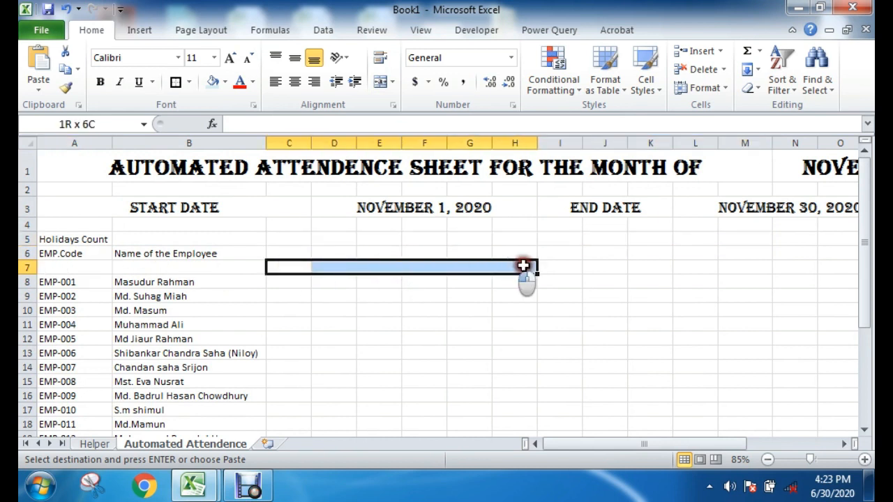
pyautogui.click(278, 252)
pyautogui.moveTo(279, 251); pyautogui.dragTo(560, 253)
# Step: Make the EMP.Code and Name of the Employee headers in A6:B6 bold with font size 14
pyautogui.moveTo(56, 253); pyautogui.dragTo(203, 253)
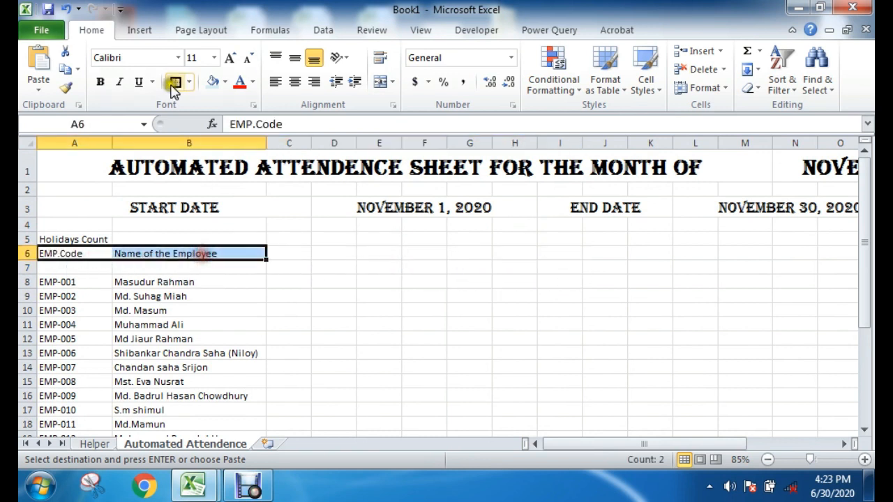
pyautogui.click(100, 81)
pyautogui.click(229, 58)
pyautogui.click(229, 58)
# Step: Merge and center the Holidays Count label across A5:B5 and make it bold with font size 14
pyautogui.moveTo(66, 239); pyautogui.dragTo(203, 240)
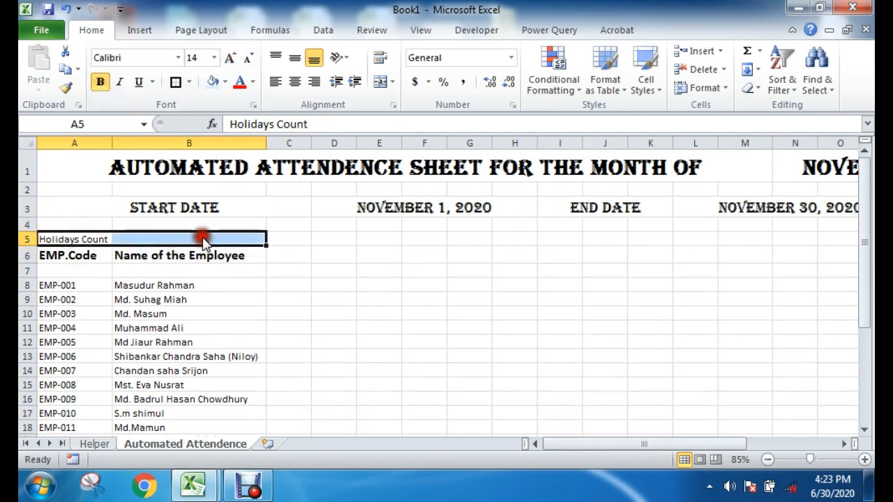
pyautogui.click(380, 81)
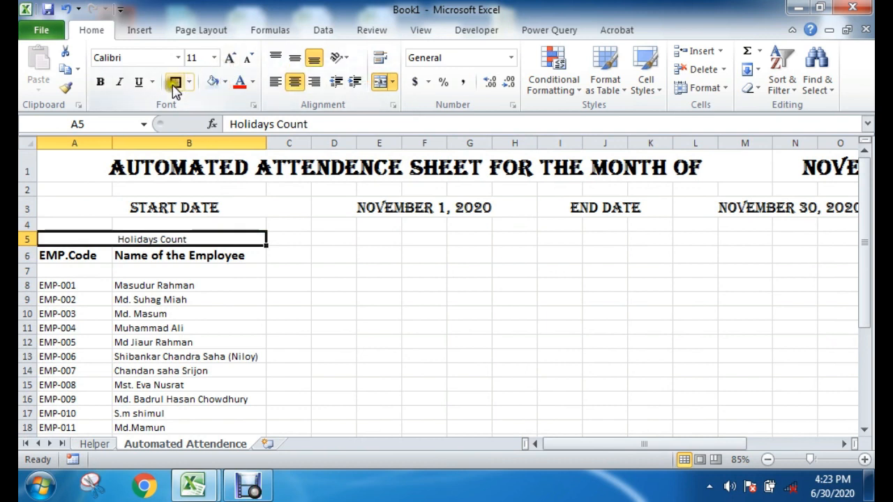
pyautogui.click(100, 82)
pyautogui.click(230, 58)
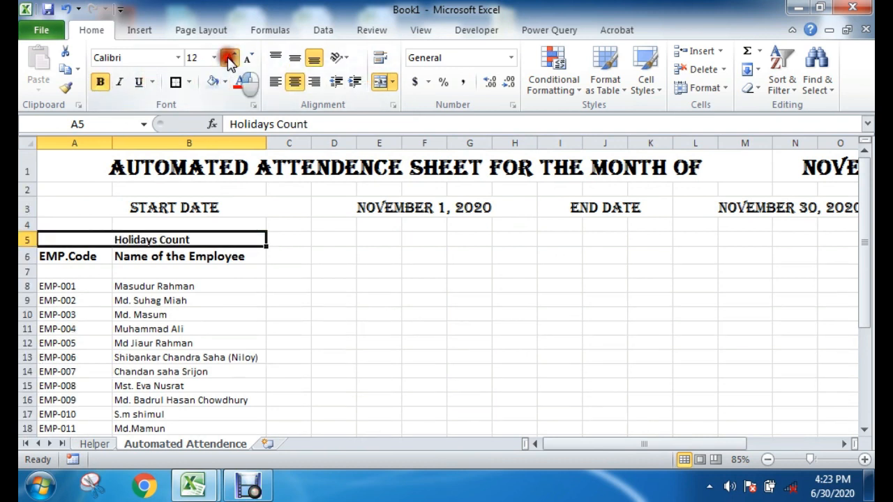
pyautogui.click(229, 59)
pyautogui.click(250, 318)
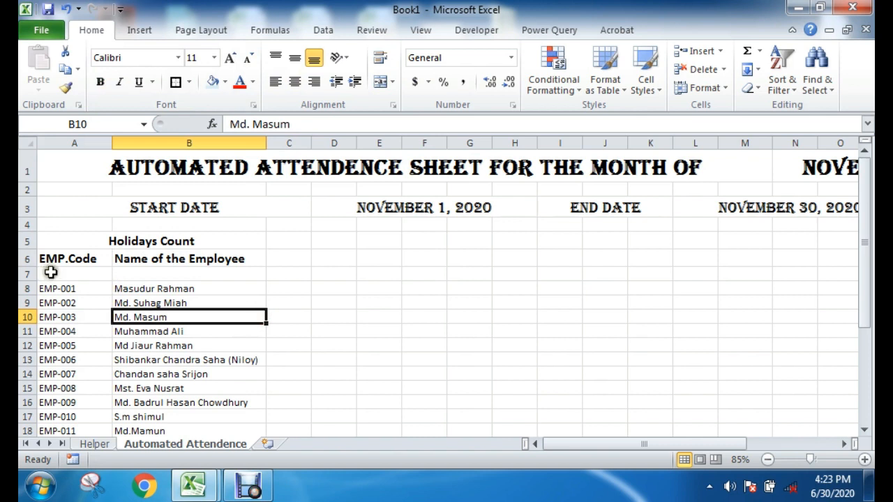
# Step: Merge and center the EMP.Code header over A6:A7 and the Name of the Employee header over B6:B7, both middle-aligned
pyautogui.moveTo(78, 255); pyautogui.dragTo(57, 270)
pyautogui.click(378, 82)
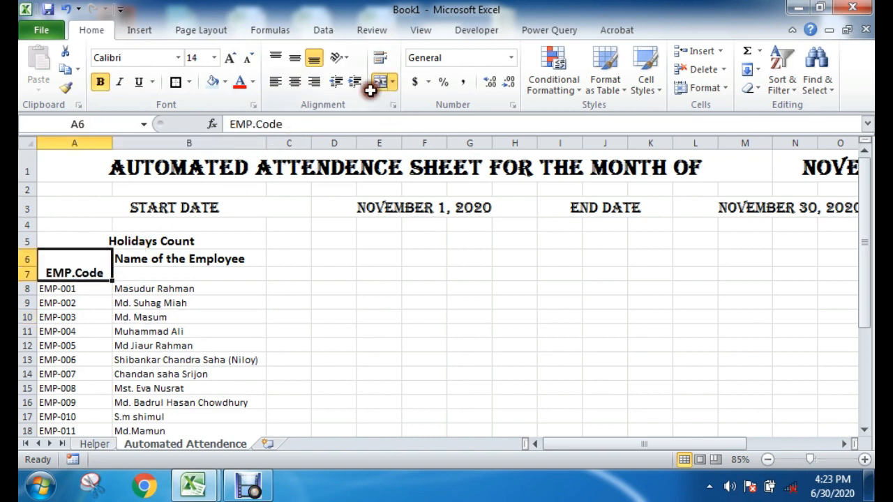
pyautogui.click(295, 58)
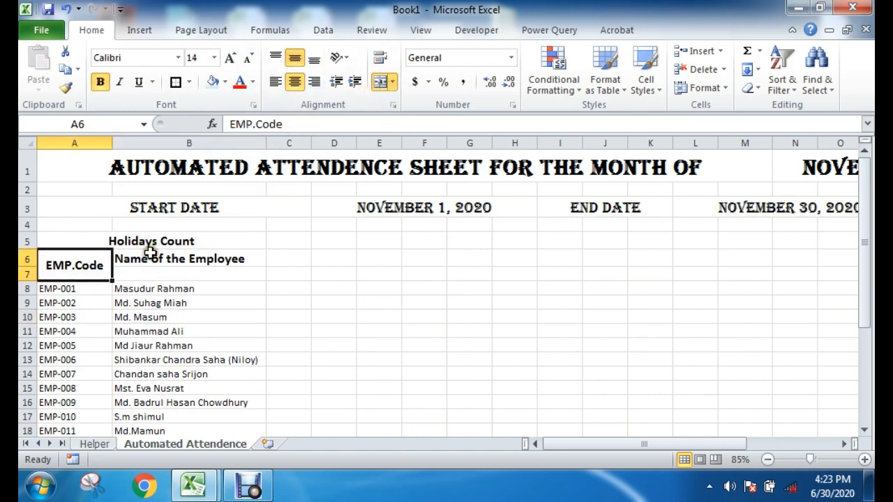
pyautogui.moveTo(150, 252); pyautogui.dragTo(150, 274)
pyautogui.click(379, 82)
pyautogui.click(295, 58)
# Step: Review the empty cells of rows 5 to 7 beside the headers and the employee code and name columns
pyautogui.click(311, 262)
pyautogui.moveTo(279, 274); pyautogui.dragTo(464, 275)
pyautogui.moveTo(291, 256); pyautogui.dragTo(453, 257)
pyautogui.moveTo(290, 235); pyautogui.dragTo(720, 238)
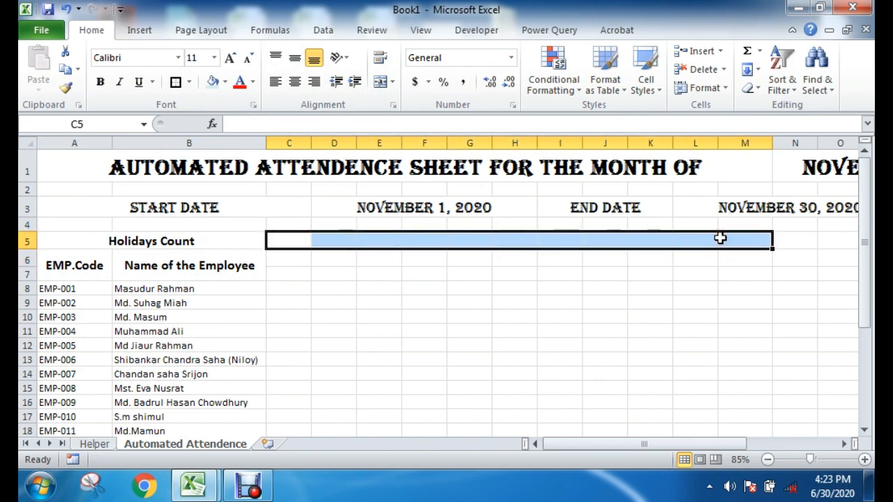
pyautogui.click(516, 345)
pyautogui.scroll(-2, 226, 349)
pyautogui.scroll(2, 243, 303)
pyautogui.click(89, 260)
pyautogui.moveTo(89, 260); pyautogui.dragTo(66, 372)
pyautogui.moveTo(187, 265); pyautogui.dragTo(178, 389)
pyautogui.click(391, 333)
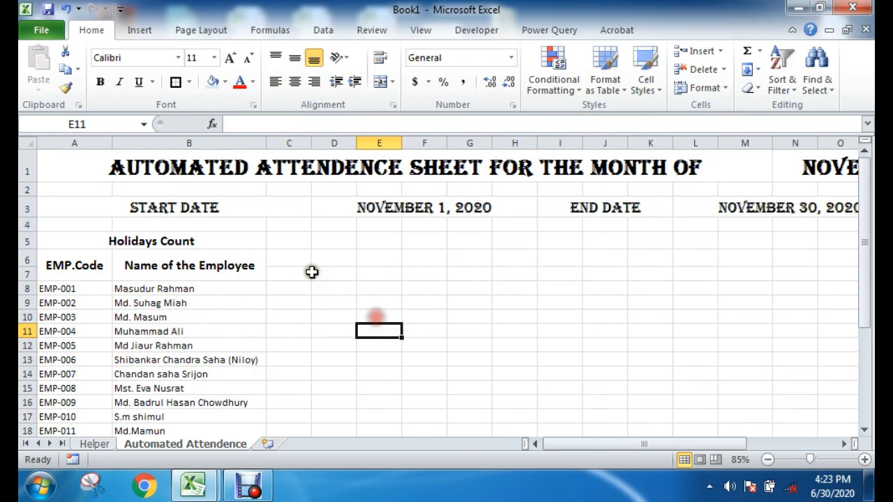
# Step: Look through the employee list and narrow column A slightly to fit the EMP.Code header
pyautogui.moveTo(296, 261); pyautogui.dragTo(290, 418)
pyautogui.click(325, 303)
pyautogui.scroll(-7, 235, 426)
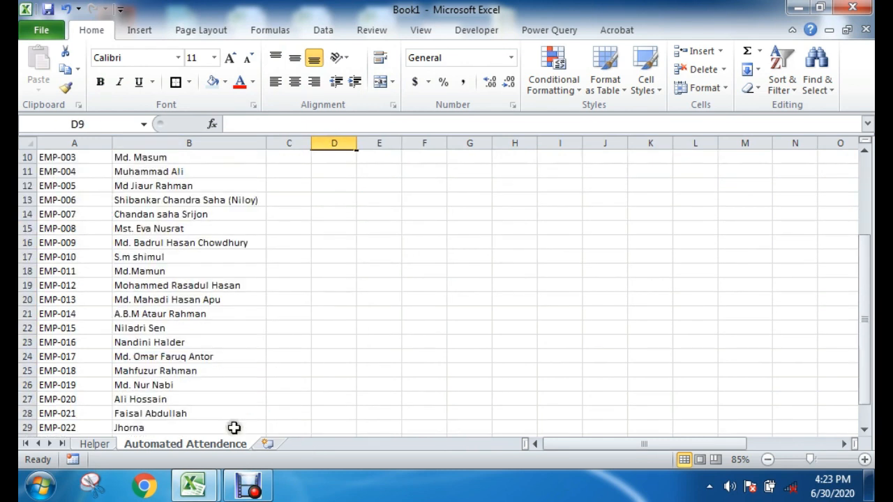
pyautogui.scroll(7, 218, 446)
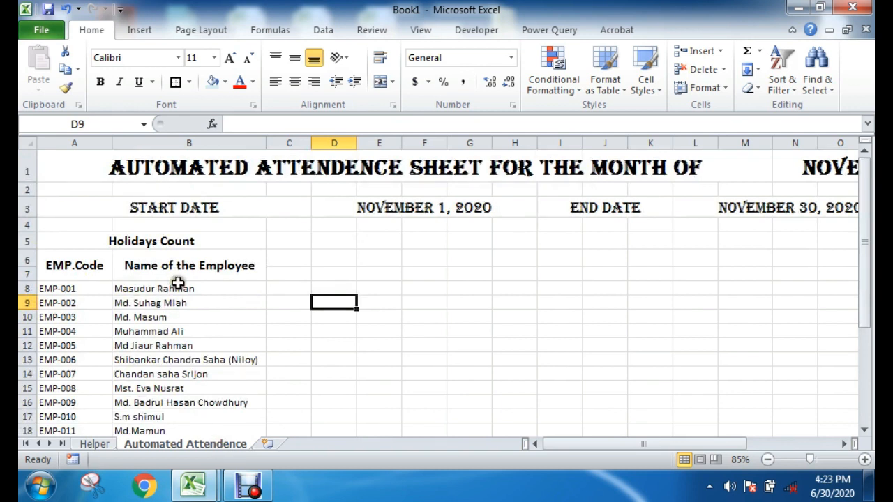
pyautogui.moveTo(112, 145); pyautogui.dragTo(101, 145)
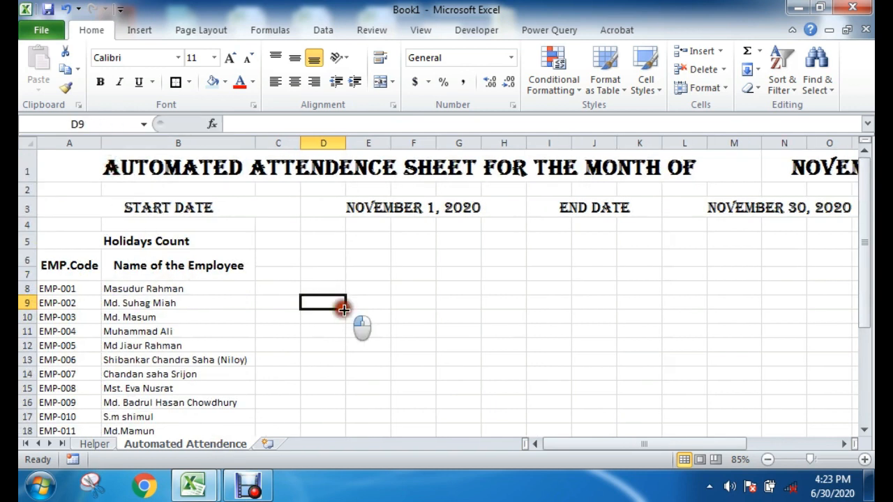
# Step: Enter the formula =$D$3 in cell C7 to bring in the start date as the first day
pyautogui.click(272, 272)
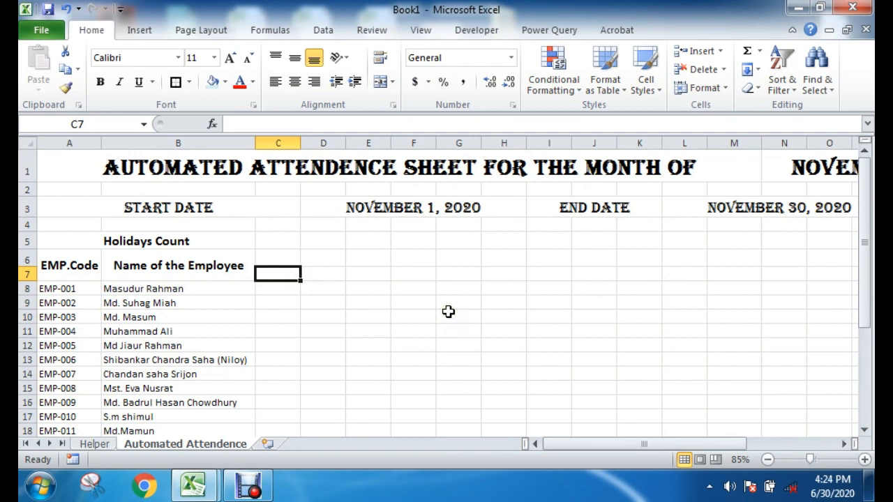
pyautogui.write('=')
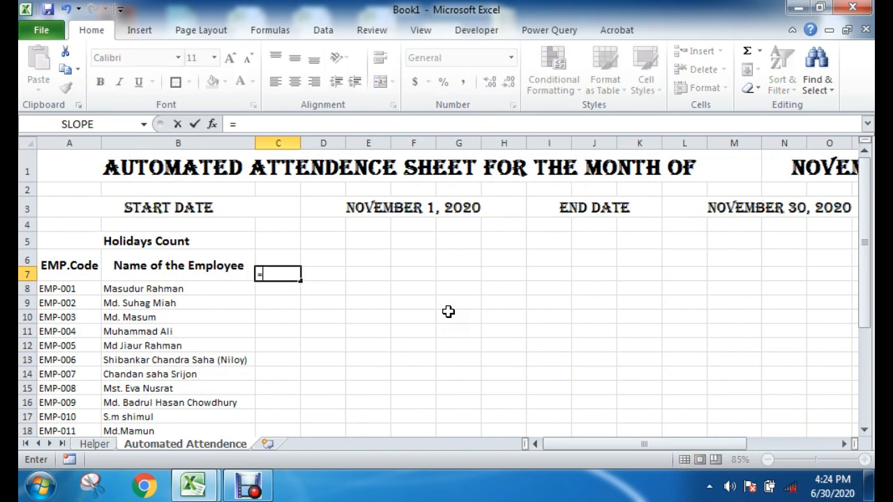
pyautogui.click(401, 215)
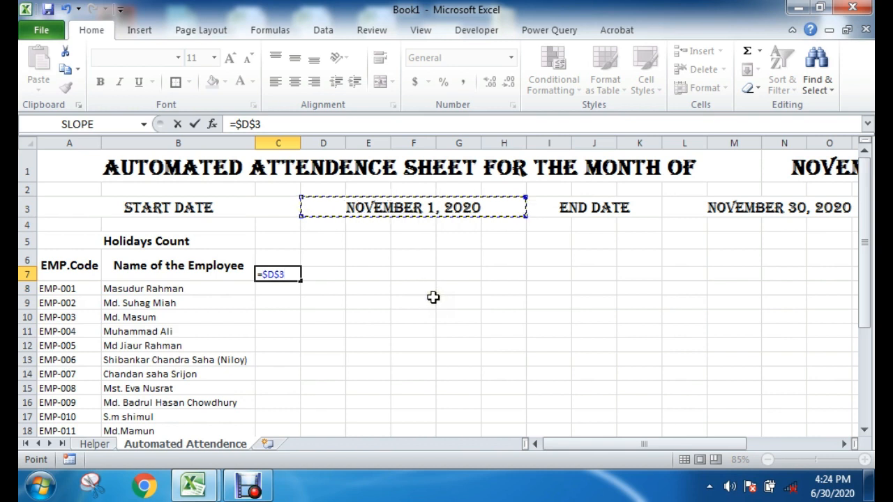
pyautogui.press('Return')
pyautogui.click(432, 301)
pyautogui.click(279, 274)
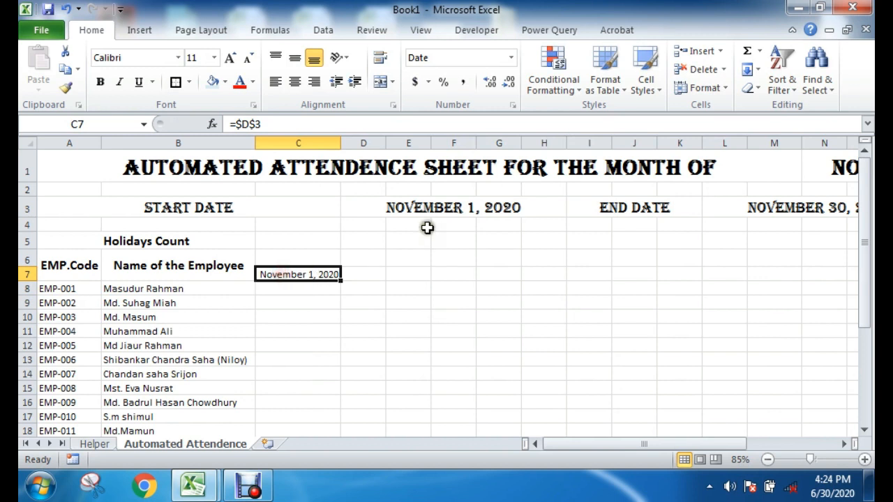
# Step: Apply the custom number format dd to the start date in C7 and auto-fit the width of column C
pyautogui.rightClick(319, 275)
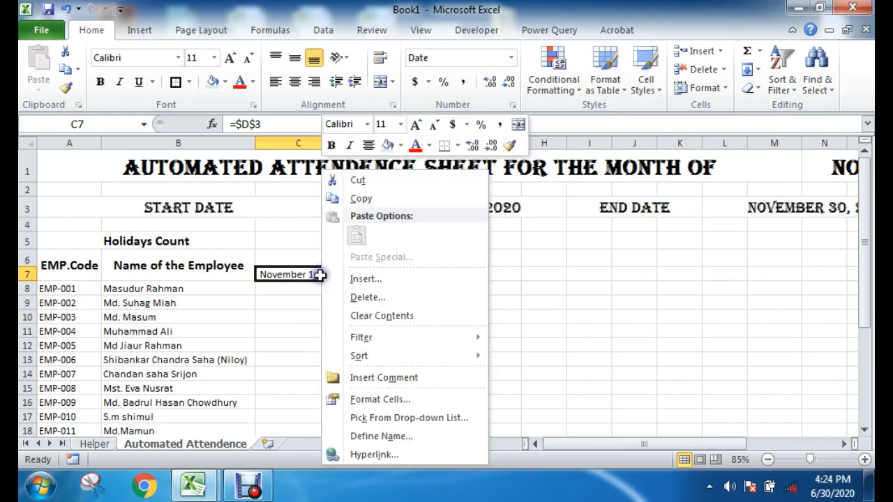
pyautogui.click(352, 398)
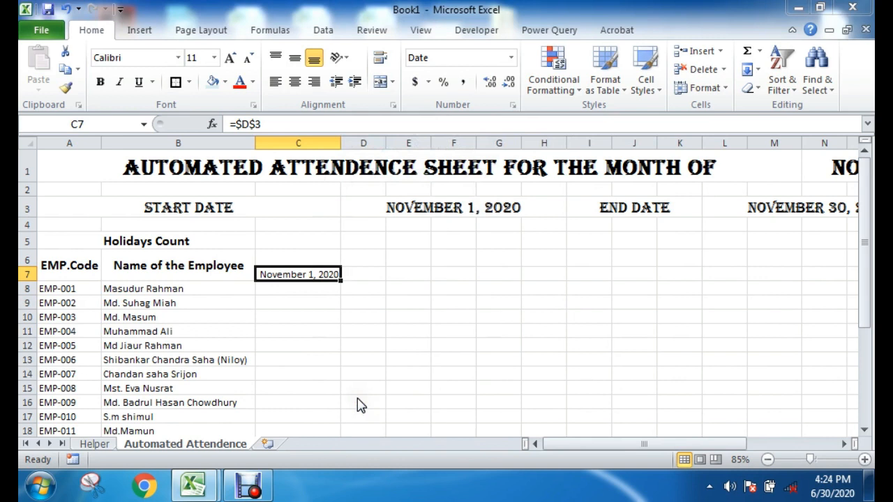
pyautogui.click(176, 275)
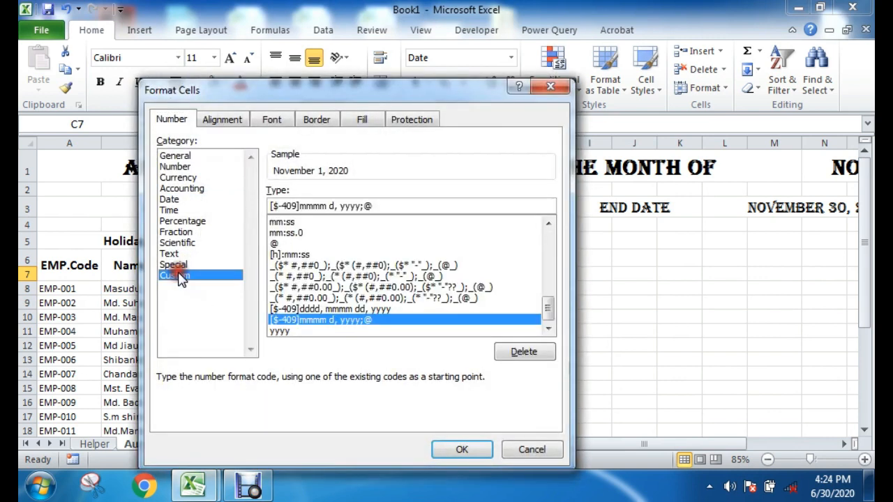
pyautogui.moveTo(418, 203); pyautogui.dragTo(235, 200)
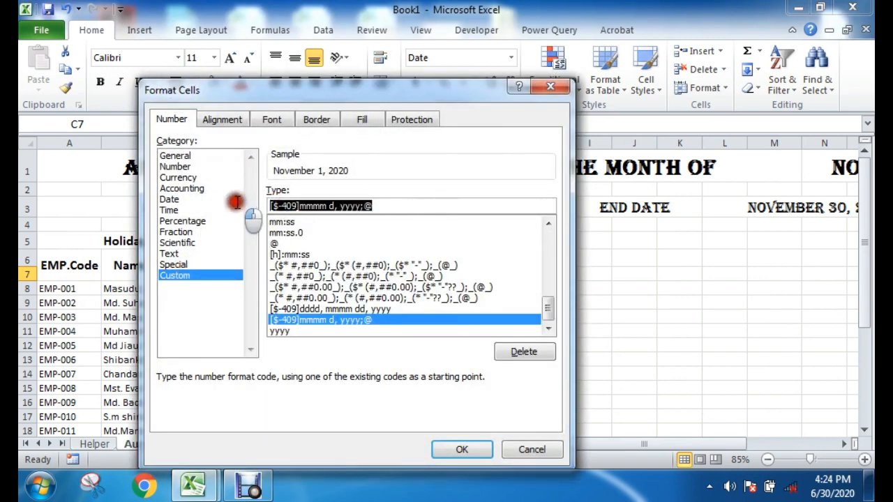
pyautogui.write('dd')
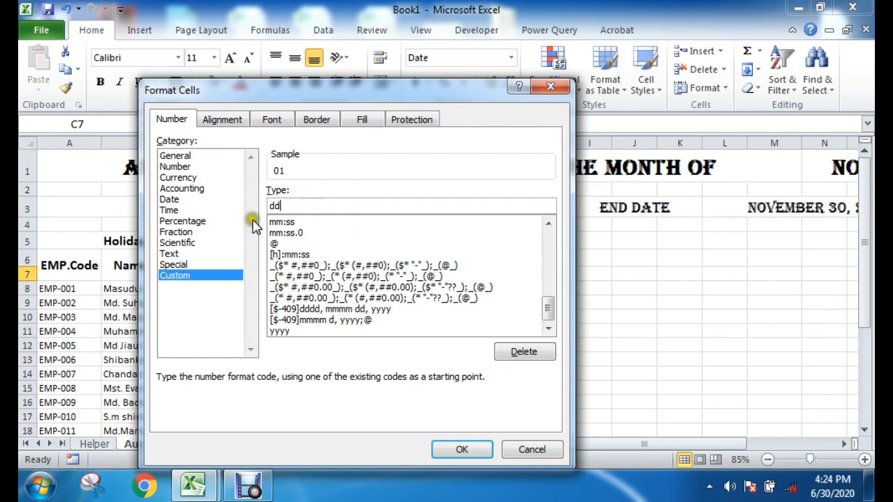
pyautogui.click(463, 450)
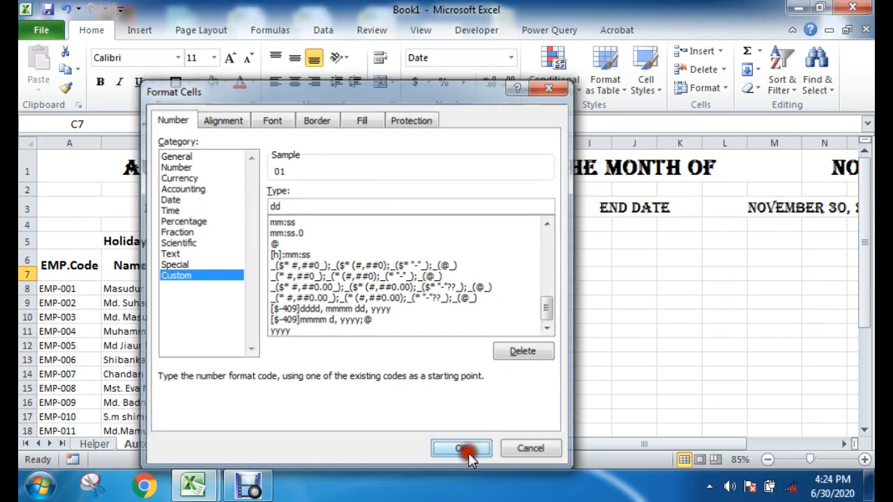
pyautogui.doubleClick(344, 137)
pyautogui.click(293, 331)
pyautogui.click(263, 273)
pyautogui.click(361, 346)
pyautogui.click(264, 274)
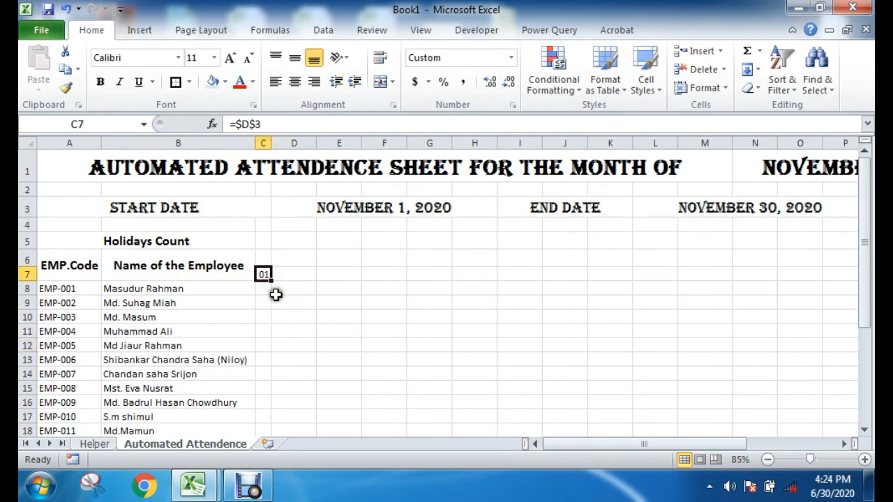
pyautogui.click(287, 272)
pyautogui.click(389, 333)
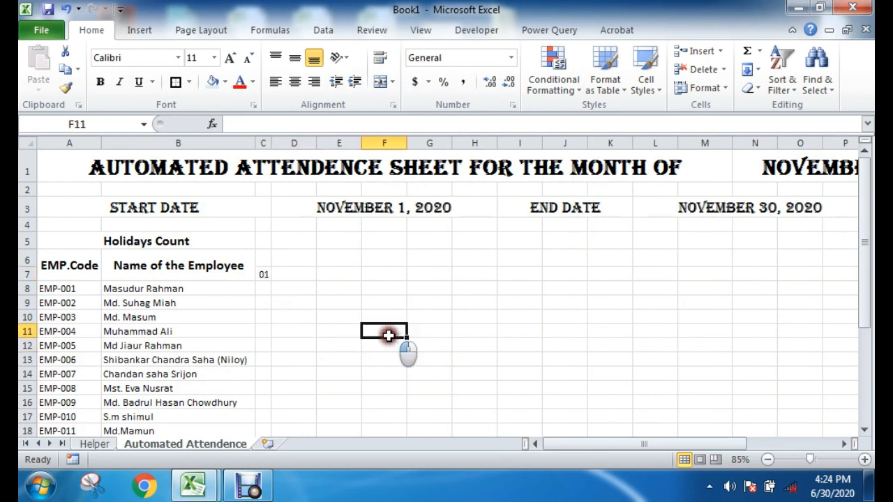
pyautogui.moveTo(294, 273); pyautogui.dragTo(783, 265)
pyautogui.click(514, 331)
# Step: Enter the formula =IF(C7<$L$3,C7+1,"") in D7 to produce the next day up to the end date
pyautogui.click(276, 276)
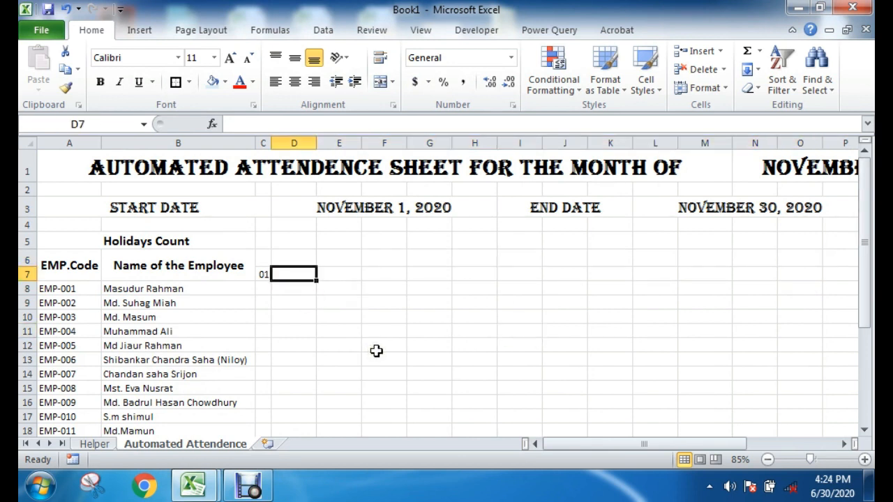
pyautogui.write('=')
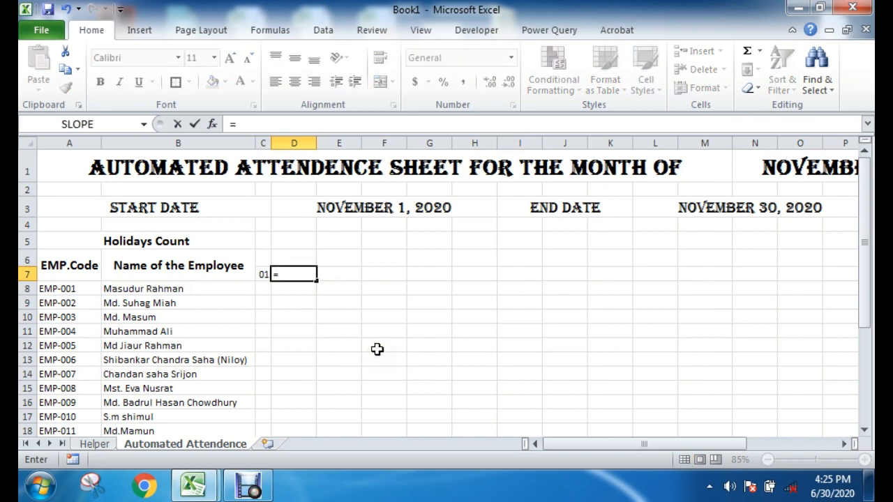
pyautogui.write('if')
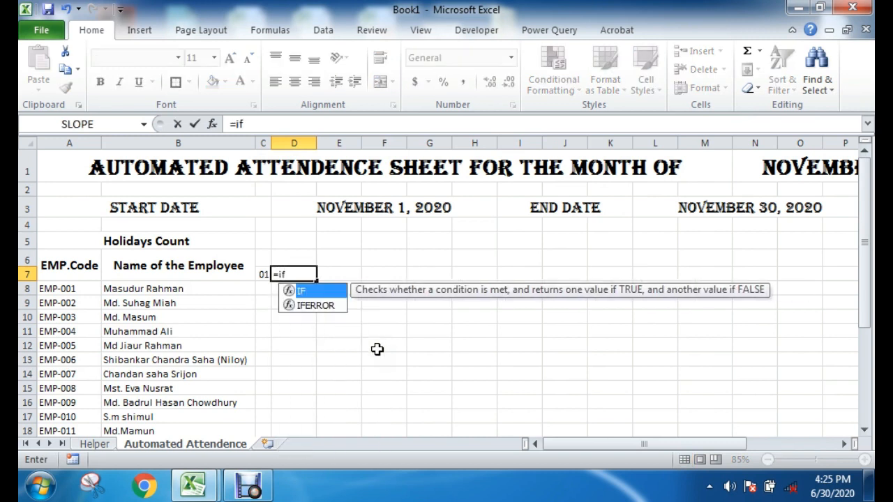
pyautogui.doubleClick(297, 290)
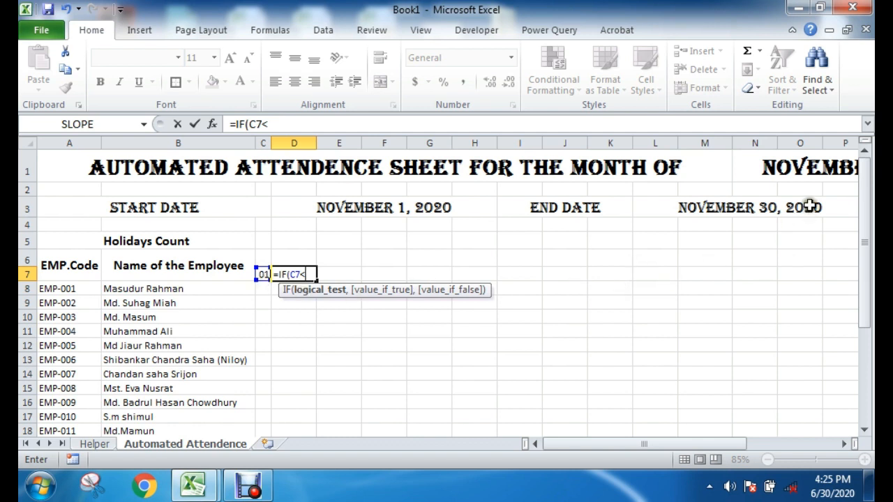
pyautogui.click(722, 204)
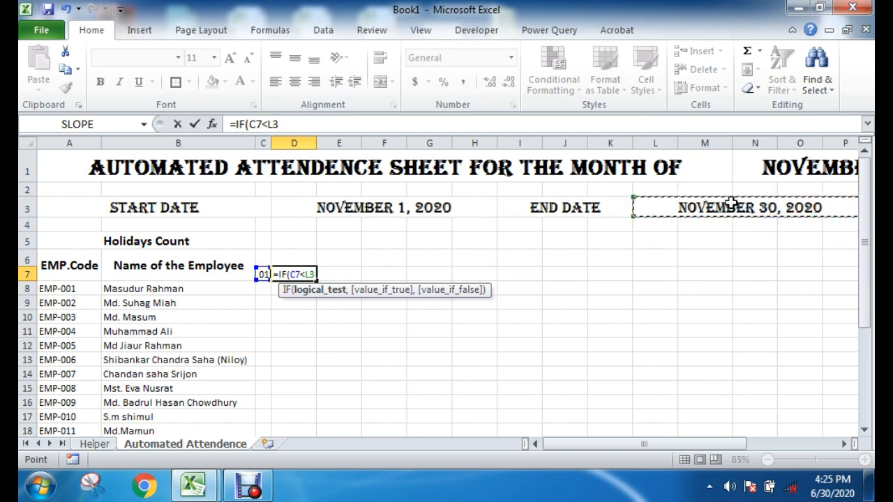
pyautogui.press('F4')
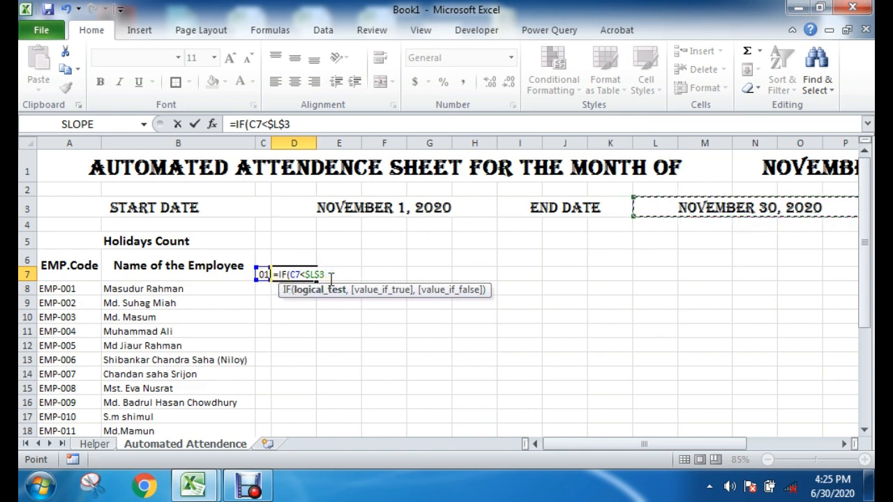
pyautogui.write(',')
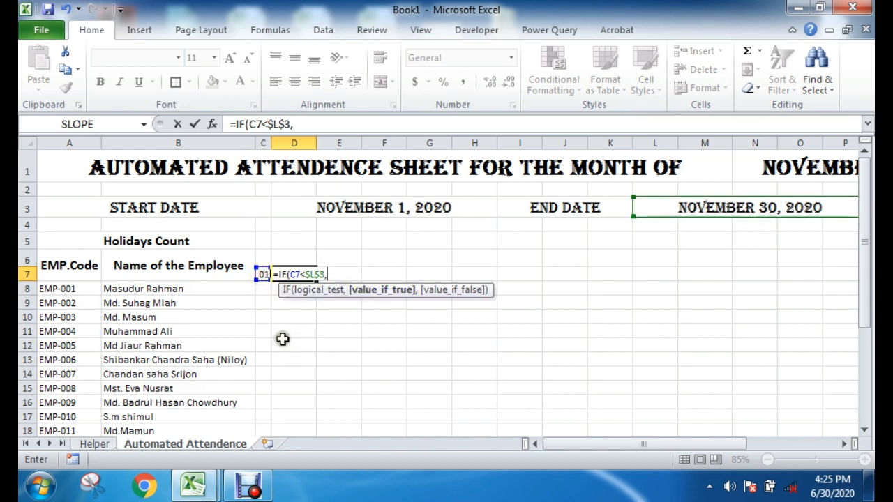
pyautogui.click(263, 274)
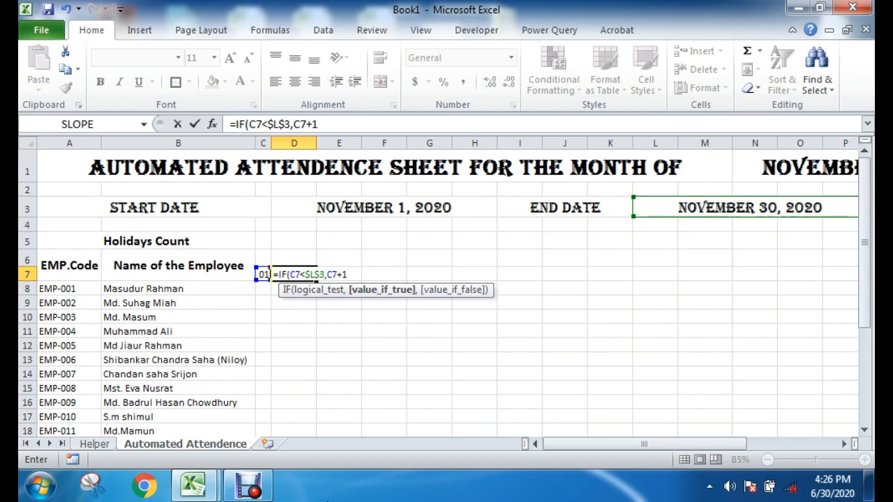
pyautogui.write('+1,')
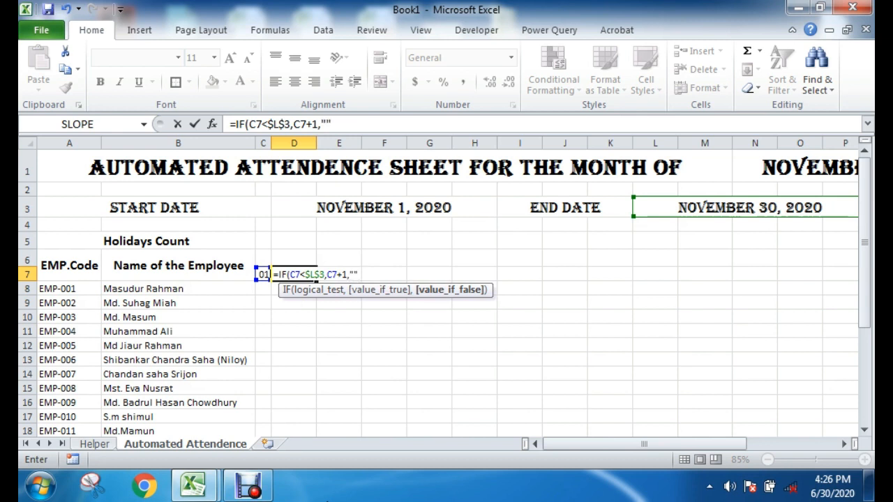
pyautogui.write('"")')
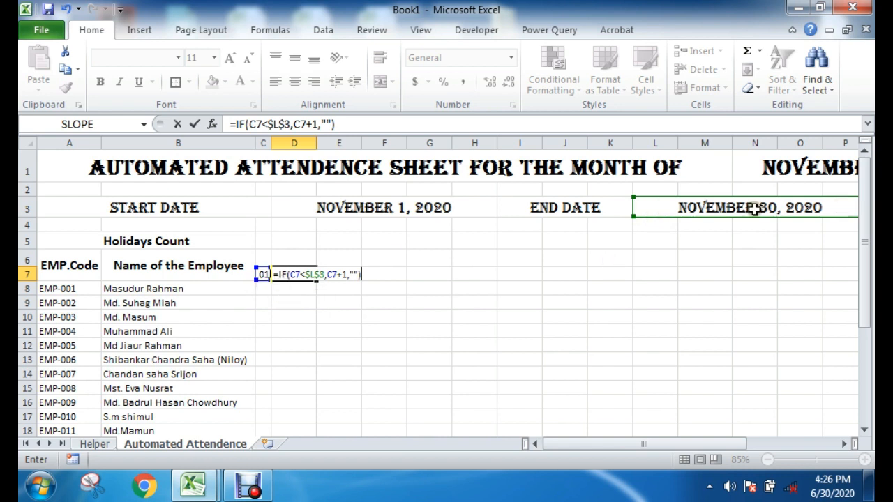
pyautogui.moveTo(348, 271); pyautogui.dragTo(357, 271)
pyautogui.click(333, 274)
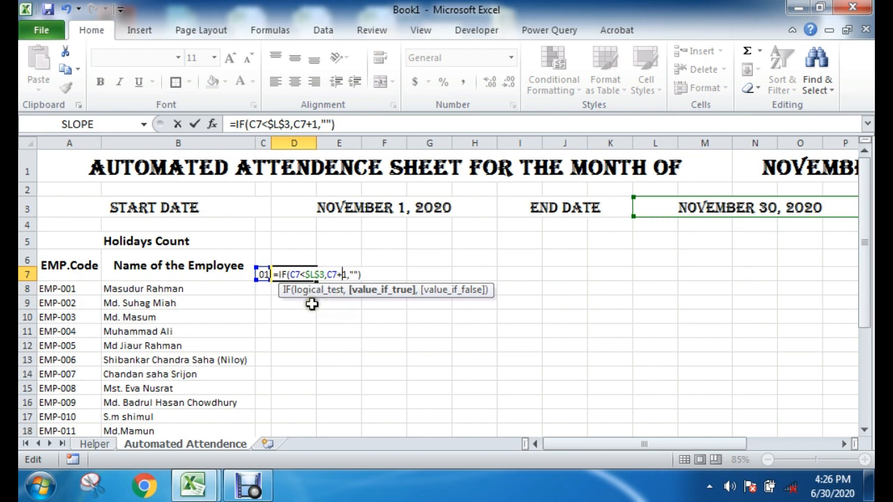
# Step: Review the condition, next-day and blank arguments of the IF formula in D7 and commit the formula
pyautogui.click(293, 274)
pyautogui.click(339, 276)
pyautogui.click(264, 276)
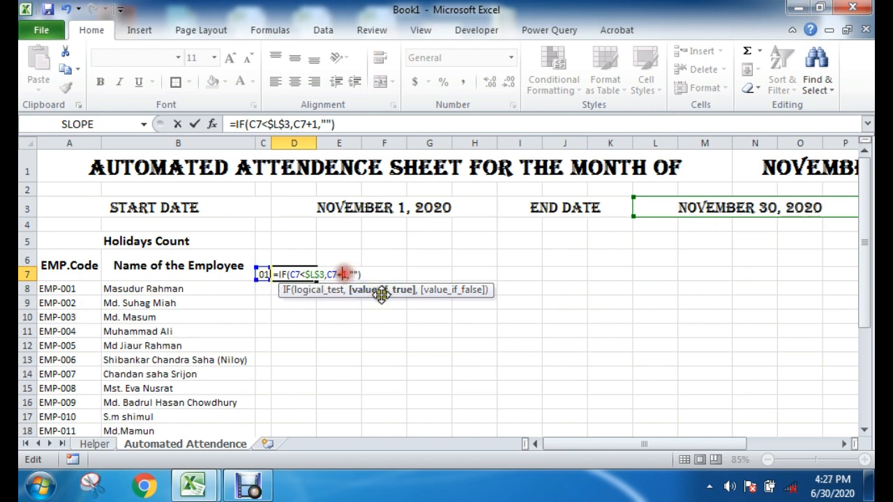
pyautogui.click(350, 273)
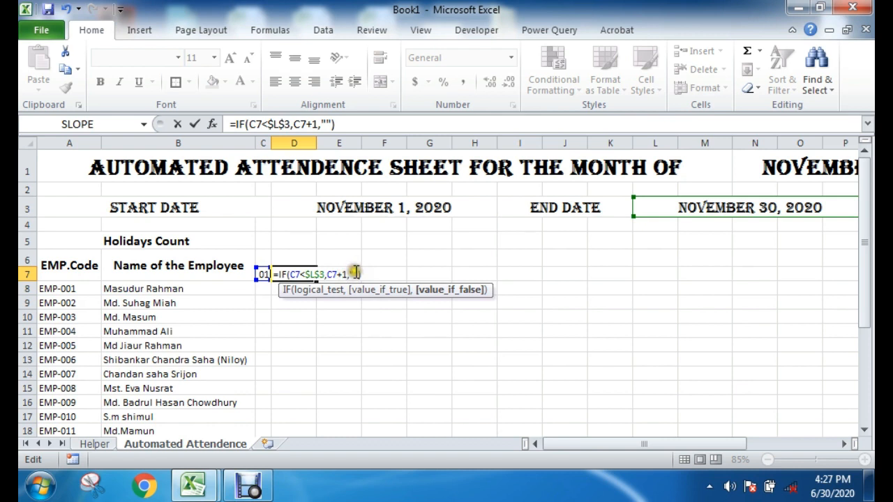
pyautogui.moveTo(351, 273); pyautogui.dragTo(356, 273)
pyautogui.click(366, 275)
pyautogui.press('Return')
pyautogui.click(412, 346)
# Step: Apply the custom number format dd to the date in D7
pyautogui.click(310, 275)
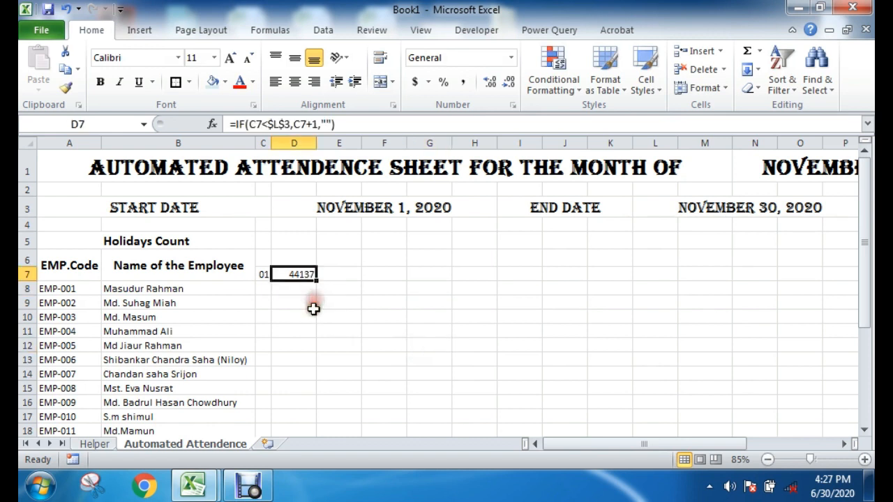
pyautogui.rightClick(298, 273)
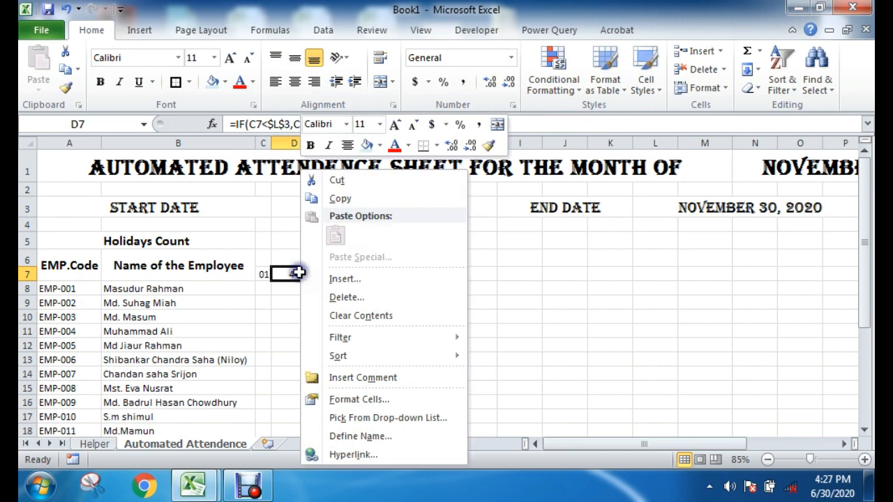
pyautogui.click(289, 314)
pyautogui.rightClick(295, 273)
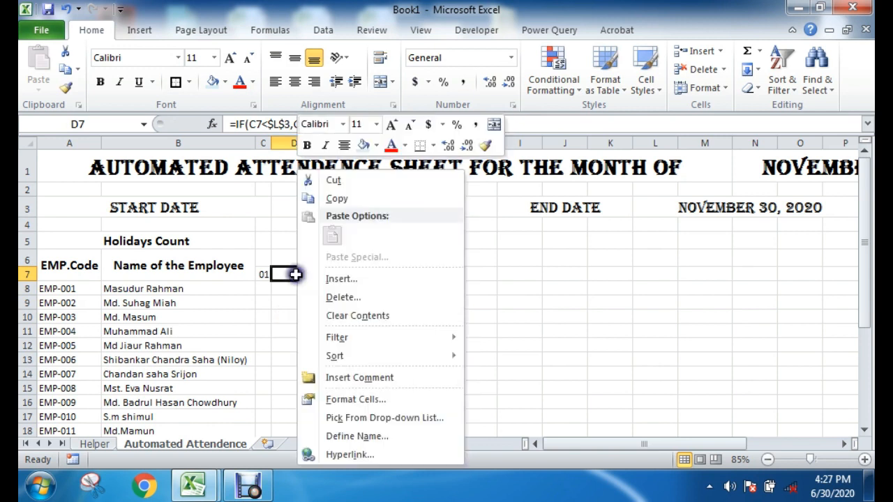
pyautogui.click(324, 399)
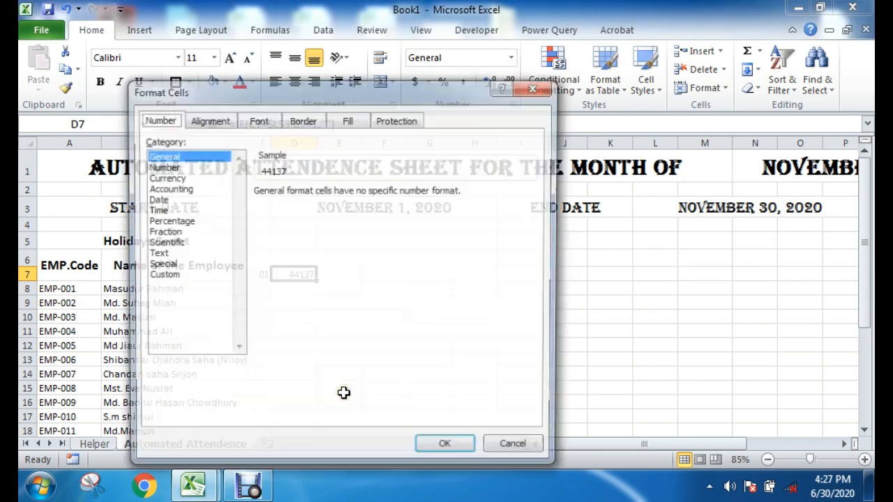
pyautogui.click(167, 275)
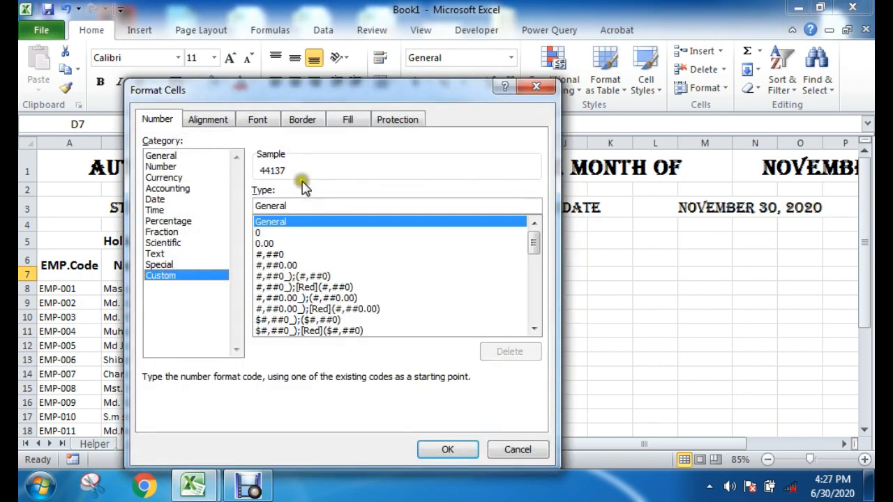
pyautogui.moveTo(350, 207); pyautogui.dragTo(200, 207)
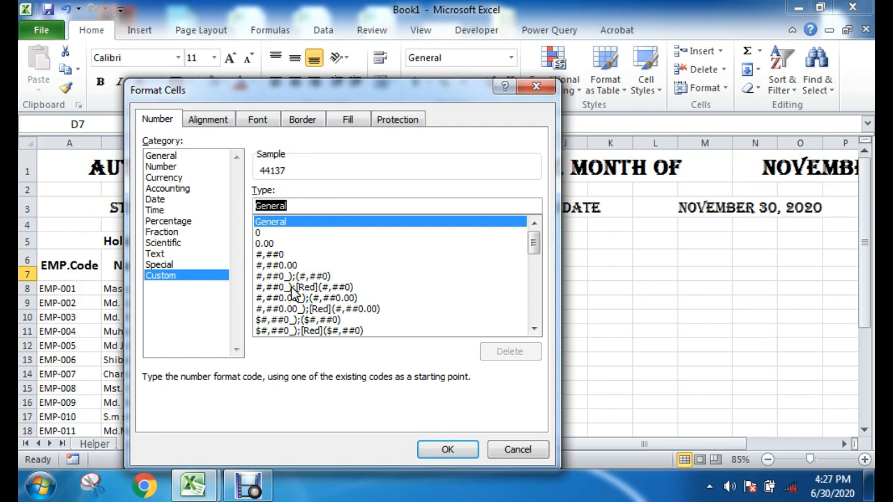
pyautogui.write('dd')
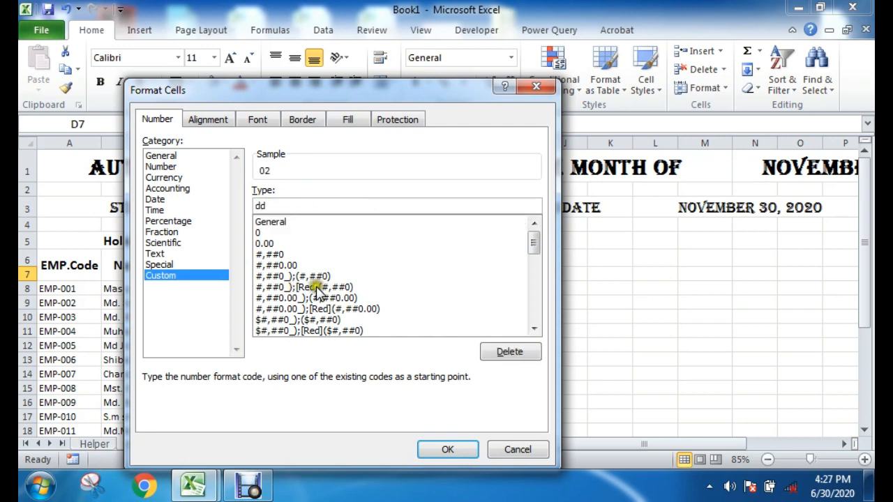
pyautogui.click(460, 450)
pyautogui.click(422, 360)
pyautogui.click(292, 278)
pyautogui.click(363, 323)
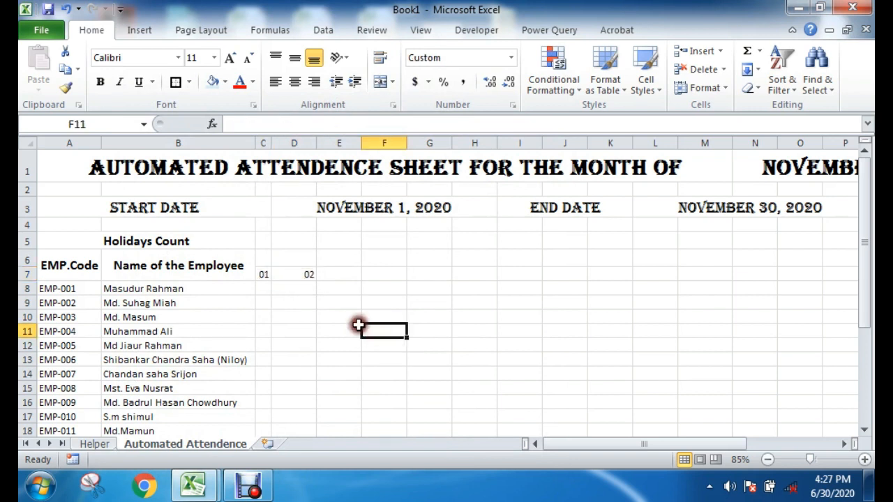
# Step: Fill the next-day formula from D7 across row 7 to AI7
pyautogui.click(305, 275)
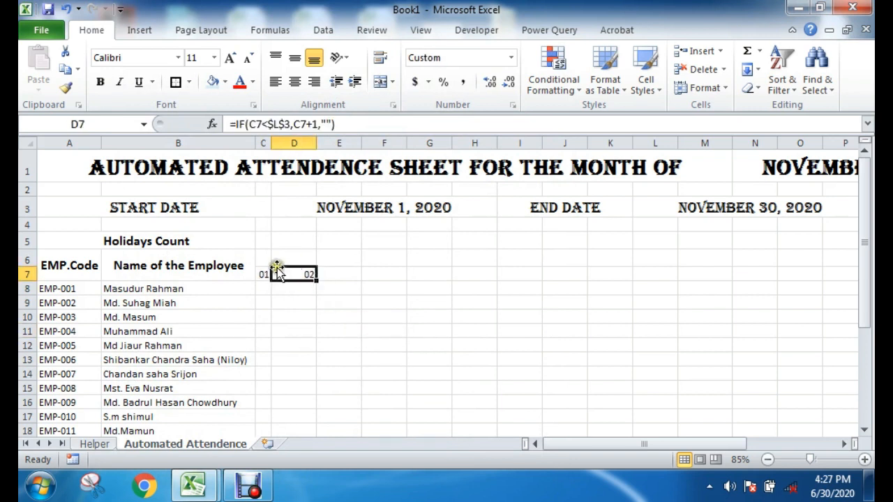
pyautogui.moveTo(313, 278); pyautogui.dragTo(659, 296)
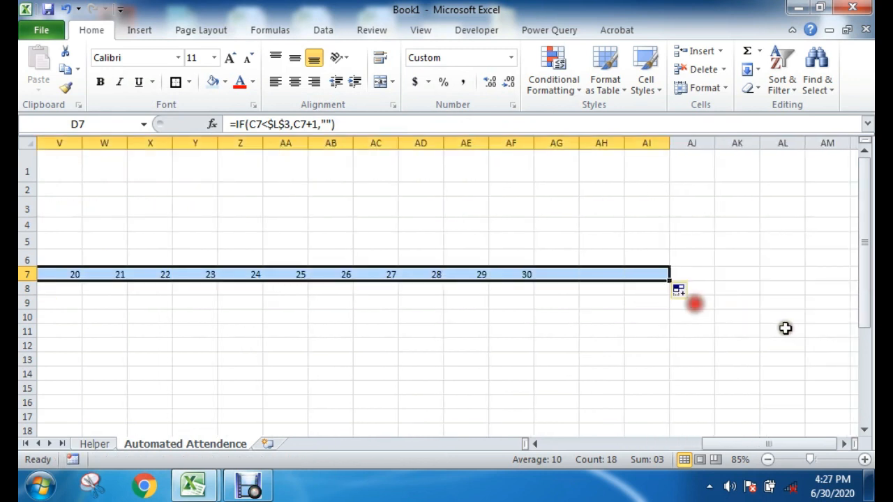
pyautogui.click(594, 301)
pyautogui.doubleClick(562, 275)
pyautogui.click(601, 345)
# Step: Choose January as the month in the sheet title's drop-down cell N1
pyautogui.moveTo(768, 444); pyautogui.dragTo(600, 426)
pyautogui.click(617, 176)
pyautogui.click(685, 179)
pyautogui.scroll(2, 683, 202)
pyautogui.click(565, 184)
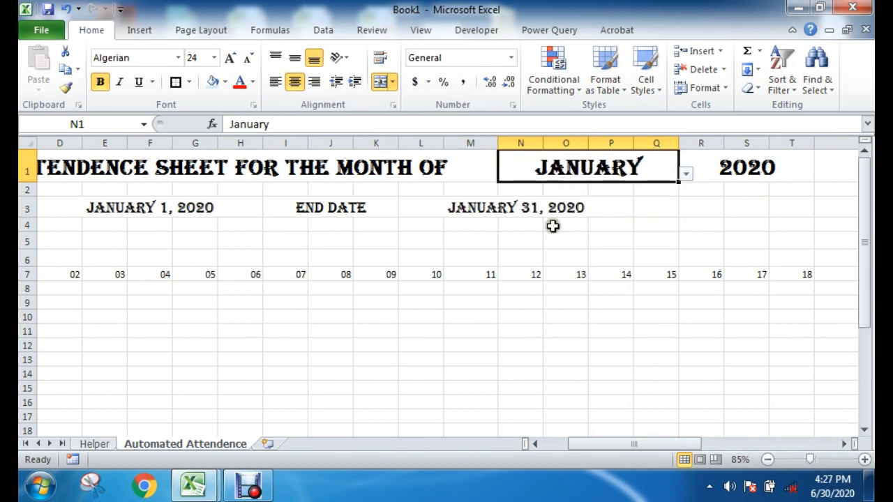
pyautogui.click(549, 213)
# Step: Check the day cells at the end of row 7, around AG7 and the cells beyond it, against the new month
pyautogui.moveTo(643, 444); pyautogui.dragTo(809, 443)
pyautogui.click(735, 274)
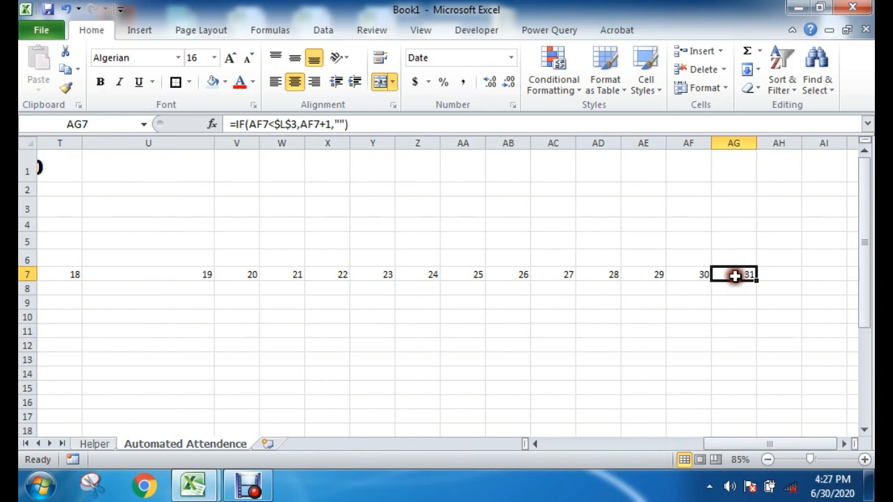
pyautogui.click(774, 275)
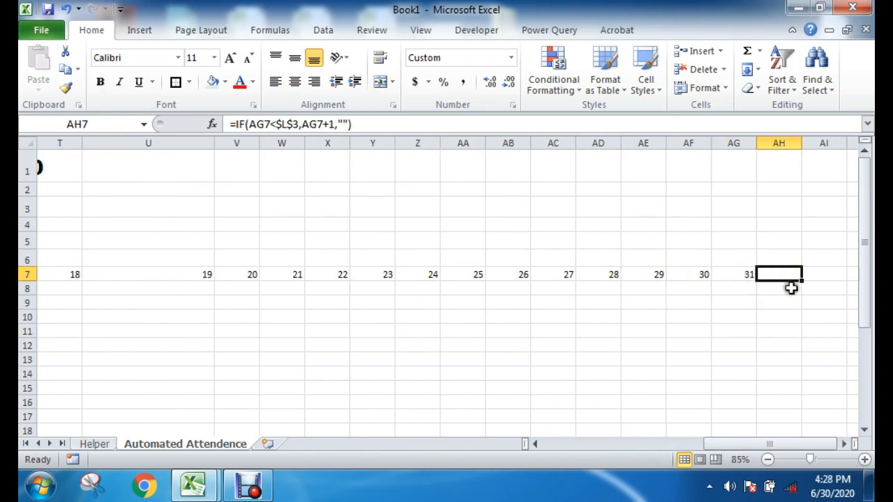
pyautogui.click(784, 315)
pyautogui.moveTo(769, 276); pyautogui.dragTo(870, 272)
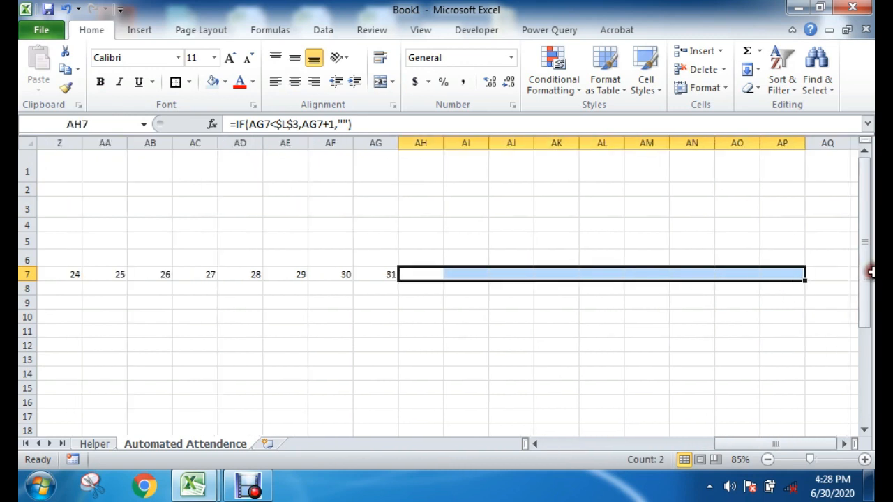
pyautogui.click(384, 344)
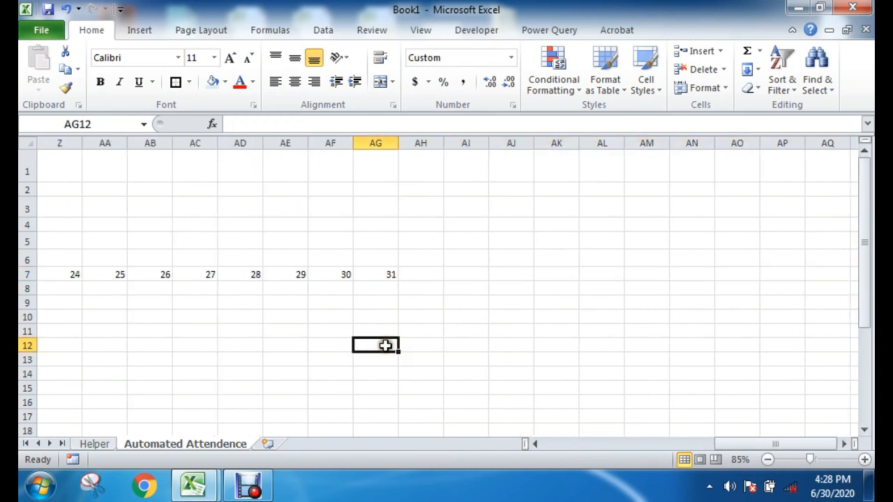
pyautogui.click(478, 343)
# Step: Auto-fit the widths of columns C to AG to the day numbers
pyautogui.moveTo(378, 144); pyautogui.dragTo(34, 176)
pyautogui.moveTo(206, 170); pyautogui.dragTo(267, 176)
pyautogui.doubleClick(317, 142)
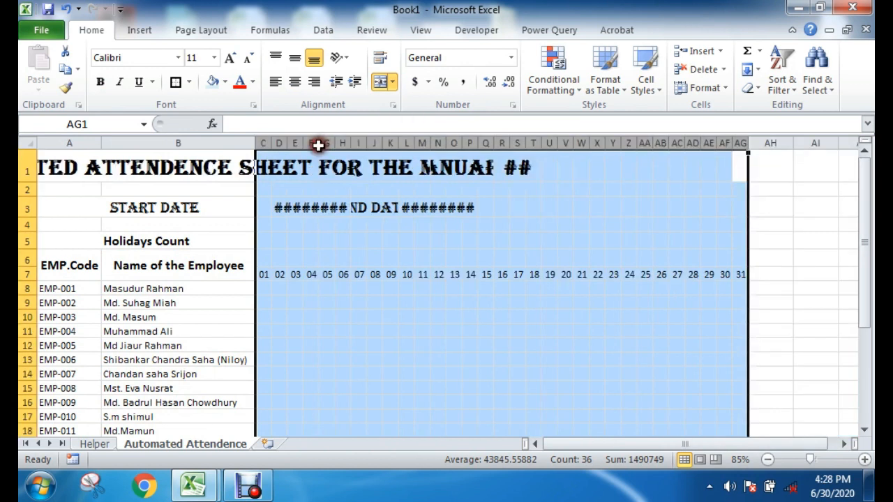
pyautogui.click(358, 358)
pyautogui.moveTo(263, 274); pyautogui.dragTo(741, 277)
pyautogui.click(594, 344)
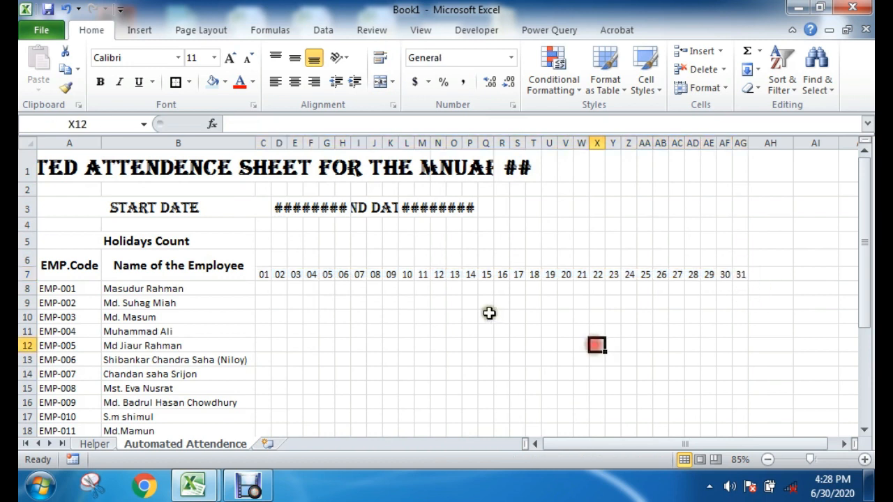
# Step: Move the End Date label and its date from I3:P3 to the range starting at T3
pyautogui.click(281, 208)
pyautogui.click(252, 207)
pyautogui.click(319, 207)
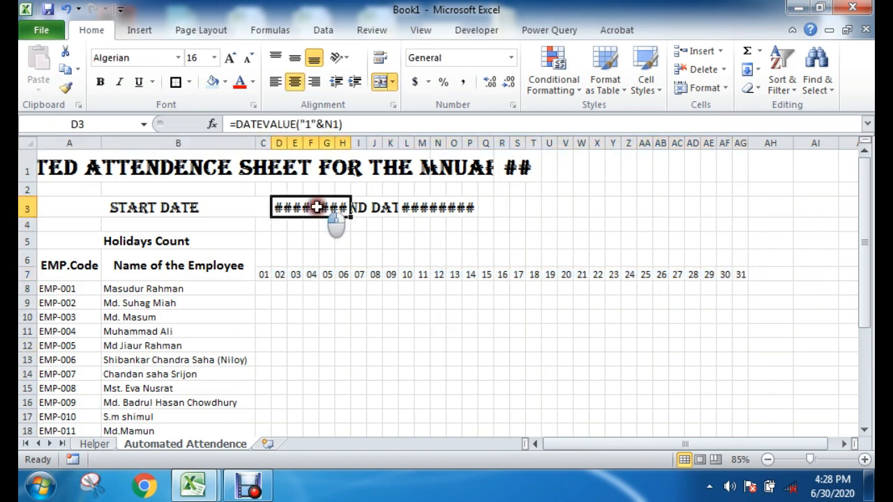
pyautogui.click(389, 315)
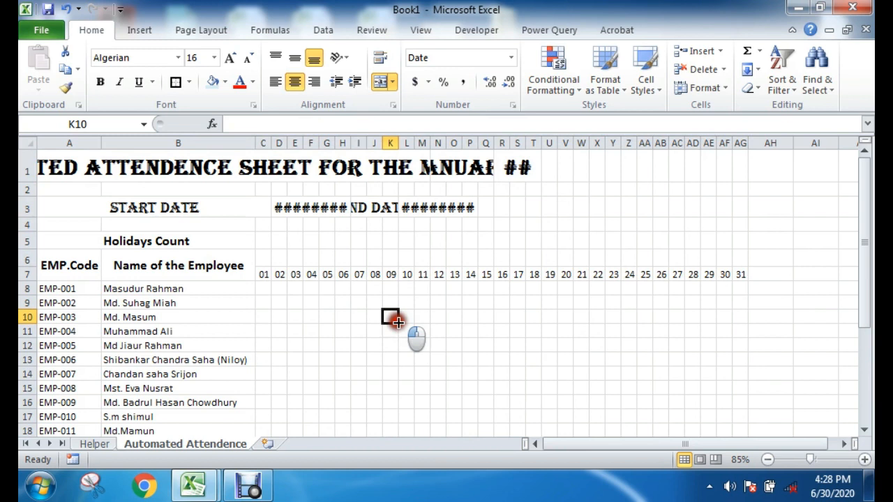
pyautogui.click(389, 208)
pyautogui.moveTo(389, 207); pyautogui.dragTo(477, 208)
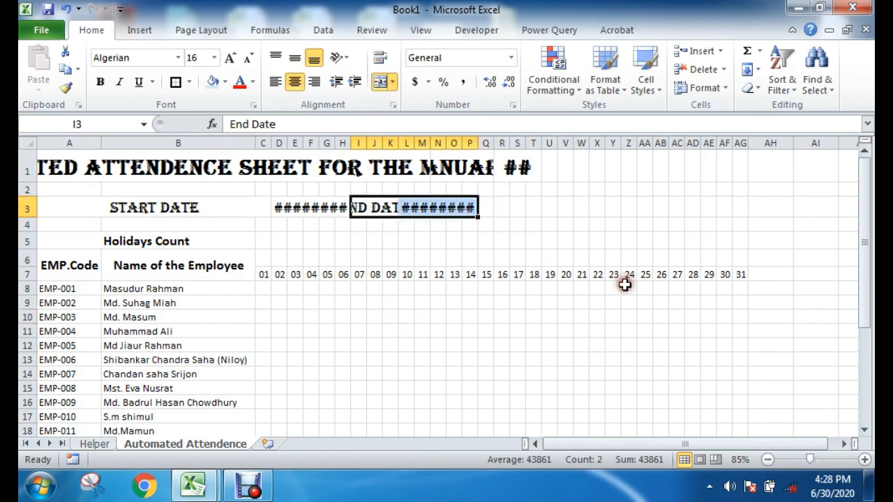
pyautogui.hotkey('ctrl', 'c')
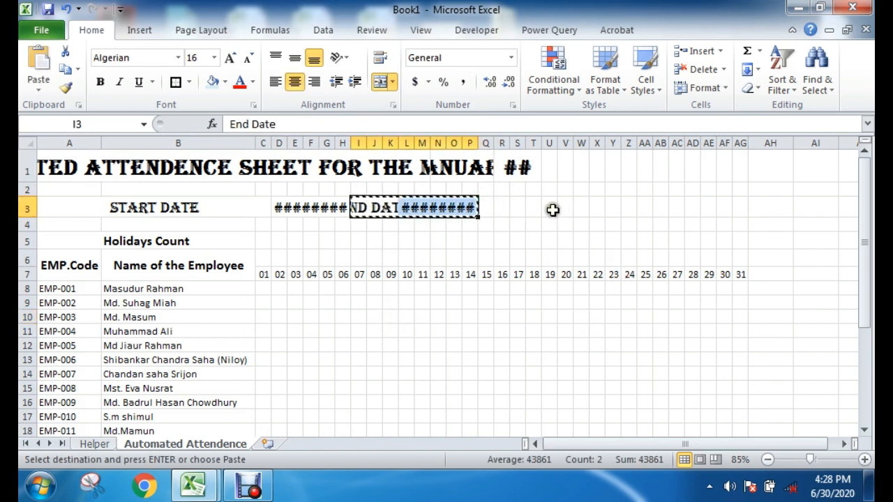
pyautogui.click(533, 207)
pyautogui.hotkey('ctrl', 'v')
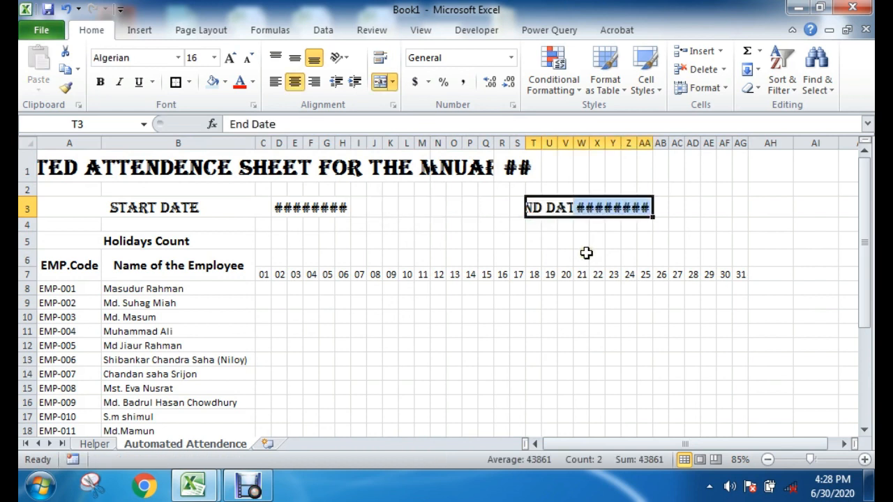
pyautogui.click(660, 240)
# Step: Merge and center the End Date label across P3:V3 and the end date across W3:AE3
pyautogui.moveTo(467, 205); pyautogui.dragTo(565, 209)
pyautogui.click(381, 84)
pyautogui.click(582, 237)
pyautogui.click(580, 207)
pyautogui.moveTo(580, 207); pyautogui.dragTo(708, 208)
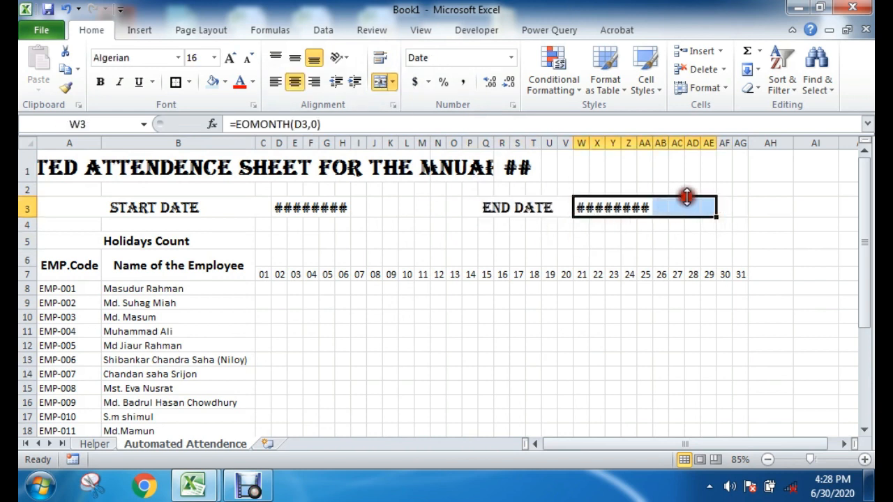
pyautogui.click(380, 82)
pyautogui.click(380, 82)
pyautogui.click(380, 82)
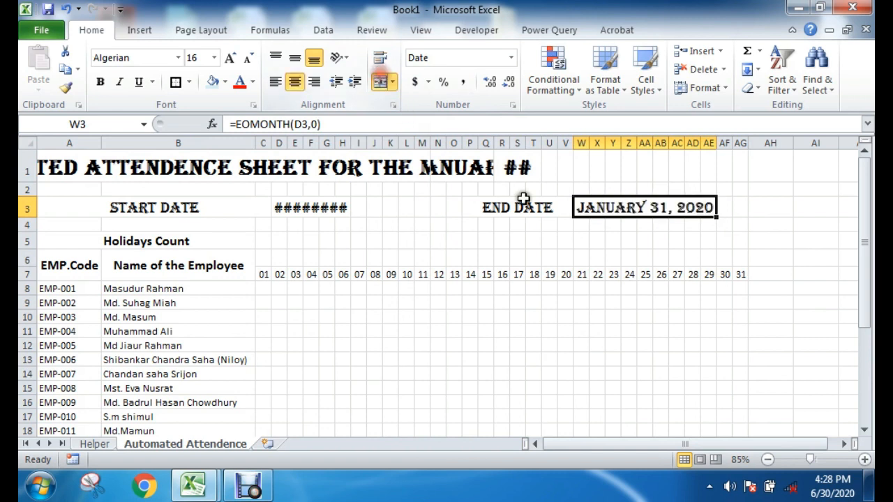
pyautogui.click(630, 240)
# Step: Widen the merged start date cell to D3:M3, keeping it centered
pyautogui.moveTo(281, 207)
pyautogui.mouseDown()
pyautogui.moveTo(375, 207)
pyautogui.moveTo(255, 207)
pyautogui.moveTo(286, 207)
pyautogui.mouseUp()
pyautogui.click(400, 226)
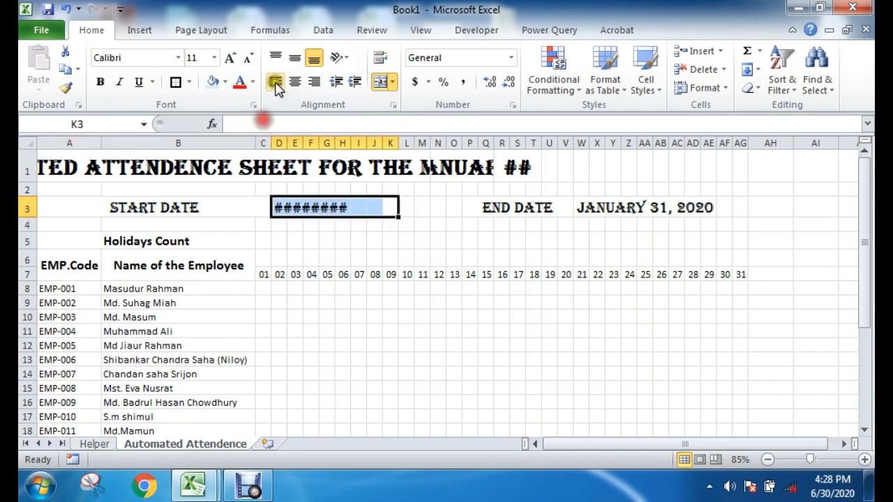
pyautogui.click(380, 80)
pyautogui.click(407, 223)
pyautogui.moveTo(422, 208); pyautogui.dragTo(306, 209)
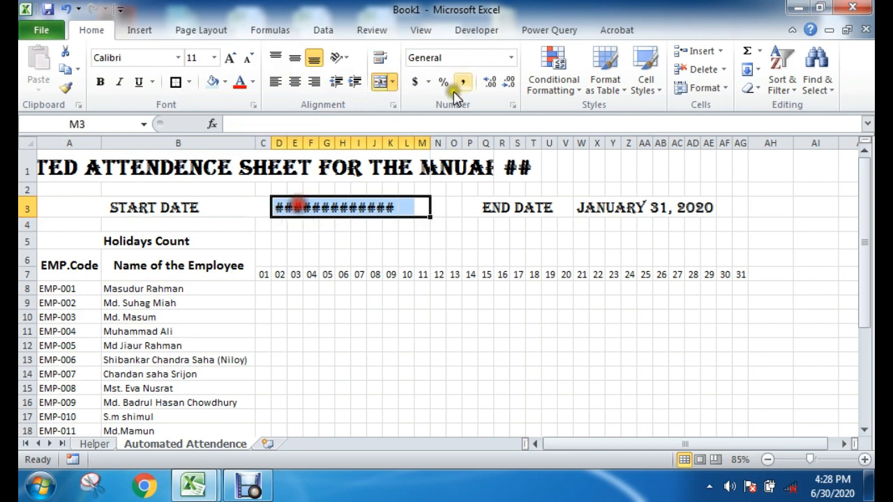
pyautogui.click(383, 83)
pyautogui.click(383, 82)
pyautogui.click(469, 237)
# Step: Widen the merged year cell to R1:W1 and move it to X1
pyautogui.moveTo(501, 176); pyautogui.dragTo(572, 162)
pyautogui.click(383, 82)
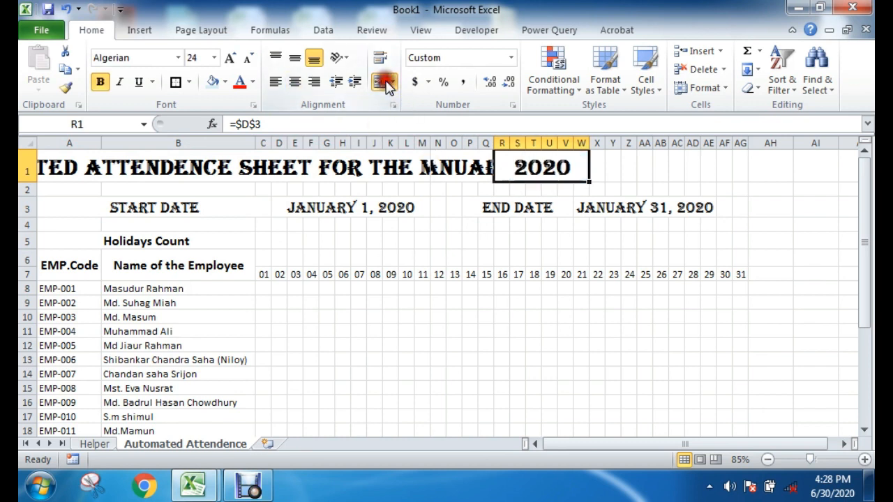
pyautogui.click(493, 234)
pyautogui.click(532, 161)
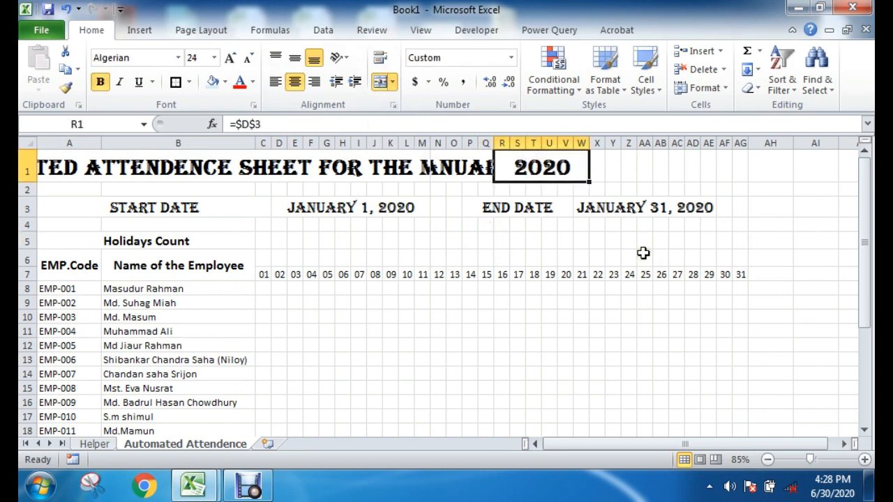
pyautogui.hotkey('ctrl', 'x')
pyautogui.press('Right')
pyautogui.hotkey('ctrl', 'v')
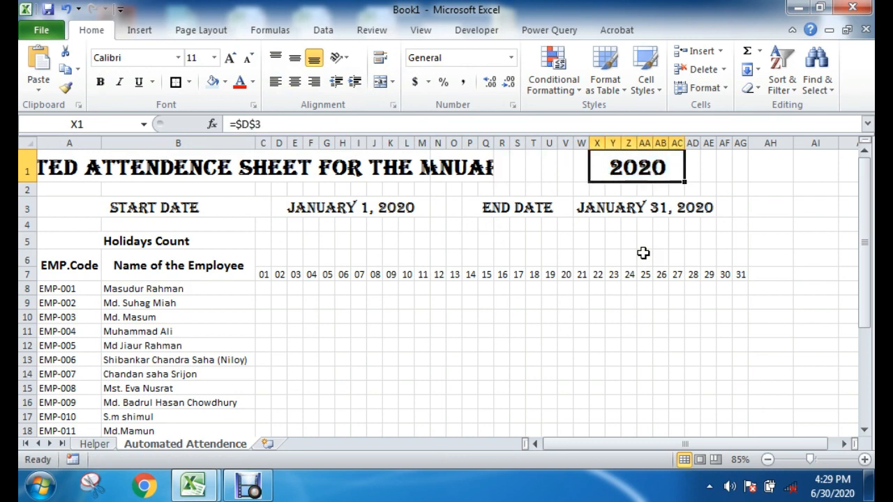
# Step: Move the month drop-down cell from N1 to S1
pyautogui.click(460, 173)
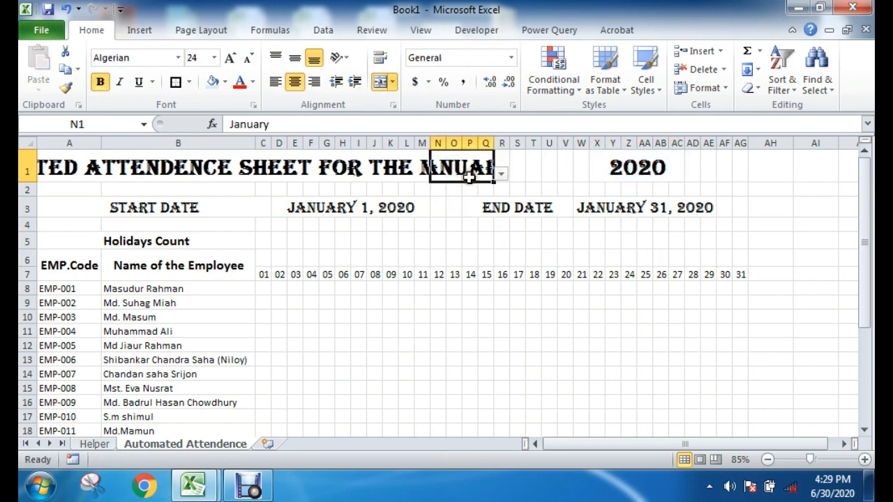
pyautogui.hotkey('ctrl', 'x')
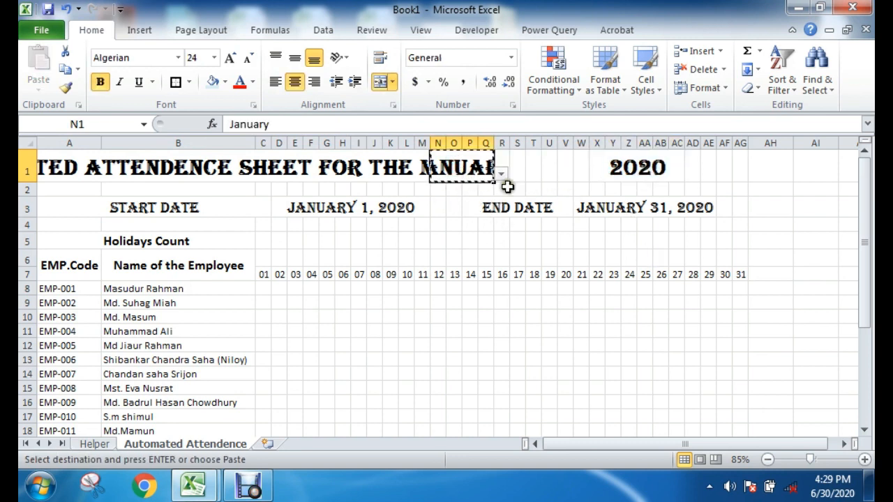
pyautogui.click(517, 166)
pyautogui.hotkey('ctrl', 'v')
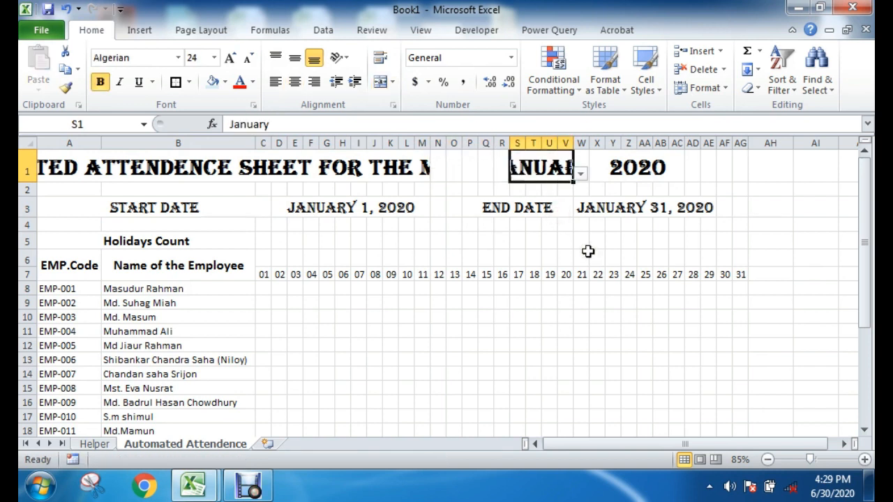
# Step: Widen the merged title cell to A1:Q1, keeping it centered
pyautogui.moveTo(84, 178); pyautogui.dragTo(484, 157)
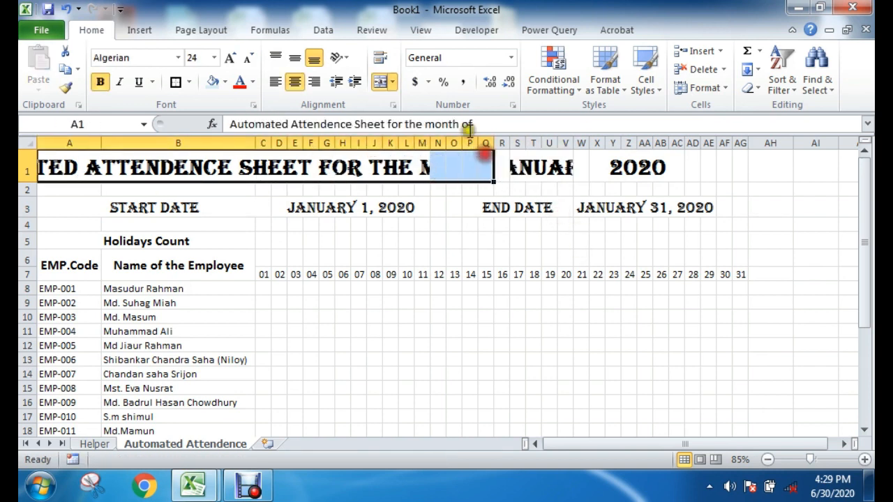
pyautogui.click(381, 81)
pyautogui.click(381, 81)
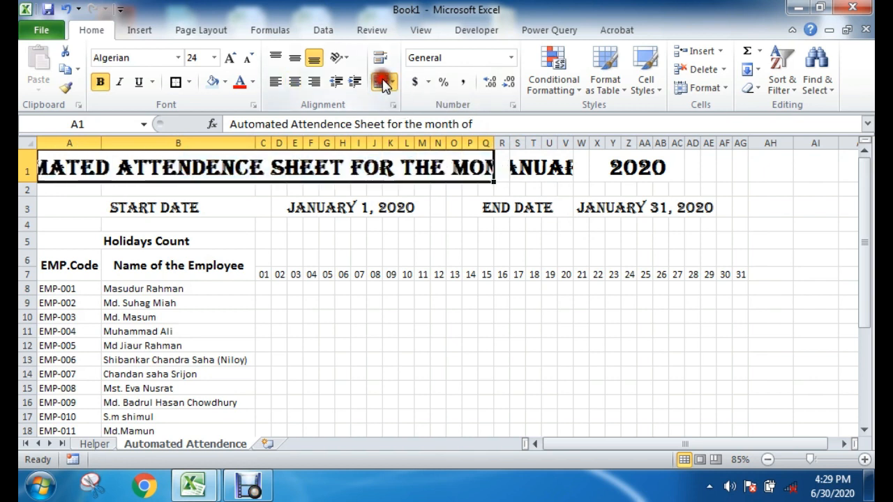
# Step: Move the month and year cells in S1:AC1 so that they start at AD1
pyautogui.click(719, 175)
pyautogui.moveTo(519, 170); pyautogui.dragTo(675, 171)
pyautogui.hotkey('ctrl', 'c')
pyautogui.click(693, 168)
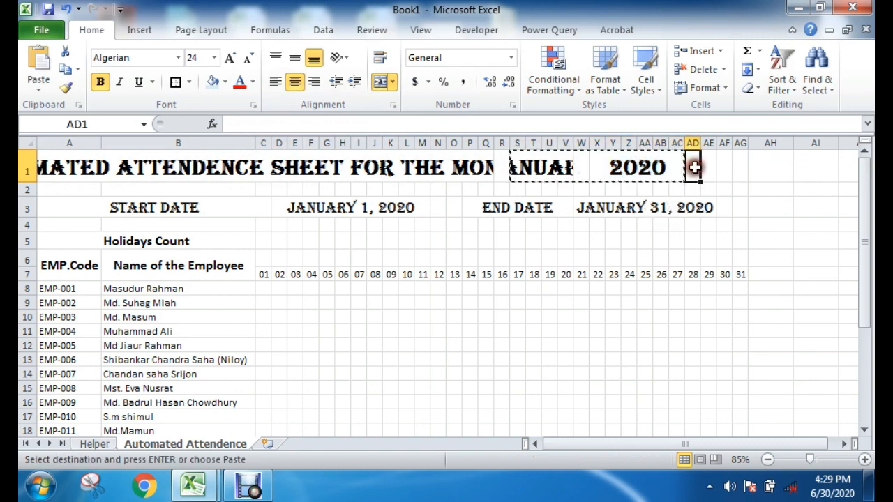
pyautogui.press('Return')
pyautogui.click(772, 239)
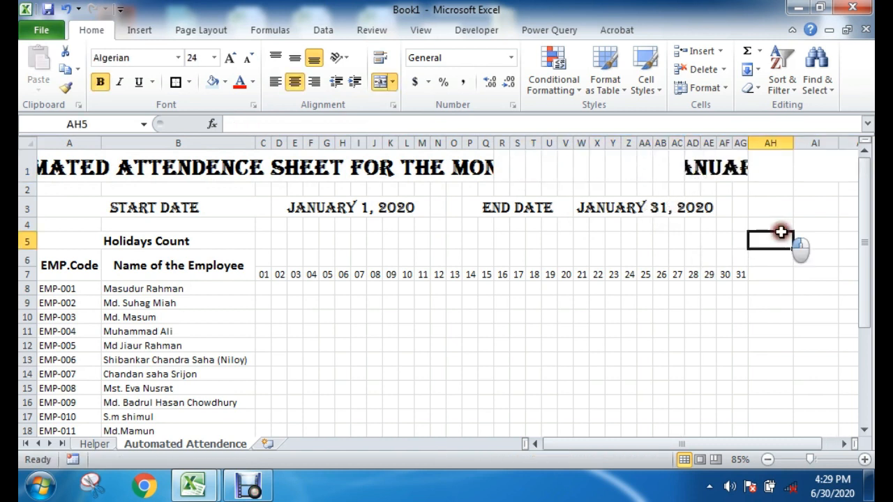
# Step: Widen the merged title cell to A1:AA1 so the whole heading fits, keeping it centered
pyautogui.moveTo(612, 162); pyautogui.dragTo(27, 174)
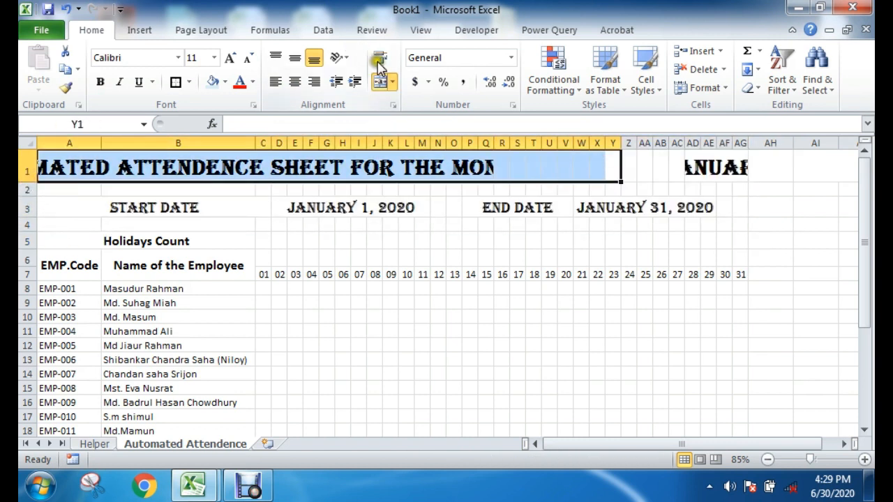
pyautogui.click(383, 82)
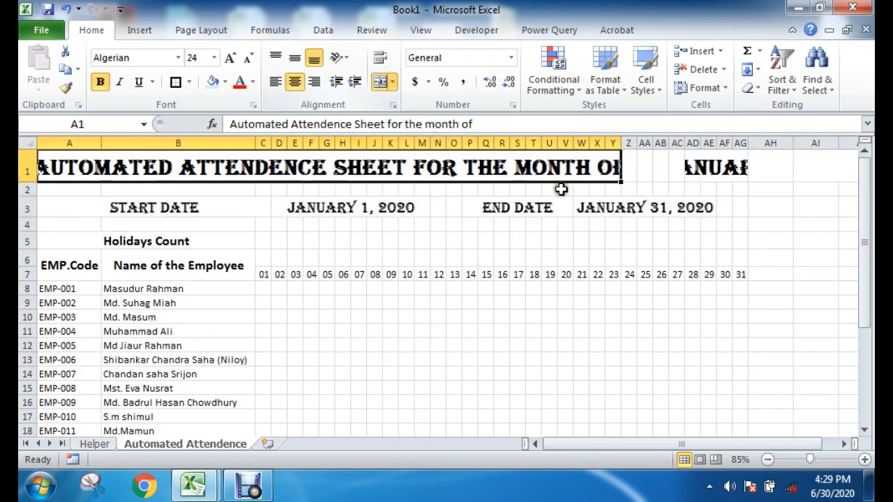
pyautogui.moveTo(639, 167); pyautogui.dragTo(104, 175)
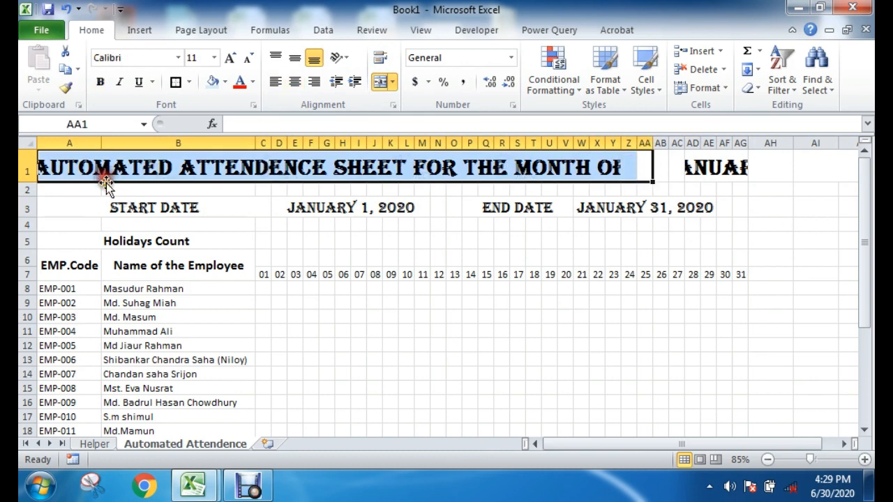
pyautogui.click(383, 81)
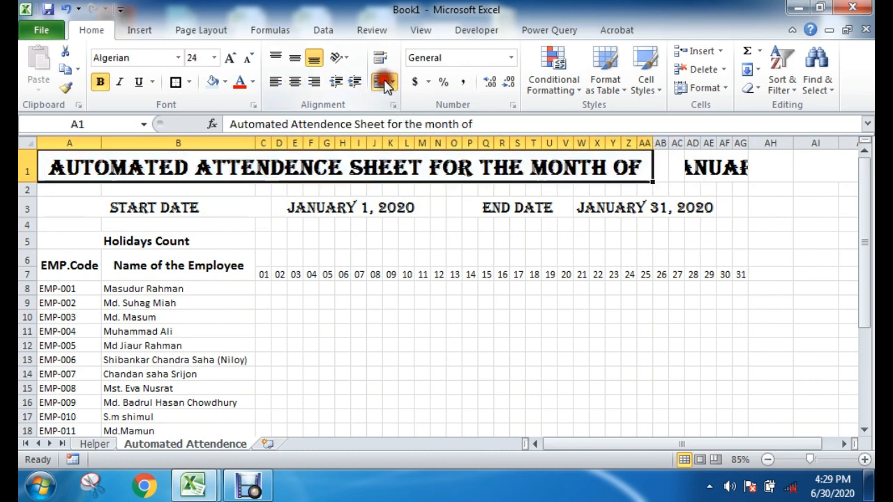
pyautogui.click(676, 343)
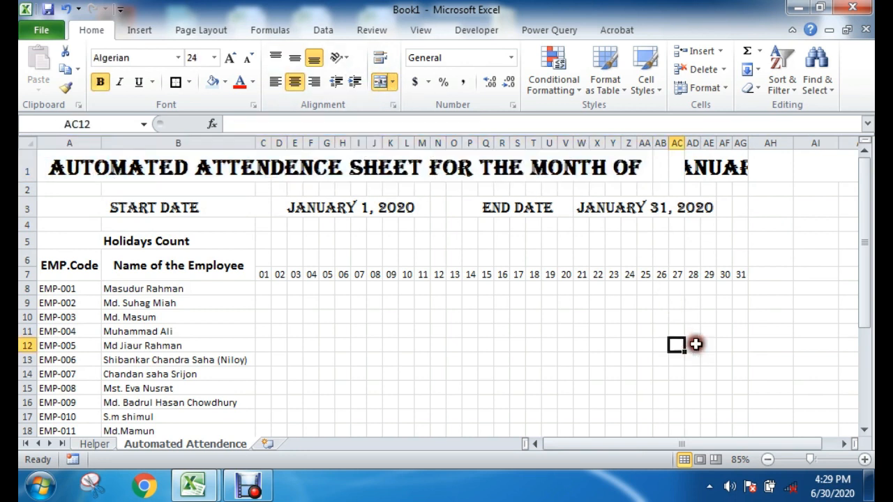
# Step: Merge and center the month drop-down cell across AB1:AH1
pyautogui.moveTo(663, 169); pyautogui.dragTo(734, 166)
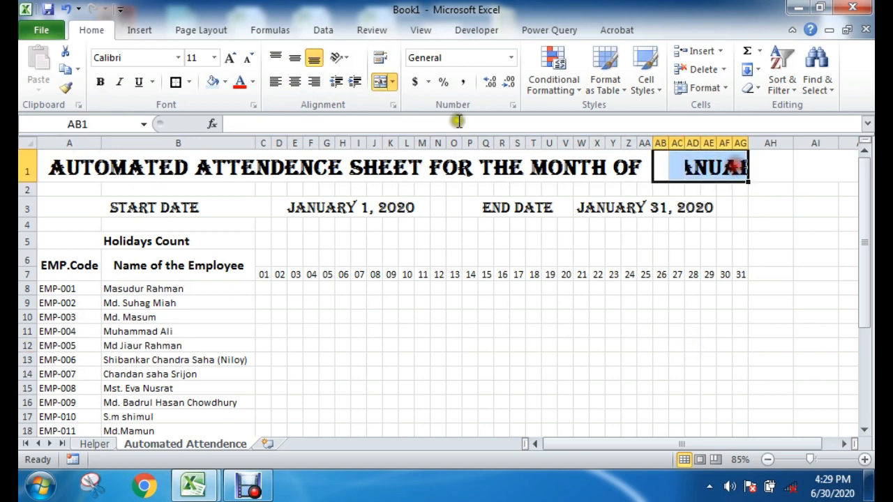
pyautogui.click(379, 82)
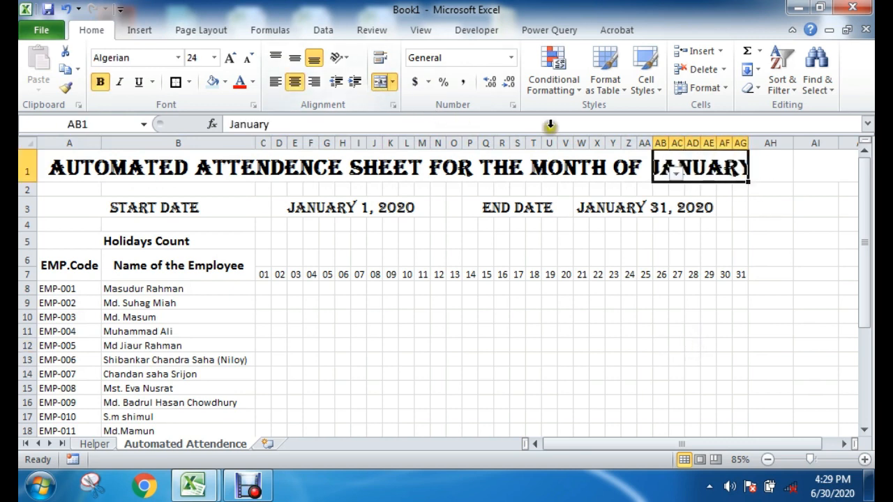
pyautogui.moveTo(779, 169); pyautogui.dragTo(685, 165)
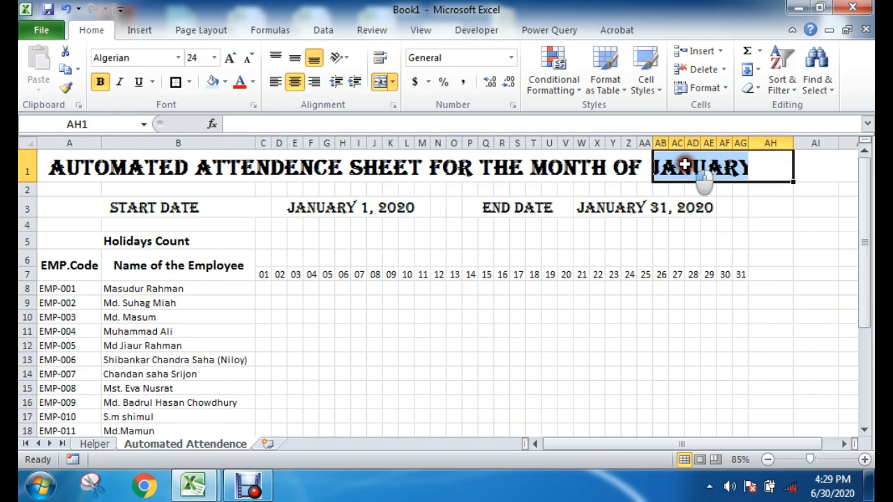
pyautogui.click(379, 82)
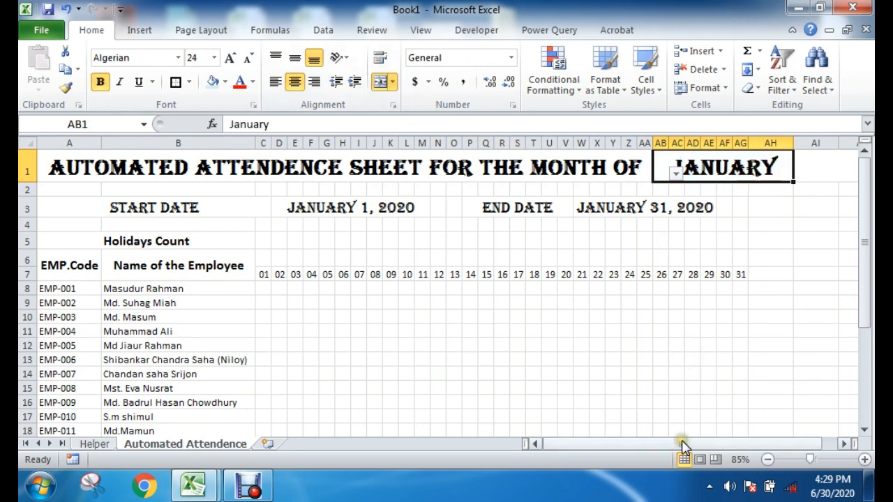
# Step: Unmerge the year cell at AI1 and merge and center it across AI1:AK1 only
pyautogui.moveTo(677, 444); pyautogui.dragTo(729, 441)
pyautogui.click(687, 201)
pyautogui.click(600, 166)
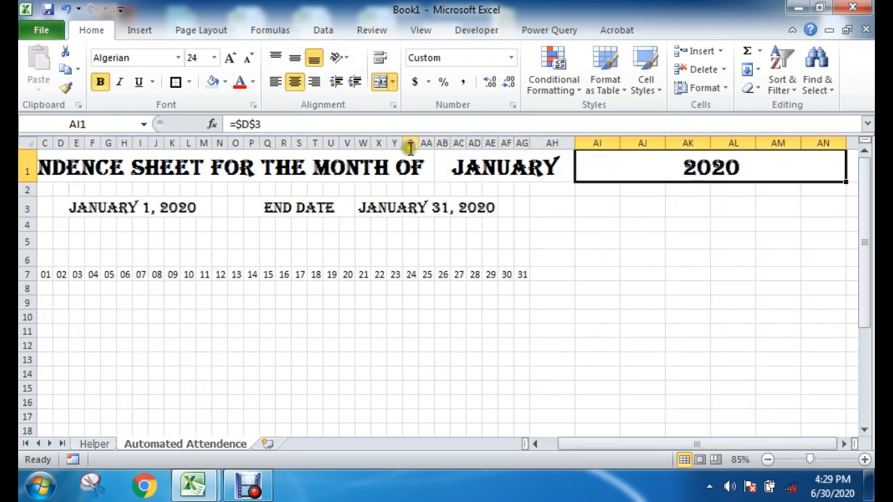
pyautogui.click(379, 81)
pyautogui.click(614, 274)
pyautogui.click(598, 166)
pyautogui.moveTo(612, 180); pyautogui.dragTo(688, 166)
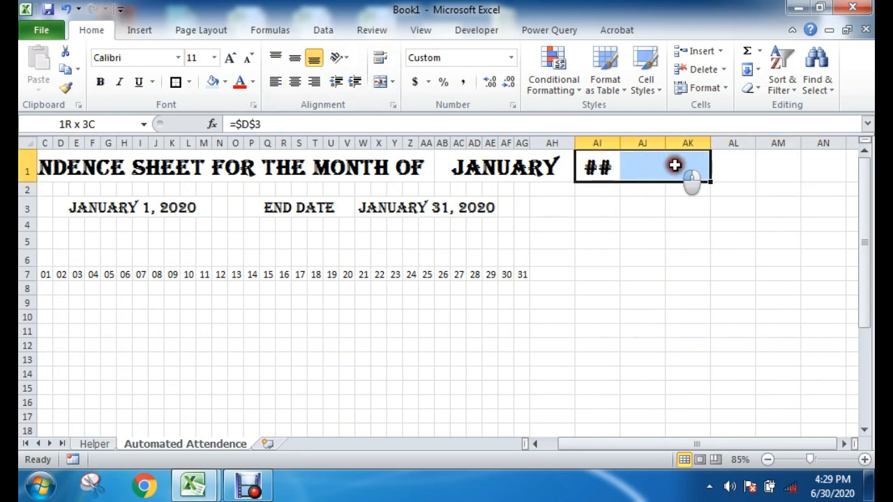
pyautogui.click(380, 82)
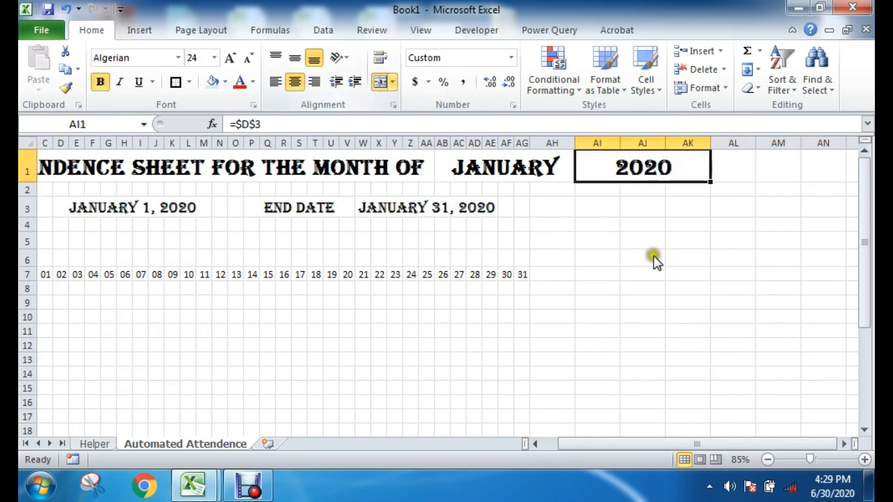
pyautogui.click(731, 274)
pyautogui.moveTo(641, 444); pyautogui.dragTo(568, 443)
pyautogui.click(485, 373)
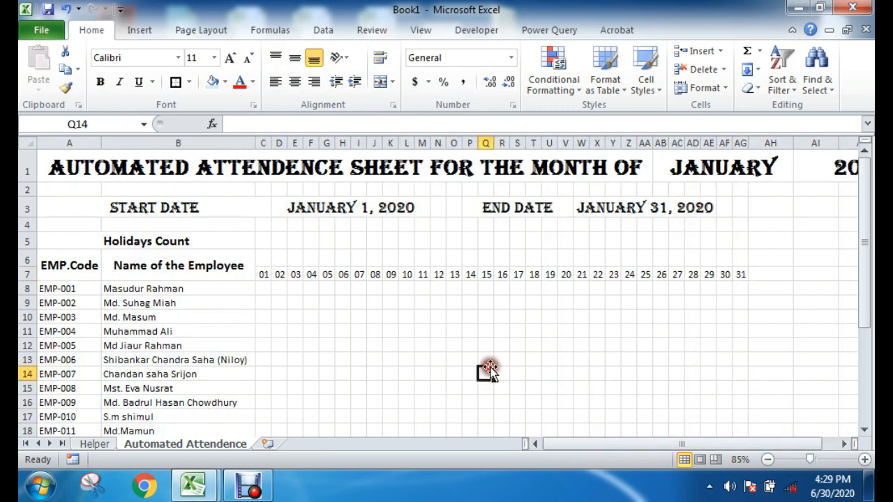
pyautogui.moveTo(263, 274); pyautogui.dragTo(740, 274)
pyautogui.click(549, 387)
pyautogui.click(344, 347)
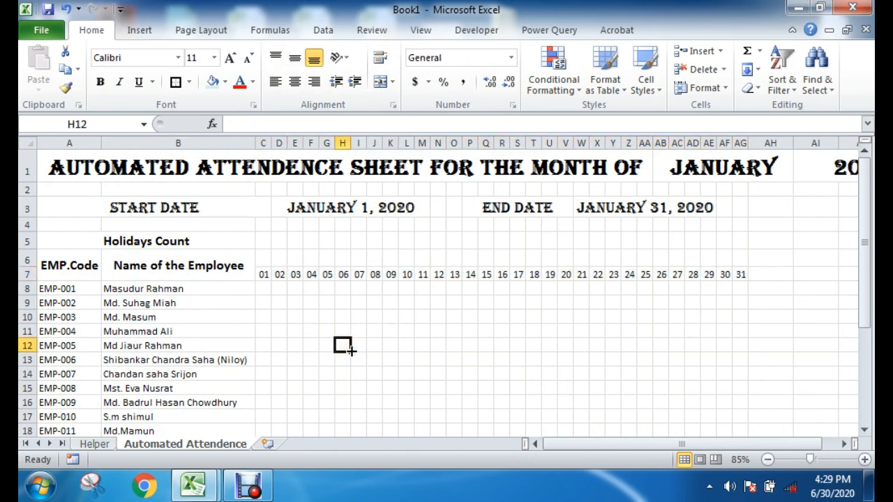
pyautogui.click(356, 332)
pyautogui.moveTo(265, 261); pyautogui.dragTo(741, 275)
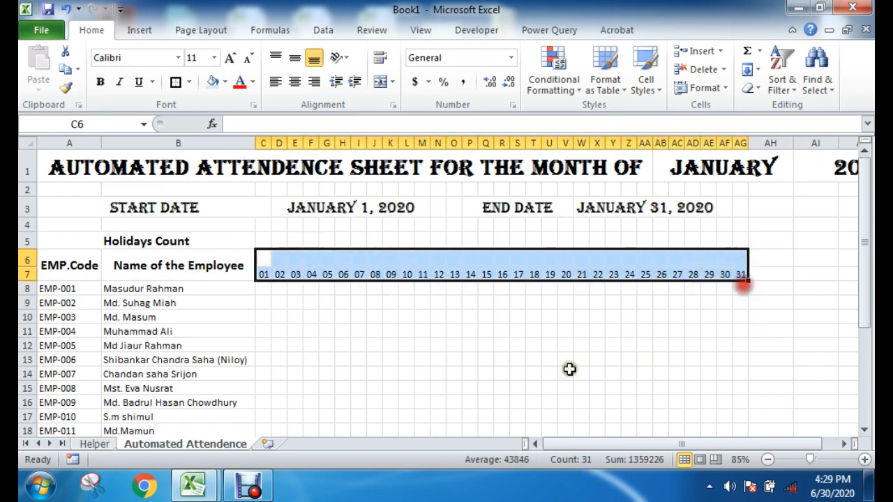
pyautogui.click(265, 274)
pyautogui.moveTo(261, 258); pyautogui.dragTo(743, 255)
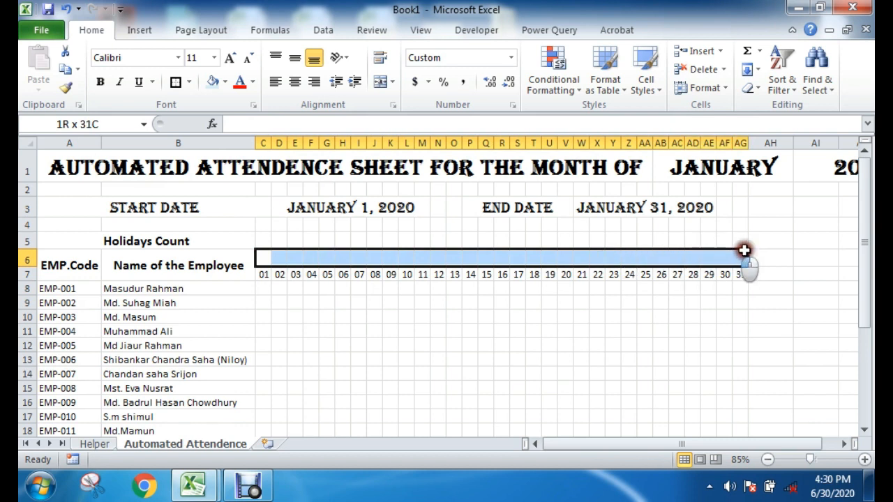
pyautogui.click(477, 349)
pyautogui.click(278, 257)
pyautogui.click(262, 258)
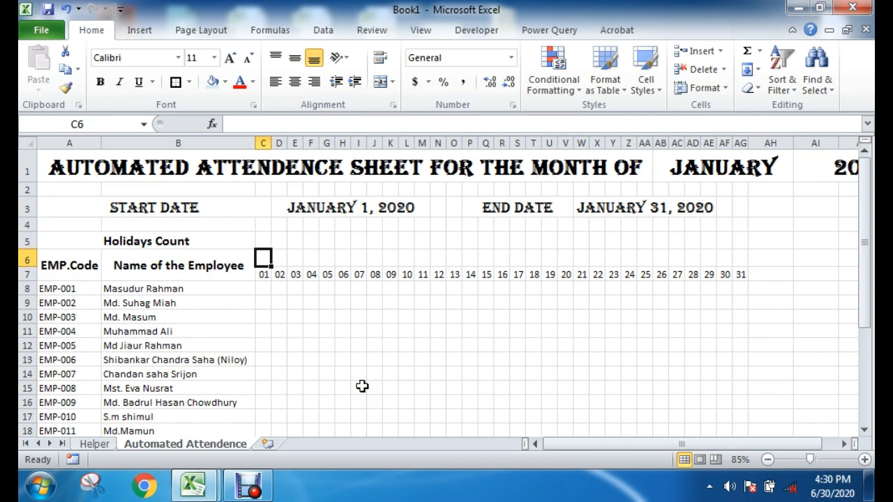
pyautogui.click(361, 385)
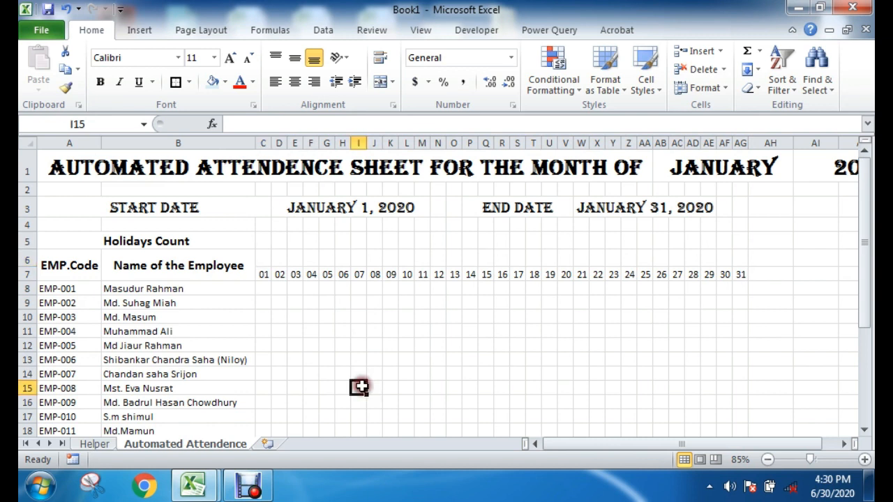
pyautogui.moveTo(265, 258); pyautogui.dragTo(534, 251)
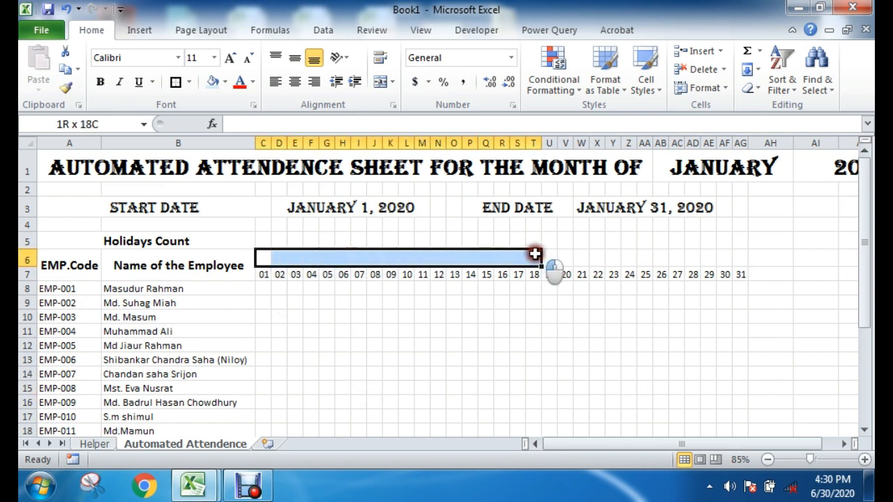
pyautogui.moveTo(263, 241); pyautogui.dragTo(741, 239)
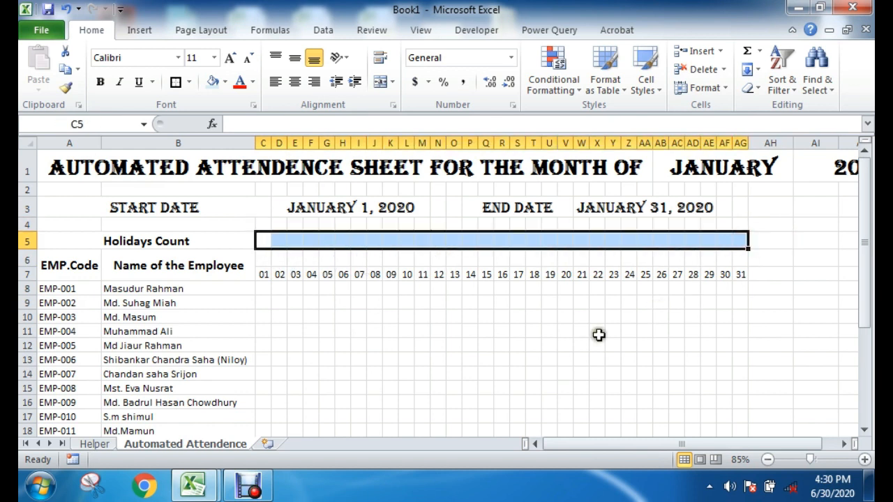
pyautogui.moveTo(258, 292); pyautogui.dragTo(570, 368)
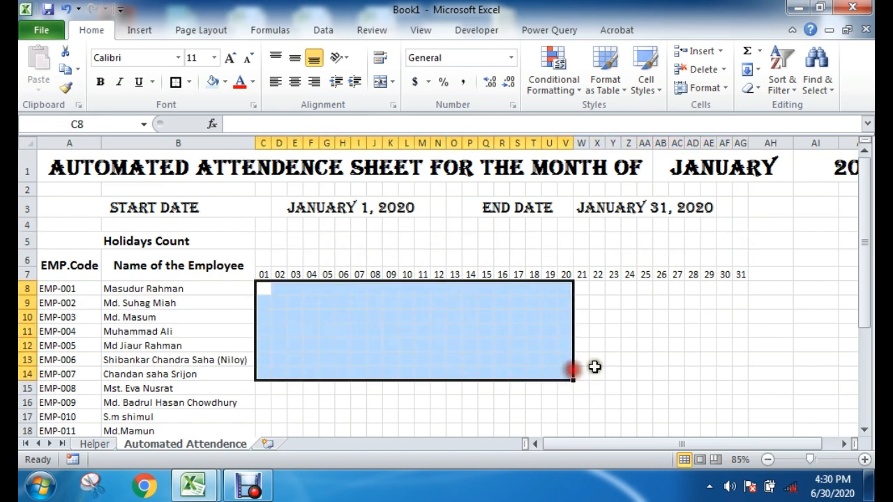
pyautogui.click(659, 359)
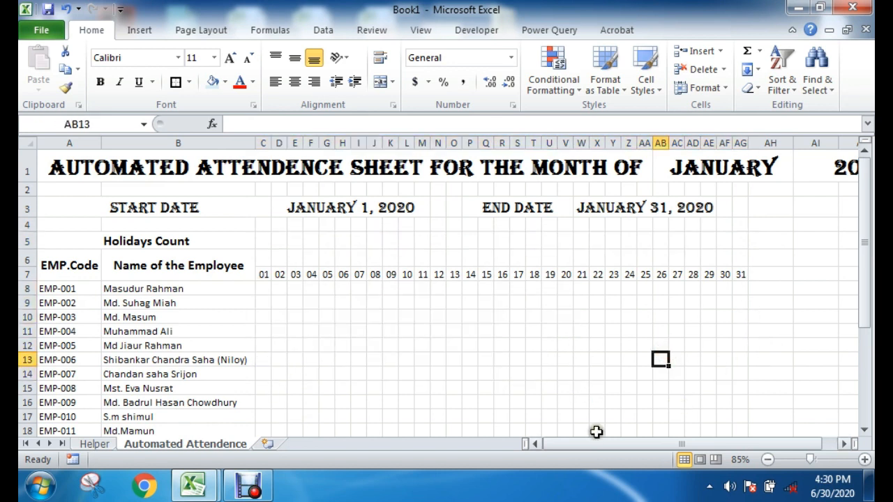
pyautogui.click(341, 345)
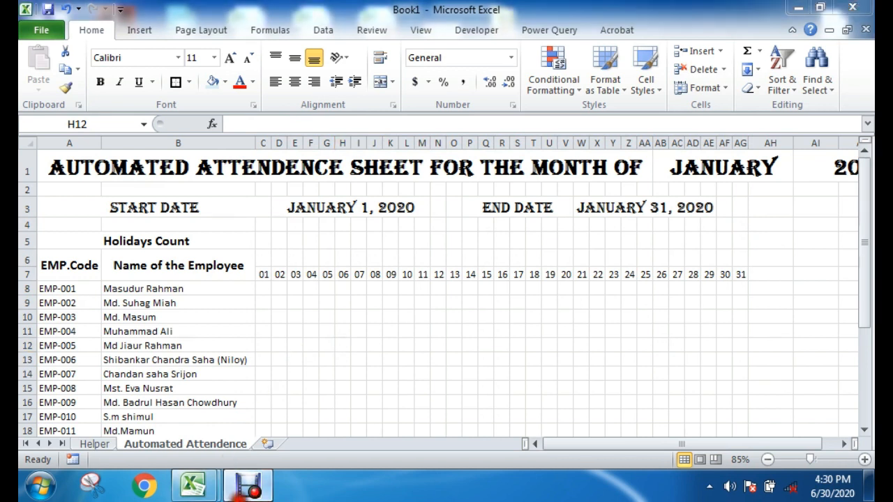
pyautogui.click(241, 488)
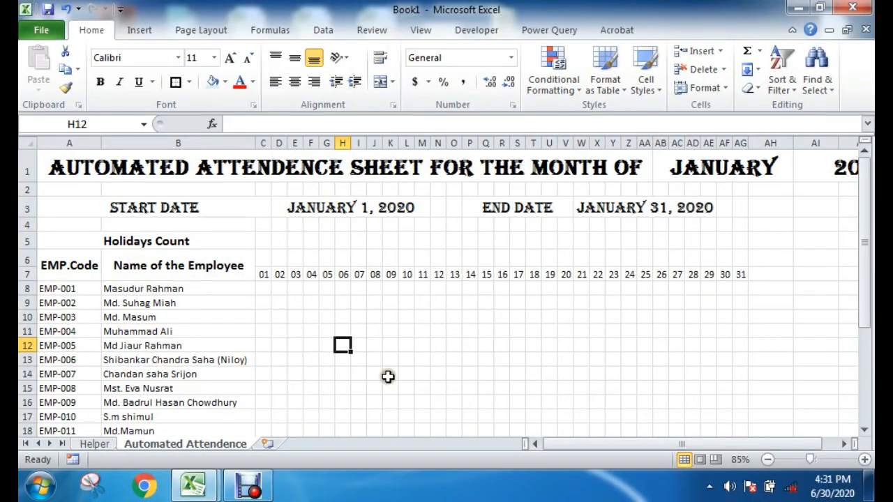
pyautogui.click(422, 358)
pyautogui.moveTo(260, 259); pyautogui.dragTo(735, 260)
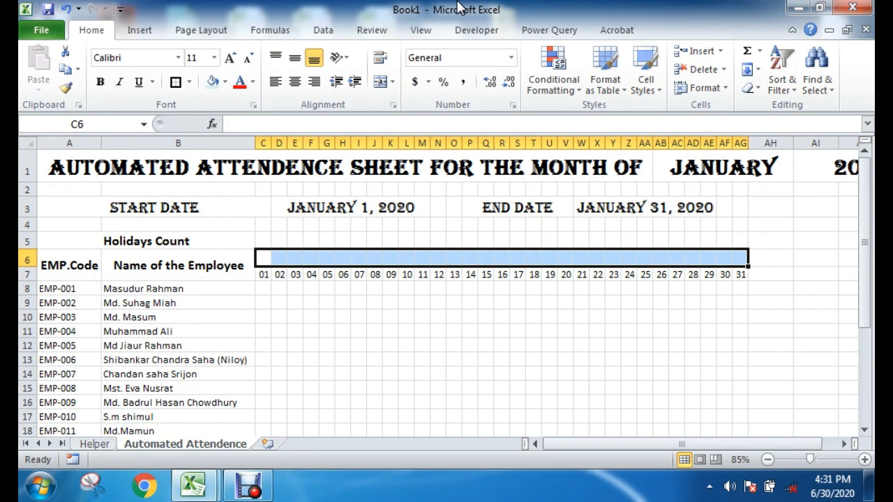
pyautogui.click(295, 330)
pyautogui.moveTo(263, 274); pyautogui.dragTo(685, 274)
pyautogui.click(454, 331)
# Step: Enter the formula =TEXT(C7,"ddd") in C6 to give the weekday name of the first date
pyautogui.click(263, 258)
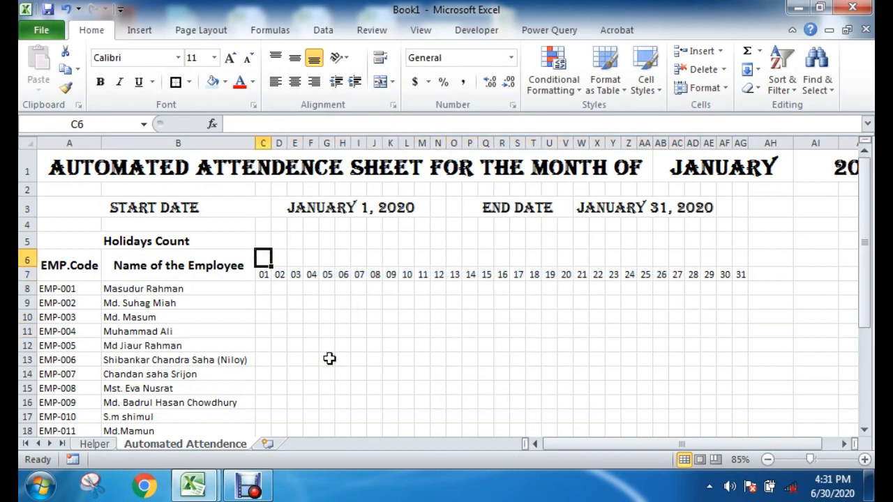
pyautogui.write('=text')
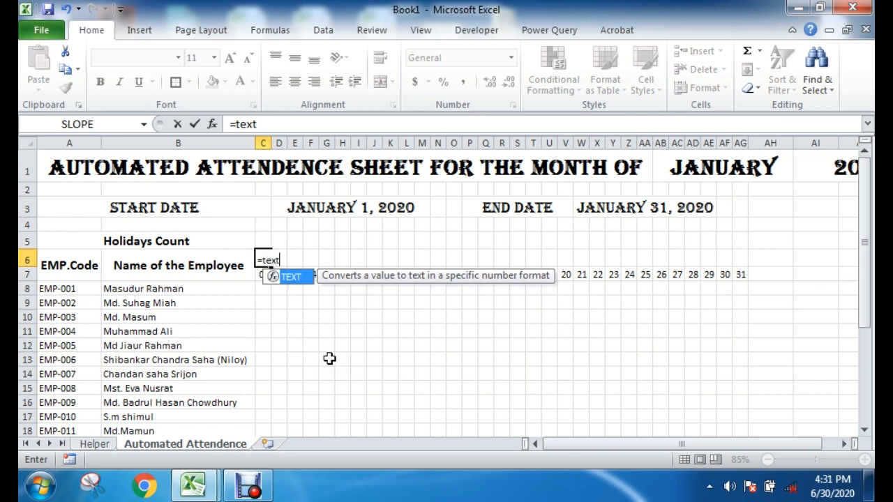
pyautogui.write('(')
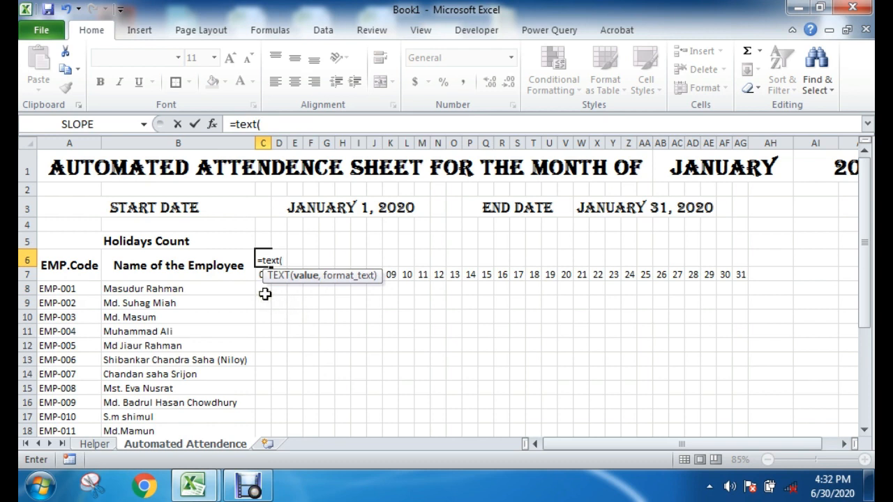
pyautogui.click(256, 274)
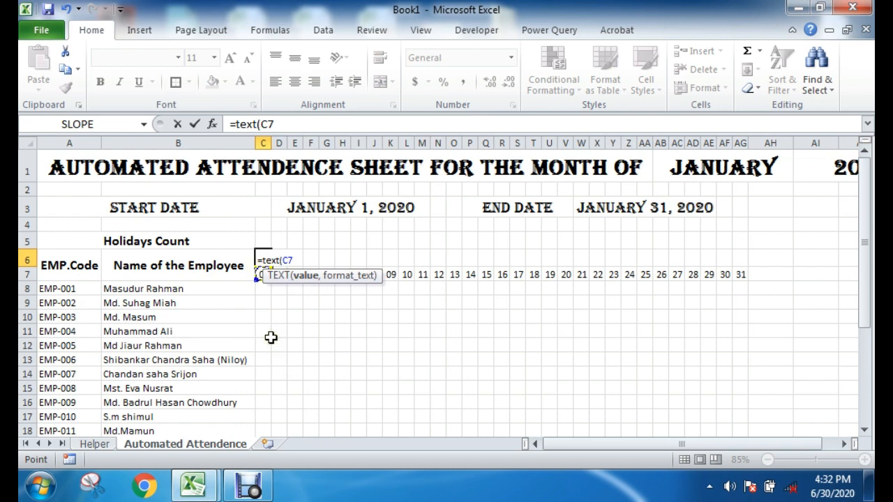
pyautogui.write(',"ddd')
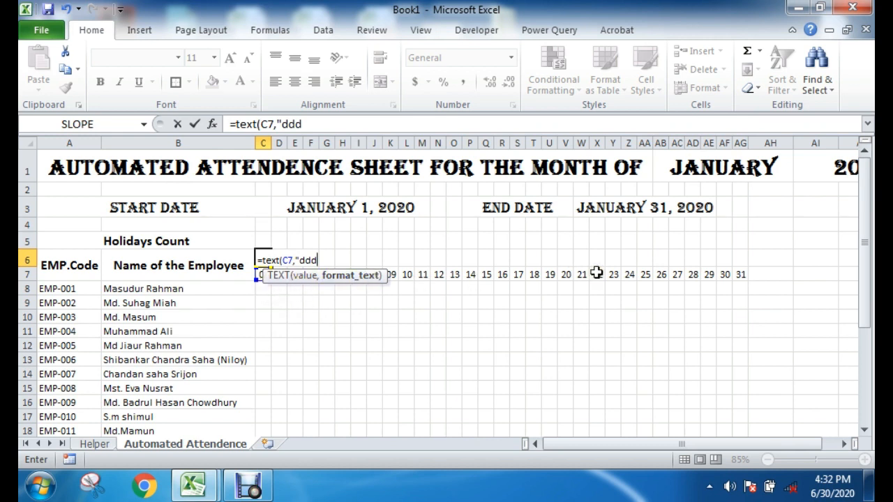
pyautogui.doubleClick(308, 259)
pyautogui.press('Return')
# Step: Check the weekday formula in C6 against the start date in D3 and the day number in C7
pyautogui.click(363, 322)
pyautogui.click(279, 261)
pyautogui.click(265, 263)
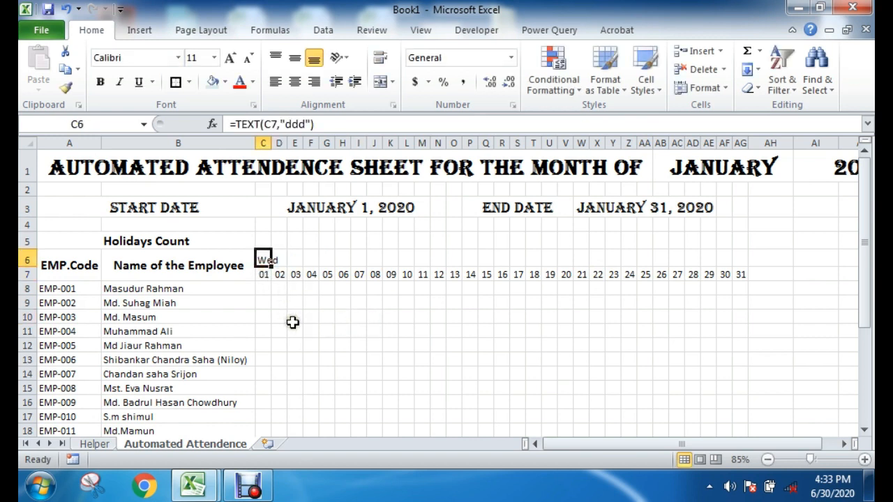
pyautogui.click(356, 209)
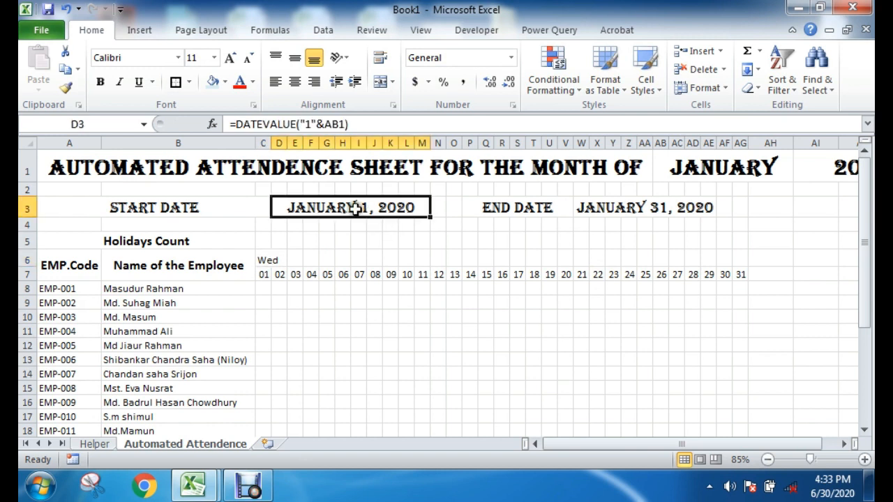
pyautogui.click(266, 274)
pyautogui.click(311, 303)
pyautogui.moveTo(268, 257); pyautogui.dragTo(263, 279)
pyautogui.click(342, 317)
pyautogui.click(264, 256)
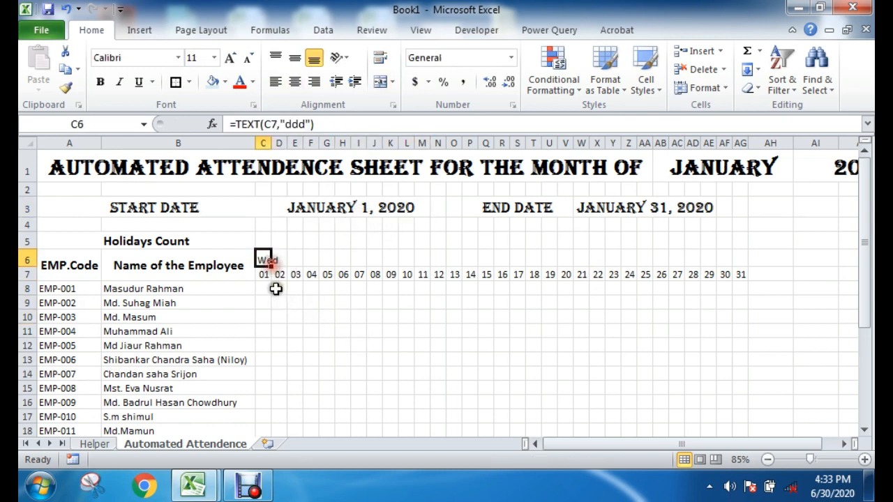
# Step: Fill the weekday formula from C6 across to AG6, above all the day numbers
pyautogui.scroll(4, 296, 282)
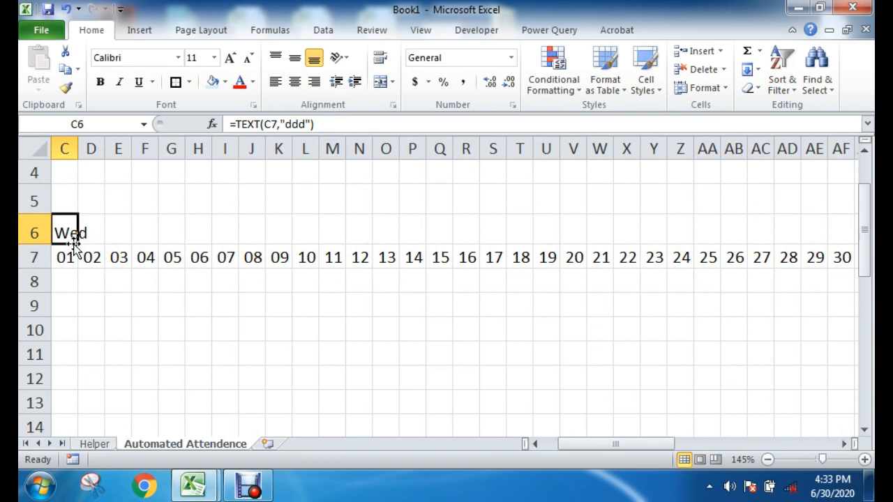
pyautogui.moveTo(581, 443); pyautogui.dragTo(565, 444)
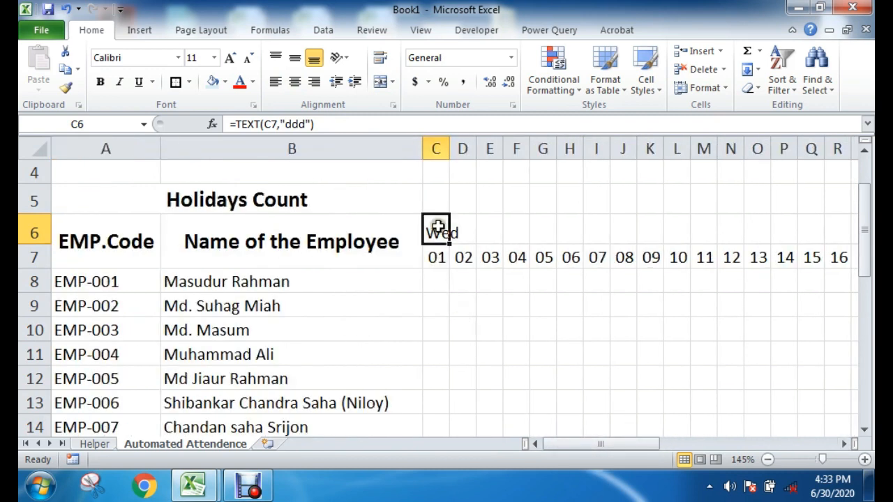
pyautogui.click(437, 306)
pyautogui.click(436, 233)
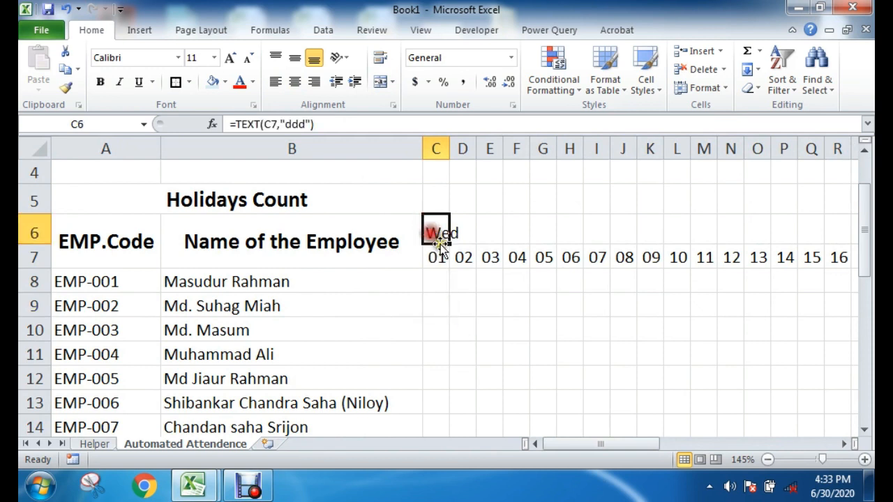
pyautogui.moveTo(448, 243); pyautogui.dragTo(770, 240)
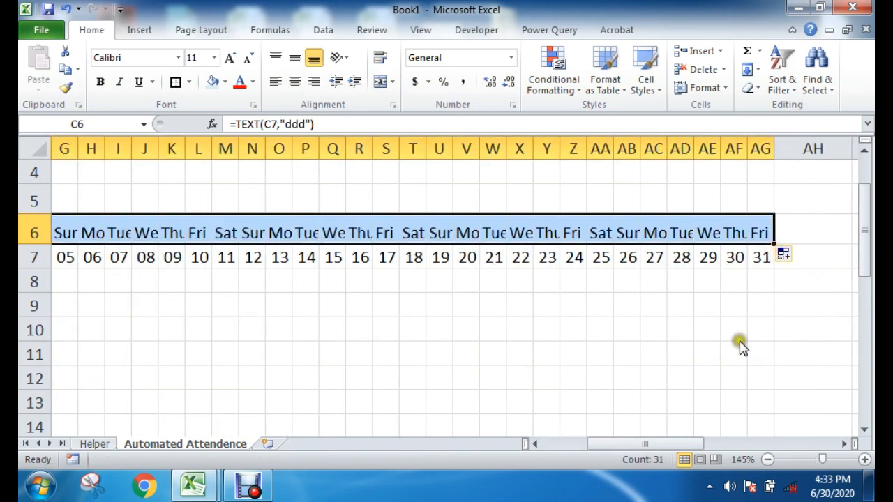
pyautogui.moveTo(658, 444); pyautogui.dragTo(615, 447)
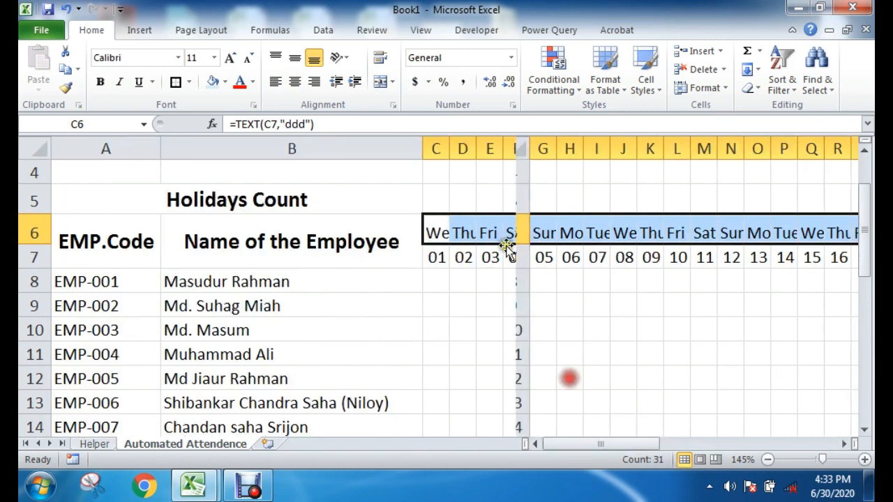
pyautogui.click(548, 322)
pyautogui.scroll(1, 586, 391)
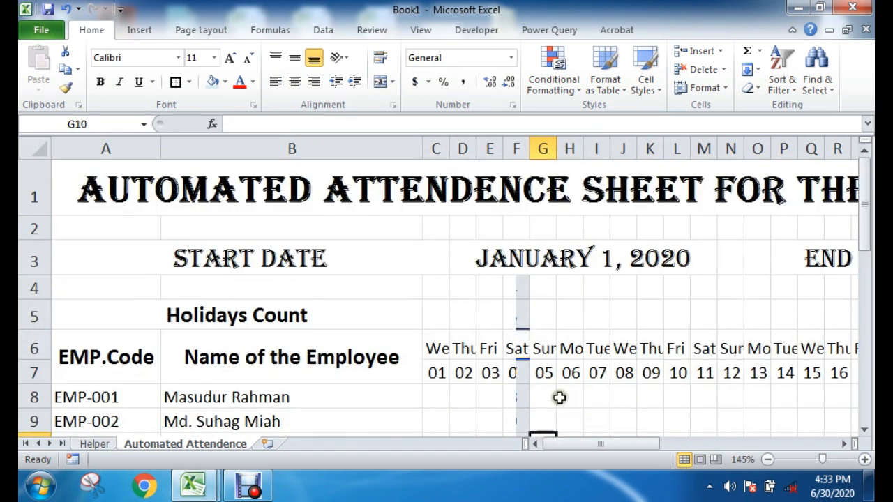
# Step: Look at the finished Automated Attendance Sheet workbook for reference and return to Book1
pyautogui.click(793, 7)
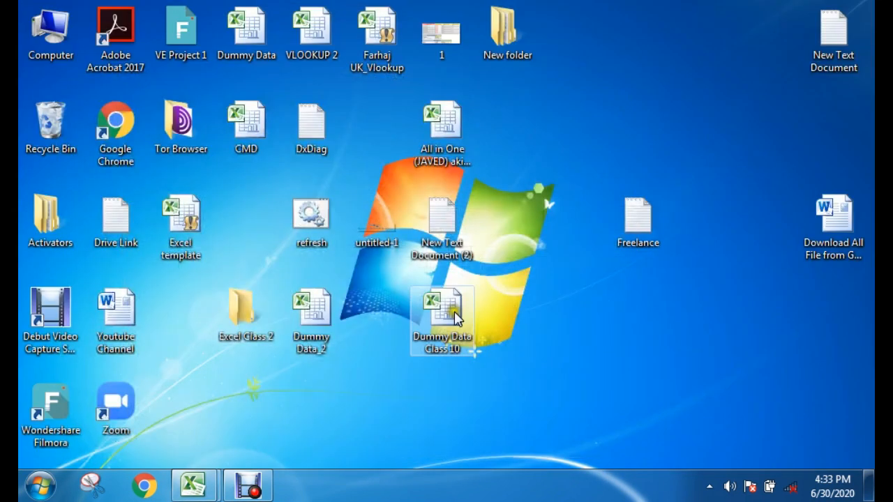
pyautogui.rightClick(541, 125)
pyautogui.click(564, 171)
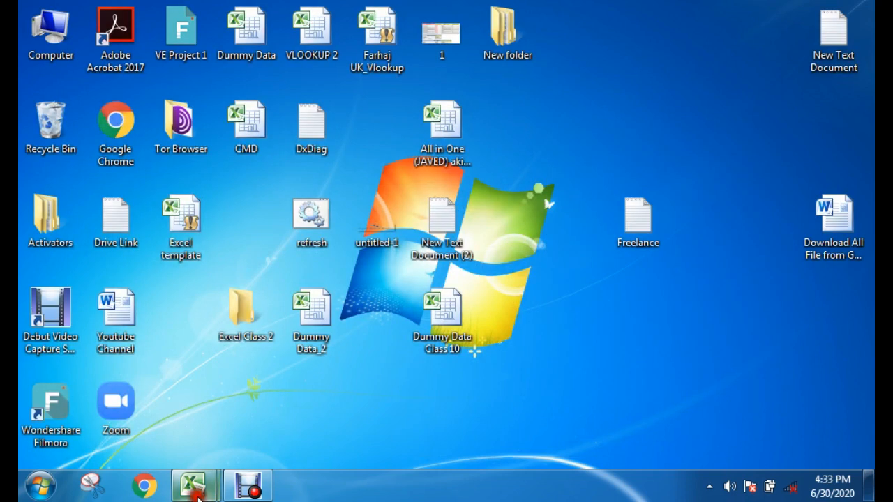
pyautogui.moveTo(193, 485)
pyautogui.click(272, 404)
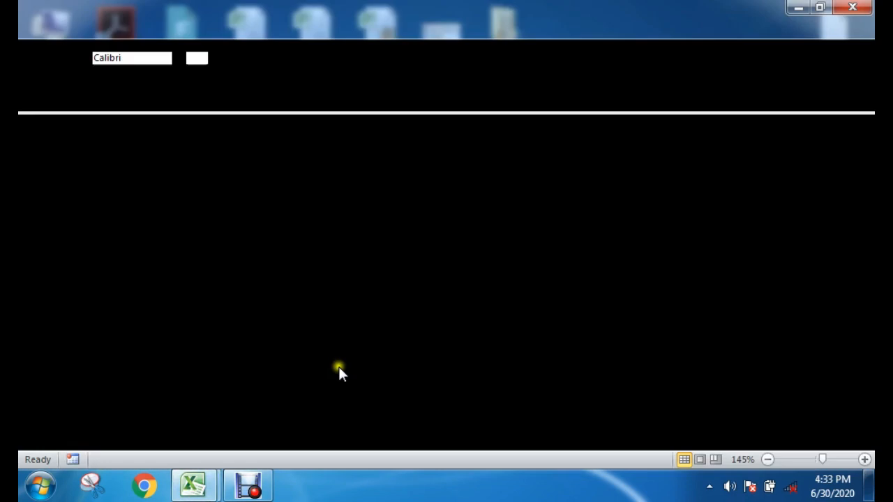
pyautogui.click(130, 410)
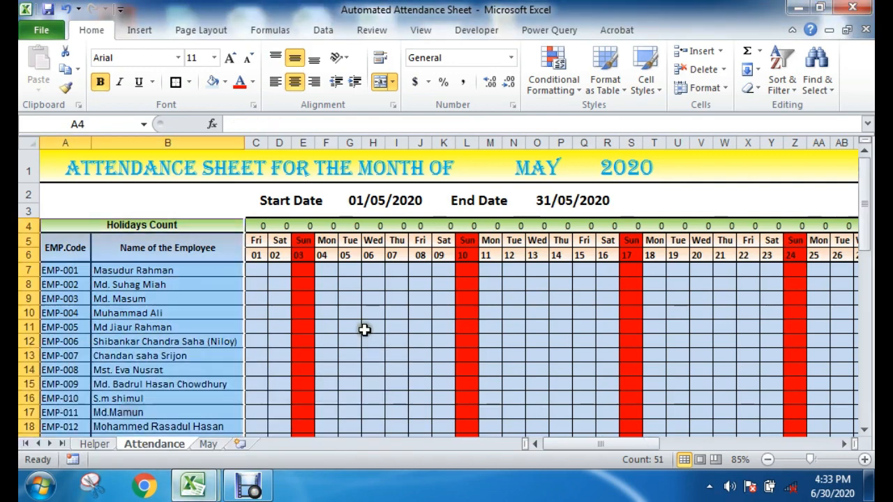
# Step: Examine the weekday cells in row 6, from C6 through to the last one in AG6
pyautogui.moveTo(576, 443)
pyautogui.mouseDown()
pyautogui.moveTo(598, 447)
pyautogui.moveTo(584, 442)
pyautogui.mouseUp()
pyautogui.click(326, 347)
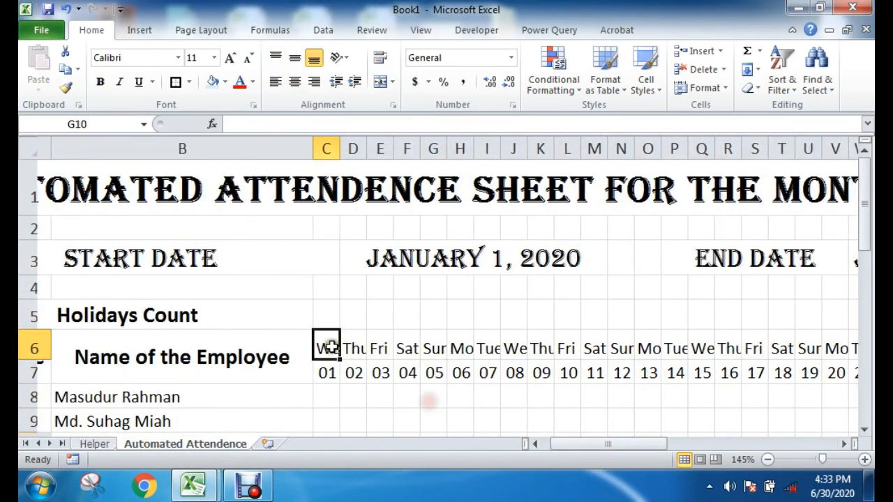
pyautogui.click(352, 344)
pyautogui.click(379, 346)
pyautogui.click(407, 346)
pyautogui.click(459, 346)
pyautogui.click(477, 402)
pyautogui.click(349, 349)
pyautogui.hotkey('ctrl', 'Right')
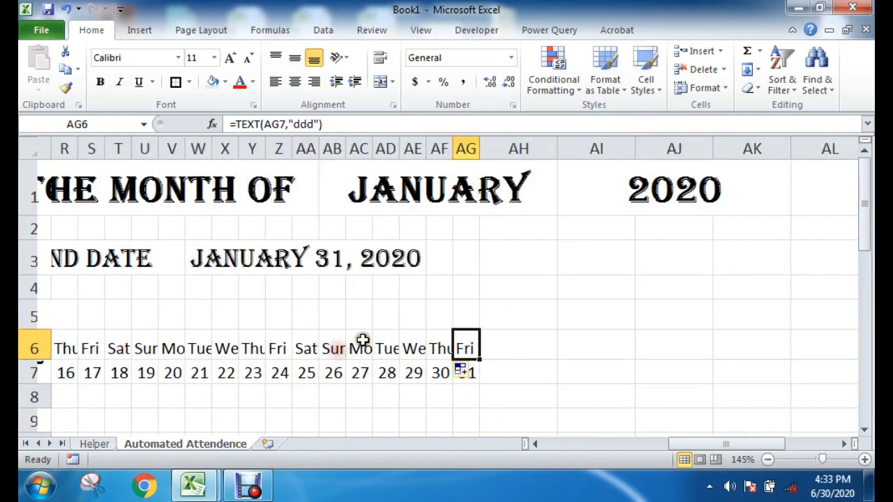
# Step: Examine the weekday formula in AG6 together with the date formula in AG7 that it refers to
pyautogui.doubleClick(462, 347)
pyautogui.moveTo(544, 347); pyautogui.dragTo(566, 348)
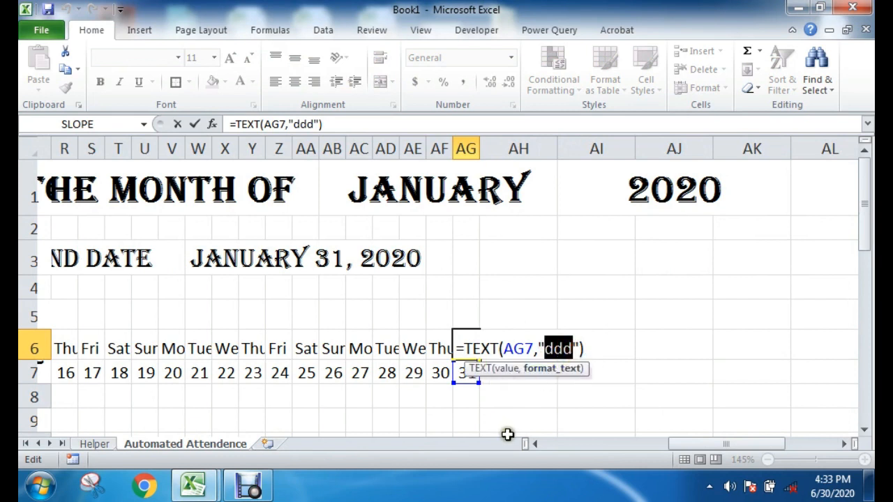
pyautogui.press('Escape')
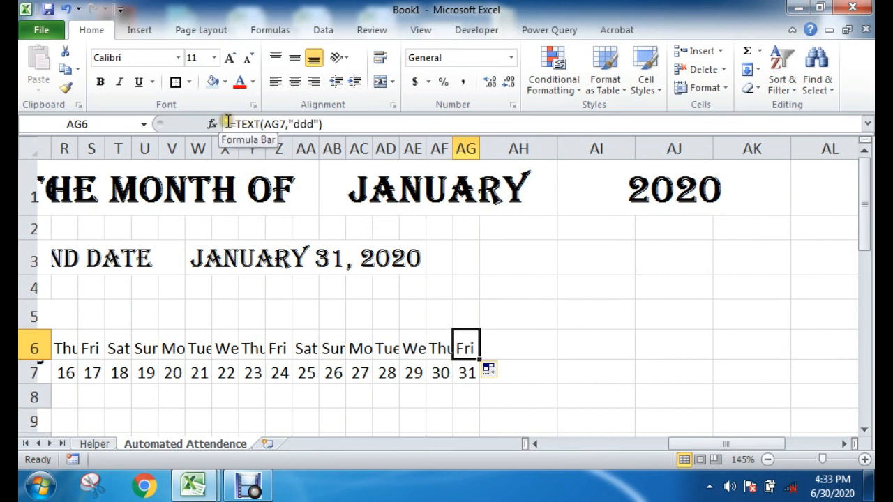
pyautogui.click(466, 382)
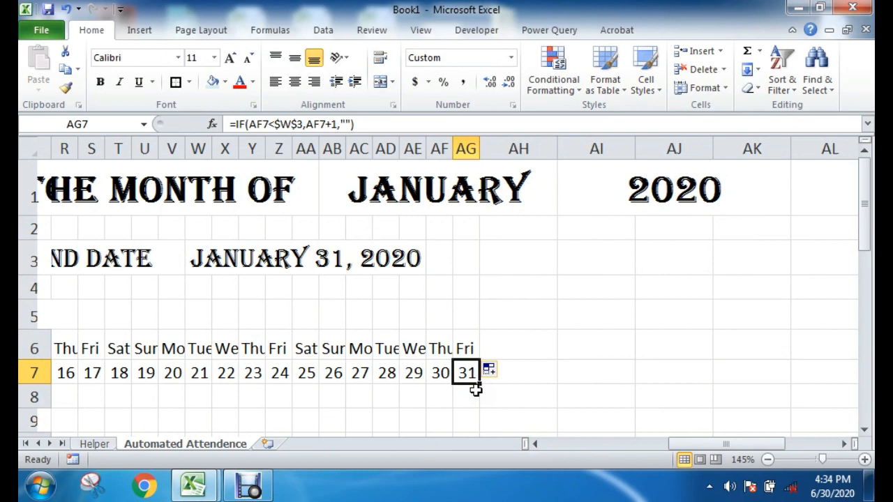
pyautogui.click(467, 348)
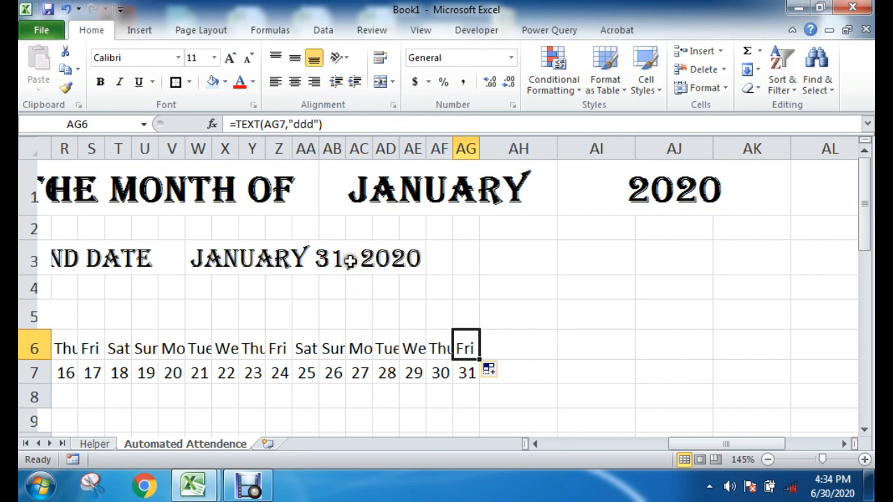
pyautogui.click(466, 371)
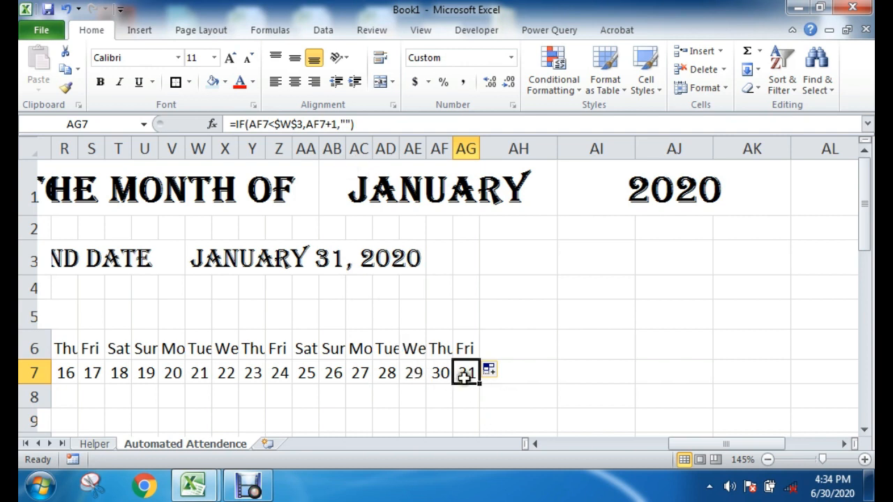
pyautogui.click(460, 355)
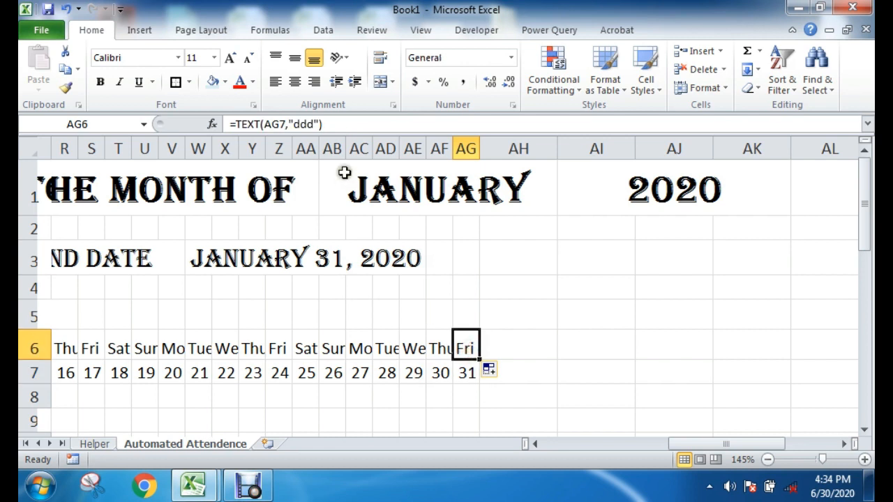
pyautogui.click(285, 122)
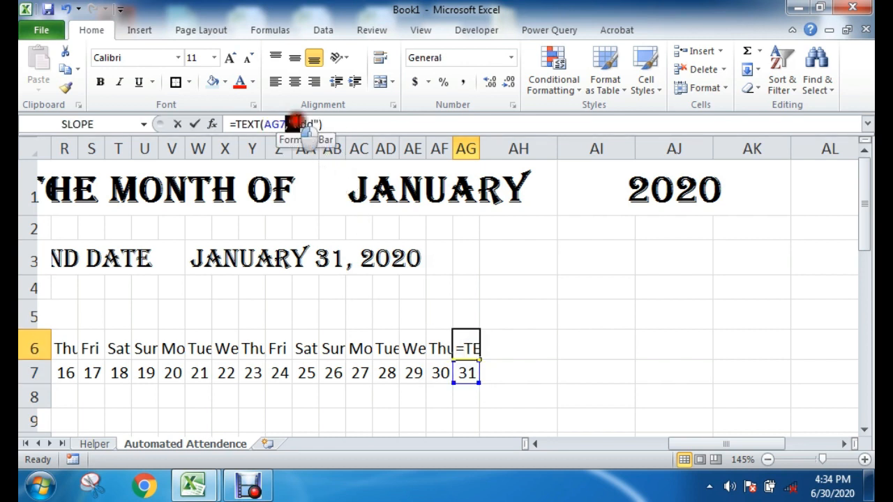
pyautogui.click(374, 122)
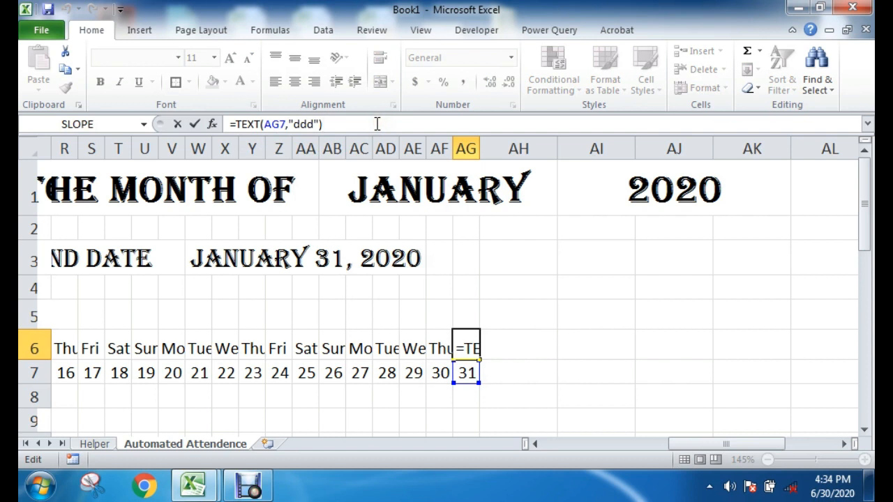
pyautogui.click(313, 123)
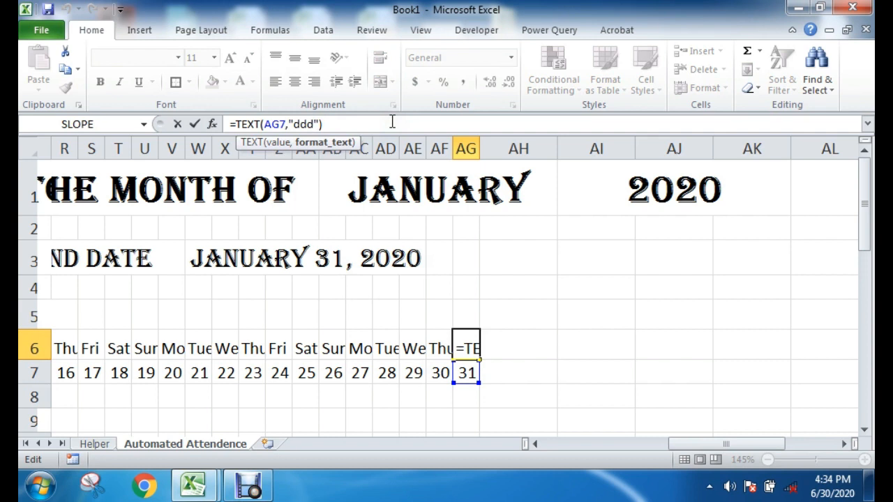
pyautogui.click(514, 370)
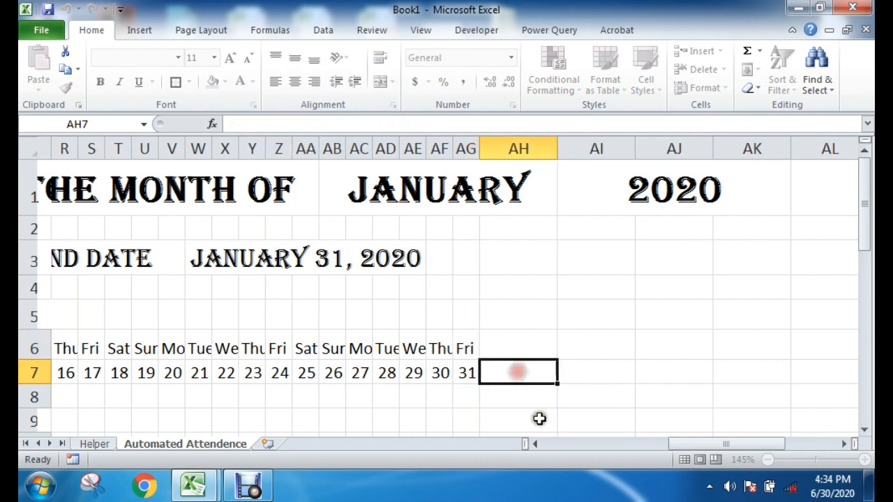
# Step: AutoFit the widths of columns C to AG so the three-letter weekday names fit
pyautogui.moveTo(694, 446); pyautogui.dragTo(665, 446)
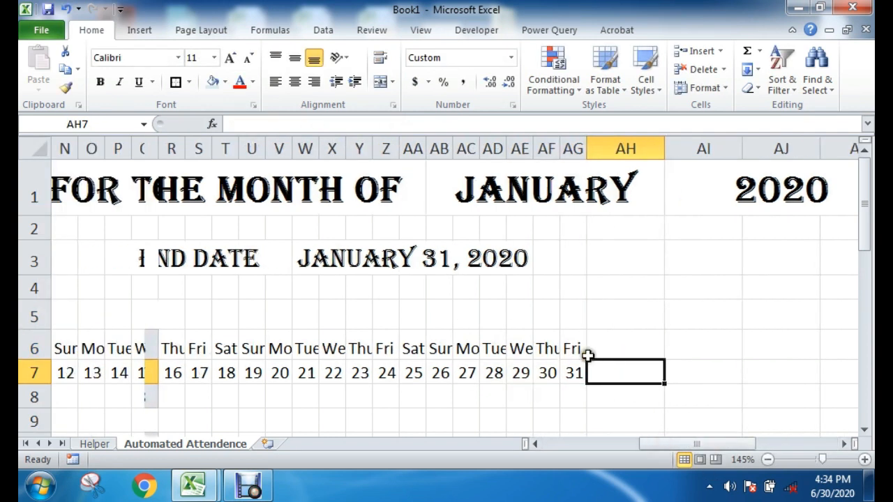
pyautogui.moveTo(556, 348); pyautogui.dragTo(302, 349)
pyautogui.click(702, 372)
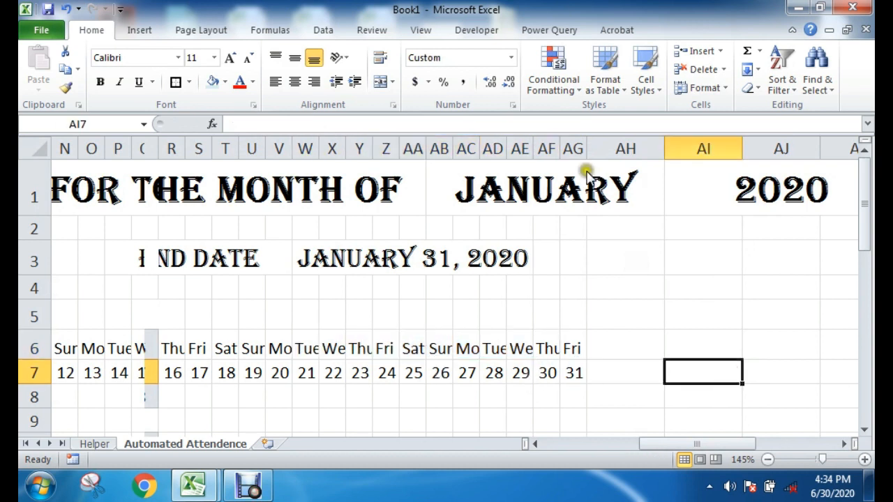
pyautogui.moveTo(573, 148); pyautogui.dragTo(450, 146)
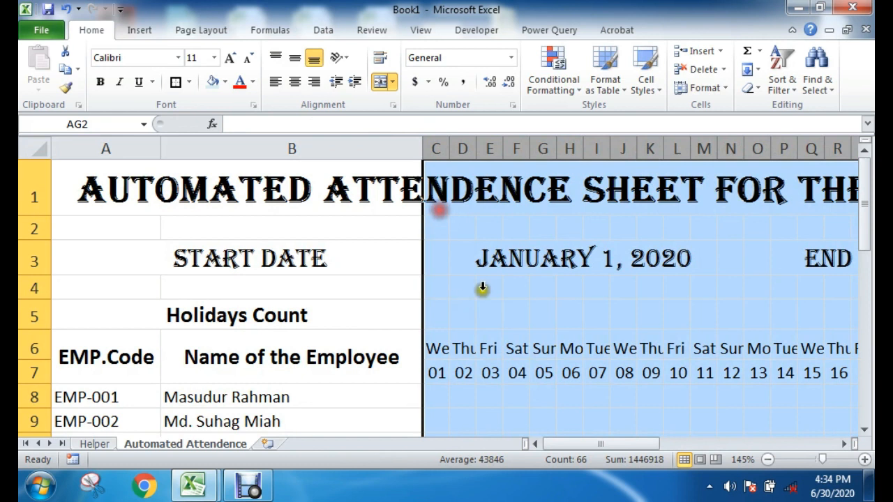
pyautogui.doubleClick(478, 148)
pyautogui.moveTo(603, 442); pyautogui.dragTo(566, 448)
pyautogui.click(666, 420)
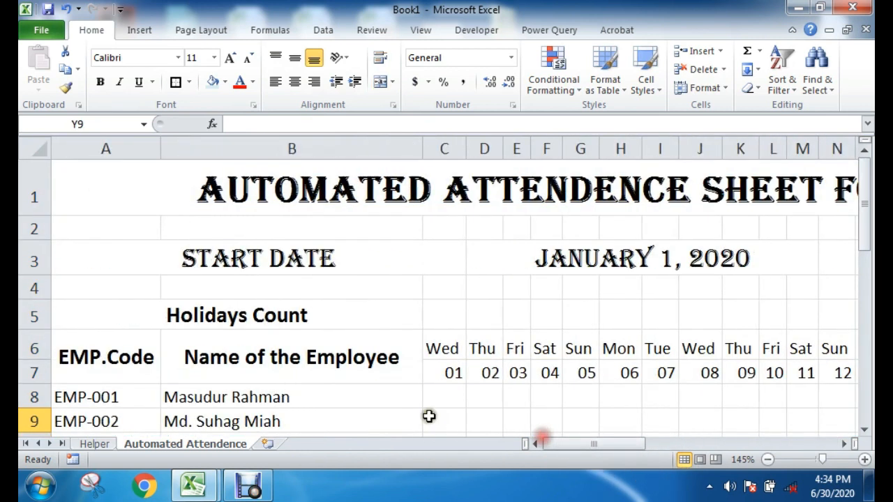
# Step: Examine the empty Holidays Count cells in row 5 and the holiday dates in column E of the Helper sheet
pyautogui.moveTo(454, 319); pyautogui.dragTo(772, 318)
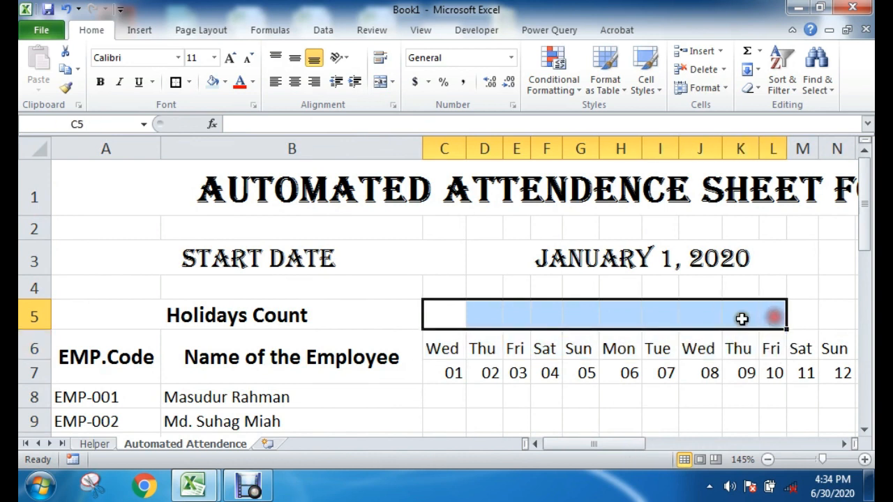
pyautogui.click(257, 492)
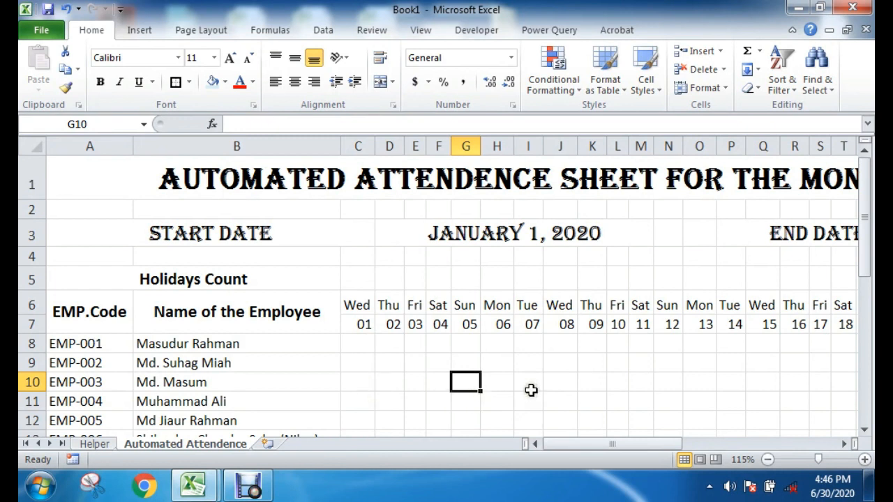
pyautogui.moveTo(360, 279); pyautogui.dragTo(649, 269)
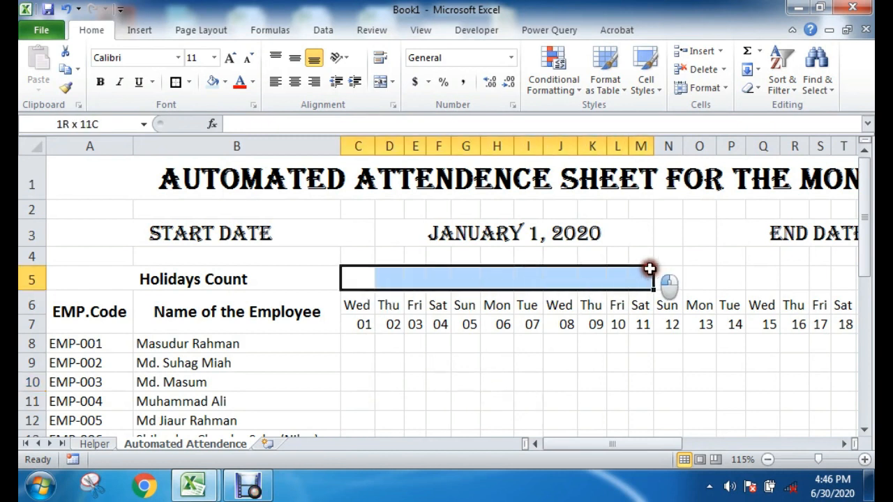
pyautogui.click(465, 363)
pyautogui.click(359, 279)
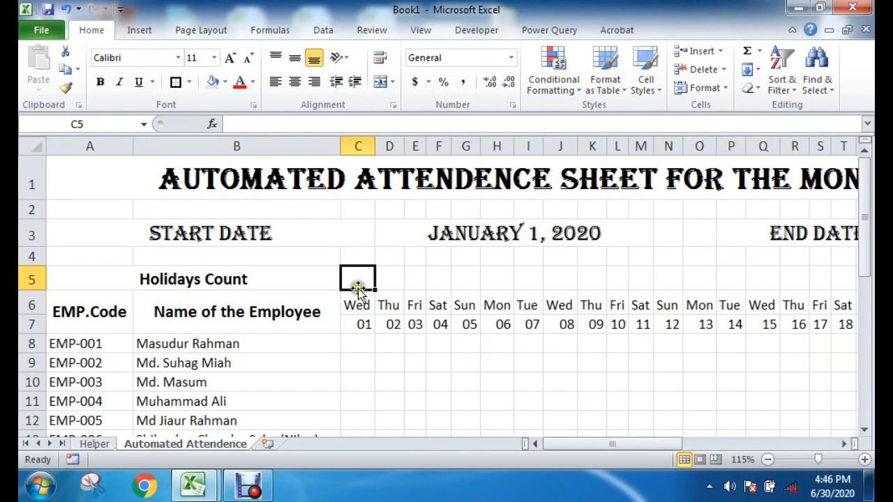
pyautogui.click(360, 327)
pyautogui.click(94, 444)
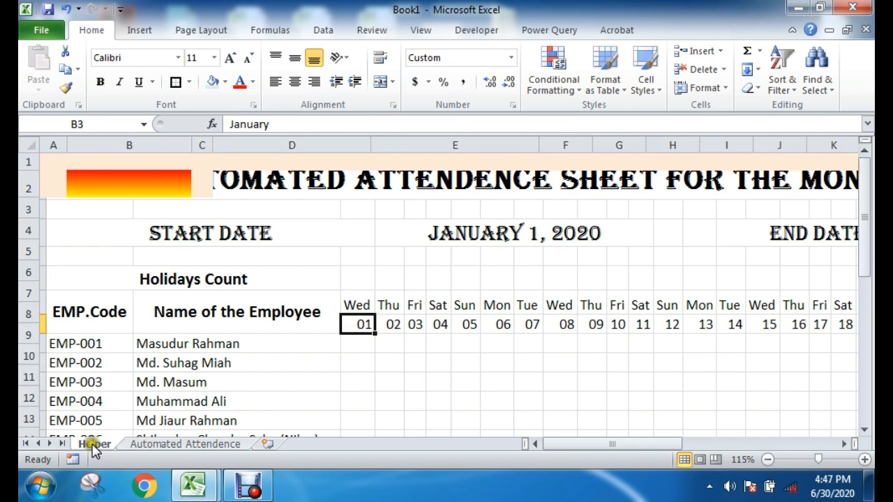
pyautogui.moveTo(465, 208); pyautogui.dragTo(453, 317)
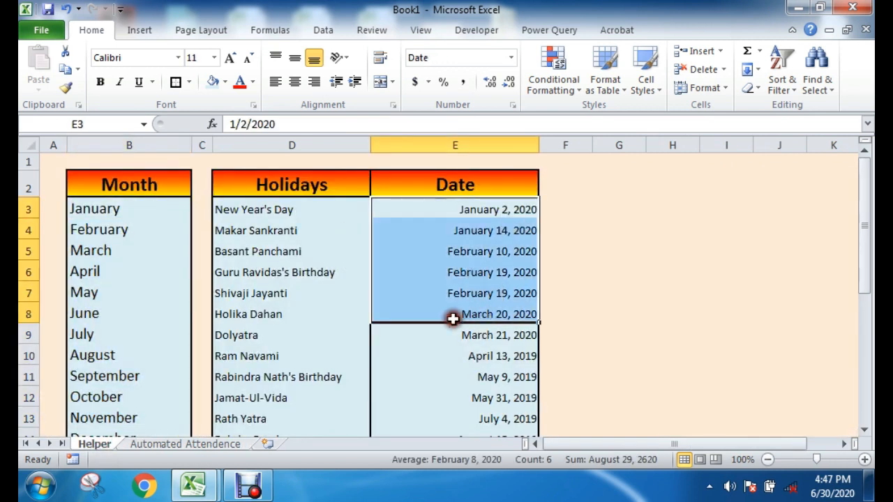
pyautogui.click(195, 444)
pyautogui.click(353, 280)
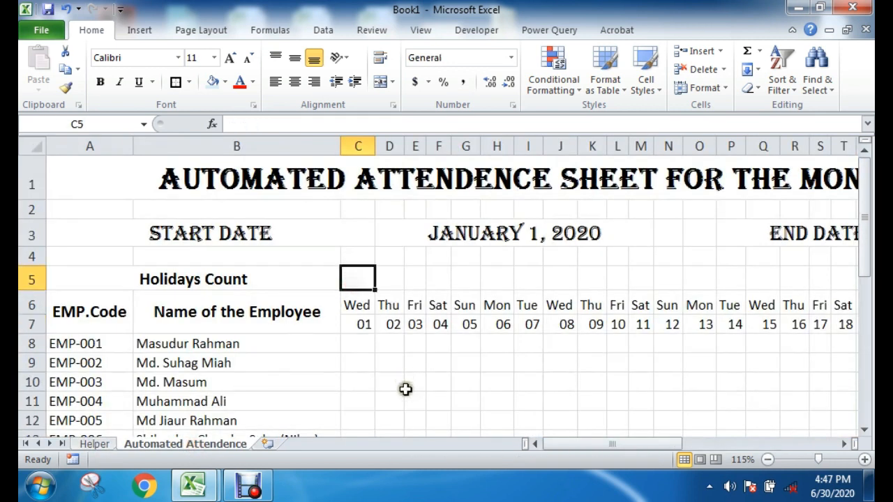
pyautogui.moveTo(371, 282); pyautogui.dragTo(473, 280)
pyautogui.click(433, 359)
# Step: Start an IF formula in C5 that tests whether C7 is blank (C7="") and returns 1 if true
pyautogui.click(360, 276)
pyautogui.write('=')
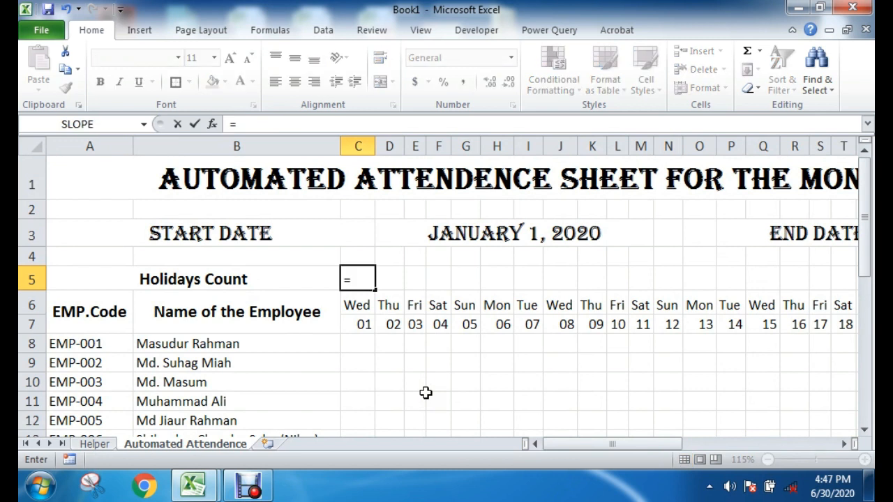
pyautogui.write('if')
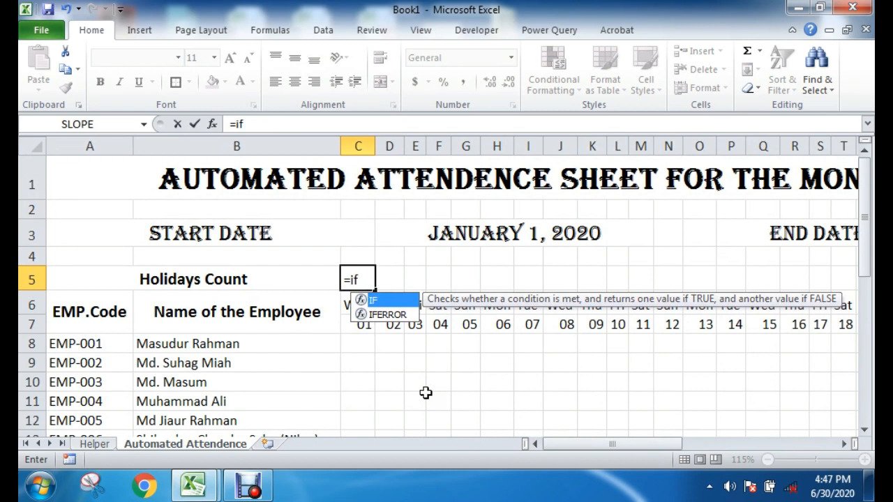
pyautogui.write('(')
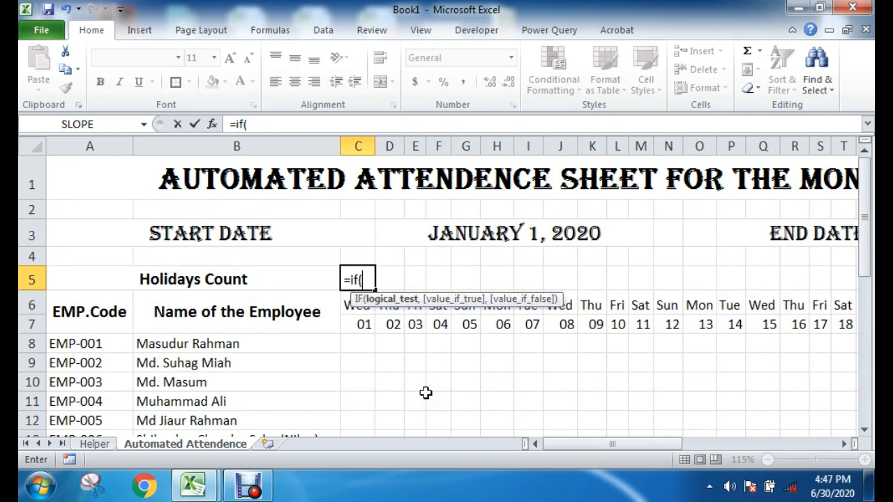
pyautogui.click(363, 325)
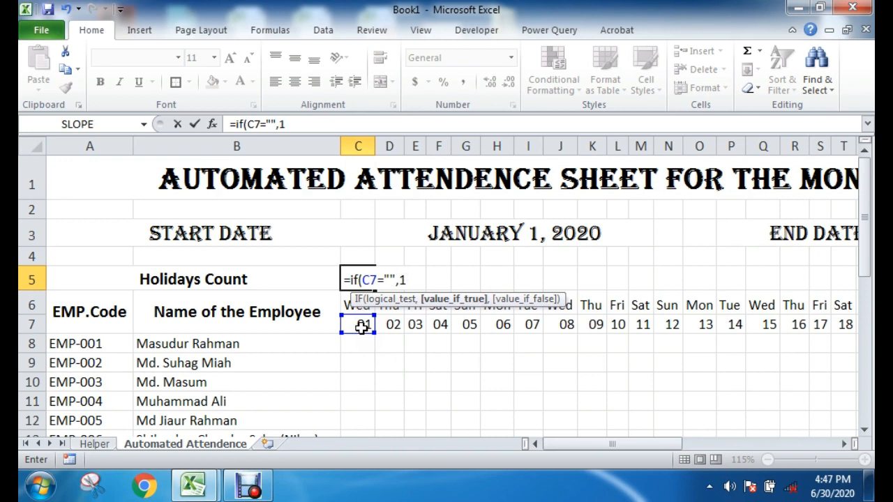
# Step: Complete the C5 formula with MATCH(C7,holidays,0) as the value if false and enter it
pyautogui.write('M')
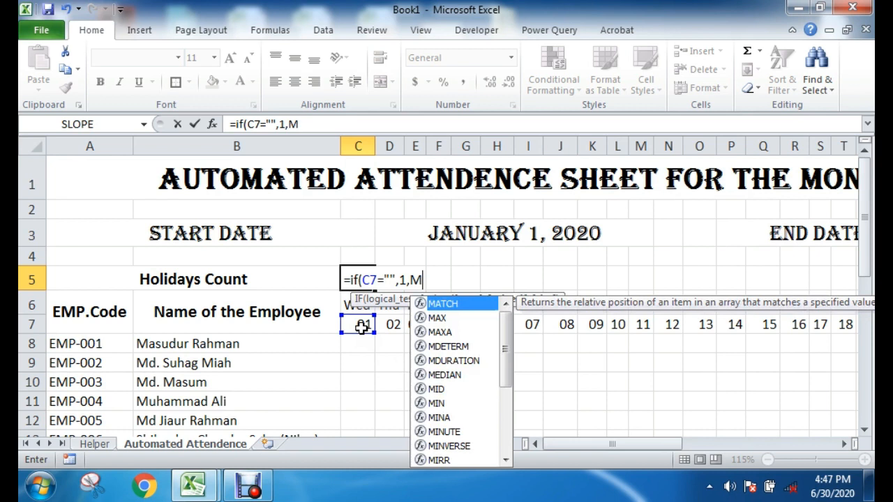
pyautogui.write('ATCH')
pyautogui.doubleClick(460, 315)
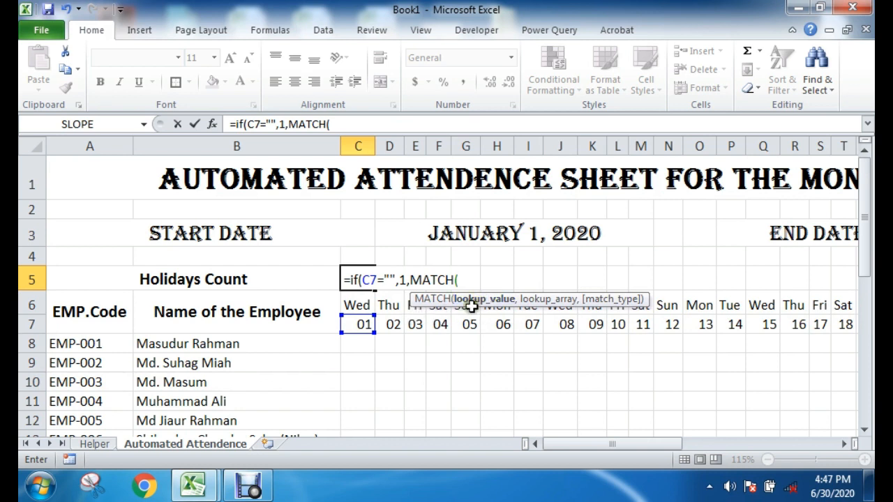
pyautogui.click(359, 324)
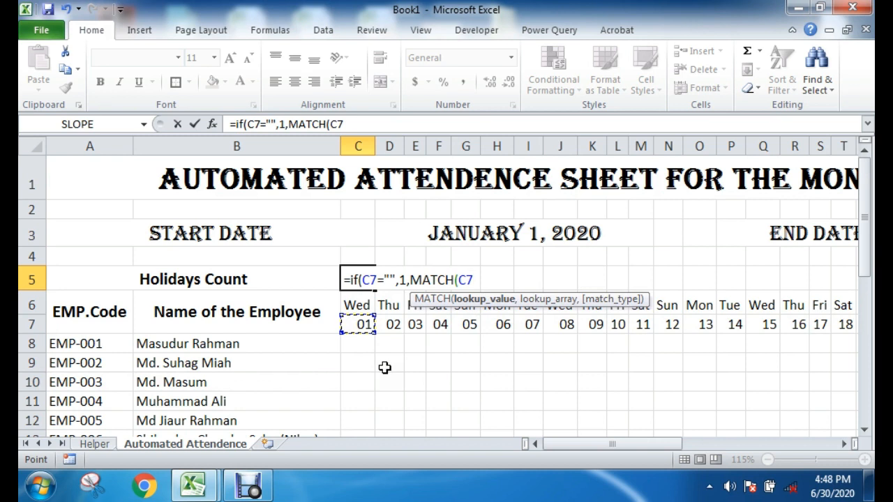
pyautogui.write(',')
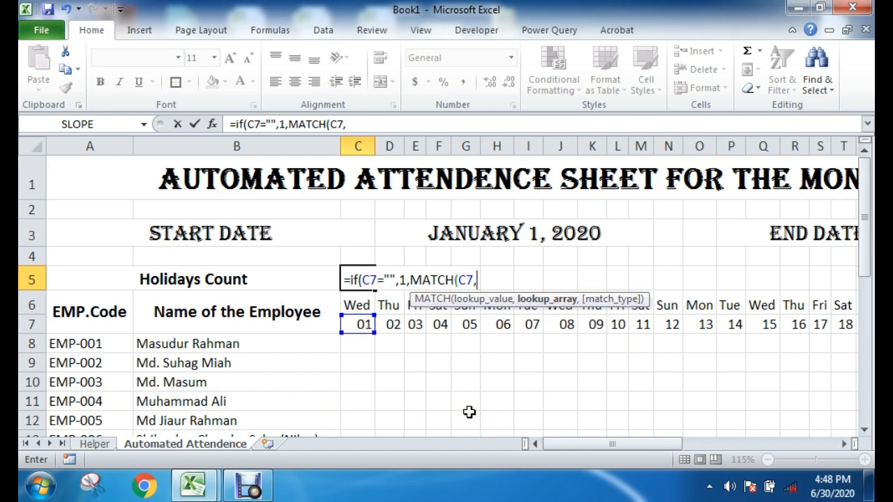
pyautogui.write('holidays')
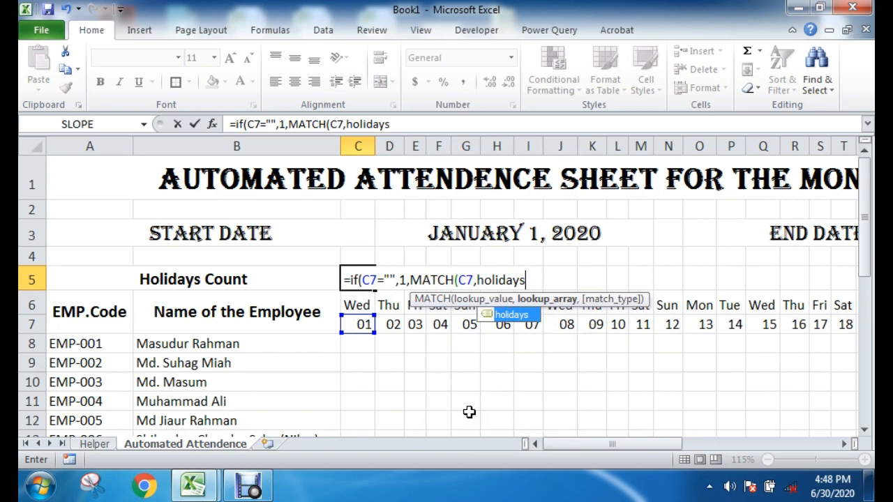
pyautogui.write(',')
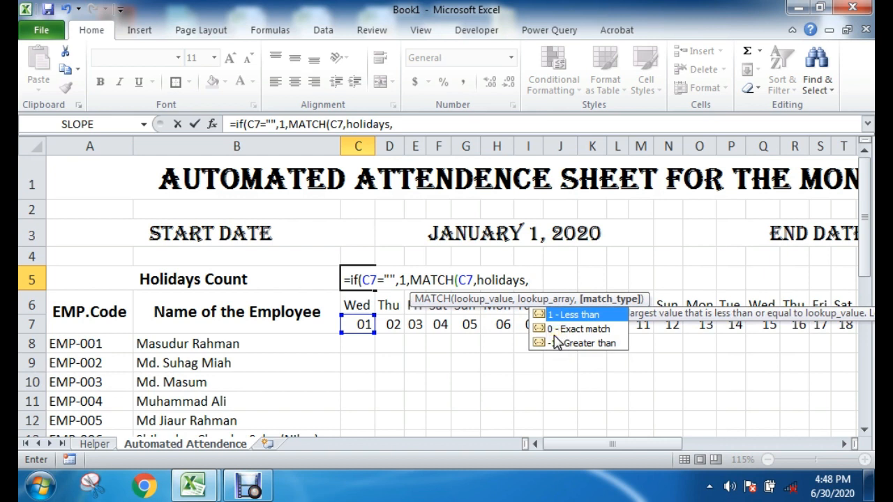
pyautogui.write('0')
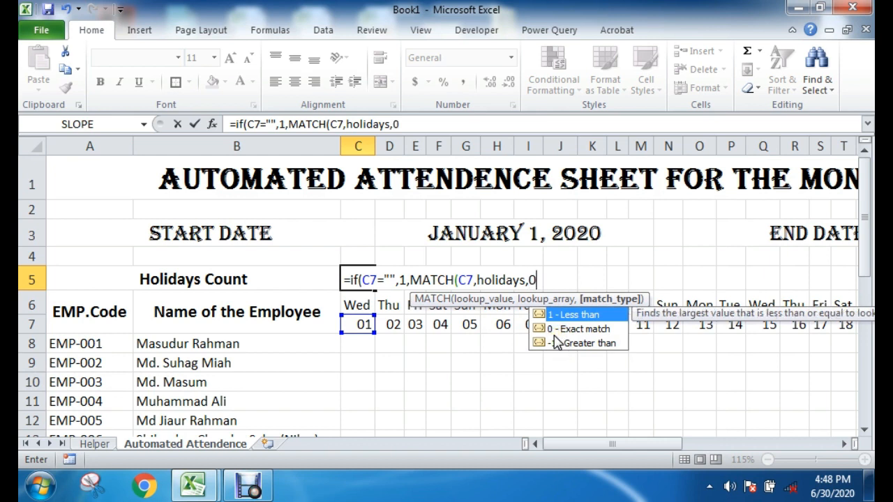
pyautogui.write(')')
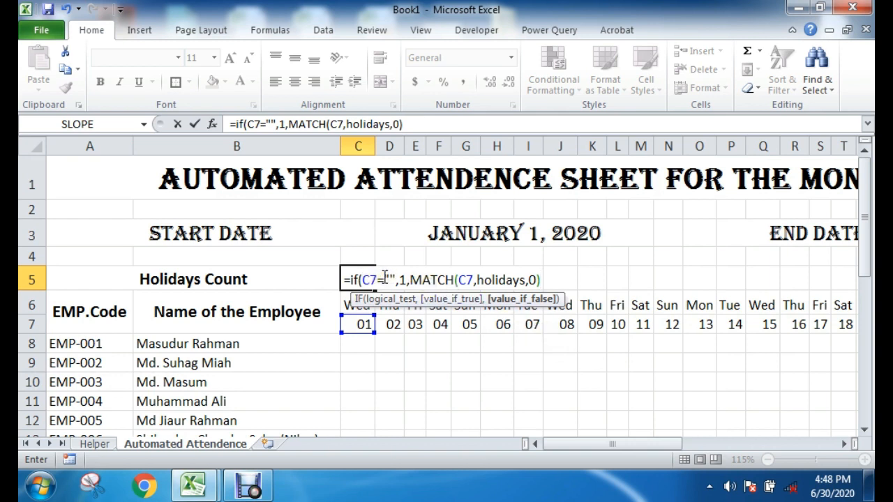
pyautogui.press('Return')
# Step: Fill the C5 formula across the Holidays Count row over the date columns
pyautogui.click(425, 309)
pyautogui.click(436, 357)
pyautogui.click(358, 279)
pyautogui.moveTo(377, 289); pyautogui.dragTo(760, 292)
pyautogui.click(557, 384)
pyautogui.moveTo(630, 445); pyautogui.dragTo(554, 443)
pyautogui.click(617, 390)
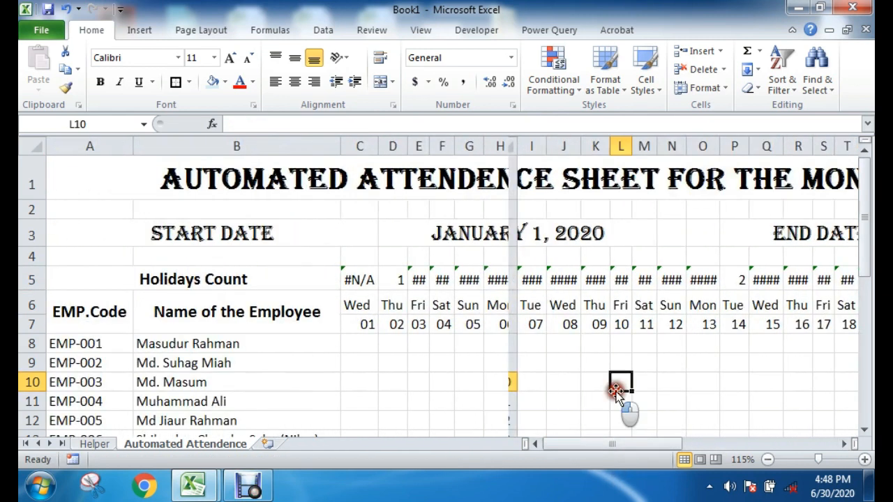
# Step: Examine the holiday formula in D5 together with the weekday and date beneath it in D6 and D7
pyautogui.click(394, 278)
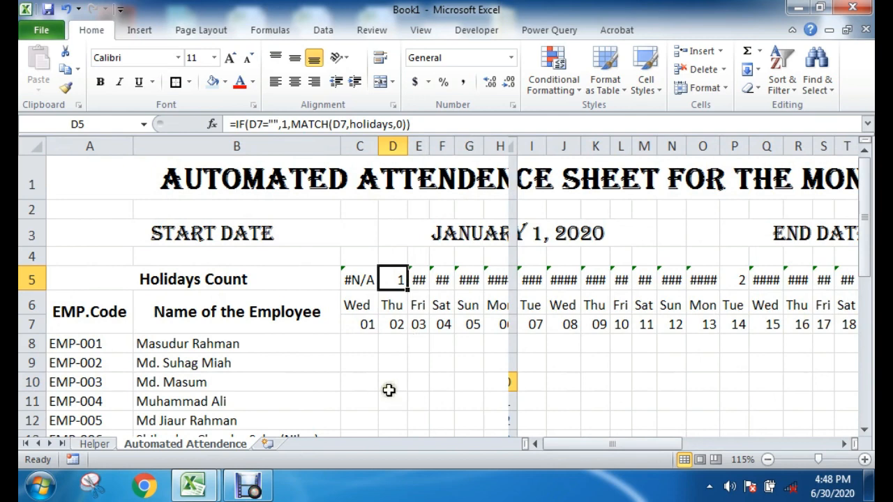
pyautogui.click(799, 9)
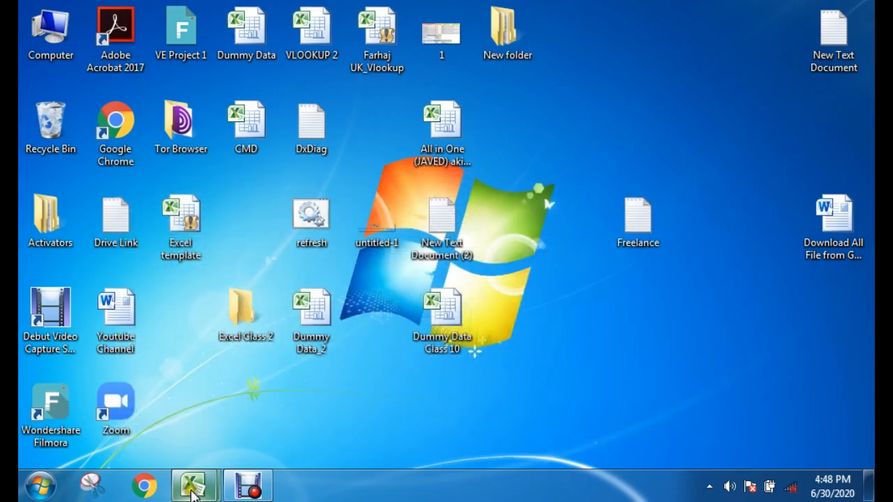
pyautogui.moveTo(194, 492)
pyautogui.click(219, 415)
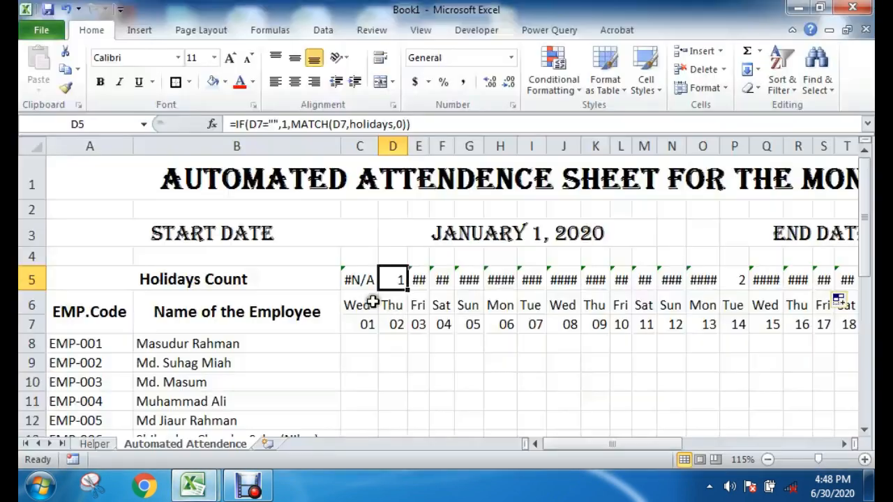
pyautogui.click(411, 375)
pyautogui.click(397, 285)
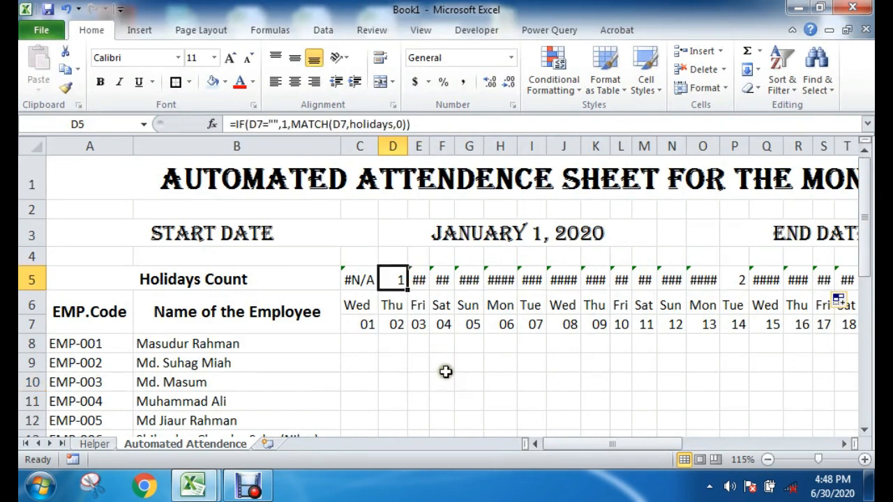
pyautogui.moveTo(391, 305); pyautogui.dragTo(398, 328)
pyautogui.click(416, 357)
pyautogui.click(416, 280)
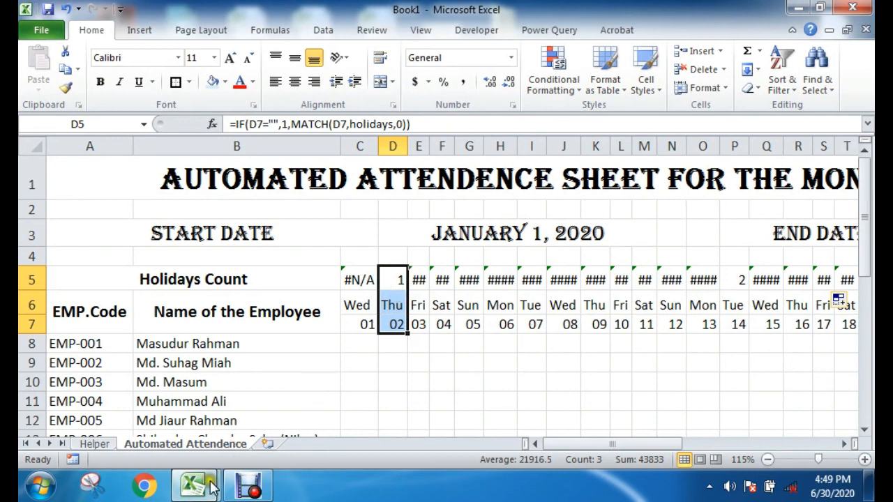
# Step: Compare the D5 holiday match with the New Year's Day entry and its date on the Helper sheet
pyautogui.moveTo(193, 486)
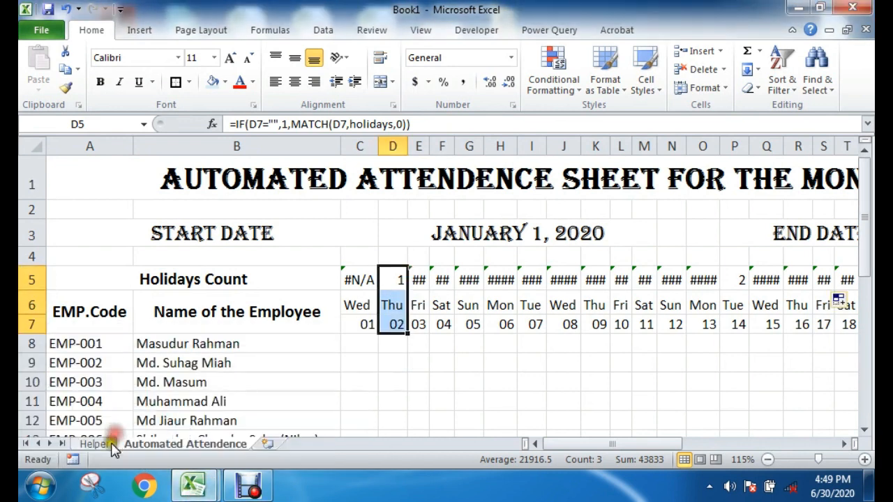
pyautogui.click(94, 444)
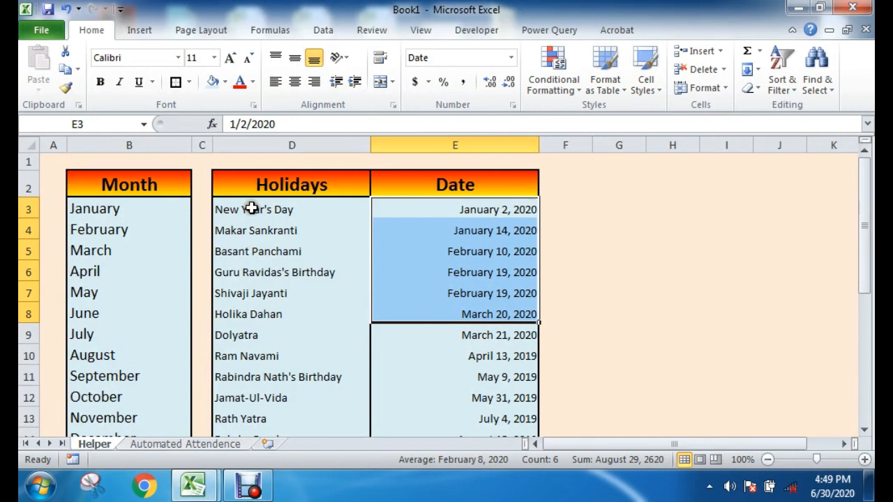
pyautogui.click(241, 229)
pyautogui.moveTo(293, 210); pyautogui.dragTo(411, 213)
pyautogui.click(209, 442)
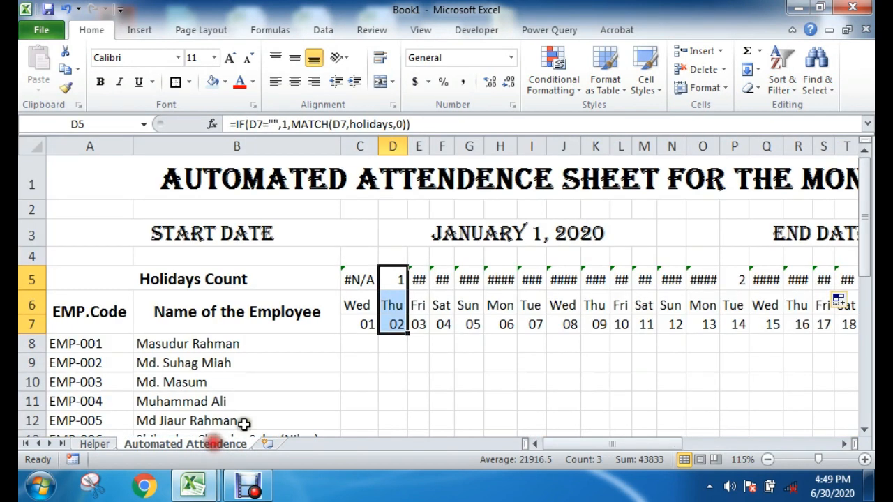
pyautogui.click(395, 323)
pyautogui.moveTo(399, 281); pyautogui.dragTo(394, 317)
pyautogui.click(398, 279)
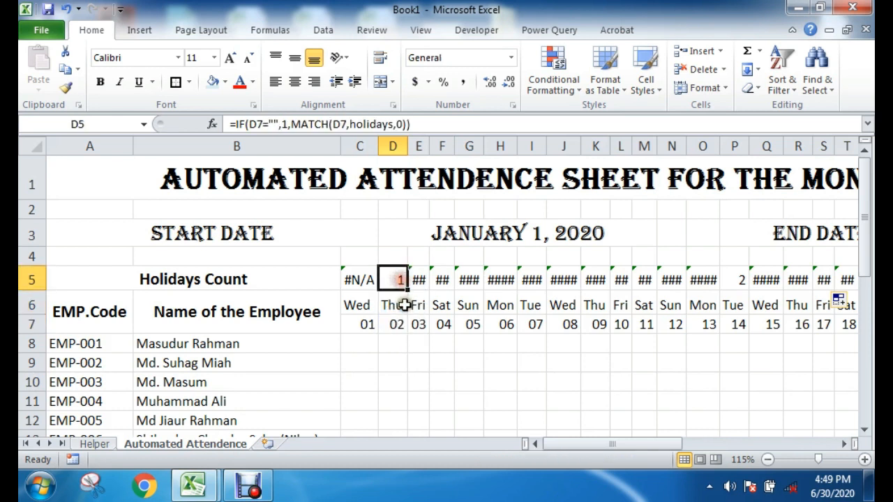
# Step: Compare the holiday match in P5 with the second date in the Helper sheet's holiday list, in E4
pyautogui.moveTo(423, 279); pyautogui.dragTo(749, 330)
pyautogui.click(751, 355)
pyautogui.click(741, 273)
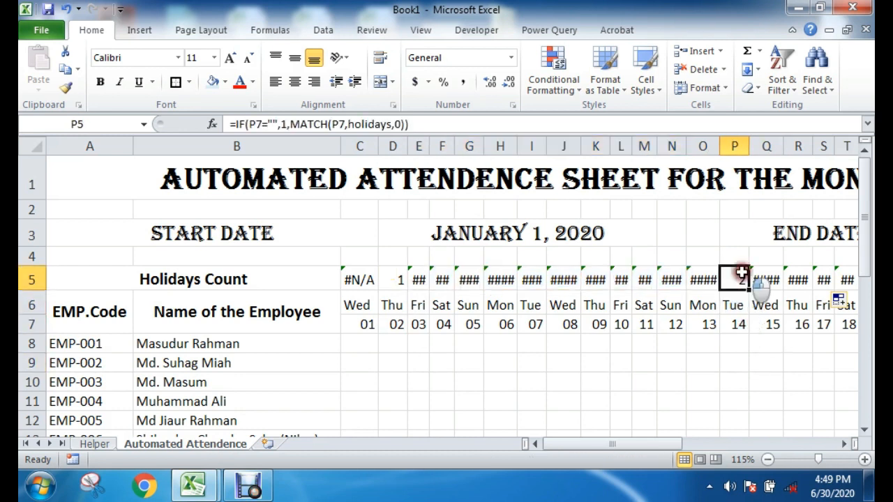
pyautogui.click(98, 444)
pyautogui.click(460, 206)
pyautogui.click(466, 231)
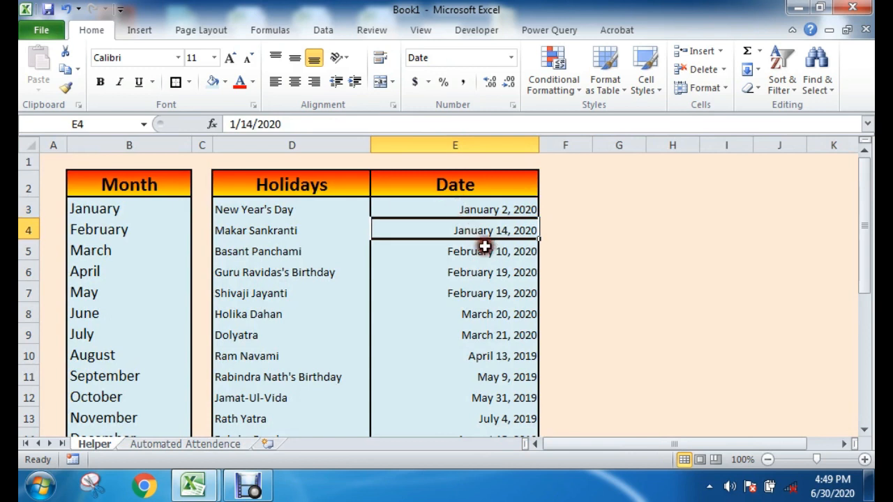
pyautogui.click(565, 251)
pyautogui.click(507, 212)
pyautogui.click(488, 231)
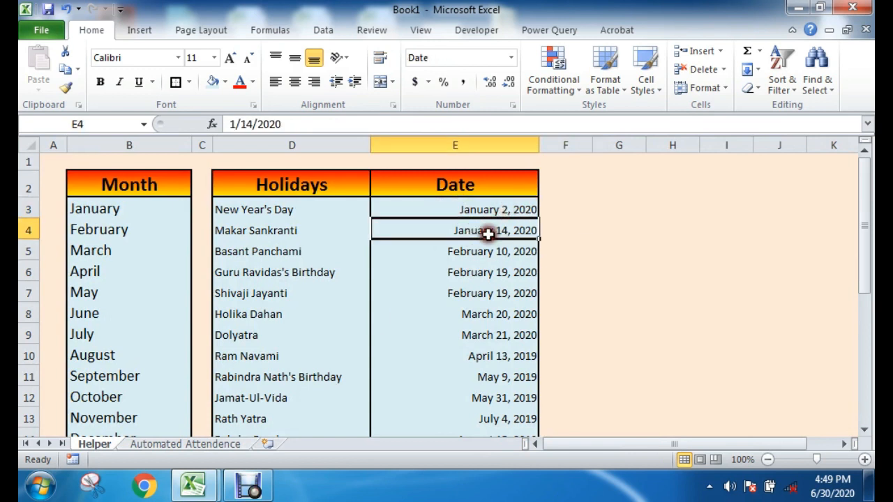
pyautogui.click(183, 445)
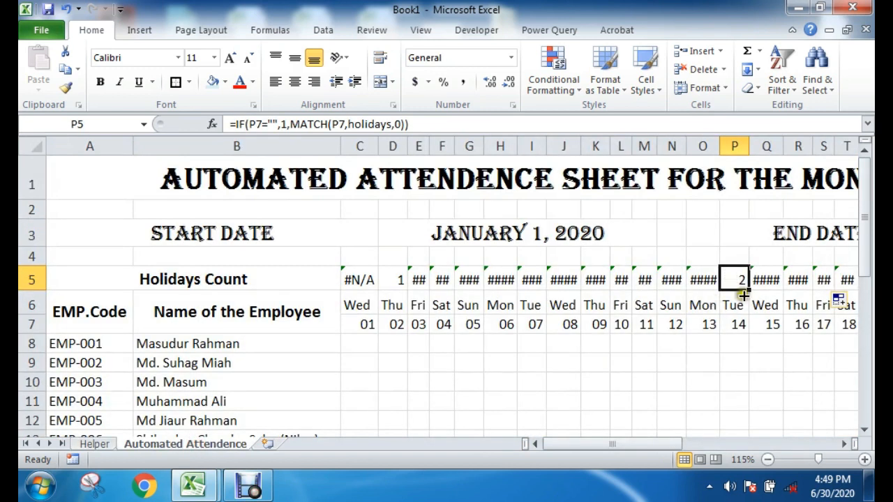
# Step: Inspect the non-matching cells of the Holidays Count row and the formula behind C5
pyautogui.click(505, 362)
pyautogui.moveTo(418, 279); pyautogui.dragTo(733, 279)
pyautogui.click(680, 379)
pyautogui.click(418, 280)
pyautogui.click(442, 361)
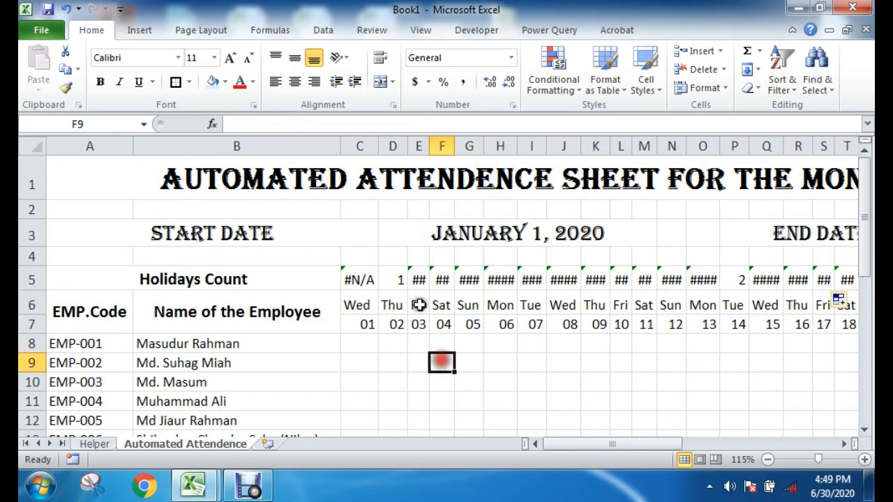
pyautogui.moveTo(358, 279); pyautogui.dragTo(628, 280)
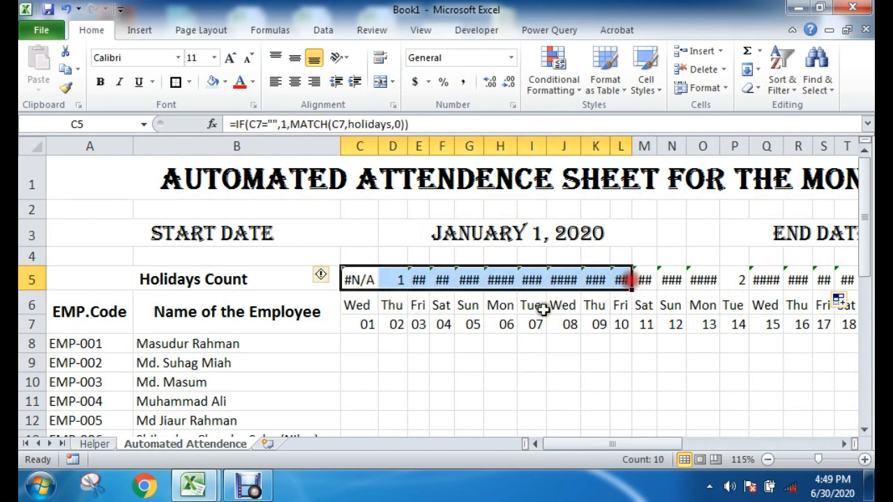
pyautogui.click(469, 361)
pyautogui.click(352, 275)
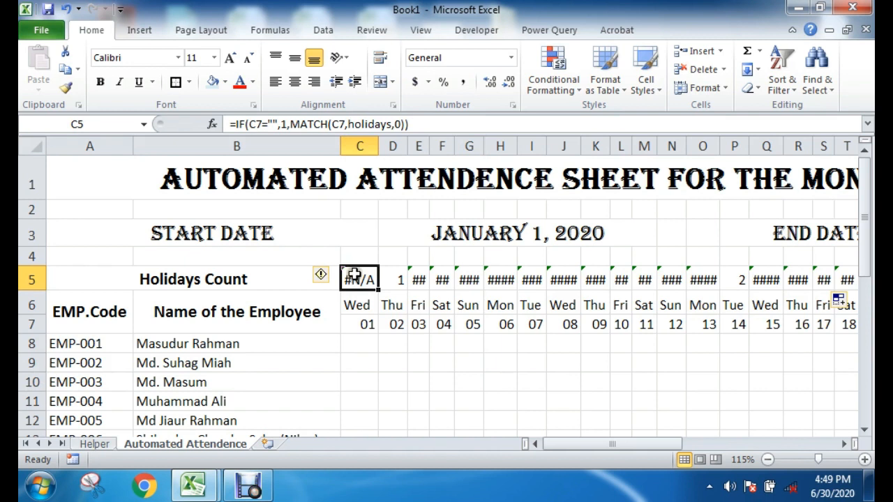
# Step: Insert the IFERROR function in front of the IF expression in C5's holiday formula
pyautogui.doubleClick(357, 277)
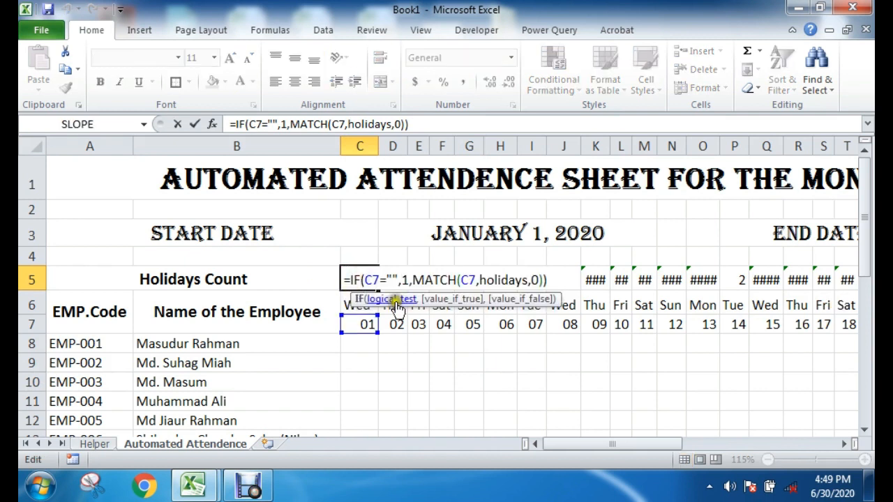
pyautogui.click(347, 320)
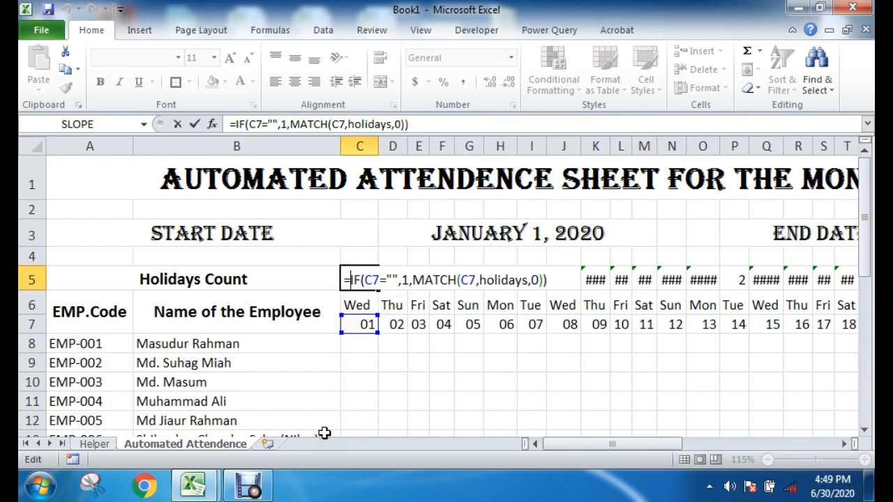
pyautogui.write('IF')
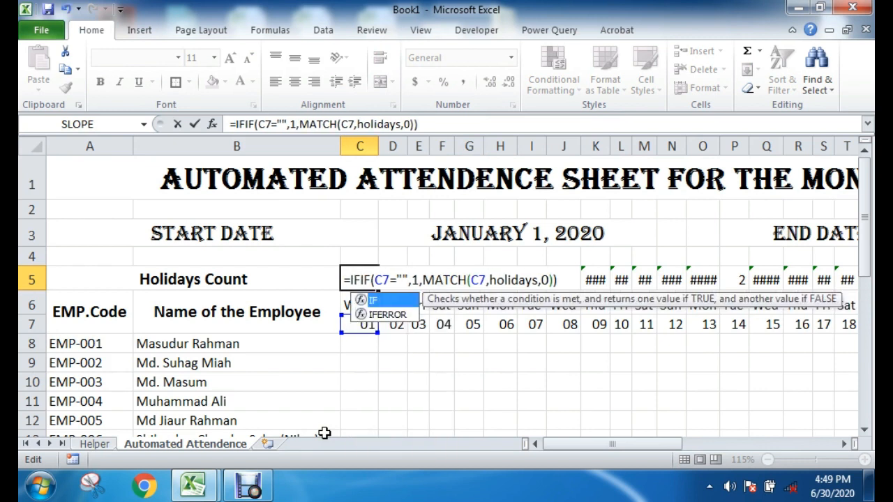
pyautogui.doubleClick(387, 315)
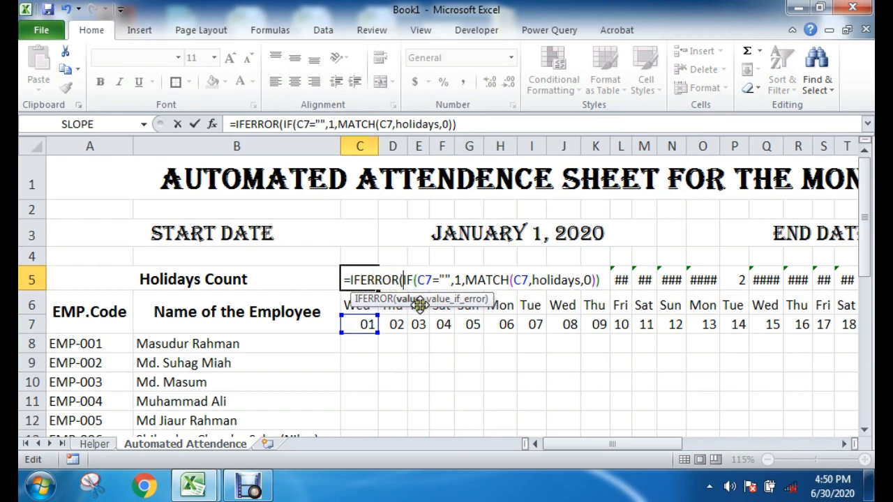
# Step: Try to enter the C5 formula with only the IF expression inside IFERROR and no fallback value
pyautogui.moveTo(403, 280); pyautogui.dragTo(600, 281)
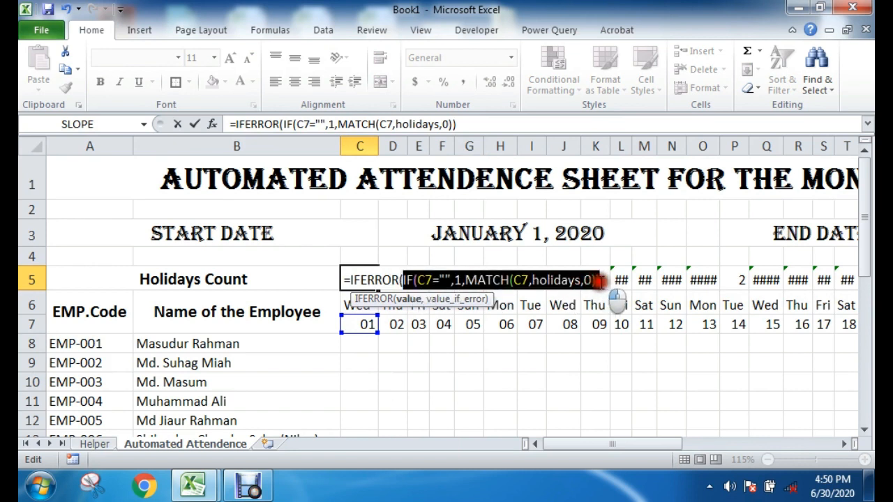
pyautogui.click(347, 280)
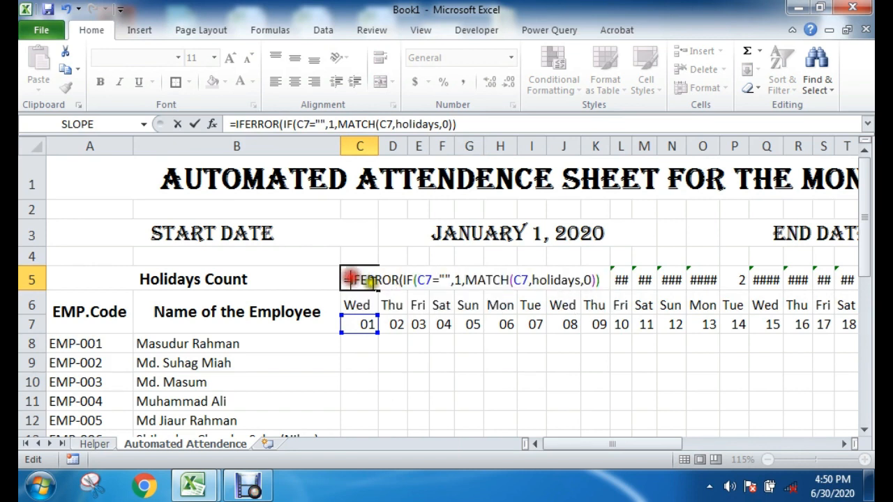
pyautogui.click(596, 280)
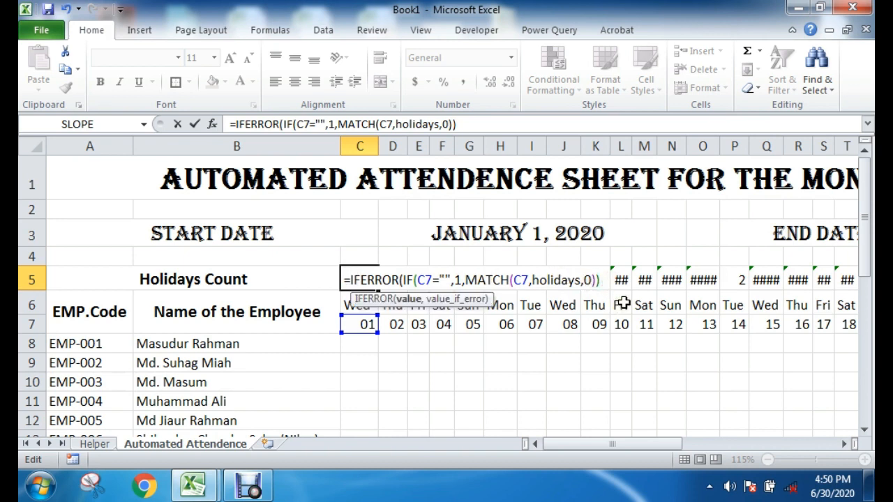
pyautogui.press('Return')
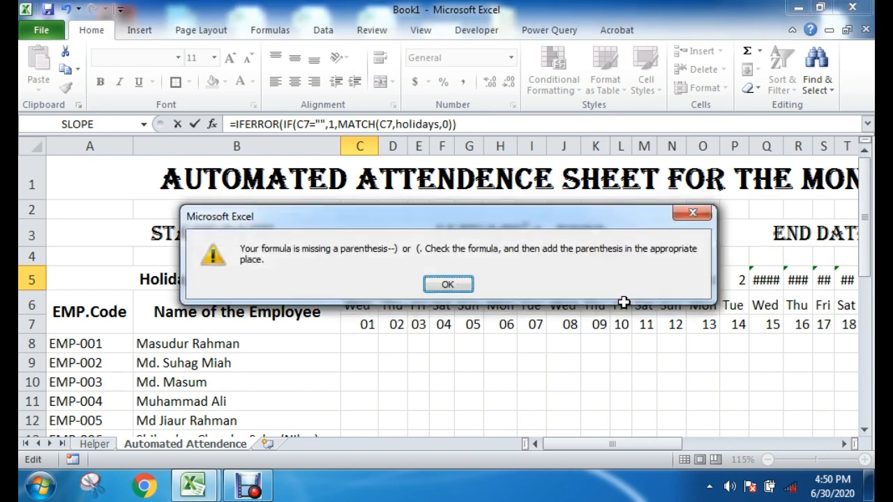
pyautogui.click(455, 282)
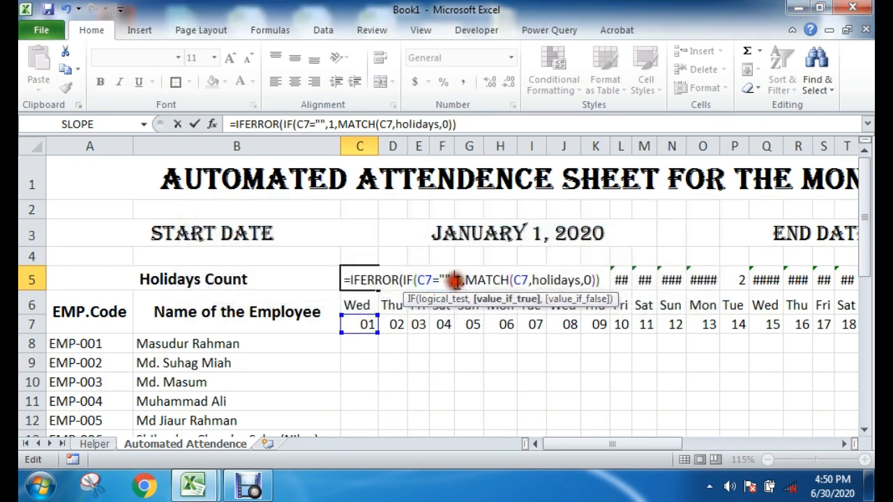
pyautogui.click(602, 280)
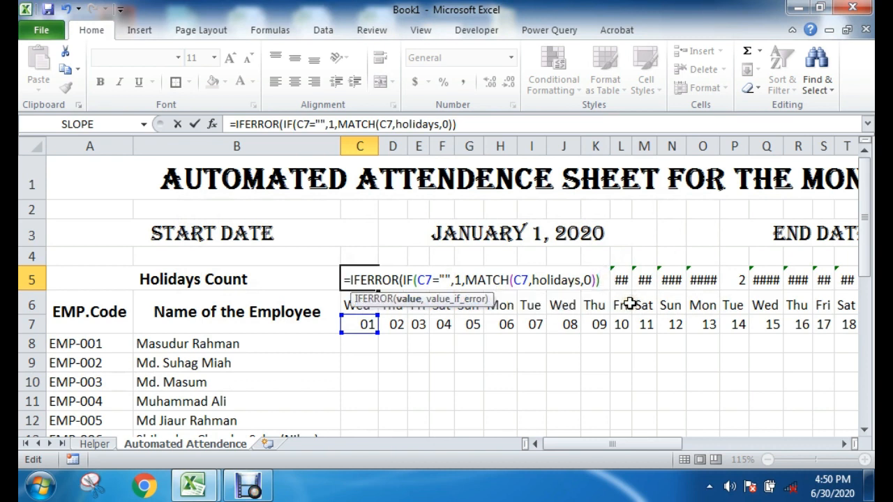
pyautogui.press('Return')
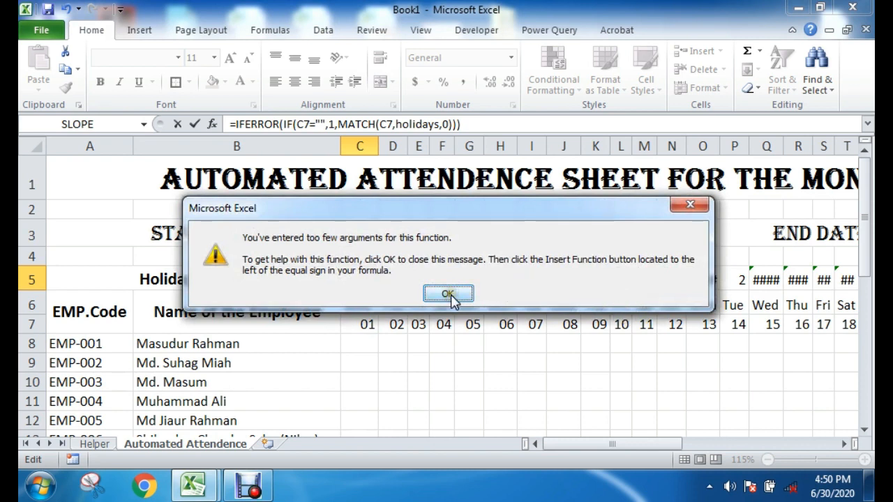
pyautogui.click(448, 294)
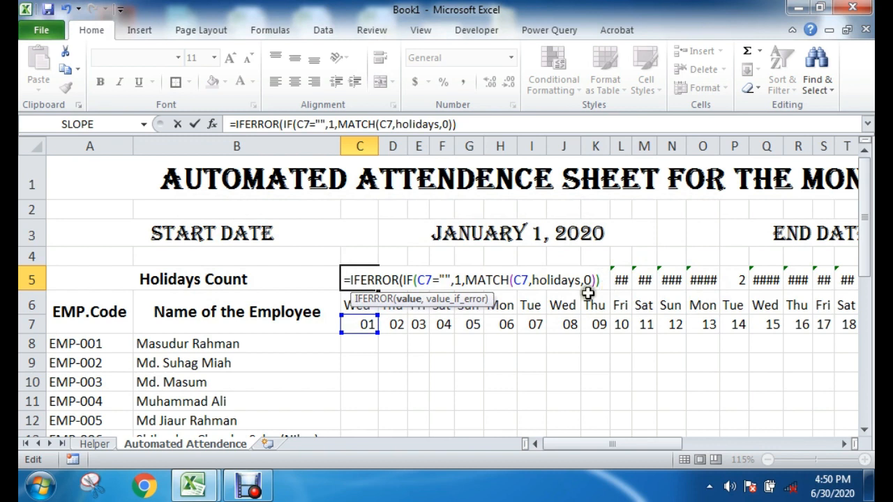
# Step: Complete the C5 formula with a fallback value of 0: =IFERROR(IF(C7="",1,MATCH(C7,holidays,0)),0)
pyautogui.click(397, 279)
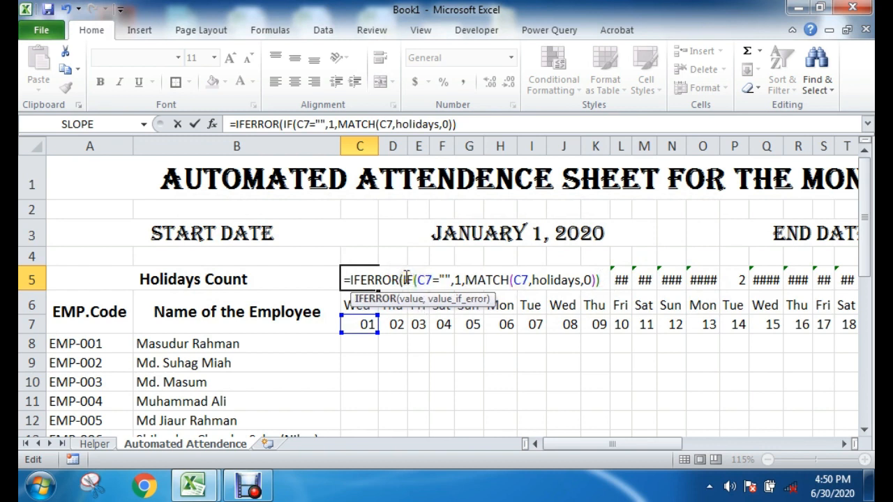
pyautogui.click(407, 278)
pyautogui.click(248, 486)
pyautogui.click(274, 418)
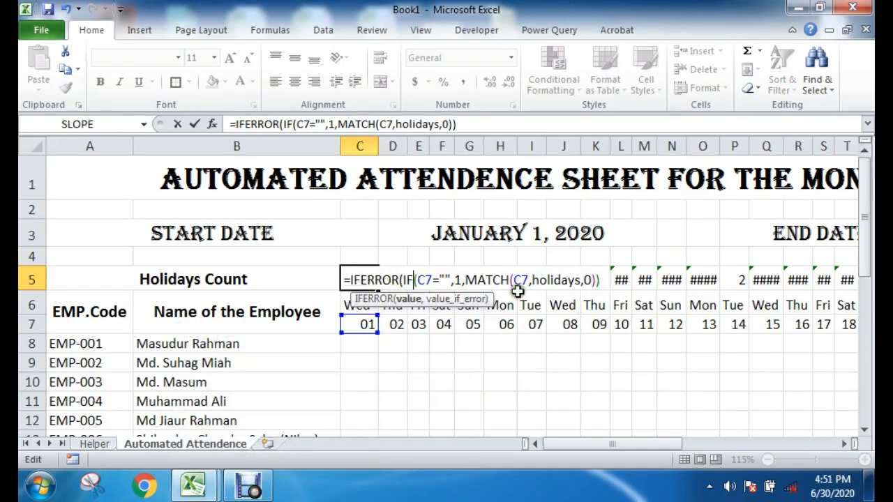
pyautogui.moveTo(347, 279); pyautogui.dragTo(596, 280)
pyautogui.click(600, 280)
pyautogui.write(',0')
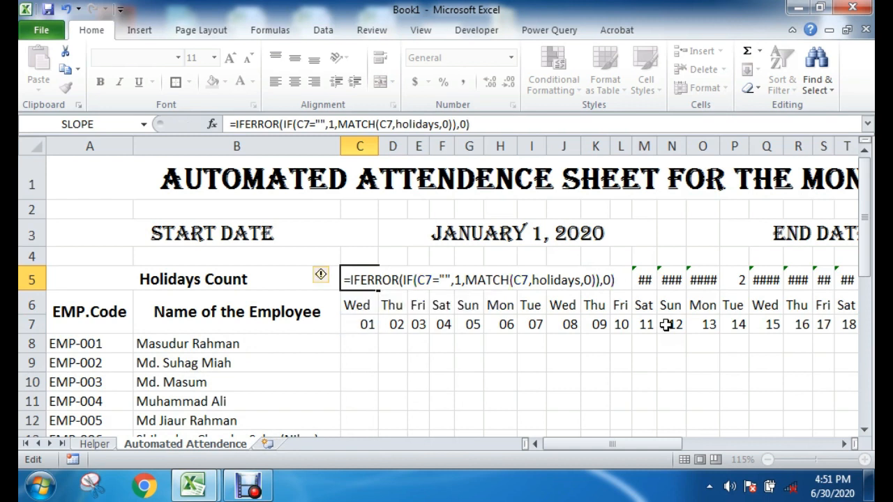
pyautogui.press('Return')
pyautogui.click(417, 362)
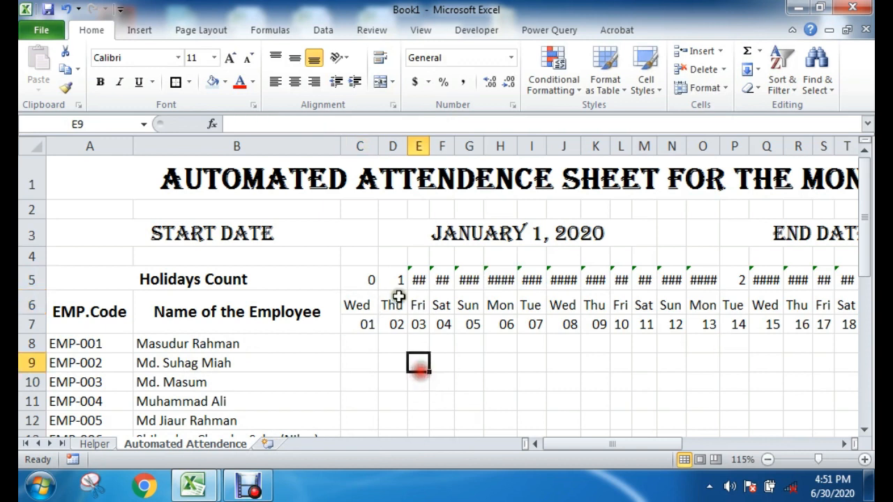
# Step: Check the IFERROR formula in C5 against the date in C7 and the New Year's Day date on the Helper sheet
pyautogui.click(366, 278)
pyautogui.doubleClick(370, 287)
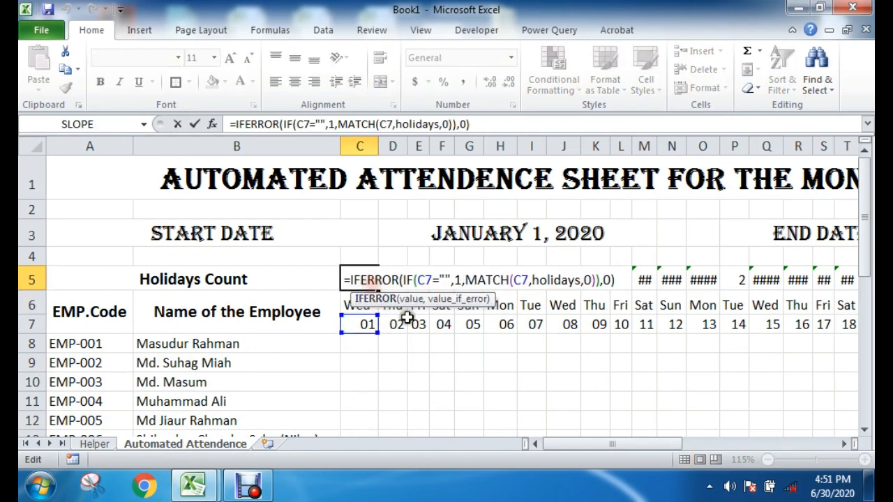
pyautogui.press('Escape')
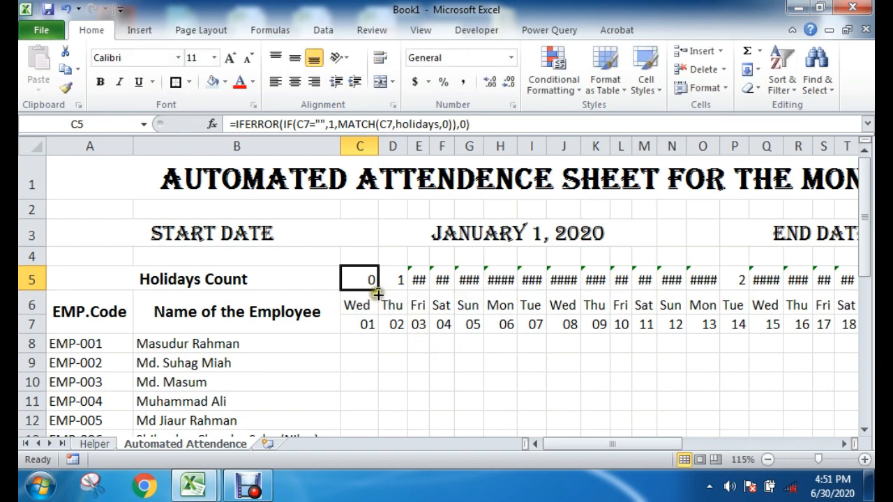
pyautogui.click(358, 319)
pyautogui.moveTo(357, 319); pyautogui.dragTo(356, 281)
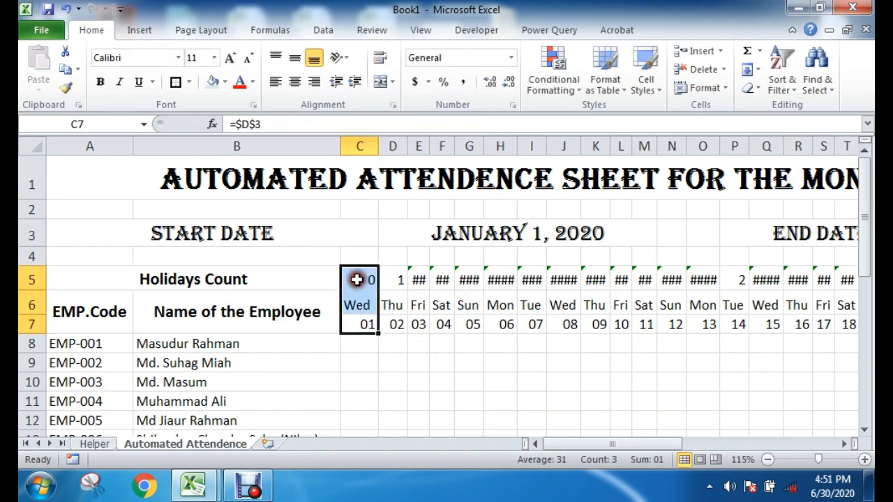
pyautogui.click(367, 325)
pyautogui.click(112, 444)
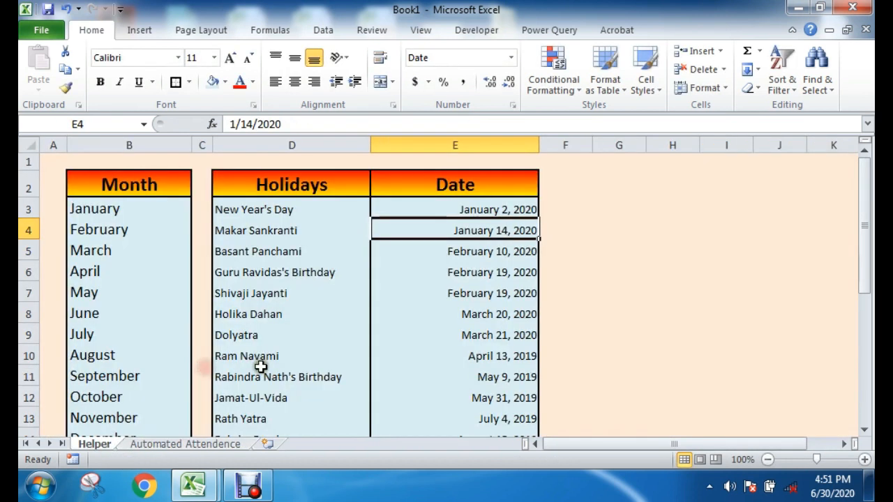
pyautogui.click(454, 209)
pyautogui.click(200, 444)
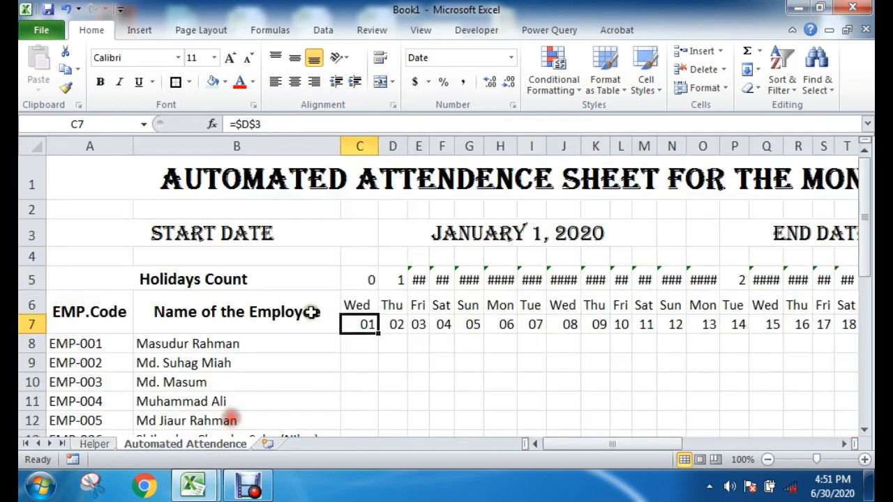
# Step: Compare the Holidays Count results in C5 and D5 with the weekday and date beneath D5
pyautogui.click(356, 278)
pyautogui.moveTo(398, 324); pyautogui.dragTo(398, 286)
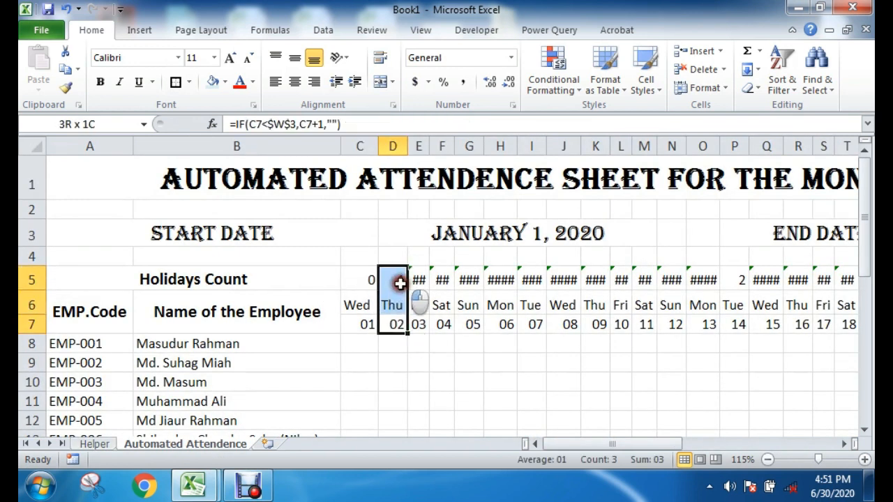
pyautogui.click(404, 371)
pyautogui.click(396, 279)
pyautogui.click(365, 278)
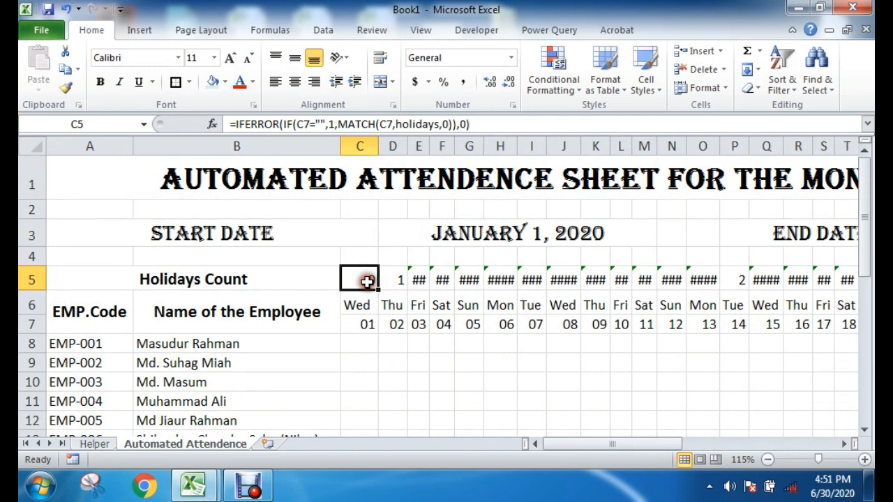
# Step: Examine the IFERROR and IF parts of the C5 formula, including the blank test on C7 and its true value
pyautogui.doubleClick(364, 277)
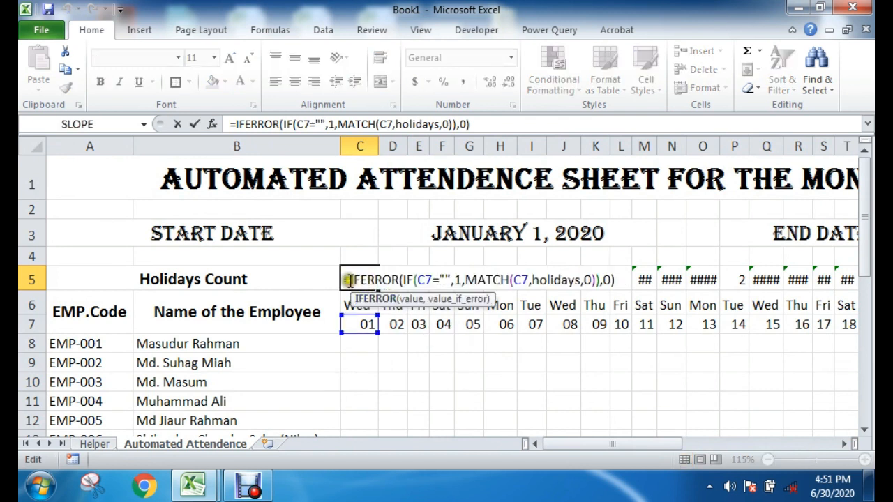
pyautogui.moveTo(377, 279); pyautogui.dragTo(408, 279)
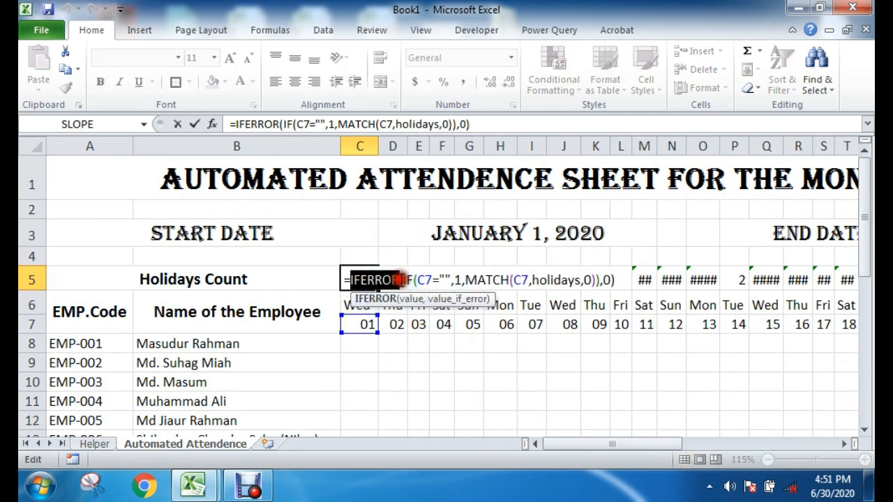
pyautogui.doubleClick(405, 280)
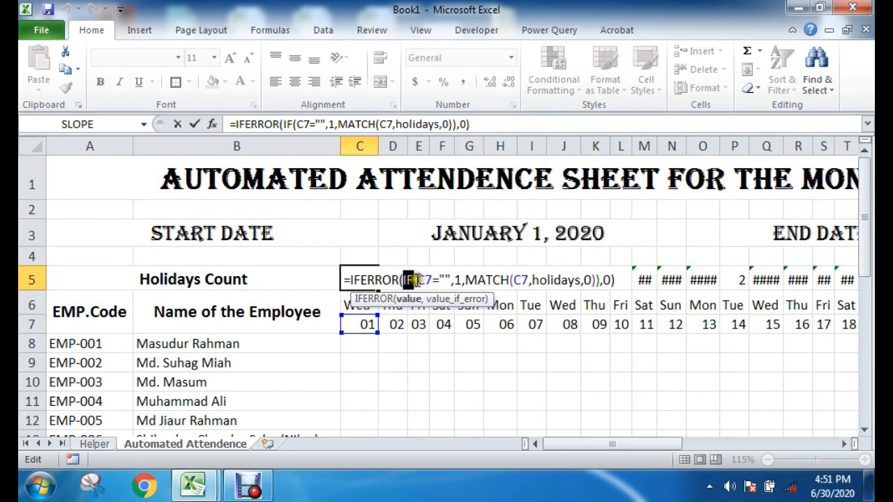
pyautogui.click(424, 279)
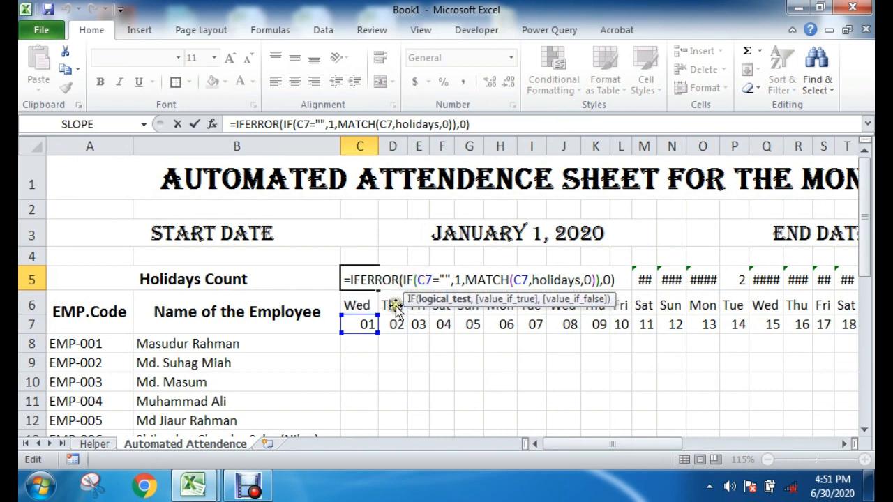
pyautogui.click(434, 280)
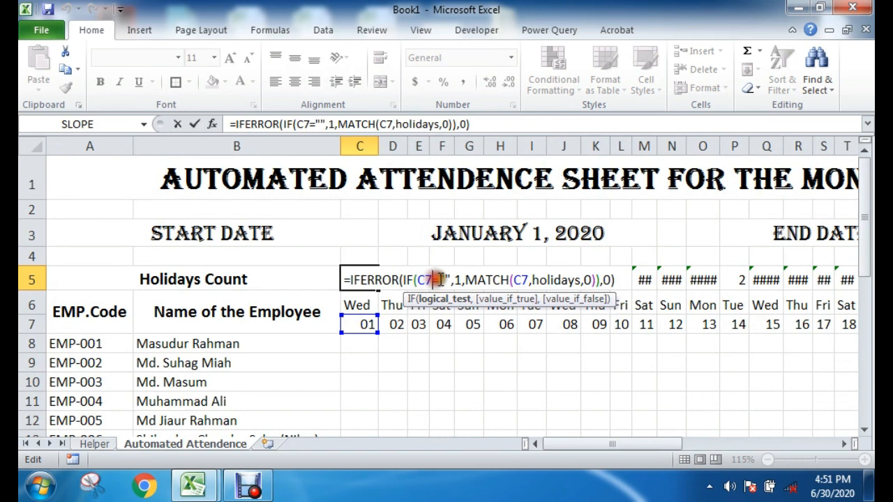
pyautogui.moveTo(439, 276); pyautogui.dragTo(451, 279)
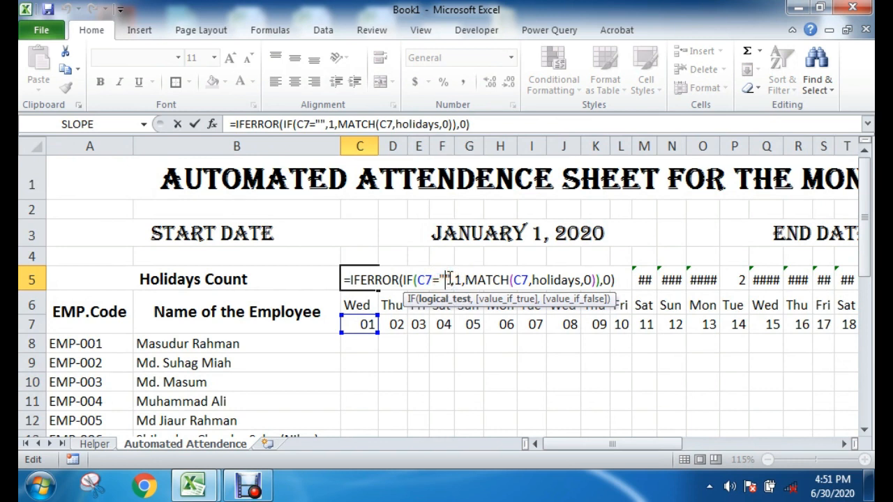
pyautogui.click(456, 281)
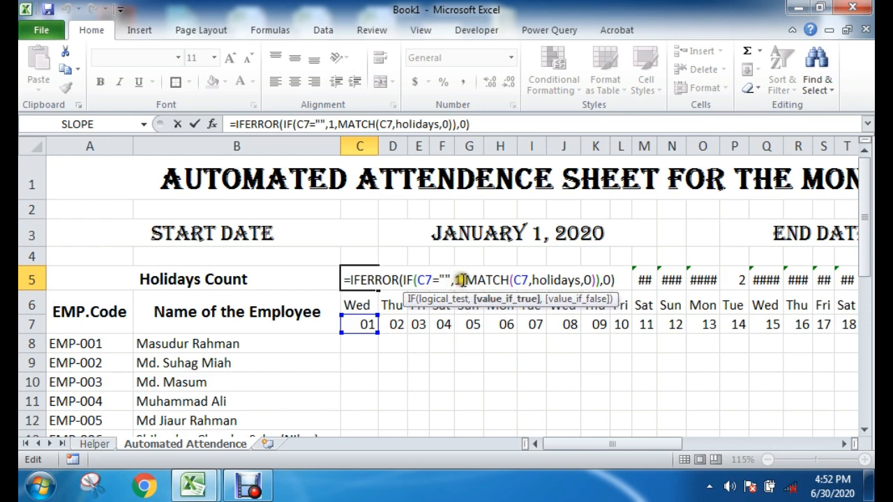
pyautogui.click(461, 279)
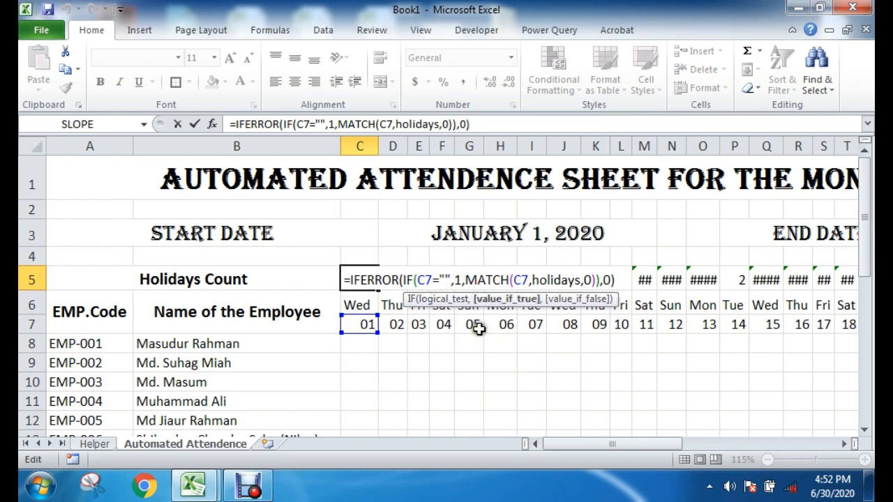
# Step: Examine the MATCH part of the C5 formula, including its lookup value C7, the holidays array and the match type
pyautogui.click(464, 279)
pyautogui.moveTo(465, 279); pyautogui.dragTo(519, 279)
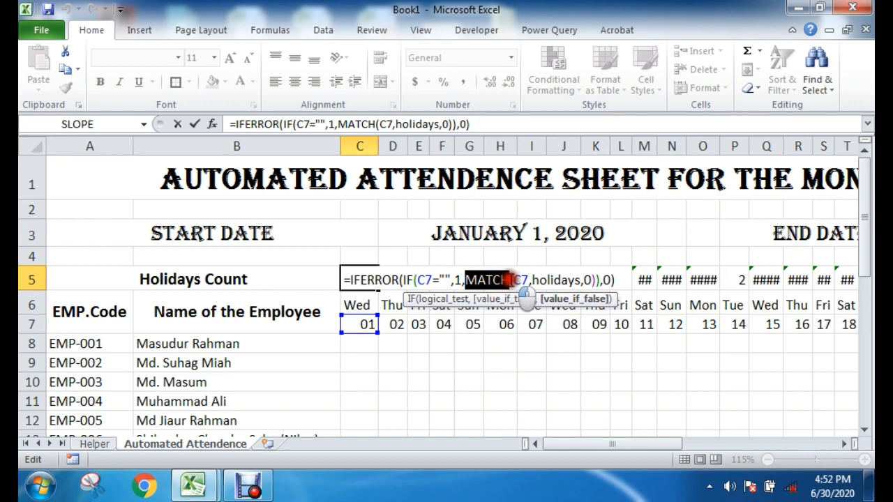
pyautogui.click(520, 279)
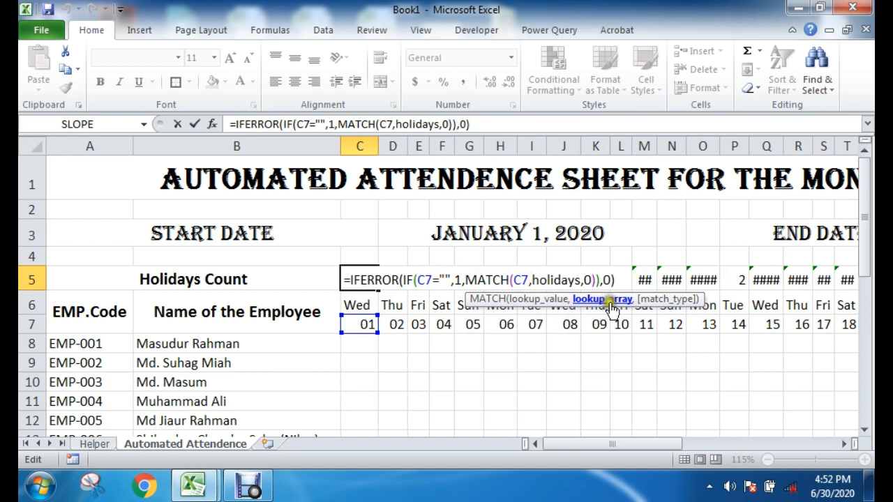
pyautogui.moveTo(532, 280); pyautogui.dragTo(581, 279)
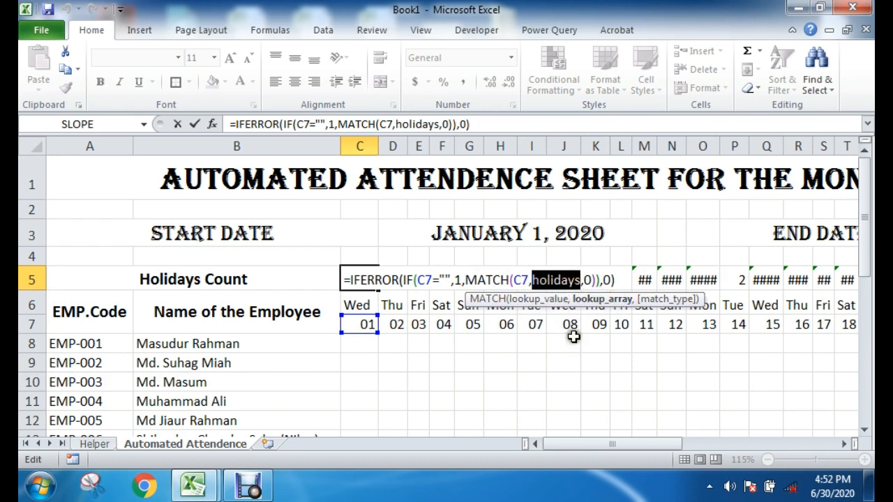
pyautogui.click(584, 280)
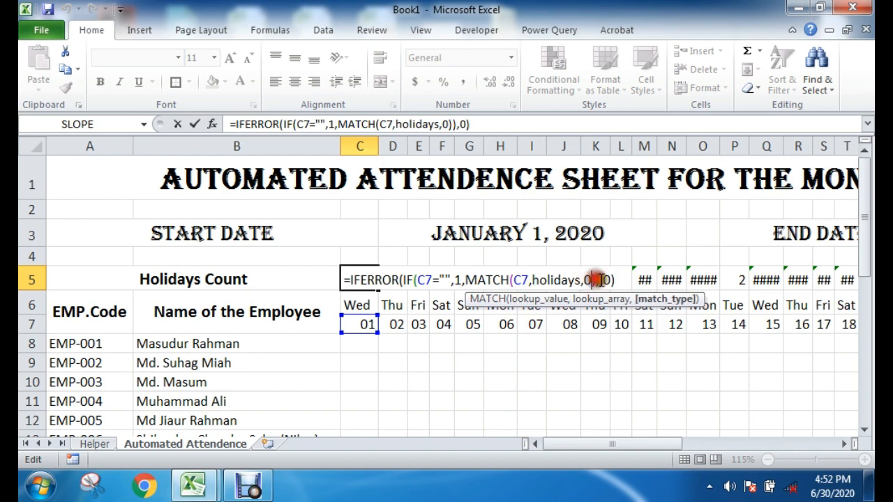
# Step: Examine the value and value_if_error arguments of the IFERROR function in C5, keeping the formula as it is
pyautogui.click(598, 280)
pyautogui.click(606, 278)
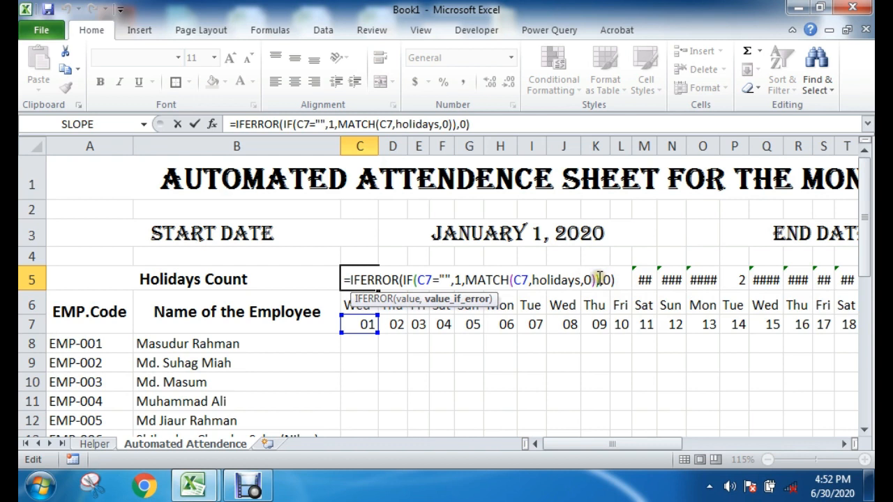
pyautogui.moveTo(400, 279); pyautogui.dragTo(604, 281)
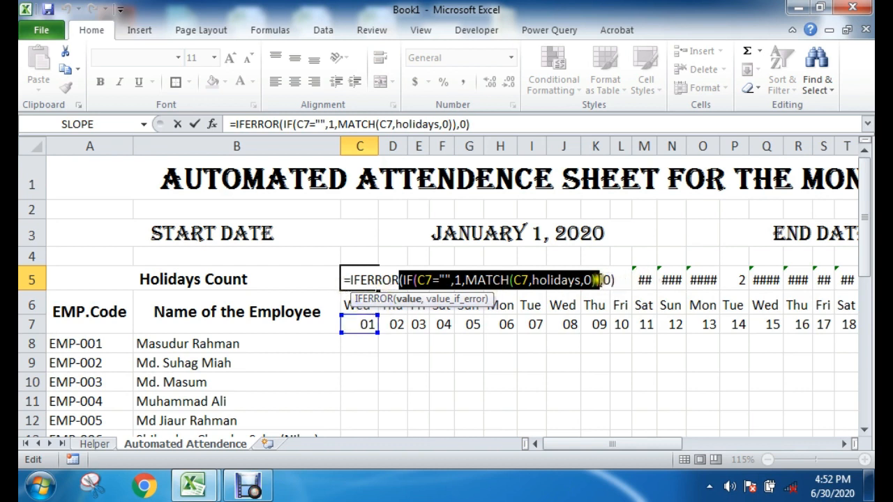
pyautogui.click(607, 279)
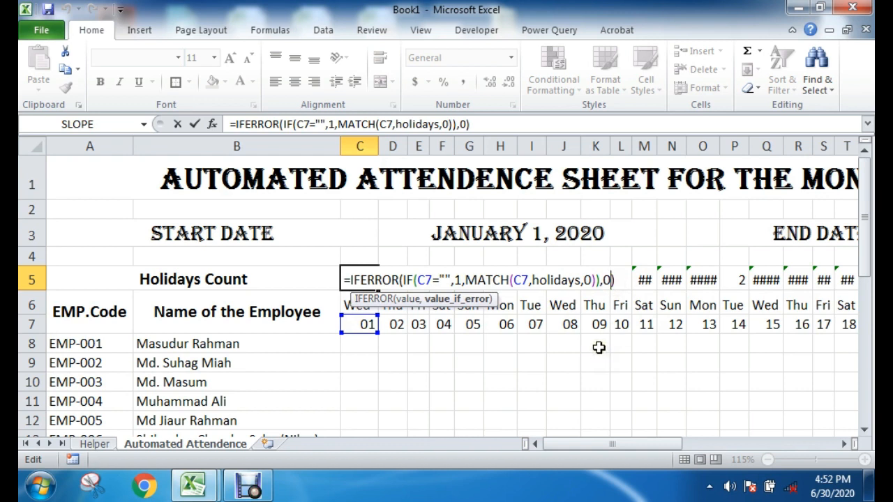
pyautogui.press('Return')
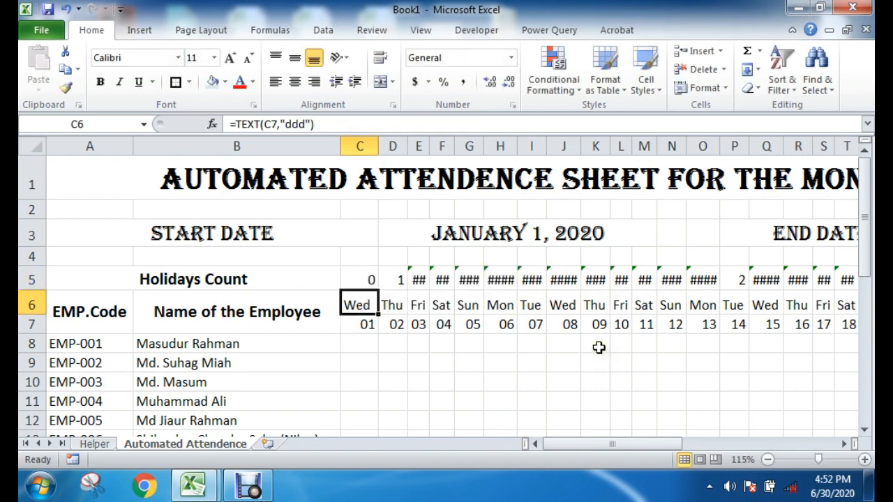
# Step: Fill the Holidays Count formula from C5 across row 5 through AG5
pyautogui.click(574, 362)
pyautogui.click(370, 282)
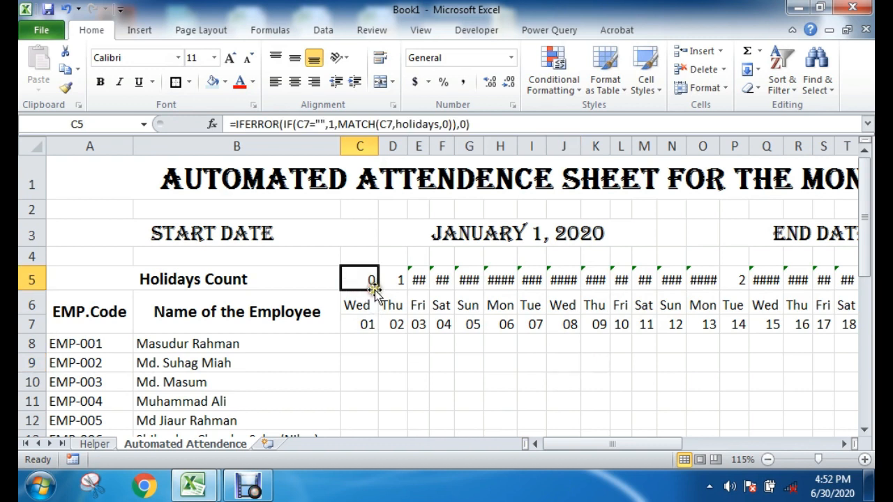
pyautogui.moveTo(377, 288); pyautogui.dragTo(777, 288)
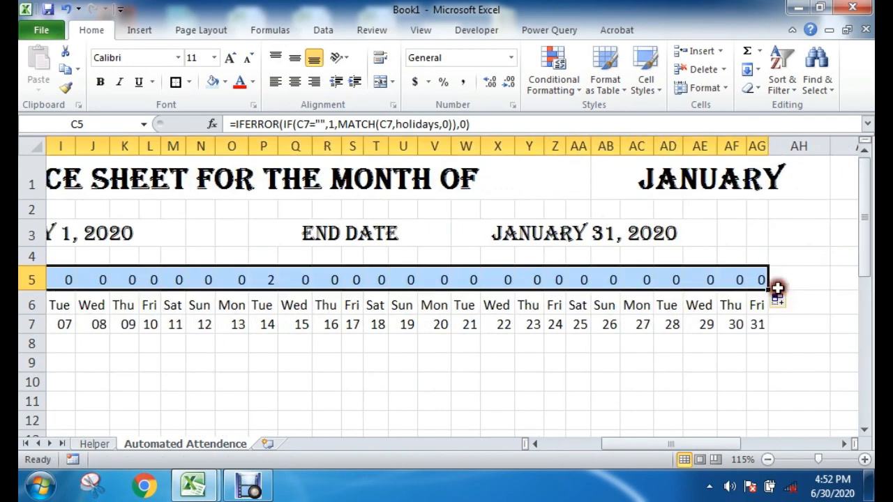
pyautogui.click(676, 382)
pyautogui.moveTo(709, 445); pyautogui.dragTo(626, 451)
pyautogui.click(556, 377)
pyautogui.click(391, 348)
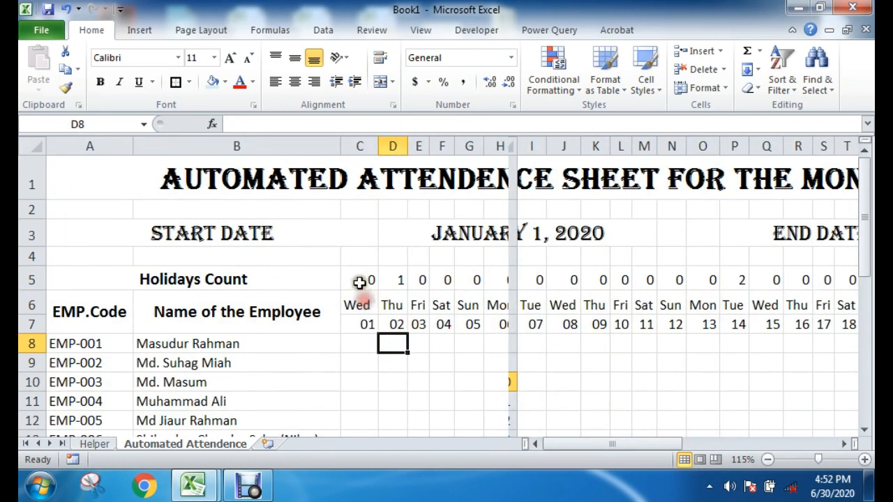
# Step: Check the Holidays Count results in C5, D5 and P5 against the weekdays and dates beneath them
pyautogui.click(91, 444)
pyautogui.click(187, 444)
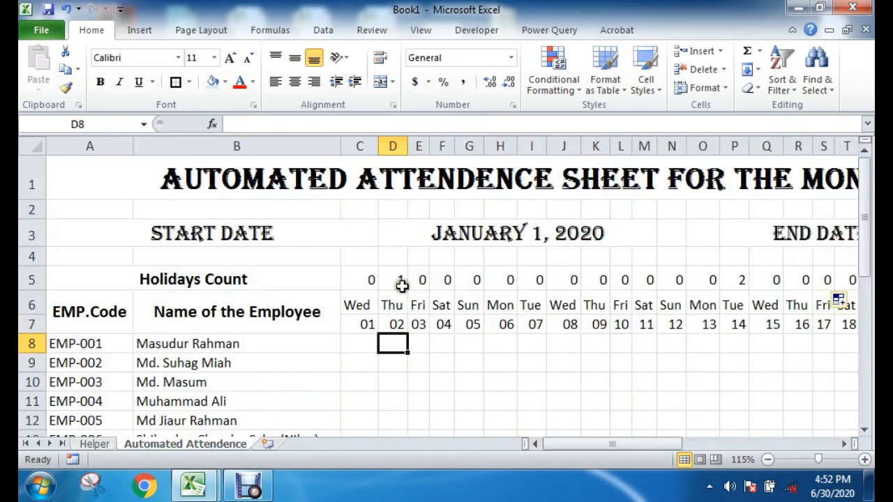
pyautogui.click(369, 279)
pyautogui.click(399, 280)
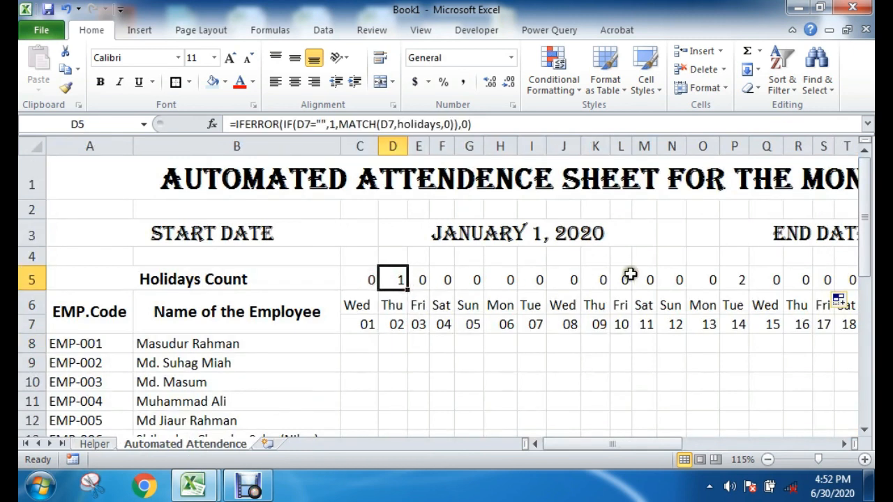
pyautogui.moveTo(392, 273); pyautogui.dragTo(394, 325)
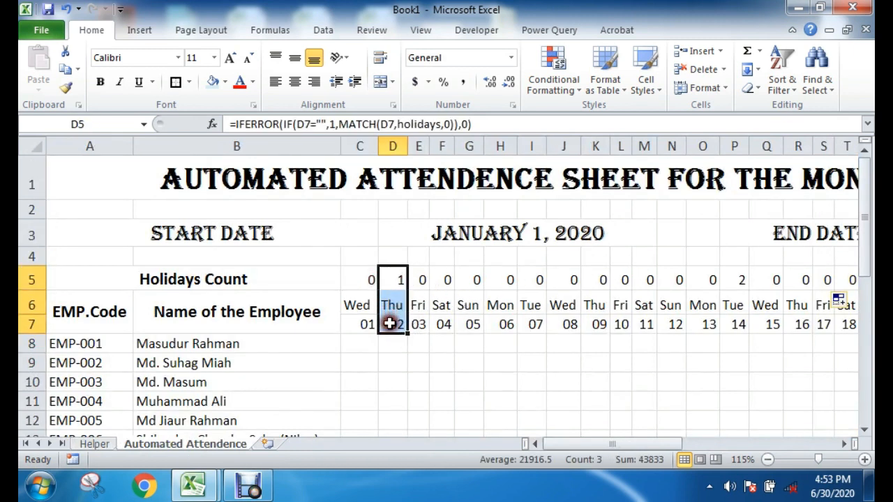
pyautogui.moveTo(744, 271); pyautogui.dragTo(745, 325)
# Step: Review the remaining Holidays Count results across row 5 through AG5, together with the row's heading
pyautogui.moveTo(420, 279); pyautogui.dragTo(711, 279)
pyautogui.moveTo(623, 447); pyautogui.dragTo(673, 447)
pyautogui.moveTo(339, 279); pyautogui.dragTo(776, 279)
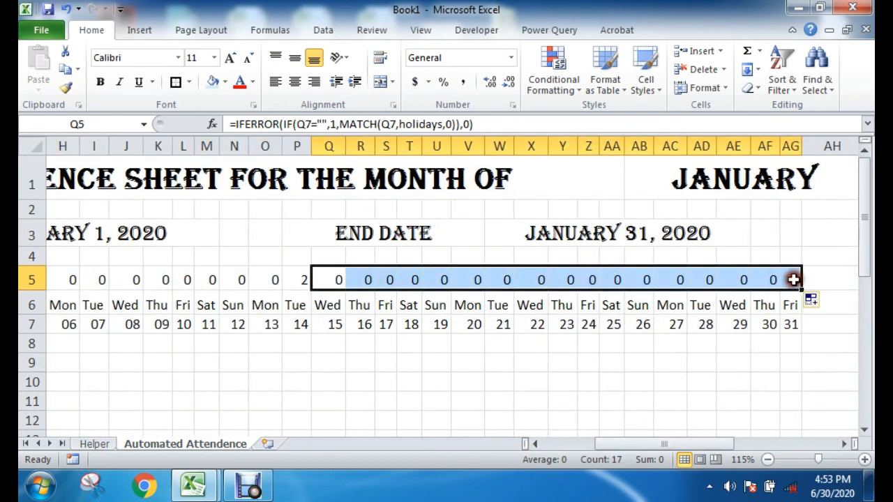
pyautogui.click(562, 420)
pyautogui.moveTo(621, 442); pyautogui.dragTo(534, 446)
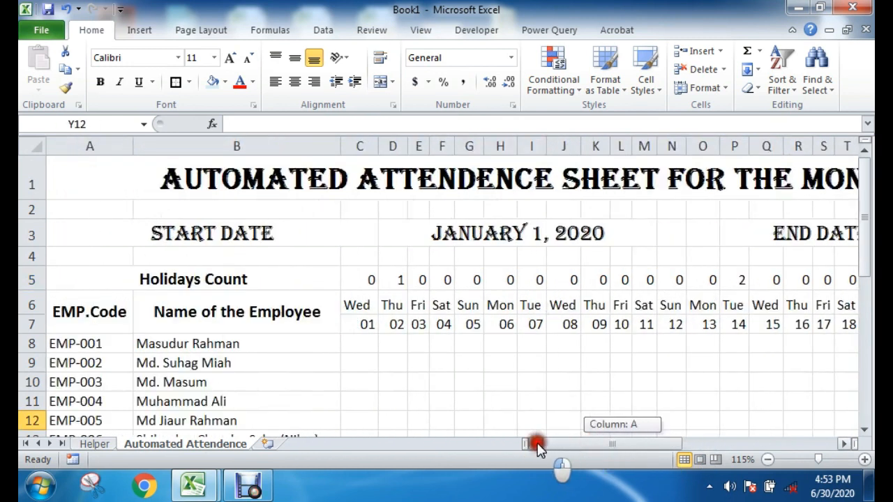
pyautogui.click(393, 382)
pyautogui.moveTo(79, 280); pyautogui.dragTo(488, 277)
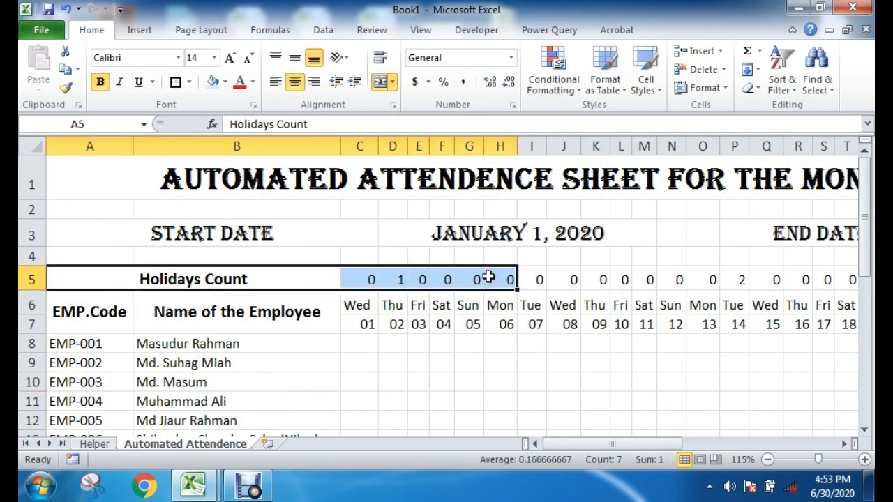
pyautogui.click(417, 400)
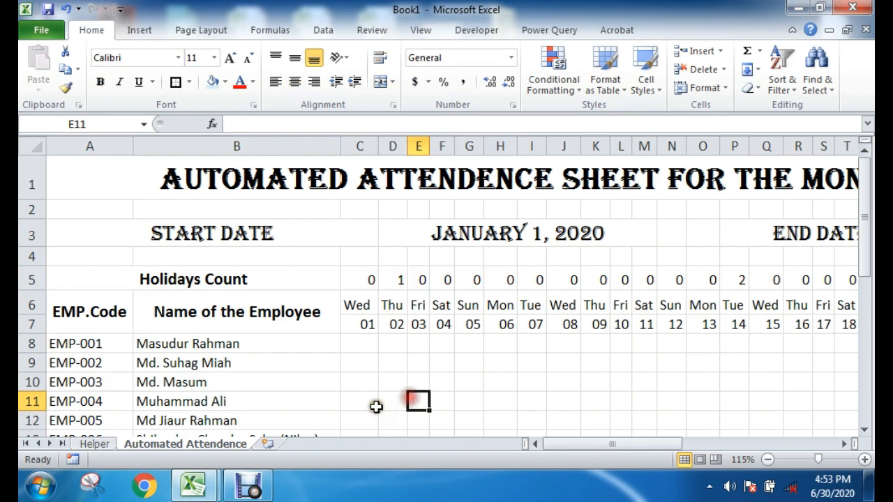
# Step: Review the employee codes, the weekday row and the holiday dates on the Helper sheet
pyautogui.click(258, 307)
pyautogui.moveTo(104, 349); pyautogui.dragTo(104, 394)
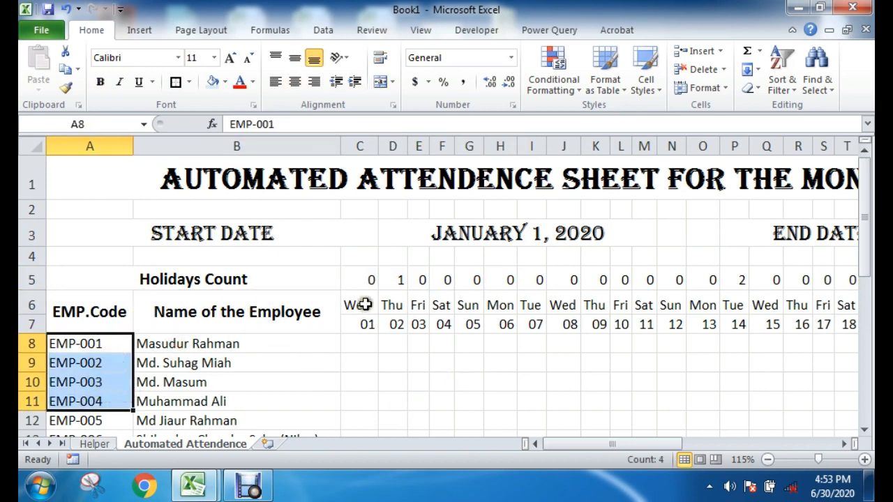
pyautogui.moveTo(350, 306); pyautogui.dragTo(795, 304)
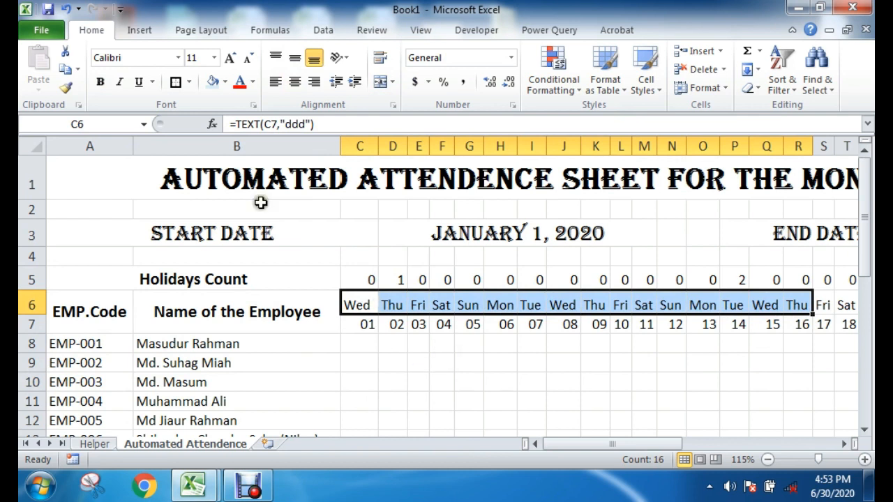
pyautogui.moveTo(583, 444); pyautogui.dragTo(606, 444)
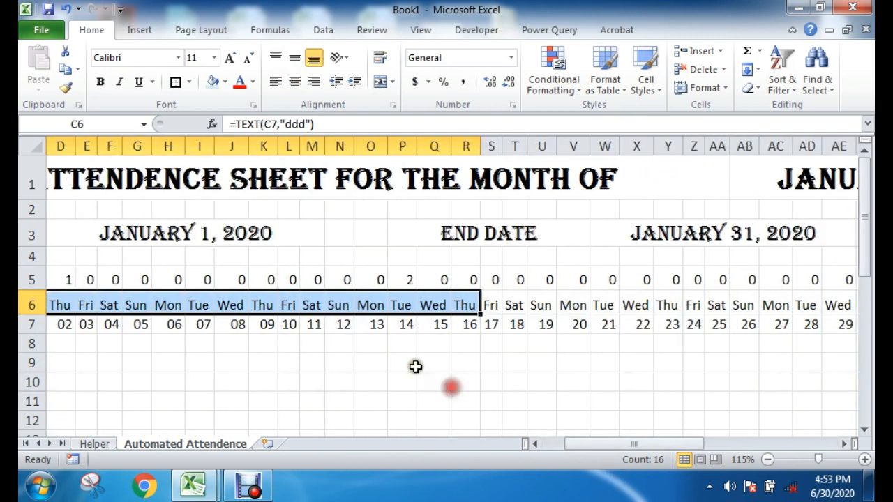
pyautogui.moveTo(380, 292); pyautogui.dragTo(382, 311)
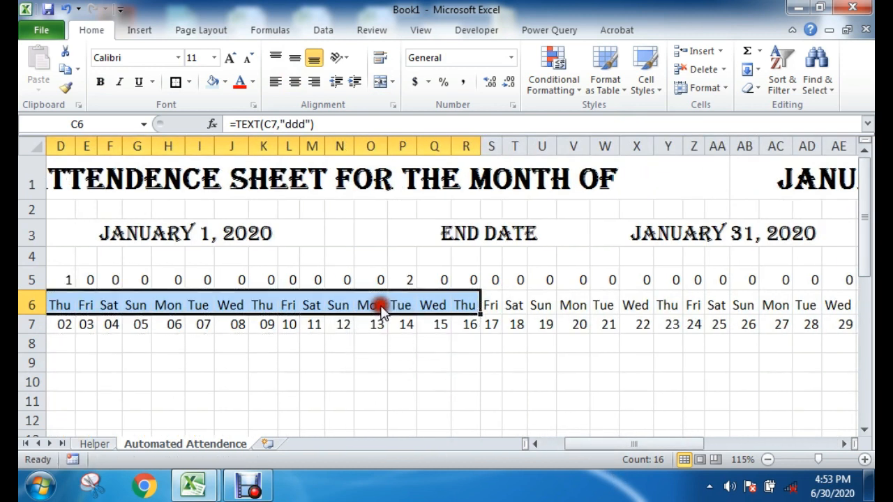
pyautogui.click(492, 384)
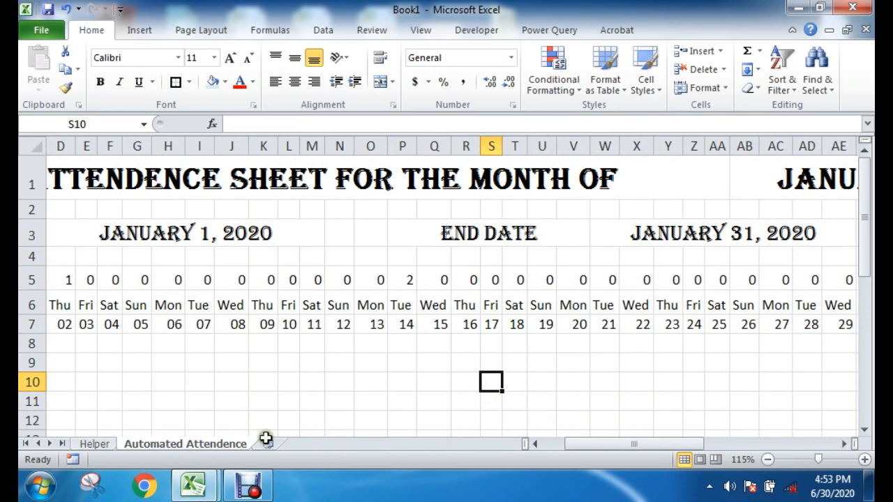
pyautogui.click(94, 444)
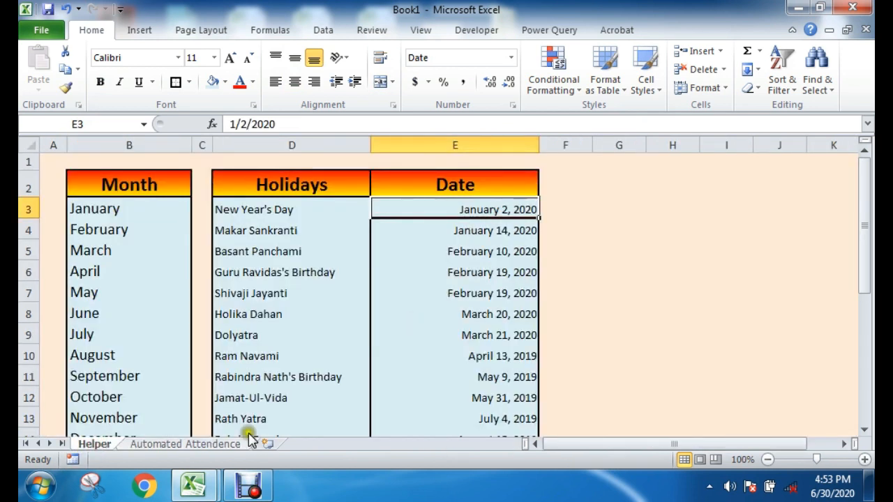
pyautogui.click(202, 443)
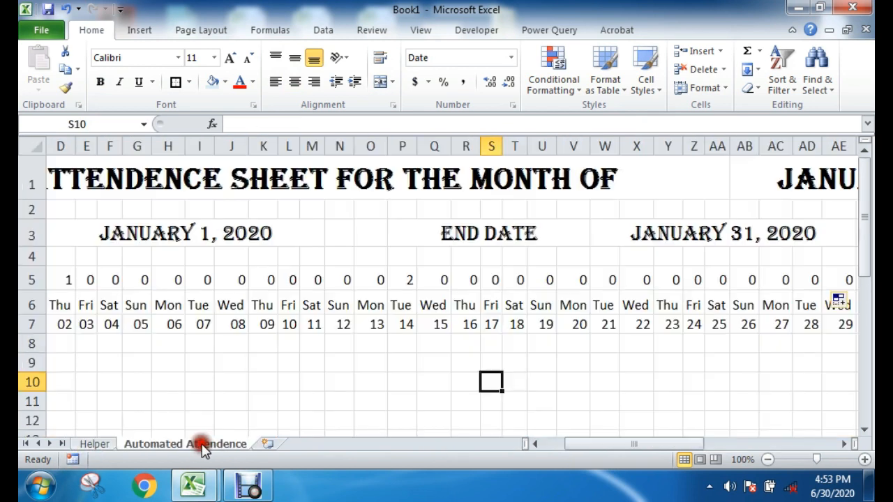
# Step: Examine the attendance column beneath the weekday heading for Friday the 10th
pyautogui.click(288, 304)
pyautogui.click(286, 360)
pyautogui.moveTo(288, 304); pyautogui.dragTo(290, 410)
pyautogui.click(338, 402)
pyautogui.moveTo(290, 304); pyautogui.dragTo(289, 408)
pyautogui.click(370, 400)
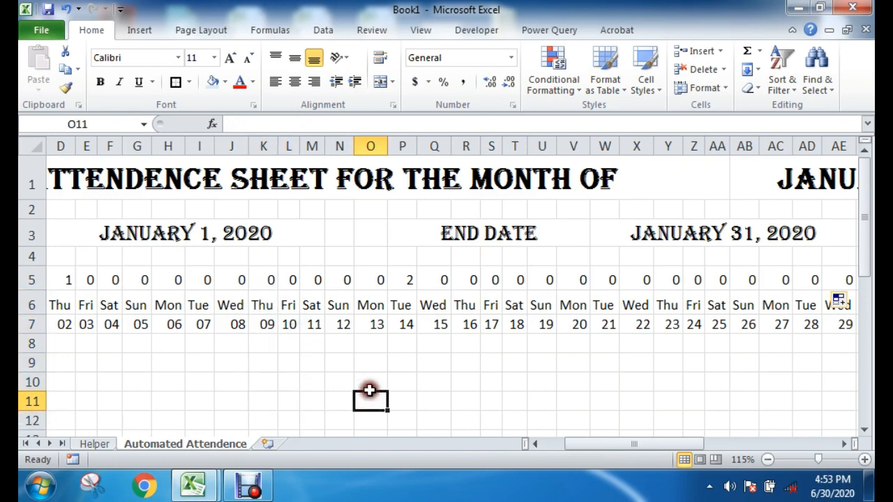
# Step: Select the range AH6:AM7 beside the last date column and switch to the Automated Attendance Sheet workbook
pyautogui.moveTo(617, 446); pyautogui.dragTo(714, 445)
pyautogui.moveTo(586, 304); pyautogui.dragTo(701, 323)
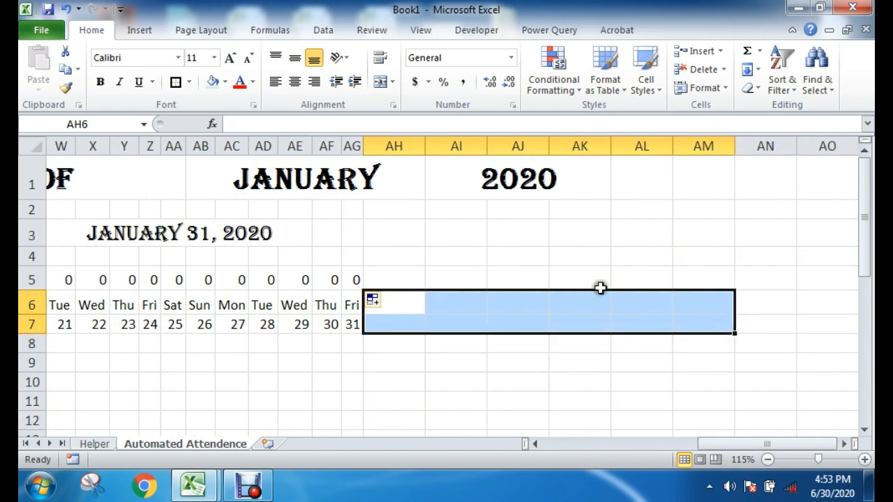
pyautogui.click(193, 484)
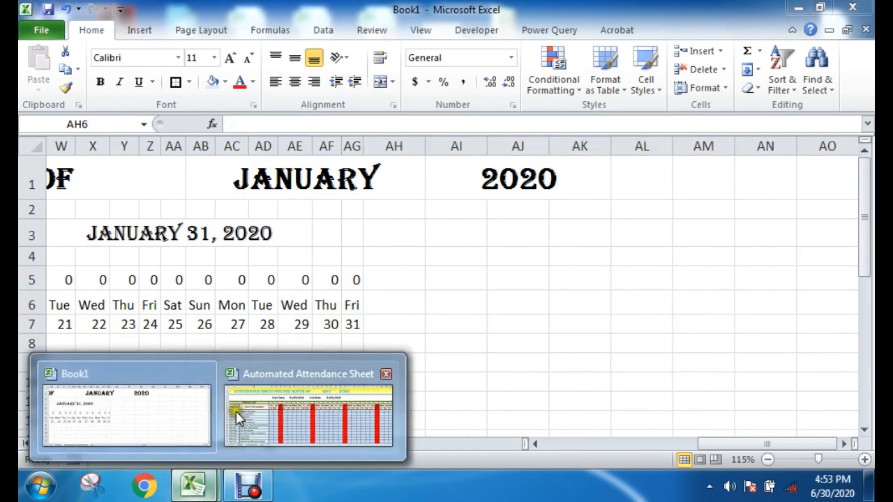
pyautogui.click(235, 411)
# Step: Examine the summary headings Full Day Present, Full Day Absent, Half Day, Work days, Pr. Percent and Ab Percent on the Attendance sheet
pyautogui.moveTo(540, 444); pyautogui.dragTo(687, 446)
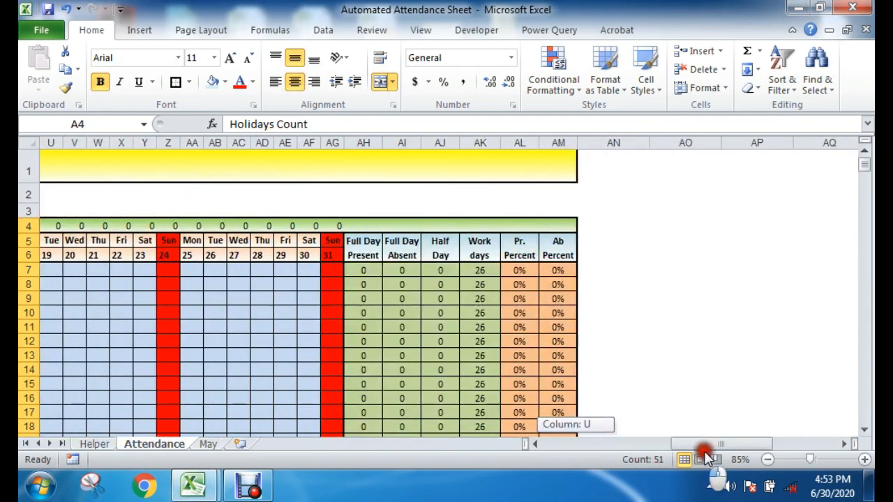
pyautogui.click(732, 345)
pyautogui.click(363, 248)
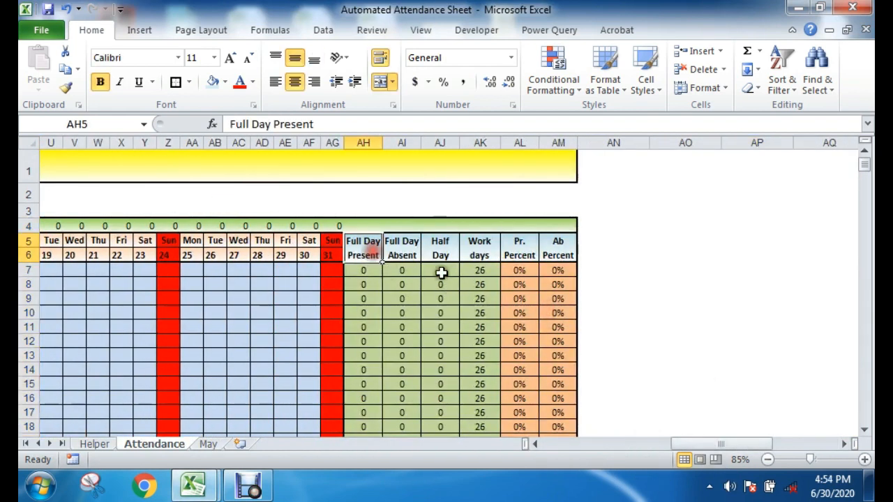
pyautogui.click(410, 253)
pyautogui.click(367, 239)
pyautogui.click(440, 245)
pyautogui.click(488, 246)
pyautogui.click(522, 244)
pyautogui.click(556, 245)
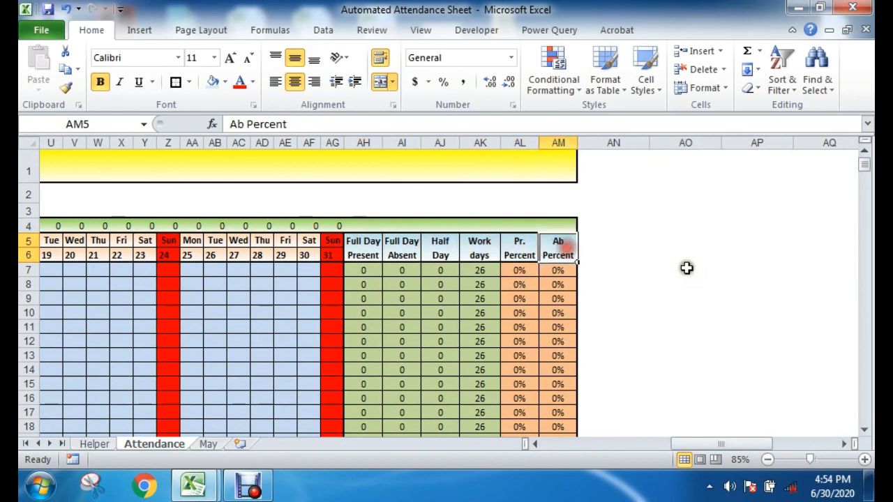
pyautogui.click(686, 269)
pyautogui.moveTo(604, 240); pyautogui.dragTo(605, 256)
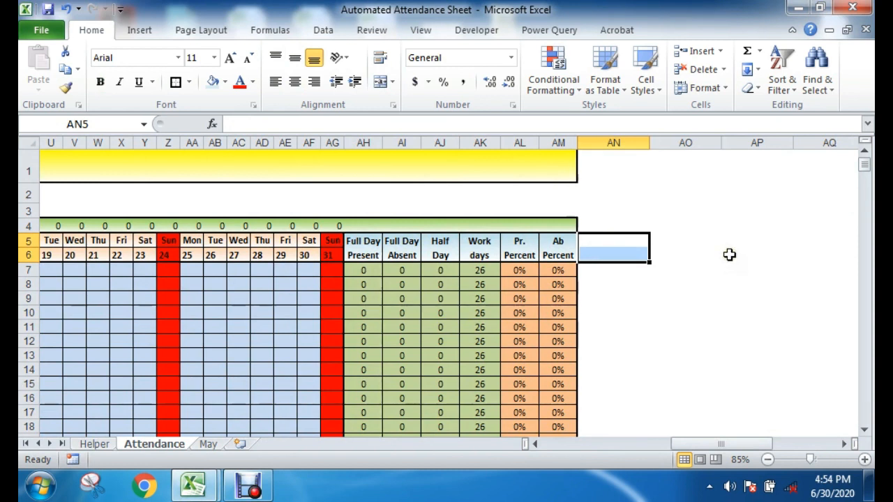
pyautogui.click(680, 341)
# Step: Copy the six summary headings in AH5:AM6, from Full Day Present to Ab Percent, and return to the Book1 workbook
pyautogui.moveTo(361, 252); pyautogui.dragTo(558, 234)
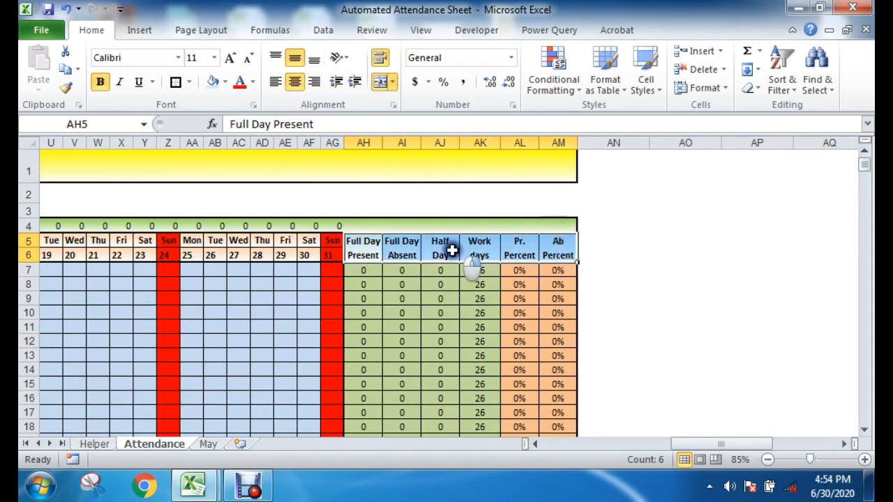
pyautogui.rightClick(459, 248)
pyautogui.click(490, 198)
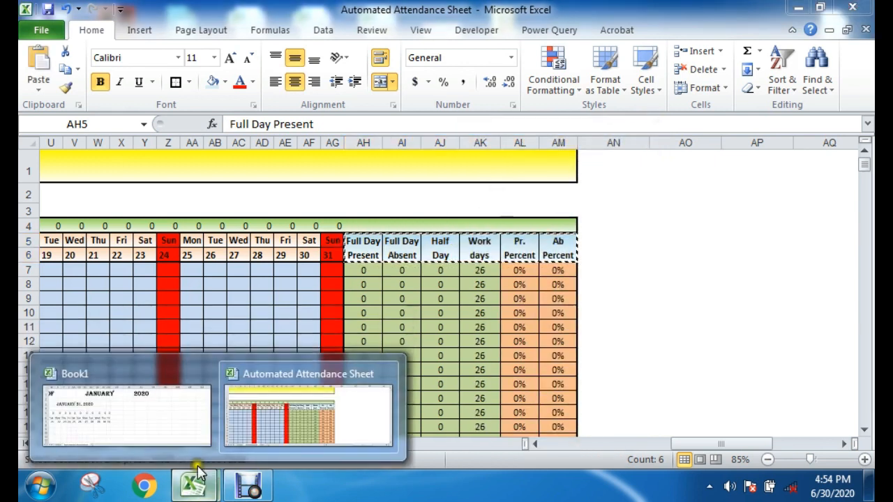
pyautogui.click(177, 425)
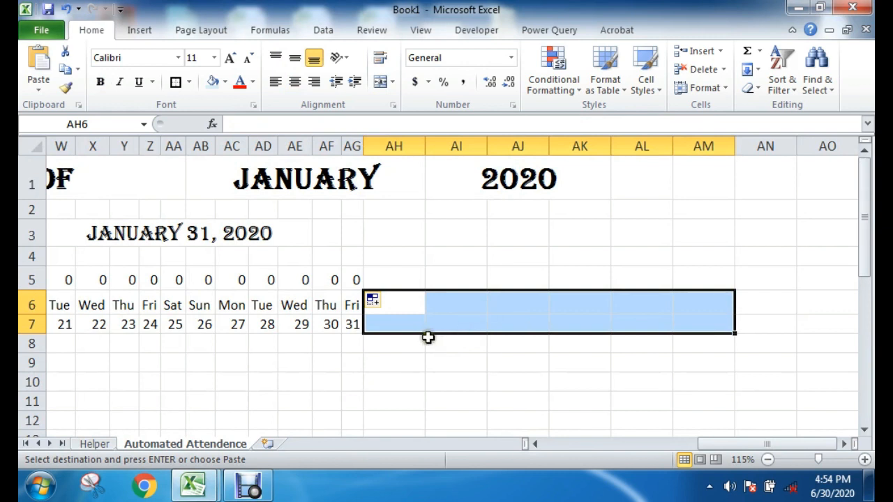
# Step: Paste the six copied summary headings, Full Day Present to Ab Percent, into AH6:AM6 beside the last date column
pyautogui.rightClick(386, 310)
pyautogui.click(452, 76)
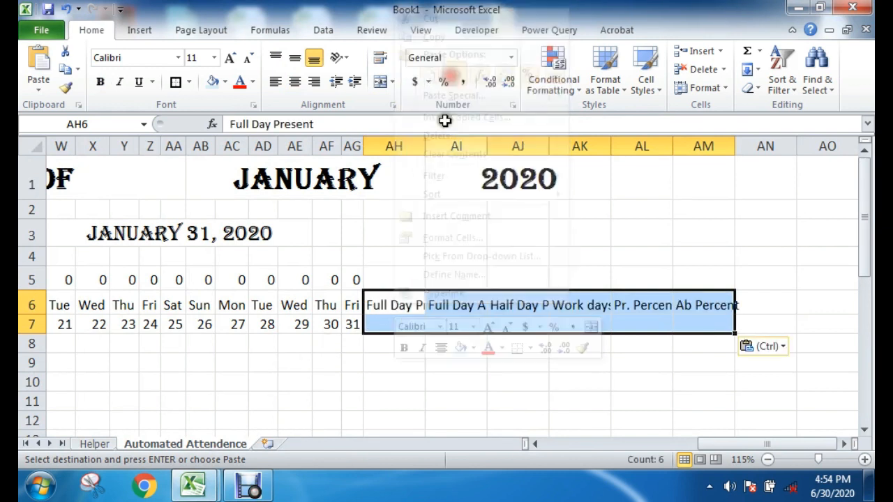
pyautogui.click(554, 359)
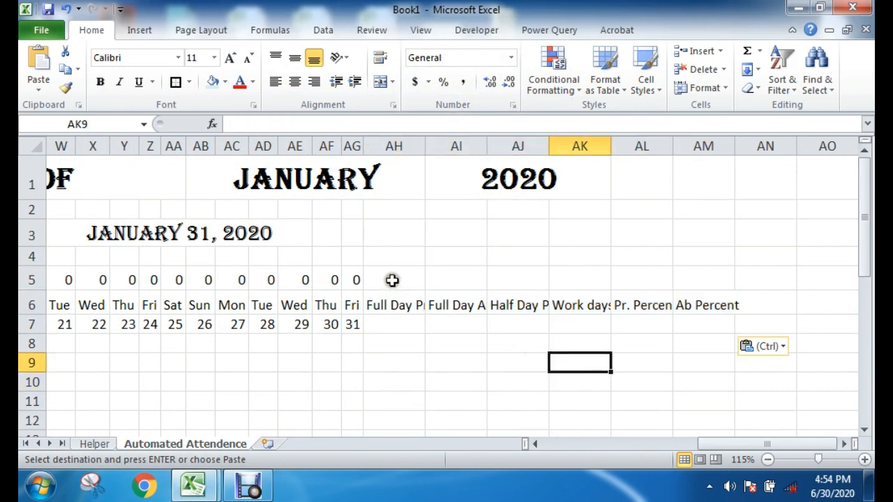
# Step: Merge and centre each summary heading over rows 5 to 7, column by column from AH to AM
pyautogui.moveTo(392, 280); pyautogui.dragTo(396, 320)
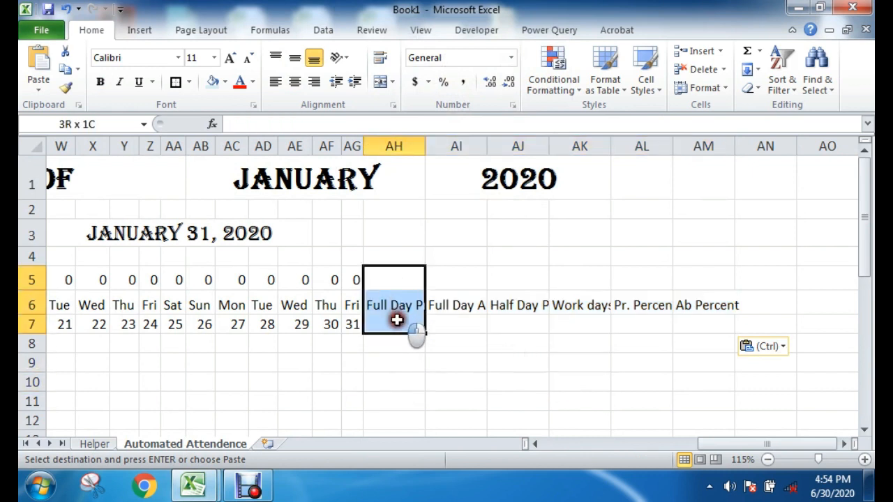
pyautogui.click(377, 83)
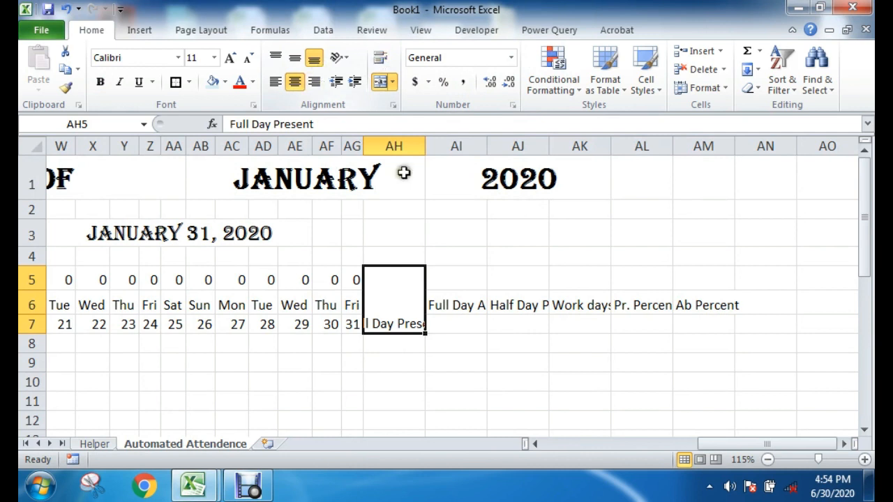
pyautogui.moveTo(454, 274); pyautogui.dragTo(454, 339)
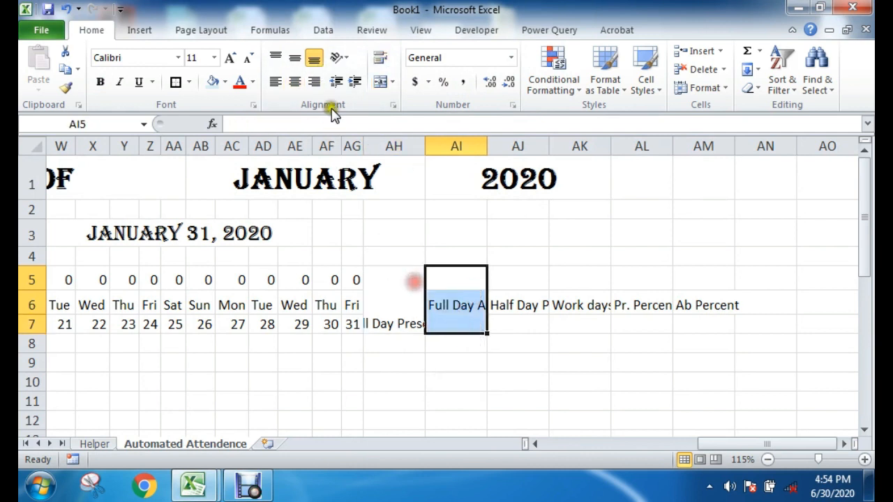
pyautogui.click(379, 83)
pyautogui.moveTo(523, 274); pyautogui.dragTo(528, 322)
pyautogui.click(380, 81)
pyautogui.moveTo(584, 281); pyautogui.dragTo(602, 330)
pyautogui.click(380, 81)
pyautogui.moveTo(643, 275); pyautogui.dragTo(648, 324)
pyautogui.click(381, 82)
pyautogui.moveTo(680, 277); pyautogui.dragTo(694, 316)
pyautogui.click(380, 82)
# Step: Turn on text wrapping for the merged summary headings in AH5:AM7
pyautogui.moveTo(385, 293); pyautogui.dragTo(682, 319)
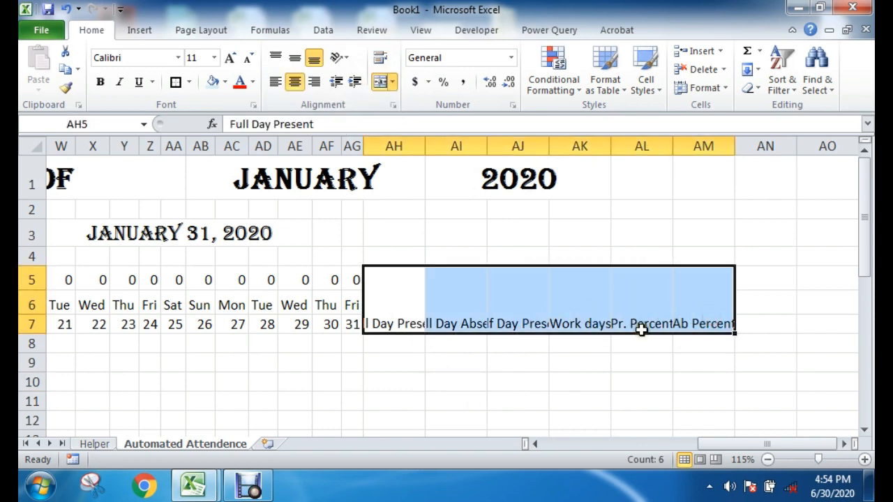
pyautogui.rightClick(461, 302)
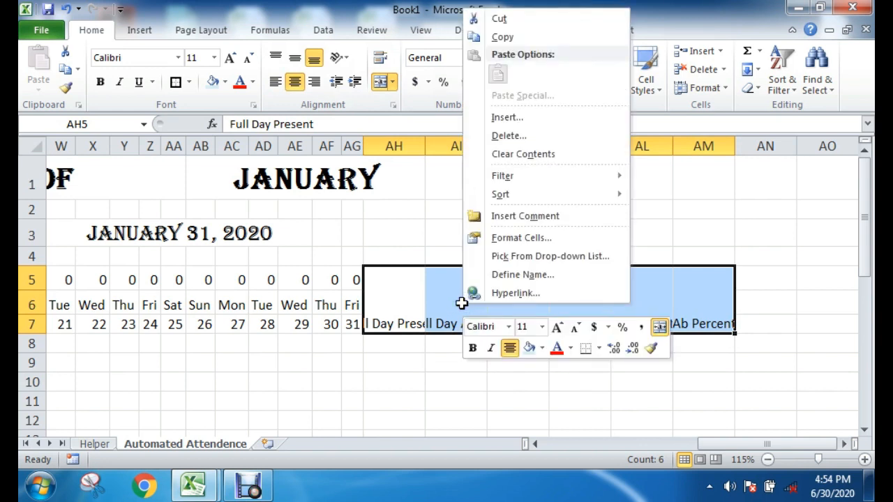
pyautogui.click(521, 238)
pyautogui.click(373, 72)
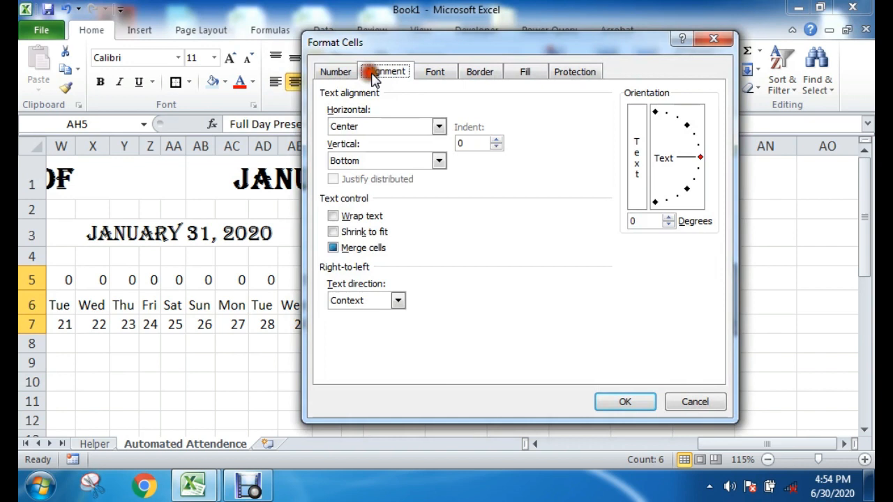
pyautogui.click(334, 216)
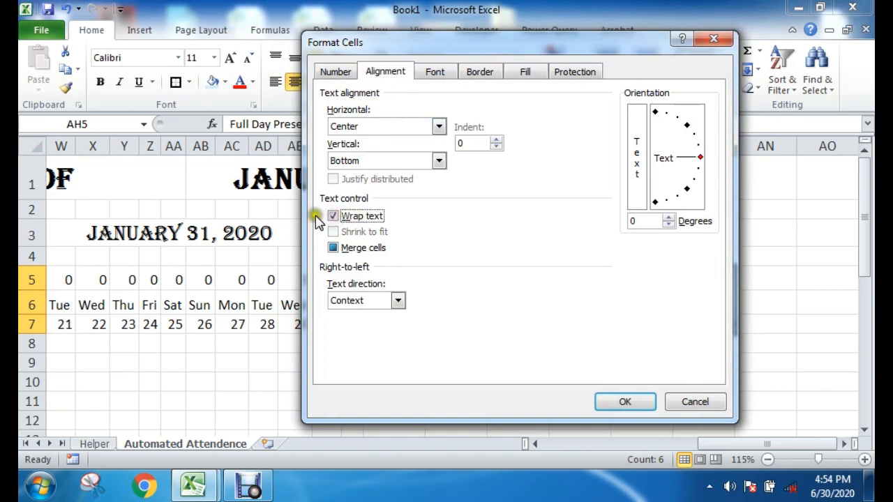
pyautogui.click(625, 401)
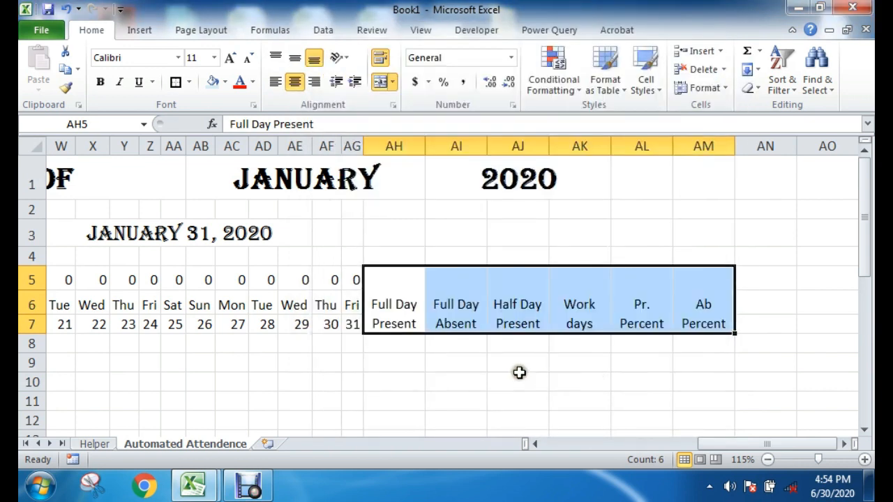
# Step: Make the summary headings in AH5:AM7 bold and align them vertically to the middle
pyautogui.click(100, 82)
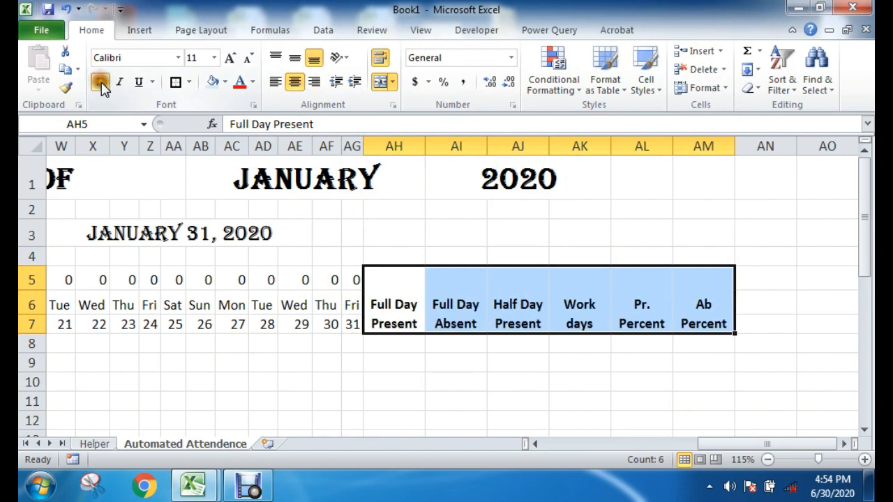
pyautogui.click(295, 58)
pyautogui.click(624, 380)
pyautogui.click(767, 361)
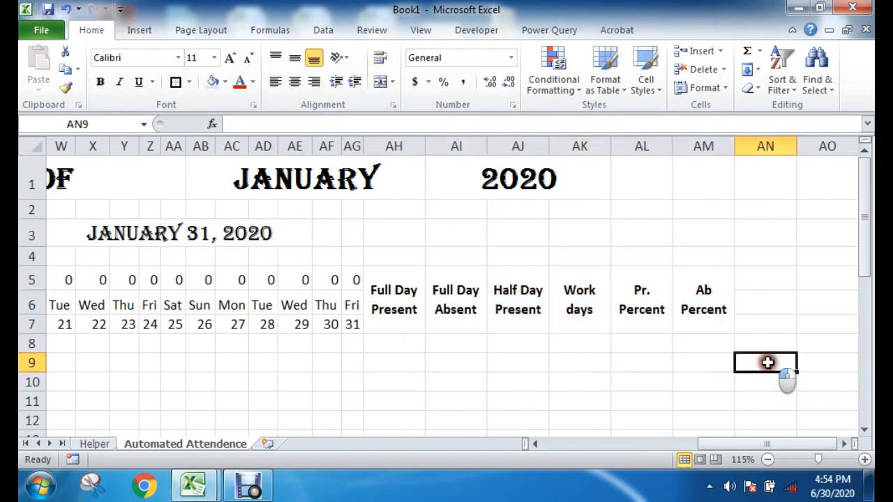
# Step: Apply all borders to the whole header block A5:AM7
pyautogui.moveTo(719, 270); pyautogui.dragTo(21, 314)
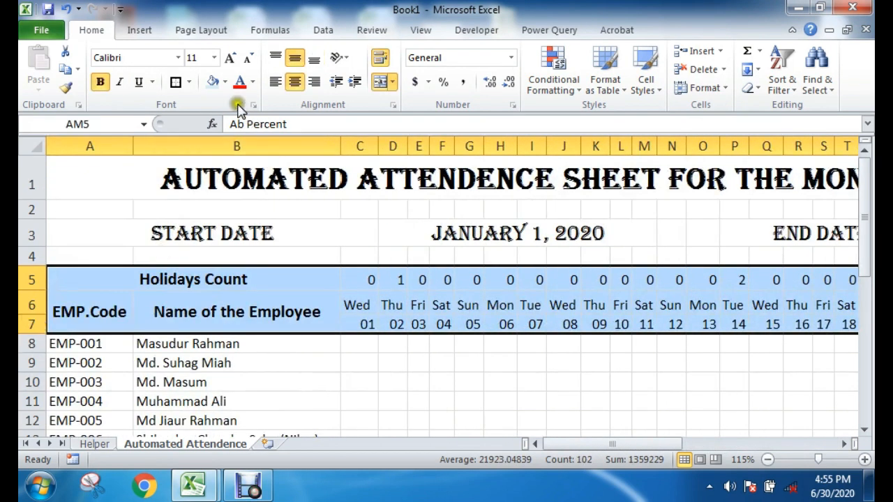
pyautogui.click(192, 82)
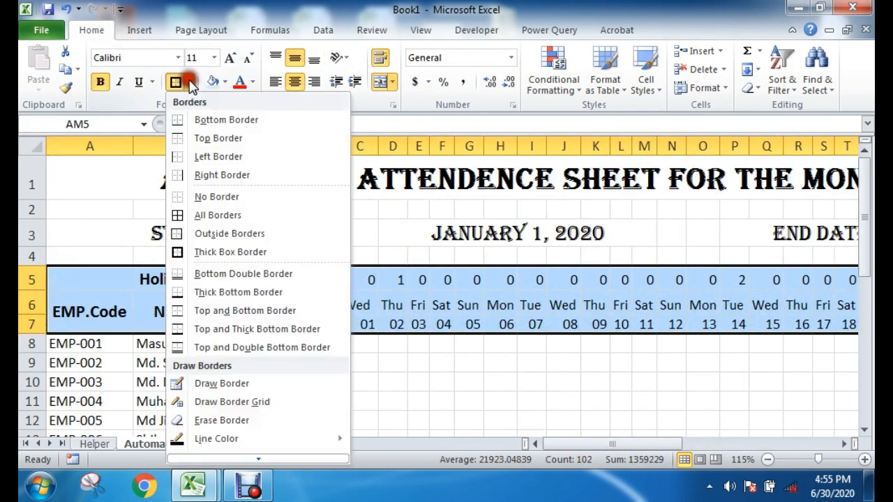
pyautogui.click(188, 215)
pyautogui.click(409, 401)
pyautogui.moveTo(745, 444); pyautogui.dragTo(551, 446)
# Step: Make the weekday names and dates in C6:AG7 bold
pyautogui.moveTo(368, 312); pyautogui.dragTo(631, 320)
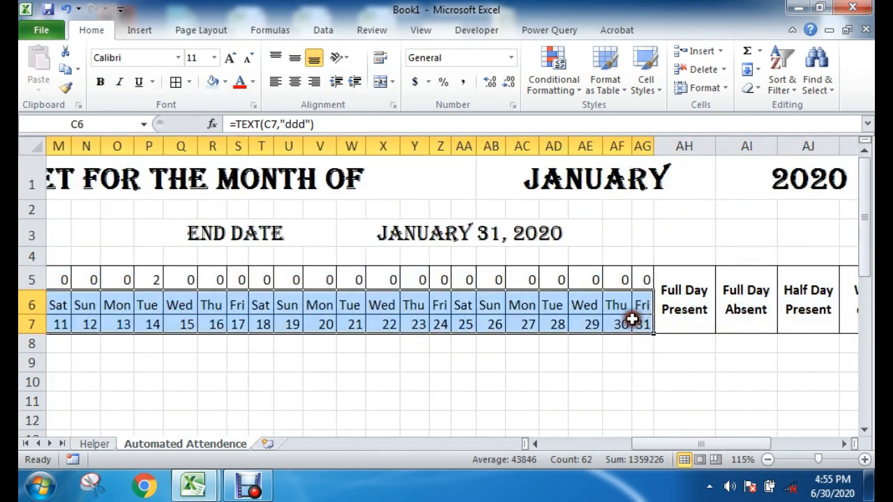
pyautogui.click(100, 81)
pyautogui.click(436, 370)
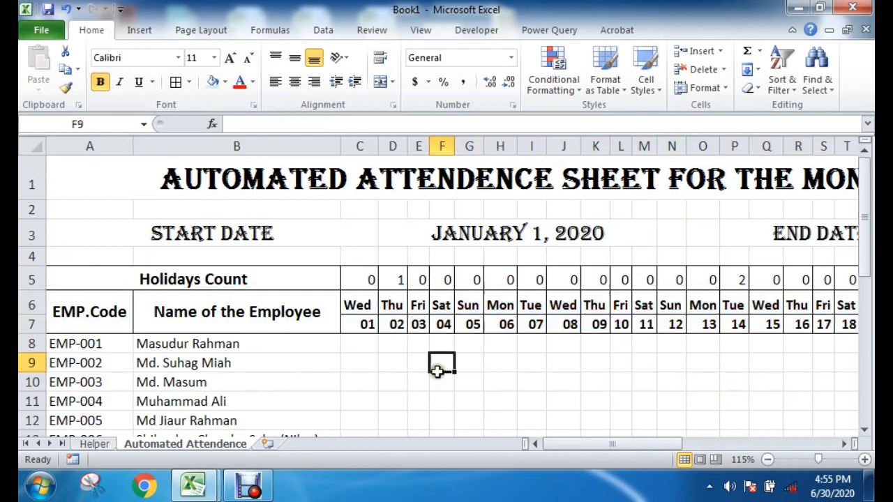
pyautogui.click(682, 383)
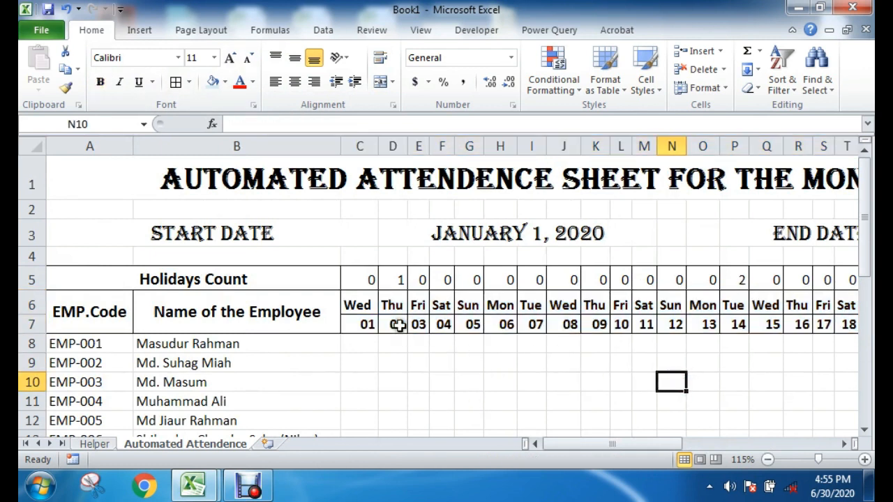
# Step: Select the entire header block A5:AM7, from Holidays Count to Ab Percent
pyautogui.moveTo(66, 275); pyautogui.dragTo(734, 320)
pyautogui.click(725, 435)
pyautogui.moveTo(746, 282); pyautogui.dragTo(28, 307)
pyautogui.moveTo(566, 444); pyautogui.dragTo(427, 404)
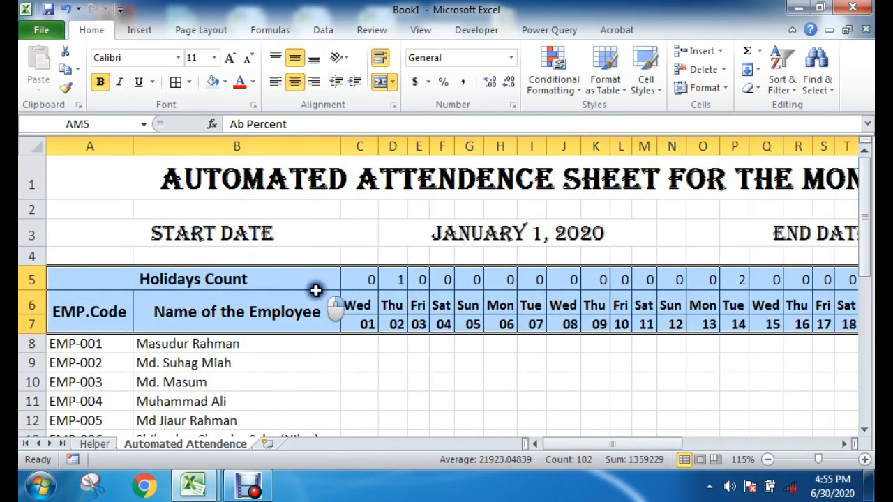
pyautogui.rightClick(315, 290)
pyautogui.moveTo(351, 367)
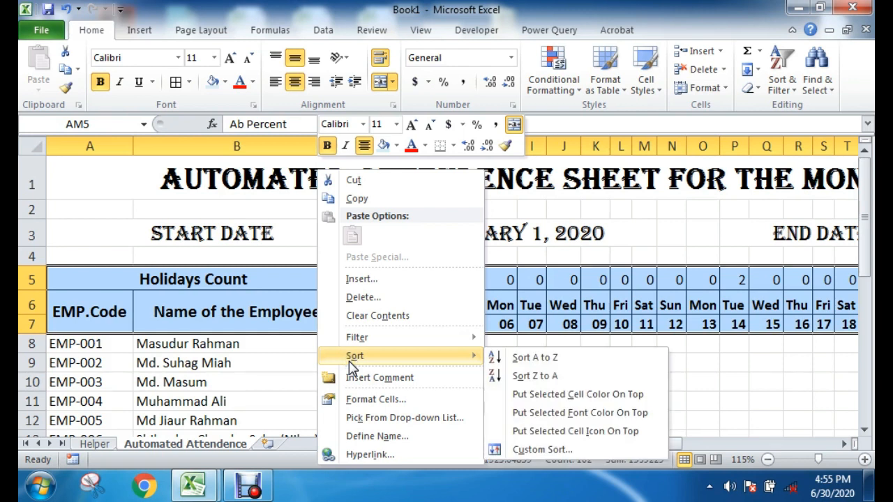
pyautogui.click(212, 87)
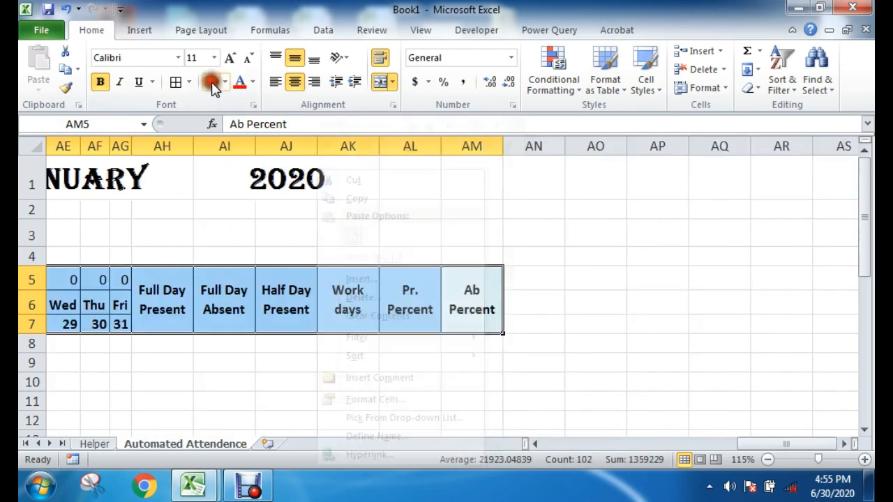
# Step: Fill the header block A5:AM7 with a horizontal two-colour gradient of white and yellow, using the variant with yellow on top
pyautogui.rightClick(332, 309)
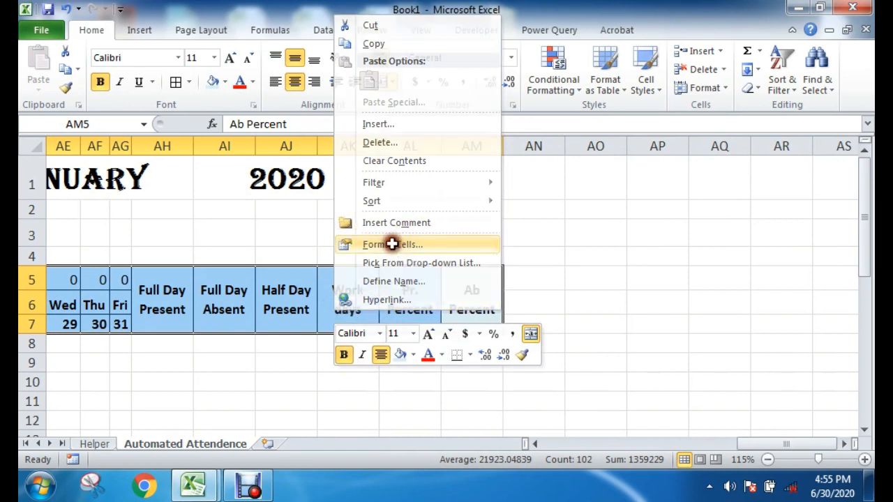
pyautogui.click(393, 244)
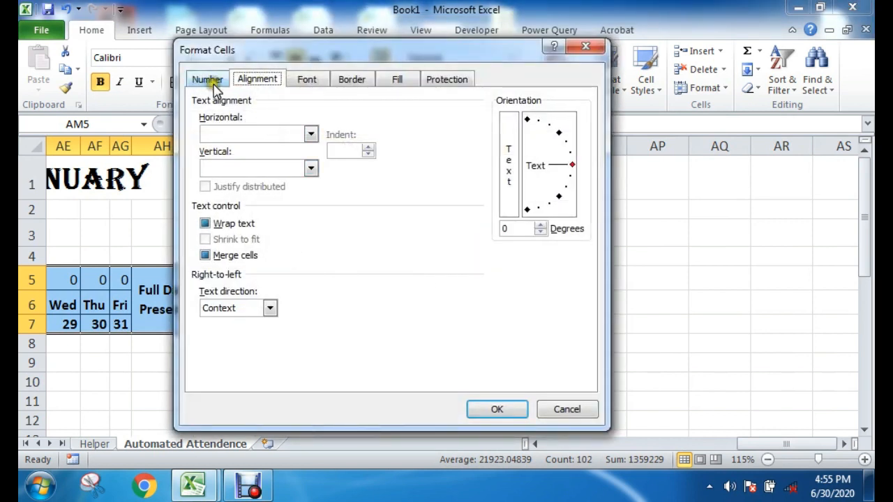
pyautogui.click(214, 81)
pyautogui.click(350, 79)
pyautogui.click(399, 79)
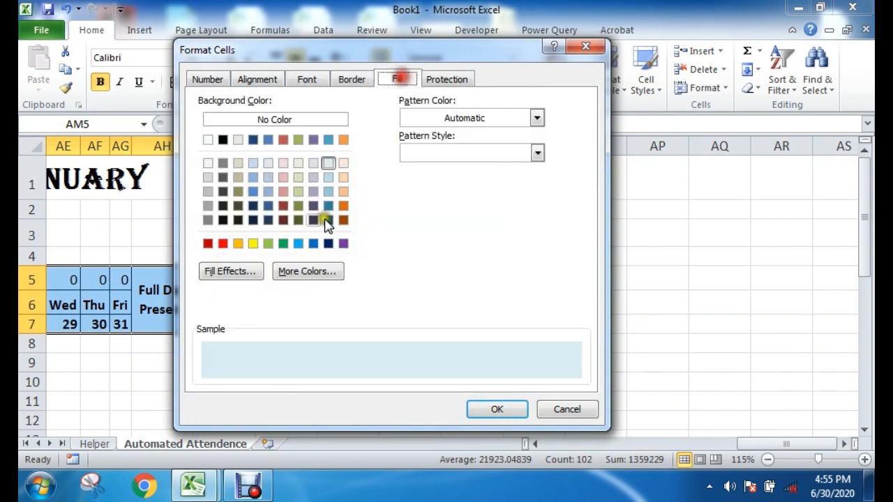
pyautogui.click(230, 270)
pyautogui.click(407, 167)
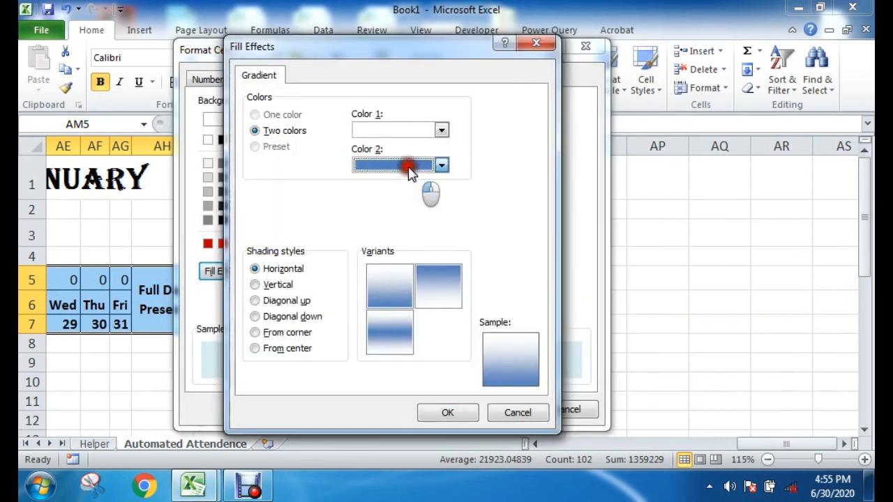
pyautogui.click(398, 286)
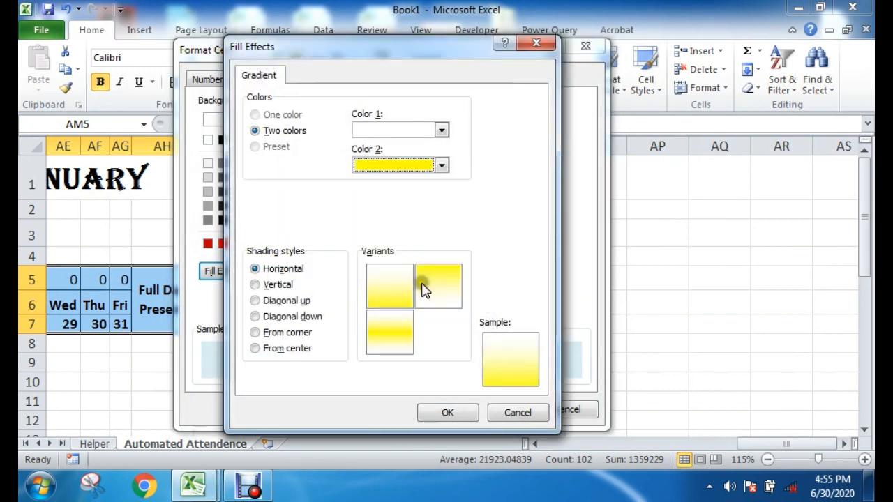
pyautogui.click(424, 289)
pyautogui.click(460, 416)
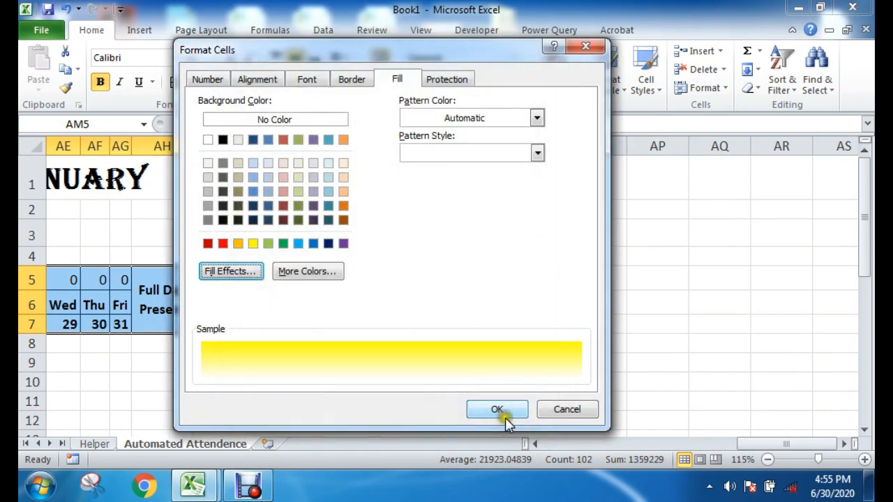
pyautogui.click(497, 409)
pyautogui.click(472, 377)
pyautogui.moveTo(777, 445); pyautogui.dragTo(537, 446)
pyautogui.click(393, 381)
pyautogui.click(444, 385)
pyautogui.scroll(-3, 357, 391)
pyautogui.scroll(3, 357, 390)
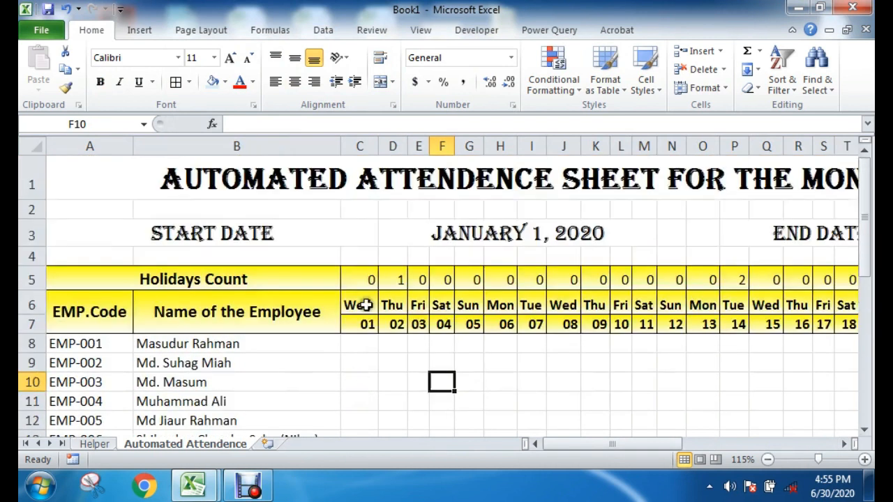
# Step: Examine the holiday count, weekday and date cells for Friday the 3rd and the holiday list on the Helper sheet
pyautogui.moveTo(367, 284); pyautogui.dragTo(369, 318)
pyautogui.moveTo(419, 277); pyautogui.dragTo(419, 325)
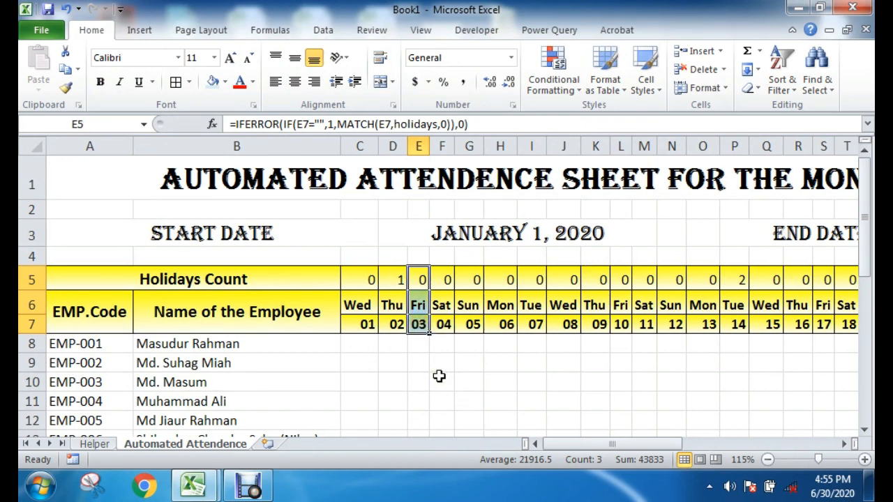
pyautogui.click(478, 388)
pyautogui.moveTo(418, 277); pyautogui.dragTo(419, 326)
pyautogui.click(94, 444)
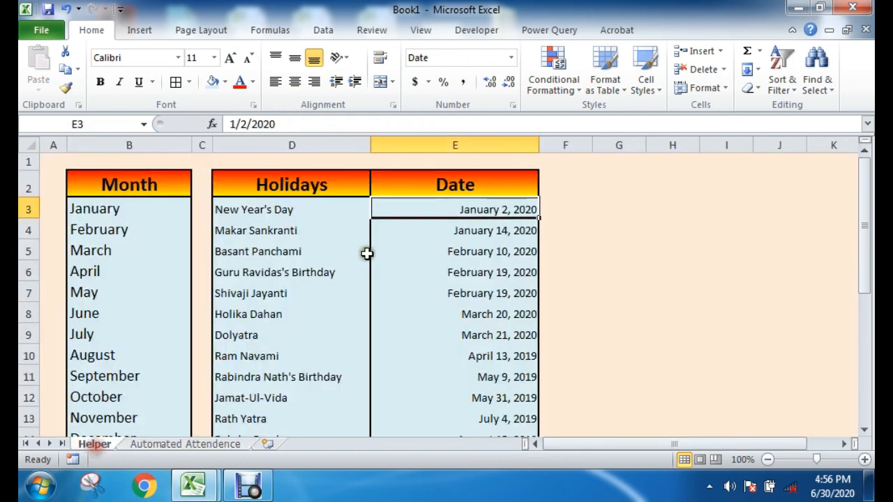
pyautogui.click(198, 447)
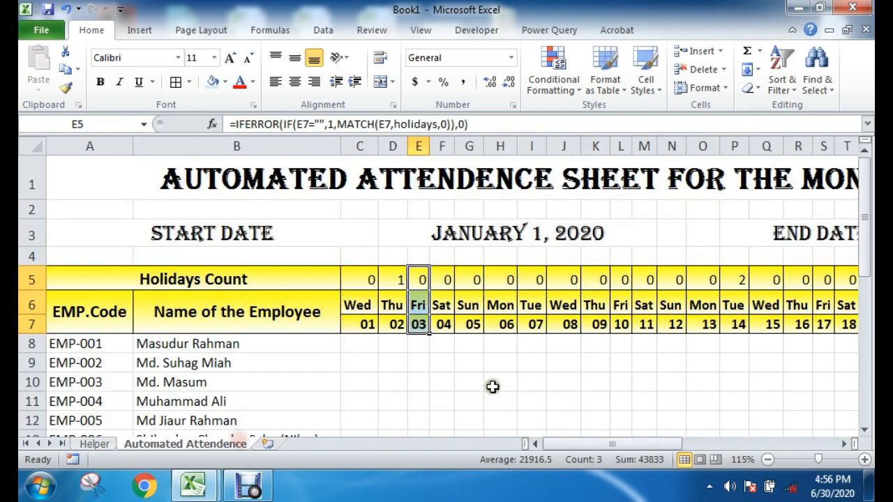
pyautogui.click(433, 362)
pyautogui.click(619, 362)
# Step: Set the month in the sheet title to February and check the weekday and date rows
pyautogui.moveTo(606, 446); pyautogui.dragTo(646, 442)
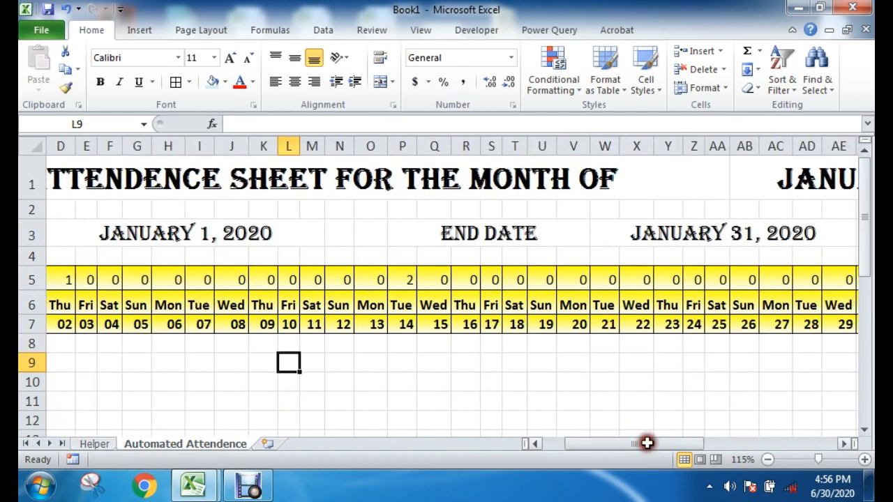
pyautogui.click(774, 195)
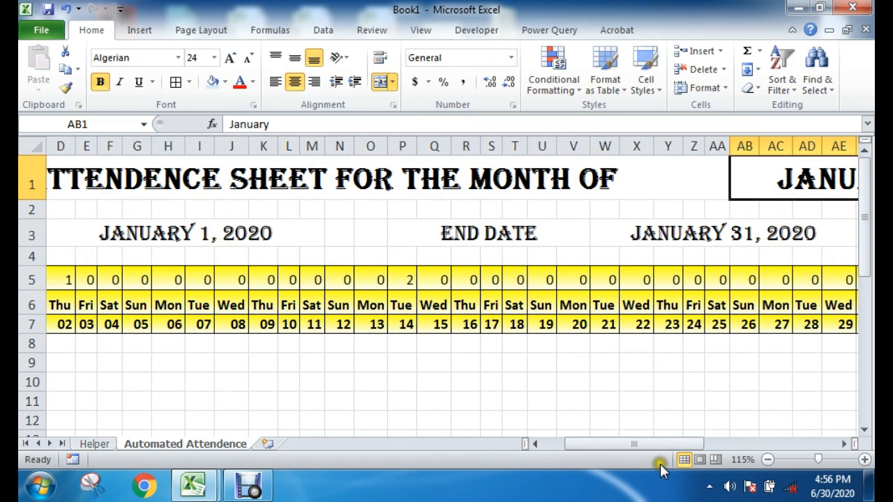
pyautogui.click(767, 459)
pyautogui.click(767, 459)
pyautogui.click(592, 368)
pyautogui.moveTo(318, 260); pyautogui.dragTo(647, 304)
pyautogui.click(702, 350)
pyautogui.click(802, 178)
pyautogui.click(824, 183)
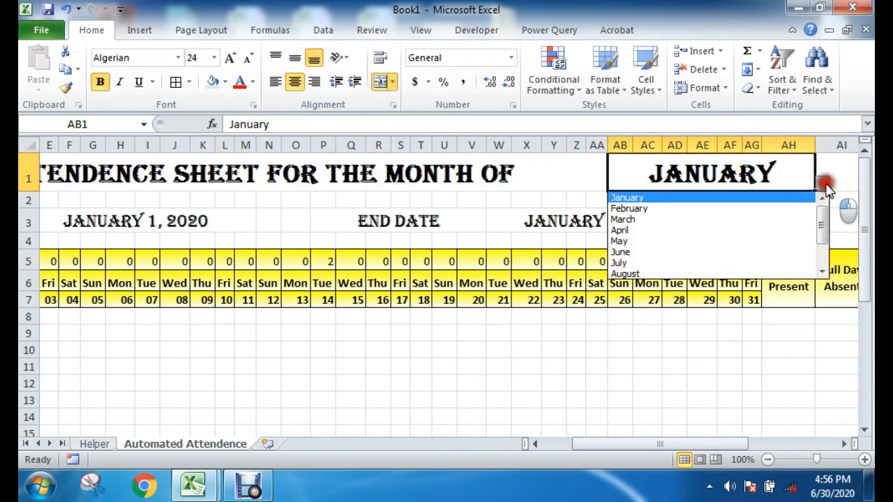
pyautogui.click(715, 209)
pyautogui.click(592, 346)
pyautogui.moveTo(729, 282); pyautogui.dragTo(51, 298)
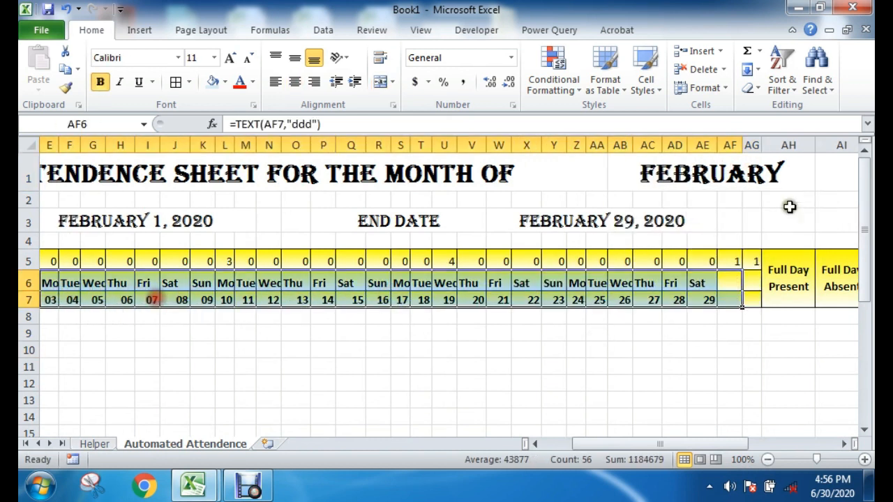
# Step: Set the month in the sheet title to June and check the weekday and date cells at the month's end
pyautogui.click(809, 182)
pyautogui.click(821, 183)
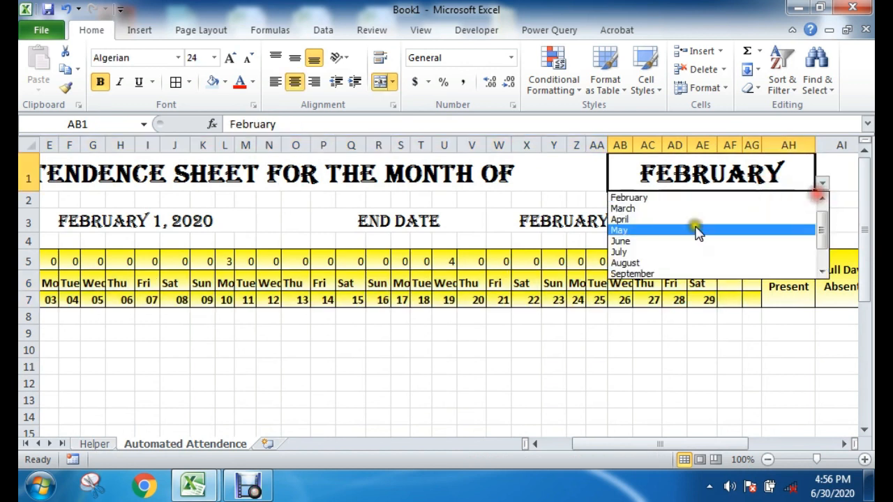
pyautogui.click(634, 241)
pyautogui.moveTo(729, 279); pyautogui.dragTo(729, 294)
# Step: Set the month in the sheet title to November
pyautogui.click(754, 171)
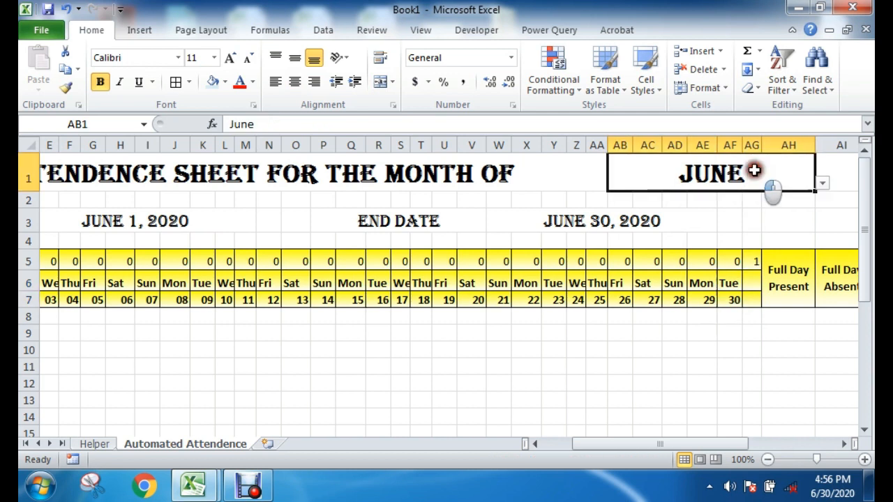
pyautogui.click(823, 183)
pyautogui.click(699, 261)
pyautogui.click(628, 350)
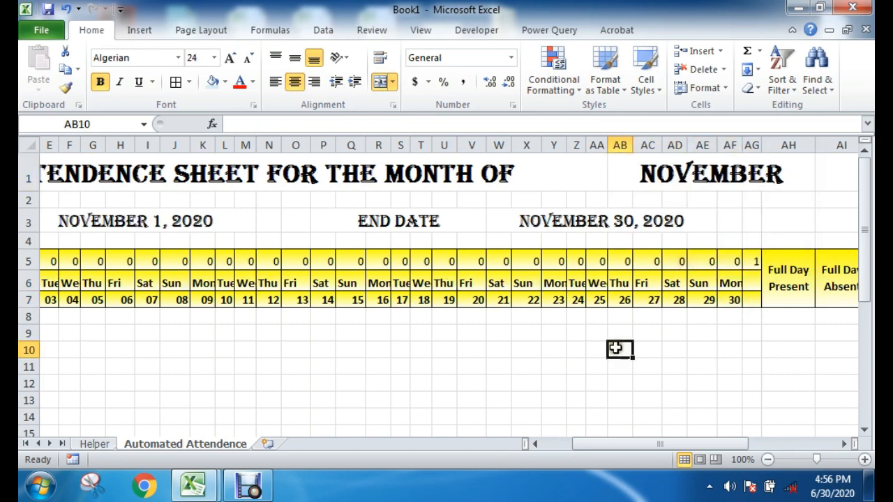
# Step: Centre the holiday count, weekday and date cells C5:AG7 both horizontally and vertically
pyautogui.moveTo(659, 444); pyautogui.dragTo(625, 444)
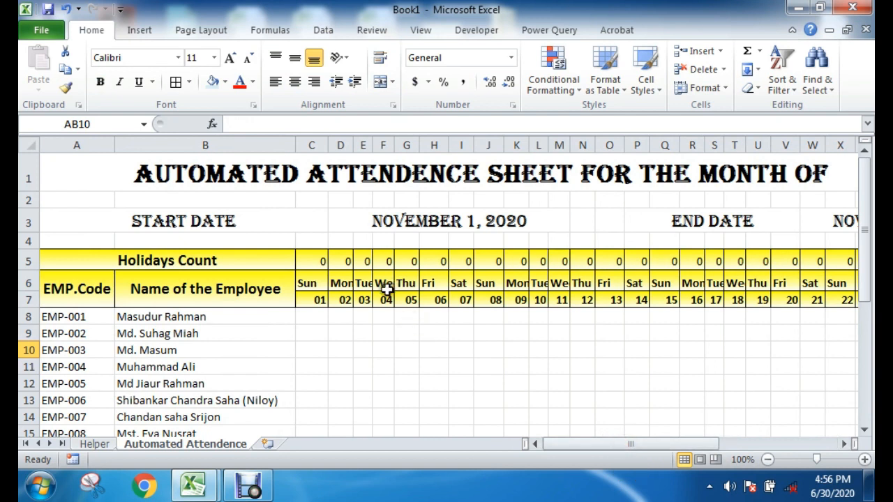
pyautogui.moveTo(315, 249); pyautogui.dragTo(771, 299)
pyautogui.click(296, 81)
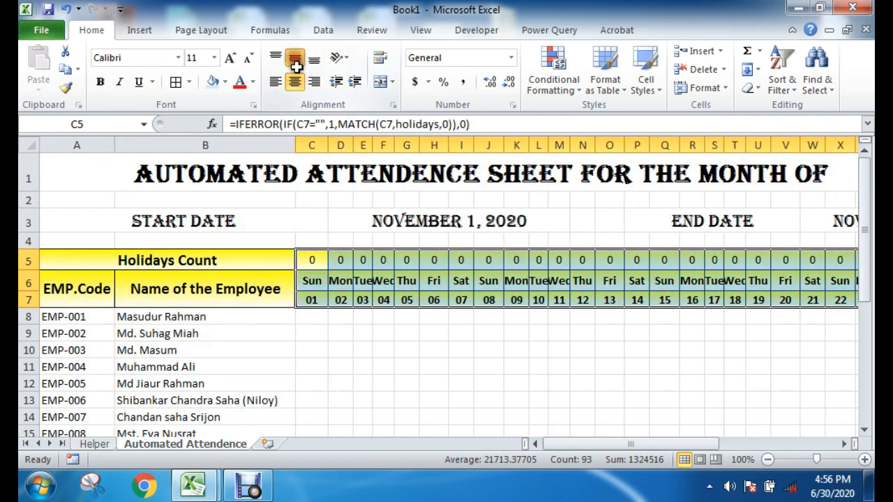
# Step: AutoFit the widths of the day columns C to AG to their contents
pyautogui.click(418, 361)
pyautogui.moveTo(311, 141); pyautogui.dragTo(730, 176)
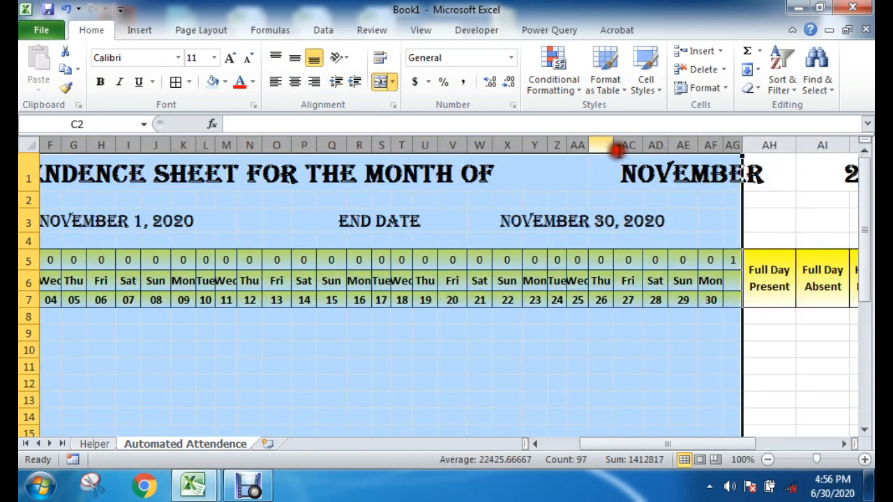
pyautogui.doubleClick(472, 144)
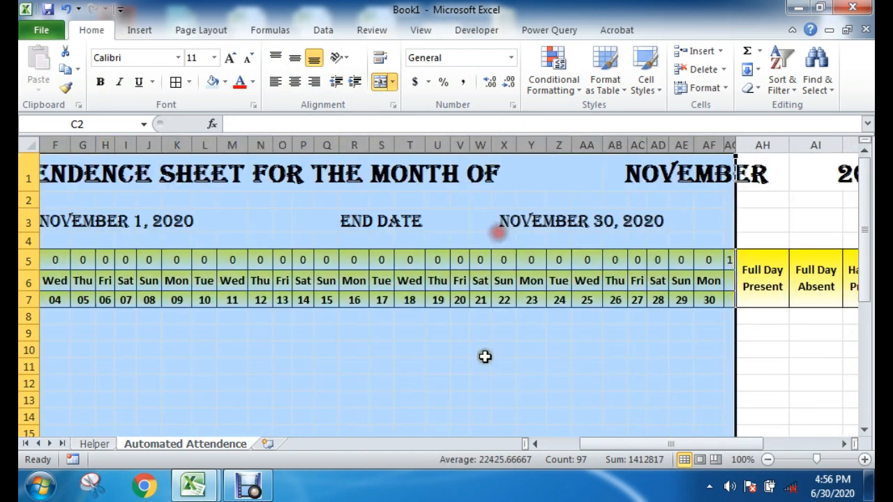
pyautogui.click(481, 350)
pyautogui.moveTo(630, 446); pyautogui.dragTo(593, 446)
pyautogui.click(398, 333)
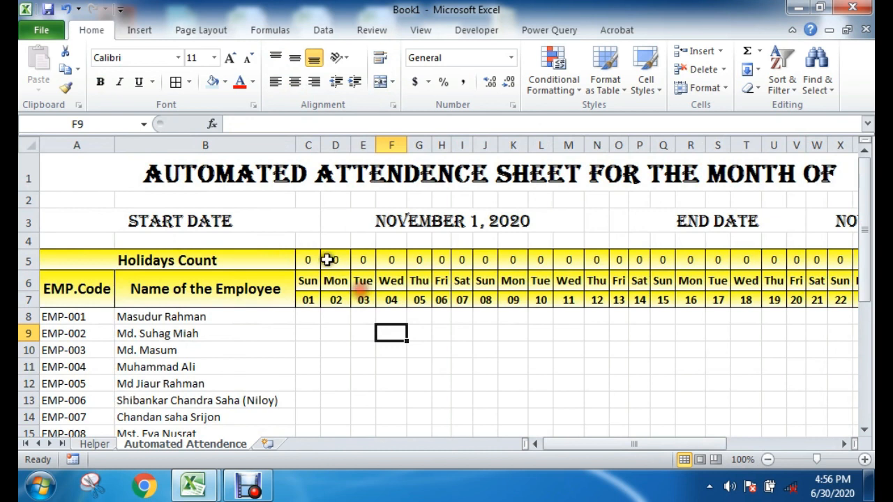
pyautogui.moveTo(436, 262); pyautogui.dragTo(442, 300)
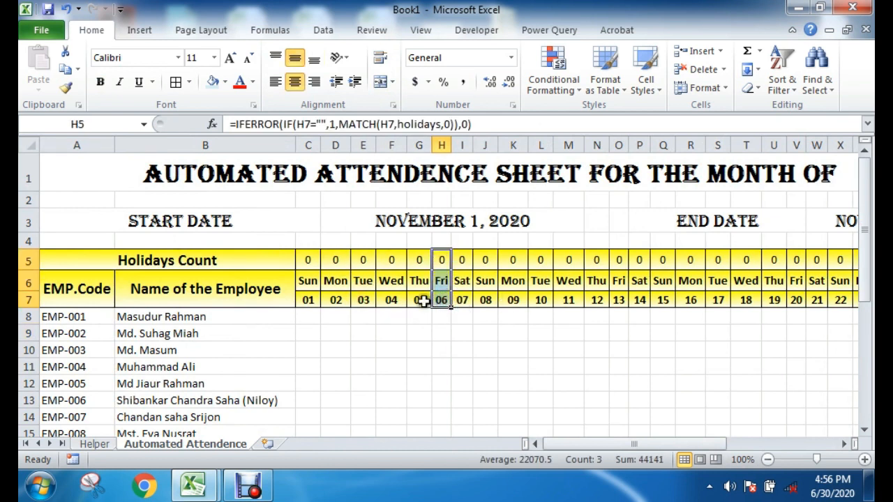
pyautogui.click(389, 385)
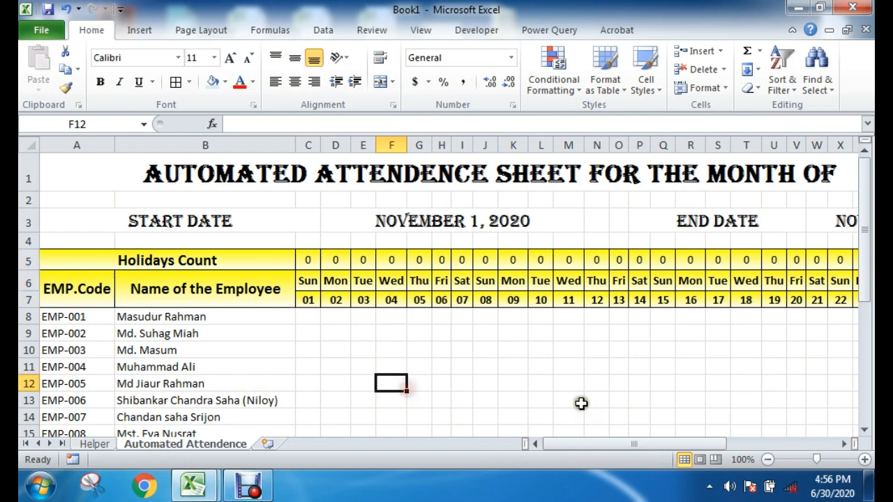
pyautogui.click(458, 384)
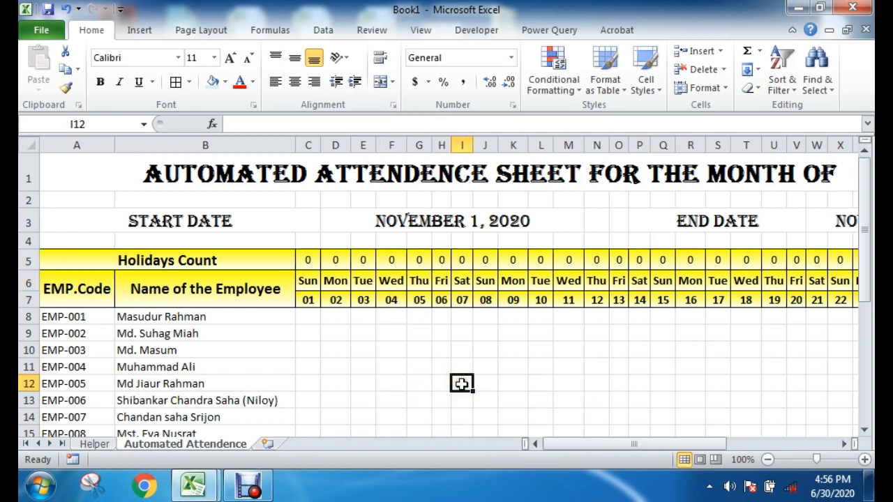
pyautogui.click(256, 476)
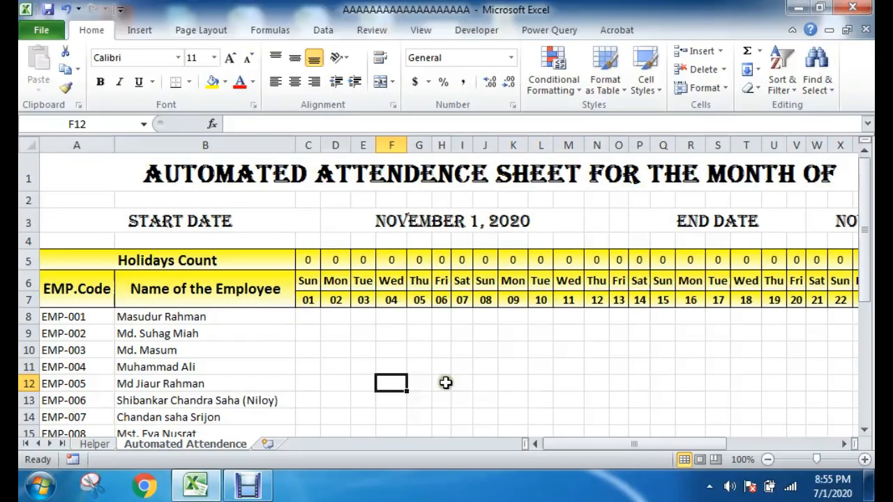
# Step: Examine the holiday count, weekday and date cells of the November header, including Friday the 6th and Friday the 27th
pyautogui.click(446, 382)
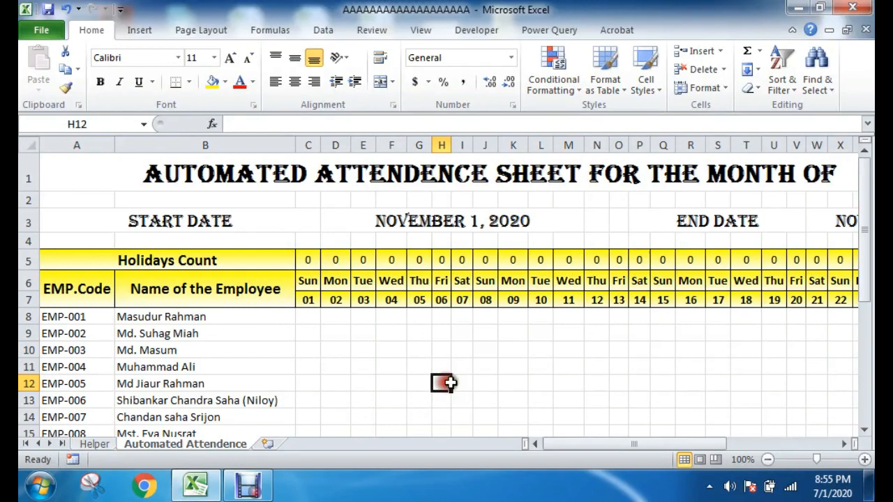
pyautogui.click(518, 382)
pyautogui.moveTo(567, 445)
pyautogui.mouseDown()
pyautogui.moveTo(593, 447)
pyautogui.moveTo(578, 445)
pyautogui.mouseUp()
pyautogui.moveTo(306, 261); pyautogui.dragTo(309, 301)
pyautogui.click(417, 313)
pyautogui.moveTo(437, 259); pyautogui.dragTo(455, 306)
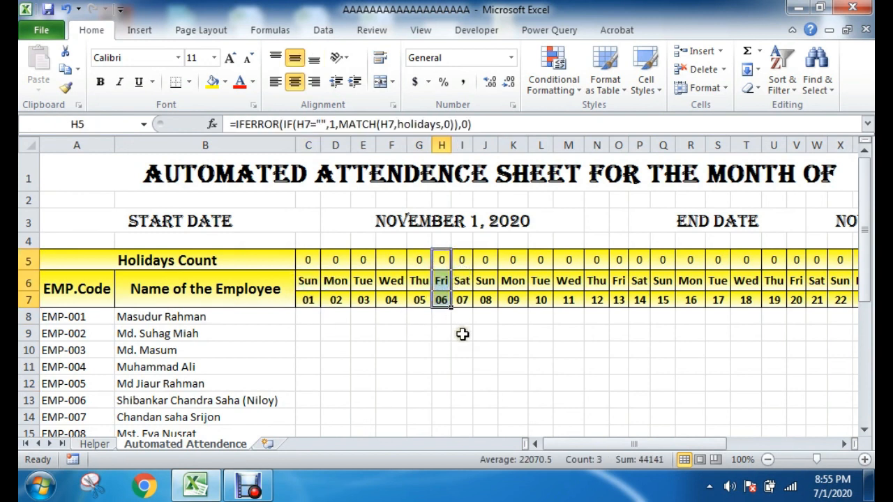
pyautogui.moveTo(457, 259); pyautogui.dragTo(463, 301)
pyautogui.moveTo(311, 258); pyautogui.dragTo(791, 305)
pyautogui.click(711, 351)
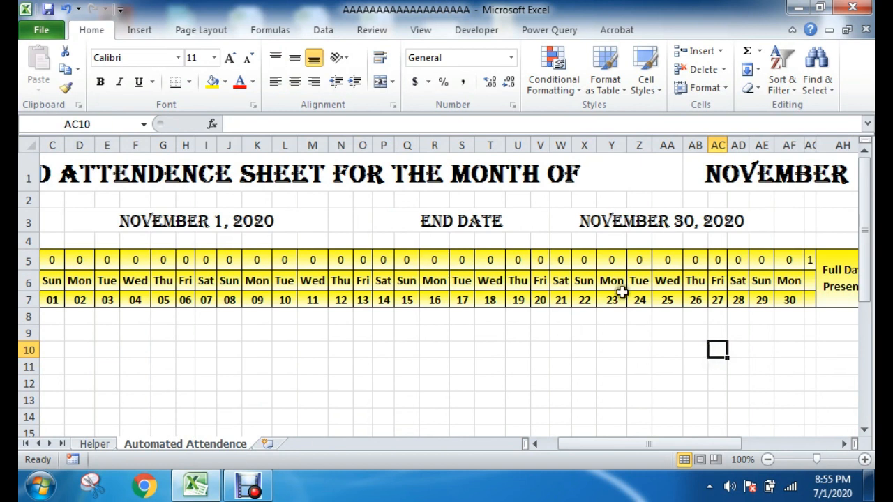
pyautogui.moveTo(719, 260); pyautogui.dragTo(736, 292)
pyautogui.moveTo(721, 260); pyautogui.dragTo(718, 300)
# Step: Review the holiday names and their dates on the Helper sheet, then return to the Automated Attendence sheet
pyautogui.click(98, 444)
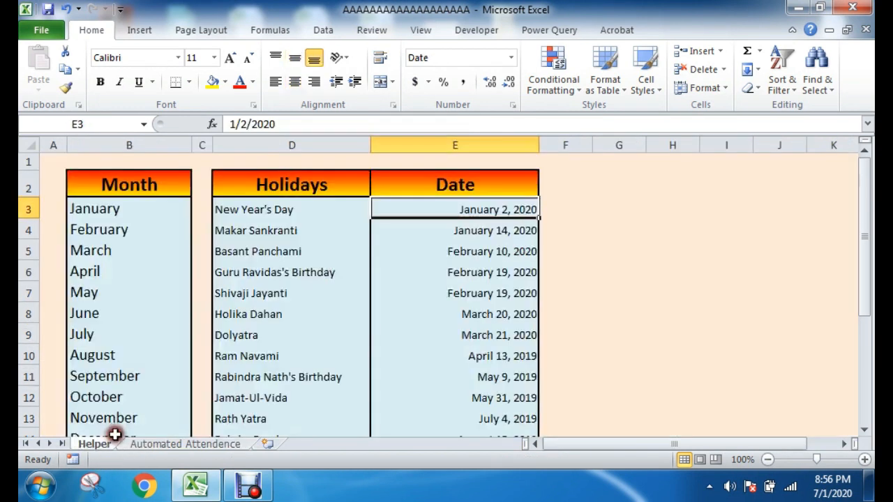
pyautogui.moveTo(316, 206); pyautogui.dragTo(306, 336)
pyautogui.scroll(-3, 355, 349)
pyautogui.scroll(3, 355, 349)
pyautogui.moveTo(450, 211); pyautogui.dragTo(432, 364)
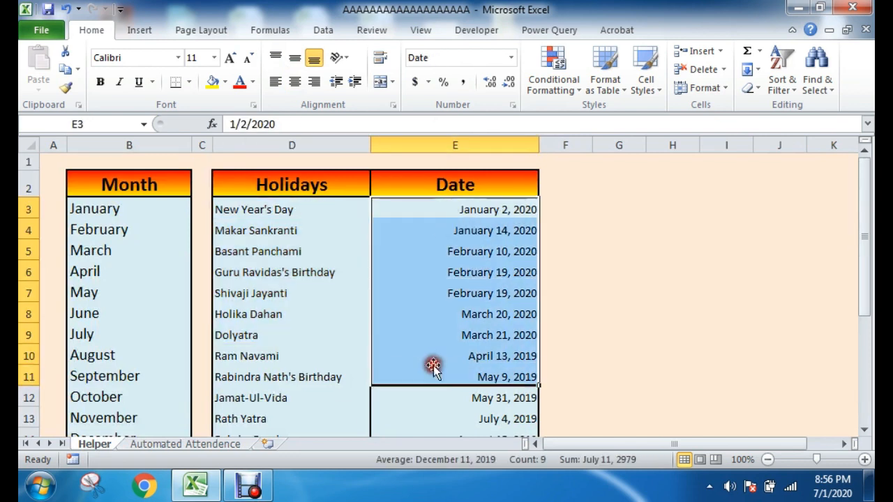
pyautogui.click(206, 443)
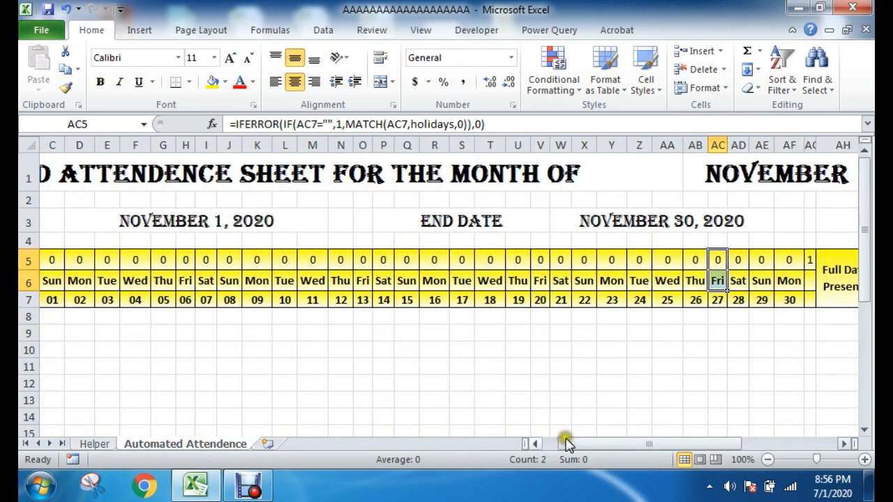
# Step: Start a new conditional formatting rule for C5:AG7 that uses a formula to determine which cells to format
pyautogui.moveTo(566, 443); pyautogui.dragTo(551, 443)
pyautogui.moveTo(307, 258); pyautogui.dragTo(741, 319)
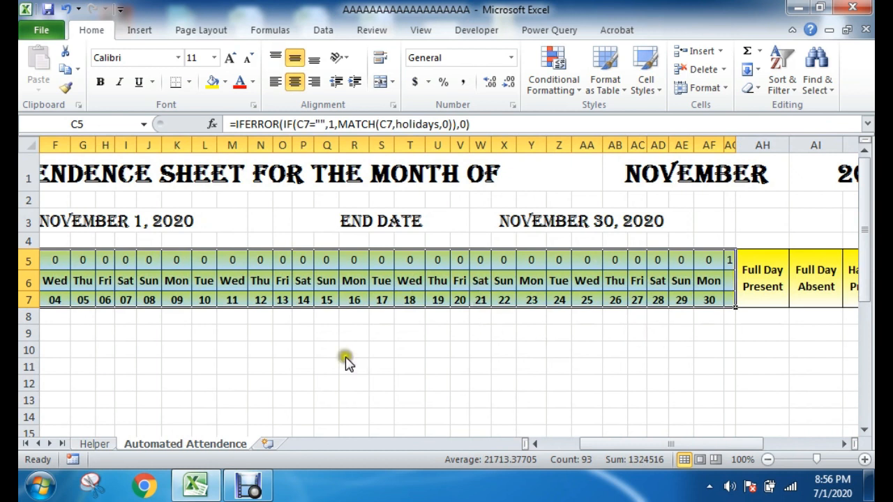
pyautogui.moveTo(695, 442); pyautogui.dragTo(631, 443)
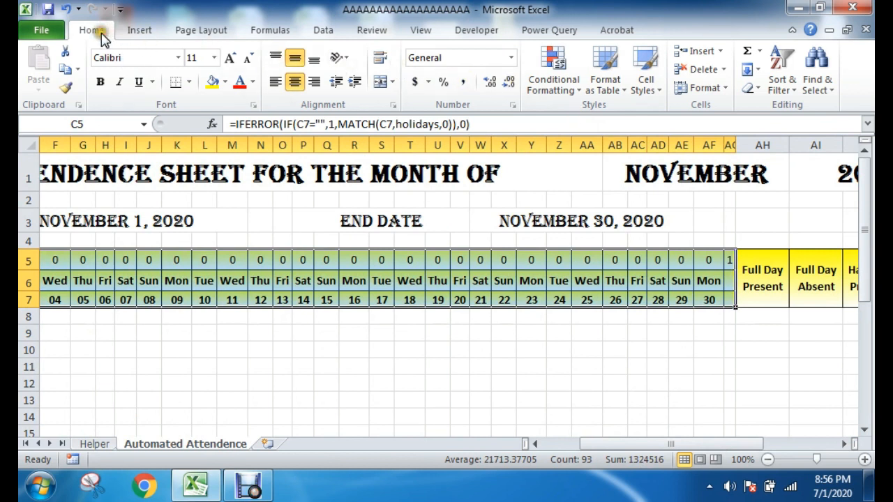
pyautogui.click(558, 75)
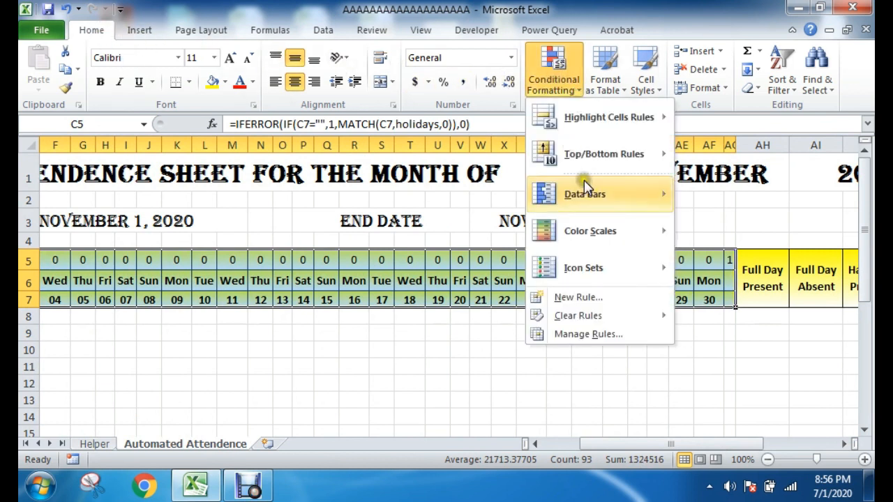
pyautogui.click(581, 334)
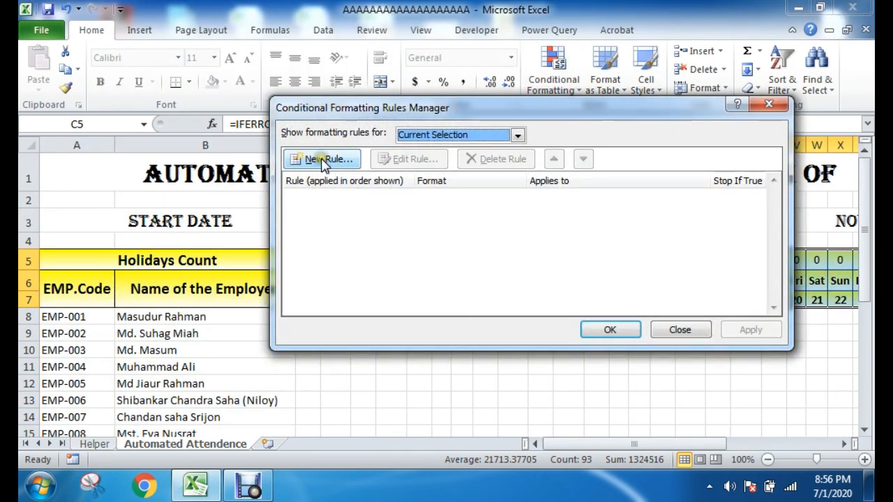
pyautogui.click(323, 161)
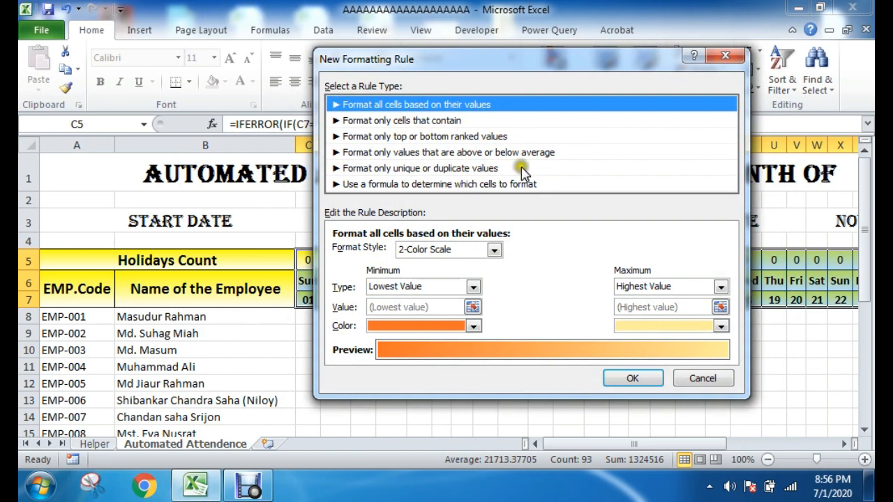
pyautogui.click(408, 186)
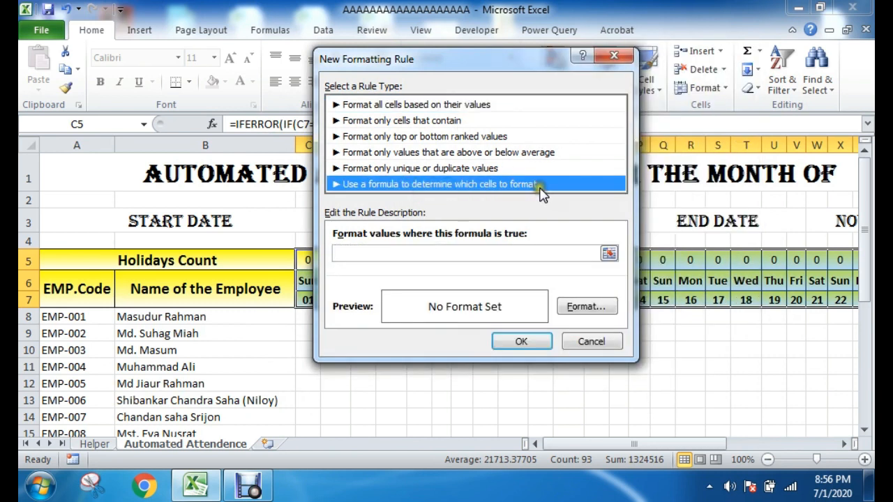
# Step: Begin the rule's formula with =countif(holidays, keeping the day header cells in view beside the dialog
pyautogui.click(380, 256)
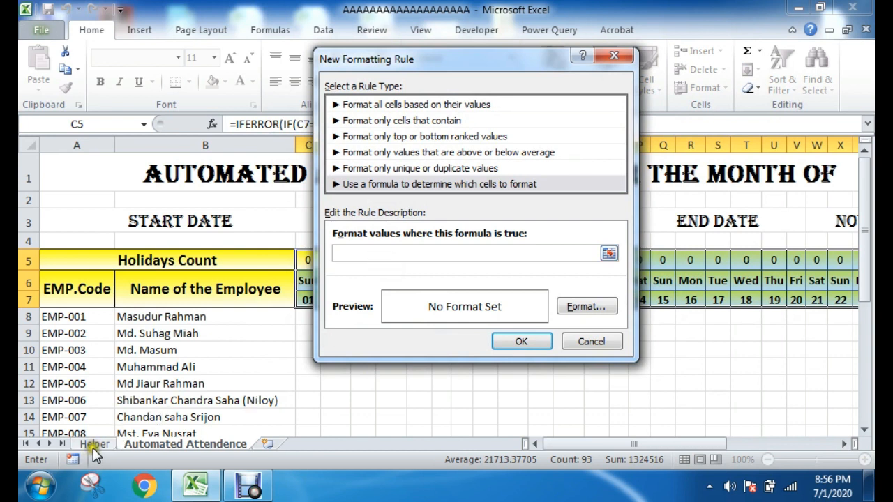
pyautogui.moveTo(408, 70); pyautogui.dragTo(583, 114)
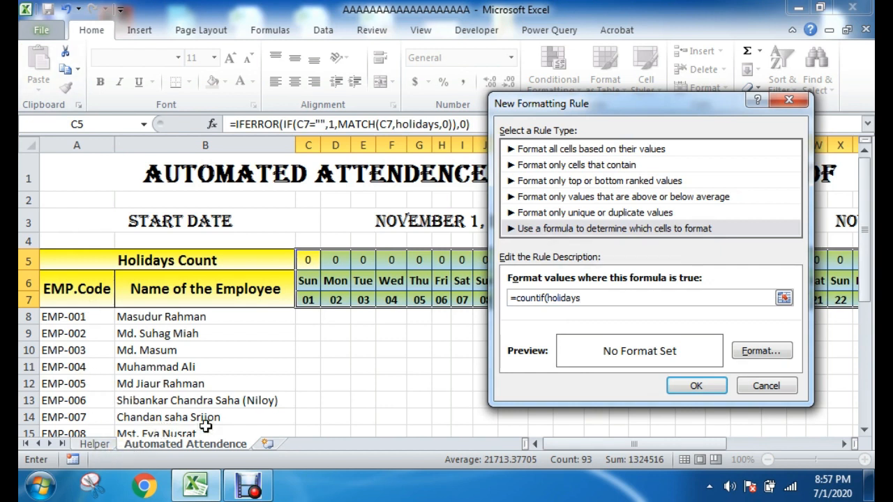
pyautogui.moveTo(581, 297); pyautogui.dragTo(548, 297)
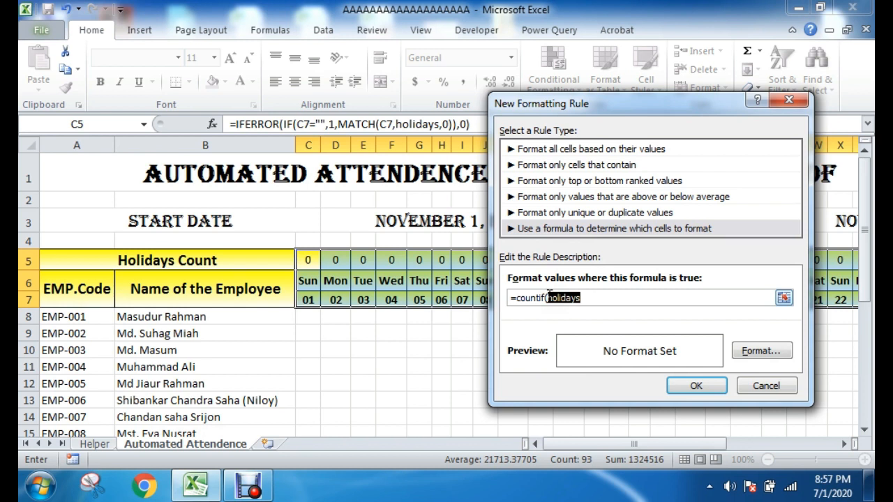
pyautogui.click(582, 299)
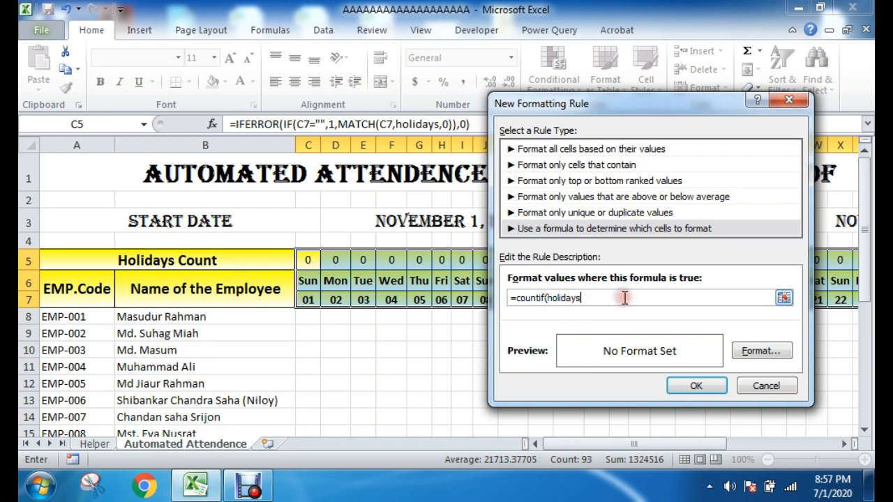
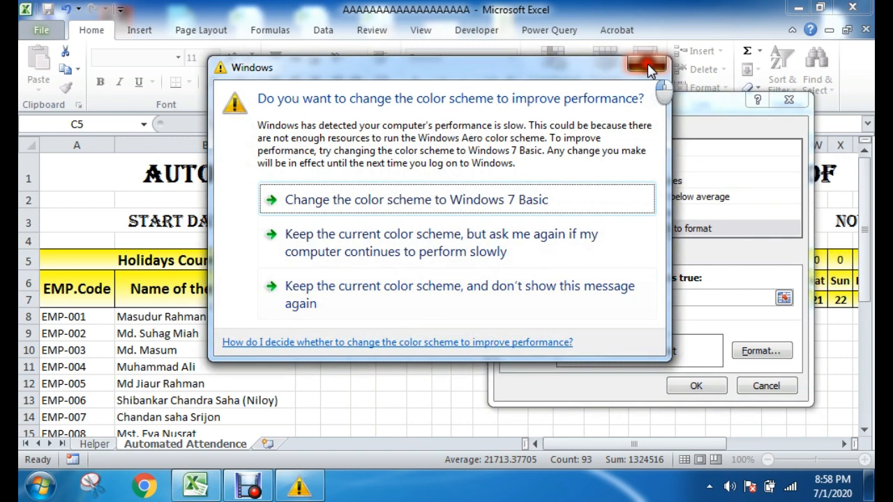
# Step: Dismiss the Windows color scheme prompt and complete the rule's formula as =countif(holidays,C$7)
pyautogui.click(648, 68)
pyautogui.write('7')
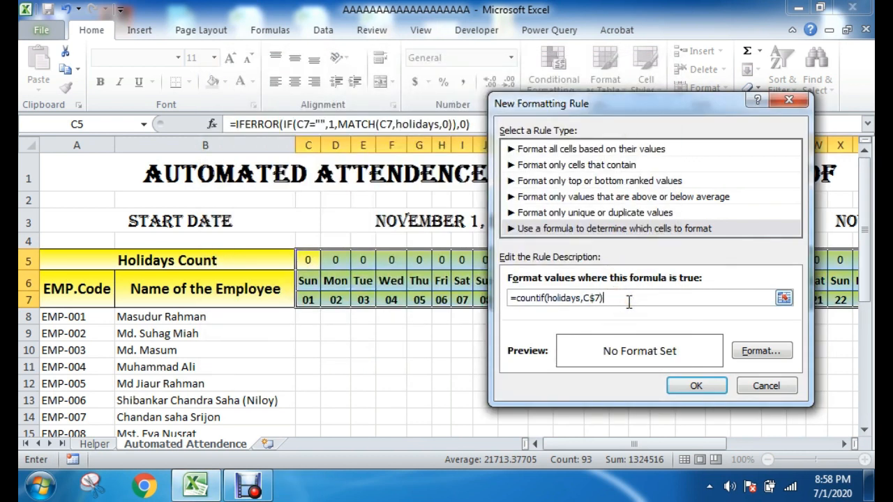
pyautogui.write(')')
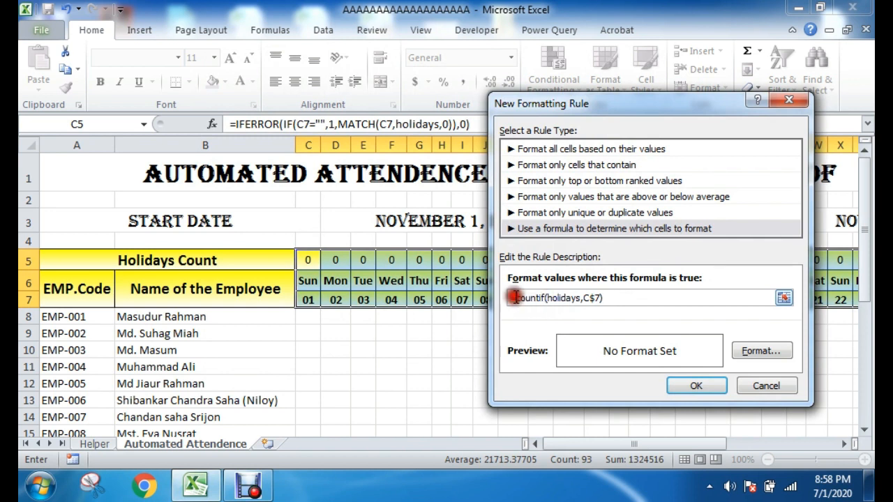
pyautogui.moveTo(517, 298); pyautogui.dragTo(546, 298)
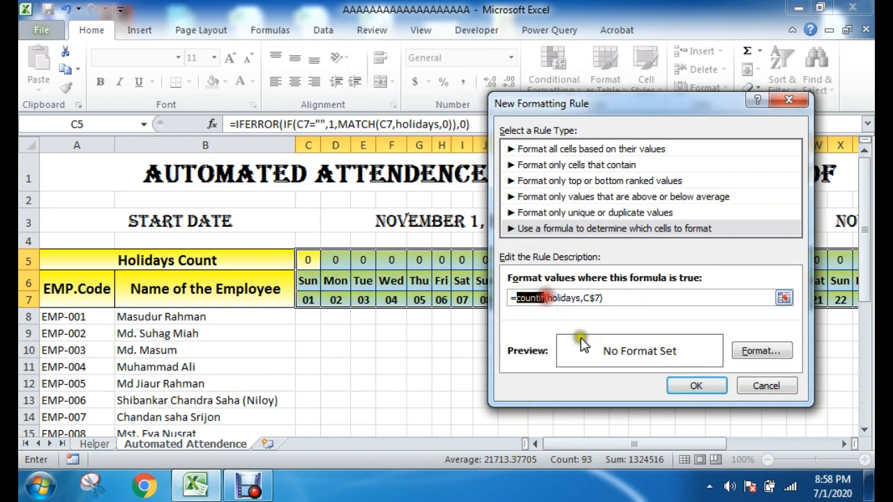
pyautogui.click(549, 297)
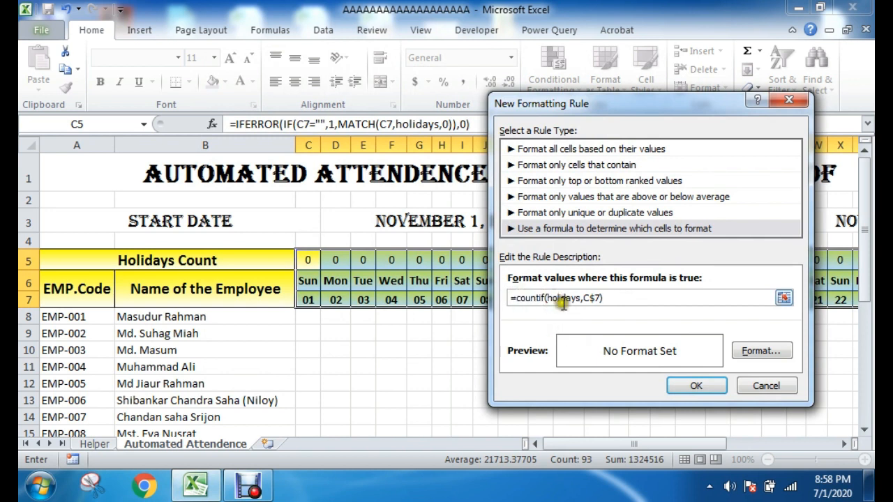
pyautogui.click(547, 298)
pyautogui.click(671, 299)
pyautogui.click(106, 445)
pyautogui.click(585, 298)
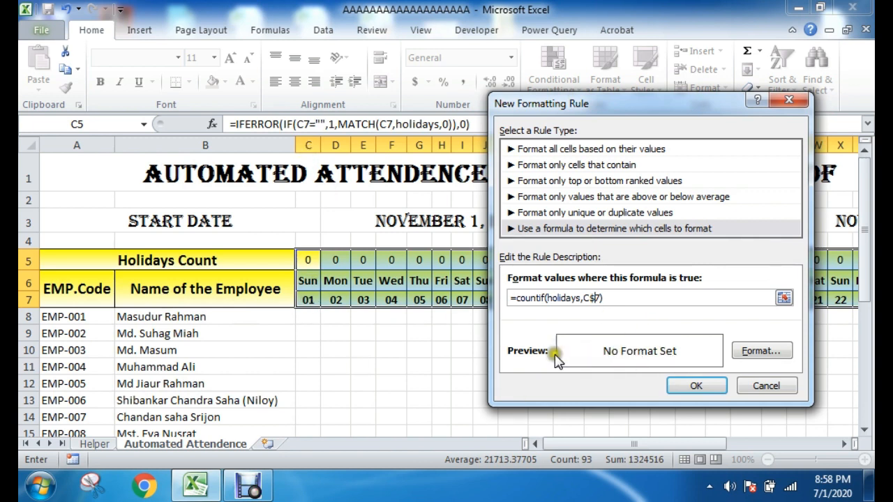
# Step: Give the holiday rule a solid green fill and apply it to C5:AG7
pyautogui.click(760, 350)
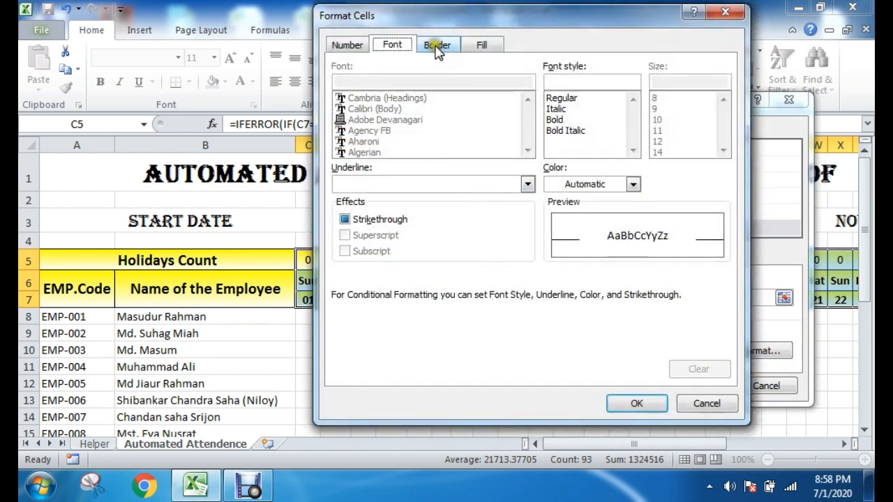
pyautogui.click(483, 45)
pyautogui.click(363, 209)
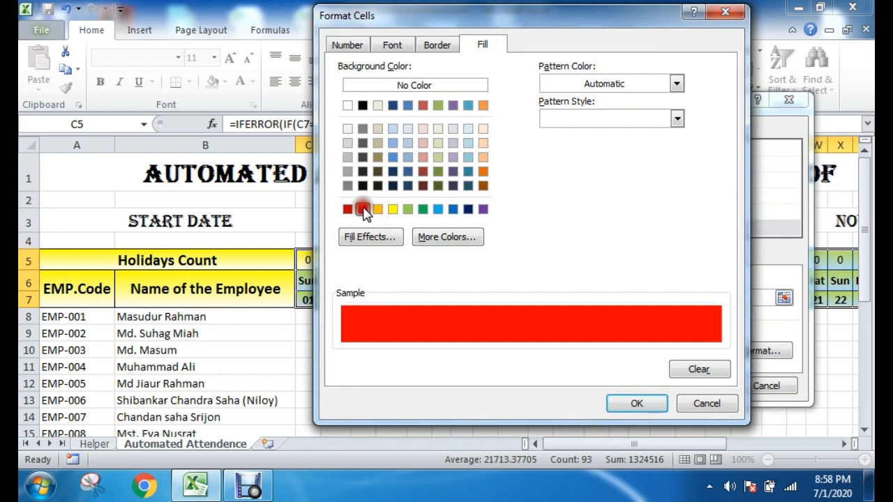
pyautogui.moveTo(414, 16); pyautogui.dragTo(574, 45)
pyautogui.click(552, 238)
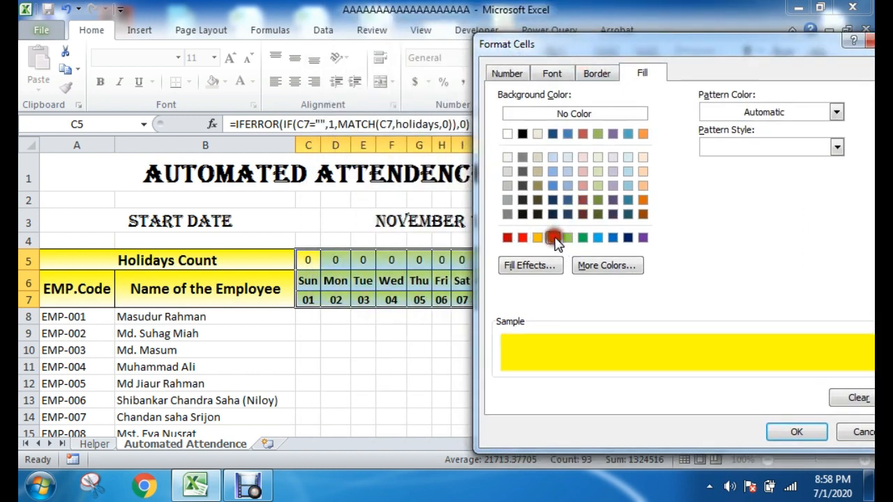
pyautogui.click(567, 238)
pyautogui.click(583, 238)
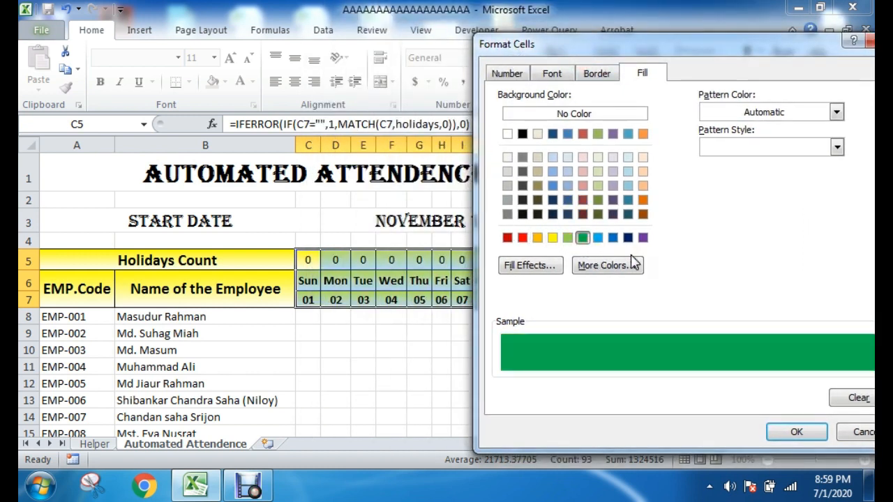
pyautogui.click(633, 250)
pyautogui.click(623, 252)
pyautogui.moveTo(661, 43); pyautogui.dragTo(463, 49)
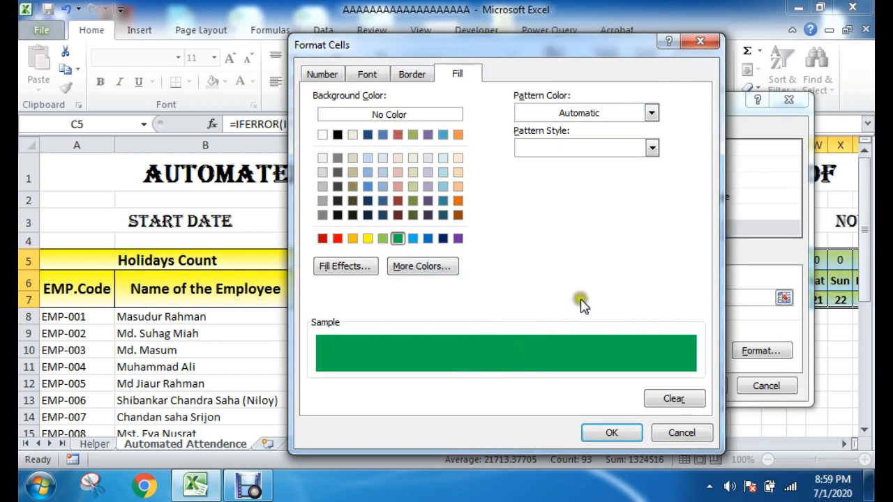
pyautogui.click(613, 433)
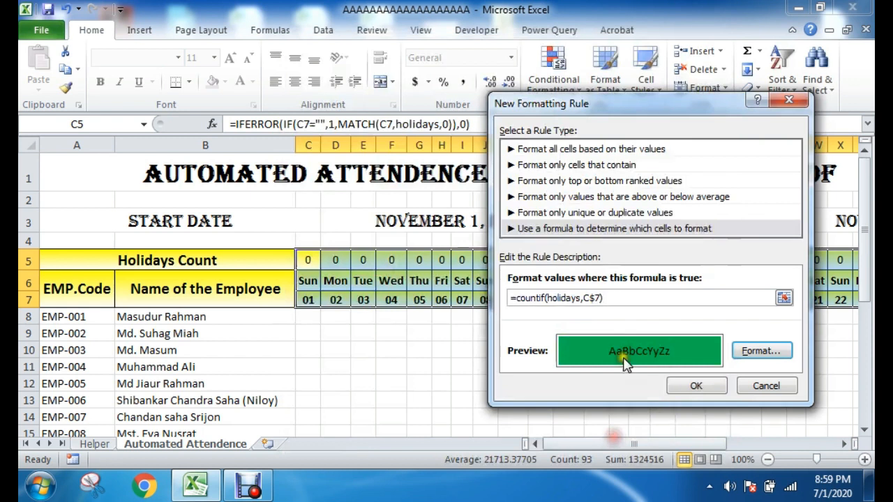
pyautogui.click(696, 389)
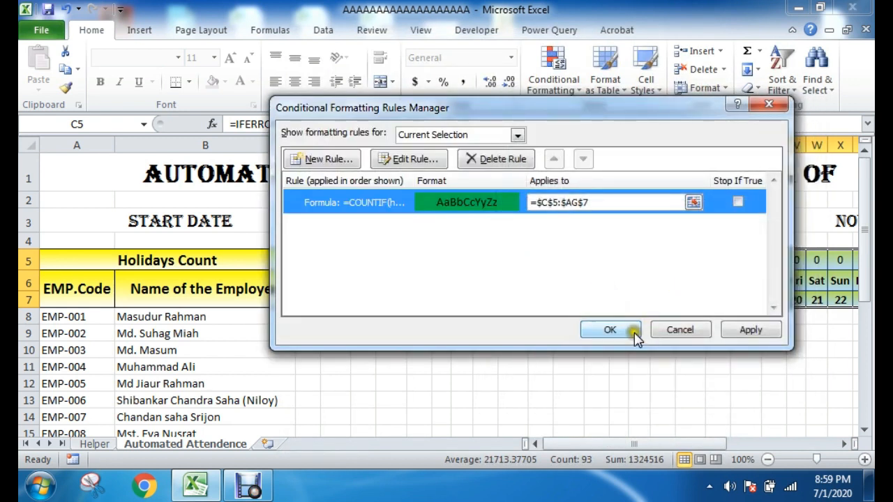
pyautogui.click(635, 334)
# Step: Check the November header against the holiday dates on the Helper sheet, then return to the Automated Attendence sheet
pyautogui.moveTo(659, 444); pyautogui.dragTo(607, 443)
pyautogui.click(601, 367)
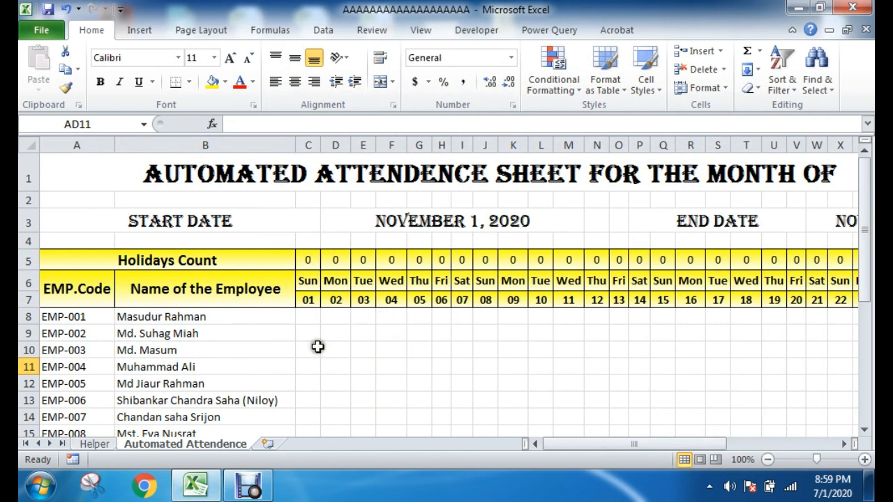
pyautogui.click(101, 444)
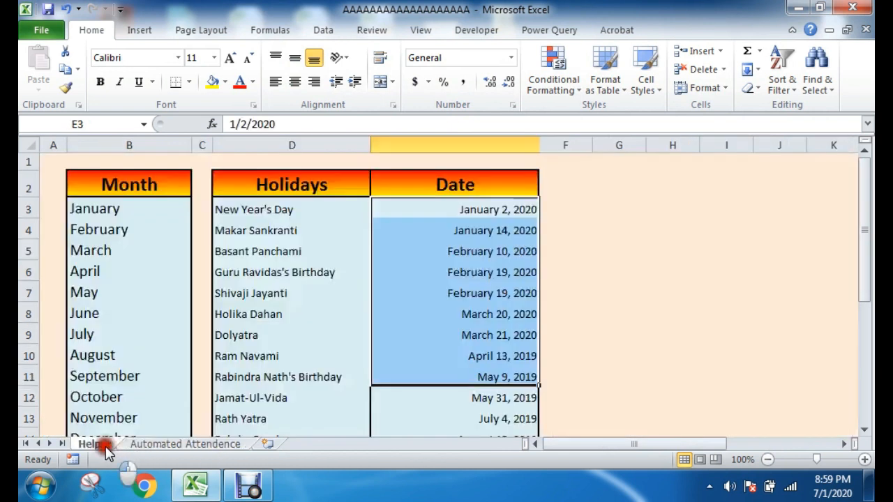
pyautogui.click(464, 212)
pyautogui.click(185, 444)
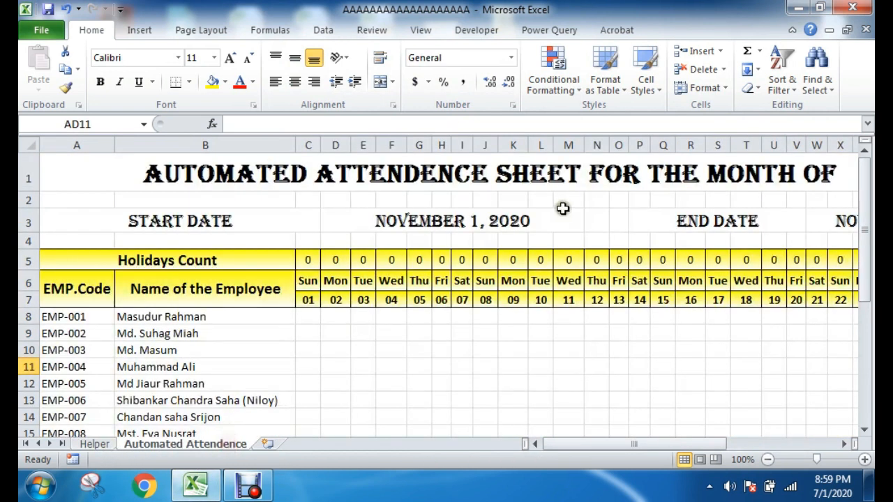
# Step: Change the month in the sheet title to January
pyautogui.moveTo(652, 444); pyautogui.dragTo(670, 437)
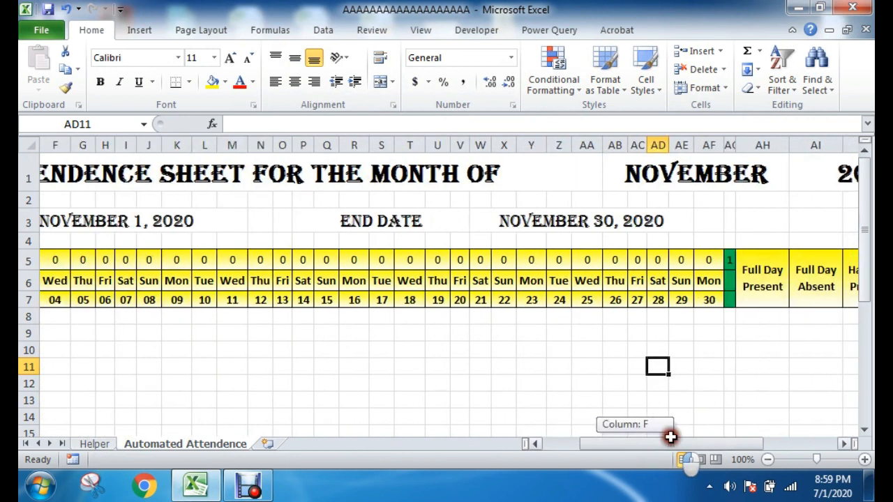
pyautogui.click(704, 171)
pyautogui.click(796, 183)
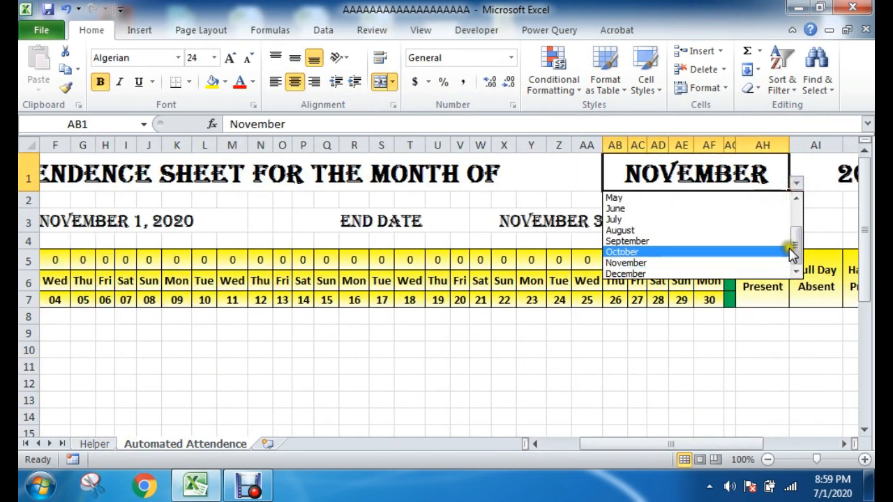
pyautogui.moveTo(792, 254); pyautogui.dragTo(793, 233)
pyautogui.click(691, 200)
# Step: Compare the January header cells of the 2nd and 14th with the first holiday names and dates on the Helper sheet
pyautogui.moveTo(615, 445); pyautogui.dragTo(594, 442)
pyautogui.moveTo(337, 263); pyautogui.dragTo(333, 301)
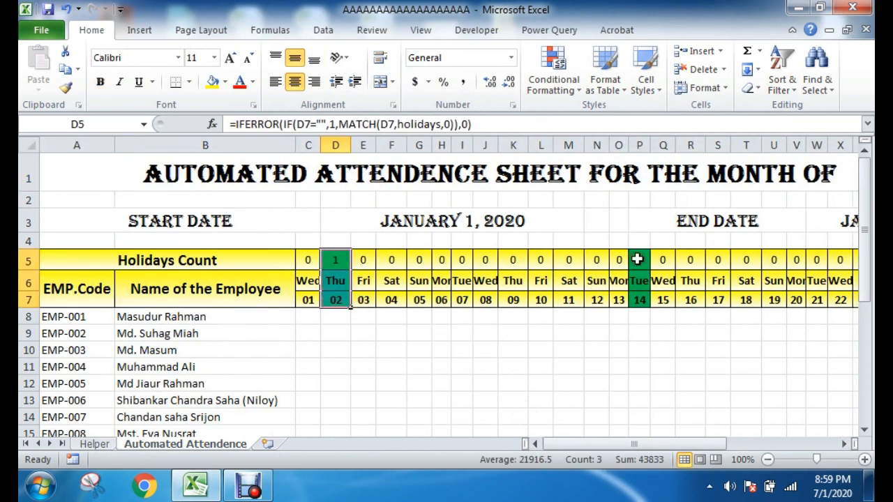
pyautogui.moveTo(637, 260); pyautogui.dragTo(633, 299)
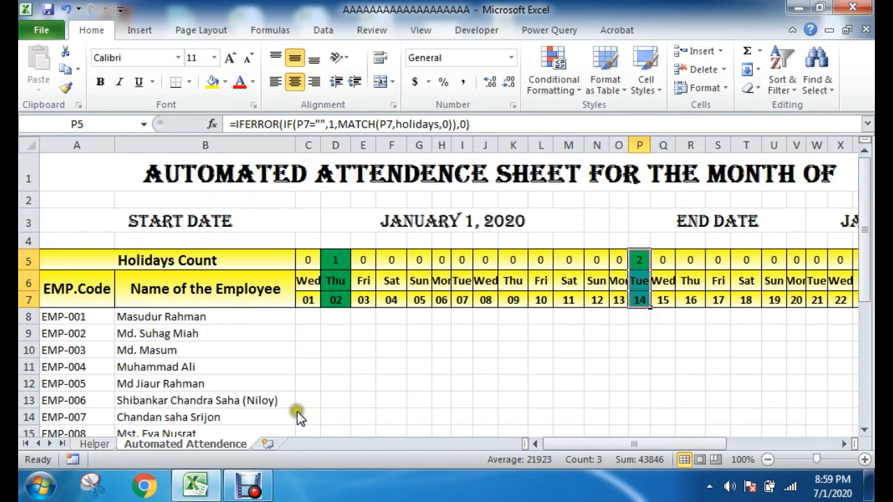
pyautogui.click(96, 444)
pyautogui.click(671, 269)
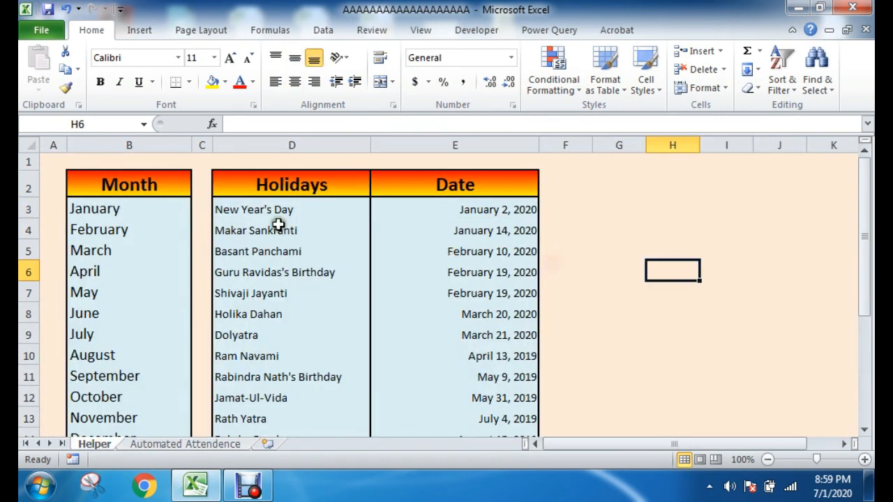
pyautogui.moveTo(468, 209); pyautogui.dragTo(452, 230)
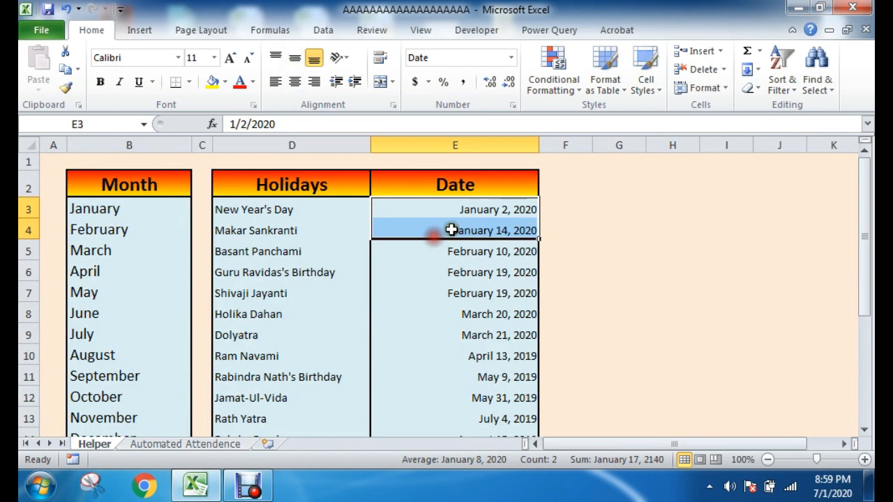
pyautogui.moveTo(277, 206); pyautogui.dragTo(475, 253)
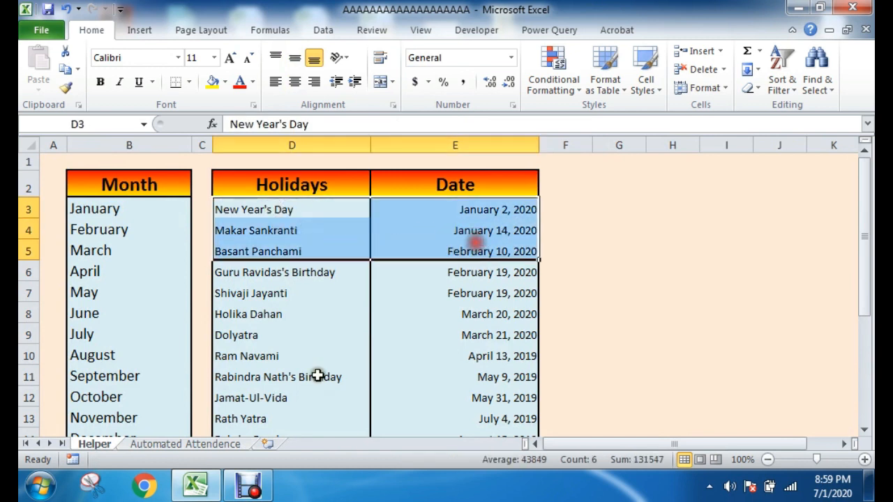
# Step: Return to the Automated Attendence sheet and inspect the header cells of the 2nd, the 14th, Friday the 3rd and Saturday the 4th
pyautogui.click(214, 441)
pyautogui.click(341, 257)
pyautogui.moveTo(340, 257); pyautogui.dragTo(335, 303)
pyautogui.moveTo(639, 260); pyautogui.dragTo(639, 301)
pyautogui.click(671, 355)
pyautogui.click(417, 366)
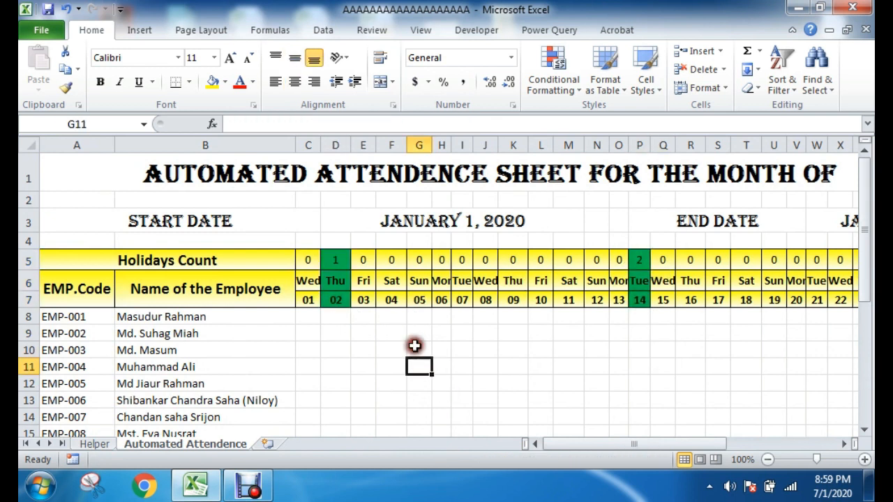
pyautogui.moveTo(542, 443); pyautogui.dragTo(590, 443)
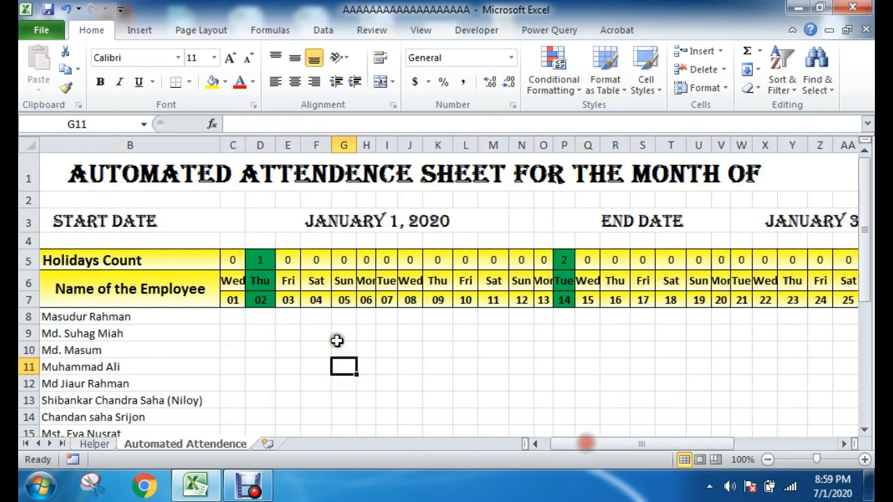
pyautogui.moveTo(290, 258); pyautogui.dragTo(291, 295)
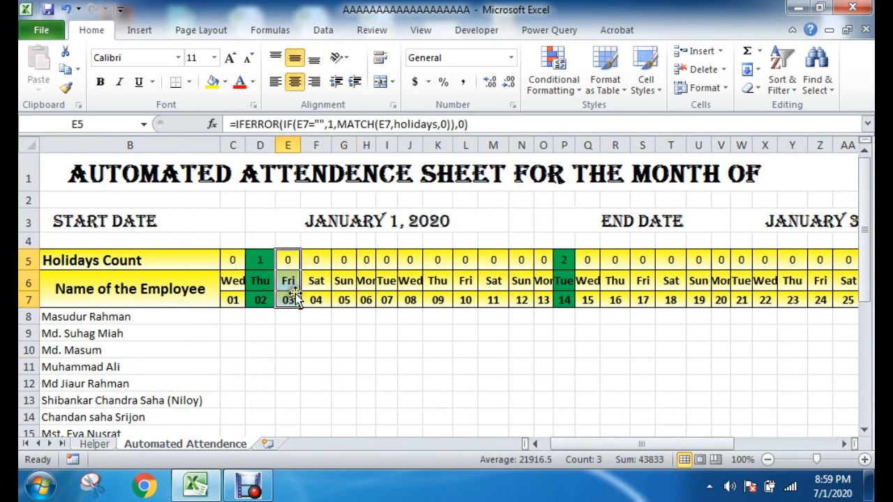
pyautogui.moveTo(318, 257); pyautogui.dragTo(313, 300)
pyautogui.click(334, 362)
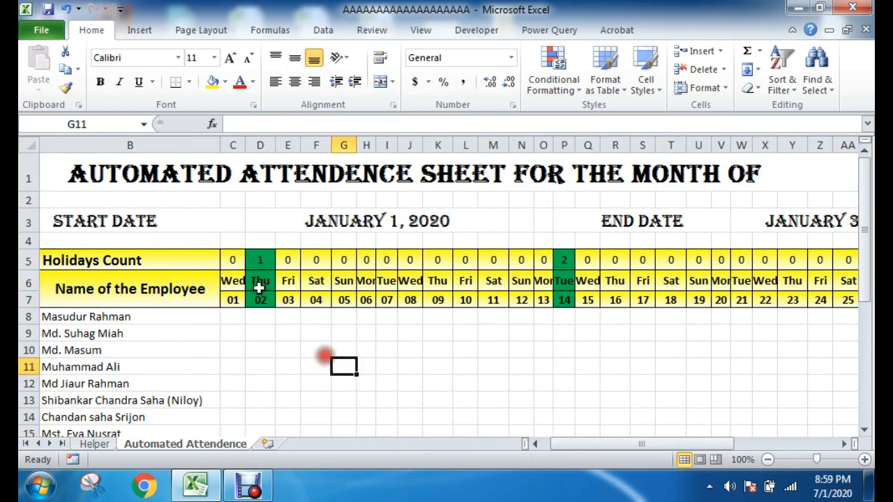
# Step: Start a second conditional formatting rule for C5:AG7 that uses a formula to determine which cells to format
pyautogui.moveTo(233, 260); pyautogui.dragTo(727, 304)
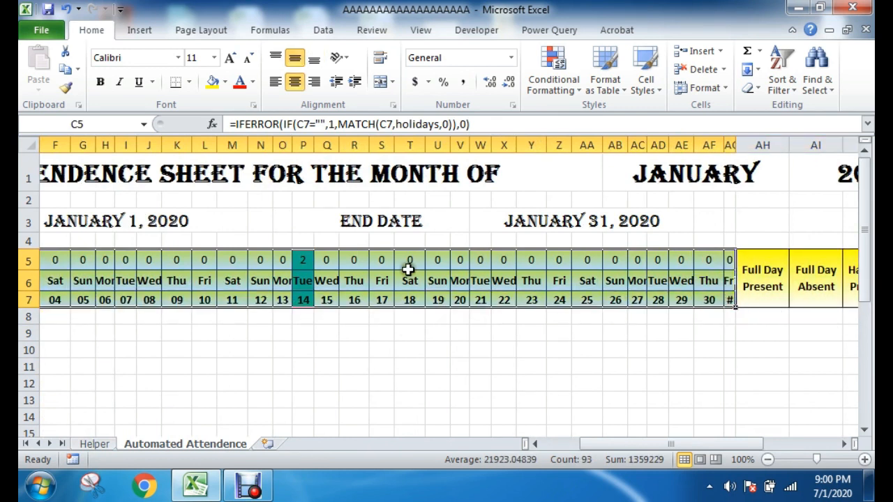
pyautogui.click(555, 65)
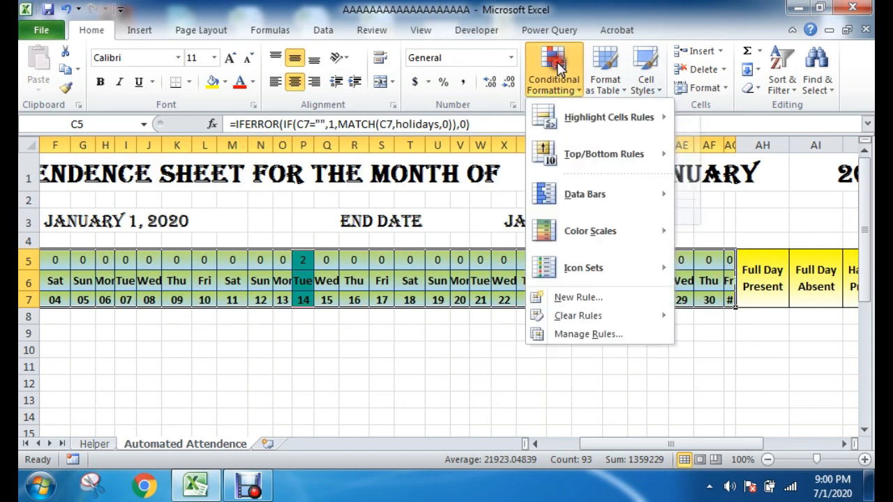
pyautogui.click(572, 334)
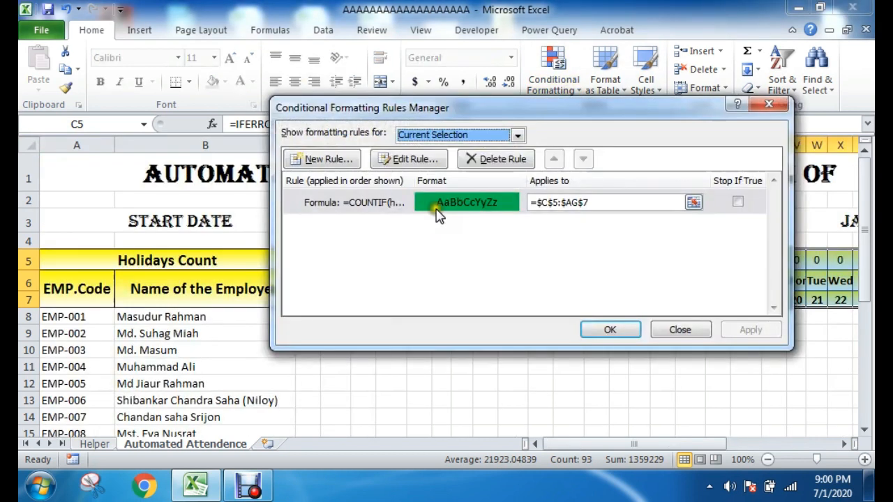
pyautogui.click(320, 159)
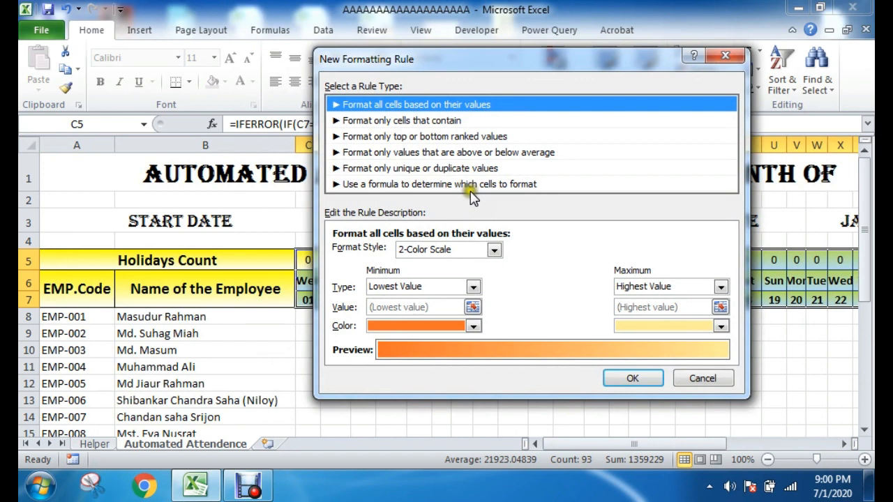
pyautogui.click(495, 186)
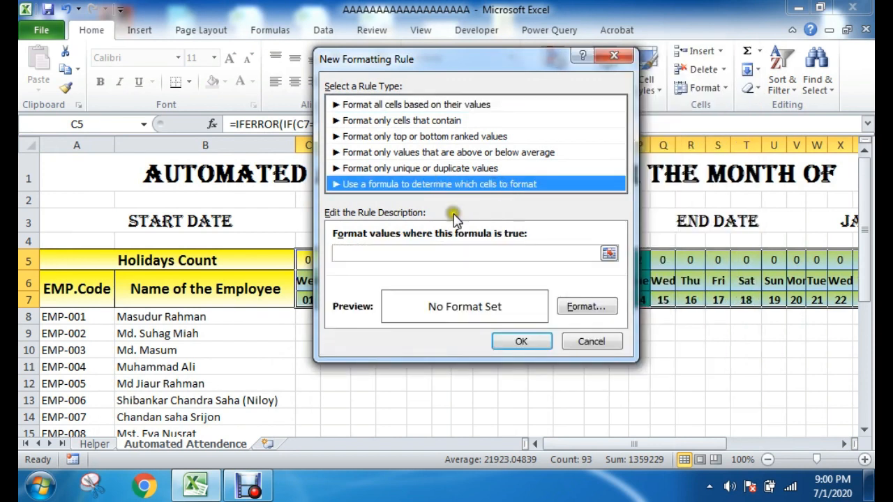
# Step: Enter the formula =OR(C$6="Fri") as the condition of the new formatting rule
pyautogui.click(376, 256)
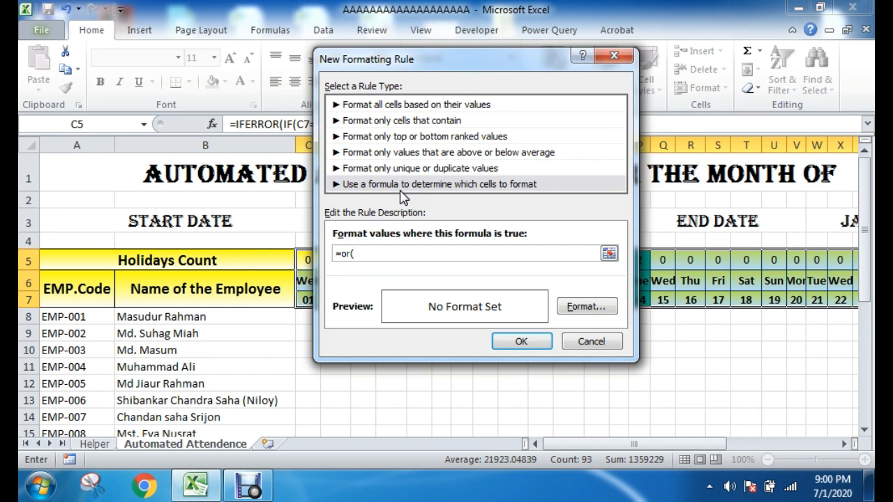
pyautogui.moveTo(390, 58); pyautogui.dragTo(523, 69)
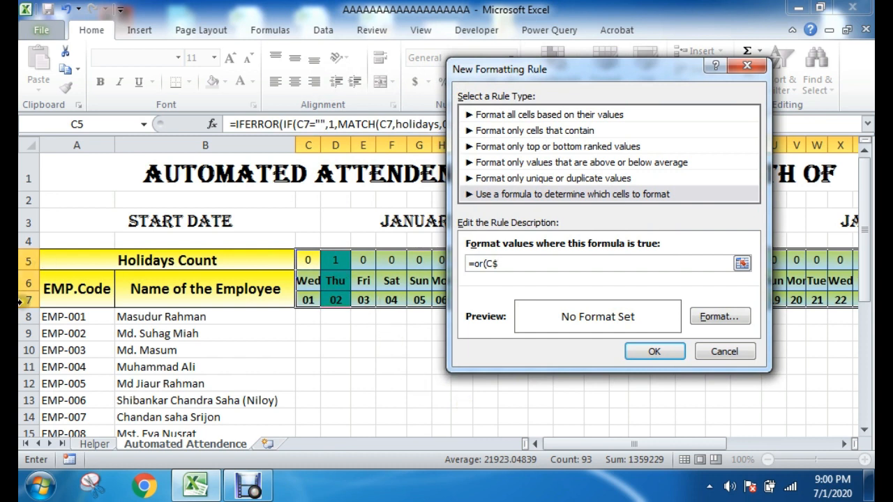
pyautogui.moveTo(549, 68); pyautogui.dragTo(597, 67)
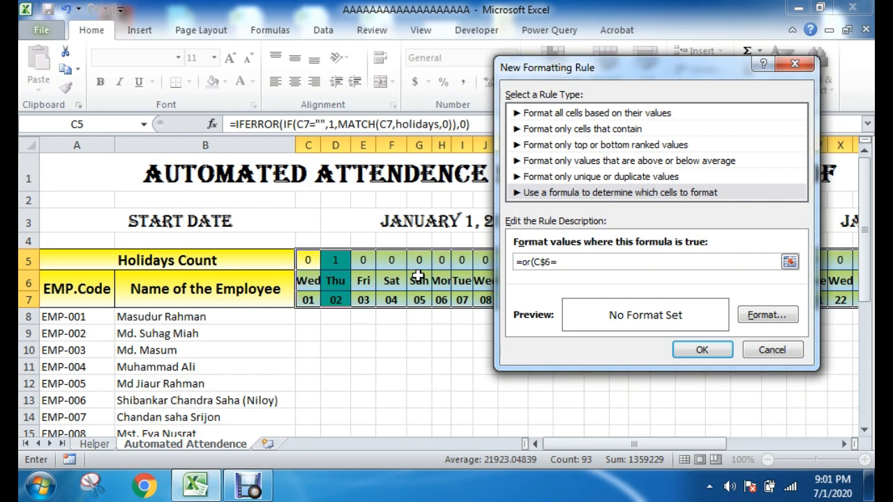
pyautogui.click(575, 258)
# Step: Give the Friday rule a red fill and apply it to the header cells
pyautogui.click(768, 316)
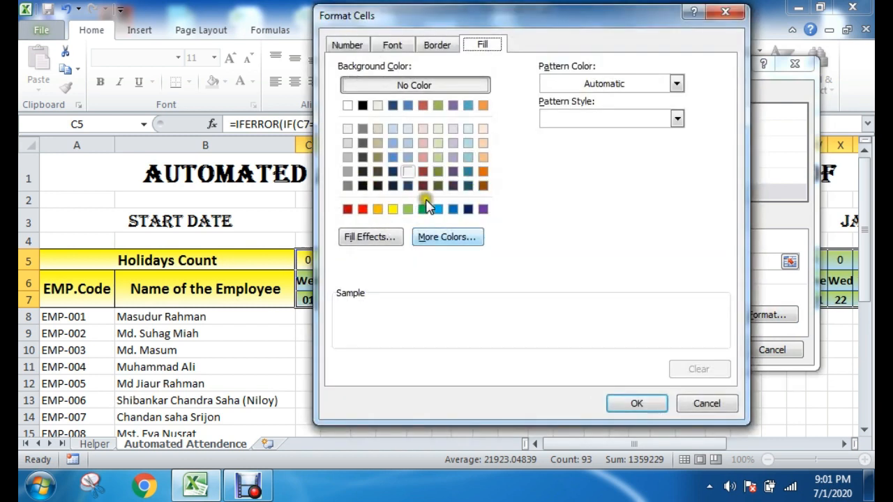
pyautogui.click(362, 209)
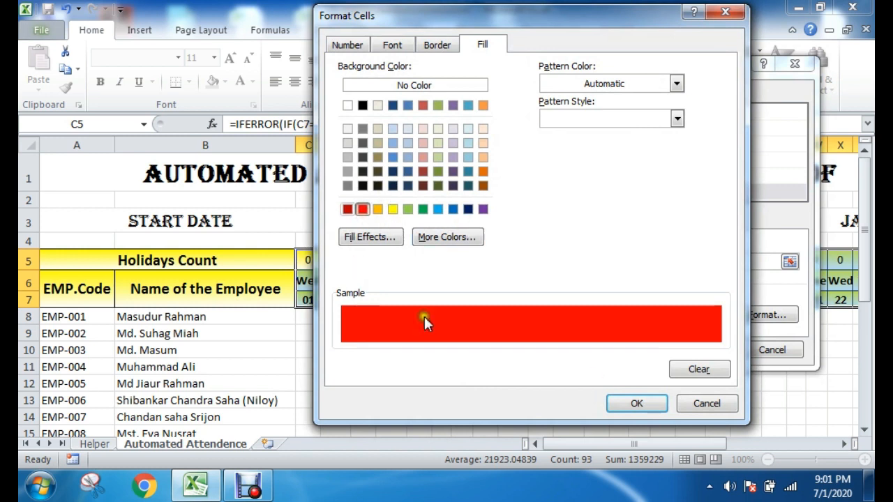
pyautogui.click(636, 403)
pyautogui.click(701, 352)
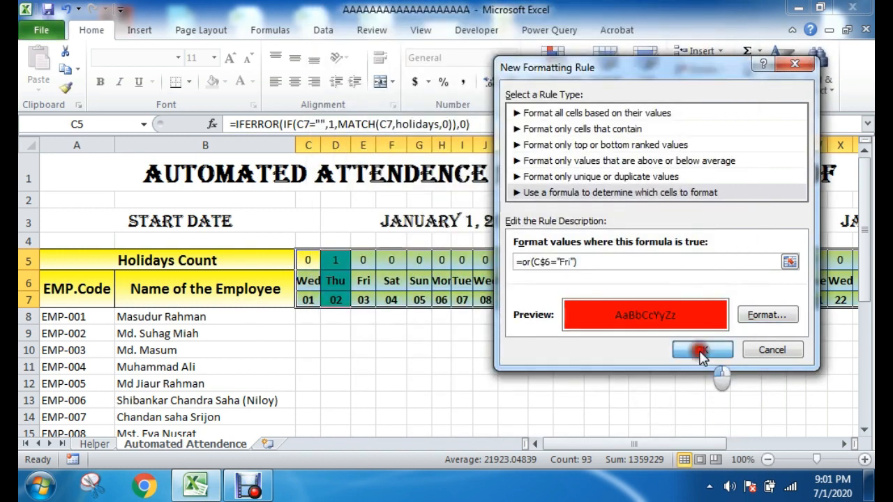
pyautogui.click(625, 330)
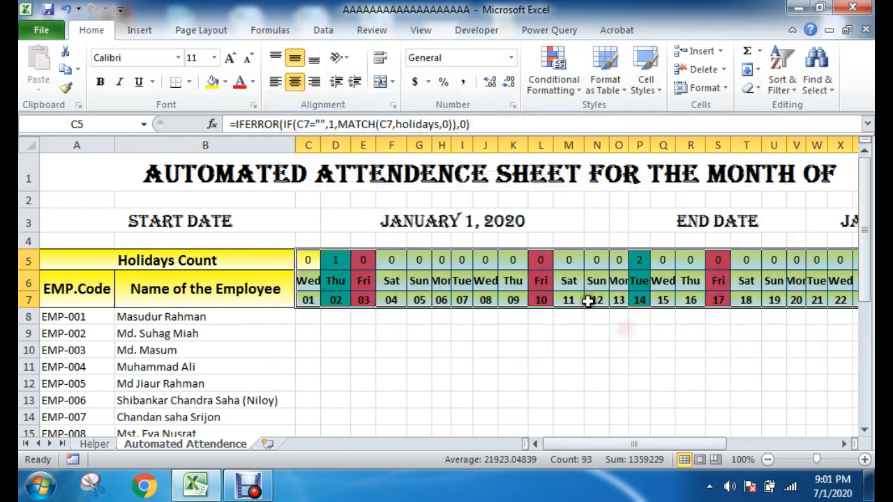
# Step: Inspect the January header cells from the 3rd onward and the holiday header cells of the 2nd
pyautogui.click(540, 366)
pyautogui.moveTo(366, 259); pyautogui.dragTo(762, 309)
pyautogui.click(596, 383)
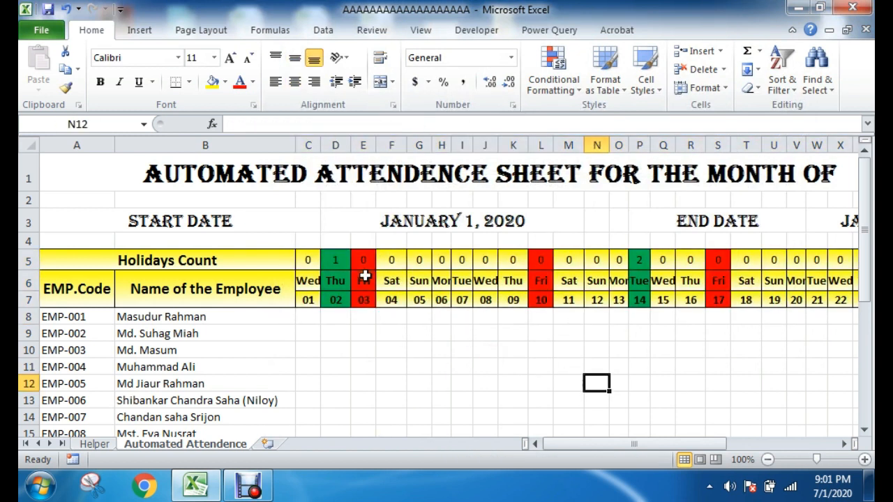
pyautogui.moveTo(337, 257); pyautogui.dragTo(338, 295)
pyautogui.click(418, 365)
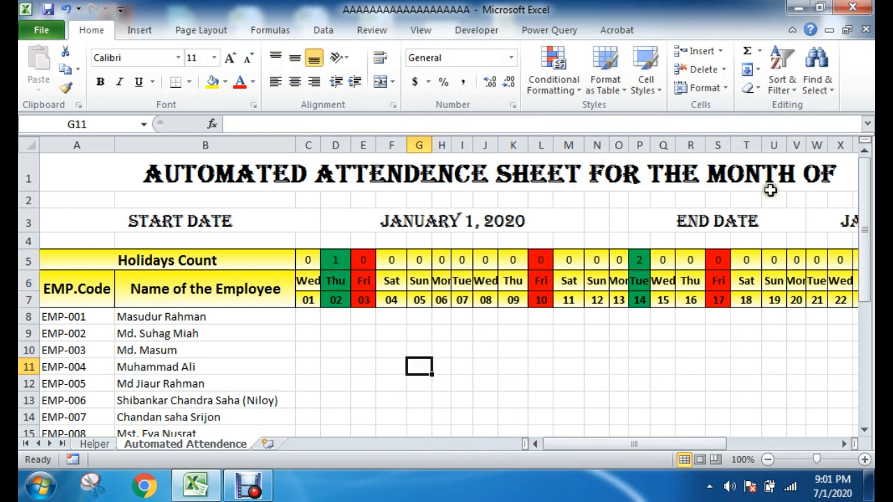
# Step: Change the month in the sheet title to February and view its header row
pyautogui.moveTo(653, 448); pyautogui.dragTo(692, 447)
pyautogui.click(692, 176)
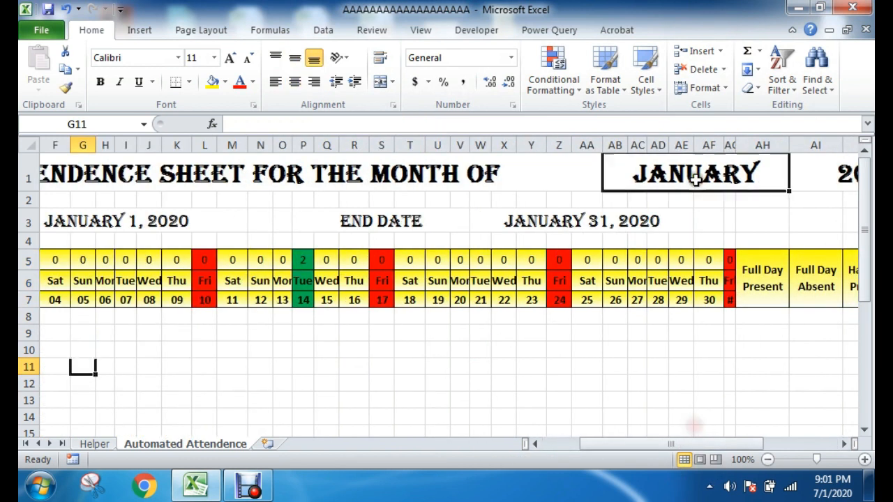
pyautogui.click(796, 183)
pyautogui.click(682, 208)
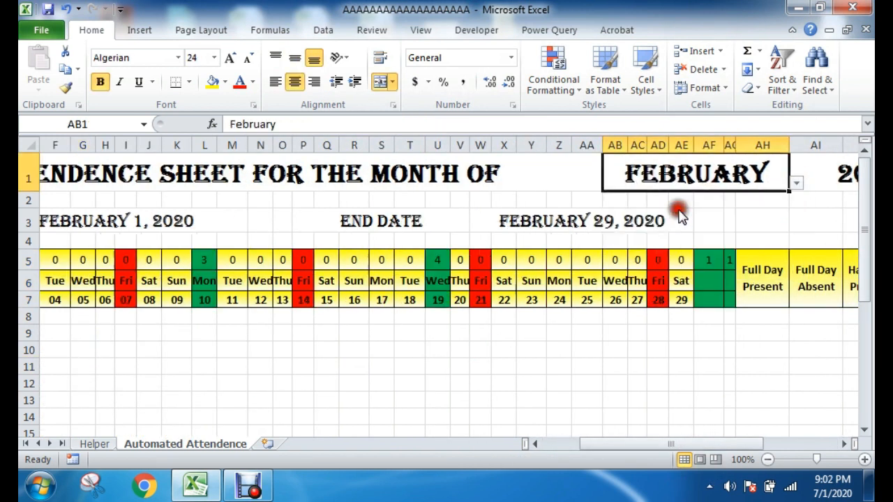
pyautogui.moveTo(639, 445); pyautogui.dragTo(618, 446)
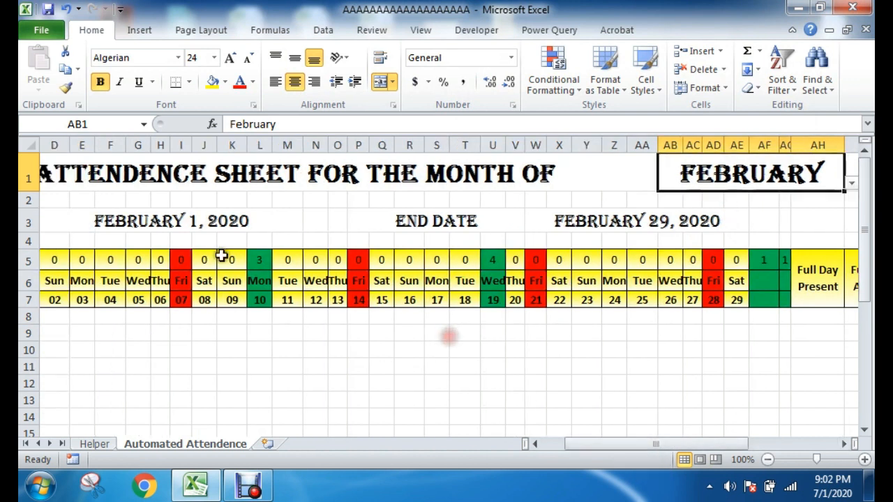
# Step: Change the month in the sheet title to June
pyautogui.click(852, 183)
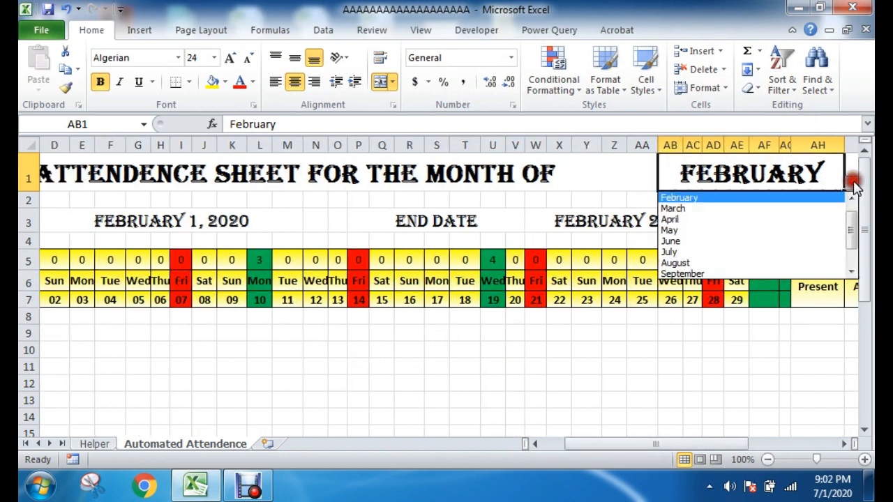
pyautogui.click(721, 249)
pyautogui.moveTo(693, 442); pyautogui.dragTo(610, 447)
# Step: Inspect the June header cells of the Fridays on the 5th, 12th, 19th and 26th
pyautogui.moveTo(418, 259); pyautogui.dragTo(422, 300)
pyautogui.moveTo(596, 259); pyautogui.dragTo(597, 300)
pyautogui.moveTo(774, 260); pyautogui.dragTo(774, 301)
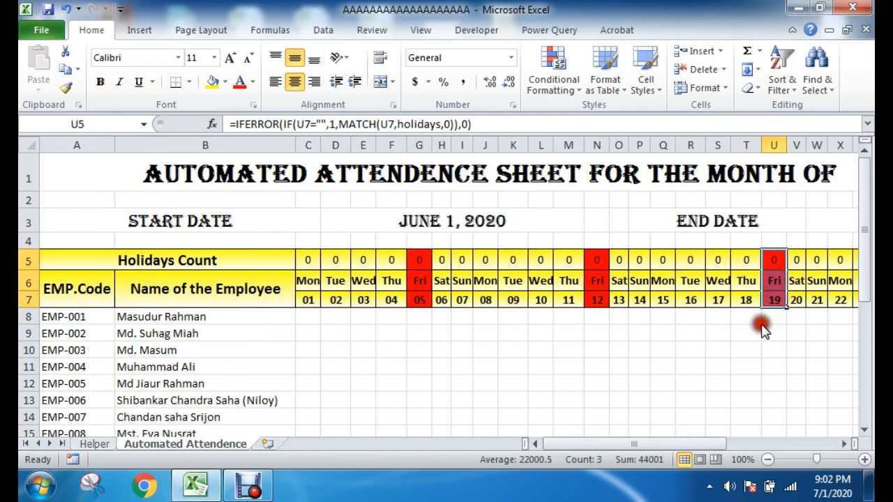
pyautogui.moveTo(659, 446); pyautogui.dragTo(687, 448)
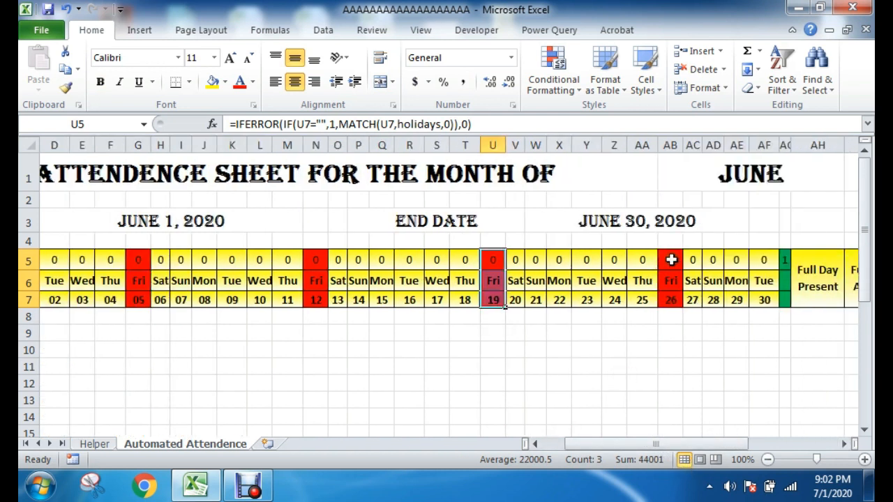
pyautogui.moveTo(671, 260); pyautogui.dragTo(677, 290)
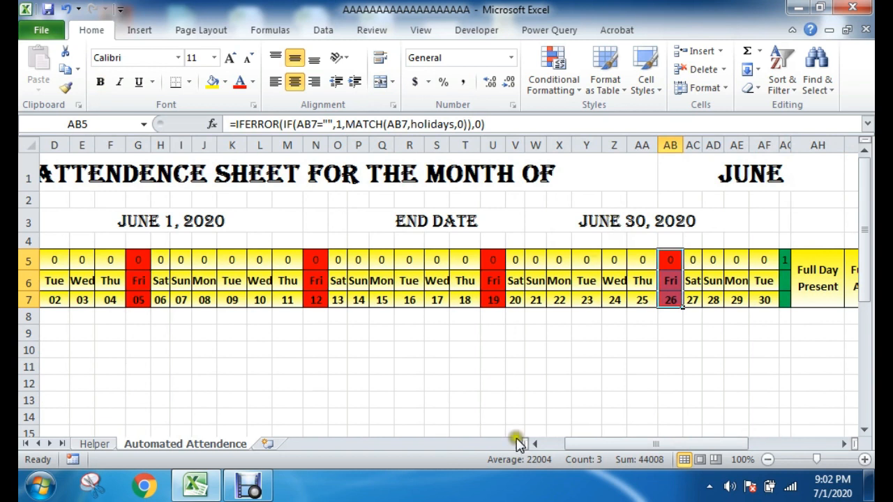
# Step: Check the holiday names and dates on the Helper sheet for June entries, then return to the Automated Attendence sheet
pyautogui.click(95, 443)
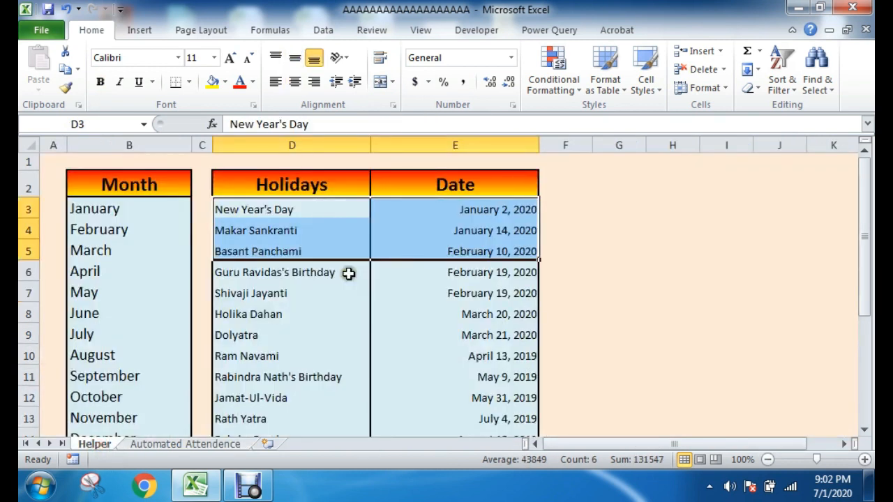
pyautogui.click(292, 272)
pyautogui.moveTo(279, 210); pyautogui.dragTo(265, 356)
pyautogui.moveTo(488, 211); pyautogui.dragTo(449, 376)
pyautogui.click(222, 444)
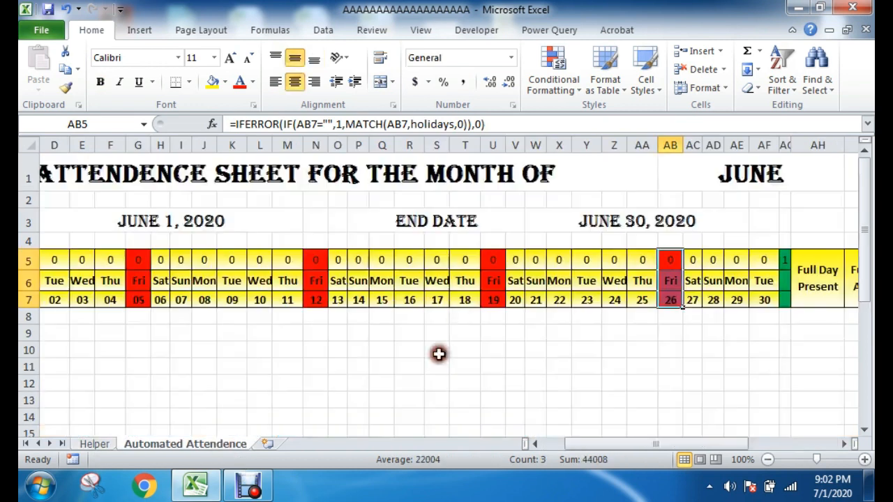
# Step: Set the month in the sheet title back to January
pyautogui.click(711, 175)
pyautogui.click(851, 183)
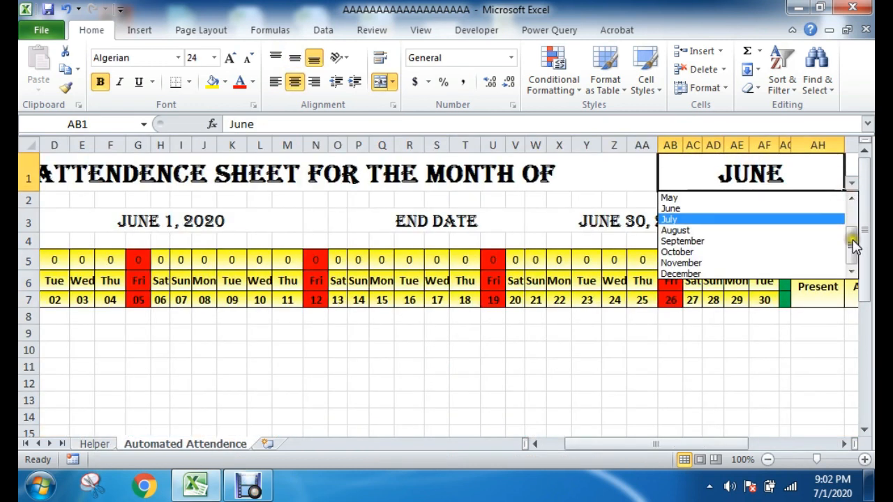
pyautogui.moveTo(851, 242); pyautogui.dragTo(857, 220)
pyautogui.click(698, 198)
pyautogui.click(558, 367)
pyautogui.moveTo(646, 444); pyautogui.dragTo(619, 447)
pyautogui.click(512, 382)
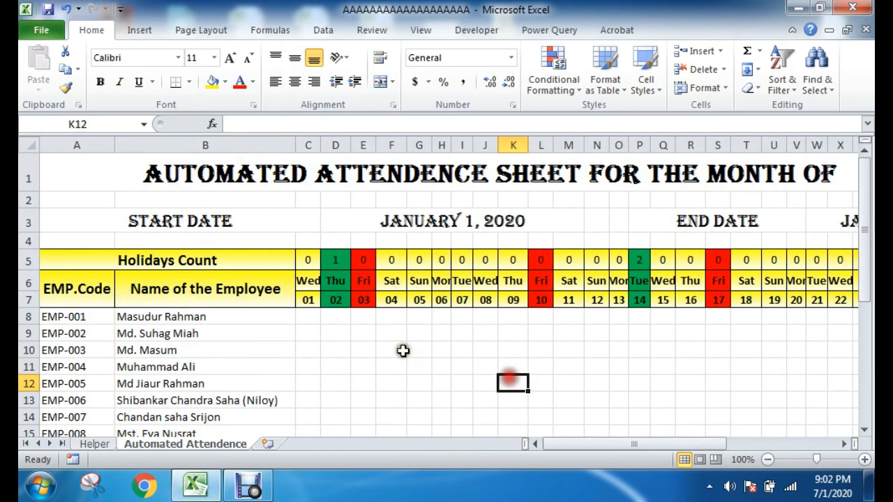
pyautogui.scroll(-1, 394, 339)
pyautogui.moveTo(309, 241); pyautogui.dragTo(314, 410)
pyautogui.scroll(5, 414, 335)
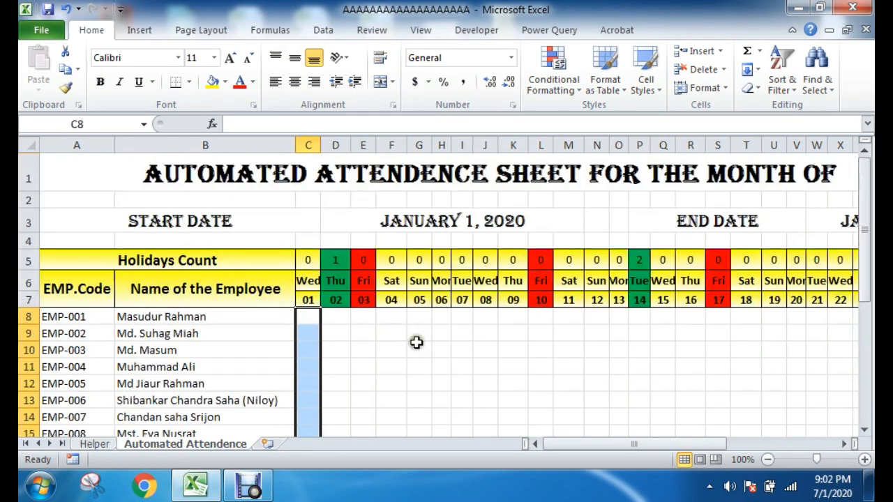
pyautogui.click(484, 364)
# Step: Widen column AG, which holds the last day of the month, slightly
pyautogui.moveTo(620, 444); pyautogui.dragTo(731, 444)
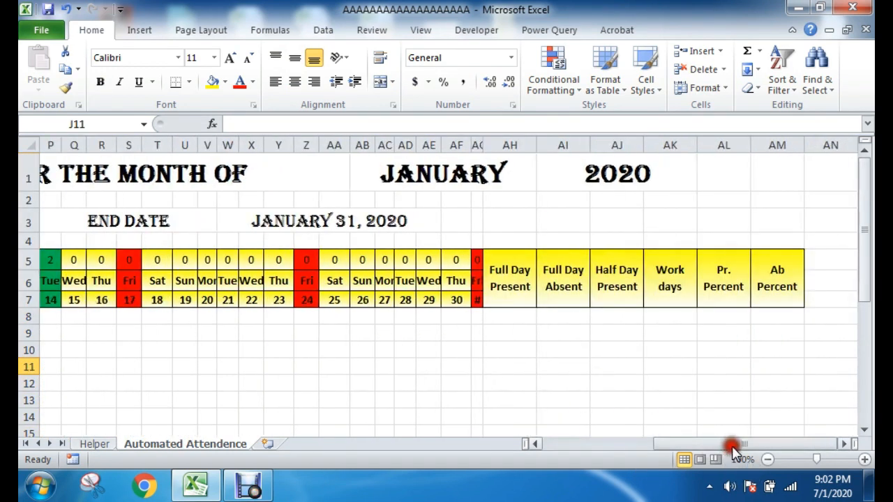
pyautogui.click(563, 366)
pyautogui.moveTo(482, 144); pyautogui.dragTo(490, 145)
pyautogui.click(534, 401)
# Step: Select the attendance cells of all employees and days, C8:AG31
pyautogui.moveTo(479, 315); pyautogui.dragTo(24, 412)
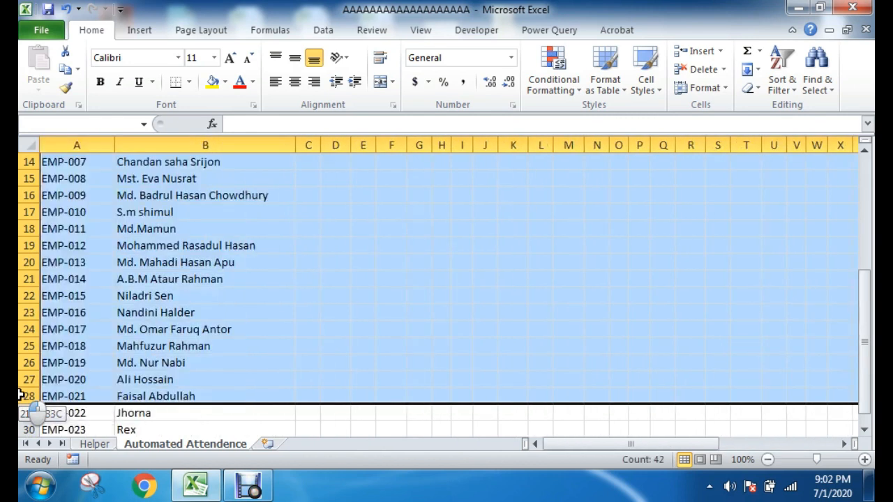
pyautogui.moveTo(269, 414); pyautogui.dragTo(310, 397)
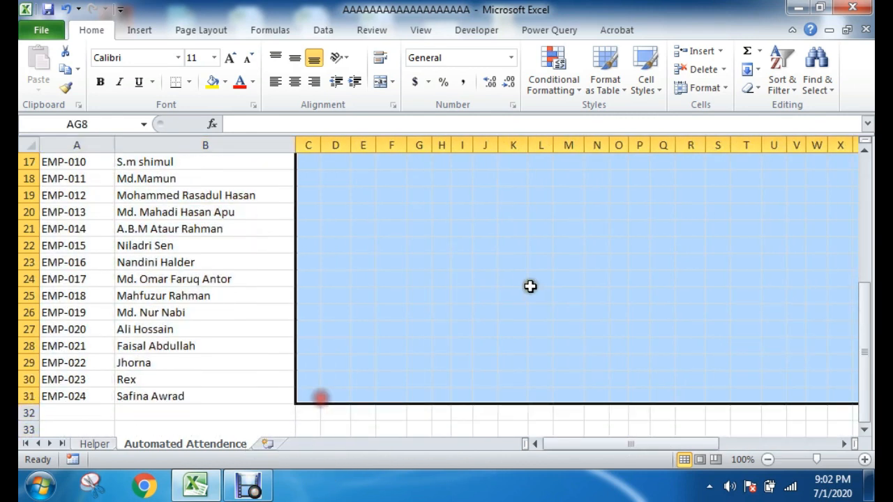
pyautogui.scroll(4, 530, 285)
pyautogui.moveTo(568, 443)
pyautogui.mouseDown()
pyautogui.moveTo(689, 462)
pyautogui.moveTo(568, 454)
pyautogui.mouseUp()
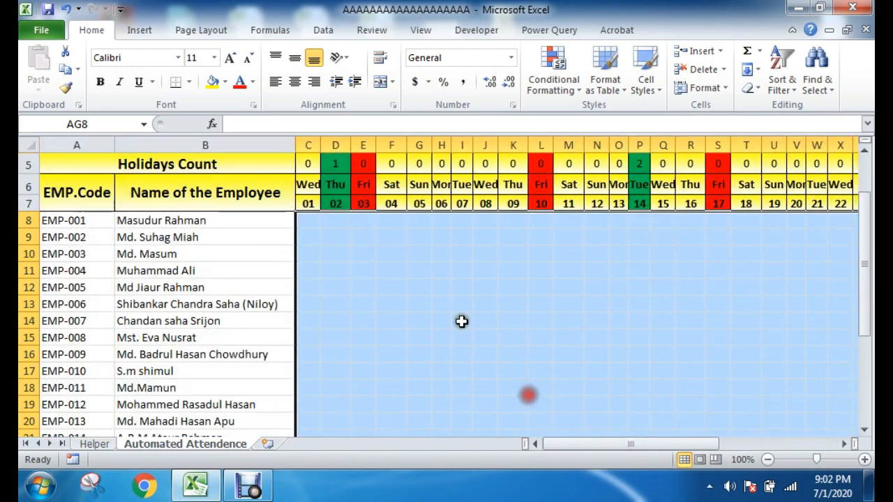
pyautogui.scroll(-5, 472, 332)
pyautogui.scroll(7, 500, 401)
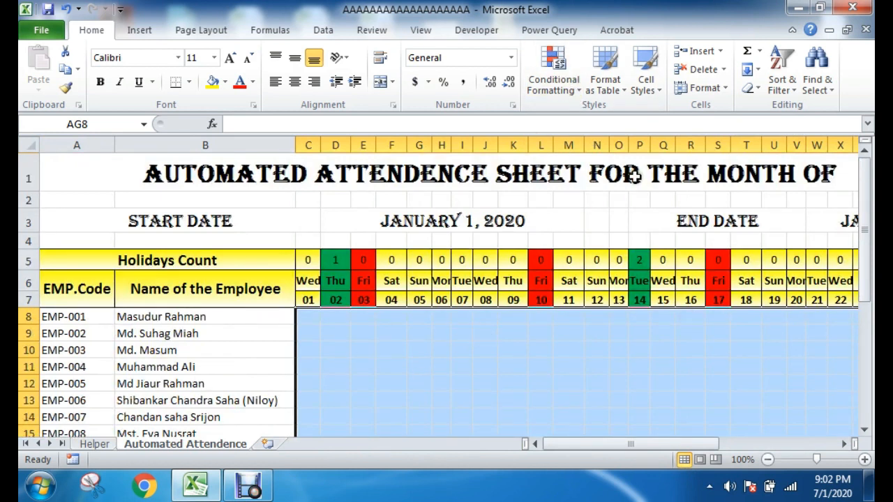
# Step: Create a formula-based conditional formatting rule for C8:AG31 with the condition =OR(C$6="Fri")
pyautogui.click(563, 74)
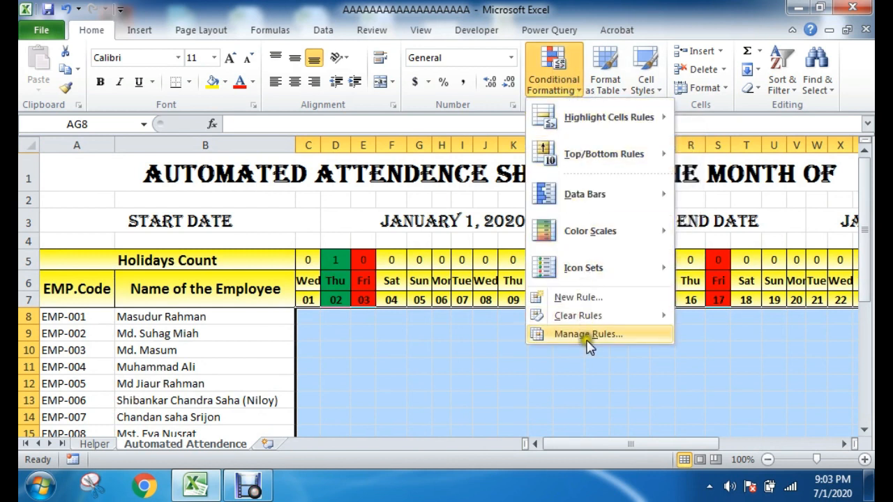
pyautogui.click(587, 338)
pyautogui.click(331, 159)
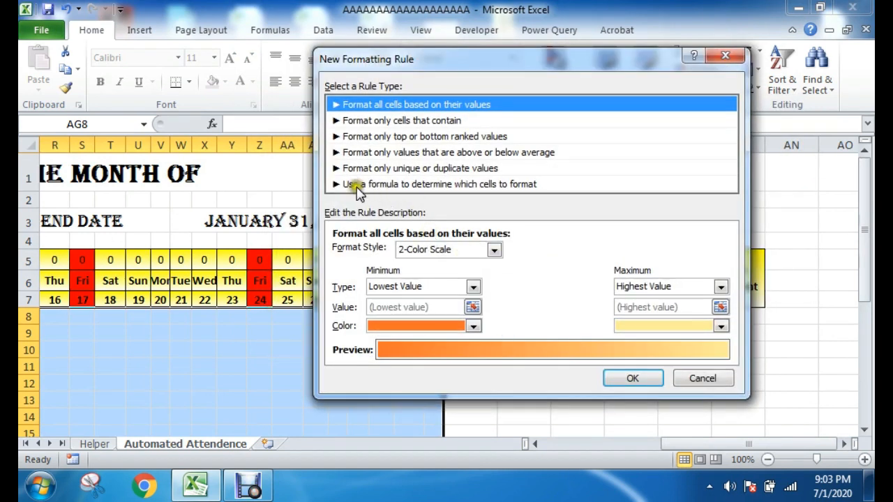
pyautogui.click(421, 186)
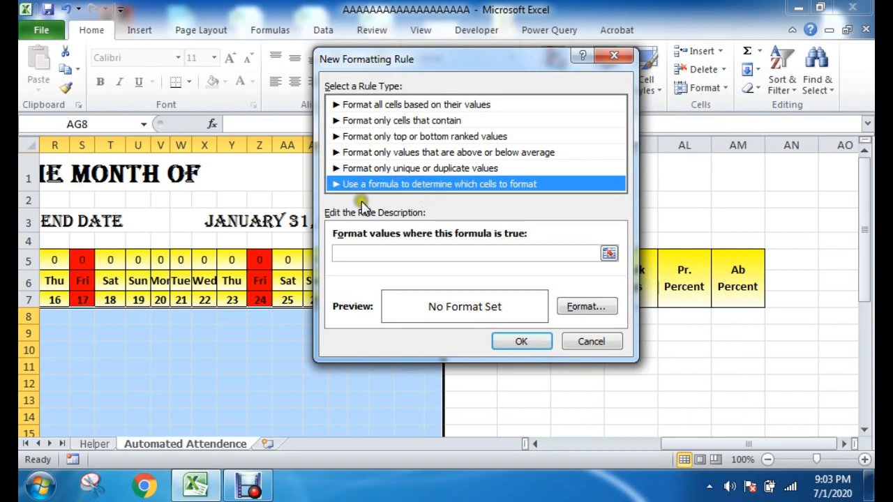
pyautogui.click(363, 252)
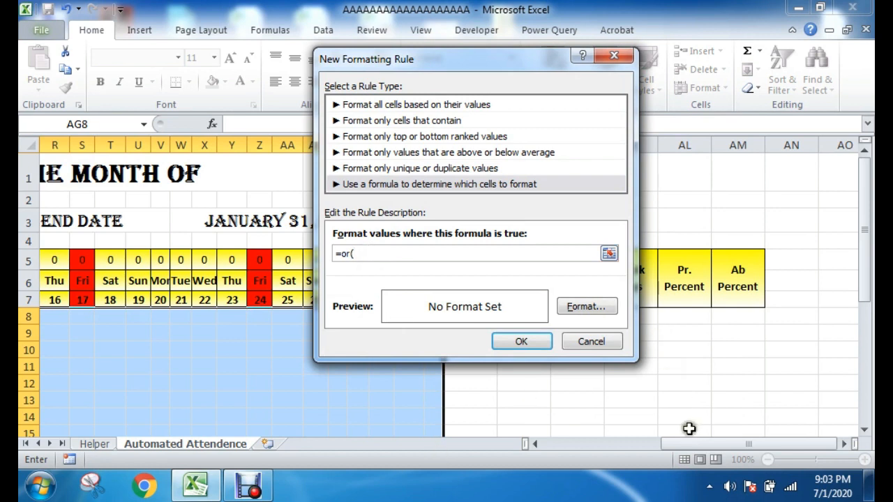
pyautogui.moveTo(696, 445); pyautogui.dragTo(579, 451)
pyautogui.moveTo(436, 68); pyautogui.dragTo(620, 85)
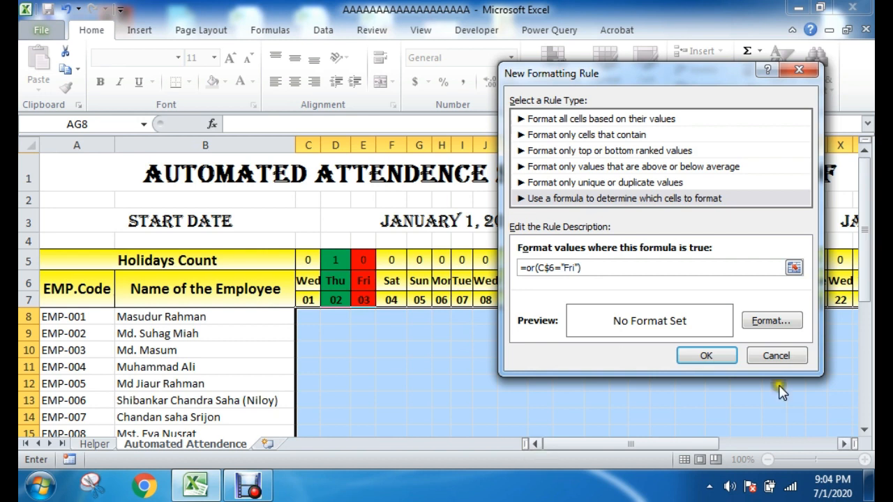
# Step: Give the Friday rule for the attendance cells a red fill and add it to the rules list
pyautogui.click(775, 322)
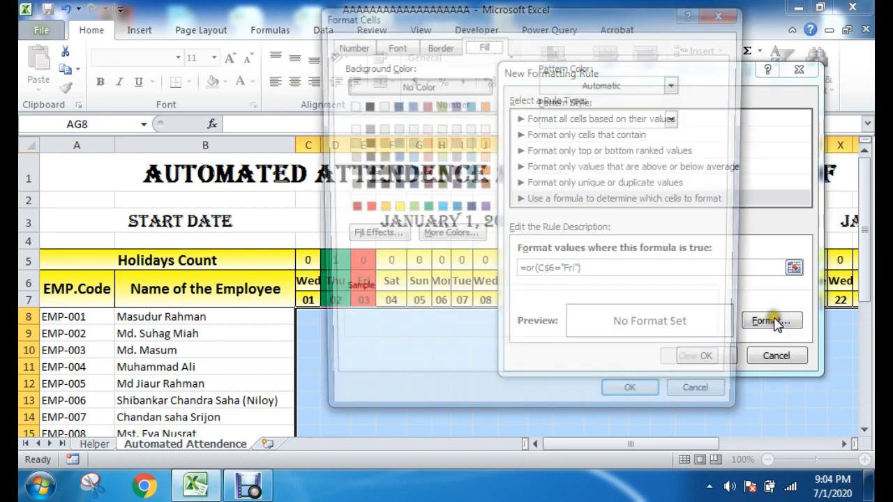
pyautogui.click(362, 209)
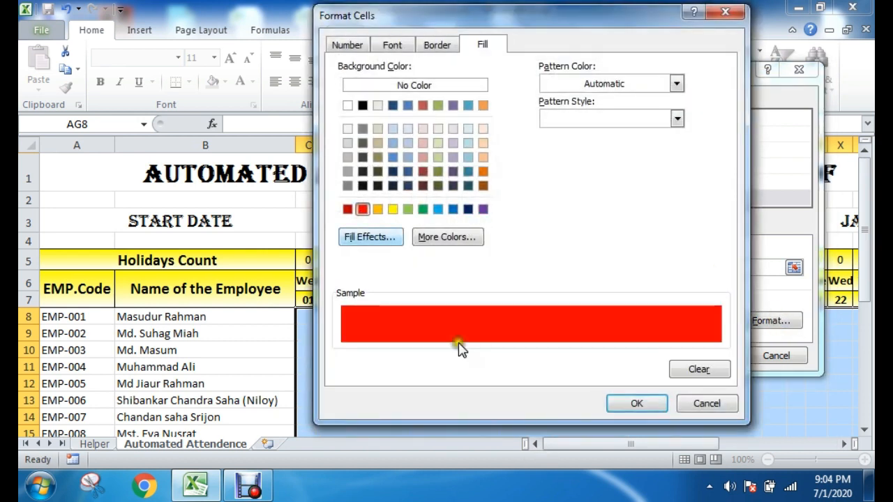
pyautogui.click(640, 404)
pyautogui.click(706, 357)
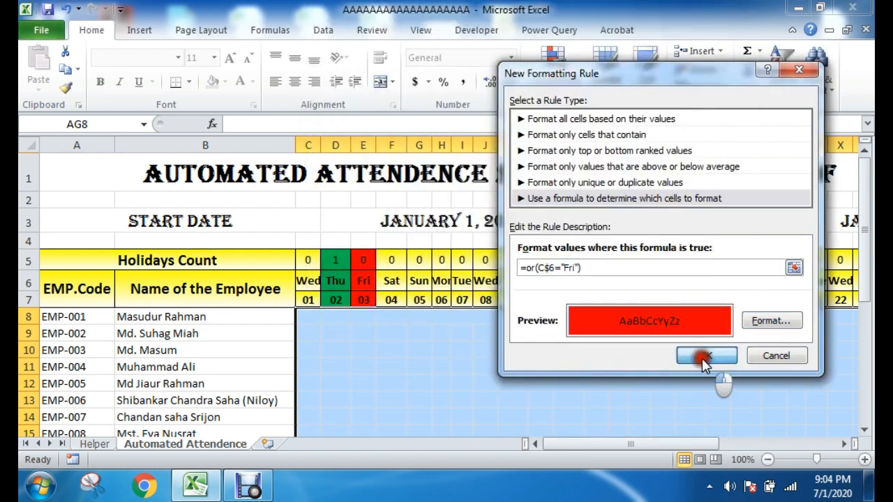
pyautogui.moveTo(381, 124); pyautogui.dragTo(467, 152)
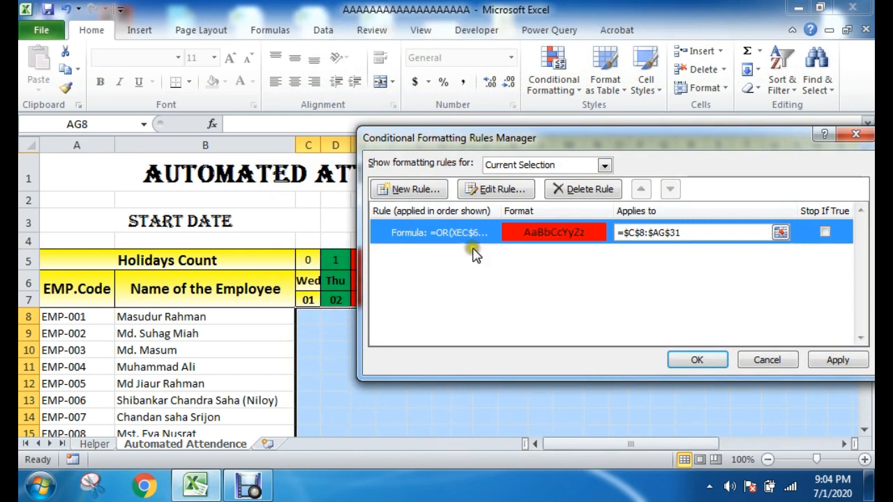
# Step: Add a second formula-based conditional formatting rule for C8:AG31 with the condition =COUNTIF(holidays,C$7)
pyautogui.click(405, 192)
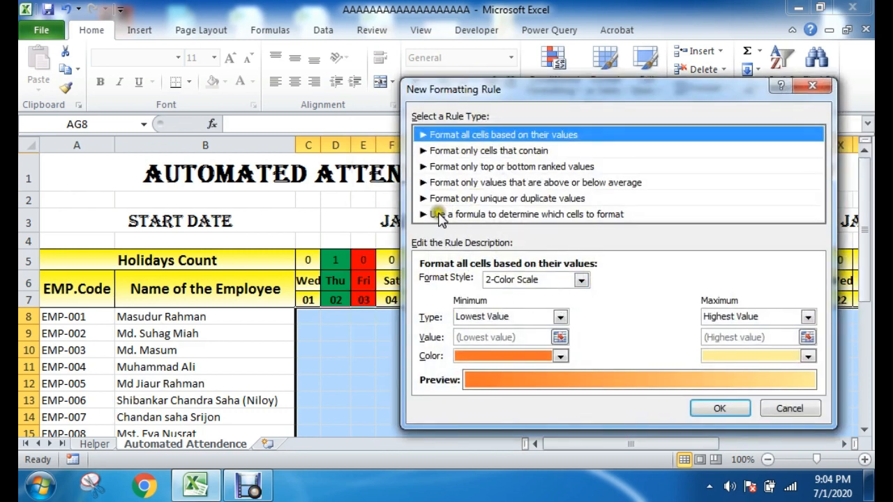
pyautogui.click(523, 215)
pyautogui.click(455, 285)
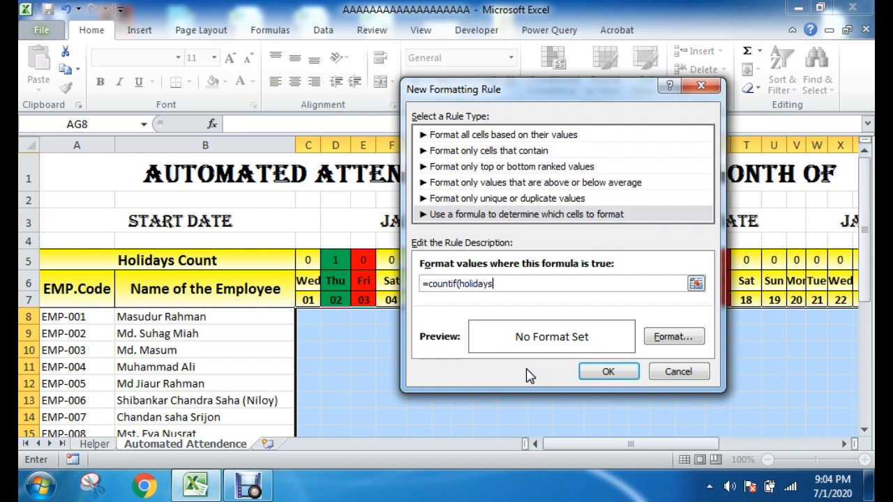
pyautogui.click(505, 376)
pyautogui.moveTo(500, 282); pyautogui.dragTo(458, 283)
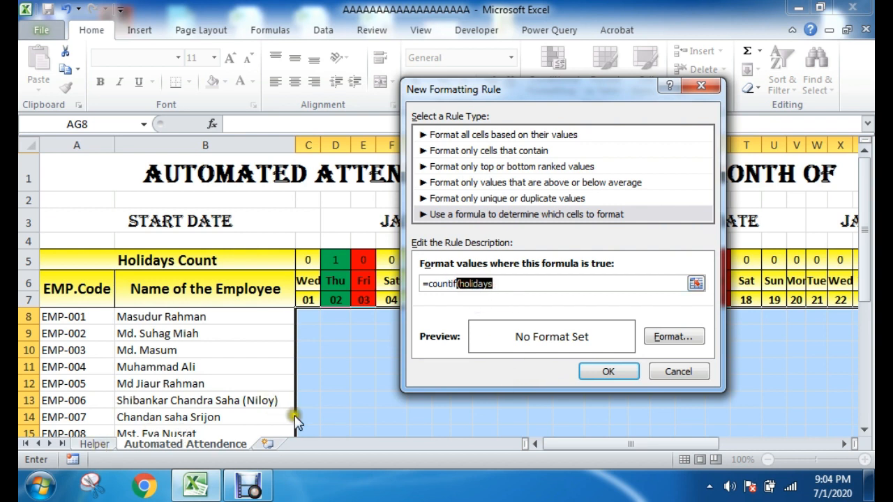
pyautogui.click(512, 280)
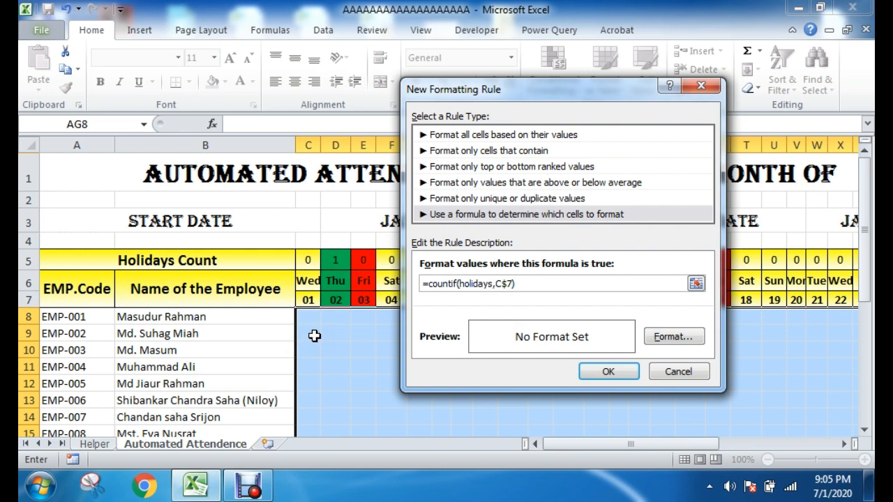
# Step: Give the holidays rule for the attendance cells a green fill and apply the rules to the sheet
pyautogui.click(671, 338)
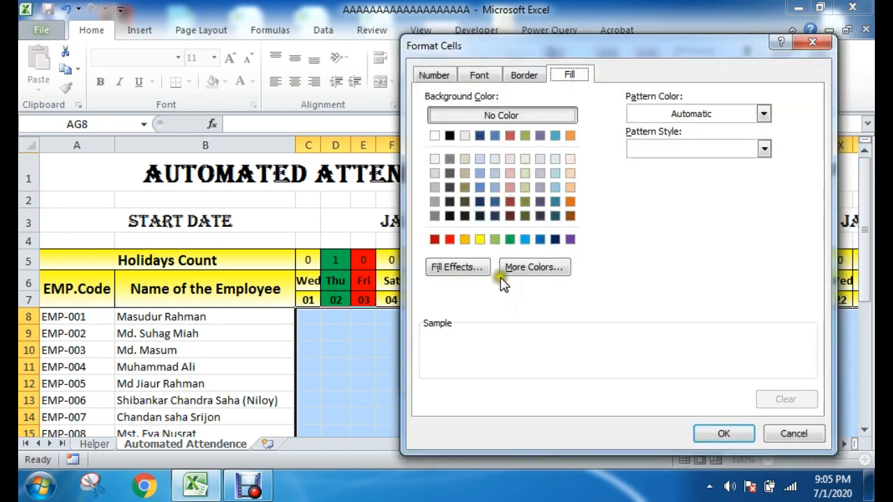
pyautogui.click(510, 239)
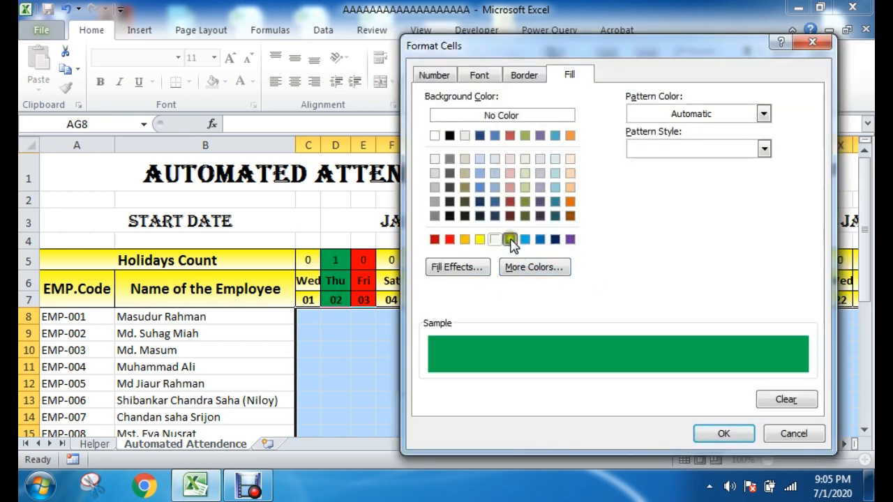
pyautogui.click(524, 75)
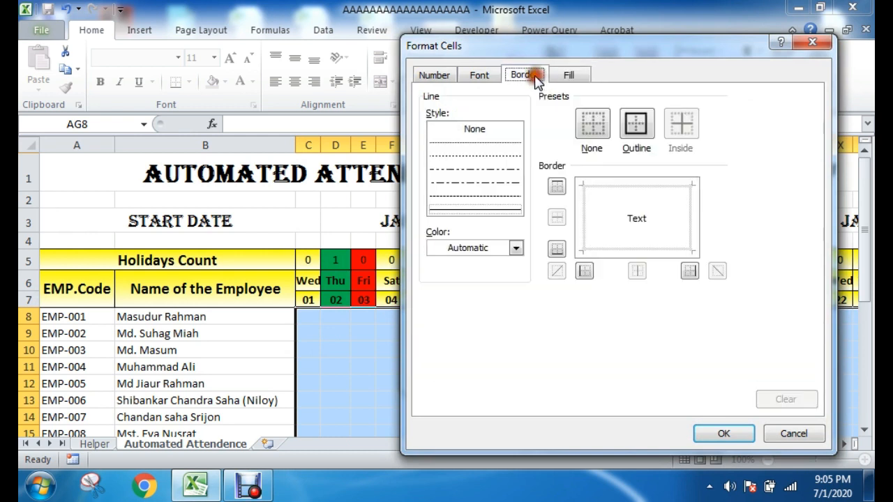
pyautogui.click(478, 75)
pyautogui.click(568, 74)
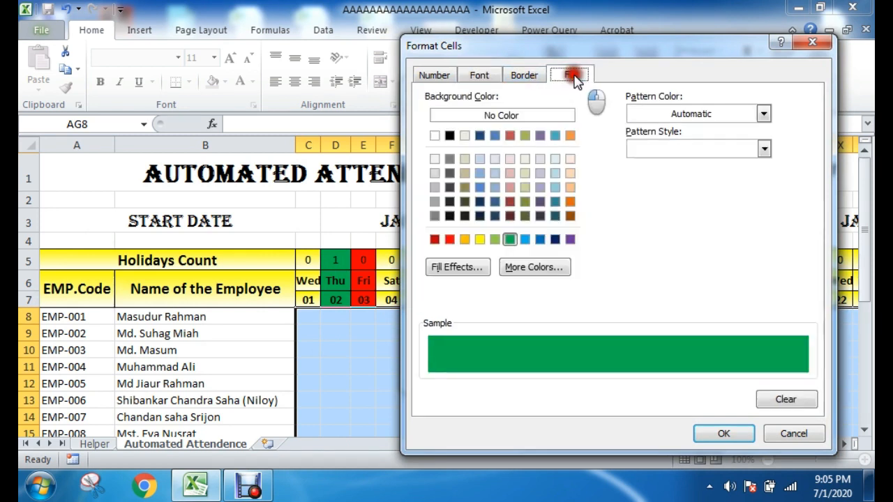
pyautogui.click(510, 239)
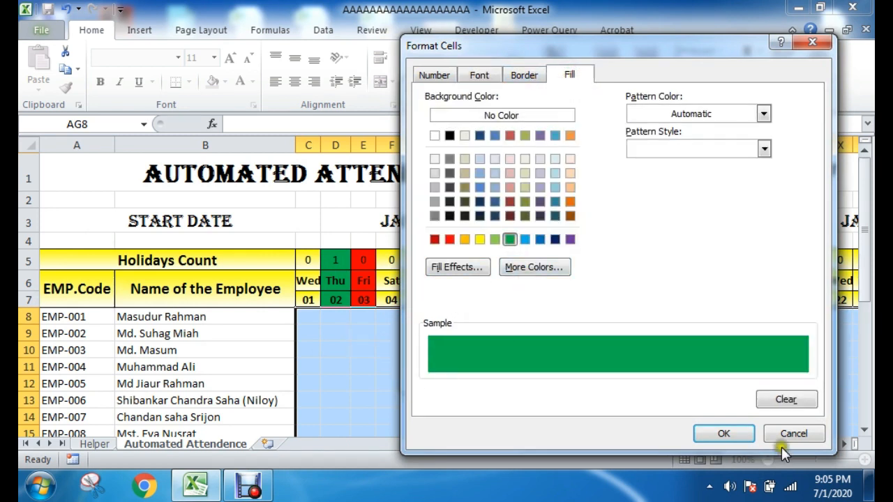
pyautogui.click(725, 432)
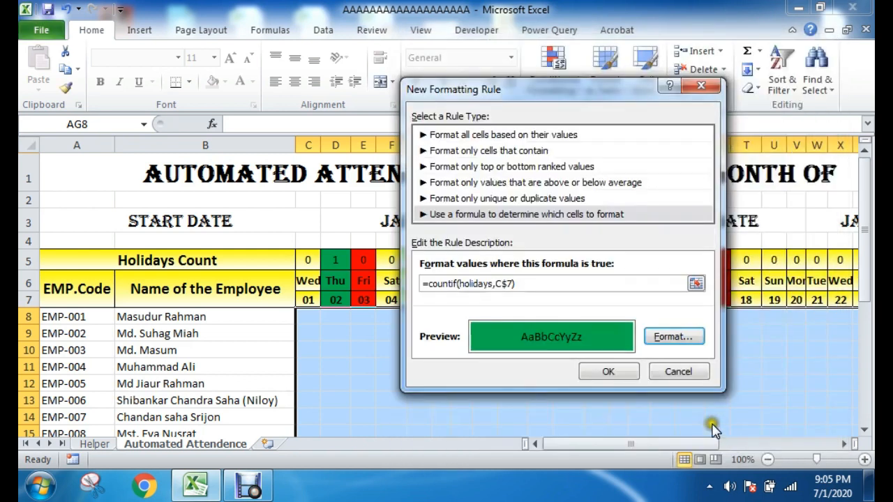
pyautogui.click(616, 372)
pyautogui.click(697, 360)
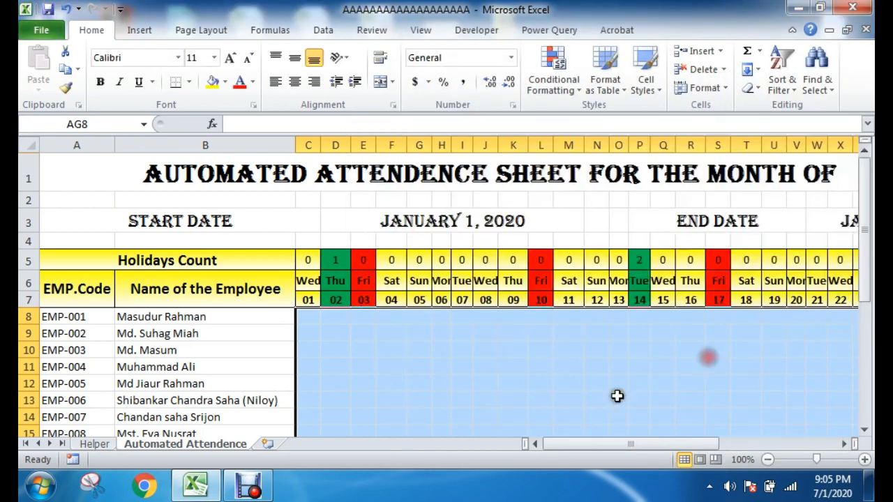
# Step: Check the January attendance cells under the holiday and Friday columns for highlighting
pyautogui.click(514, 380)
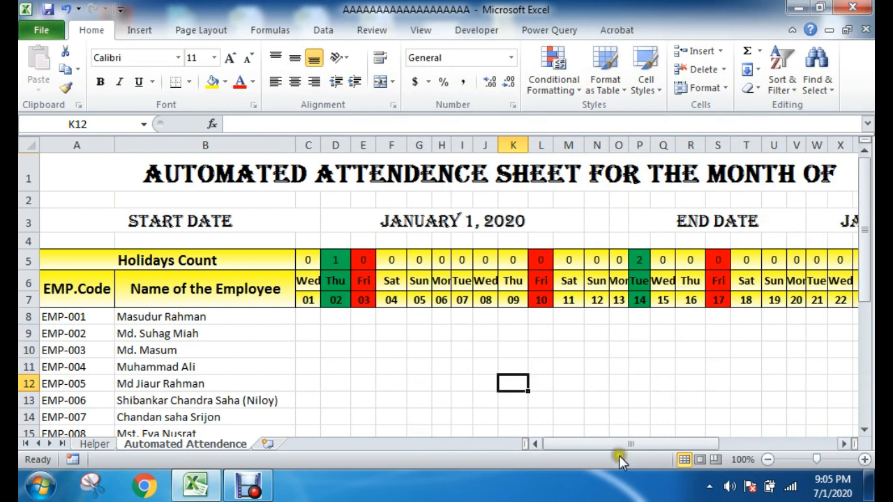
pyautogui.click(335, 333)
pyautogui.moveTo(307, 315); pyautogui.dragTo(309, 406)
pyautogui.click(514, 383)
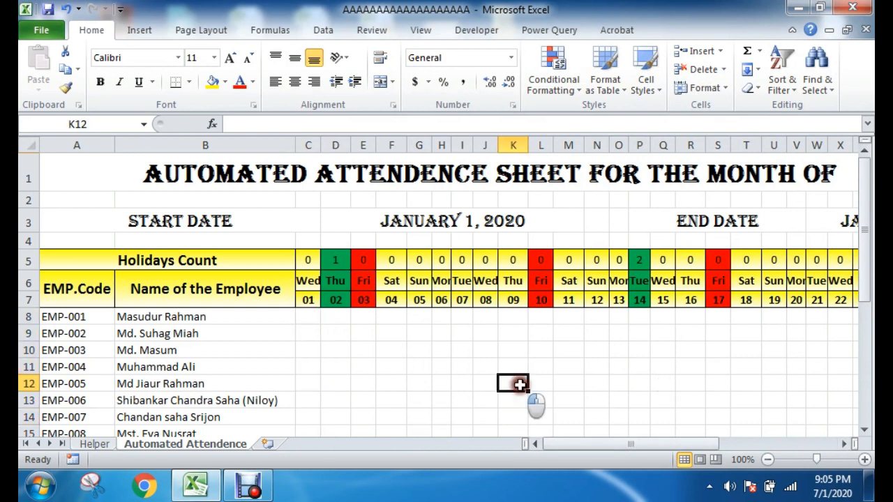
pyautogui.click(307, 316)
pyautogui.click(401, 335)
pyautogui.scroll(-1, 424, 354)
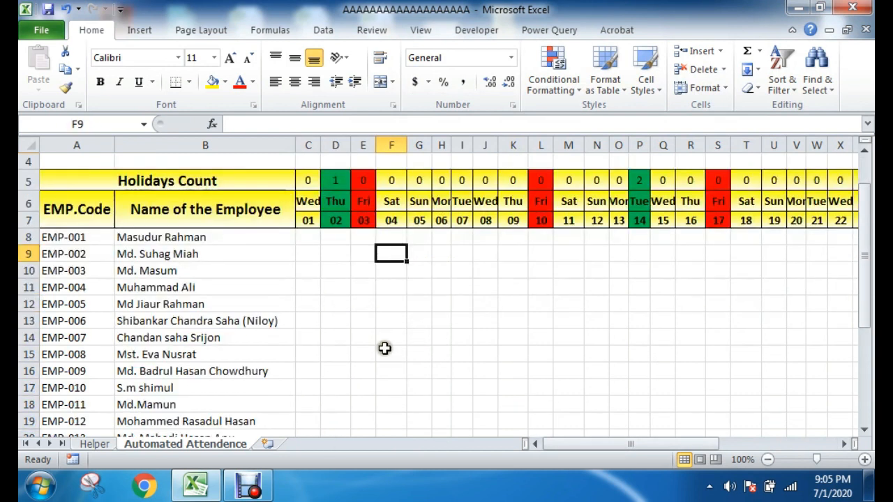
pyautogui.moveTo(308, 237); pyautogui.dragTo(604, 350)
pyautogui.click(568, 355)
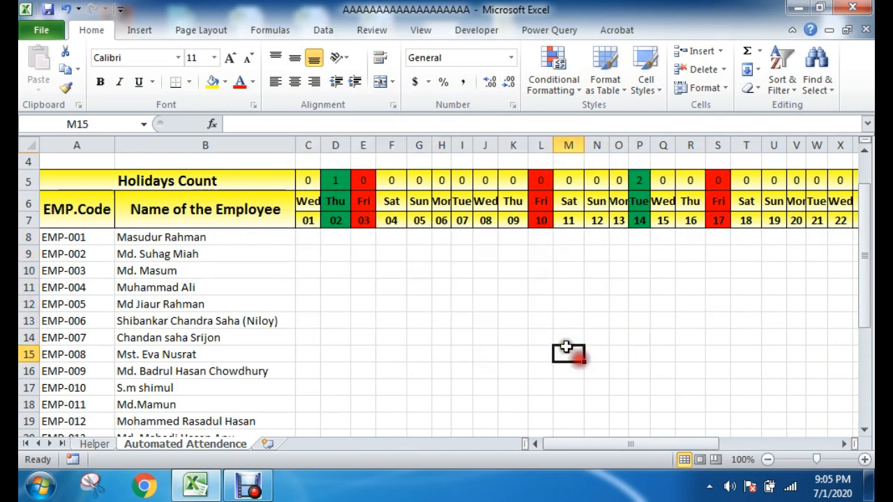
pyautogui.moveTo(334, 237); pyautogui.dragTo(335, 383)
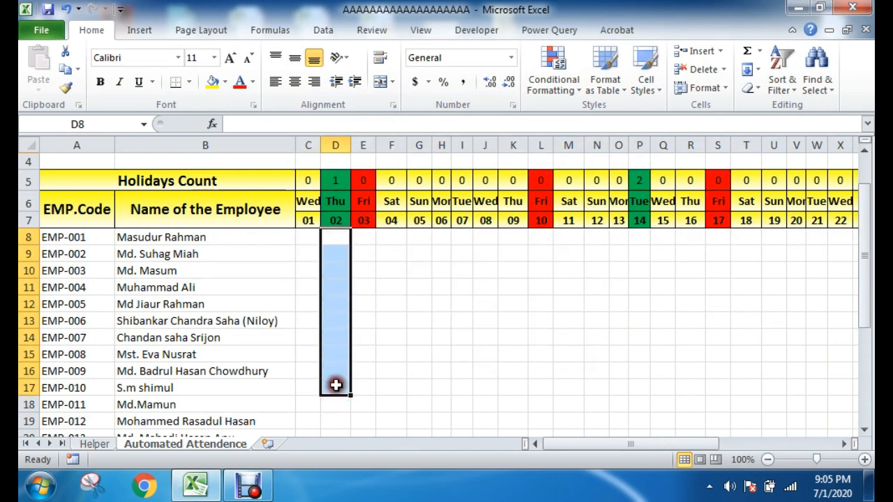
pyautogui.moveTo(367, 234); pyautogui.dragTo(354, 419)
pyautogui.click(659, 320)
# Step: Set the attendance sheet's month in cell AB1 to February
pyautogui.scroll(1, 732, 321)
pyautogui.moveTo(677, 444); pyautogui.dragTo(697, 444)
pyautogui.click(704, 178)
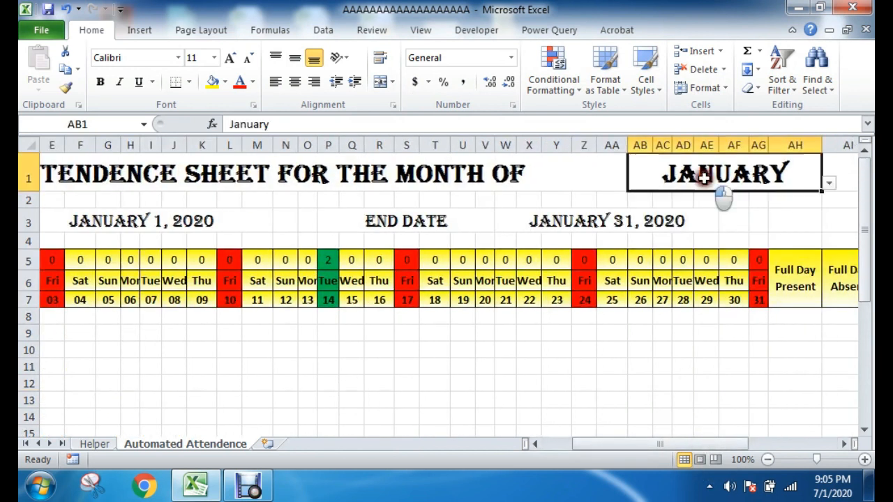
pyautogui.click(828, 183)
pyautogui.click(704, 207)
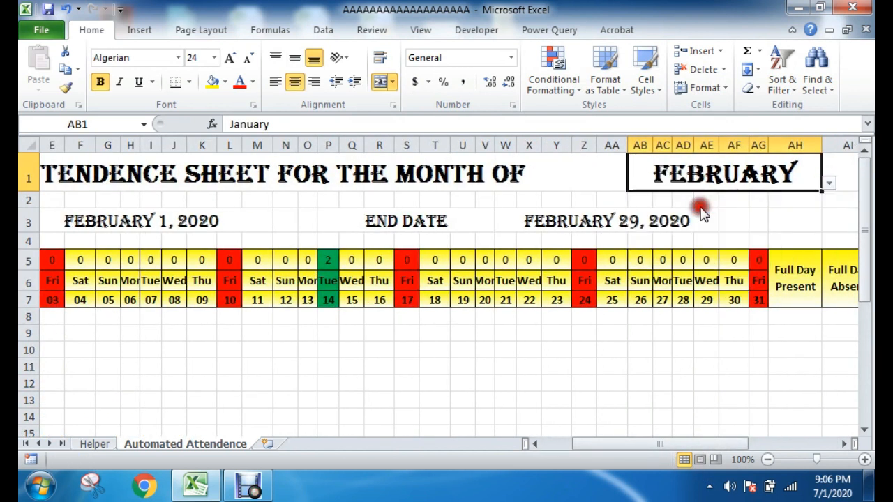
# Step: Compare February's day headers with the attendance cells below them for holiday and Friday highlighting
pyautogui.click(641, 367)
pyautogui.scroll(-1, 729, 385)
pyautogui.moveTo(714, 452); pyautogui.dragTo(685, 446)
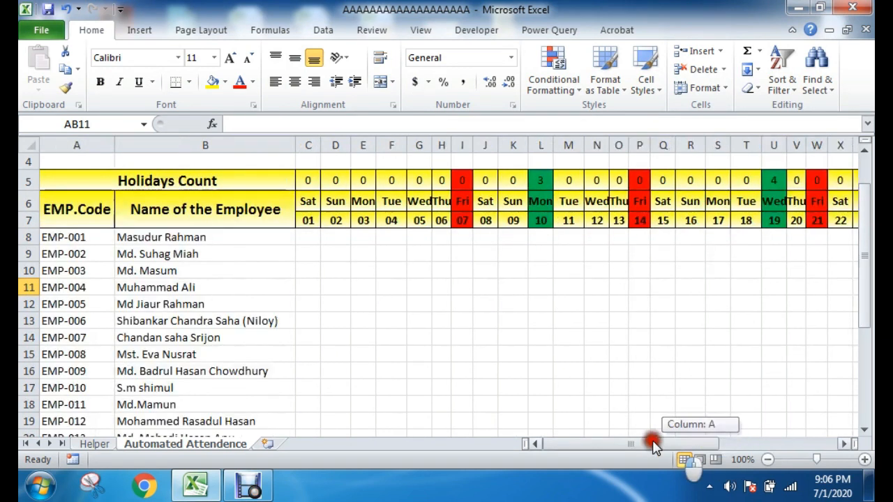
pyautogui.scroll(1, 318, 245)
pyautogui.click(309, 261)
pyautogui.moveTo(309, 262); pyautogui.dragTo(816, 303)
pyautogui.click(595, 353)
pyautogui.moveTo(308, 317); pyautogui.dragTo(311, 383)
pyautogui.click(423, 371)
pyautogui.click(486, 368)
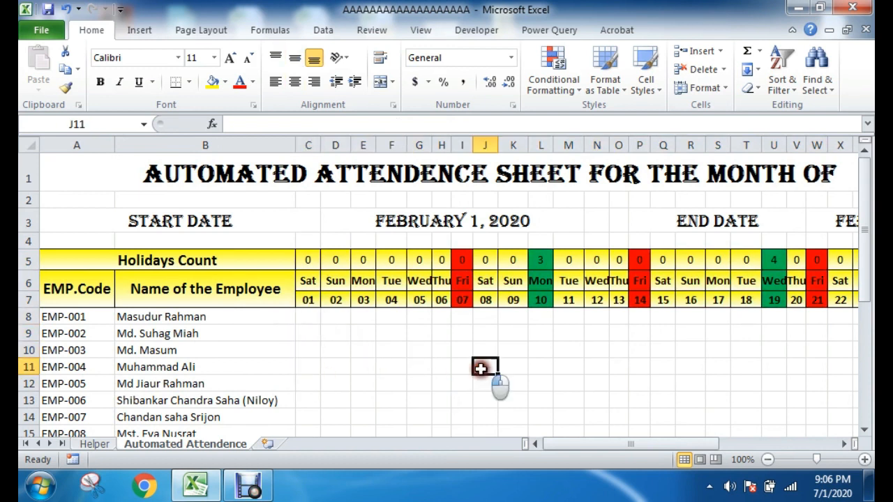
# Step: Select the attendance cells C8:AG31 again and open the list of their conditional formatting rules
pyautogui.moveTo(317, 320); pyautogui.dragTo(830, 406)
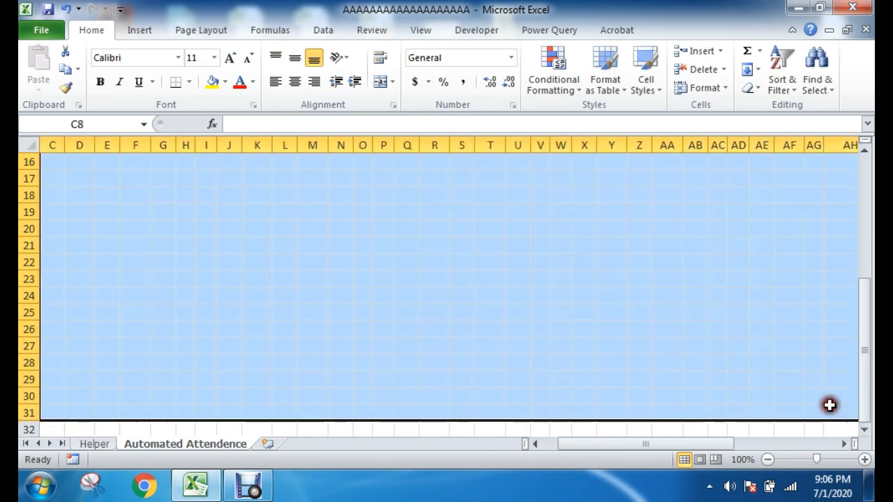
pyautogui.scroll(5, 829, 404)
pyautogui.click(832, 368)
pyautogui.moveTo(810, 314); pyautogui.dragTo(305, 290)
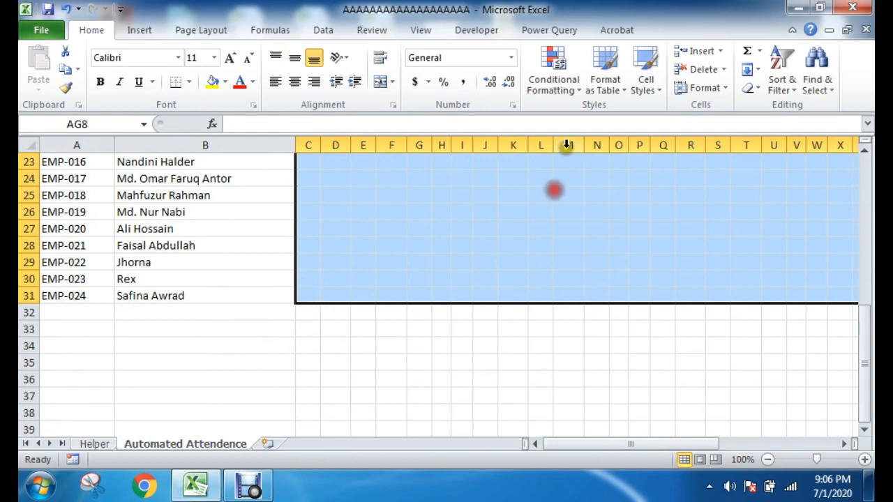
pyautogui.click(553, 73)
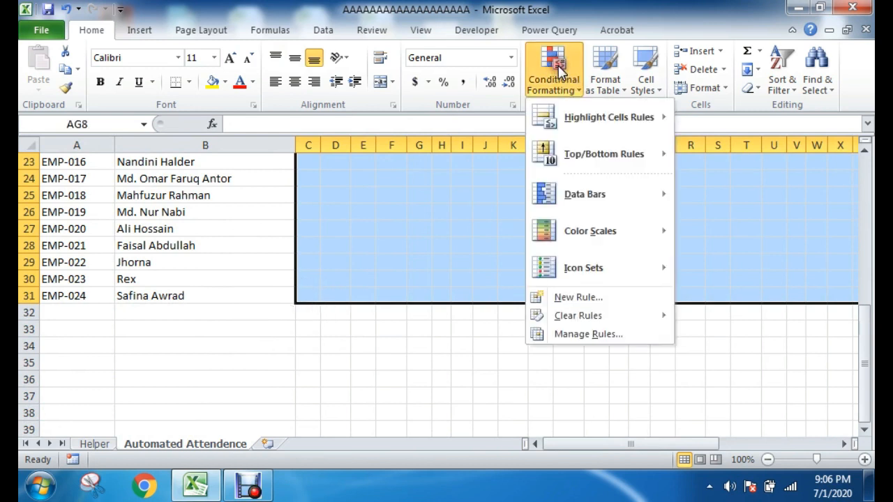
pyautogui.click(587, 337)
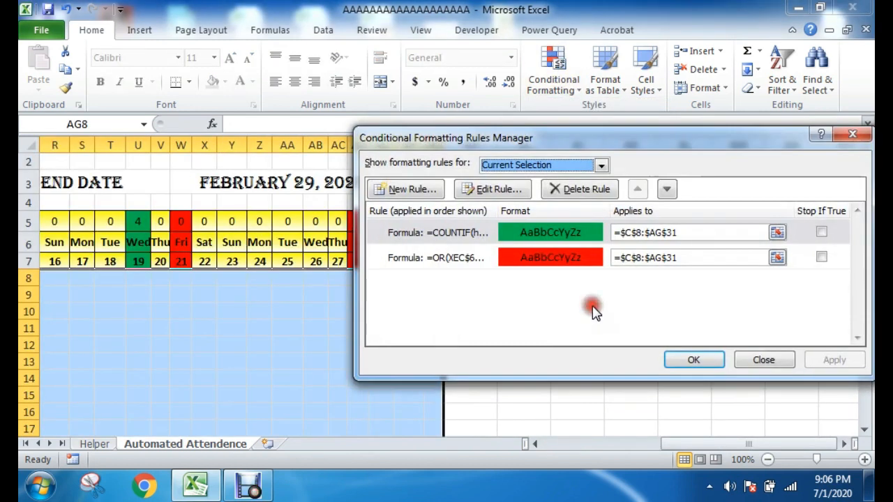
# Step: Correct the green holidays rule's formula to =COUNTIF(holidays,C$7)
pyautogui.doubleClick(542, 234)
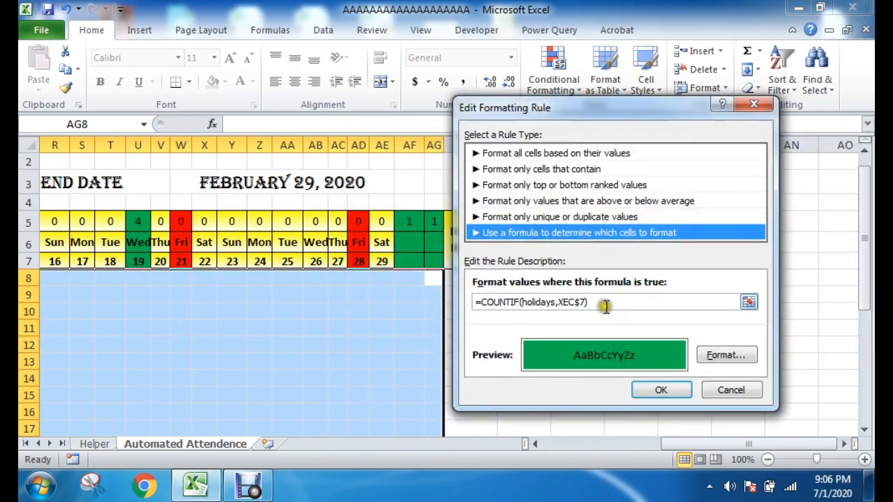
pyautogui.moveTo(583, 111); pyautogui.dragTo(598, 108)
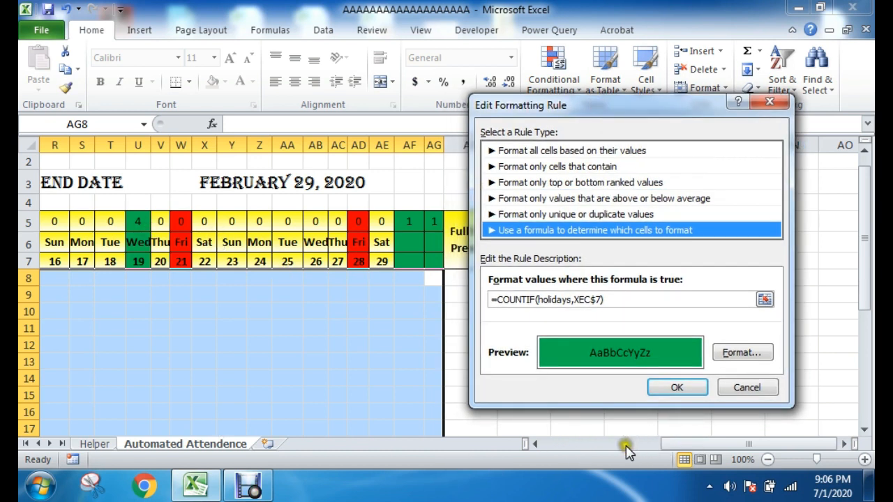
pyautogui.click(586, 298)
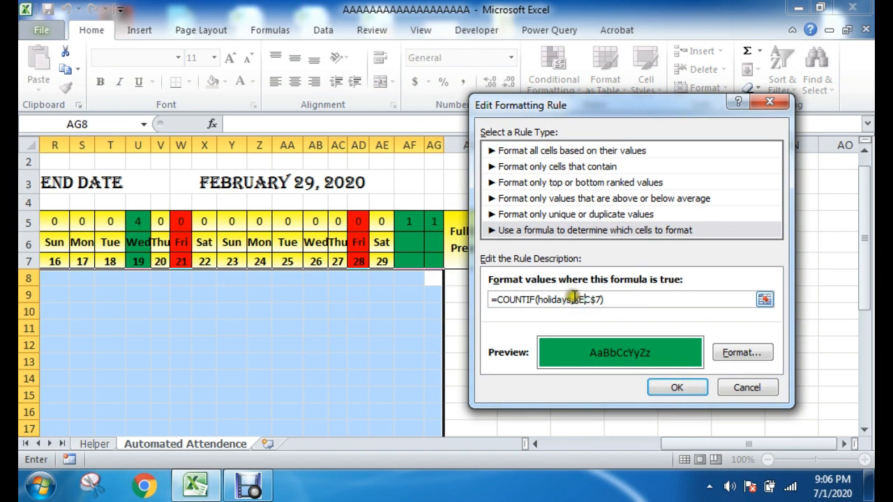
pyautogui.moveTo(575, 299); pyautogui.dragTo(585, 299)
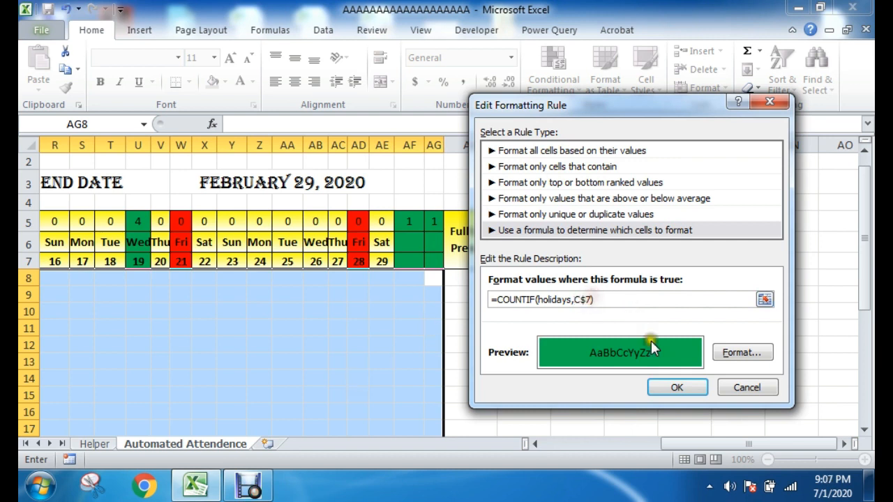
pyautogui.click(680, 387)
# Step: Correct the red Friday rule's formula to =OR(C$6="Fri") and apply both rules to the attendance cells
pyautogui.doubleClick(604, 263)
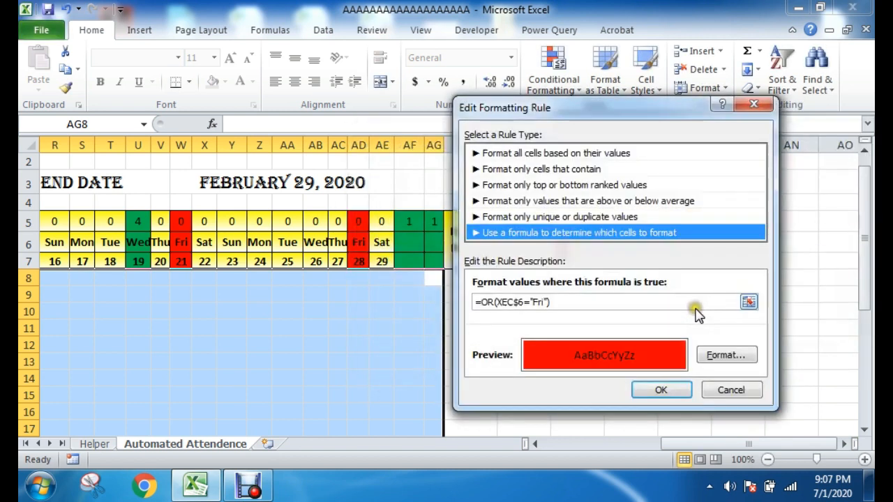
pyautogui.click(506, 302)
pyautogui.moveTo(504, 302)
pyautogui.mouseDown()
pyautogui.moveTo(522, 302)
pyautogui.moveTo(499, 302)
pyautogui.mouseUp()
pyautogui.click(523, 302)
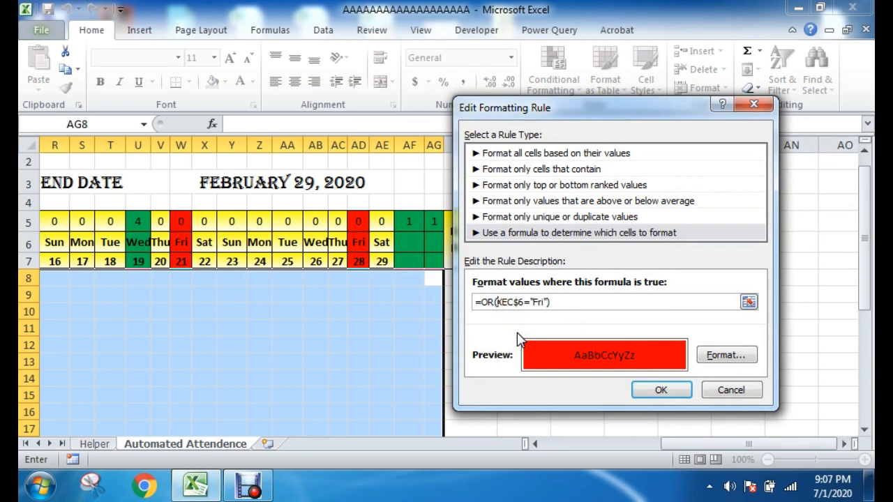
pyautogui.click(662, 391)
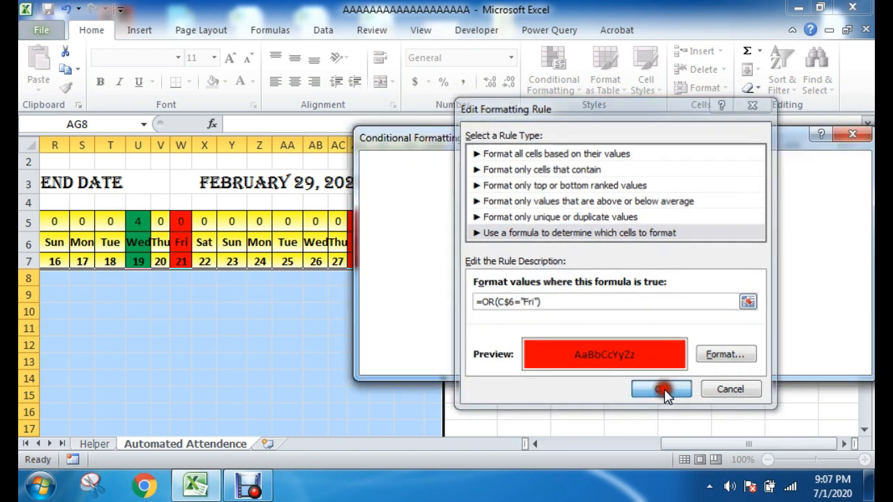
pyautogui.click(690, 358)
pyautogui.click(502, 361)
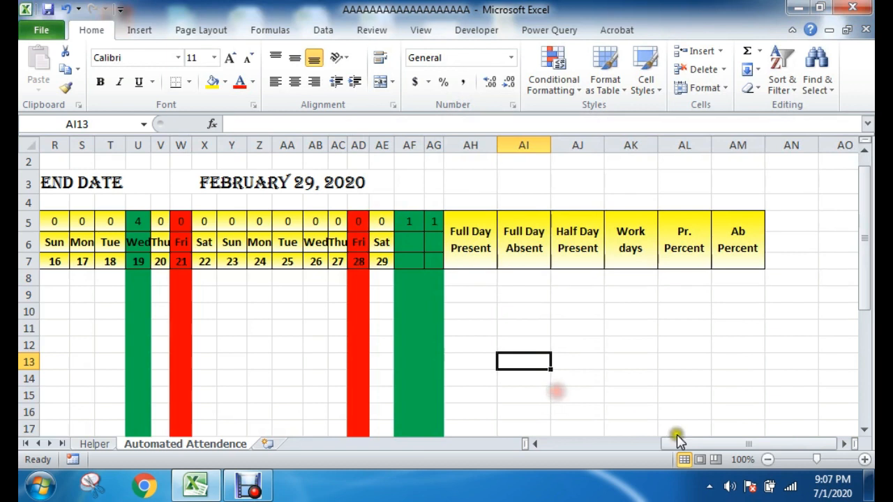
pyautogui.moveTo(666, 443); pyautogui.dragTo(562, 450)
pyautogui.click(473, 353)
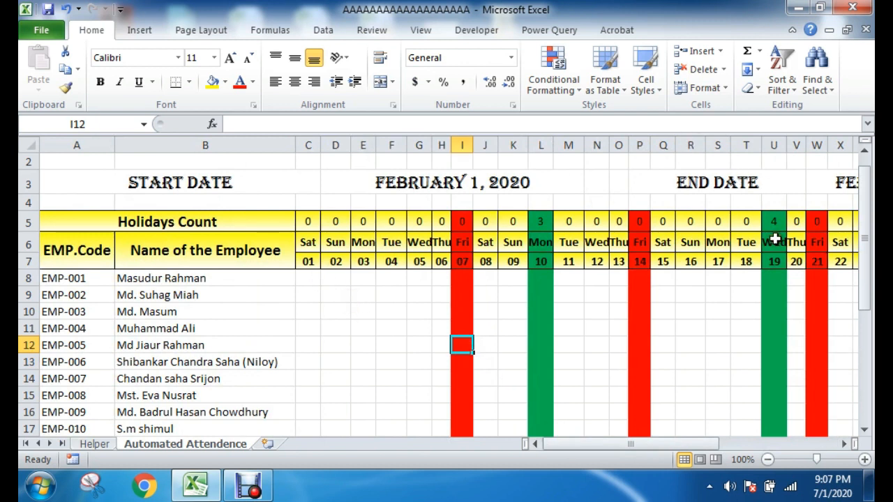
# Step: Set the sheet's month to January and check the holiday and Friday highlighting down to the last employee row
pyautogui.scroll(1, 761, 245)
pyautogui.moveTo(674, 444); pyautogui.dragTo(694, 444)
pyautogui.click(737, 175)
pyautogui.click(855, 183)
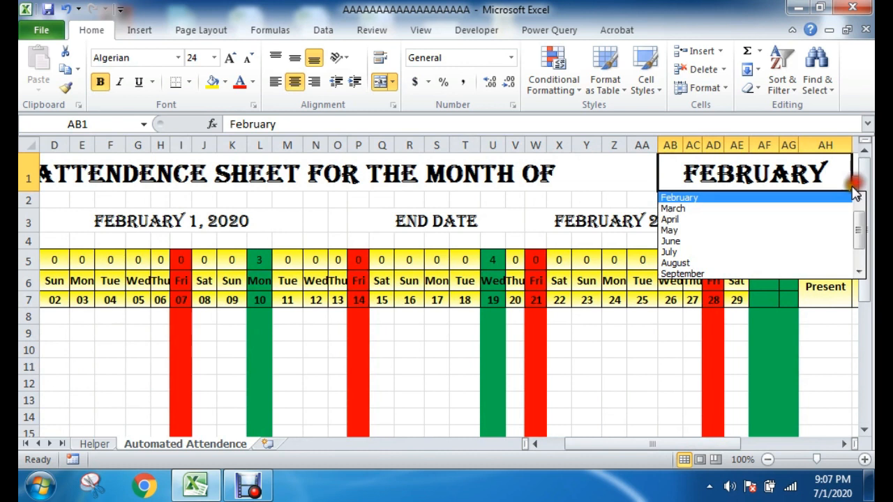
pyautogui.moveTo(859, 231); pyautogui.dragTo(850, 205)
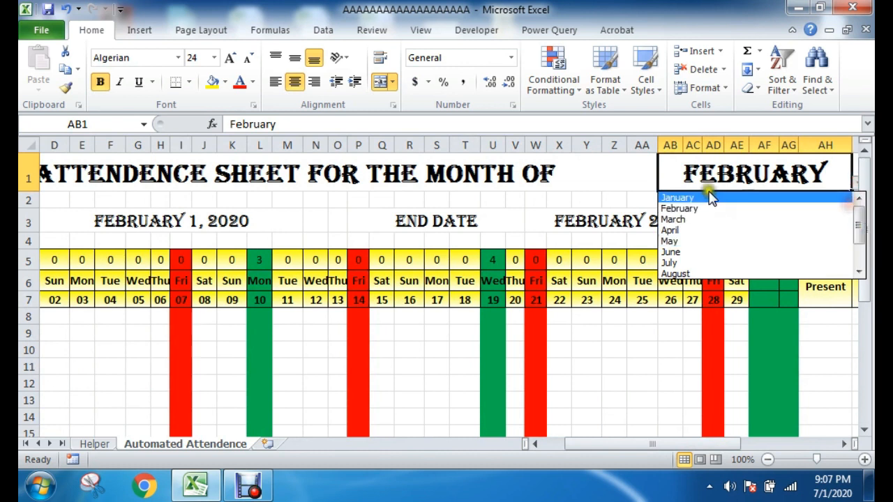
pyautogui.click(707, 207)
pyautogui.click(854, 181)
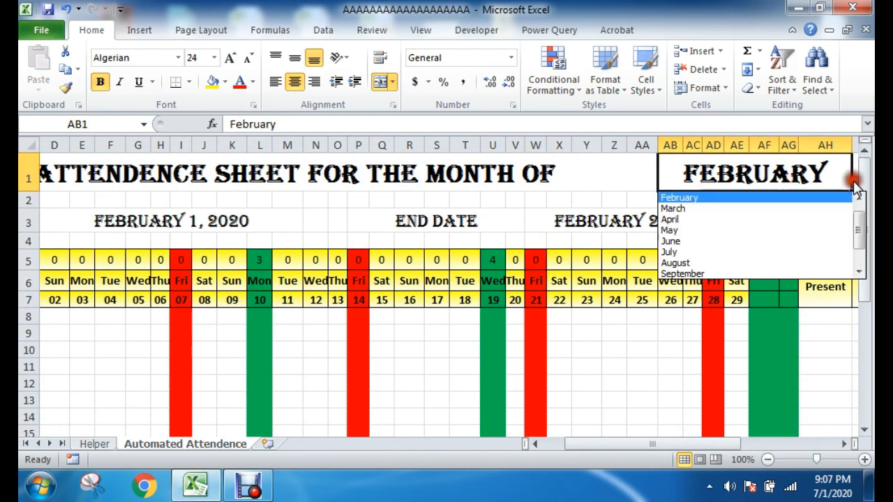
pyautogui.moveTo(859, 235); pyautogui.dragTo(857, 209)
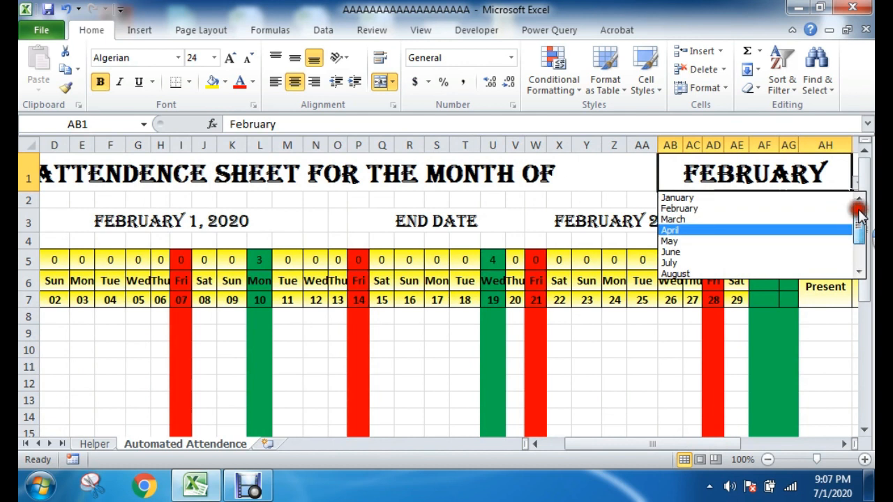
pyautogui.click(733, 198)
pyautogui.moveTo(675, 441); pyautogui.dragTo(602, 446)
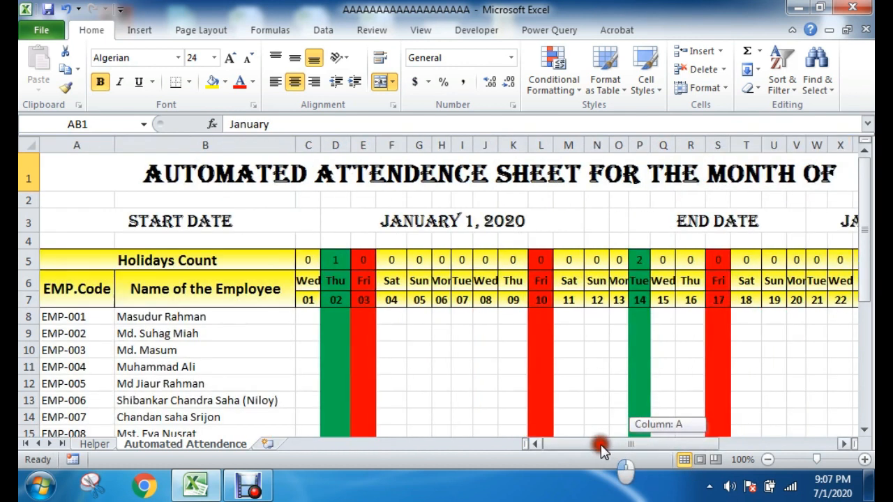
pyautogui.scroll(-6, 446, 371)
pyautogui.click(362, 395)
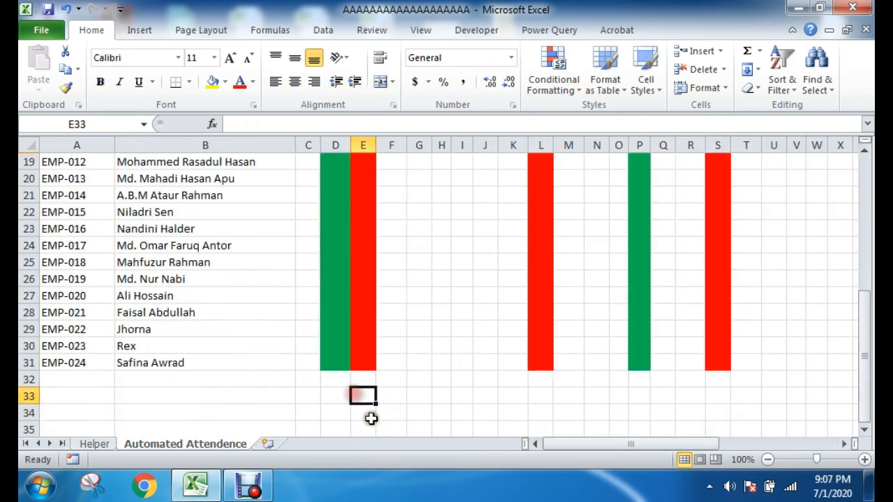
# Step: Apply all borders to the employee, attendance and summary cells A8:AM31
pyautogui.scroll(6, 369, 416)
pyautogui.moveTo(68, 316); pyautogui.dragTo(583, 408)
pyautogui.scroll(5, 701, 382)
pyautogui.scroll(-4, 642, 365)
pyautogui.scroll(4, 638, 369)
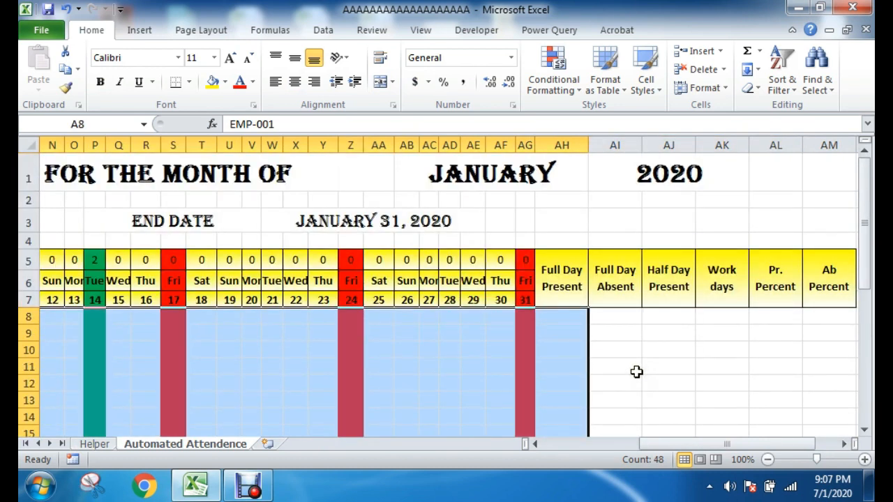
pyautogui.hotkey('shift', 'Right')
pyautogui.hotkey('shift', 'Right')
pyautogui.hotkey('shift', 'Right')
pyautogui.hotkey('shift', 'Right')
pyautogui.hotkey('shift', 'Right')
pyautogui.hotkey('shift', 'Right')
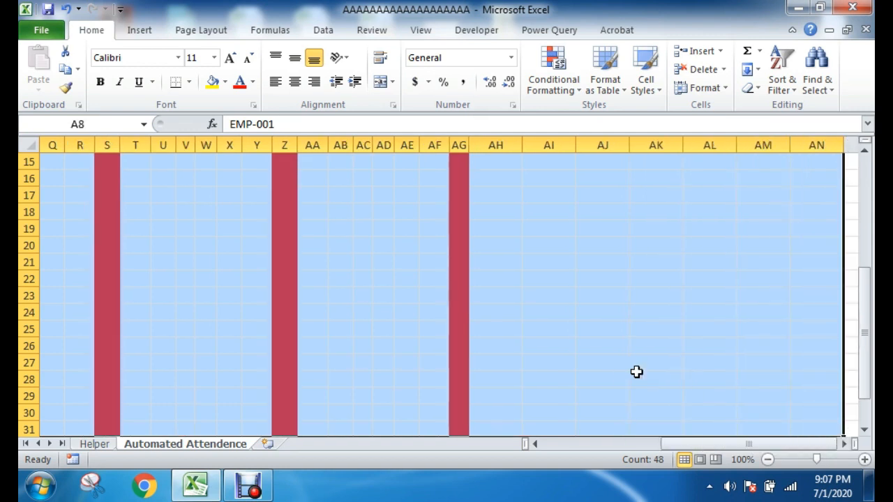
pyautogui.scroll(4, 636, 372)
pyautogui.hotkey('shift', 'Left')
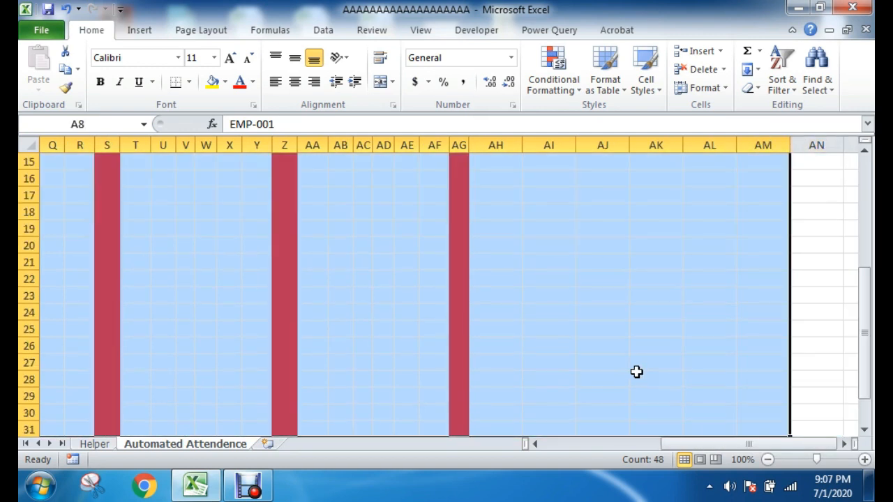
pyautogui.scroll(5, 636, 372)
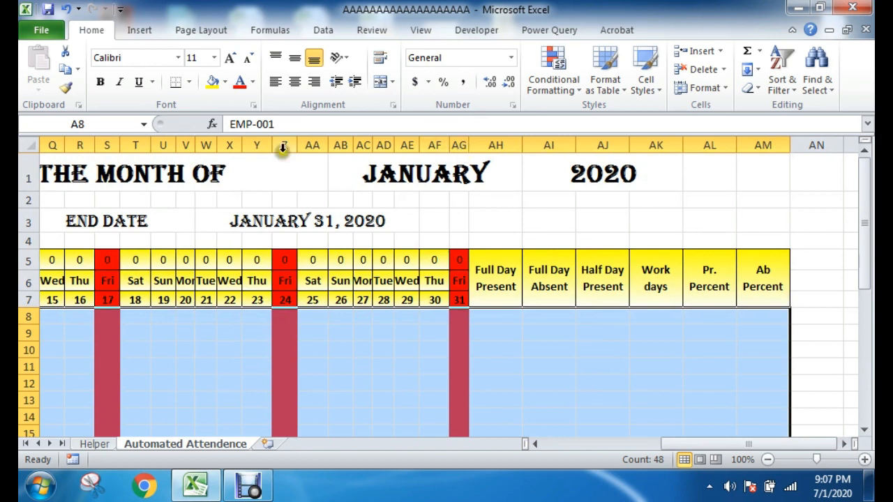
pyautogui.click(188, 81)
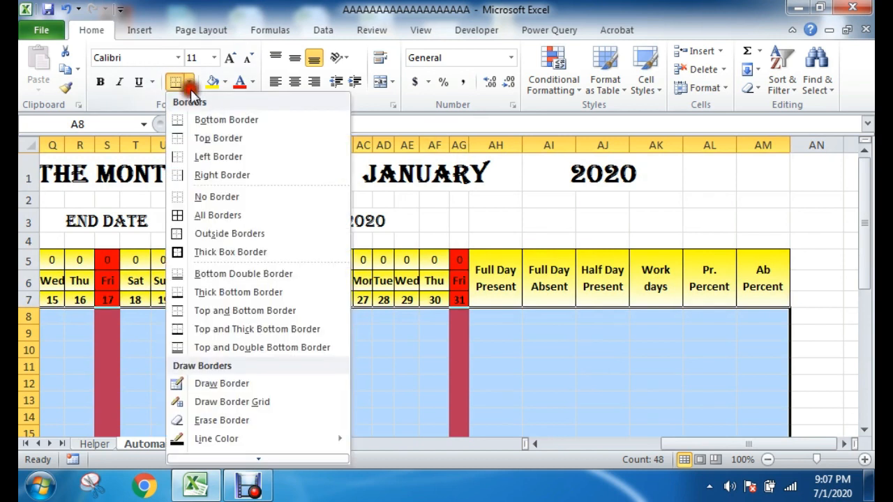
pyautogui.click(206, 223)
# Step: Inspect the new borders across the attendance days, summary columns and last employee rows
pyautogui.click(568, 367)
pyautogui.click(662, 383)
pyautogui.scroll(-1, 455, 372)
pyautogui.scroll(1, 406, 349)
pyautogui.moveTo(566, 444); pyautogui.dragTo(687, 442)
pyautogui.moveTo(657, 315); pyautogui.dragTo(716, 399)
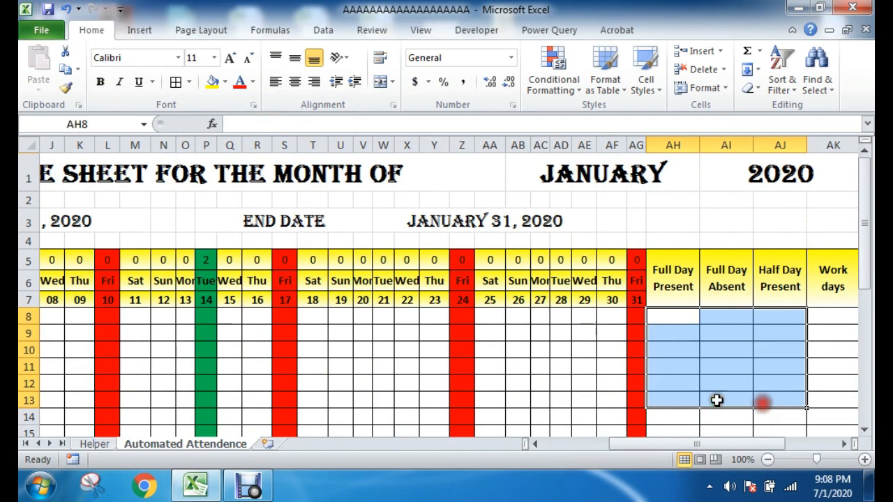
pyautogui.scroll(-6, 492, 402)
pyautogui.click(462, 410)
pyautogui.scroll(6, 639, 428)
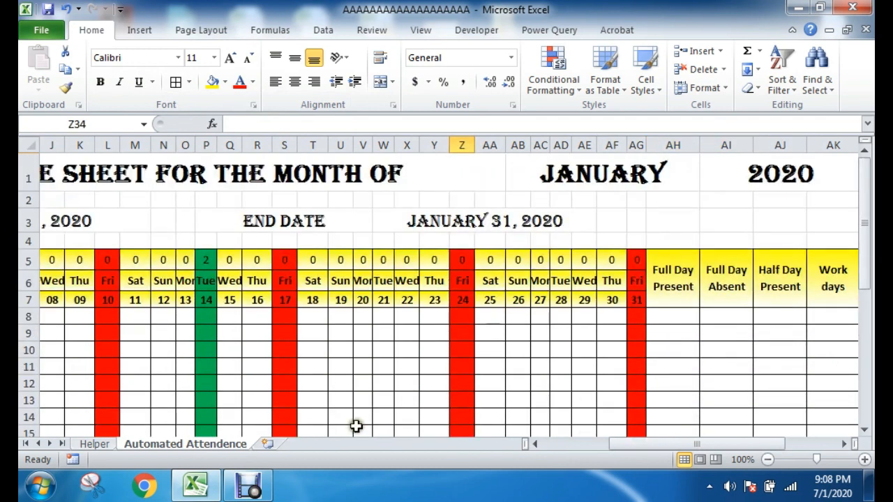
pyautogui.moveTo(659, 446); pyautogui.dragTo(539, 446)
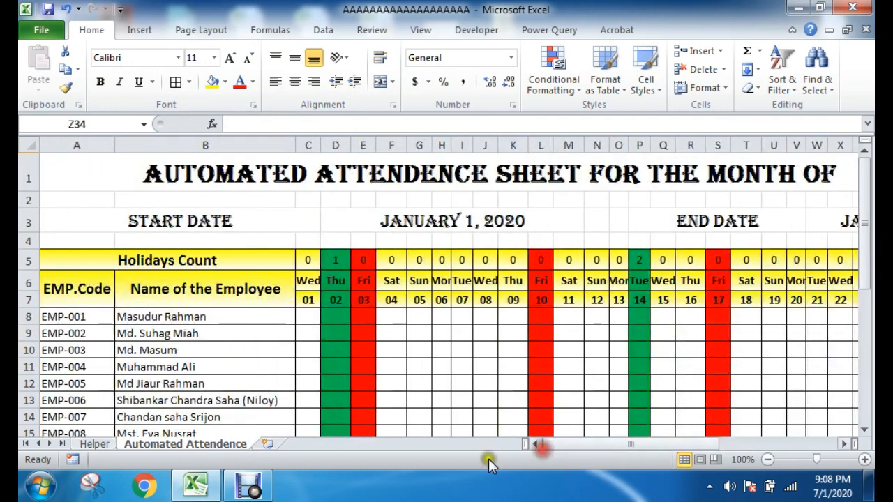
pyautogui.click(278, 485)
pyautogui.click(318, 421)
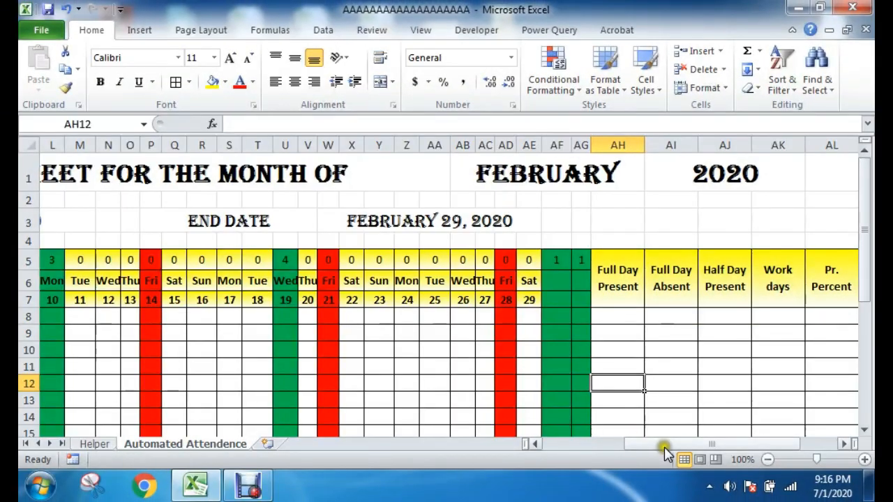
# Step: Review the summary columns from Full Day Present through Ab Percent and the blank cells beneath their headers
pyautogui.click(711, 360)
pyautogui.moveTo(617, 275); pyautogui.dragTo(615, 361)
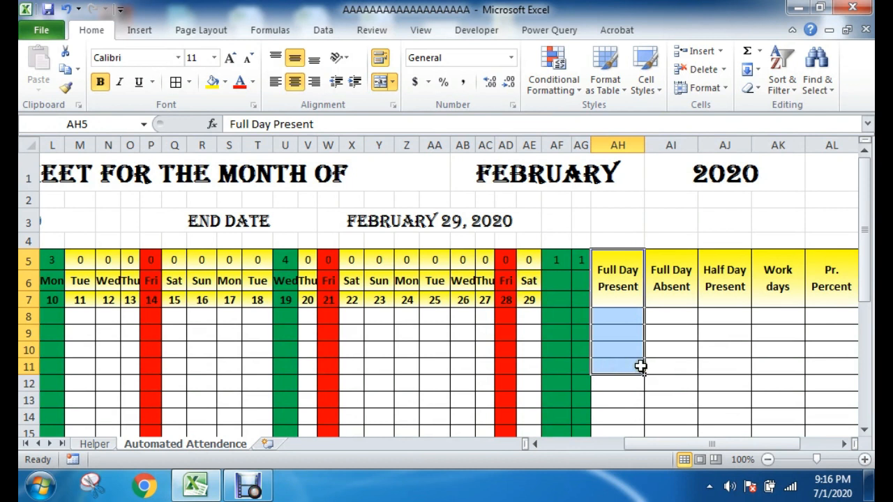
pyautogui.click(627, 315)
pyautogui.moveTo(670, 279); pyautogui.dragTo(670, 341)
pyautogui.moveTo(728, 269); pyautogui.dragTo(731, 345)
pyautogui.moveTo(774, 269); pyautogui.dragTo(780, 349)
pyautogui.moveTo(820, 279); pyautogui.dragTo(816, 343)
pyautogui.moveTo(753, 440); pyautogui.dragTo(783, 442)
pyautogui.click(806, 283)
pyautogui.moveTo(805, 282); pyautogui.dragTo(797, 369)
pyautogui.click(643, 333)
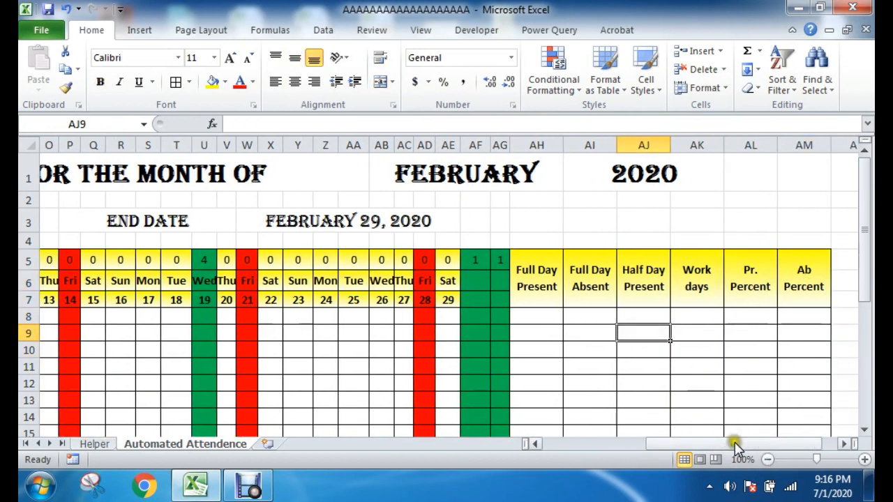
# Step: Enter =COUNTIF(C8:AG8,"P") in AH8 to count the first employee's full days present
pyautogui.moveTo(732, 445); pyautogui.dragTo(675, 450)
pyautogui.click(674, 314)
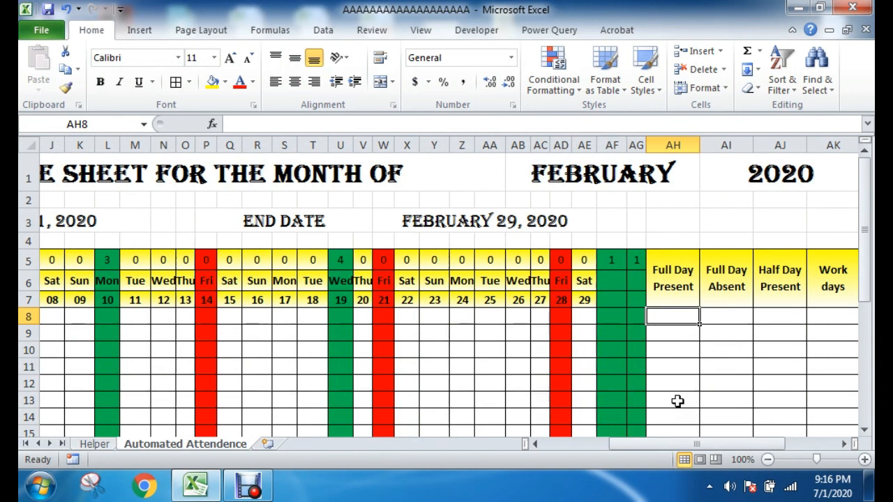
pyautogui.write('=coun')
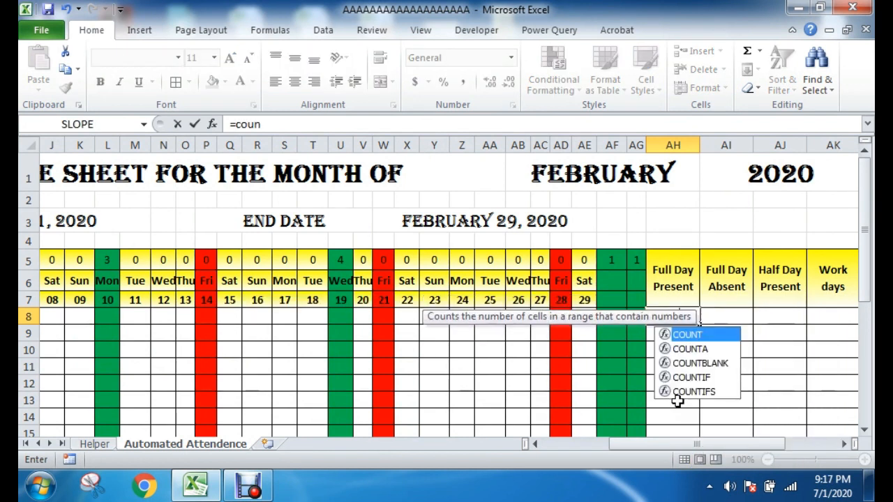
pyautogui.write('tif')
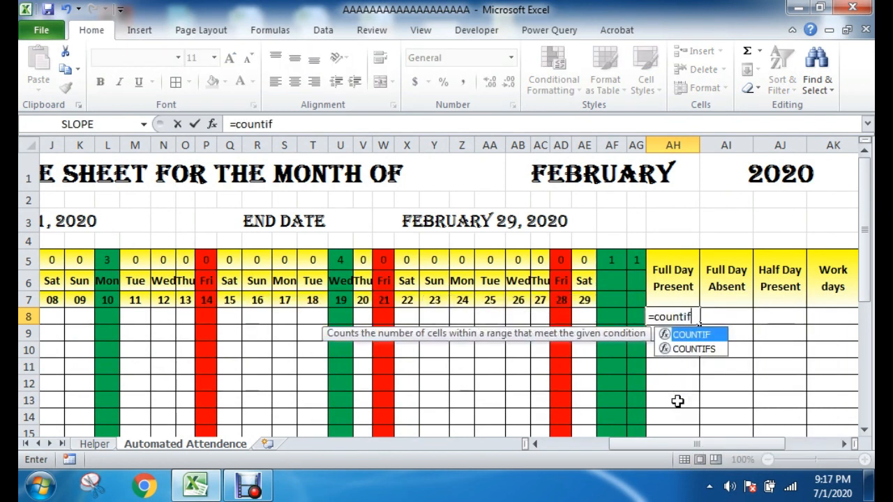
pyautogui.doubleClick(687, 337)
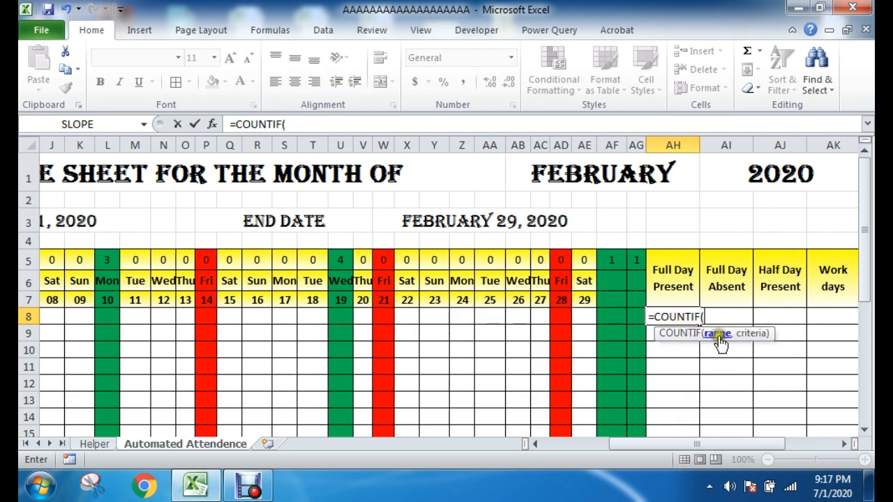
pyautogui.moveTo(654, 445); pyautogui.dragTo(578, 446)
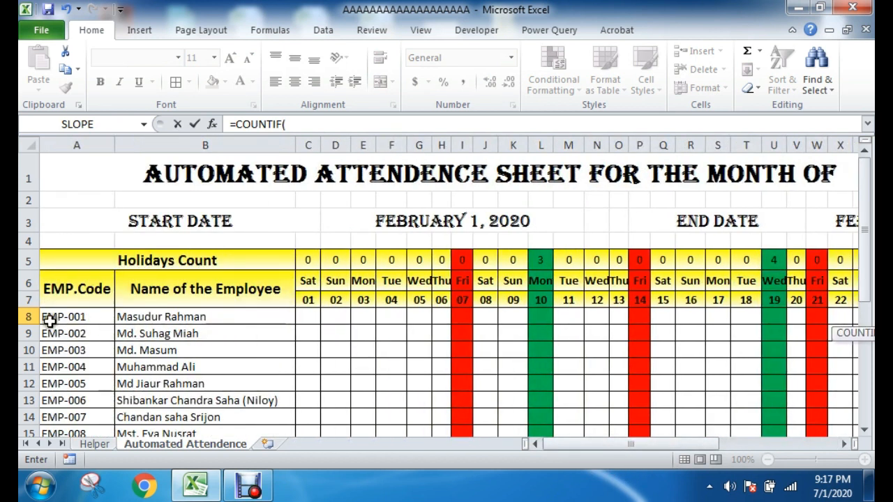
pyautogui.moveTo(303, 315); pyautogui.dragTo(784, 313)
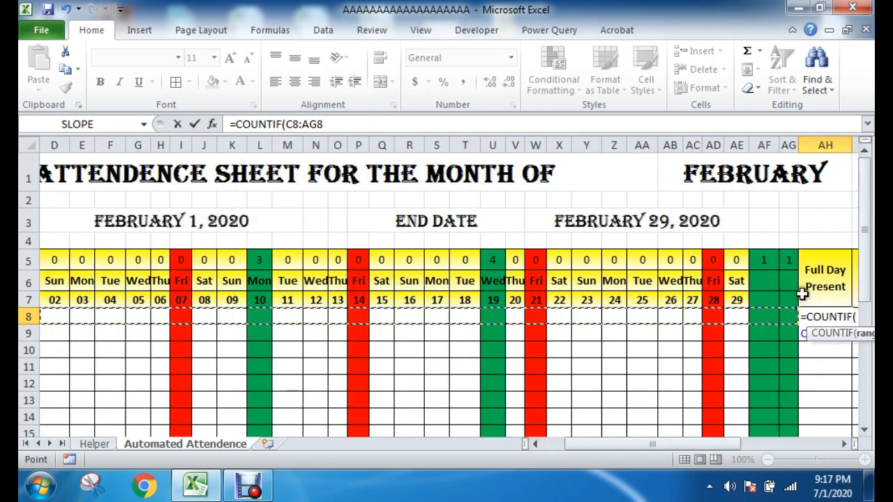
pyautogui.moveTo(706, 443); pyautogui.dragTo(736, 442)
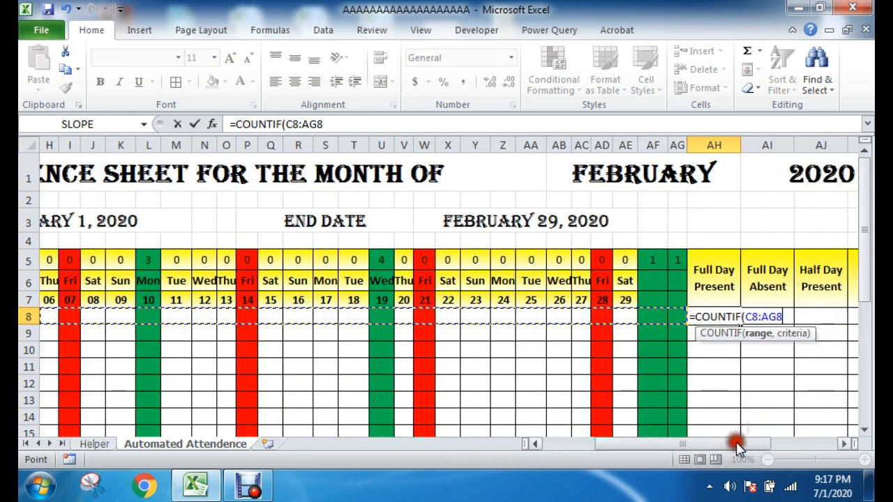
pyautogui.write(',"P')
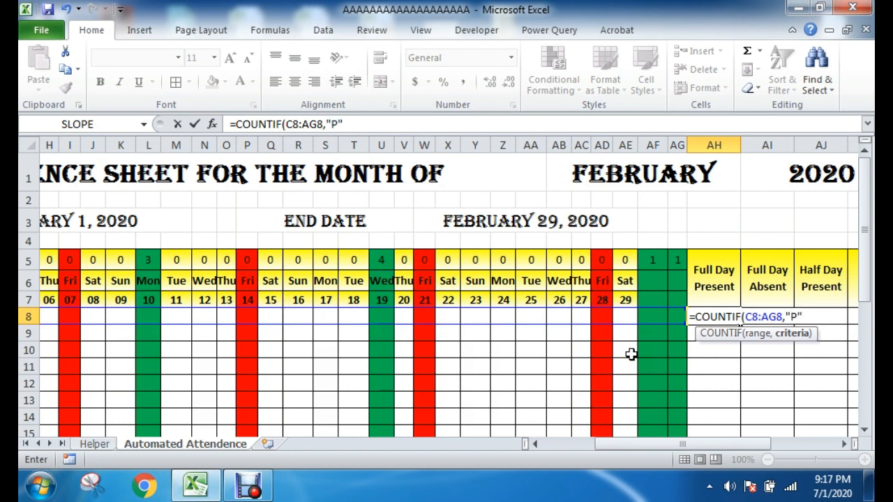
pyautogui.write(')')
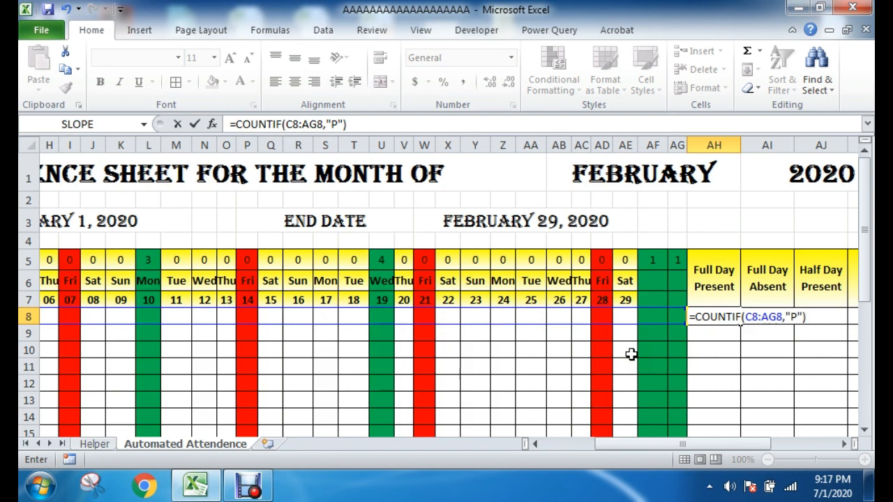
pyautogui.press('Return')
pyautogui.click(768, 383)
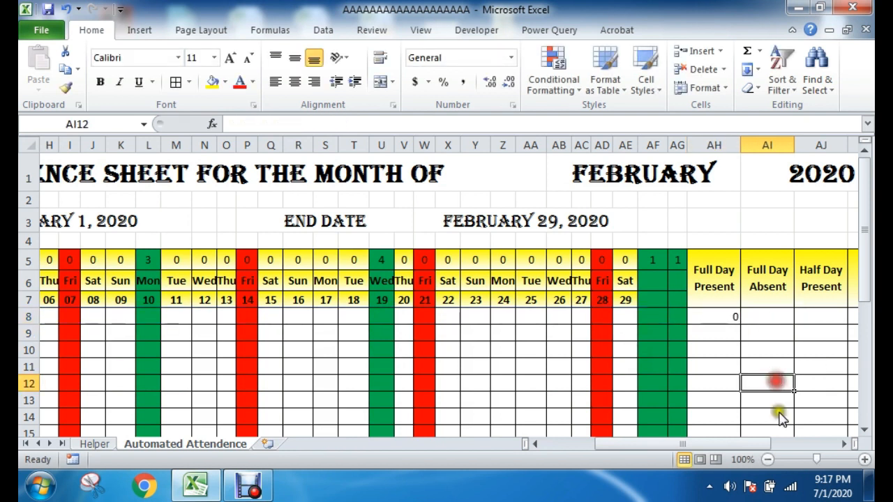
# Step: Fill the first employee's attendance for February 1 to 7, cells C8:I8, with P
pyautogui.moveTo(741, 444); pyautogui.dragTo(649, 443)
pyautogui.click(310, 319)
pyautogui.write('P')
pyautogui.press('Tab')
pyautogui.write('P')
pyautogui.press('Tab')
pyautogui.write('P')
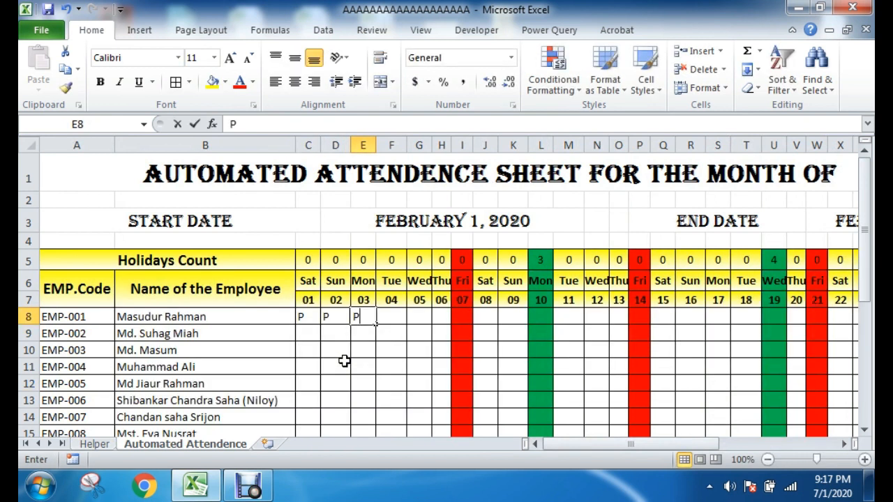
pyautogui.press('Tab')
pyautogui.write('P')
pyautogui.press('Tab')
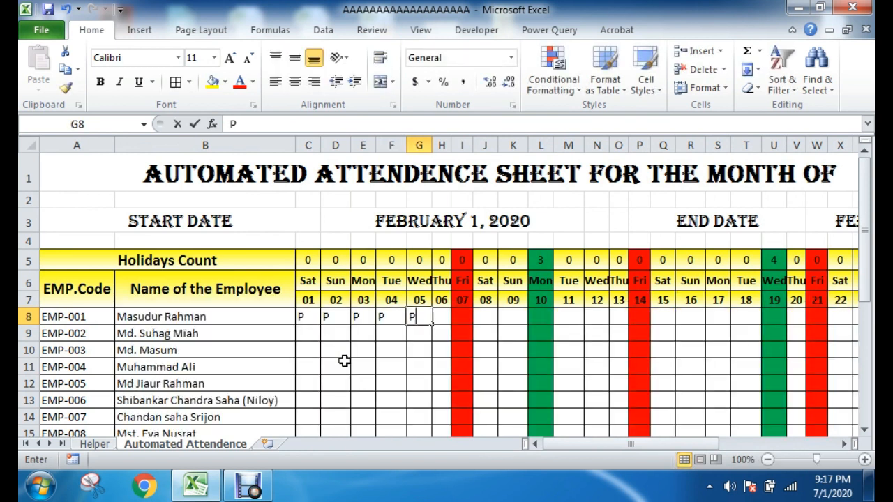
pyautogui.press('Tab')
pyautogui.write('P')
pyautogui.press('Tab')
pyautogui.write('P')
pyautogui.press('Tab')
# Step: Copy the first week's P entries into February 8 to 21 of the same row, cells J8:W8
pyautogui.moveTo(297, 315); pyautogui.dragTo(451, 316)
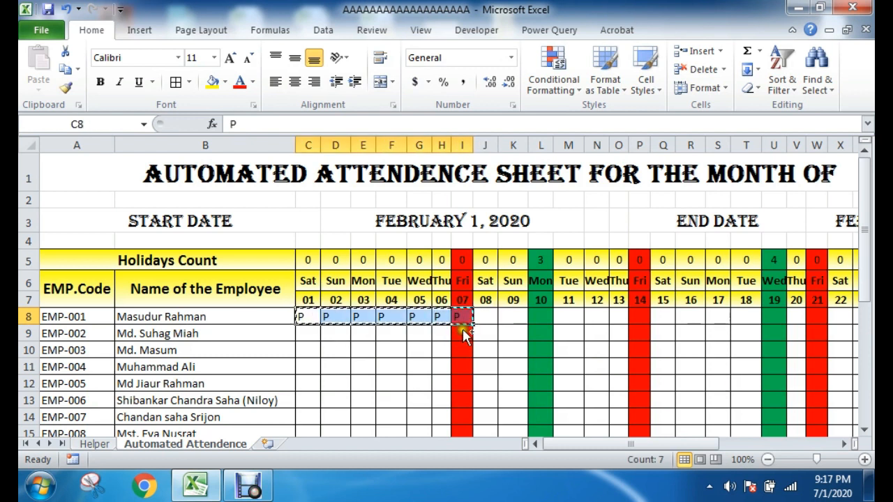
pyautogui.hotkey('ctrl', 'c')
pyautogui.click(475, 317)
pyautogui.press('Return')
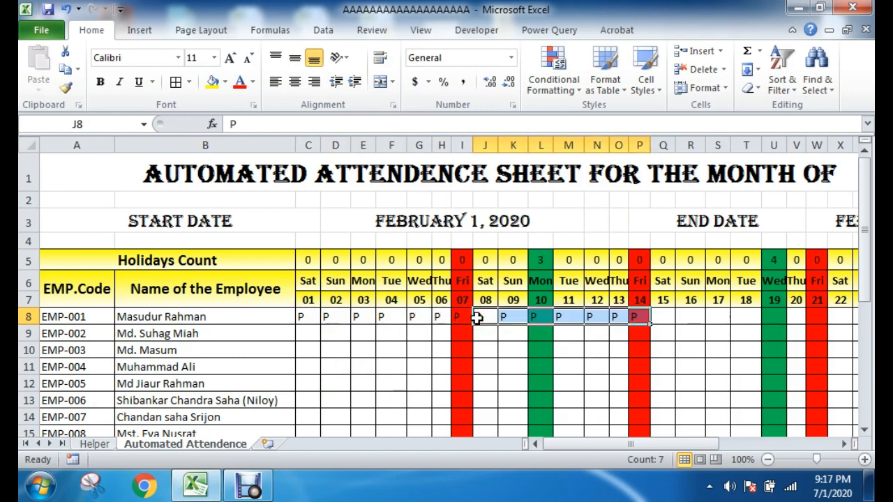
pyautogui.hotkey('ctrl', 'c')
pyautogui.click(658, 317)
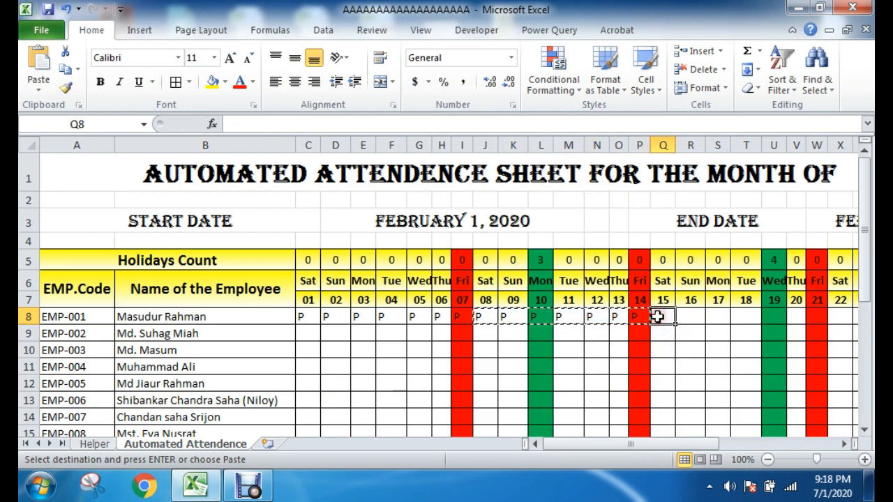
pyautogui.press('Return')
# Step: Copy the P entries of Q8:W8 into February 22 to 28, cells X8:AD8
pyautogui.moveTo(682, 443); pyautogui.dragTo(727, 439)
pyautogui.click(482, 317)
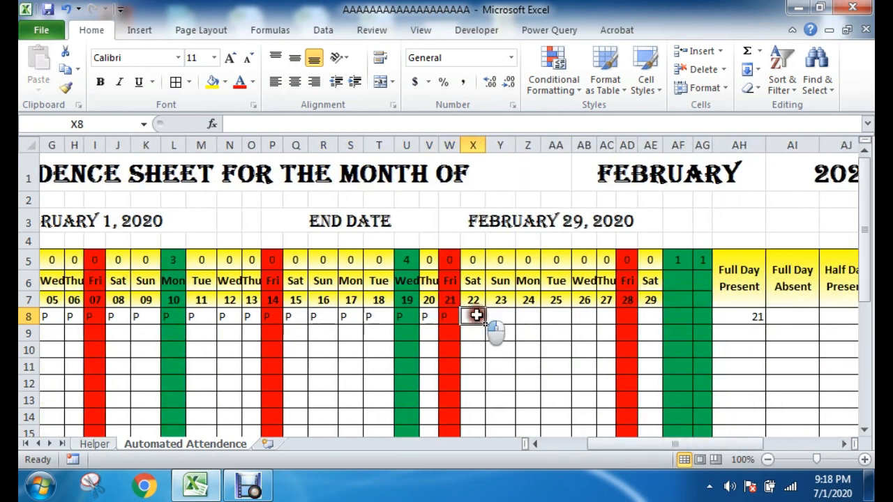
pyautogui.moveTo(293, 316); pyautogui.dragTo(451, 315)
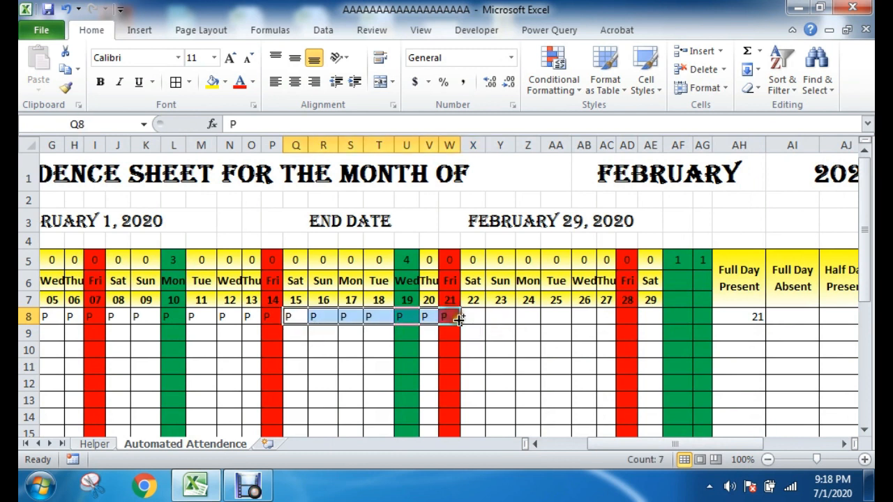
pyautogui.hotkey('ctrl', 'c')
pyautogui.click(468, 317)
pyautogui.press('Return')
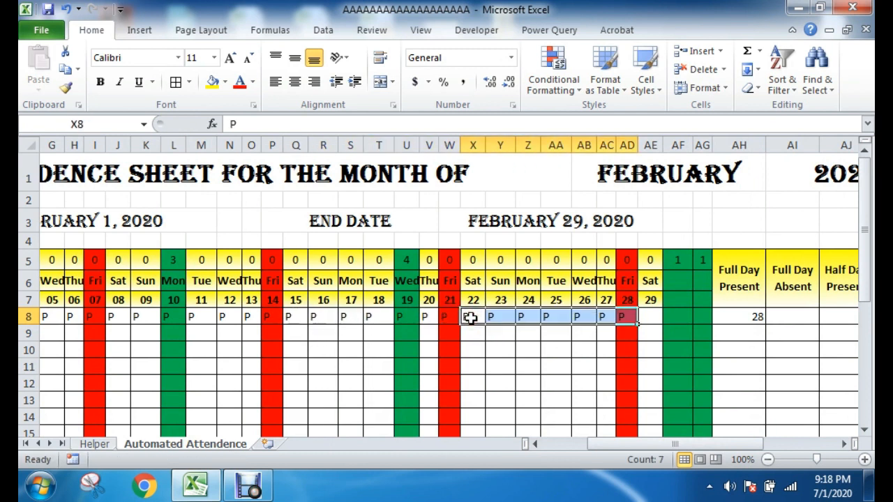
# Step: Enter P in AE8, AF8 and AG8 to complete the first employee's attendance row
pyautogui.click(654, 319)
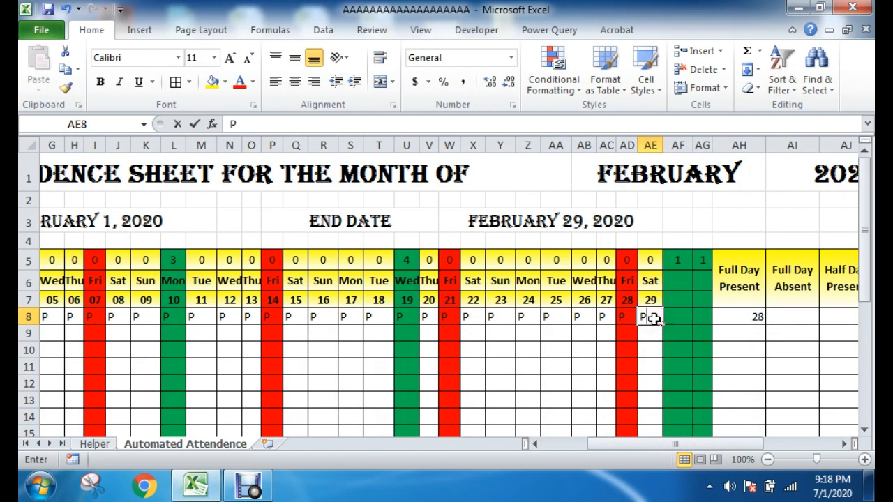
pyautogui.click(767, 385)
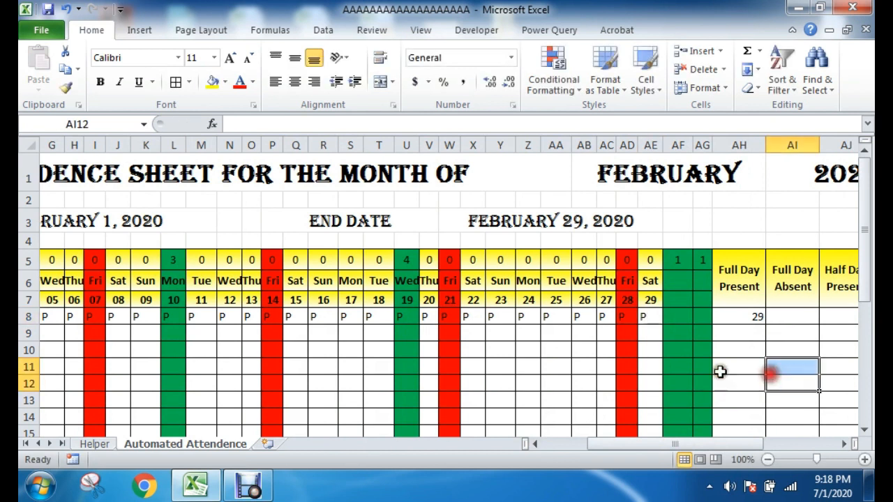
pyautogui.click(675, 318)
pyautogui.write('P')
pyautogui.press('Tab')
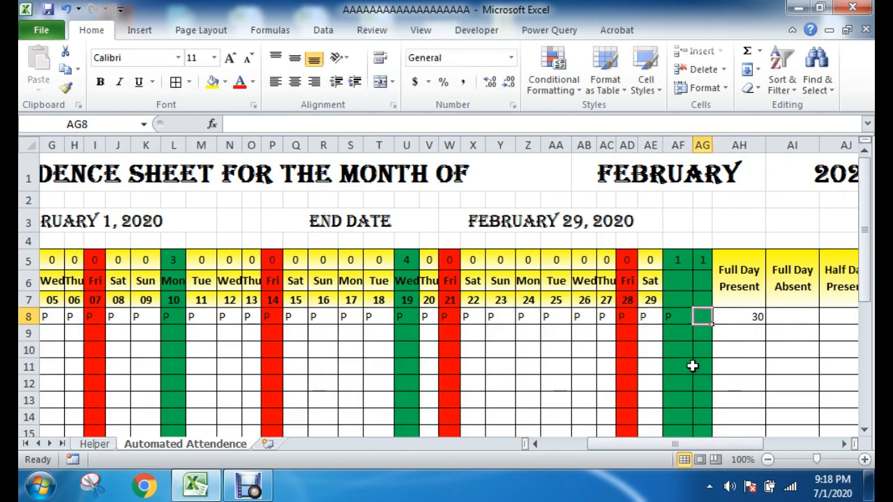
pyautogui.click(740, 362)
pyautogui.click(796, 348)
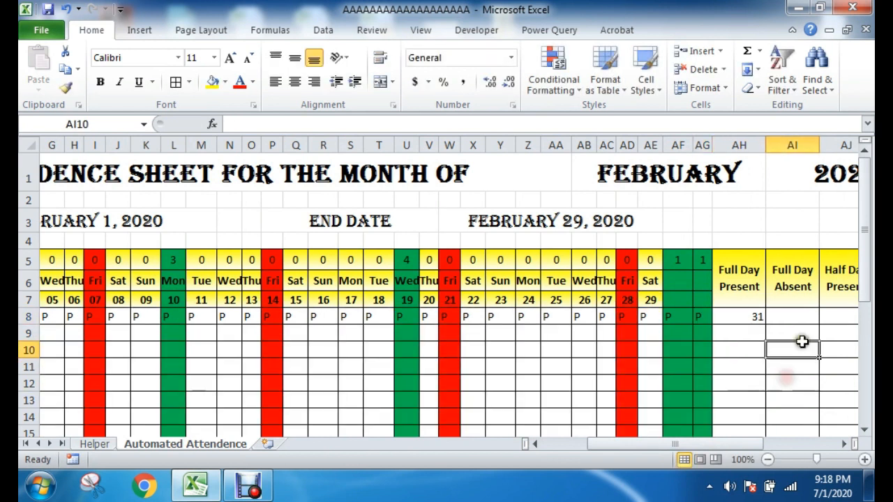
# Step: Examine the full-day-present formula in AH8 and the blank-date, Friday and holiday columns that it counts
pyautogui.click(757, 320)
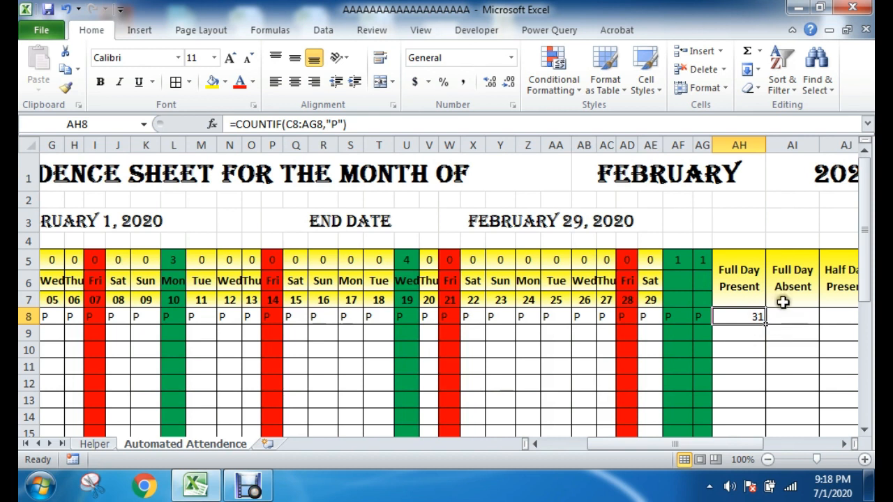
pyautogui.click(770, 338)
pyautogui.click(738, 349)
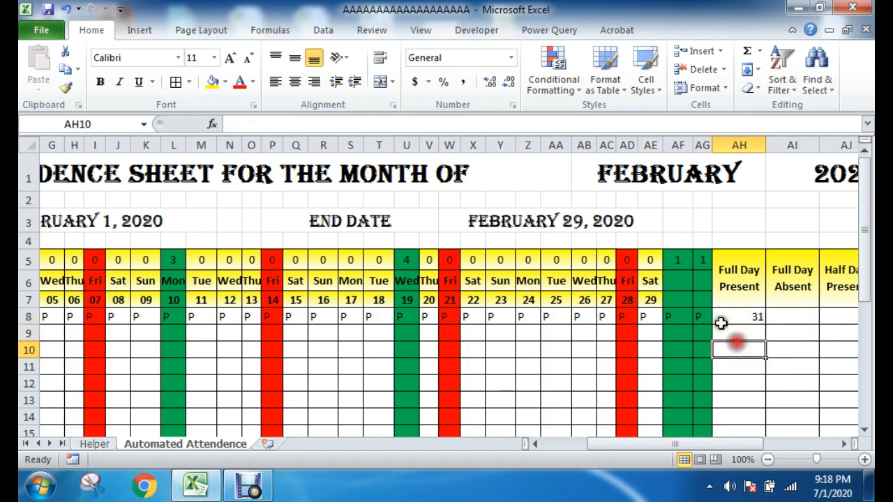
pyautogui.click(748, 315)
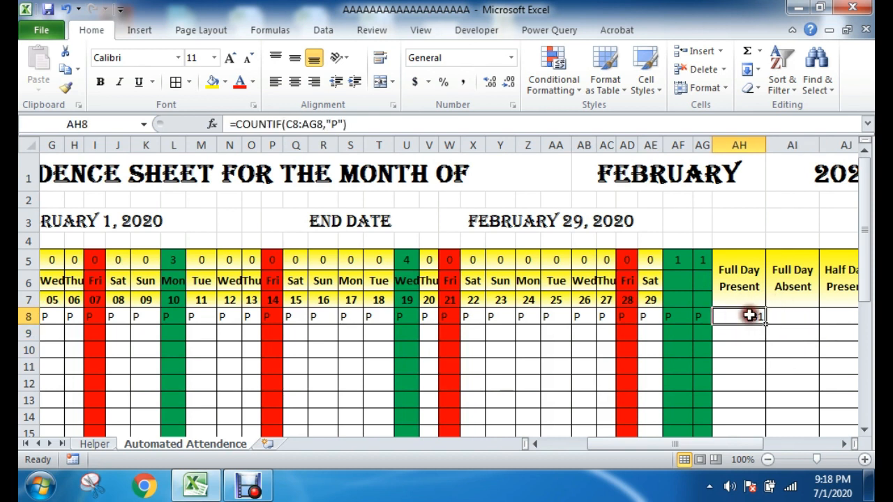
pyautogui.click(755, 380)
pyautogui.moveTo(682, 282); pyautogui.dragTo(683, 300)
pyautogui.moveTo(674, 253); pyautogui.dragTo(702, 368)
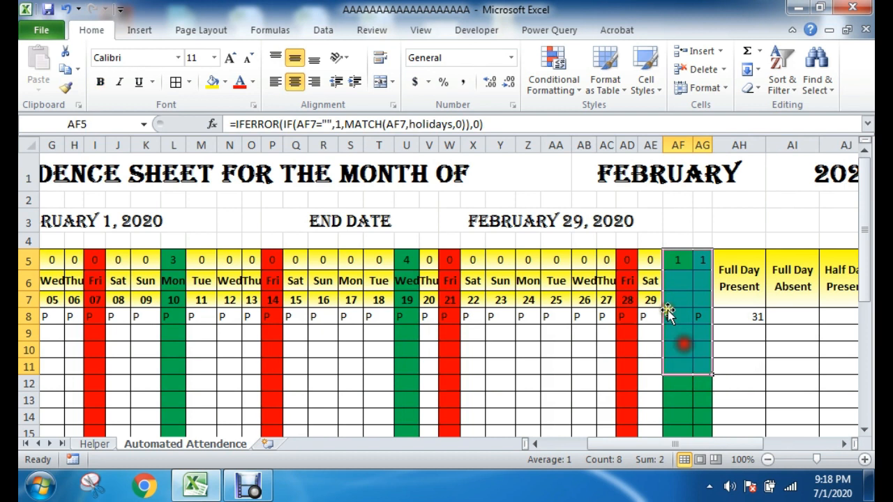
pyautogui.moveTo(626, 259); pyautogui.dragTo(625, 391)
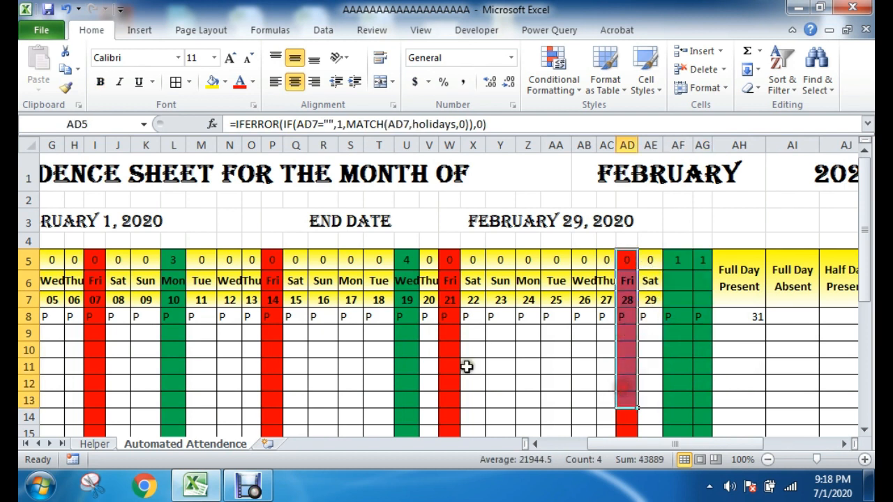
pyautogui.moveTo(404, 260); pyautogui.dragTo(406, 401)
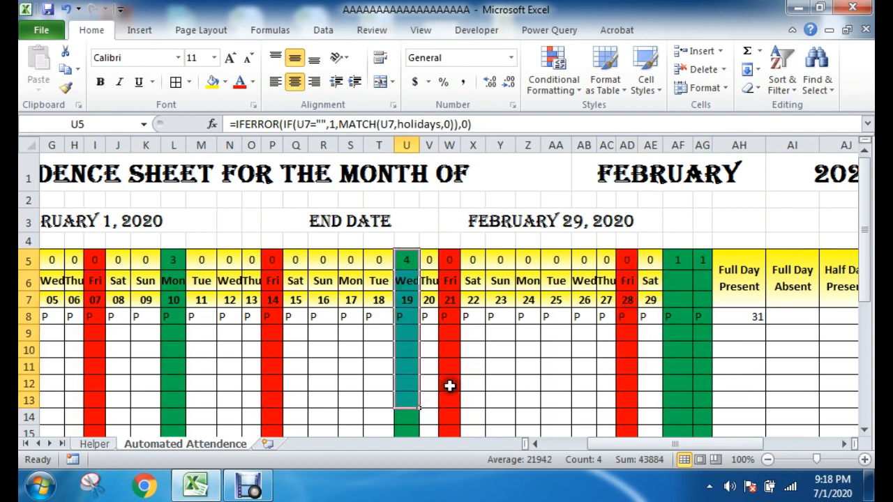
# Step: Narrow the blank-date column AF slightly
pyautogui.click(737, 315)
pyautogui.moveTo(692, 145)
pyautogui.mouseDown()
pyautogui.moveTo(675, 145)
pyautogui.moveTo(706, 145)
pyautogui.mouseUp()
pyautogui.click(723, 315)
pyautogui.click(738, 336)
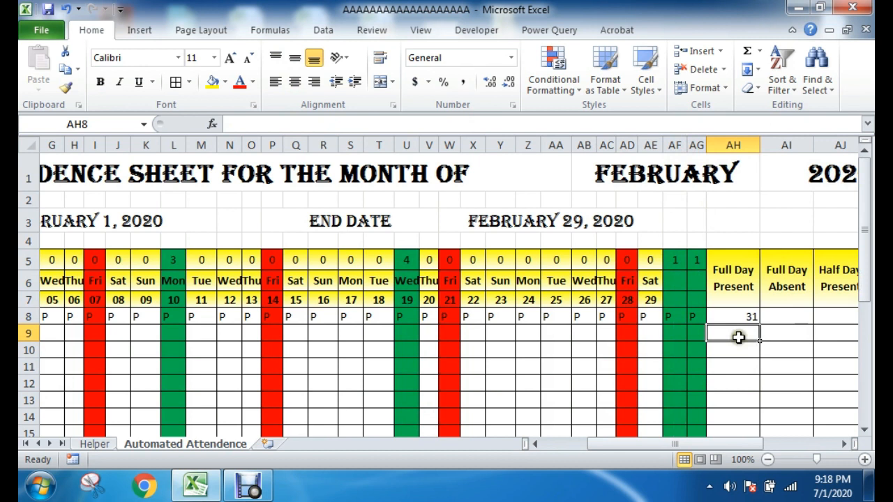
# Step: Switch the sheet's month to January to check the last date columns, and set it back to February
pyautogui.moveTo(674, 285); pyautogui.dragTo(677, 377)
pyautogui.click(668, 311)
pyautogui.click(651, 300)
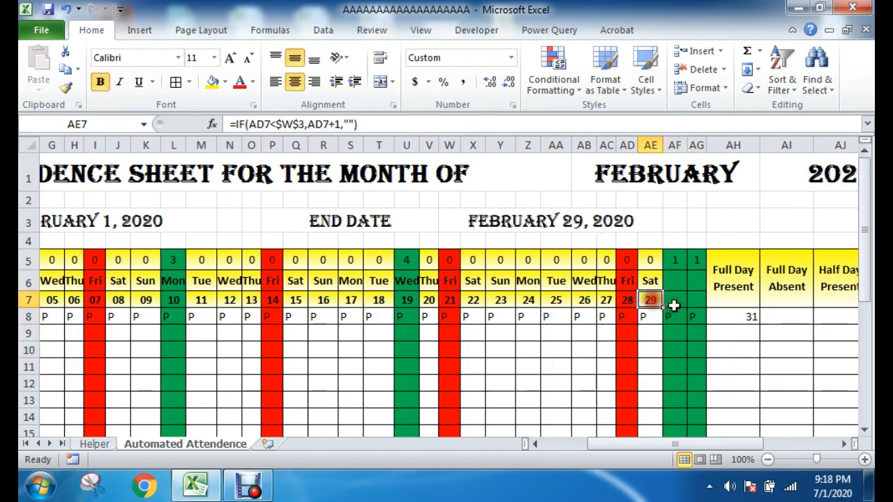
pyautogui.click(725, 174)
pyautogui.click(765, 185)
pyautogui.moveTo(767, 233); pyautogui.dragTo(767, 209)
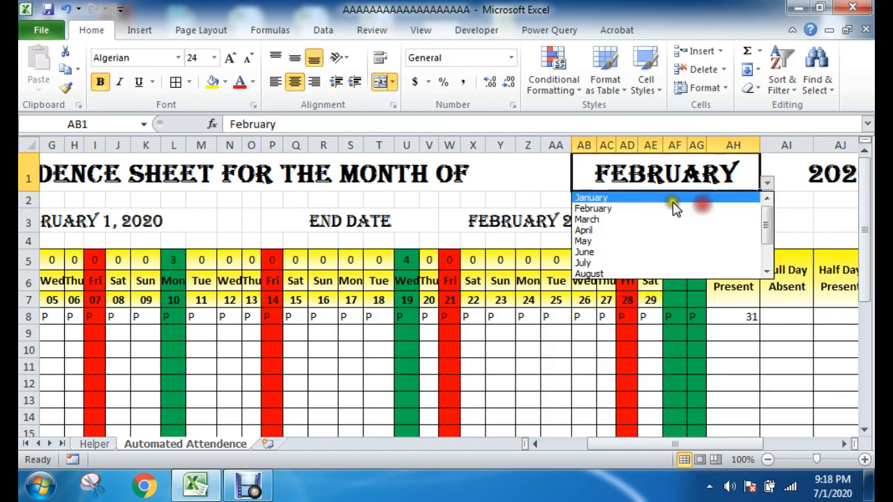
pyautogui.click(674, 200)
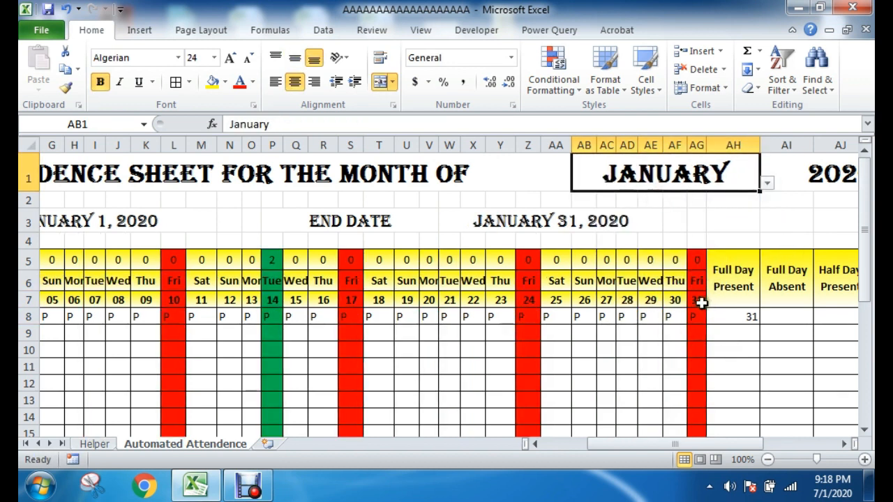
pyautogui.click(768, 186)
pyautogui.click(670, 209)
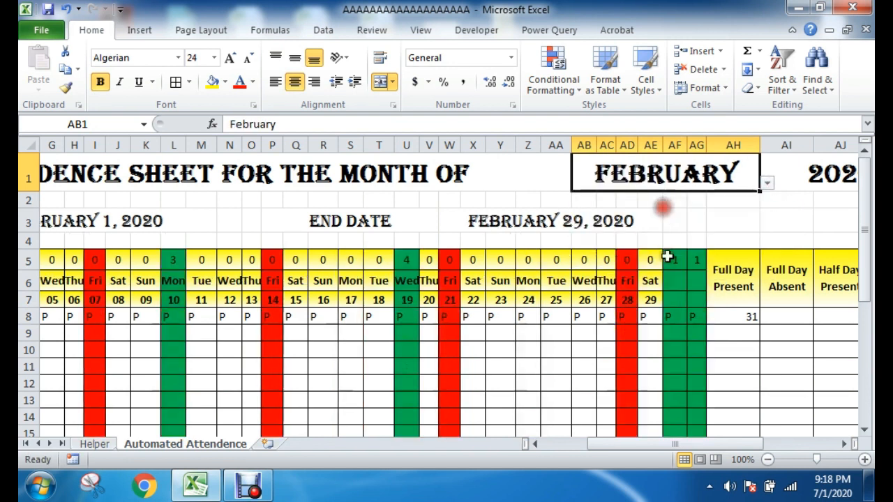
# Step: Examine the attendance entries under the blank-date, holiday and Friday columns, back to the first dates of the month
pyautogui.moveTo(653, 281); pyautogui.dragTo(697, 356)
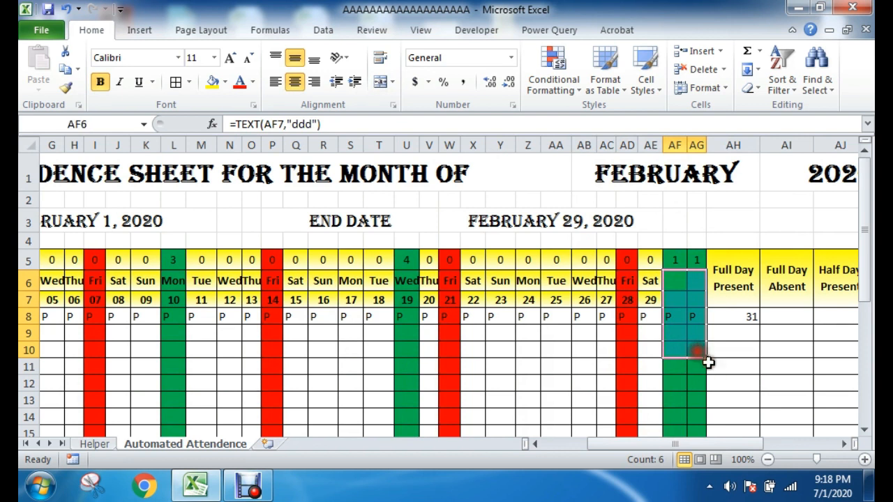
pyautogui.click(754, 366)
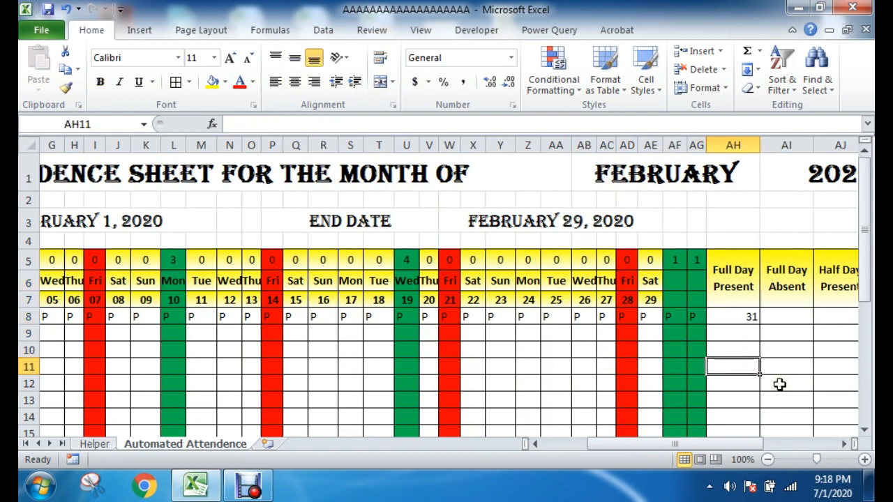
pyautogui.moveTo(723, 444); pyautogui.dragTo(704, 451)
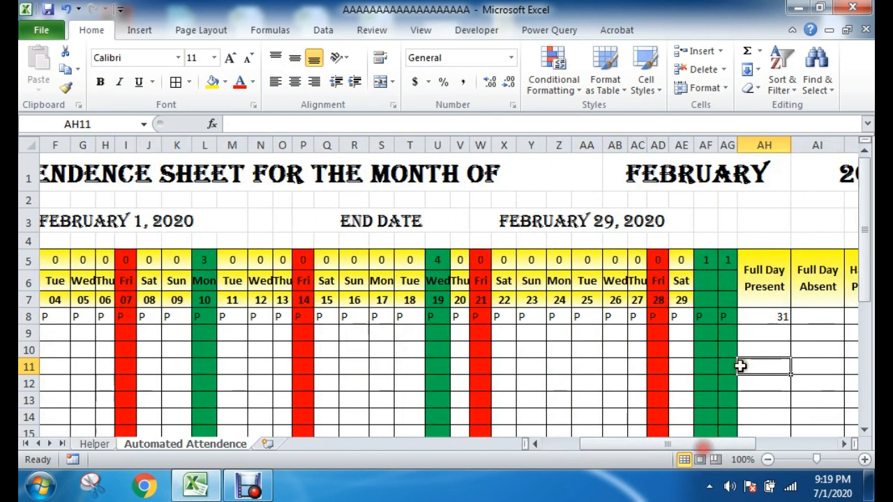
pyautogui.moveTo(706, 255); pyautogui.dragTo(725, 408)
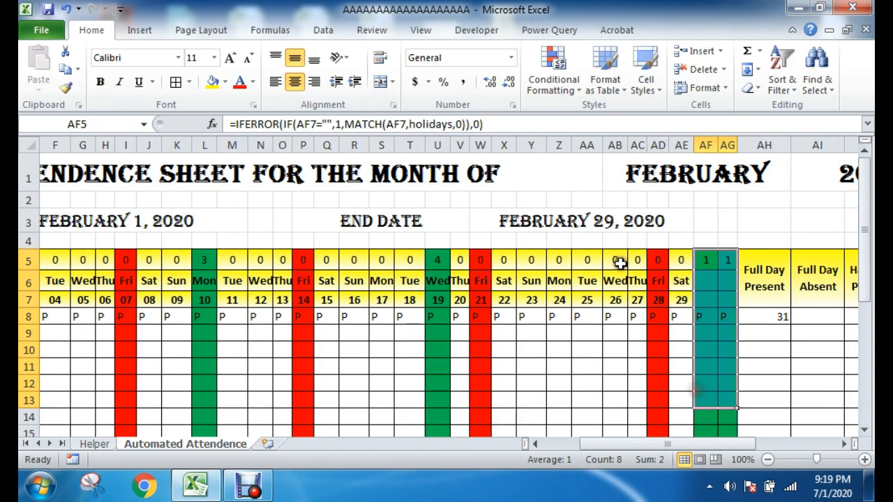
pyautogui.moveTo(430, 260); pyautogui.dragTo(429, 418)
pyautogui.moveTo(479, 259); pyautogui.dragTo(473, 417)
pyautogui.click(781, 399)
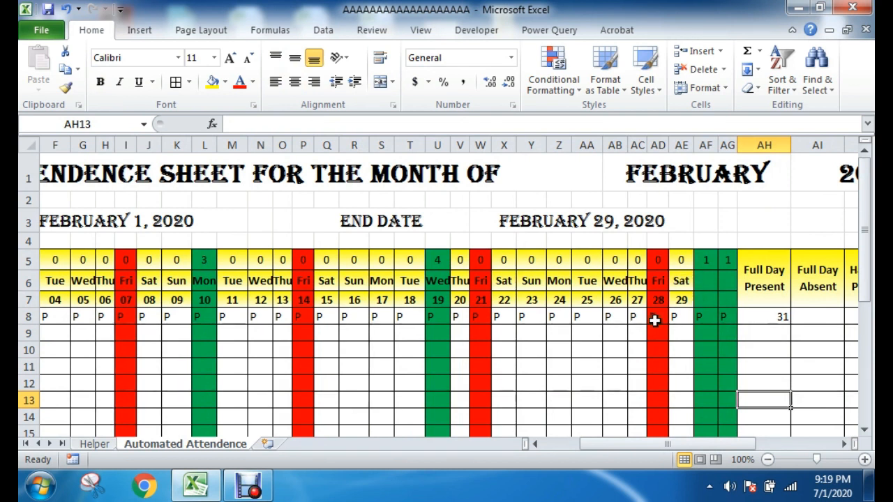
pyautogui.moveTo(706, 272); pyautogui.dragTo(708, 399)
pyautogui.moveTo(701, 444); pyautogui.dragTo(621, 450)
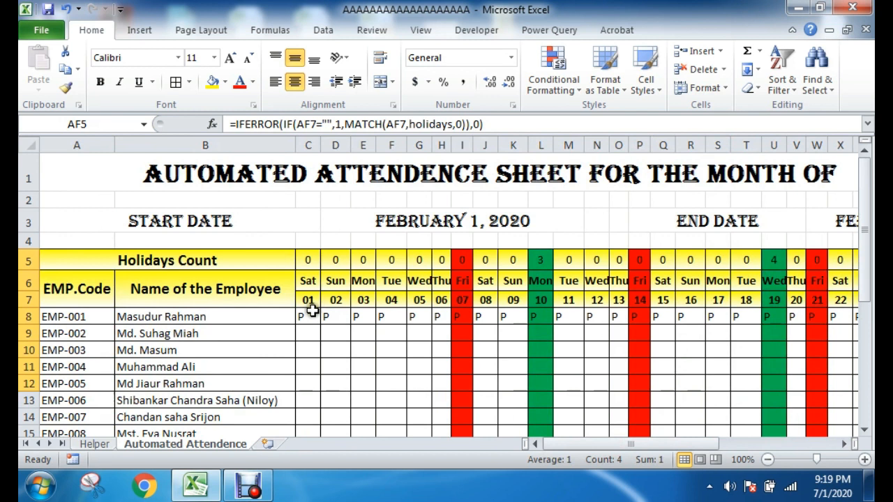
pyautogui.moveTo(300, 312); pyautogui.dragTo(311, 350)
pyautogui.click(358, 380)
# Step: Select the employees' attendance grid from C8 through column AG and open its data validation settings
pyautogui.click(301, 317)
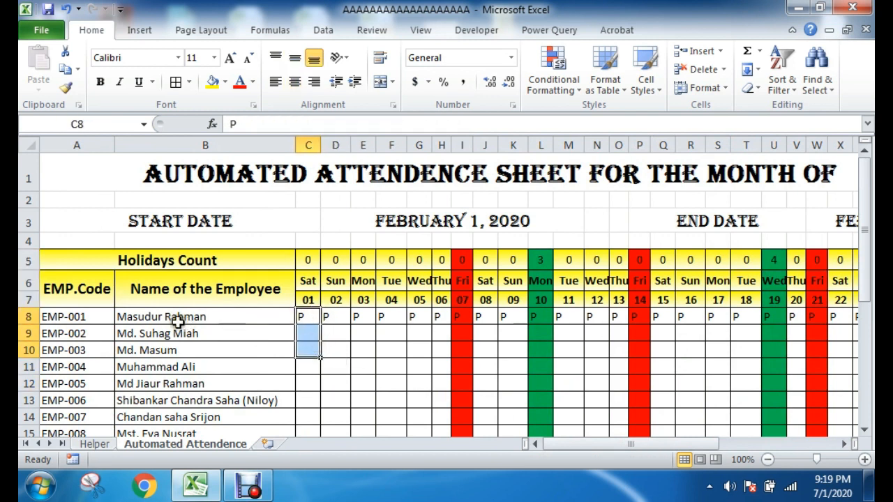
pyautogui.click(28, 318)
pyautogui.click(301, 326)
pyautogui.click(305, 315)
pyautogui.moveTo(311, 317); pyautogui.dragTo(803, 413)
pyautogui.moveTo(725, 445); pyautogui.dragTo(707, 445)
pyautogui.scroll(3, 518, 412)
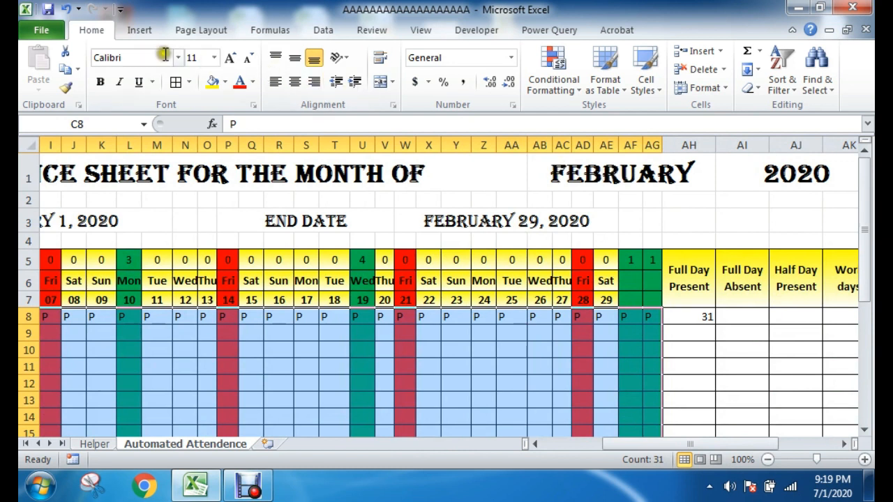
pyautogui.click(93, 33)
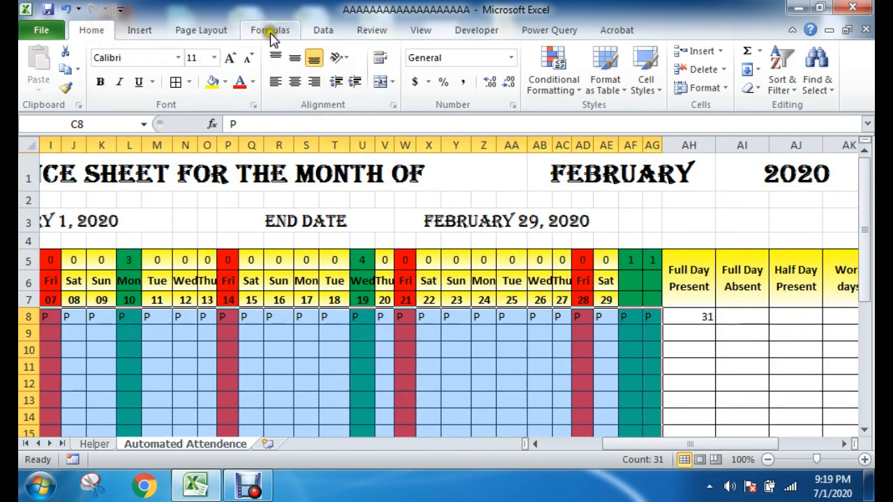
pyautogui.click(325, 31)
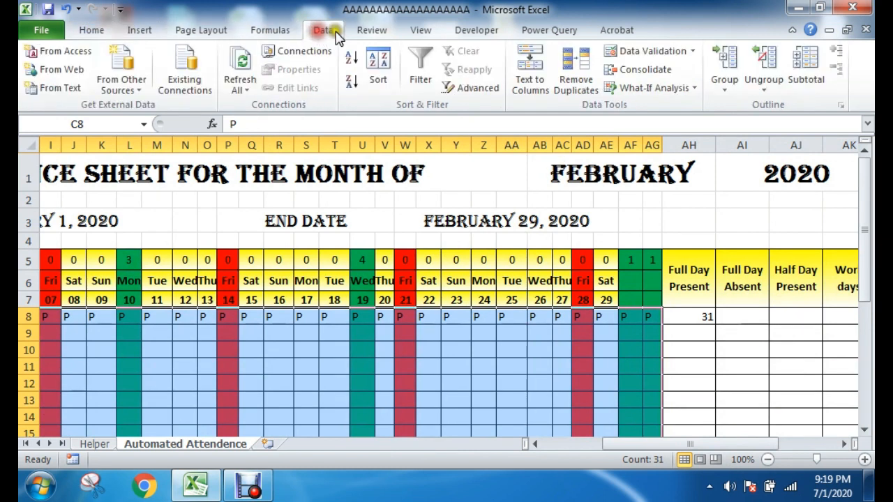
pyautogui.click(656, 51)
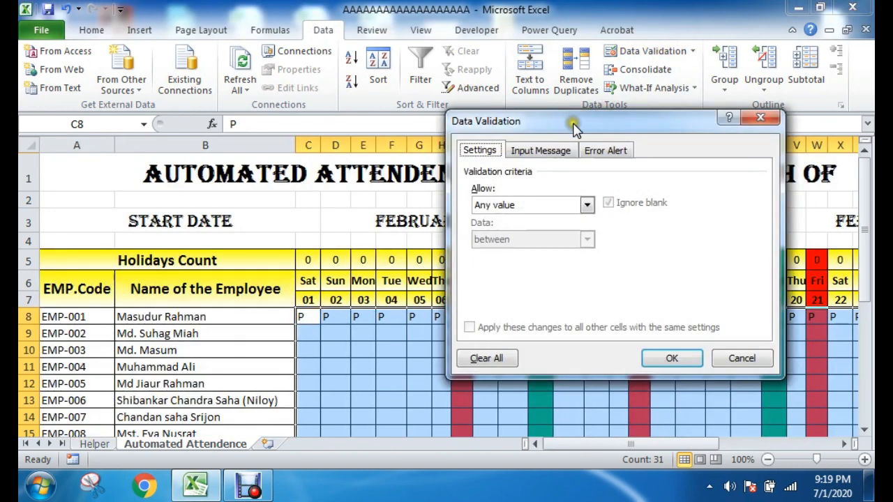
# Step: Set the attendance grid's validation criteria to allow Custom values
pyautogui.moveTo(574, 127); pyautogui.dragTo(607, 100)
pyautogui.click(551, 175)
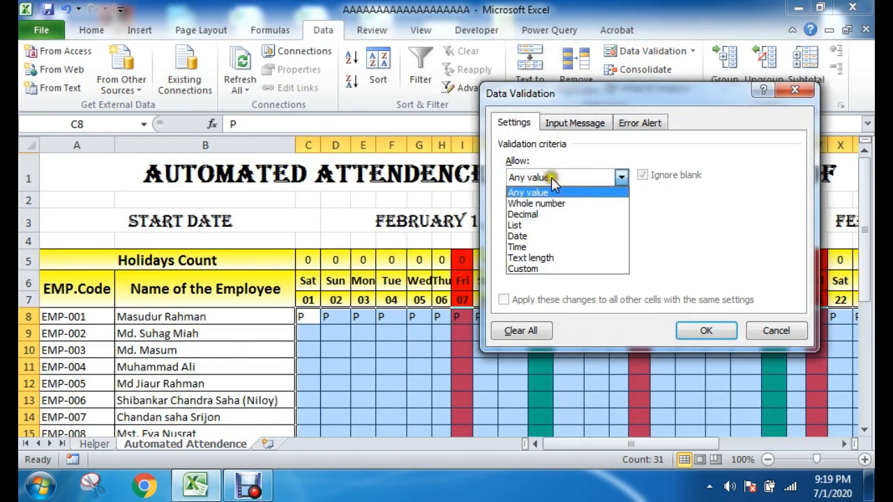
pyautogui.click(531, 269)
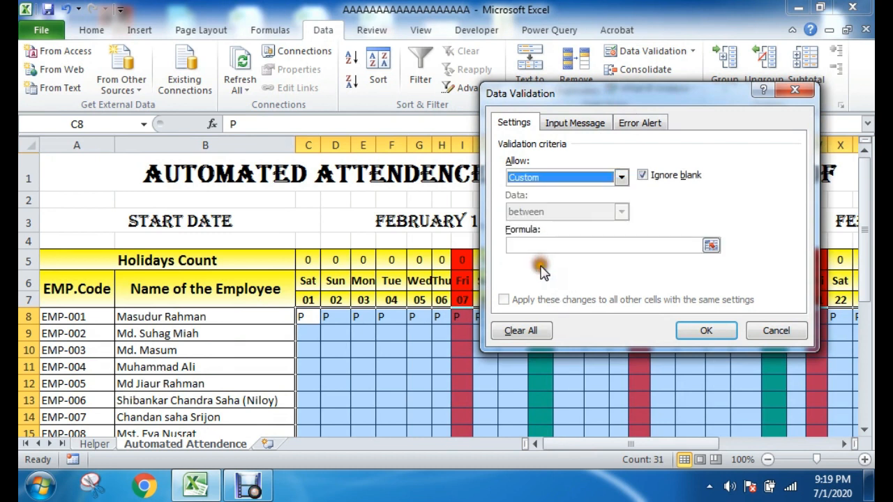
pyautogui.click(531, 177)
pyautogui.click(541, 270)
pyautogui.click(540, 244)
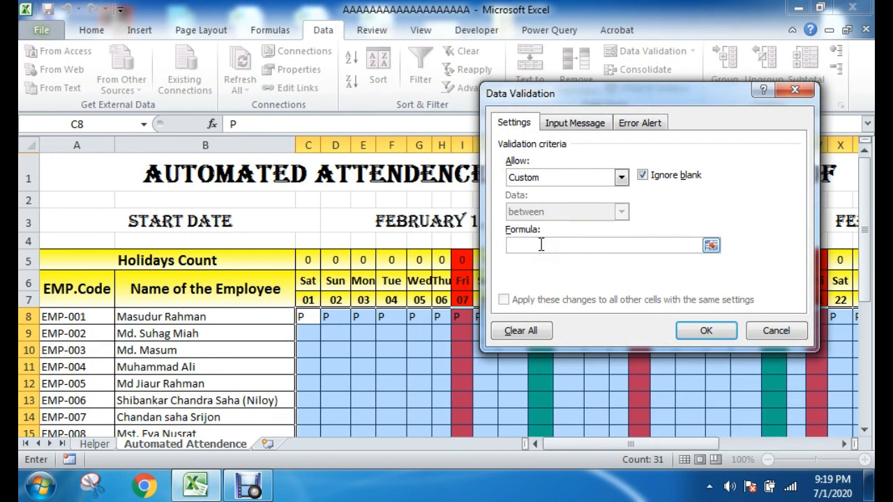
# Step: Enter =C$6<>"" as the custom validation formula so entries require a weekday in row 6
pyautogui.moveTo(615, 93); pyautogui.dragTo(275, 119)
pyautogui.moveTo(572, 444); pyautogui.dragTo(627, 444)
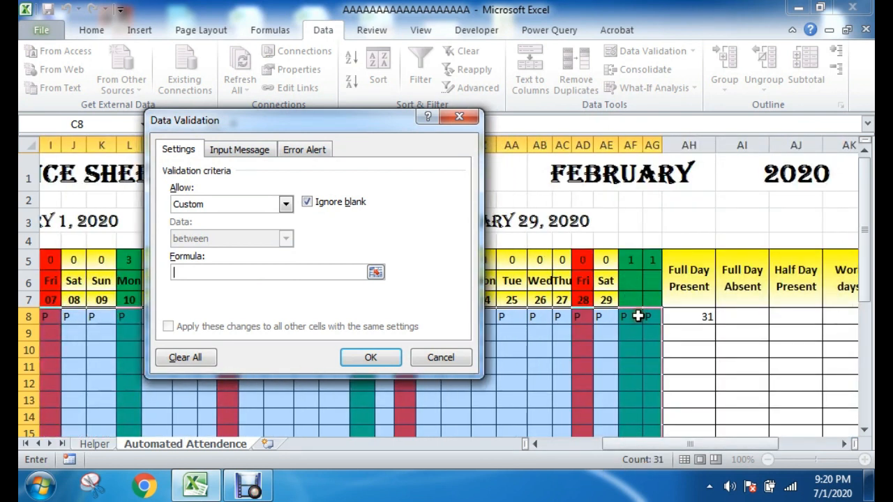
pyautogui.click(221, 273)
pyautogui.moveTo(635, 444); pyautogui.dragTo(572, 444)
pyautogui.moveTo(332, 133); pyautogui.dragTo(615, 149)
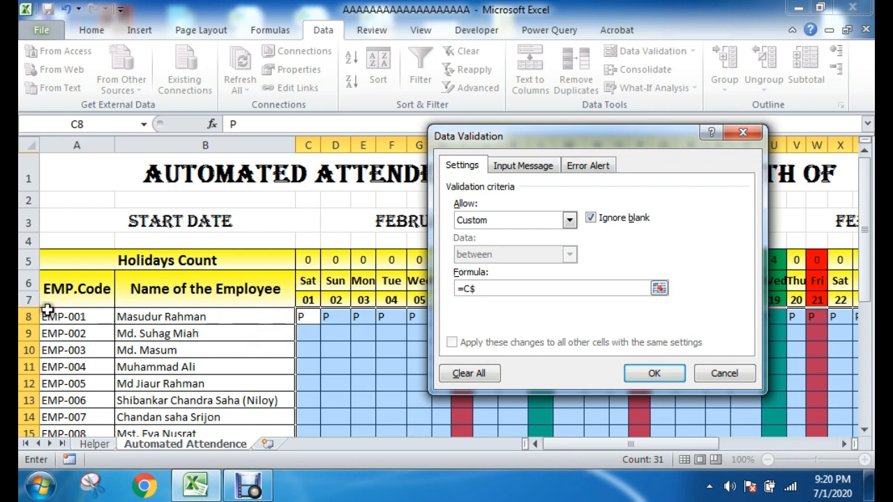
pyautogui.click(556, 288)
pyautogui.moveTo(637, 444); pyautogui.dragTo(682, 445)
pyautogui.moveTo(663, 136); pyautogui.dragTo(507, 16)
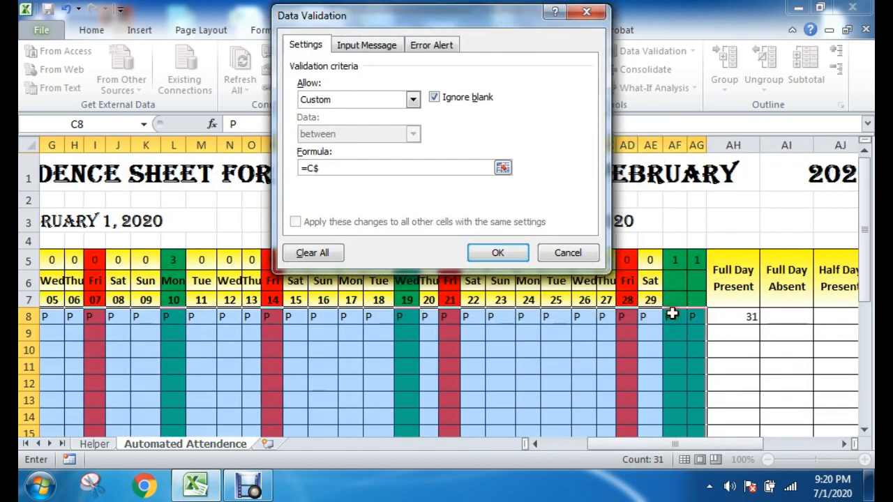
pyautogui.moveTo(641, 443); pyautogui.dragTo(572, 444)
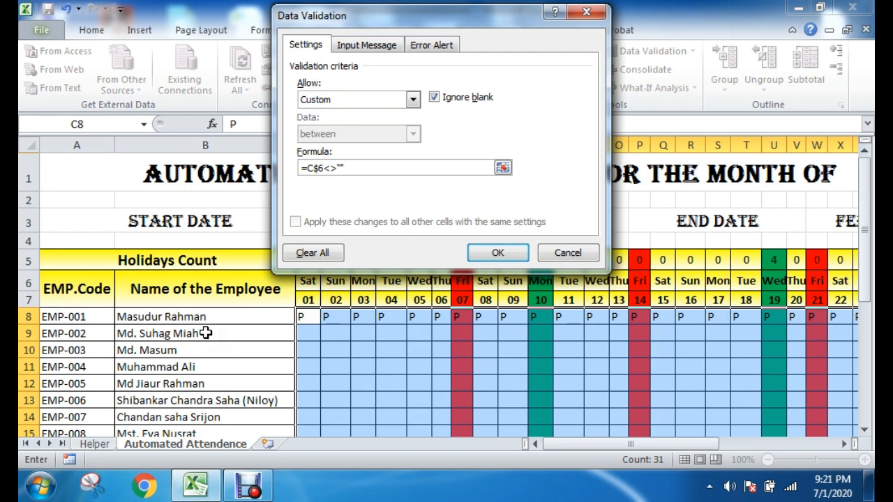
# Step: Review the formula's row 6 reference and apply the custom validation rule to the attendance grid
pyautogui.click(344, 167)
pyautogui.click(339, 166)
pyautogui.moveTo(306, 169); pyautogui.dragTo(325, 169)
pyautogui.click(346, 167)
pyautogui.click(502, 253)
pyautogui.moveTo(621, 444); pyautogui.dragTo(668, 446)
pyautogui.click(777, 358)
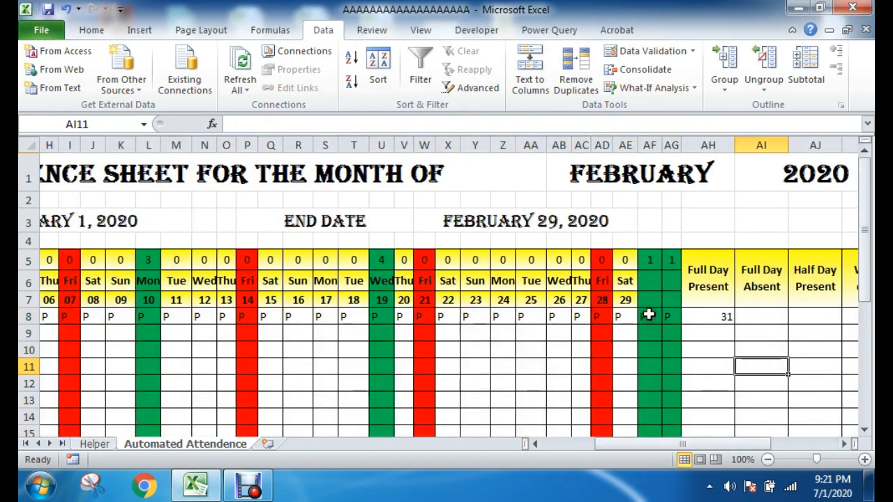
# Step: Clear the P entries from AF8 and AG8, the two February columns without dates
pyautogui.moveTo(647, 315); pyautogui.dragTo(664, 321)
pyautogui.press('Delete')
pyautogui.click(754, 350)
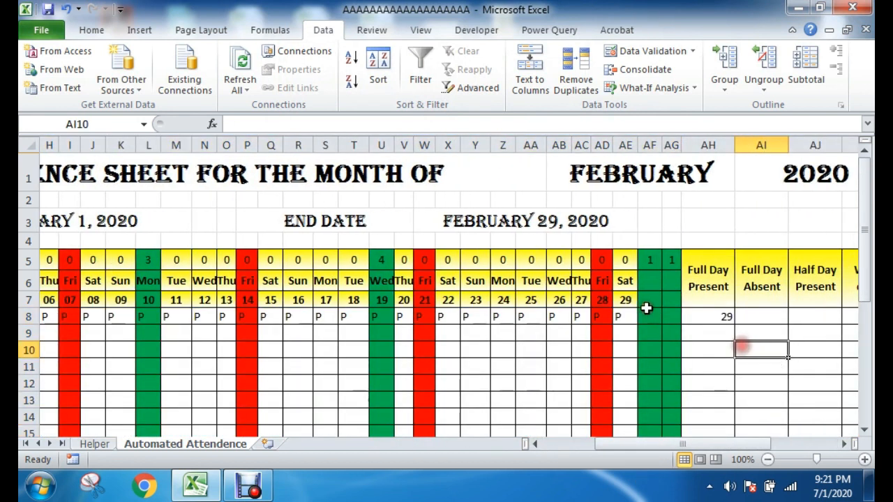
# Step: Test the validation rule by trying twice to enter P in the blank-date cell AF8, cancelling each attempt
pyautogui.click(654, 318)
pyautogui.write('P')
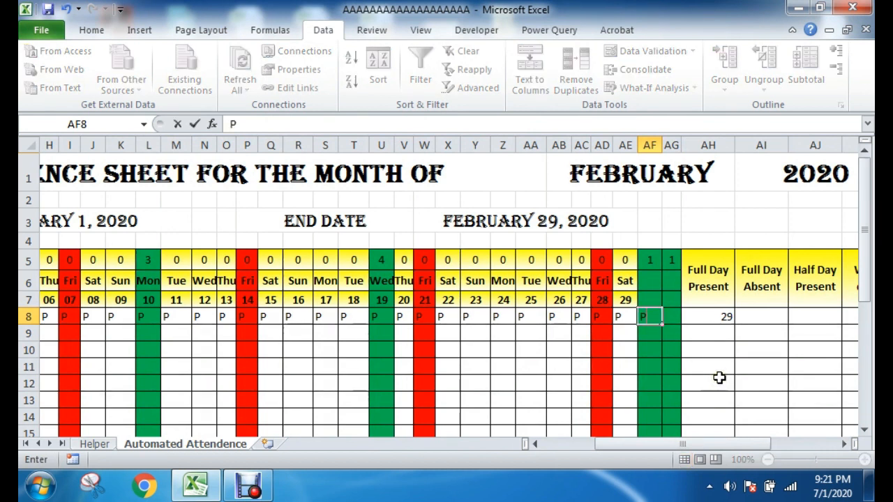
pyautogui.press('Return')
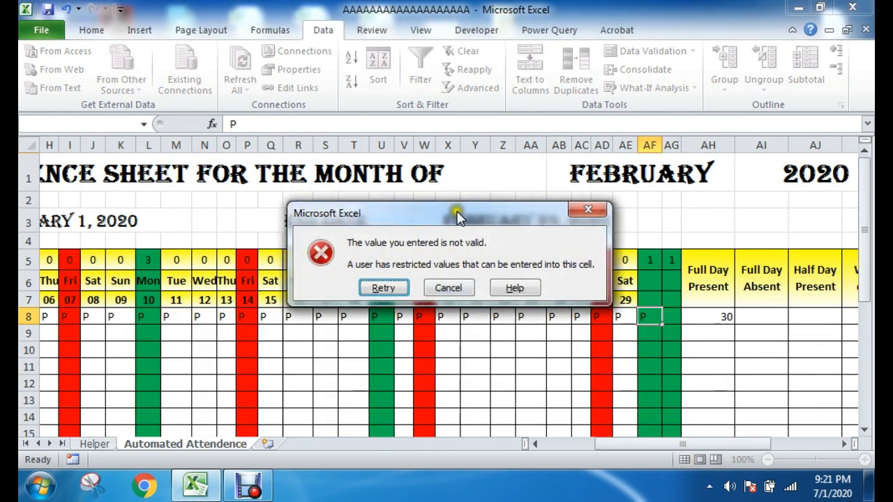
pyautogui.moveTo(455, 261); pyautogui.dragTo(367, 265)
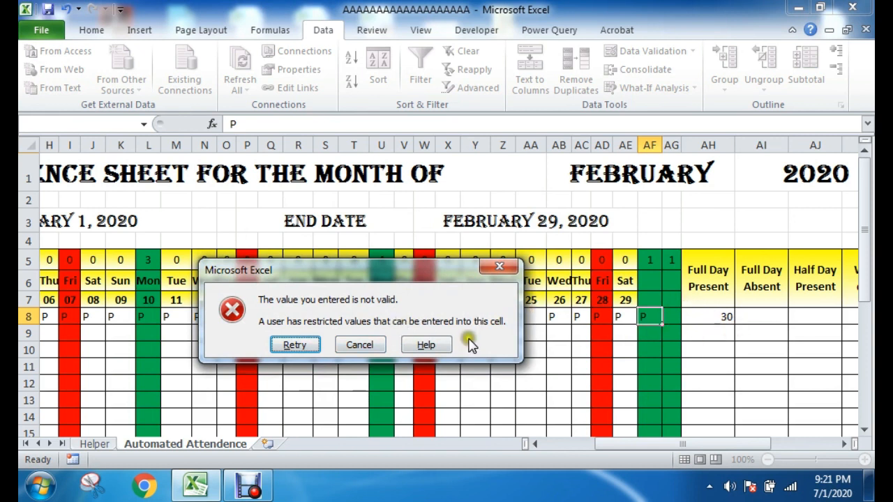
pyautogui.click(373, 344)
pyautogui.moveTo(650, 299); pyautogui.dragTo(652, 373)
pyautogui.click(739, 364)
pyautogui.click(723, 315)
pyautogui.click(740, 348)
pyautogui.click(747, 367)
pyautogui.click(656, 317)
pyautogui.write('P')
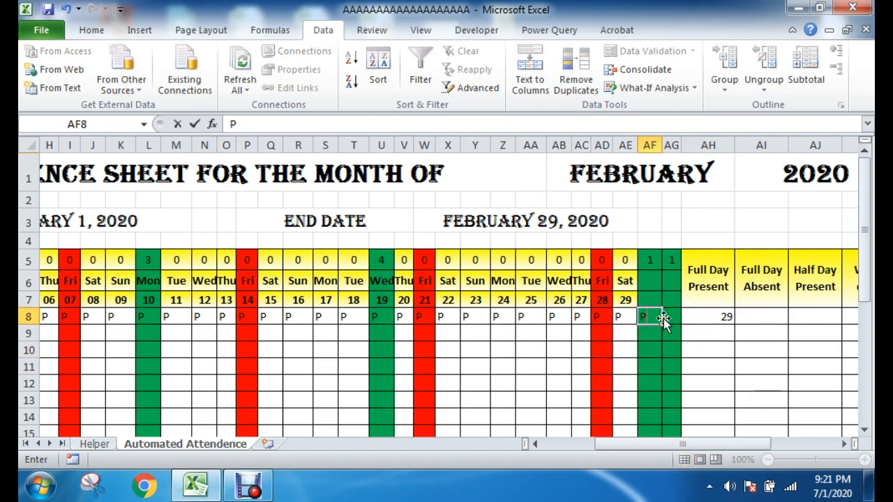
pyautogui.press('Return')
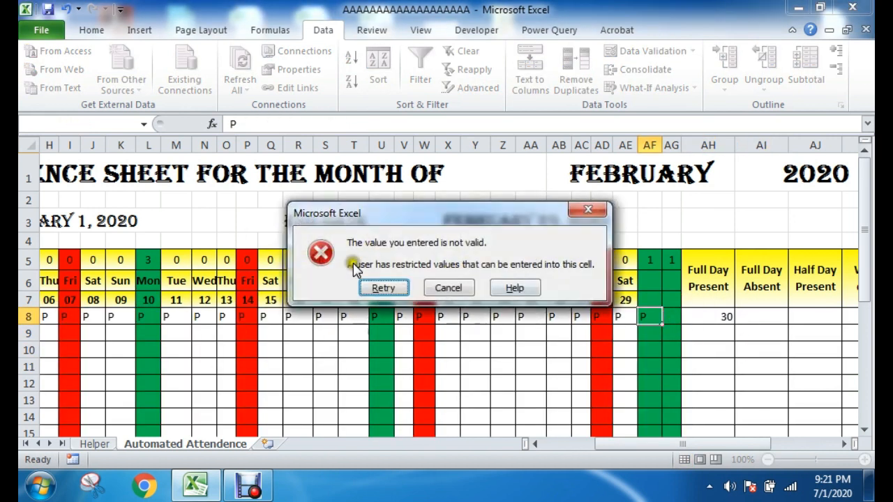
pyautogui.click(462, 287)
pyautogui.click(746, 348)
# Step: Add an error alert titled Warning with the message "You can not Input Here" to the validation of the attendance grid through column AG
pyautogui.moveTo(676, 299); pyautogui.dragTo(155, 340)
pyautogui.click(437, 313)
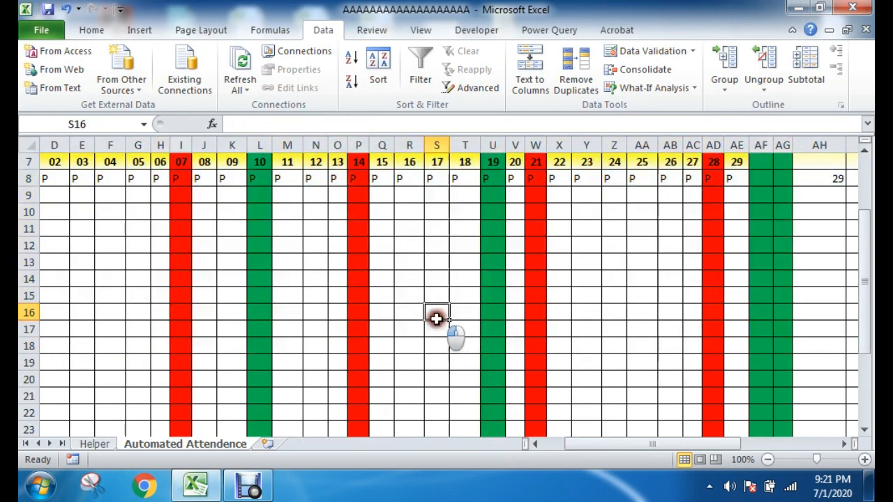
pyautogui.scroll(1, 774, 193)
pyautogui.moveTo(770, 234); pyautogui.dragTo(309, 412)
pyautogui.click(650, 52)
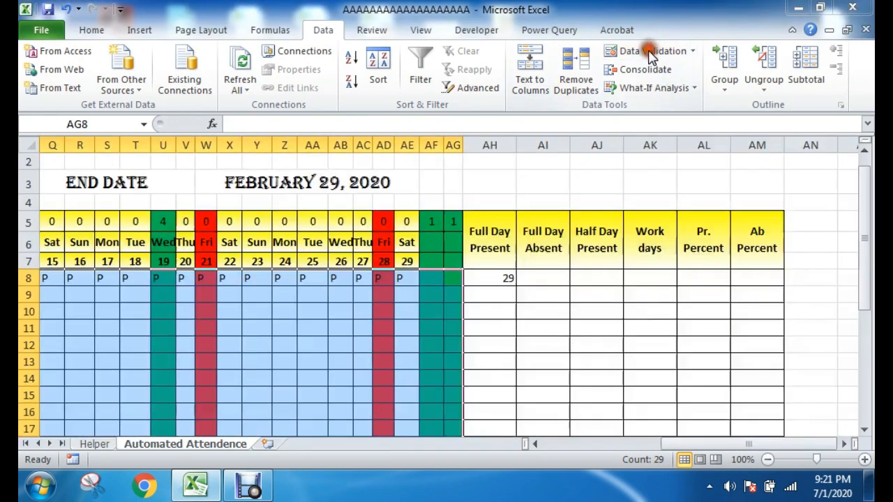
pyautogui.moveTo(380, 16); pyautogui.dragTo(429, 130)
pyautogui.click(472, 166)
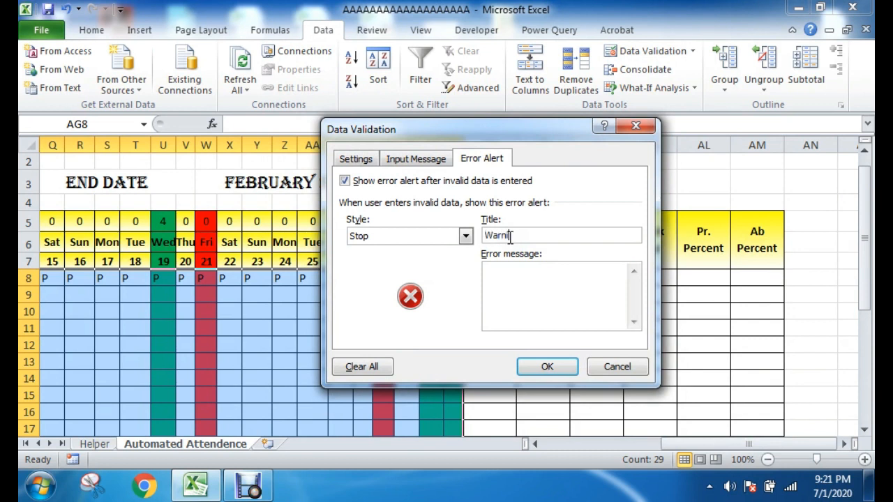
pyautogui.click(511, 274)
pyautogui.write('nput Here')
pyautogui.click(547, 366)
pyautogui.click(491, 328)
# Step: Test the custom error alert by trying to enter P in AF8, and dismiss the attempt
pyautogui.click(432, 277)
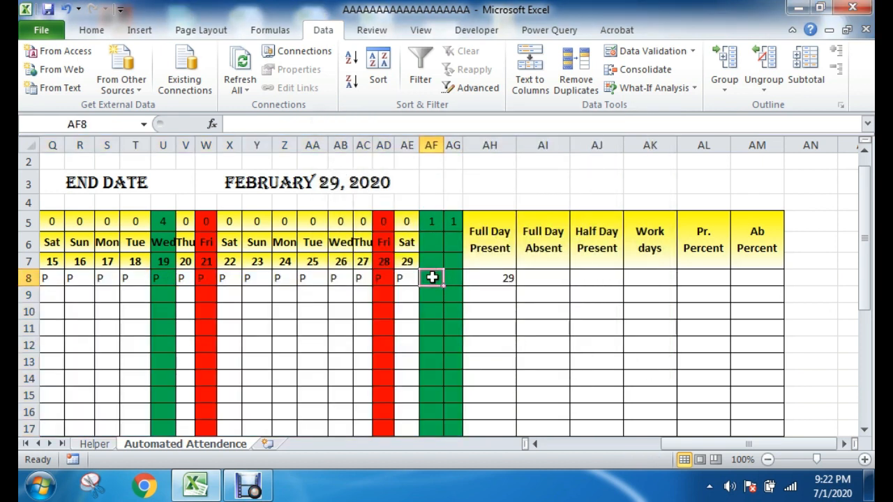
pyautogui.write('P')
pyautogui.press('Return')
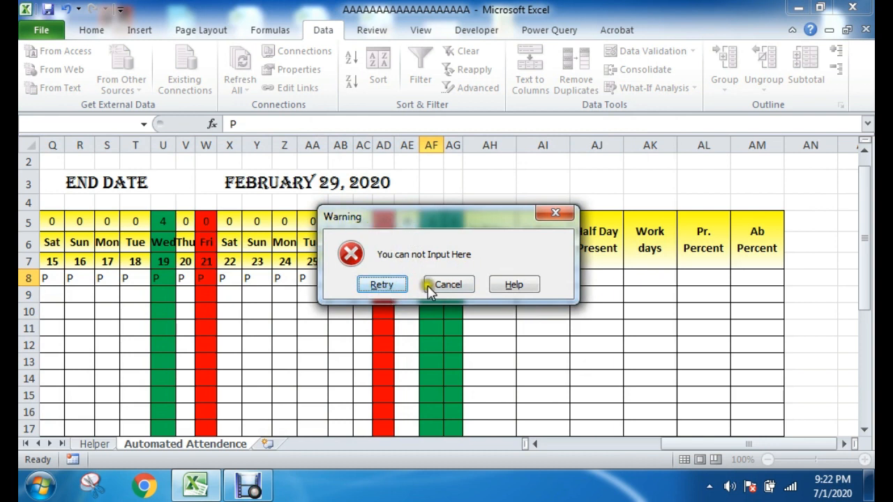
pyautogui.click(431, 286)
pyautogui.click(520, 329)
pyautogui.scroll(1, 493, 274)
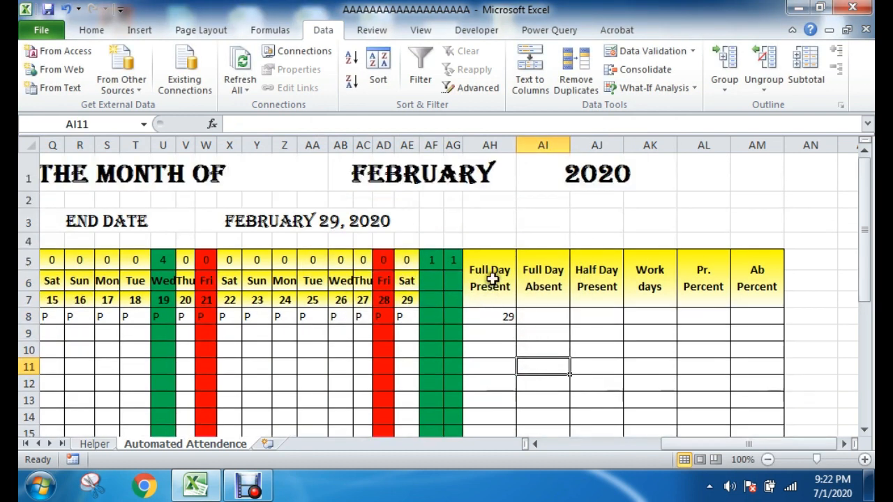
# Step: Examine the Full Day Present formula in AH8 alongside the Friday and holiday columns that should not count
pyautogui.doubleClick(493, 318)
pyautogui.press('Escape')
pyautogui.click(530, 381)
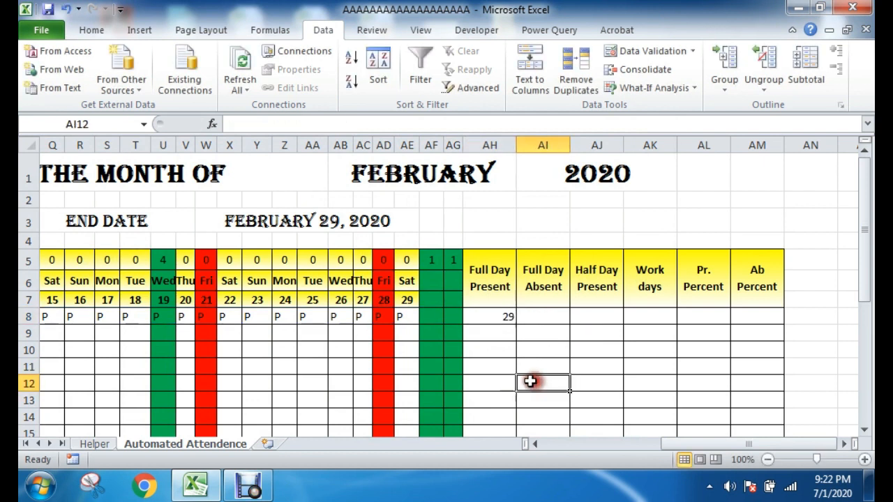
pyautogui.moveTo(663, 443); pyautogui.dragTo(648, 445)
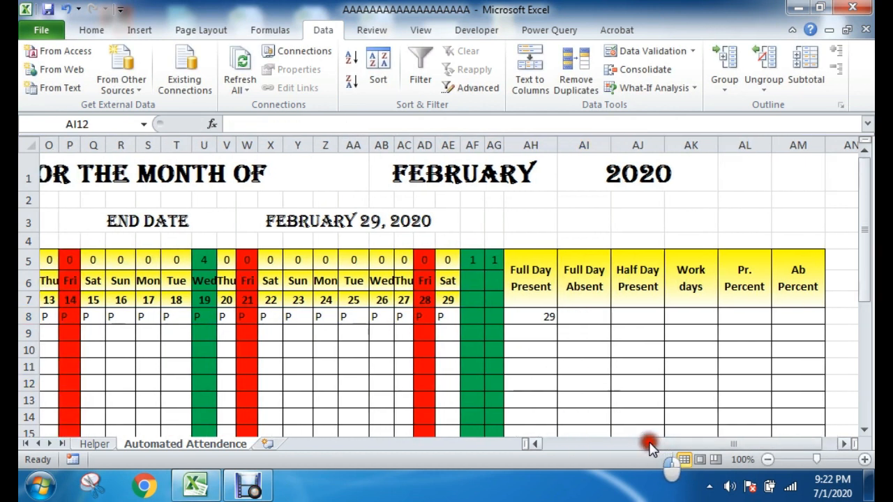
pyautogui.moveTo(419, 255); pyautogui.dragTo(413, 366)
pyautogui.moveTo(207, 258); pyautogui.dragTo(199, 399)
pyautogui.click(361, 381)
pyautogui.click(540, 318)
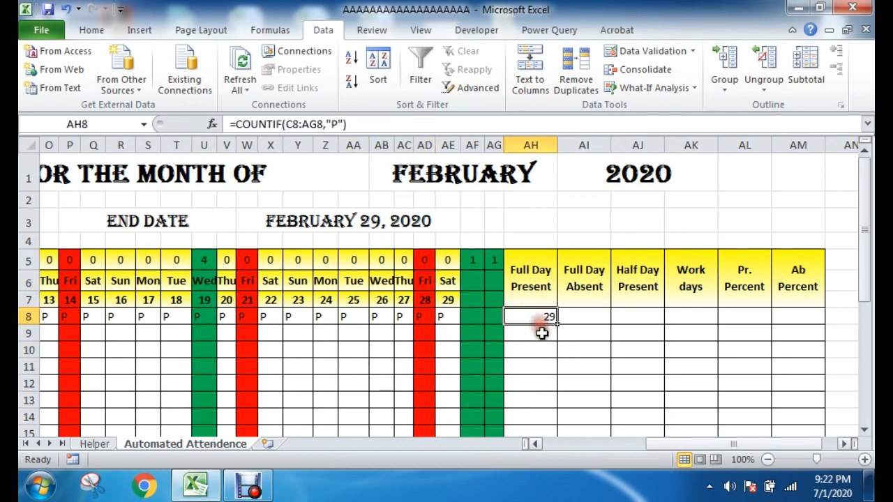
pyautogui.click(542, 318)
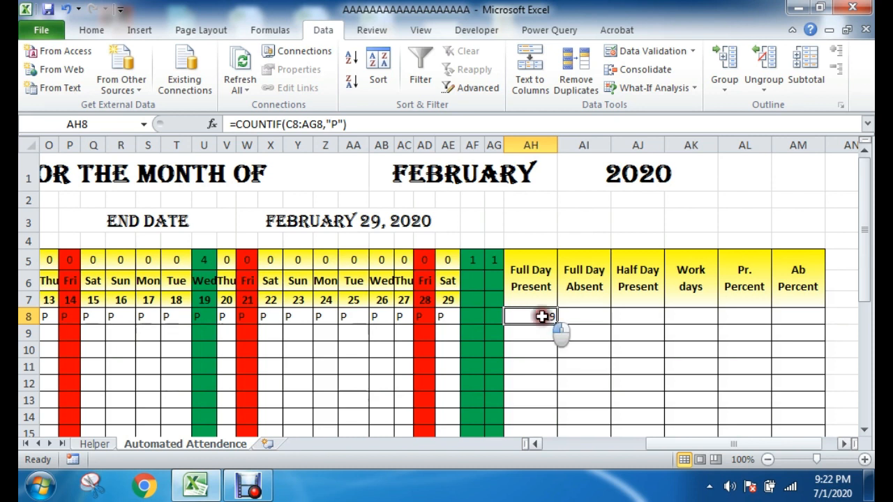
# Step: Change the Full Day Present formula in AH8 from COUNTIF to COUNTIFS, keeping C8:AG8 and "P" as the first criteria pair
pyautogui.doubleClick(542, 316)
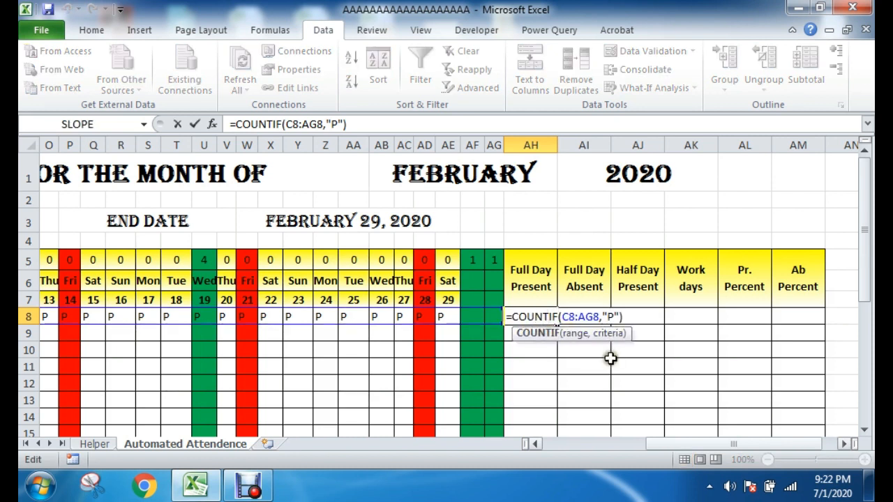
pyautogui.click(556, 317)
pyautogui.moveTo(705, 445); pyautogui.dragTo(588, 441)
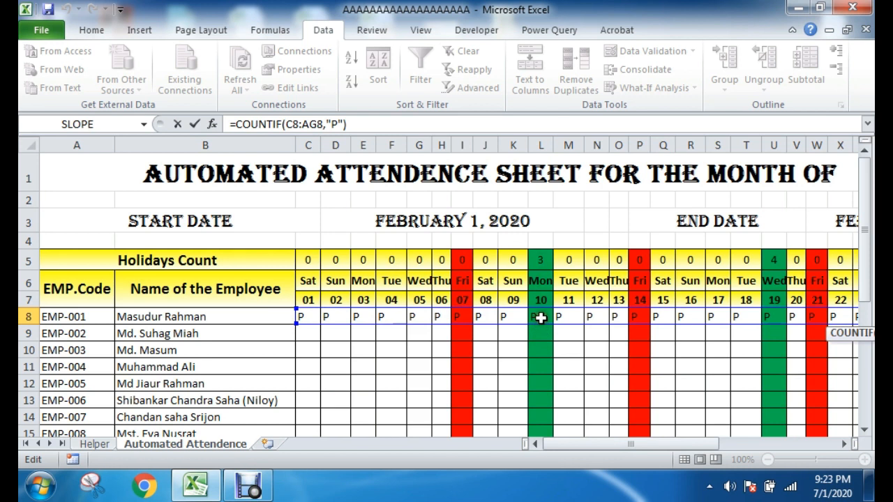
pyautogui.moveTo(592, 442); pyautogui.dragTo(674, 444)
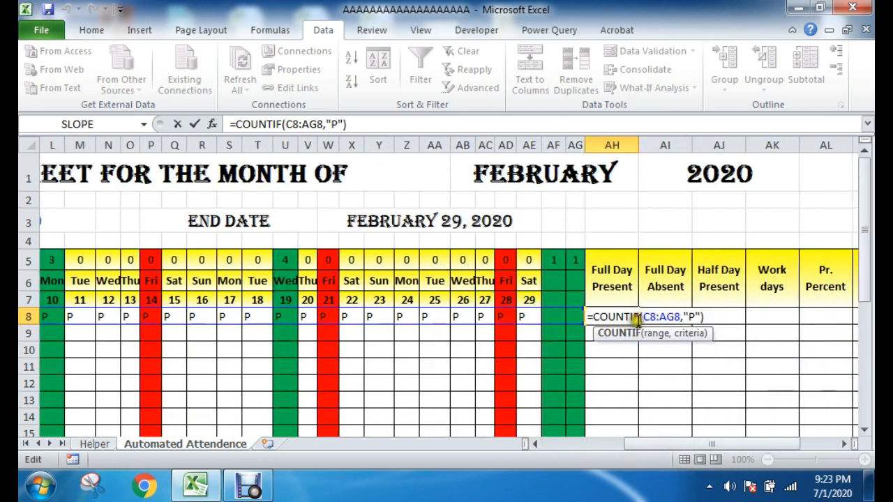
pyautogui.write('S')
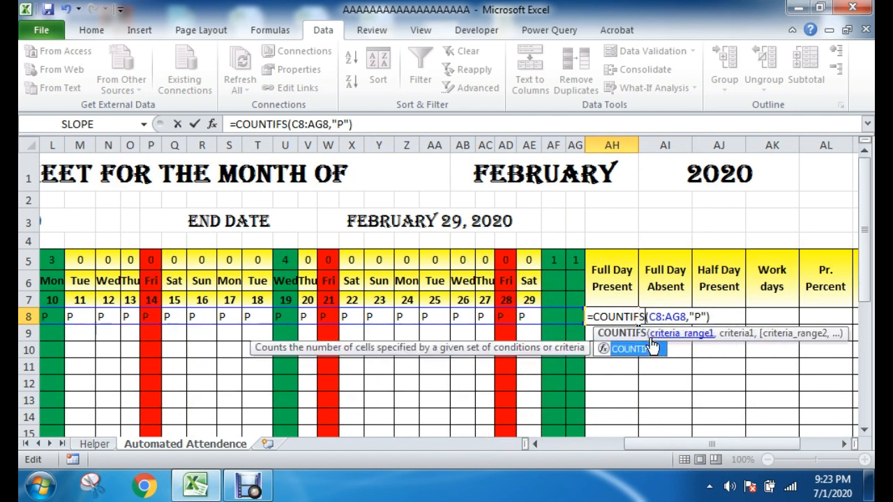
pyautogui.click(649, 318)
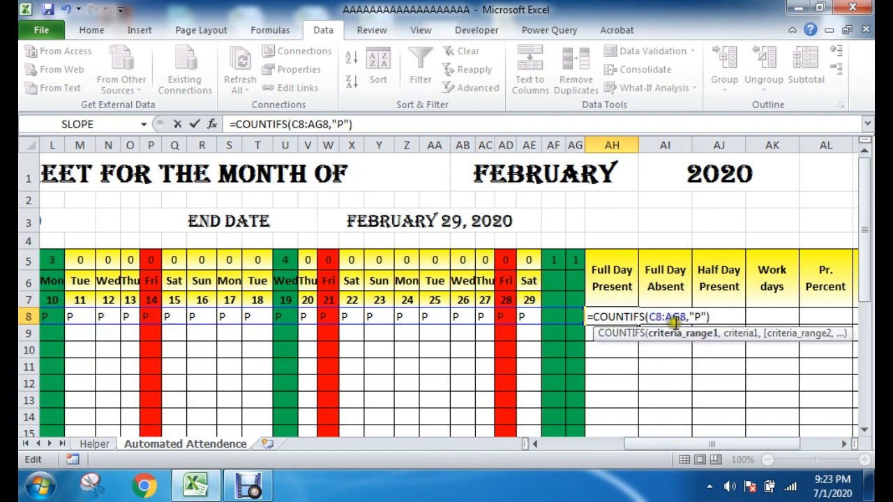
pyautogui.click(701, 317)
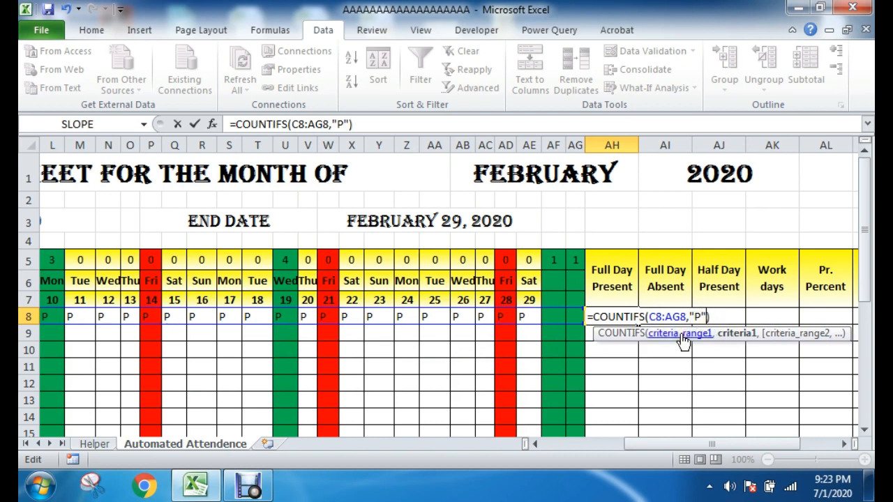
# Step: Add the weekday range C6:AG6 with the criterion "<>Fri" to the AH8 COUNTIFS formula to exclude Fridays
pyautogui.write(',')
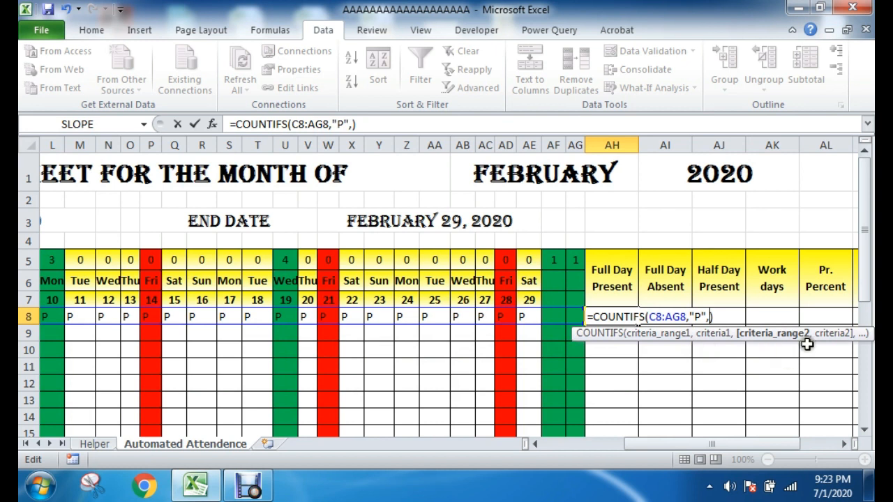
pyautogui.moveTo(653, 443); pyautogui.dragTo(573, 443)
pyautogui.moveTo(305, 281); pyautogui.dragTo(724, 278)
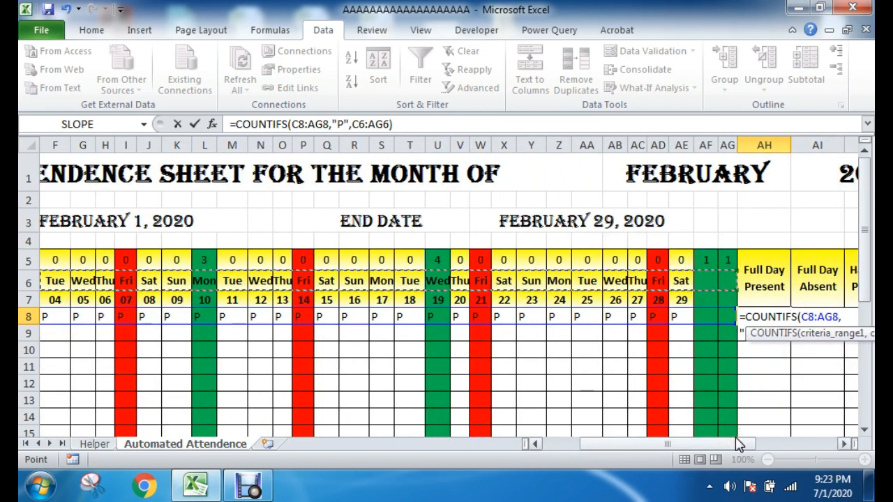
pyautogui.write(',"<>Fri",')
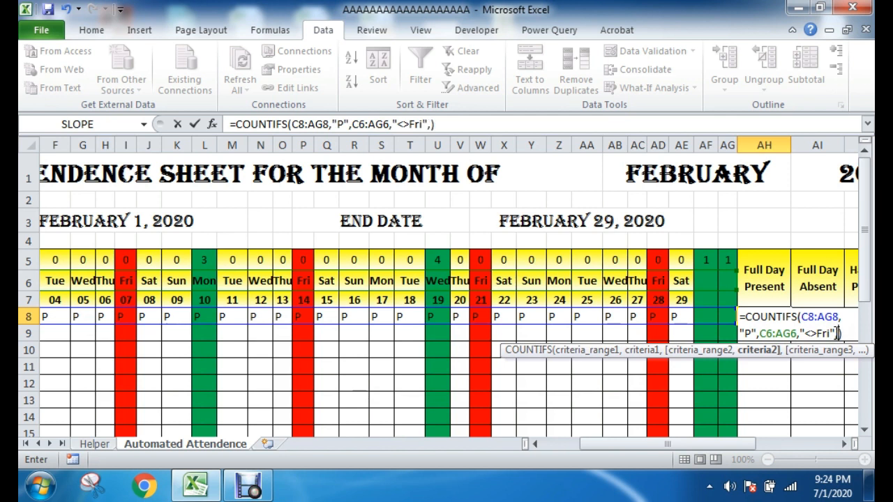
# Step: Add the holiday count range C5:AG5 with criterion 0 to the COUNTIFS formula in AH8 and commit it
pyautogui.click(837, 333)
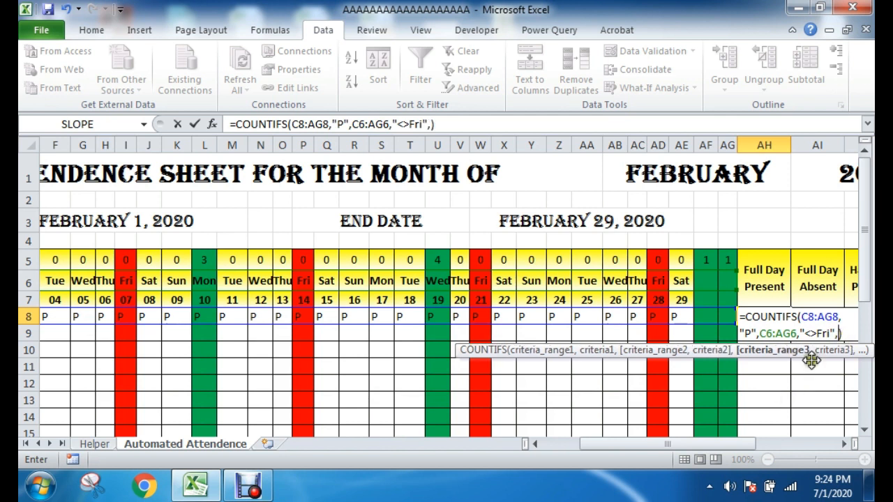
pyautogui.moveTo(689, 443); pyautogui.dragTo(648, 444)
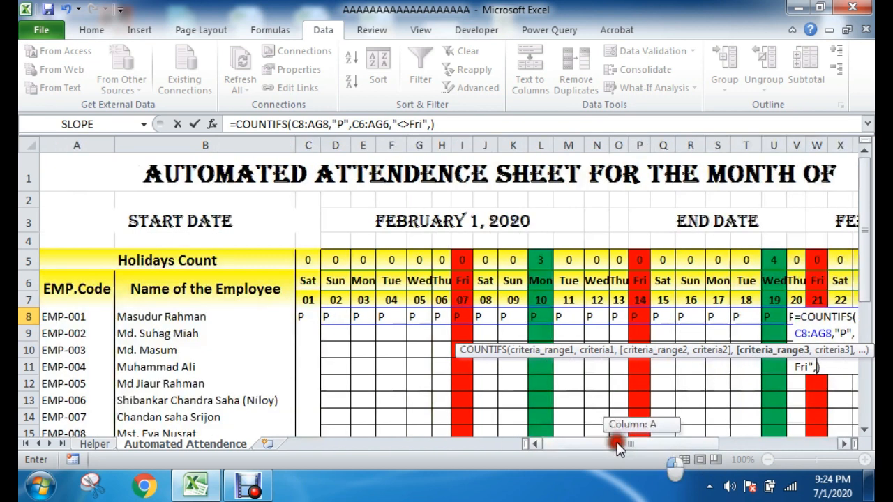
pyautogui.moveTo(313, 264); pyautogui.dragTo(735, 259)
pyautogui.moveTo(721, 449); pyautogui.dragTo(752, 447)
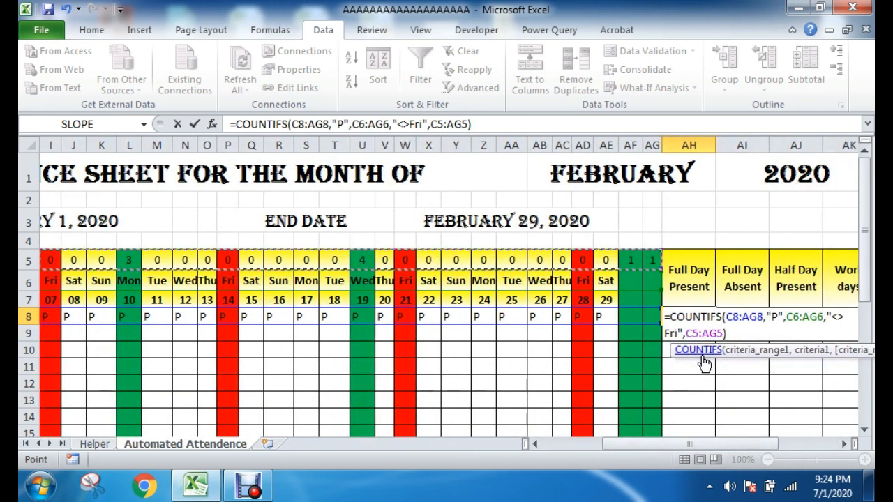
pyautogui.write(',0')
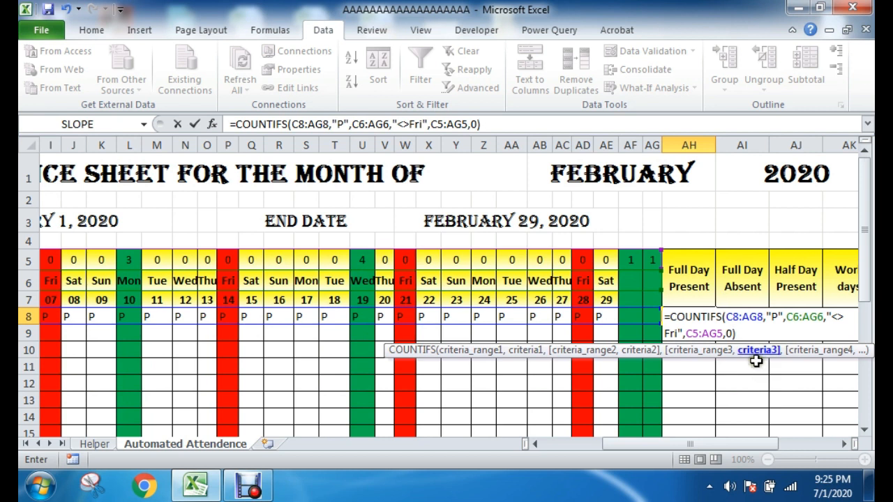
pyautogui.click(741, 333)
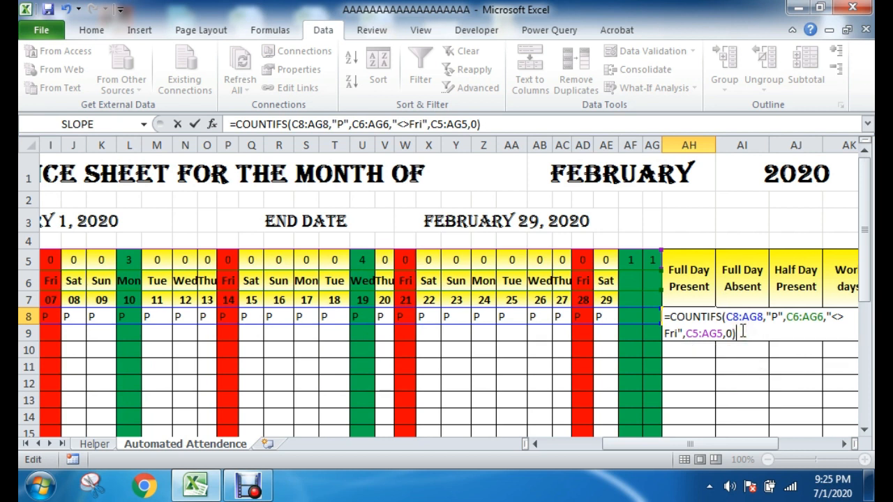
pyautogui.press('Return')
pyautogui.click(741, 334)
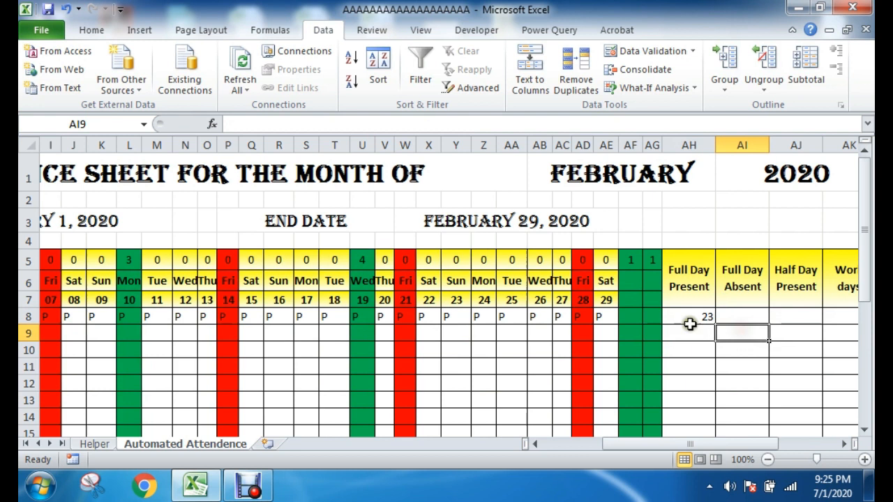
# Step: Check the AH8 count by stepping through row 8's P entries from day 29 back to day 01, skipping Fridays and holidays
pyautogui.click(689, 321)
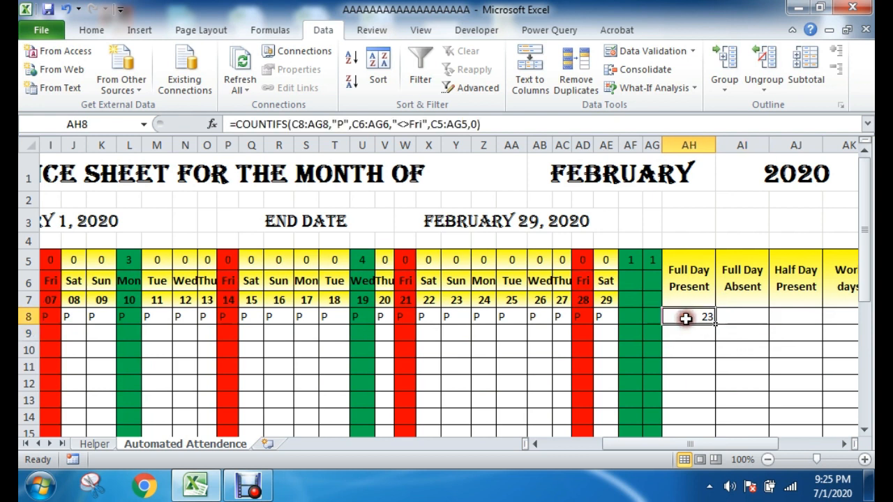
pyautogui.click(604, 317)
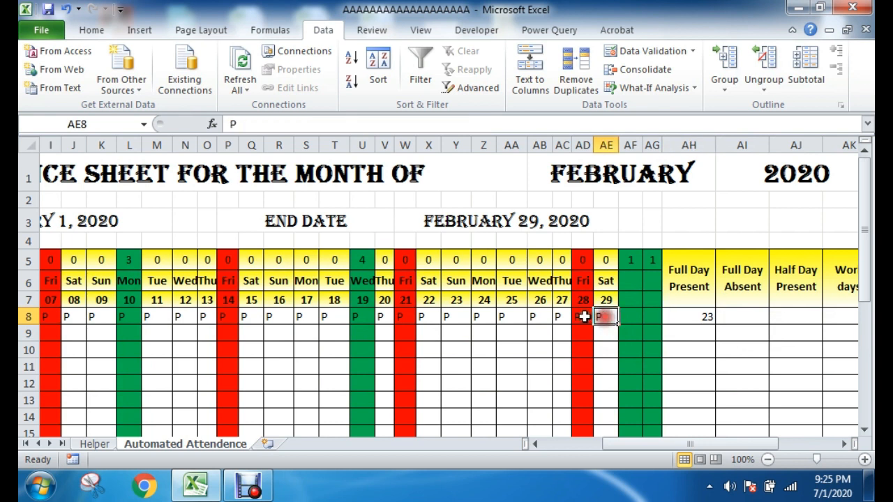
pyautogui.click(562, 317)
pyautogui.click(539, 317)
pyautogui.click(509, 317)
pyautogui.click(480, 316)
pyautogui.click(448, 317)
pyautogui.click(423, 317)
pyautogui.click(385, 317)
pyautogui.click(333, 316)
pyautogui.click(252, 318)
pyautogui.click(193, 317)
pyautogui.click(201, 317)
pyautogui.click(159, 317)
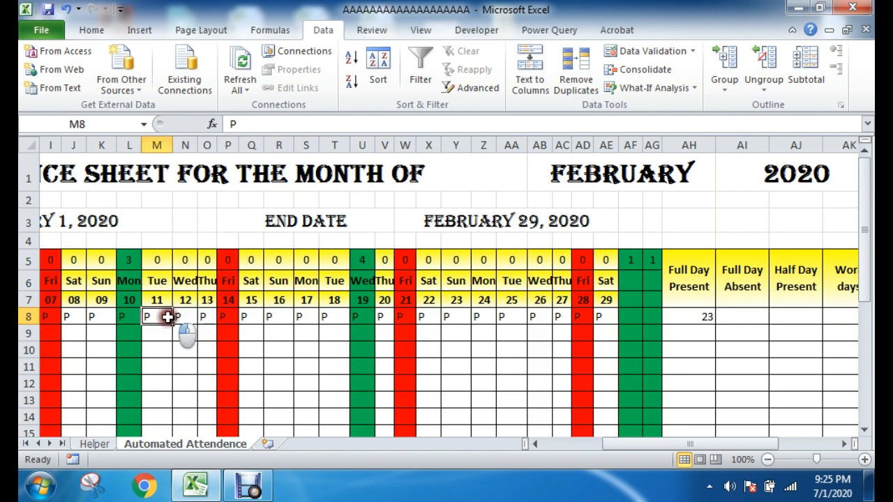
pyautogui.click(98, 317)
pyautogui.click(73, 317)
pyautogui.moveTo(631, 444); pyautogui.dragTo(562, 440)
pyautogui.click(439, 317)
pyautogui.click(417, 317)
pyautogui.click(391, 317)
pyautogui.click(364, 317)
pyautogui.click(335, 318)
pyautogui.click(307, 318)
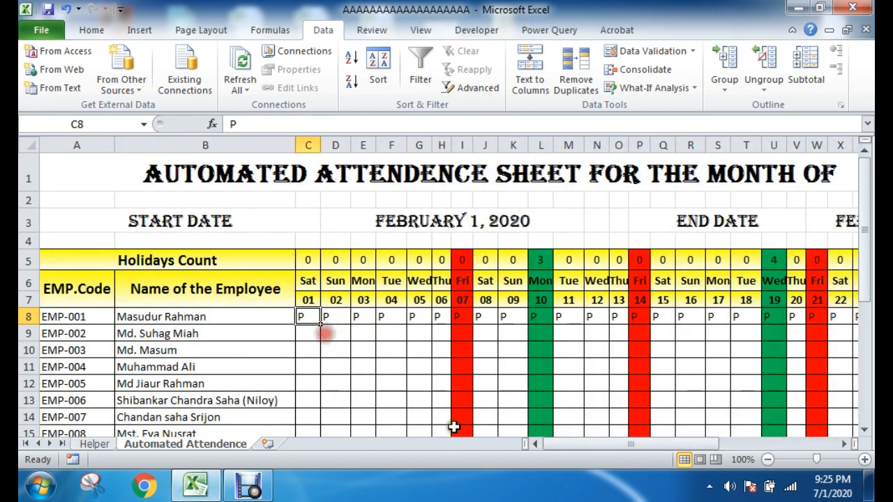
# Step: Examine the Full Day Present formula in AH8 and its result for row 8
pyautogui.moveTo(582, 442); pyautogui.dragTo(671, 449)
pyautogui.click(638, 350)
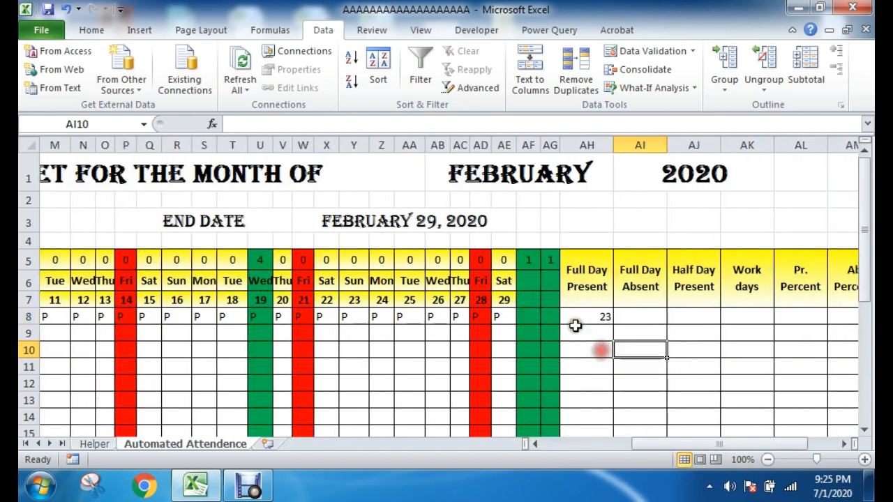
pyautogui.click(579, 316)
pyautogui.click(593, 338)
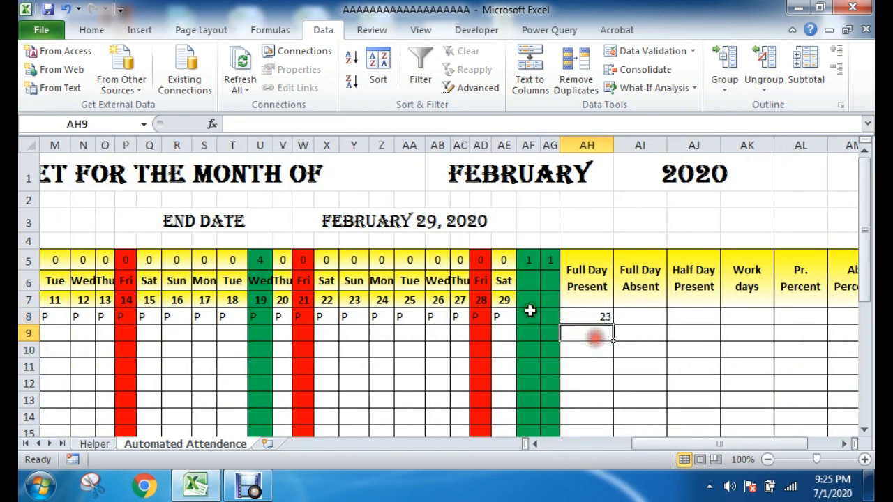
pyautogui.click(603, 316)
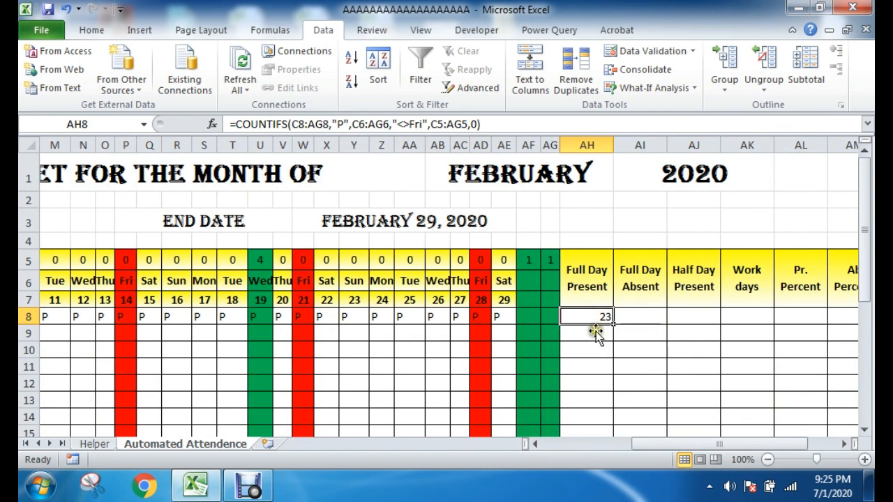
pyautogui.doubleClick(594, 322)
pyautogui.press('Escape')
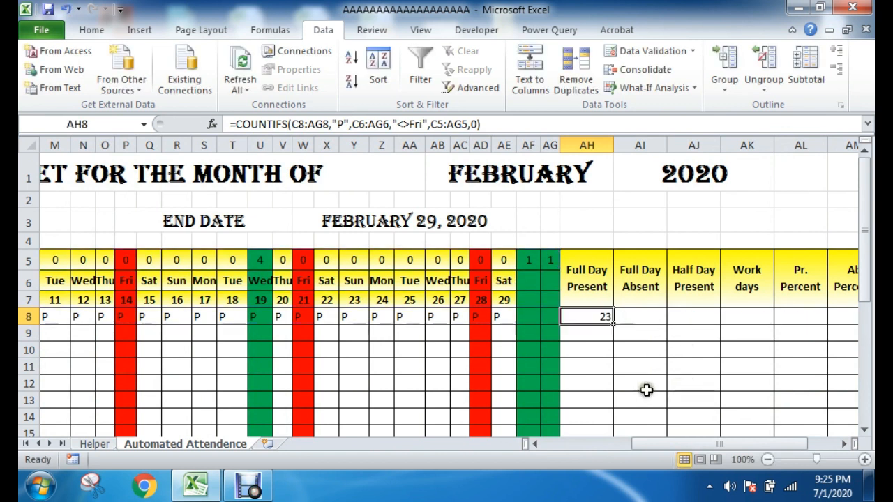
pyautogui.click(594, 318)
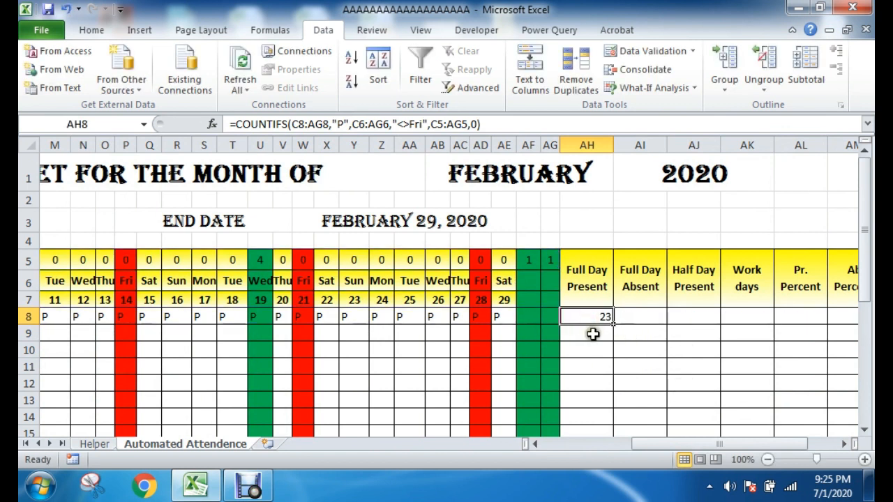
# Step: Fill the AH8 formula with its relative ranges down the Full Day Present column through row 31
pyautogui.scroll(-8, 593, 334)
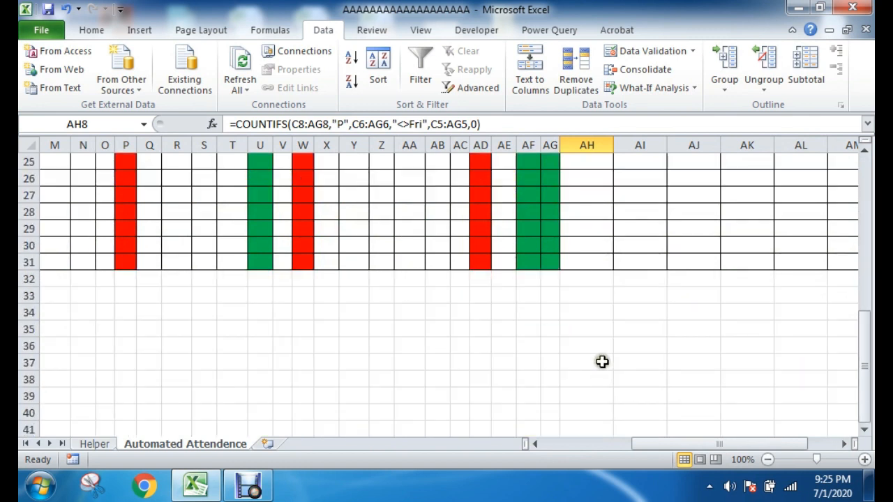
pyautogui.scroll(8, 602, 361)
pyautogui.moveTo(613, 321); pyautogui.dragTo(604, 413)
pyautogui.scroll(2, 677, 371)
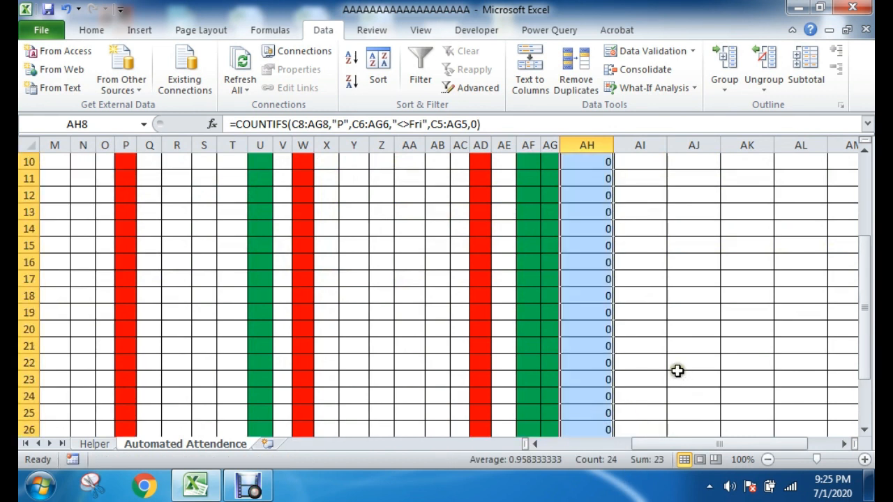
pyautogui.scroll(3, 677, 371)
# Step: Enter P in AB10 for day 26 and check the Full Day Present count in row 10
pyautogui.click(431, 347)
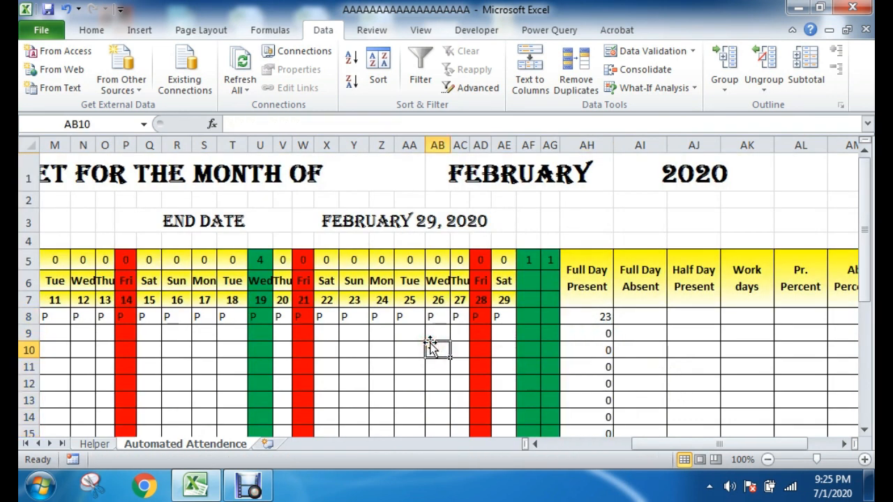
pyautogui.write('P')
pyautogui.press('Return')
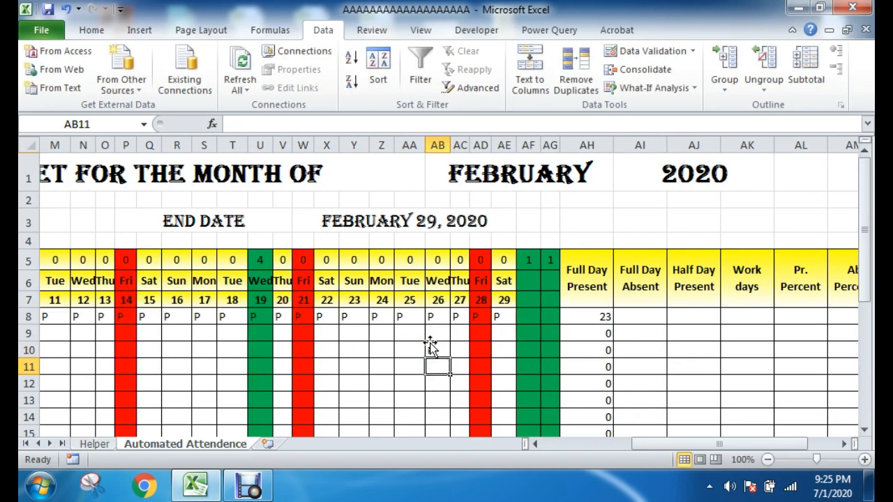
pyautogui.click(604, 350)
pyautogui.click(652, 366)
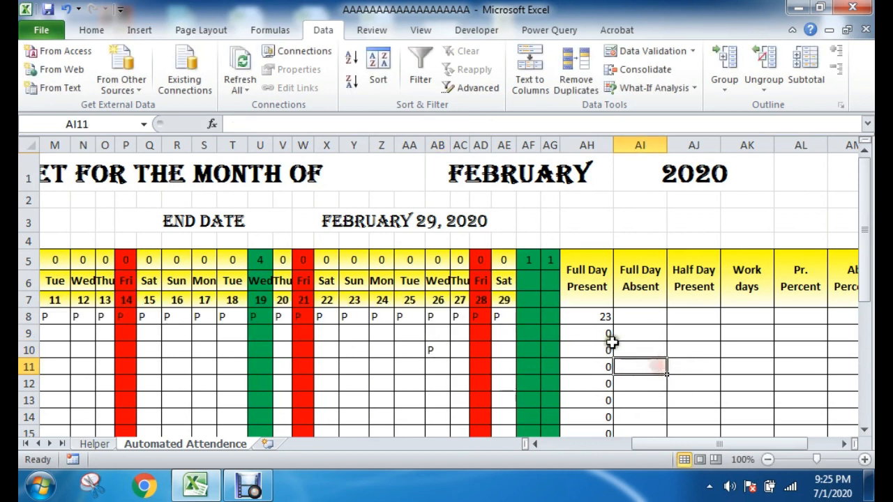
# Step: Make the weekday range in the AH8 COUNTIFS formula absolute as $C$6:$AG$6
pyautogui.click(592, 316)
pyautogui.doubleClick(592, 316)
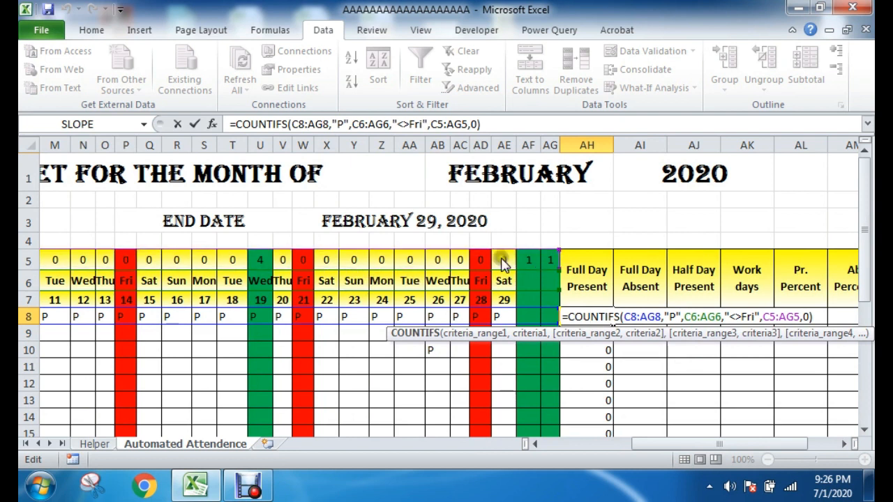
pyautogui.moveTo(675, 442); pyautogui.dragTo(571, 447)
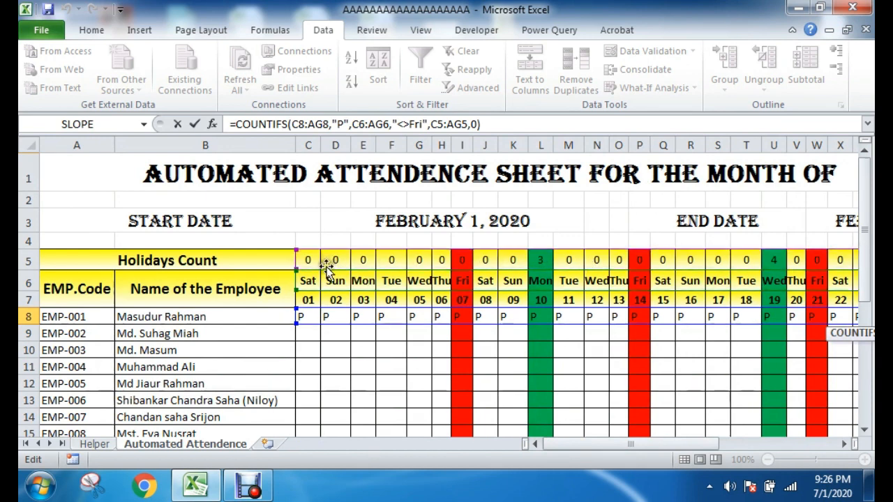
pyautogui.moveTo(602, 450); pyautogui.dragTo(701, 446)
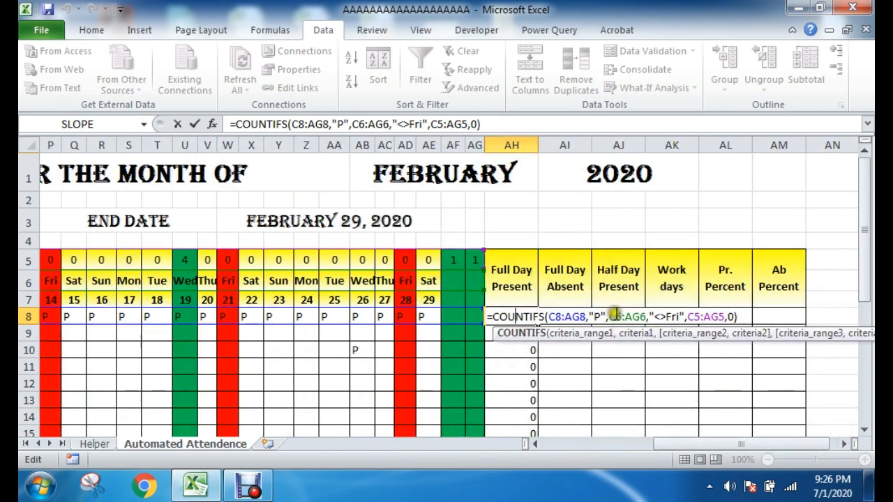
pyautogui.click(618, 318)
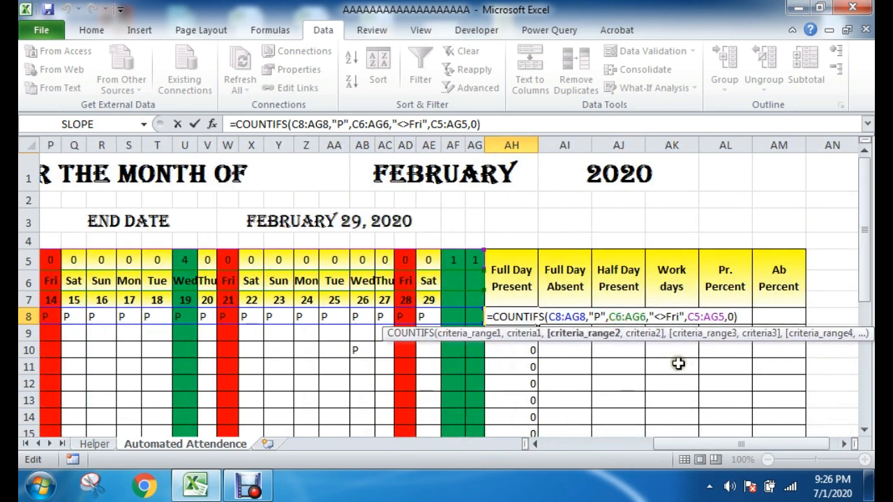
pyautogui.press('F4')
pyautogui.click(651, 319)
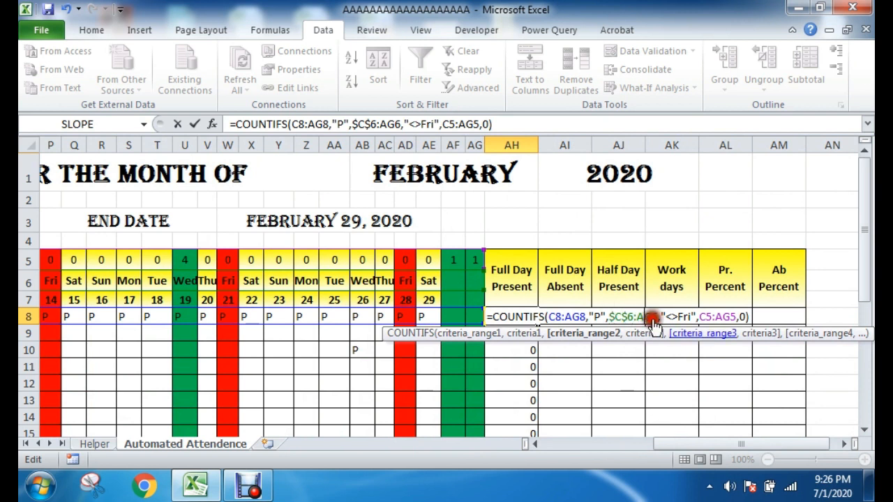
pyautogui.press('F4')
# Step: Make the holiday count range in the AH8 formula absolute as $C$5:$AG$5 and commit the formula
pyautogui.click(719, 317)
pyautogui.press('F4')
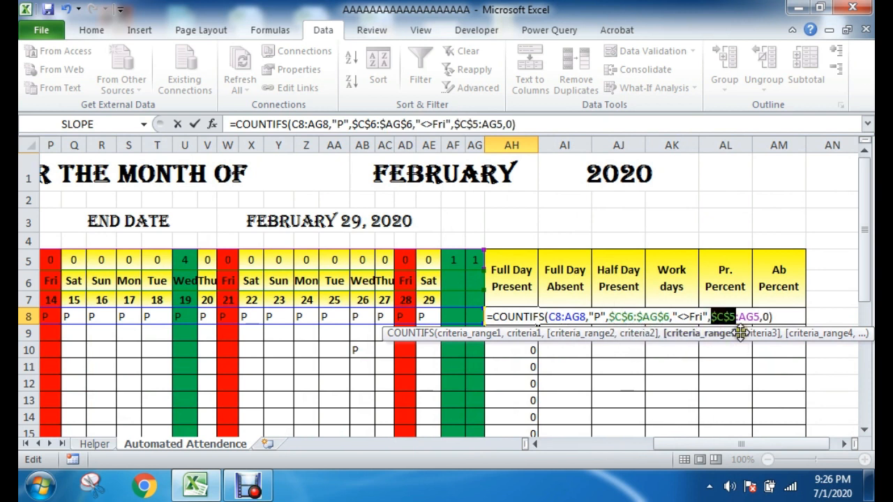
pyautogui.click(748, 318)
pyautogui.press('F4')
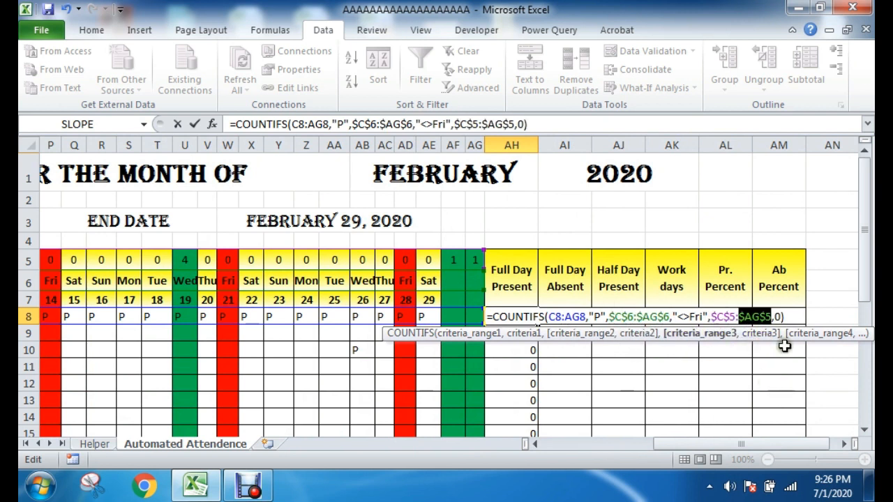
pyautogui.click(789, 318)
pyautogui.press('Return')
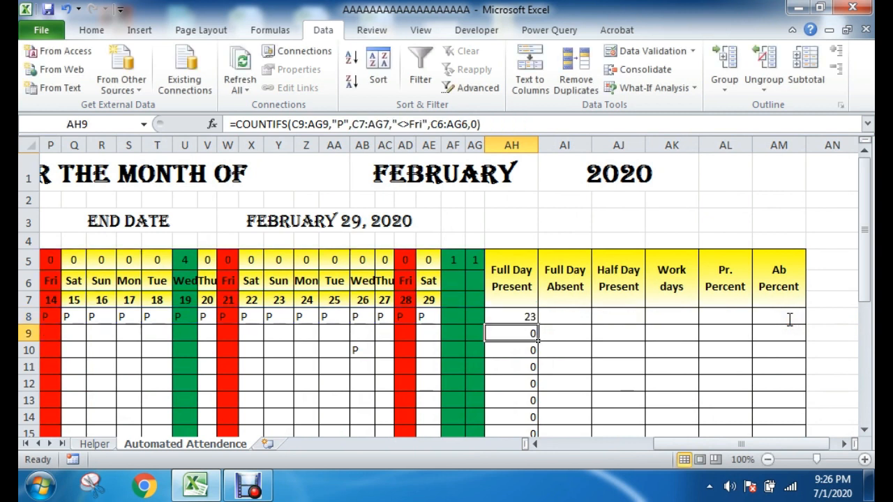
# Step: Fill the corrected AH8 formula down the Full Day Present column through row 31
pyautogui.click(611, 351)
pyautogui.click(499, 319)
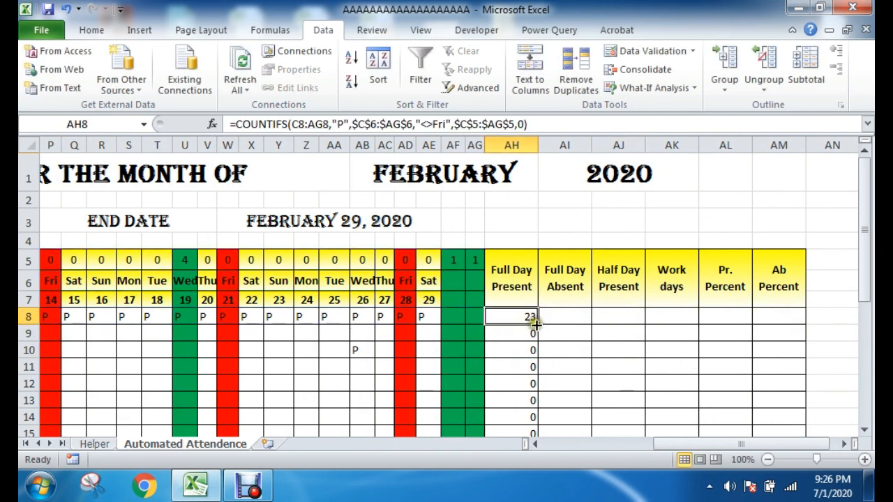
pyautogui.moveTo(537, 324); pyautogui.dragTo(524, 363)
pyautogui.scroll(5, 711, 360)
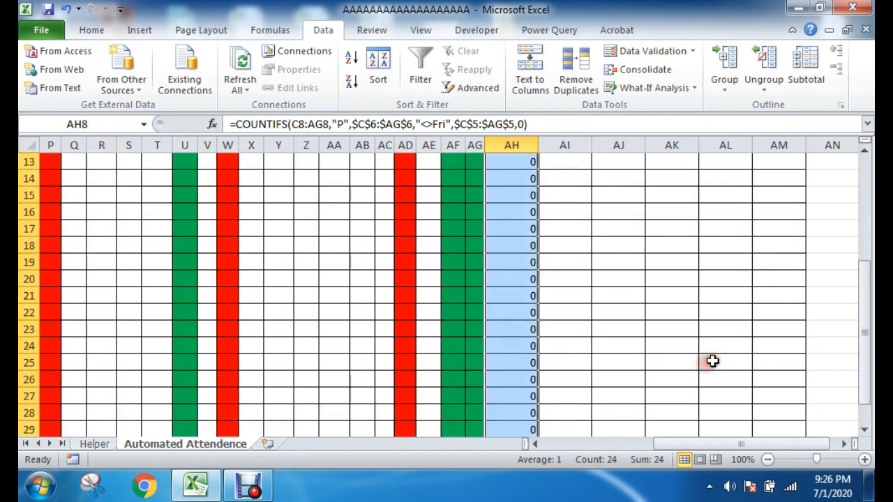
pyautogui.click(632, 330)
# Step: Enter P in row 10 for day 27 and Friday 28, checking the Full Day Present count in AH10
pyautogui.click(383, 270)
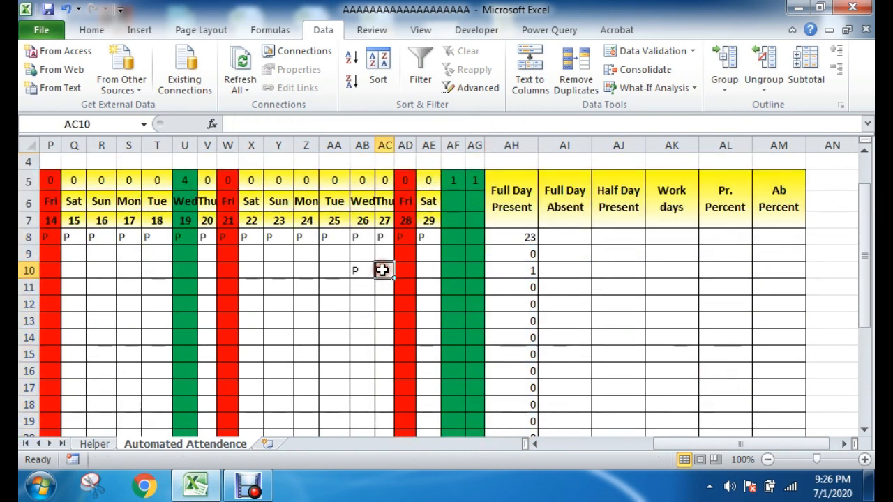
pyautogui.press('Return')
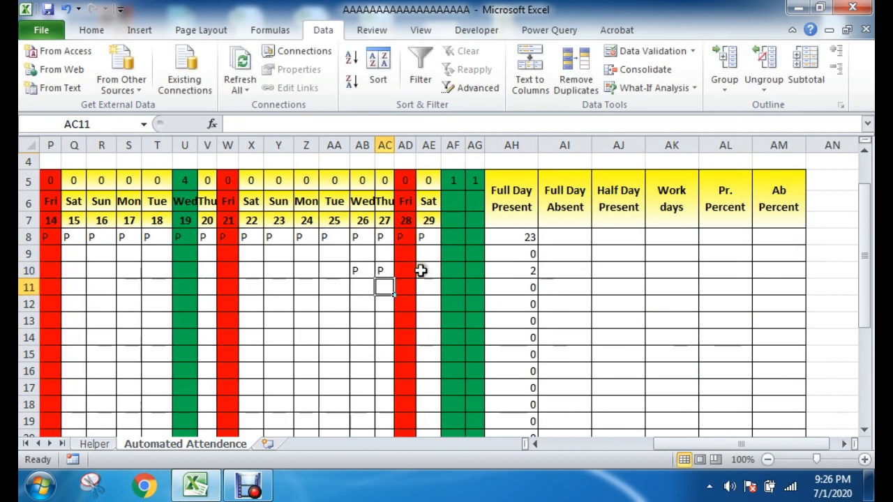
pyautogui.click(526, 268)
pyautogui.click(407, 272)
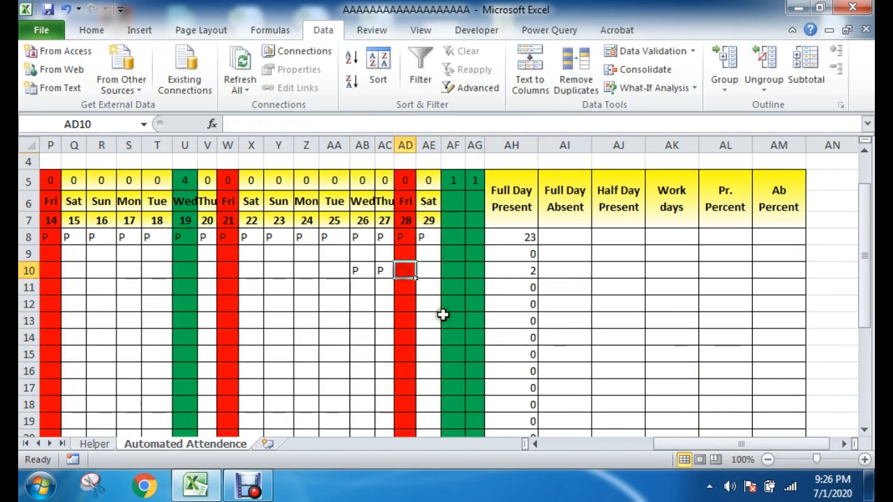
pyautogui.write('P')
pyautogui.press('Return')
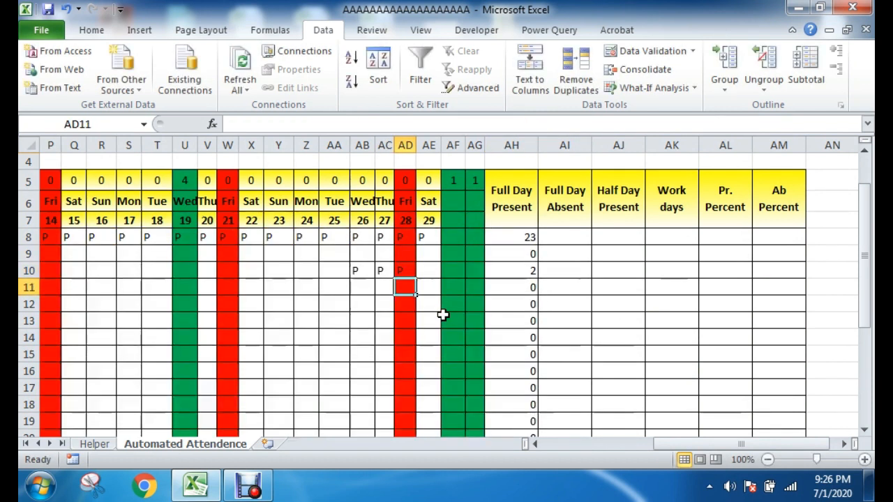
pyautogui.click(533, 270)
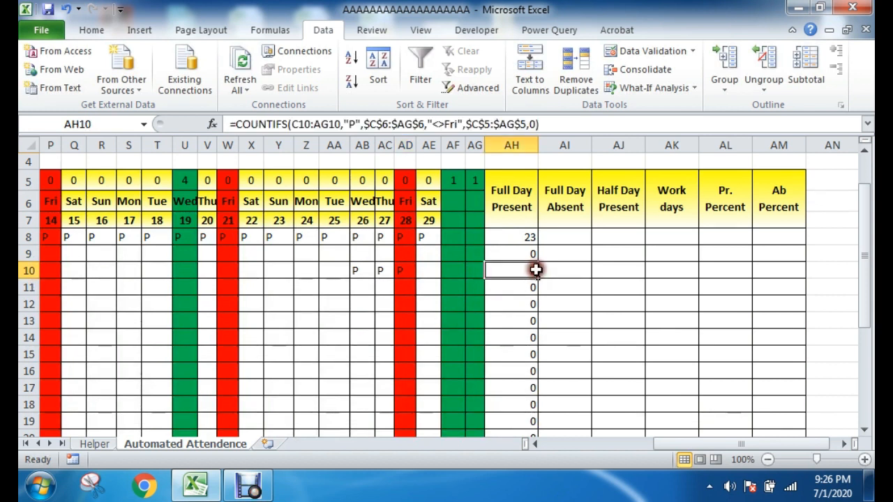
# Step: Enter P in U10 on the day 19 holiday and check the Full Day Present count in AH10
pyautogui.click(193, 271)
pyautogui.write('P')
pyautogui.press('Return')
pyautogui.click(249, 290)
pyautogui.click(532, 270)
pyautogui.click(601, 303)
pyautogui.click(532, 240)
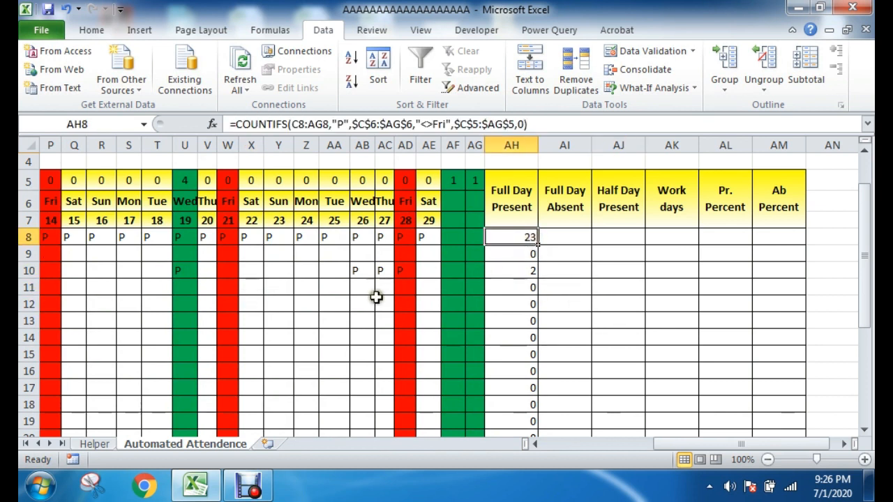
# Step: Compare the AH8 formula with the empty Full Day Absent, Half Day Present and Work days columns
pyautogui.scroll(1, 532, 240)
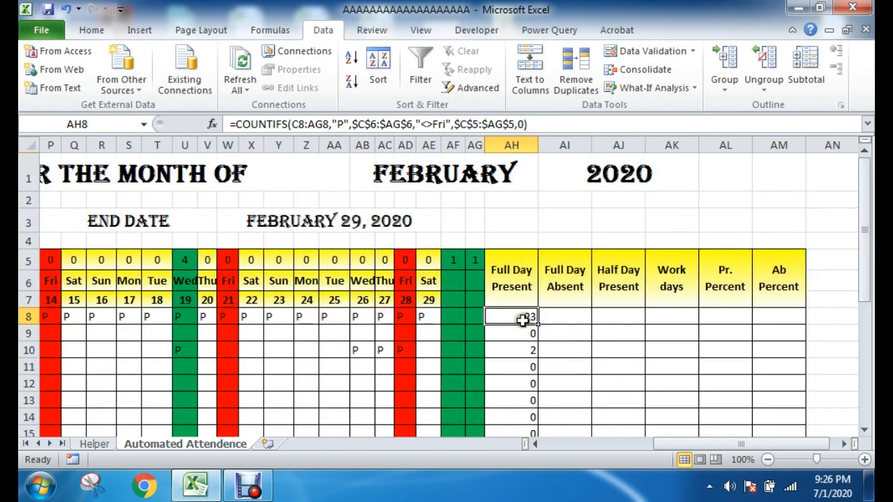
pyautogui.click(625, 346)
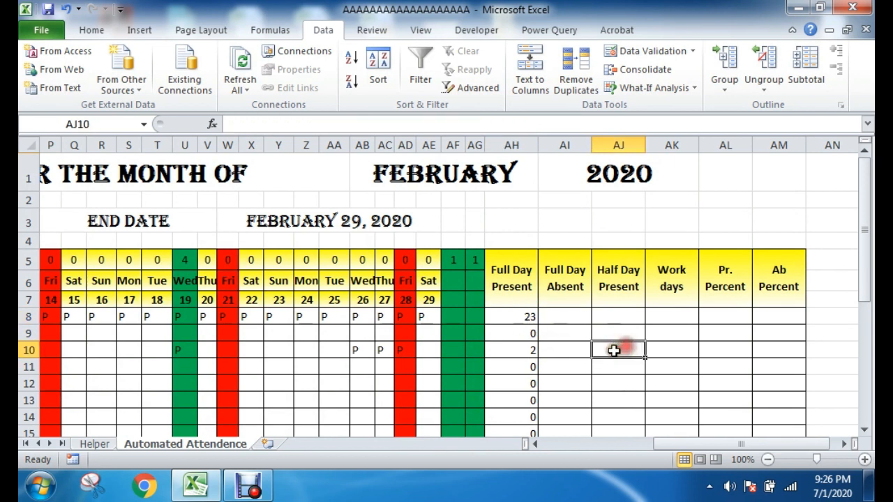
pyautogui.moveTo(571, 276); pyautogui.dragTo(564, 406)
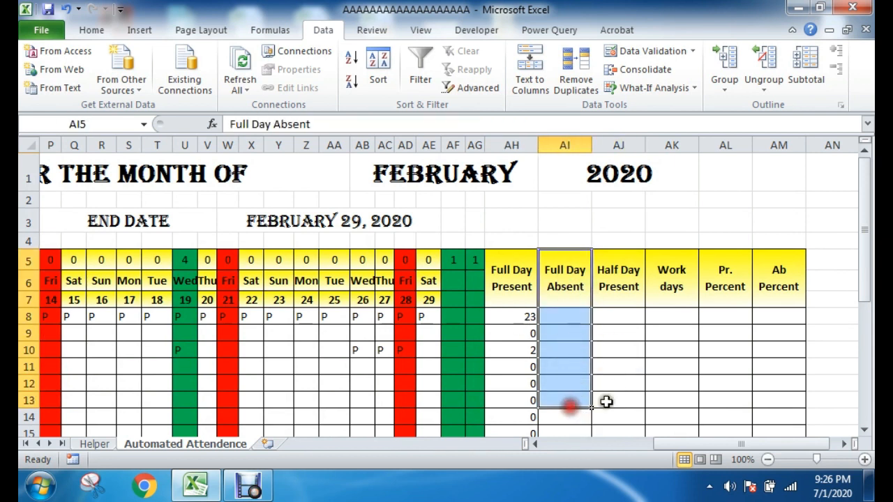
pyautogui.click(623, 381)
pyautogui.doubleClick(518, 317)
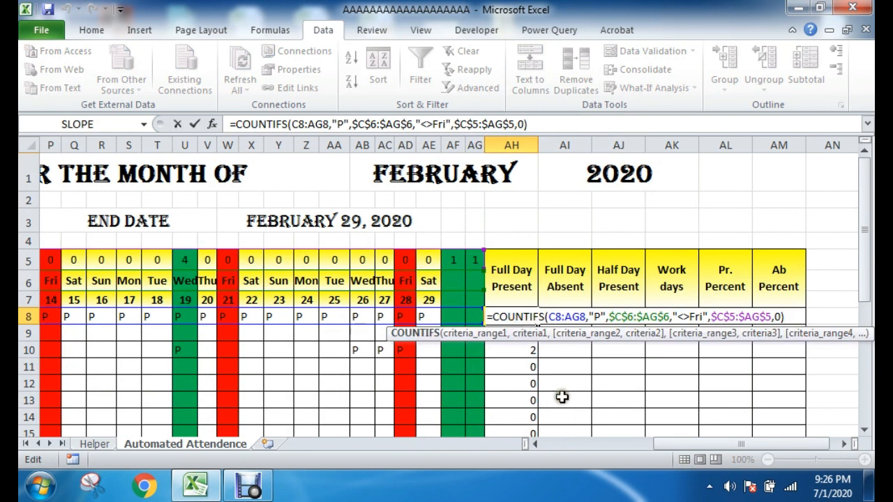
pyautogui.press('Escape')
pyautogui.moveTo(577, 271); pyautogui.dragTo(568, 402)
pyautogui.moveTo(622, 282); pyautogui.dragTo(623, 416)
pyautogui.moveTo(674, 271); pyautogui.dragTo(675, 417)
pyautogui.click(597, 347)
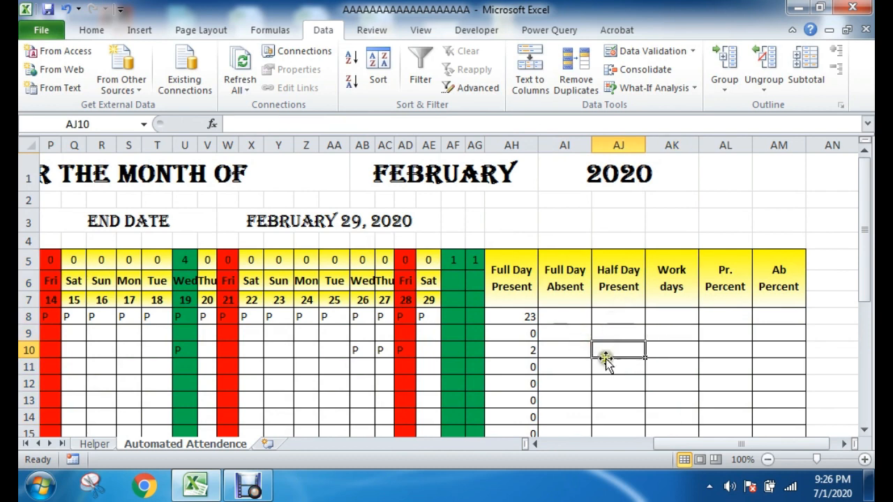
pyautogui.moveTo(687, 444); pyautogui.dragTo(569, 444)
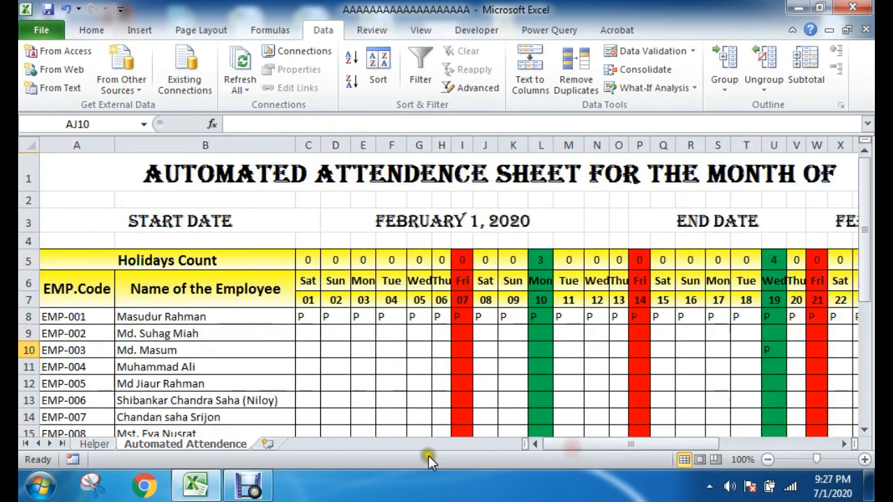
pyautogui.click(271, 492)
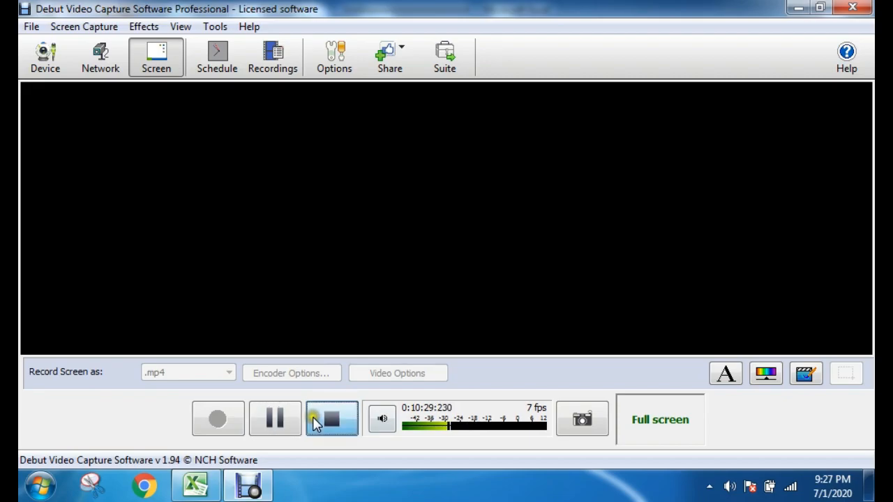
pyautogui.click(325, 416)
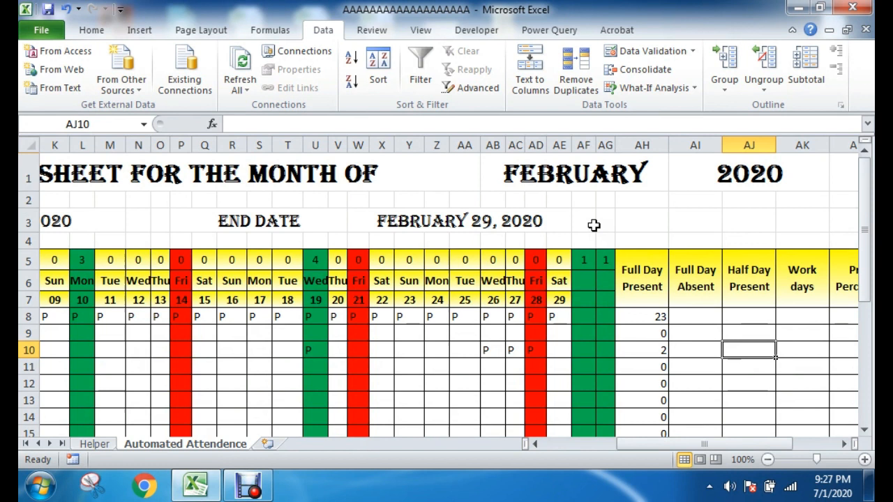
pyautogui.click(708, 316)
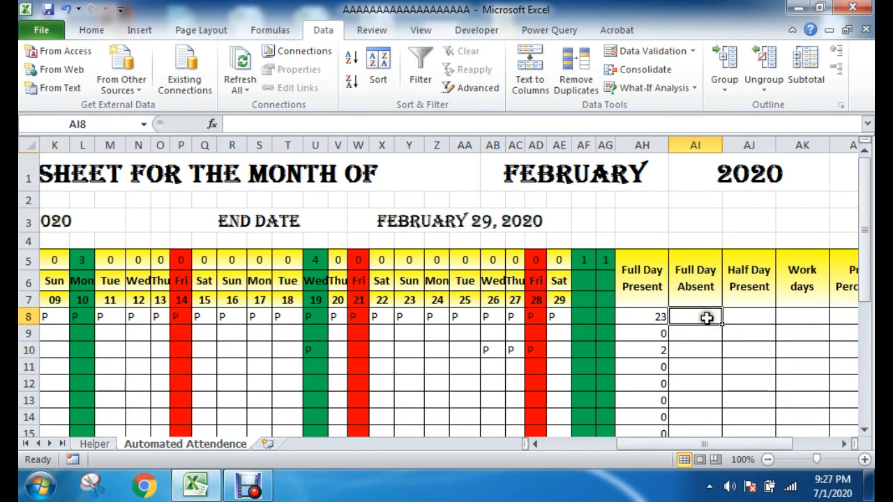
pyautogui.click(736, 325)
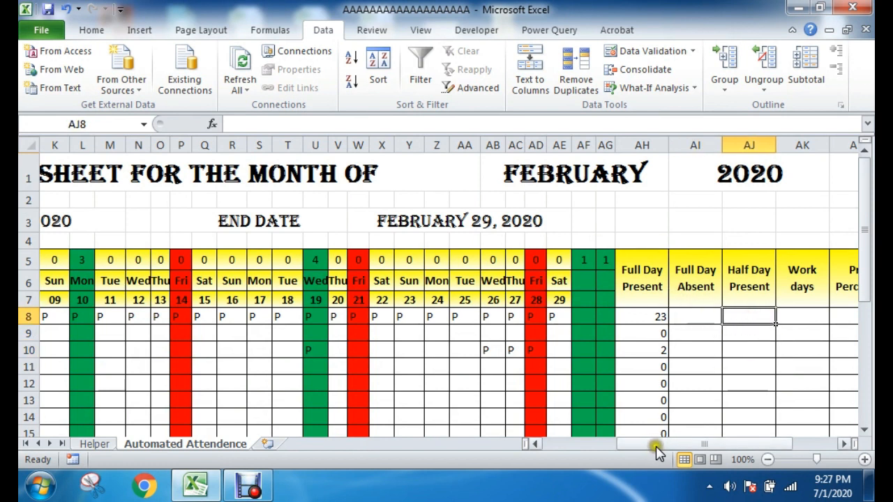
pyautogui.moveTo(658, 445); pyautogui.dragTo(665, 446)
pyautogui.click(628, 318)
pyautogui.click(675, 316)
pyautogui.click(793, 365)
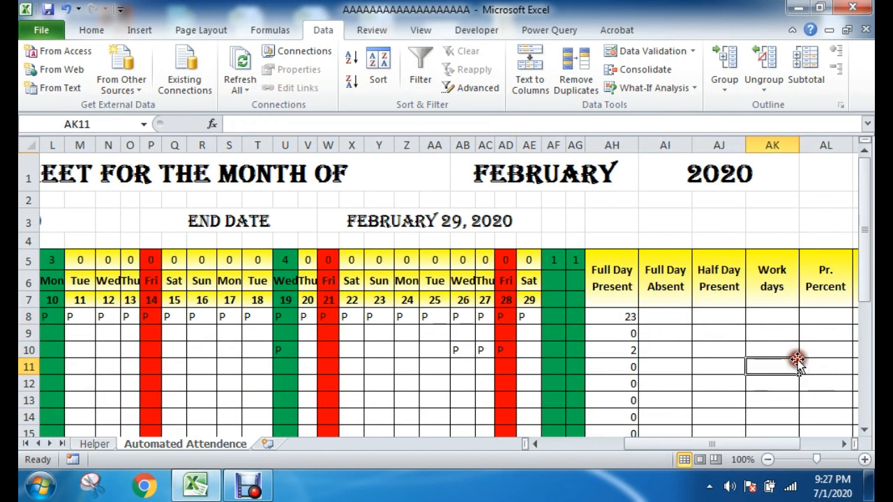
# Step: Copy the COUNTIFS formula text from AH8 into the Full Day Absent cell AI8
pyautogui.click(616, 316)
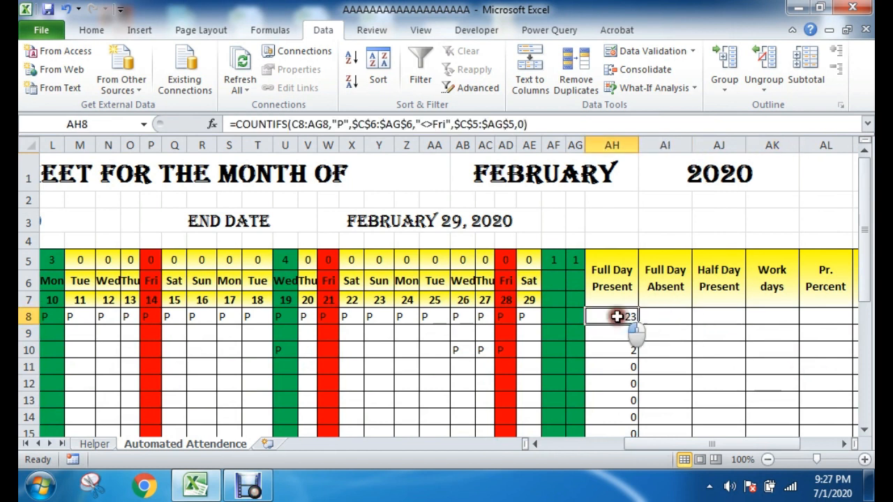
pyautogui.click(671, 320)
pyautogui.click(622, 311)
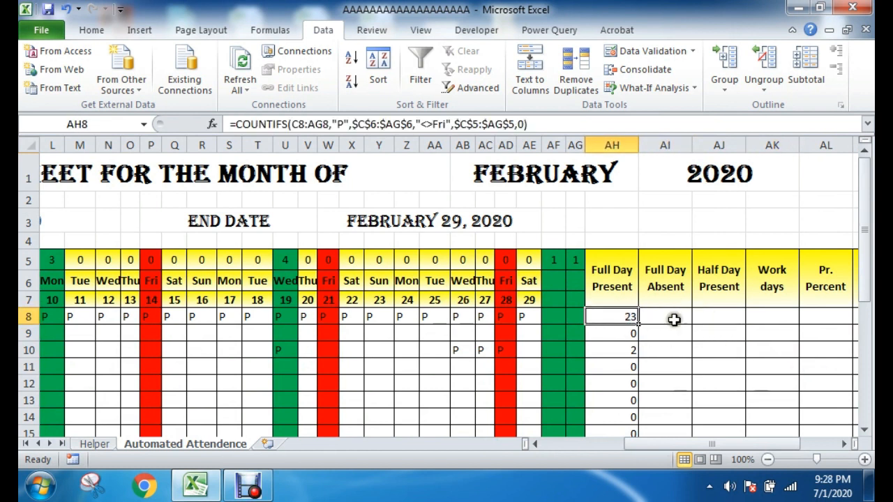
pyautogui.moveTo(572, 124); pyautogui.dragTo(180, 126)
pyautogui.hotkey('ctrl', 'c')
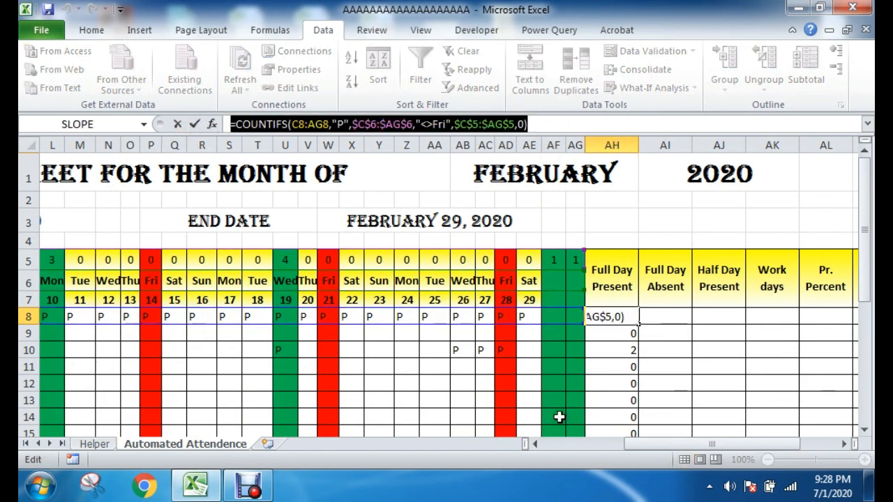
pyautogui.press('Escape')
pyautogui.click(663, 314)
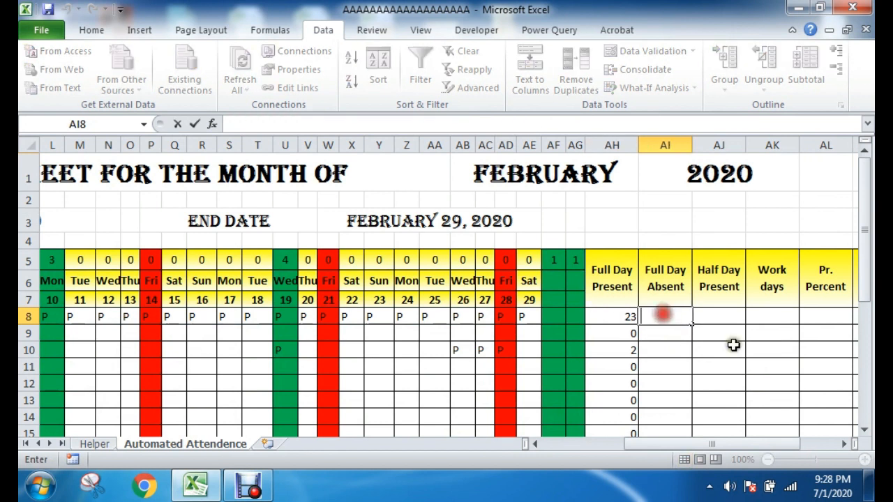
pyautogui.hotkey('ctrl', 'v')
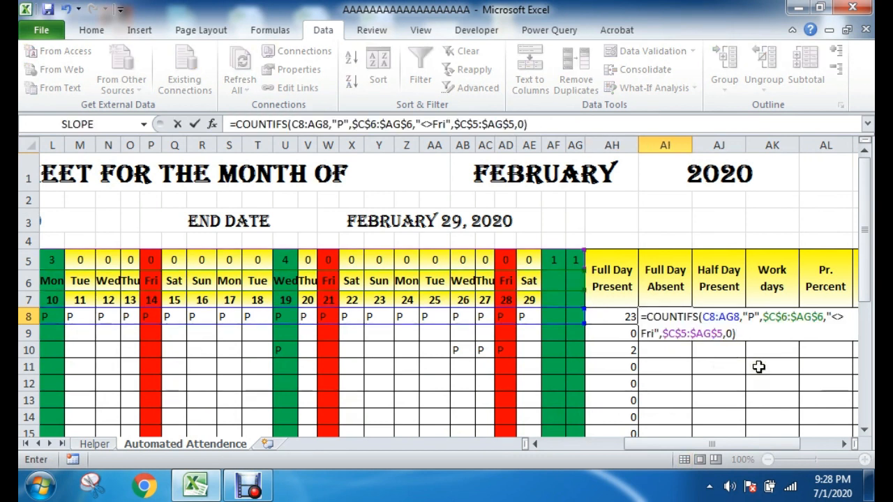
# Step: Set the attendance criterion in the AI8 COUNTIFS formula to "A" and commit the formula
pyautogui.click(751, 316)
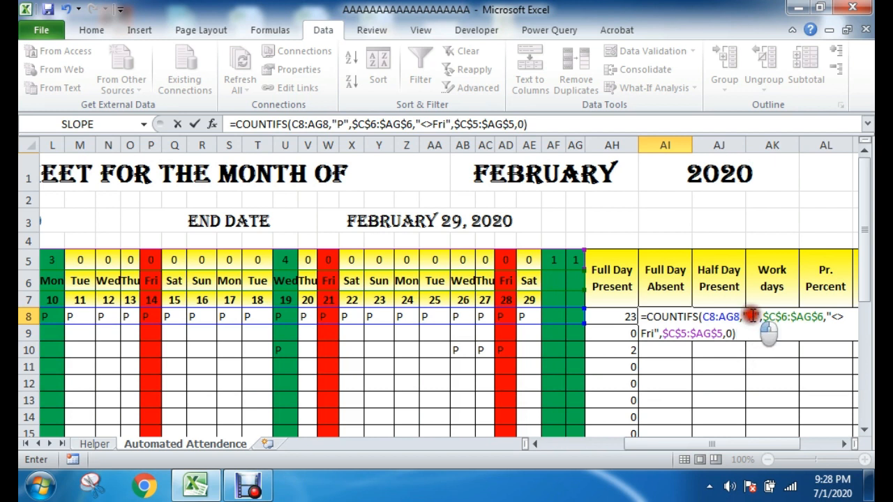
pyautogui.doubleClick(751, 316)
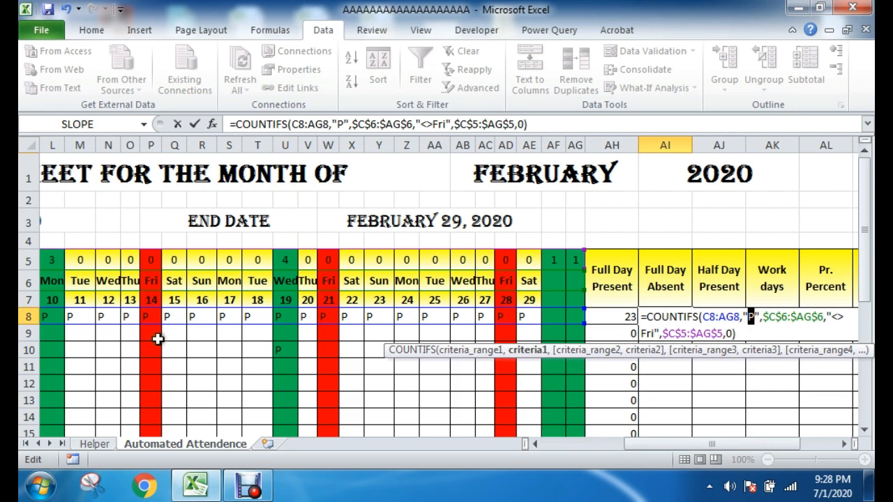
pyautogui.click(749, 322)
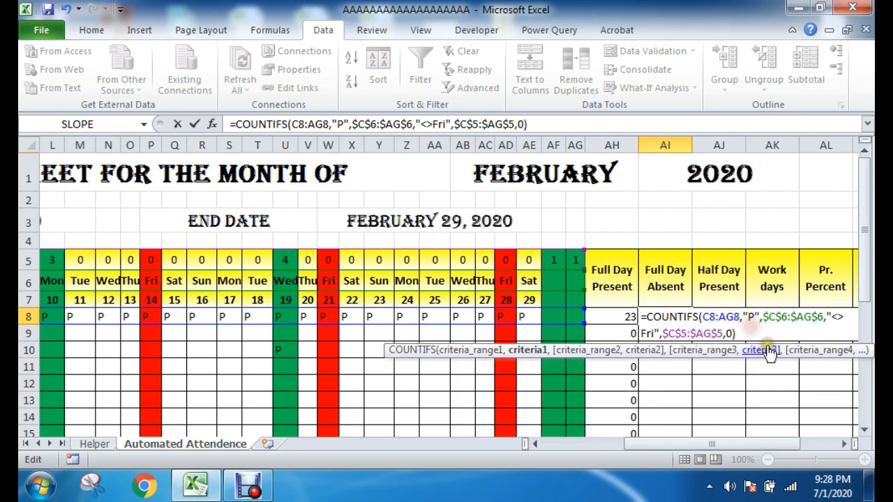
pyautogui.press('BackSpace')
pyautogui.write('A')
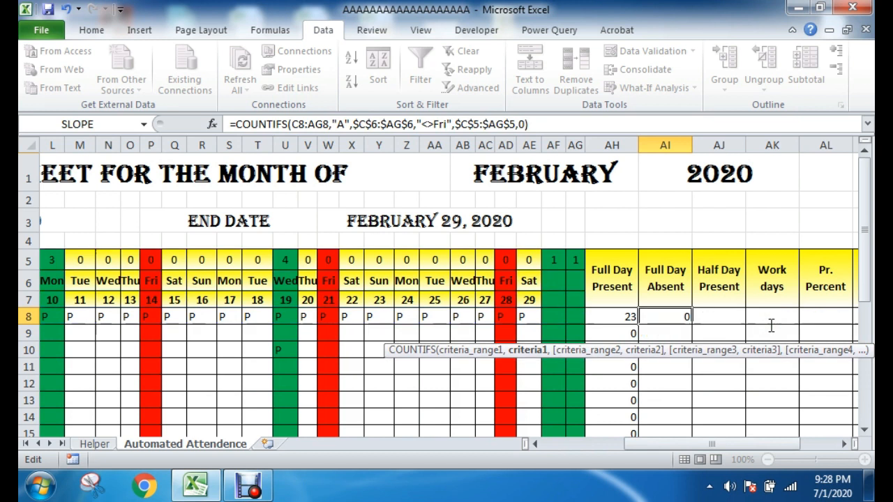
pyautogui.press('Return')
# Step: Enter A in Y8 for day 23 and check the Full Day Present and Full Day Absent counts in row 8
pyautogui.click(682, 368)
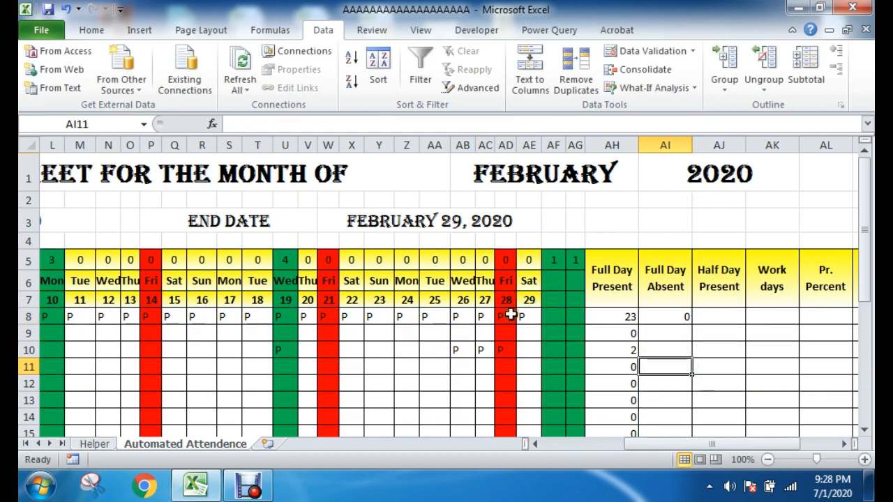
pyautogui.moveTo(511, 315); pyautogui.dragTo(351, 316)
pyautogui.click(683, 317)
pyautogui.moveTo(525, 317); pyautogui.dragTo(191, 313)
pyautogui.click(420, 333)
pyautogui.click(378, 316)
pyautogui.write('A')
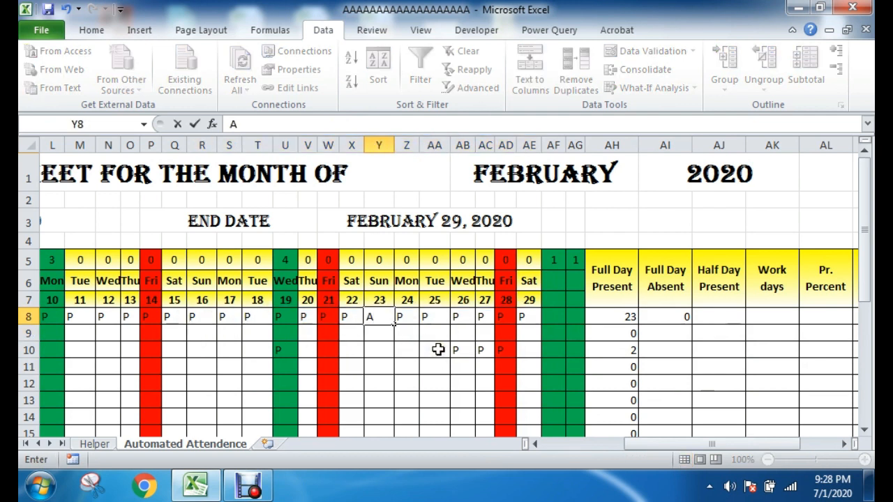
pyautogui.press('Return')
pyautogui.click(634, 316)
pyautogui.click(666, 316)
# Step: Mark day 26 in row 8 as A and compare the present and absent counts in AH8 and AI8
pyautogui.click(462, 316)
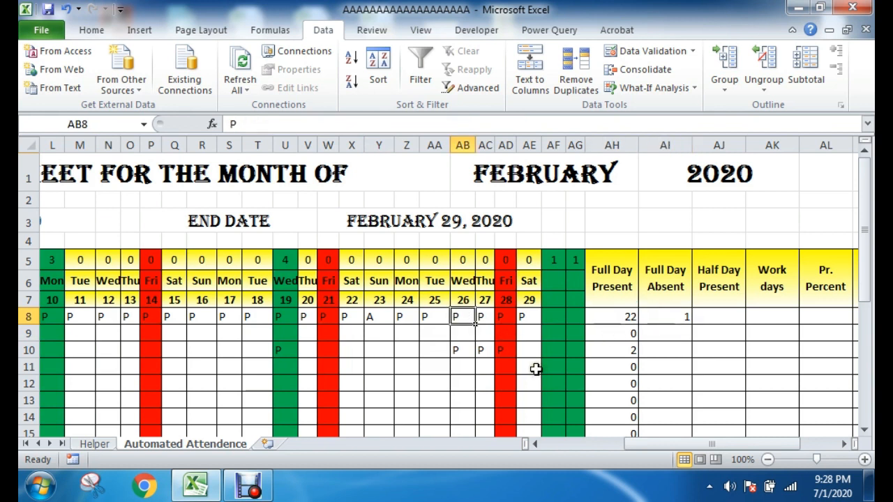
pyautogui.write('A')
pyautogui.press('Return')
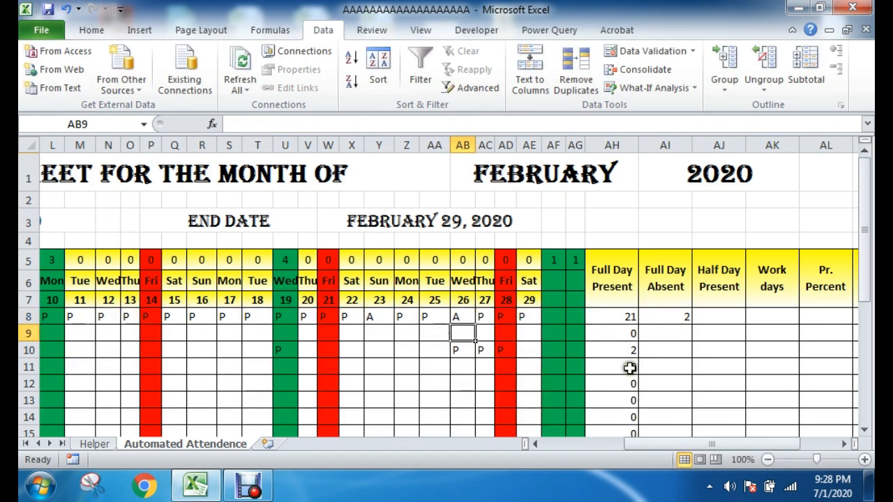
pyautogui.click(628, 315)
pyautogui.click(675, 316)
pyautogui.click(662, 345)
pyautogui.click(631, 318)
pyautogui.click(678, 319)
pyautogui.click(687, 365)
# Step: Fill the AI8 formula down the Full Day Absent column through row 31
pyautogui.click(680, 317)
pyautogui.doubleClick(690, 324)
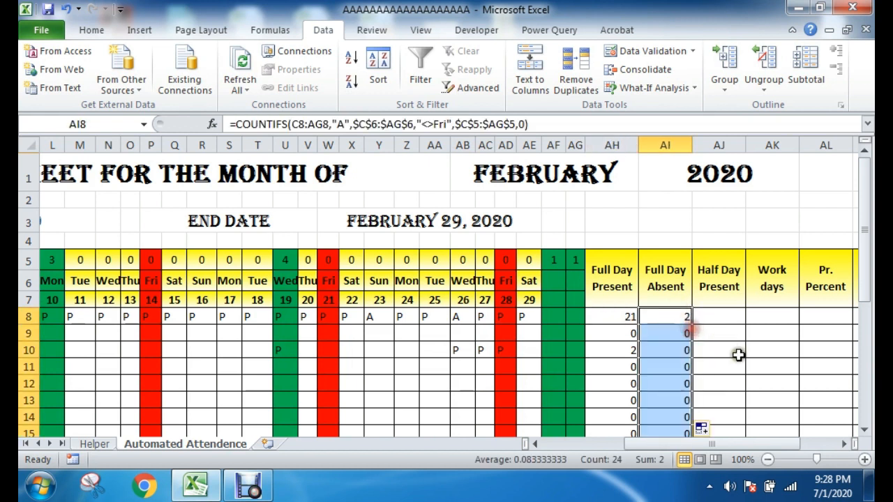
pyautogui.click(738, 355)
pyautogui.scroll(-8, 677, 386)
pyautogui.scroll(8, 677, 388)
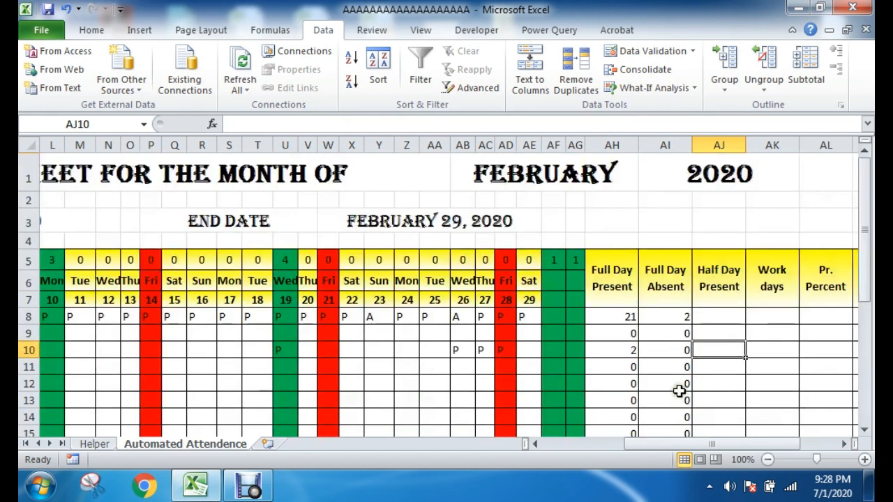
# Step: Paste the copied COUNTIFS formula into the Half Day Present cell AJ8 and set its attendance criterion to "H"
pyautogui.click(730, 283)
pyautogui.click(722, 360)
pyautogui.click(707, 319)
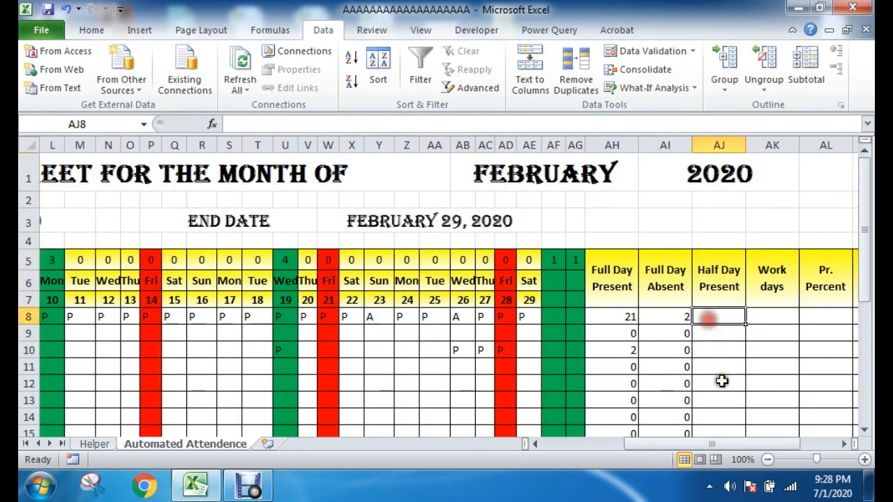
pyautogui.doubleClick(720, 317)
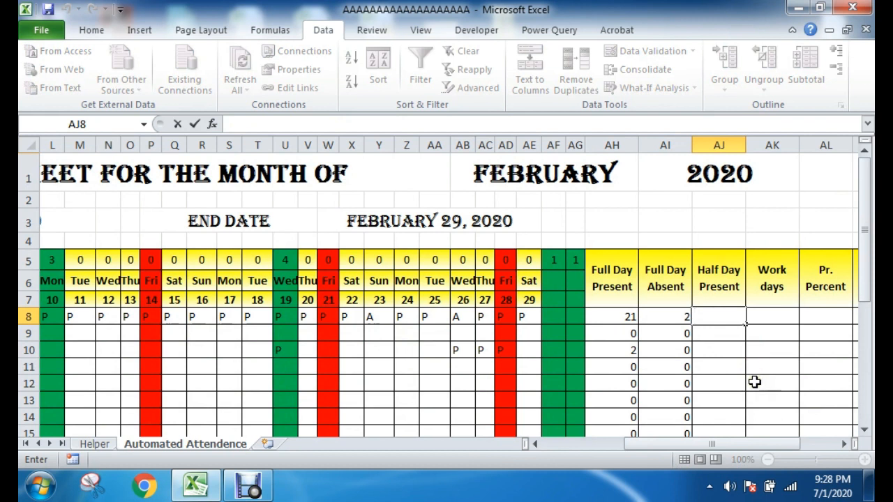
pyautogui.write('=COUNTIFS(C8:AG8,"P",$C$6:$AG$6,"<>Fri",$C$5:$AG$5,0)')
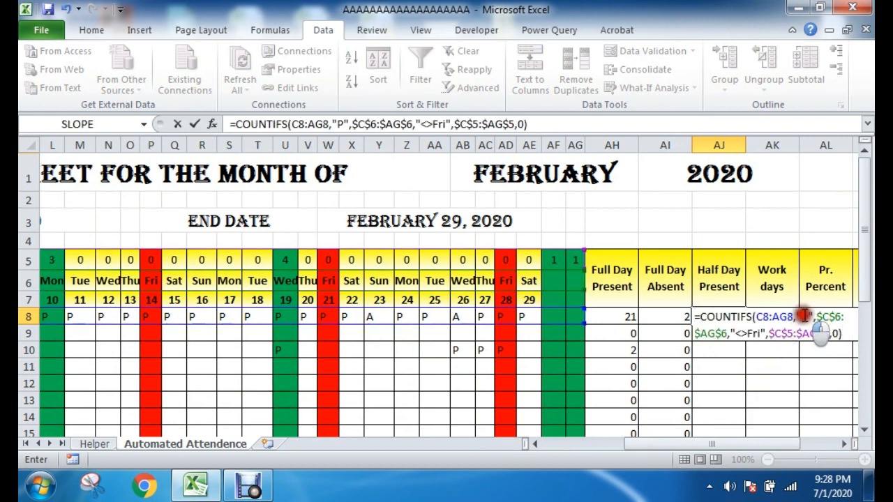
pyautogui.click(802, 316)
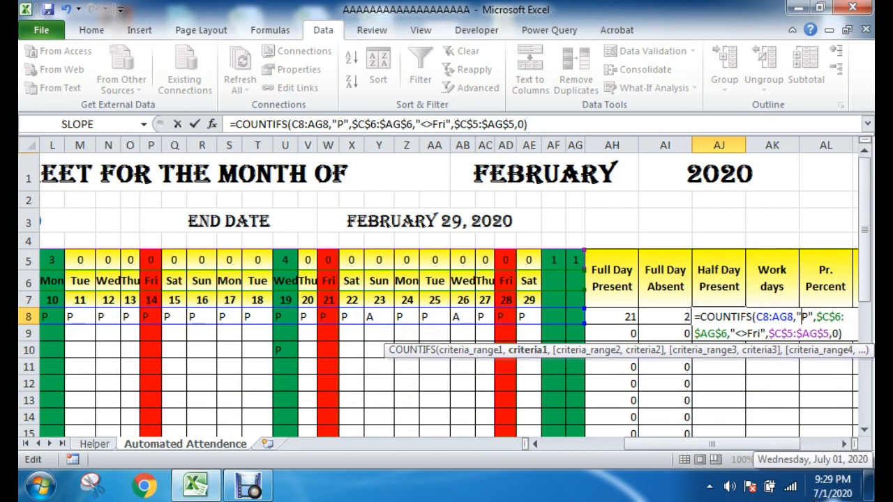
pyautogui.press('BackSpace')
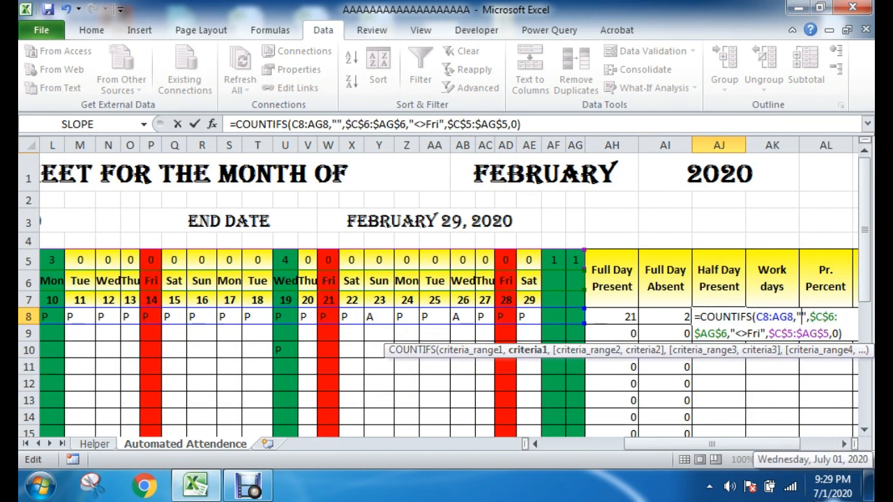
pyautogui.write('H')
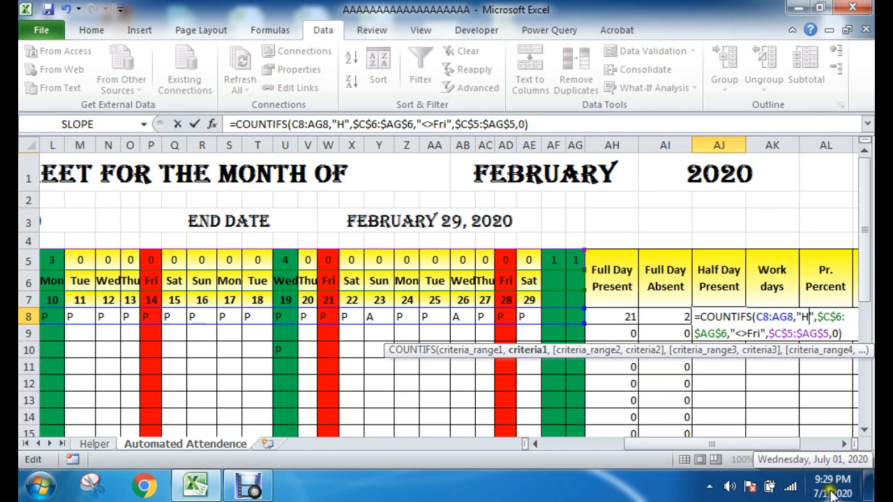
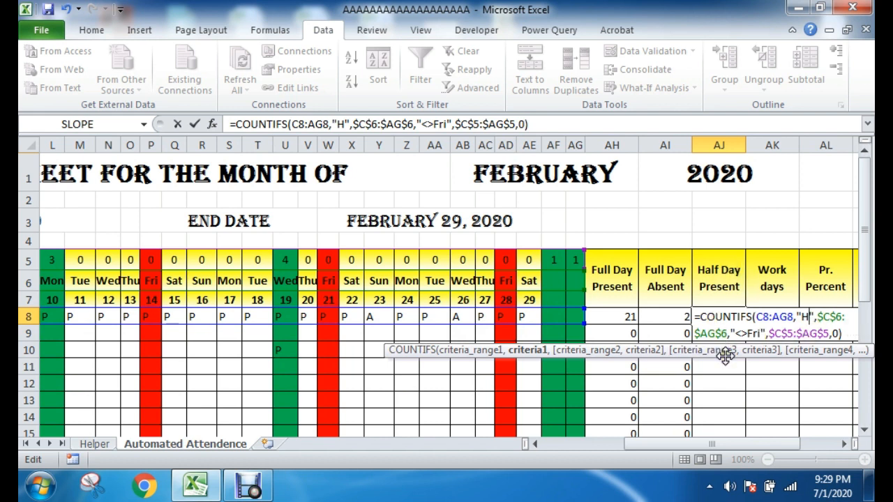
# Step: Commit the half-day COUNTIFS formula in AJ8 and mark row 8's attendance for the 24th as H
pyautogui.press('Return')
pyautogui.click(403, 318)
pyautogui.write('H')
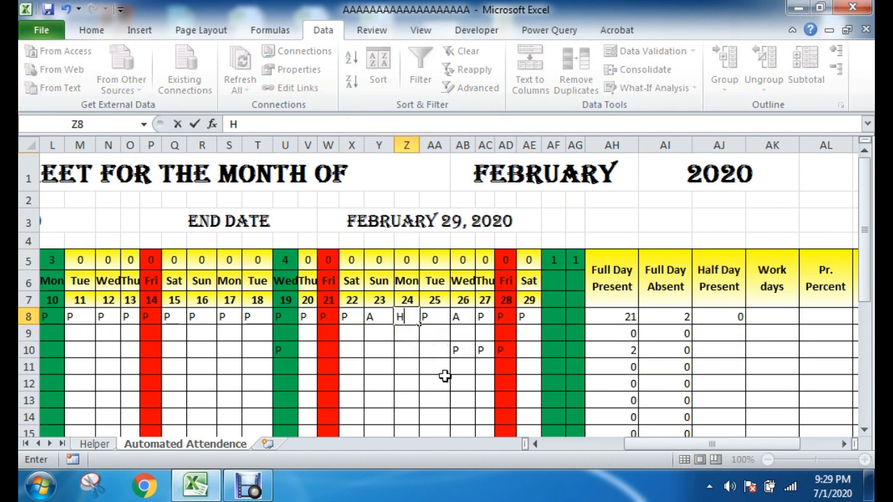
pyautogui.press('Return')
pyautogui.click(612, 317)
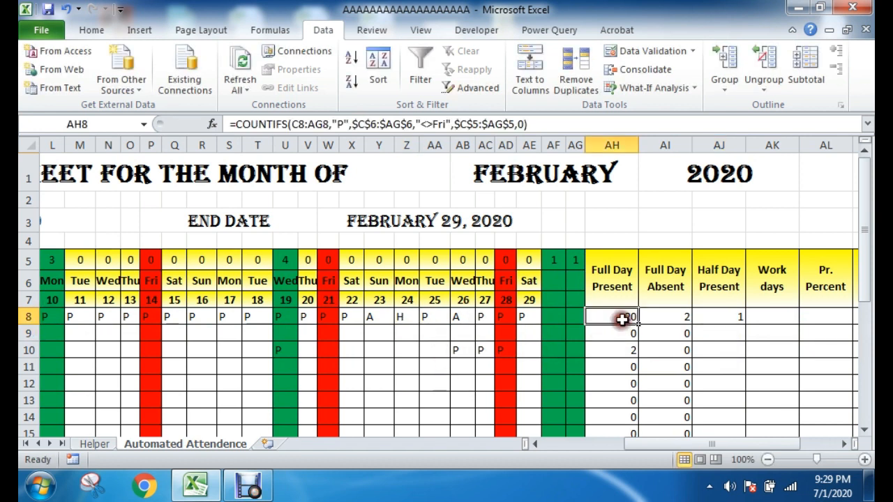
# Step: Mark row 8's attendance for Tuesday the 25th as H
pyautogui.moveTo(623, 273); pyautogui.dragTo(616, 348)
pyautogui.click(620, 317)
pyautogui.click(729, 317)
pyautogui.click(413, 318)
pyautogui.click(435, 317)
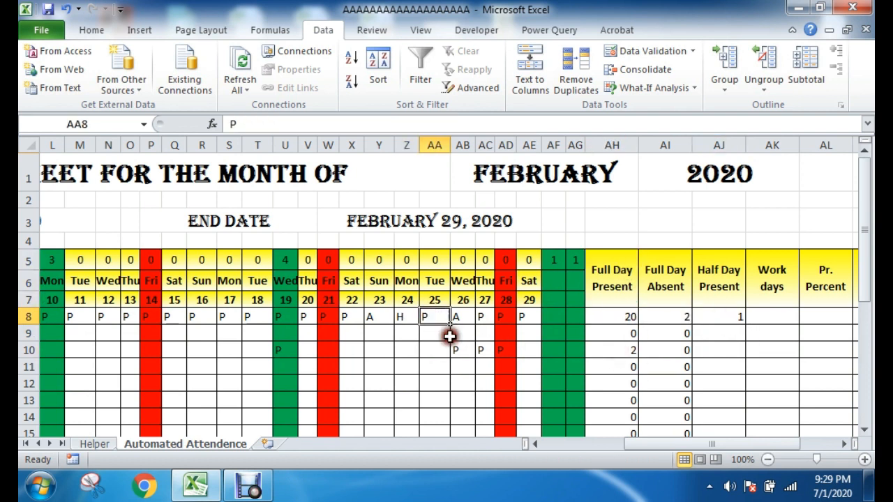
pyautogui.write('H')
pyautogui.press('Return')
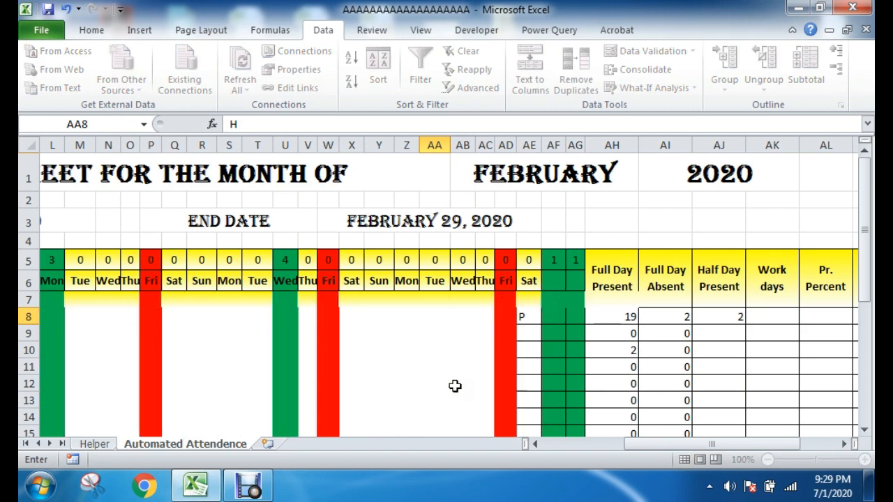
# Step: Check the sum of the present, absent and half-day counts in AH8:AJ8 against the row 8 attendance marks
pyautogui.click(749, 350)
pyautogui.click(723, 318)
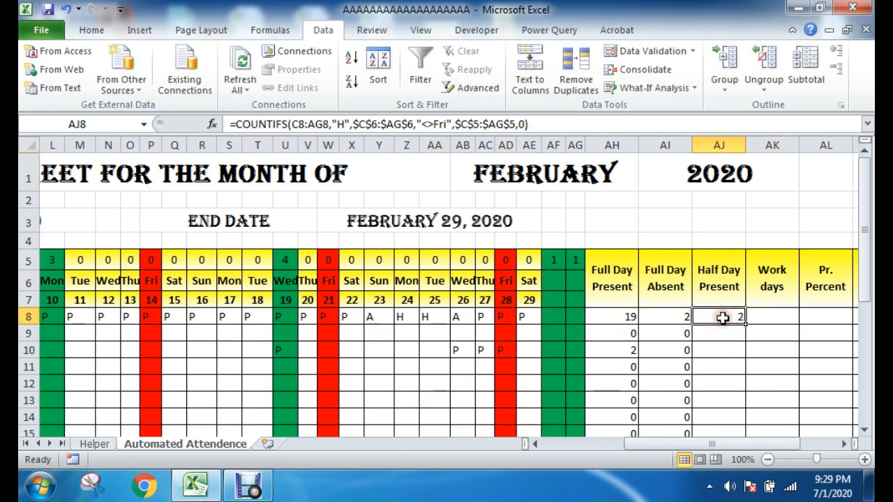
pyautogui.moveTo(613, 318); pyautogui.dragTo(733, 319)
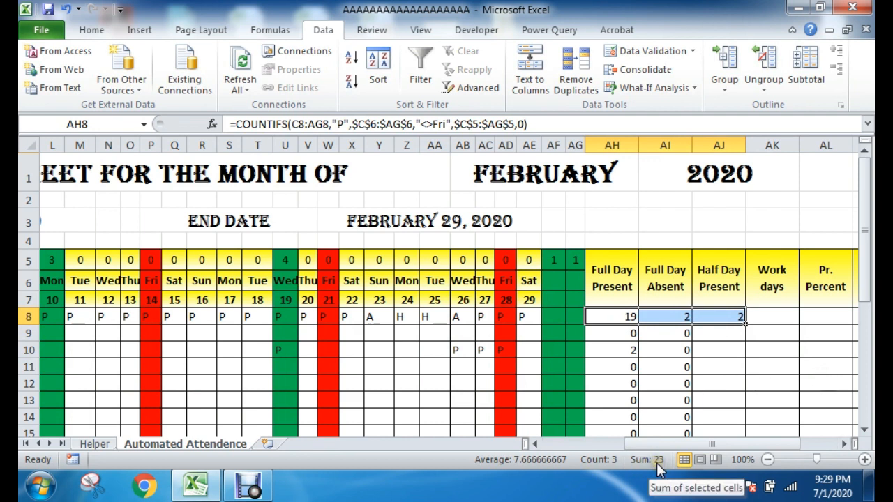
pyautogui.moveTo(532, 315); pyautogui.dragTo(111, 315)
pyautogui.click(387, 336)
pyautogui.click(741, 367)
pyautogui.click(771, 330)
# Step: Fill the half-day formula from AJ8 down the Half Day Present column
pyautogui.click(741, 320)
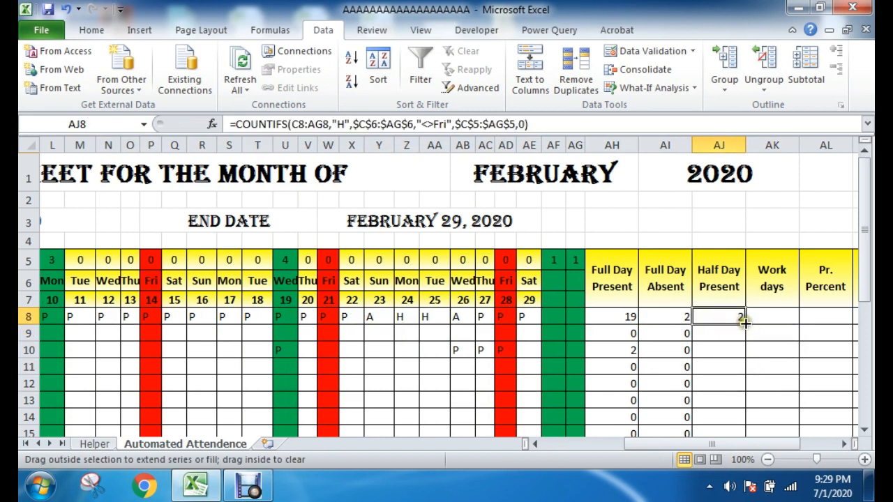
pyautogui.doubleClick(745, 325)
pyautogui.scroll(-5, 765, 372)
pyautogui.scroll(5, 765, 382)
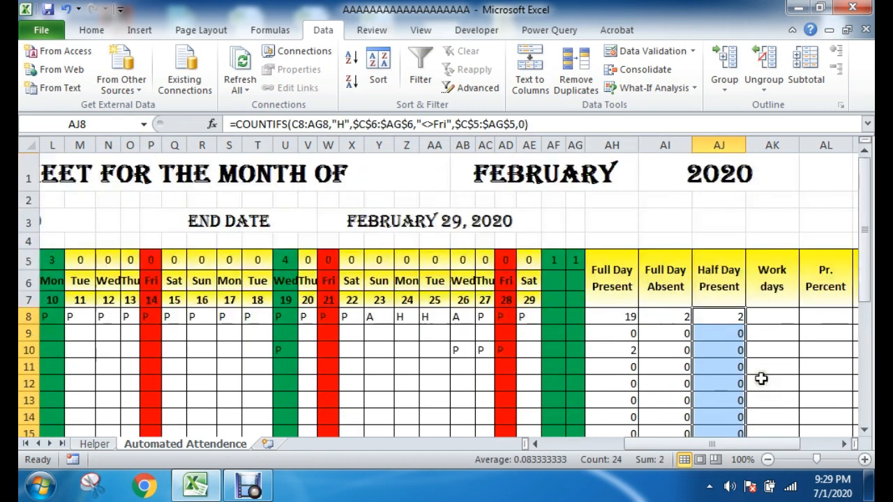
# Step: Look over the Work days, Pr. Percent and Ab Percent columns of the attendance summary
pyautogui.click(778, 350)
pyautogui.click(774, 367)
pyautogui.click(773, 320)
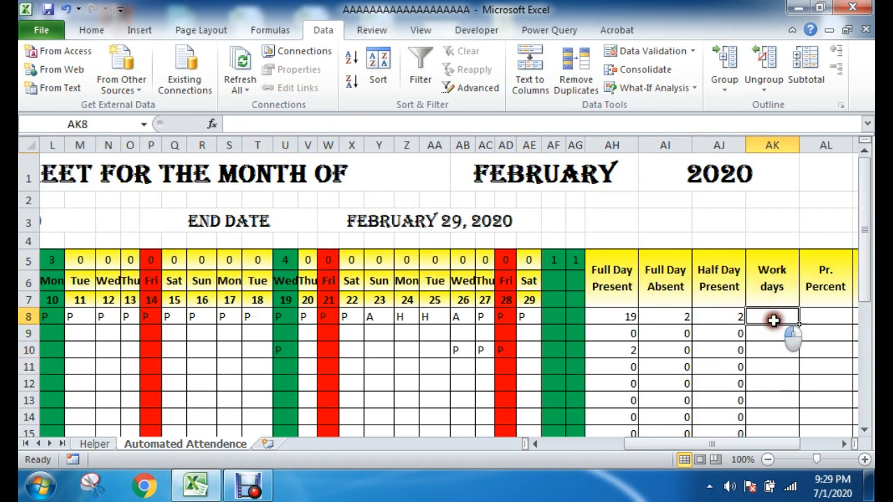
pyautogui.click(754, 361)
pyautogui.click(730, 313)
pyautogui.doubleClick(783, 316)
pyautogui.click(788, 359)
pyautogui.moveTo(753, 442); pyautogui.dragTo(773, 438)
pyautogui.click(704, 314)
pyautogui.click(743, 313)
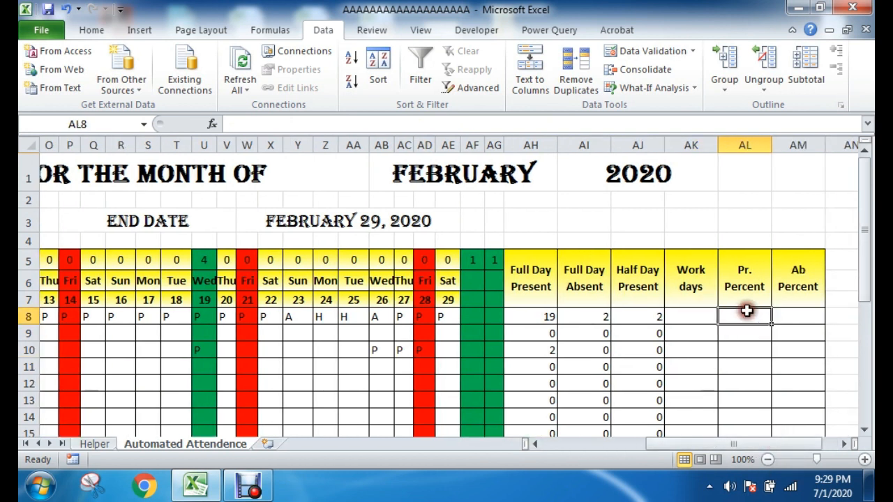
pyautogui.click(802, 306)
pyautogui.click(802, 313)
pyautogui.moveTo(696, 315); pyautogui.dragTo(798, 363)
pyautogui.click(746, 357)
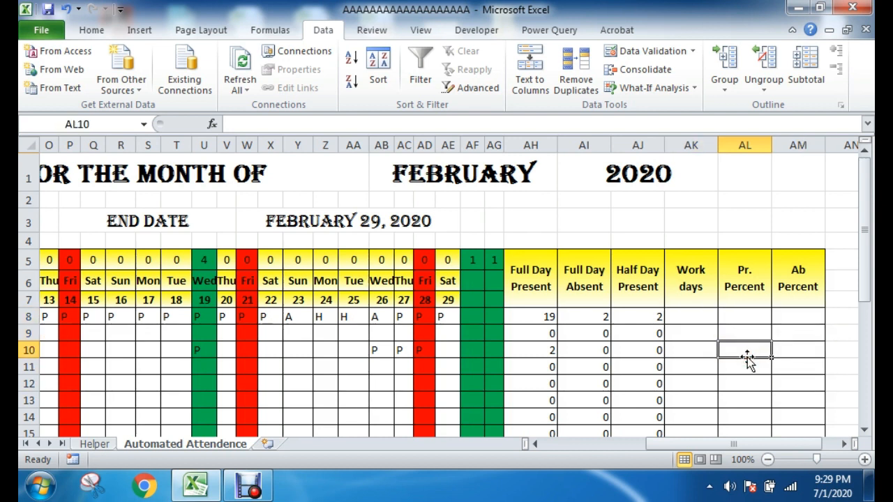
pyautogui.moveTo(681, 446); pyautogui.dragTo(580, 447)
pyautogui.moveTo(689, 447); pyautogui.dragTo(744, 447)
pyautogui.click(794, 274)
pyautogui.click(809, 279)
pyautogui.click(797, 279)
pyautogui.click(785, 347)
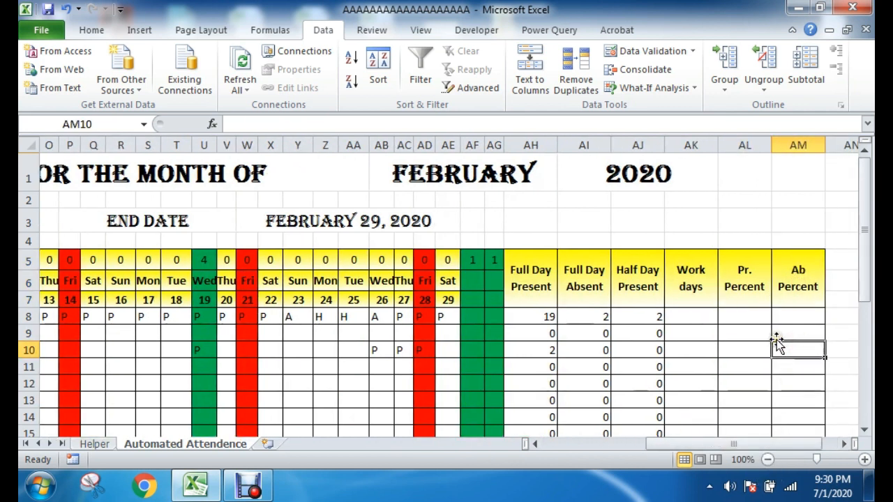
pyautogui.click(247, 486)
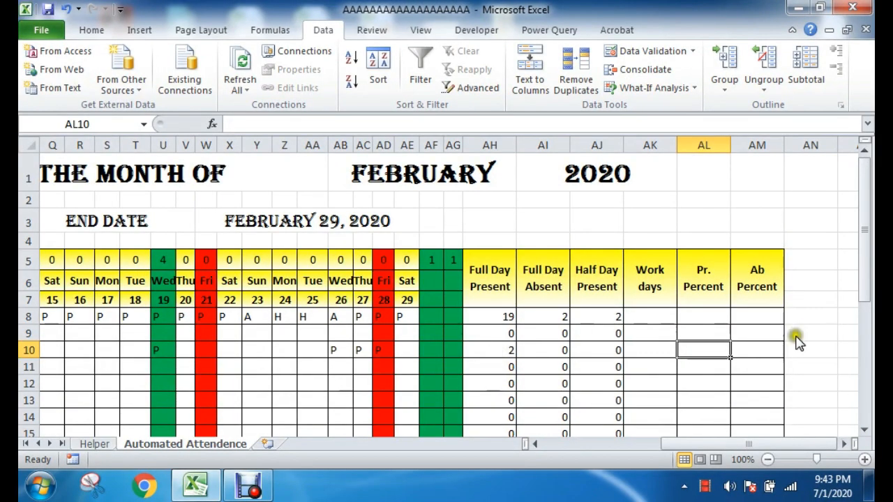
pyautogui.moveTo(648, 284); pyautogui.dragTo(640, 382)
pyautogui.moveTo(711, 279); pyautogui.dragTo(707, 383)
pyautogui.moveTo(753, 269); pyautogui.dragTo(763, 359)
pyautogui.click(830, 351)
# Step: Start a COUNTIFS formula in AK8 with the weekday range C6:AG6 and the criterion "Fri"
pyautogui.click(666, 315)
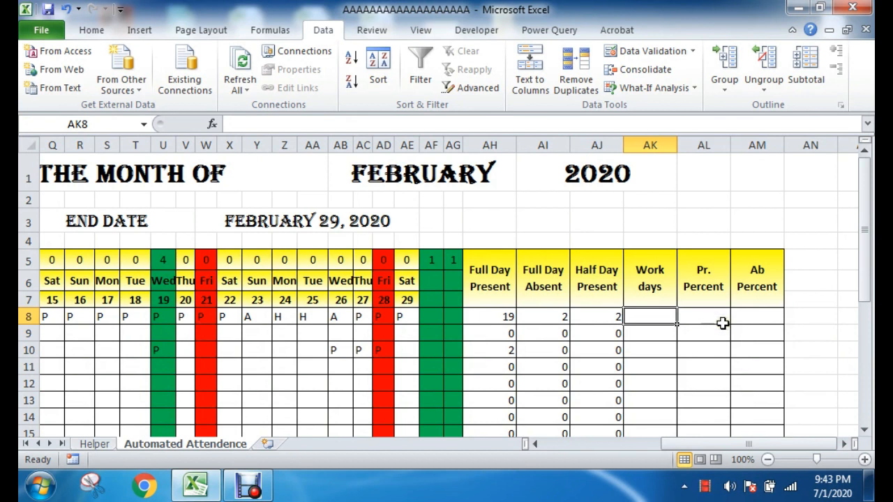
pyautogui.write('=')
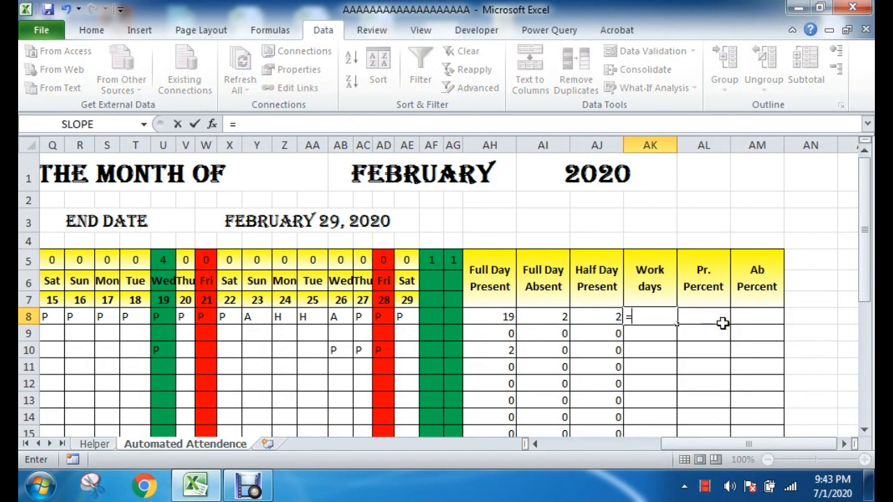
pyautogui.write('countifs')
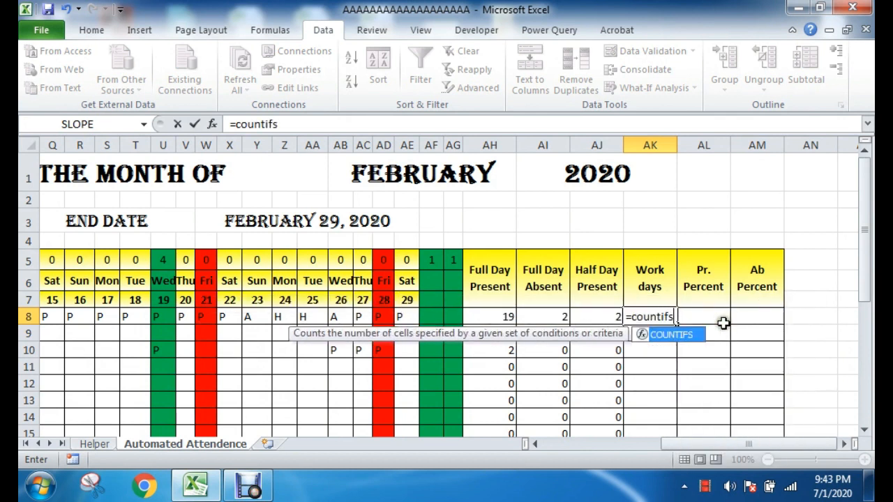
pyautogui.doubleClick(702, 335)
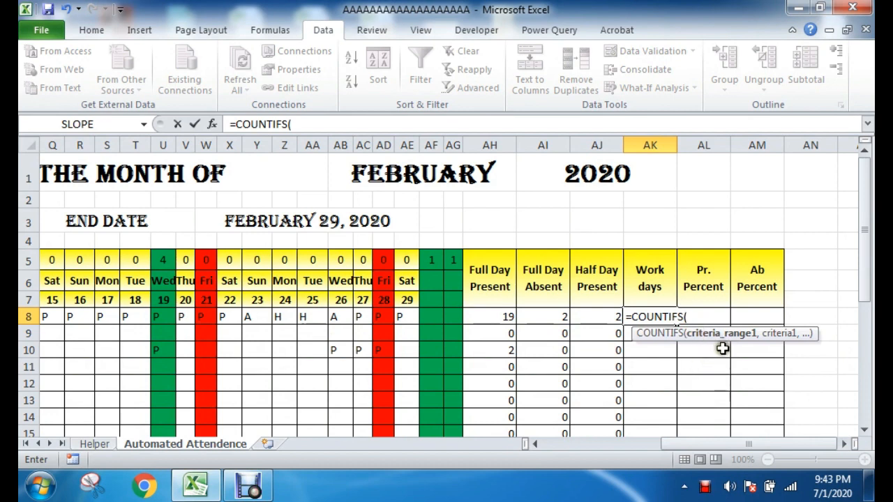
pyautogui.moveTo(672, 449); pyautogui.dragTo(587, 447)
pyautogui.moveTo(307, 281); pyautogui.dragTo(805, 279)
pyautogui.moveTo(721, 448); pyautogui.dragTo(787, 446)
pyautogui.write(',"Fri')
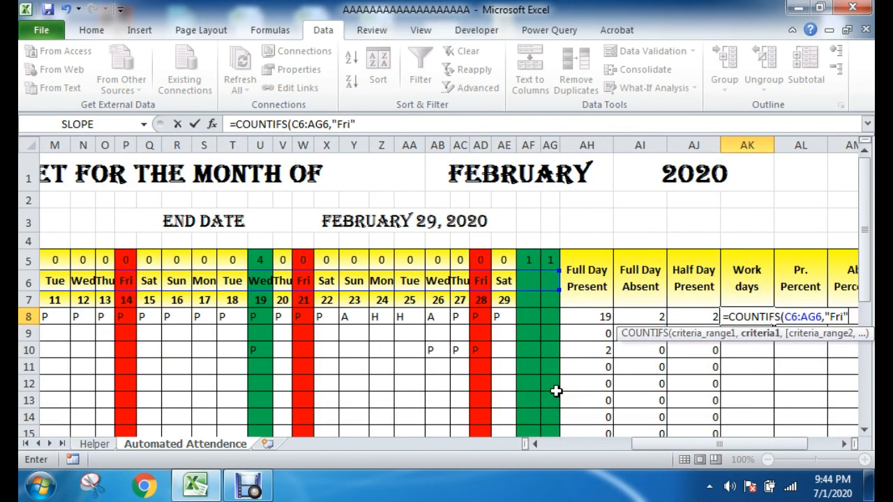
# Step: Add the range C5:AG5 with criterion 0 to the AK8 formula and change its weekday criterion to "<>Fri"
pyautogui.write(',')
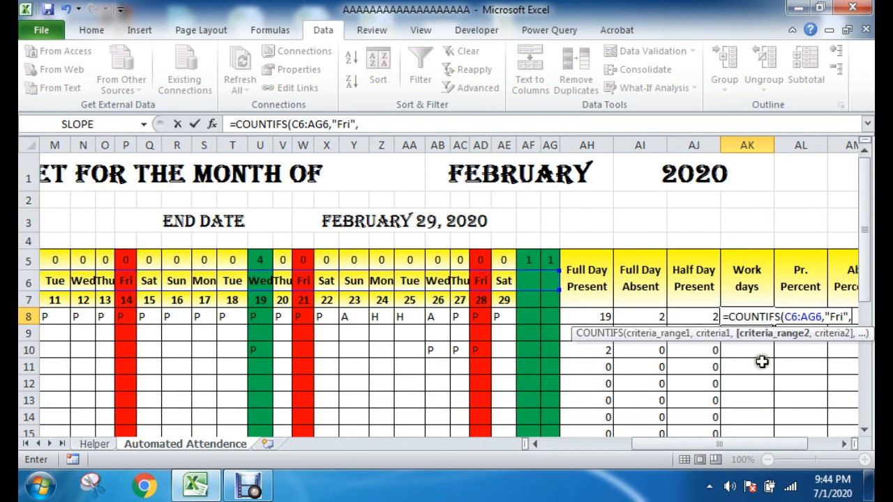
pyautogui.moveTo(734, 448); pyautogui.dragTo(642, 446)
pyautogui.moveTo(306, 257); pyautogui.dragTo(781, 258)
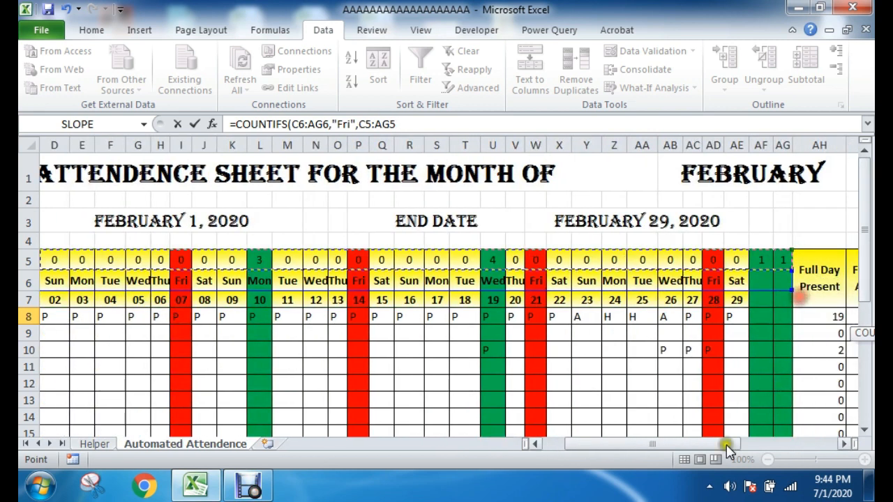
pyautogui.moveTo(676, 443); pyautogui.dragTo(777, 442)
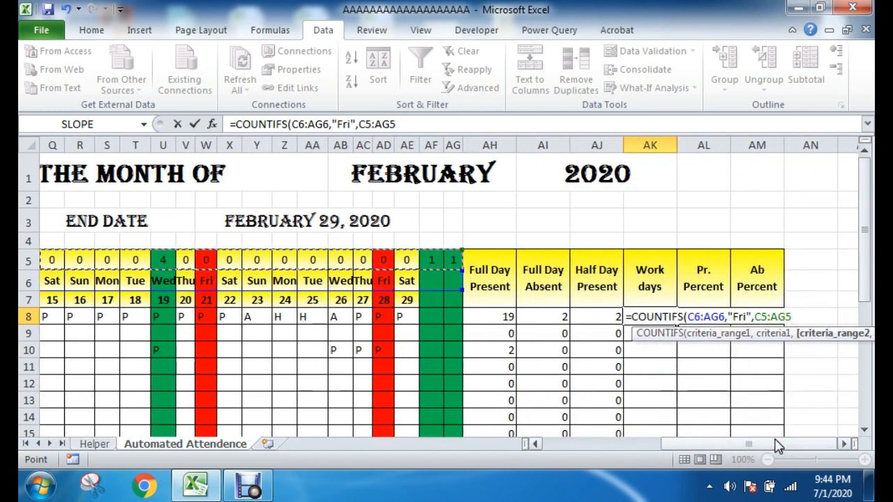
pyautogui.write(',0')
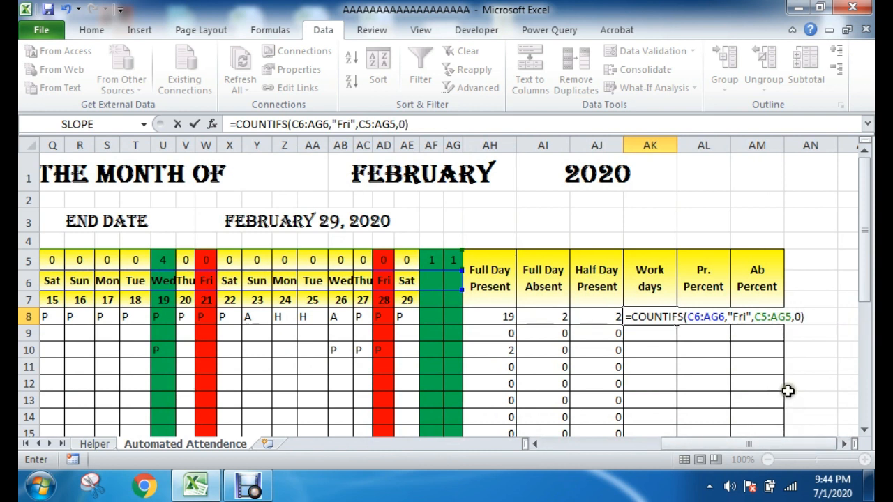
pyautogui.click(738, 316)
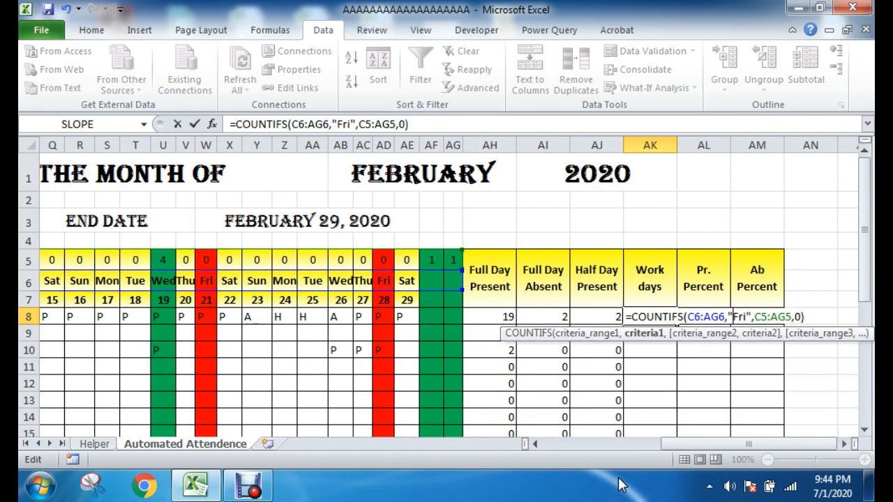
pyautogui.write('<>')
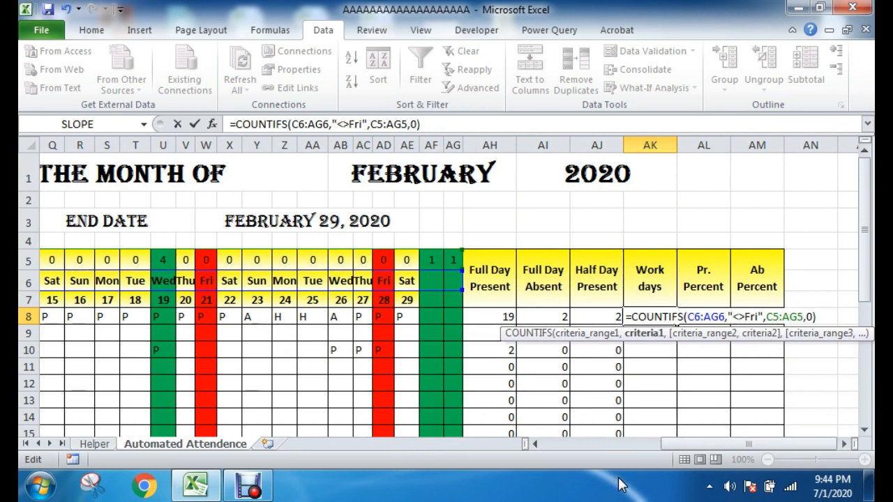
# Step: Review the ranges and criteria of the Work days COUNTIFS formula in AK8
pyautogui.click(708, 315)
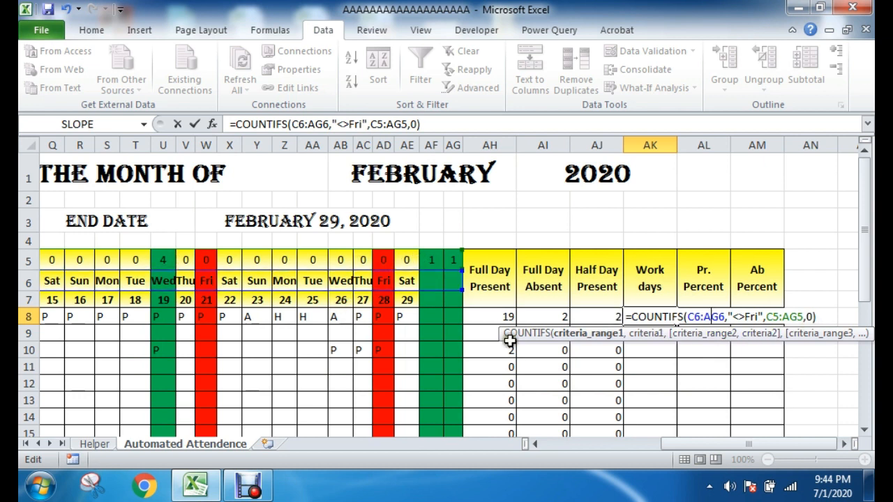
pyautogui.click(817, 316)
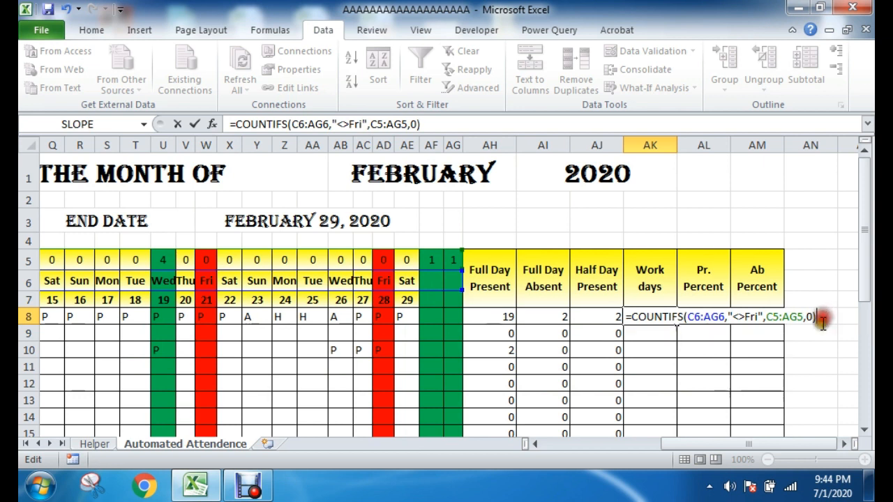
pyautogui.moveTo(632, 318); pyautogui.dragTo(687, 317)
pyautogui.click(688, 318)
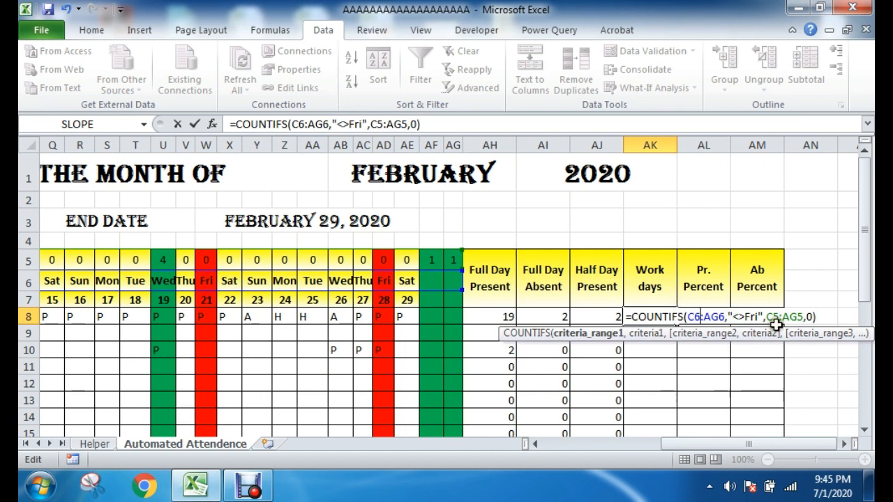
pyautogui.click(744, 317)
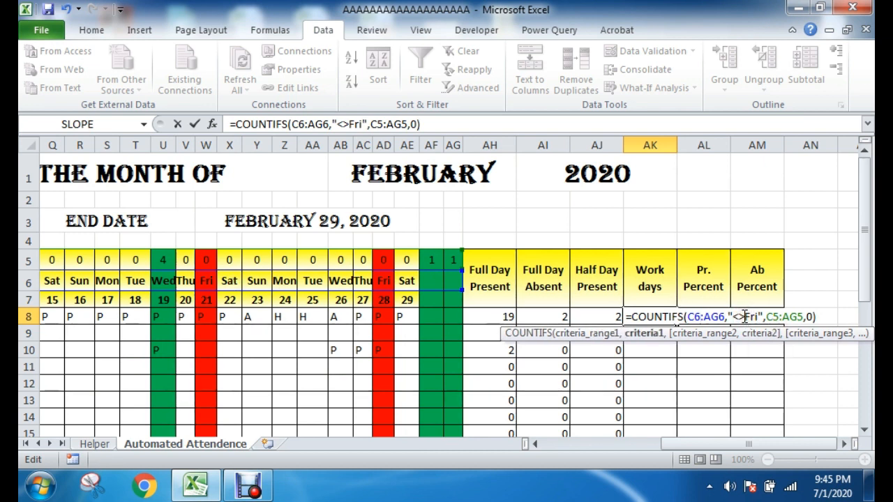
pyautogui.moveTo(732, 316); pyautogui.dragTo(758, 317)
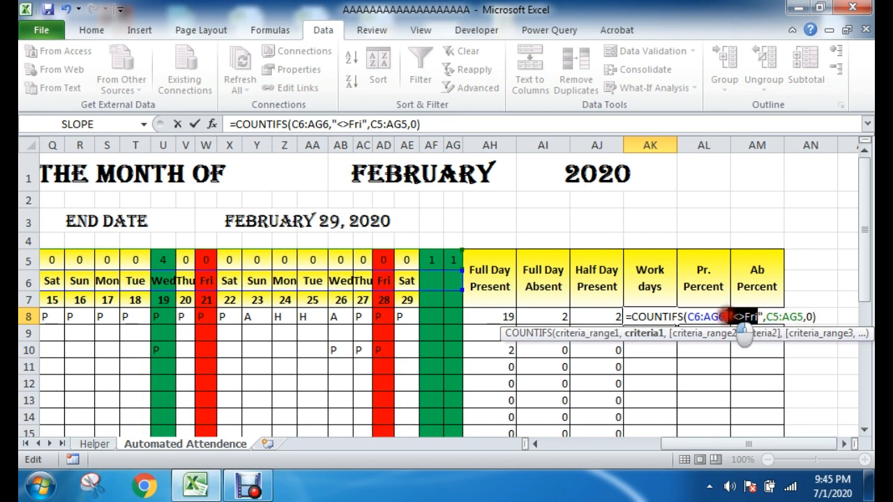
pyautogui.click(760, 316)
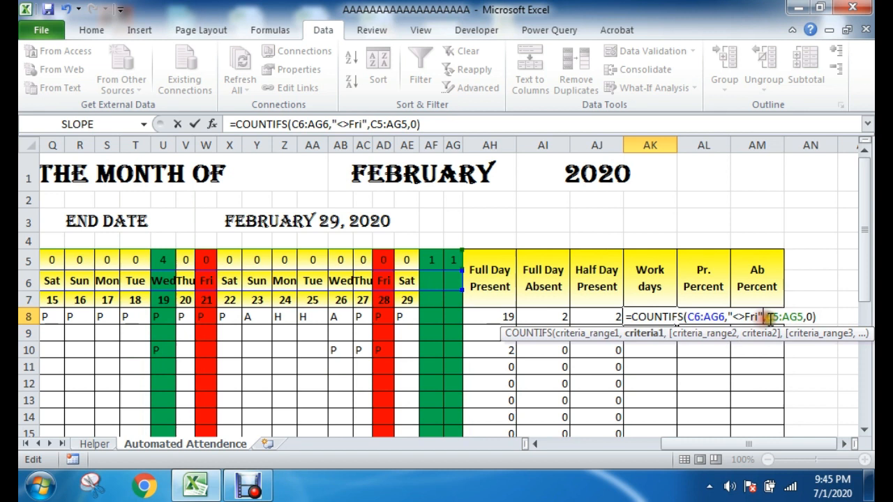
pyautogui.click(774, 317)
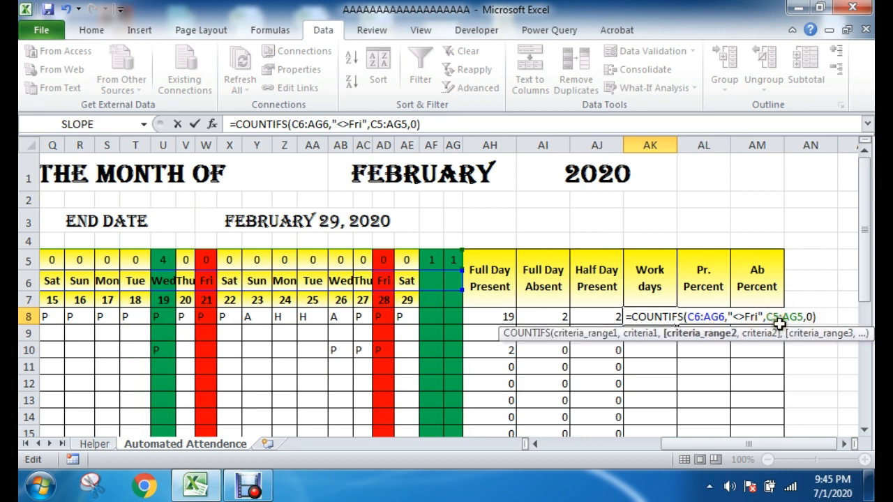
pyautogui.click(823, 319)
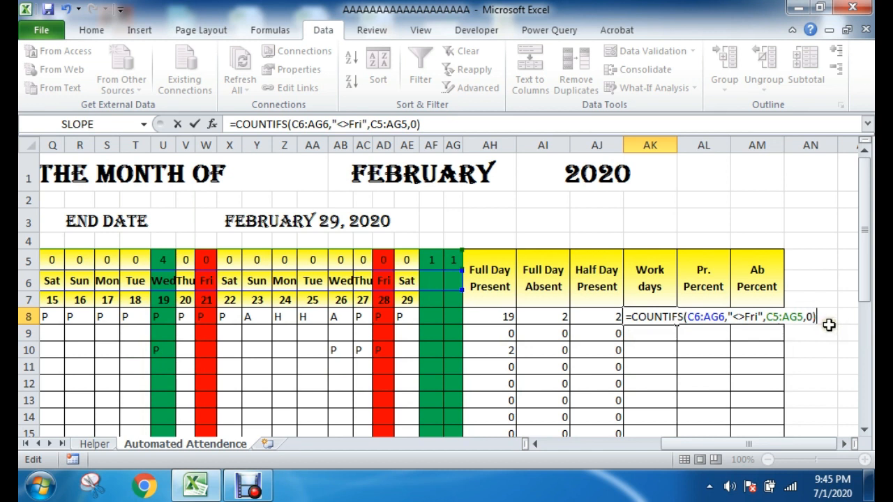
# Step: Commit the Work days COUNTIFS formula in AK8 and check its result
pyautogui.press('Return')
pyautogui.click(673, 316)
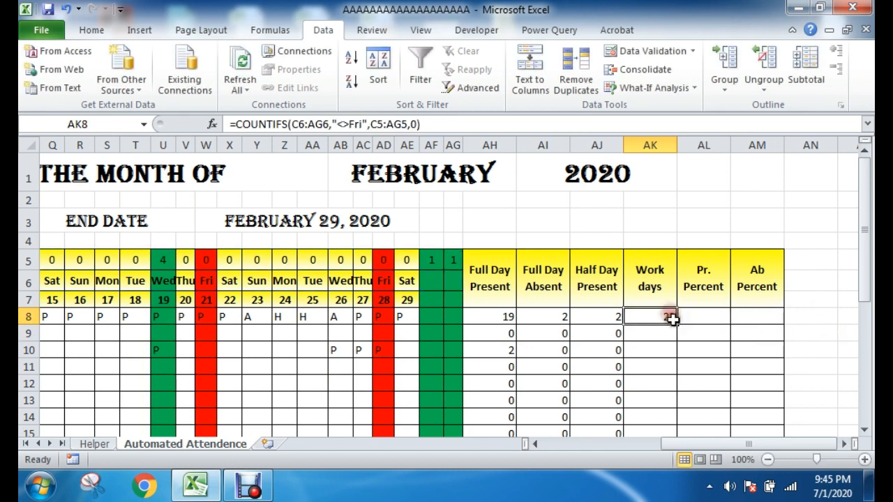
pyautogui.click(668, 349)
pyautogui.click(660, 318)
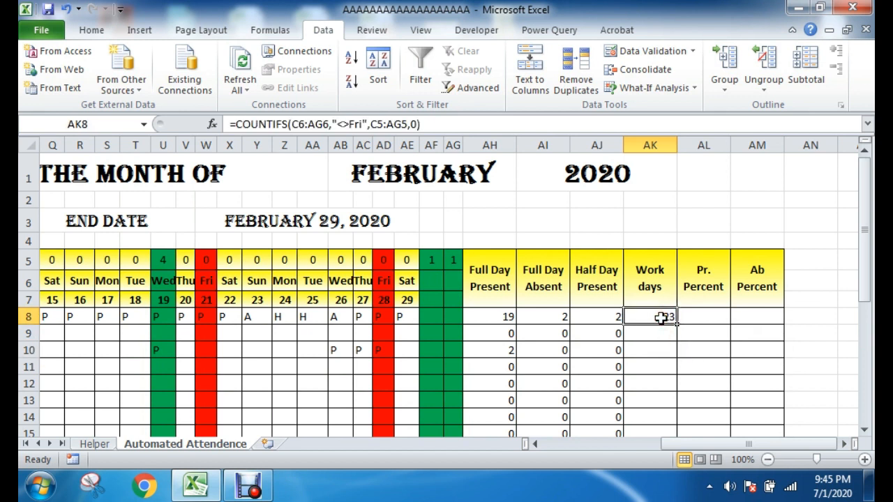
# Step: Reopen the Work days formula in AK8 and make its weekday range absolute as $C$6:$AG$6
pyautogui.doubleClick(662, 316)
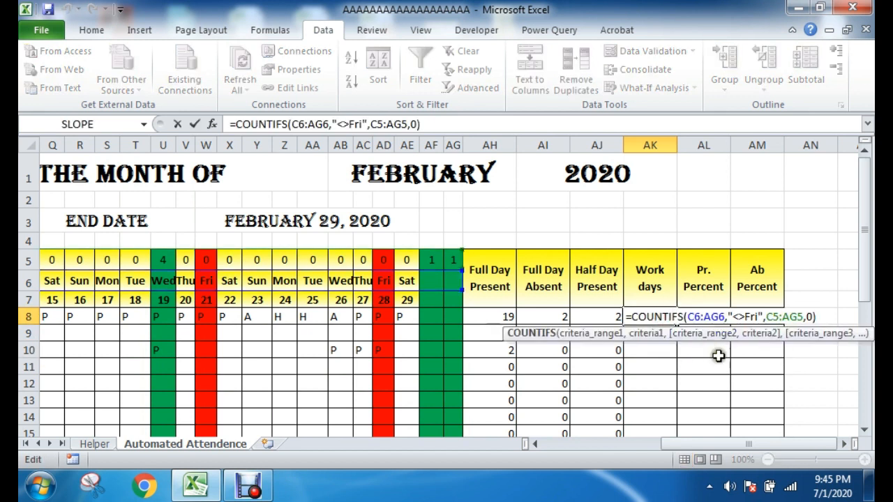
pyautogui.click(699, 316)
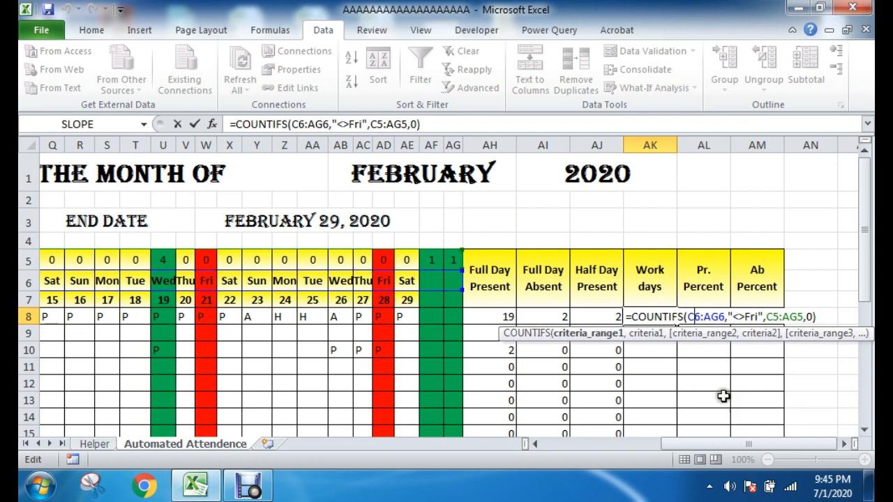
pyautogui.scroll(-2, 722, 397)
pyautogui.scroll(2, 659, 353)
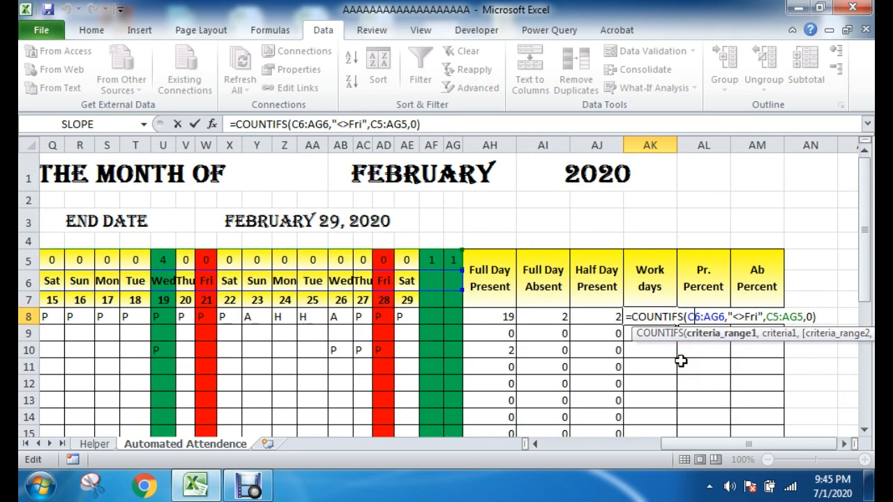
pyautogui.press('F4')
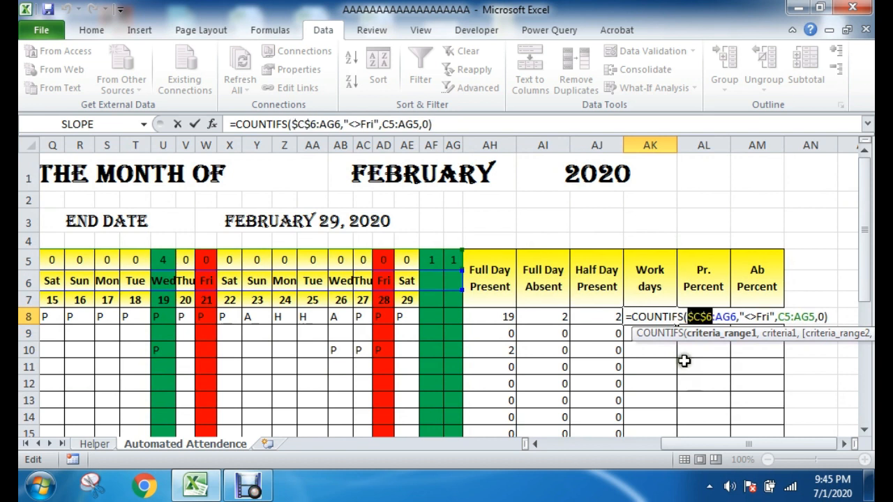
pyautogui.click(731, 317)
pyautogui.press('F4')
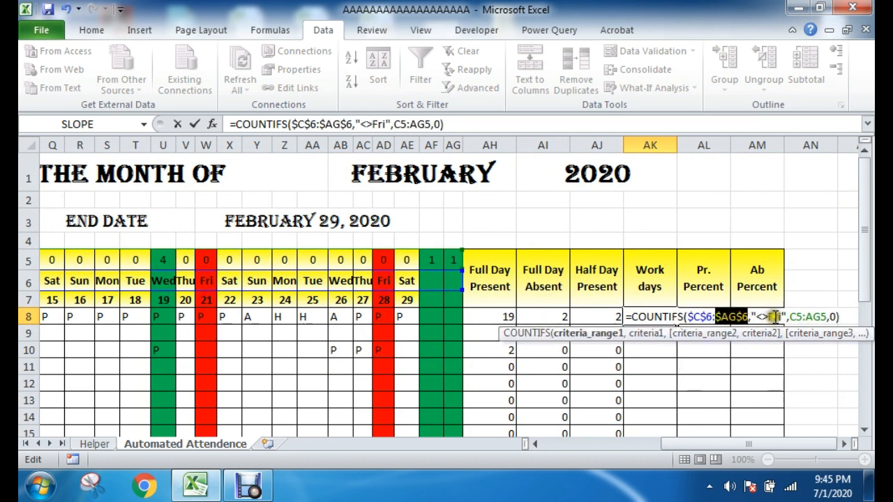
# Step: Make the second criteria range in the AK8 formula absolute as $C$5:$AG$5 and commit the formula
pyautogui.click(797, 316)
pyautogui.press('F4')
pyautogui.click(830, 317)
pyautogui.press('F4')
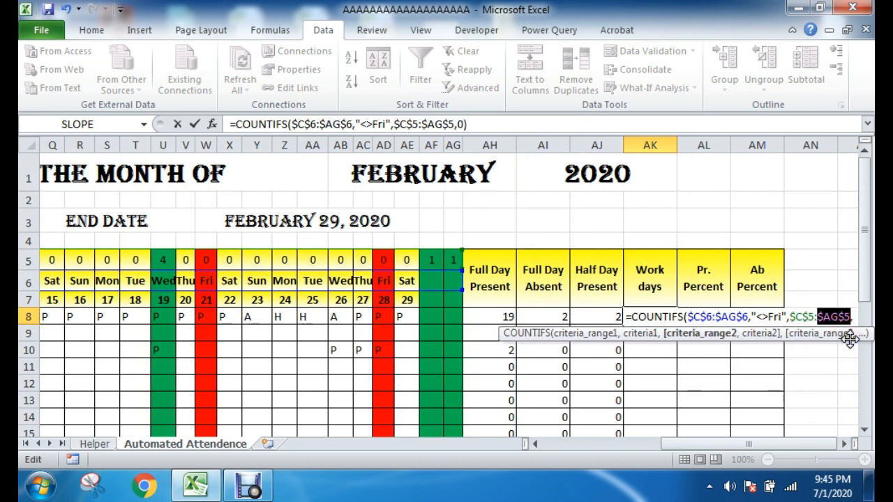
pyautogui.press('Return')
# Step: Fill the AK8 formula down the whole Work days column and check the filled cells
pyautogui.click(669, 315)
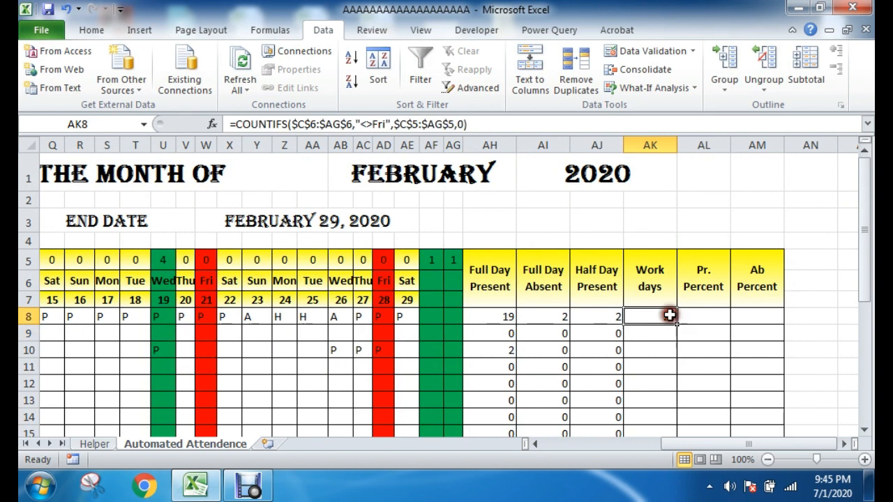
pyautogui.doubleClick(676, 322)
pyautogui.scroll(-6, 757, 379)
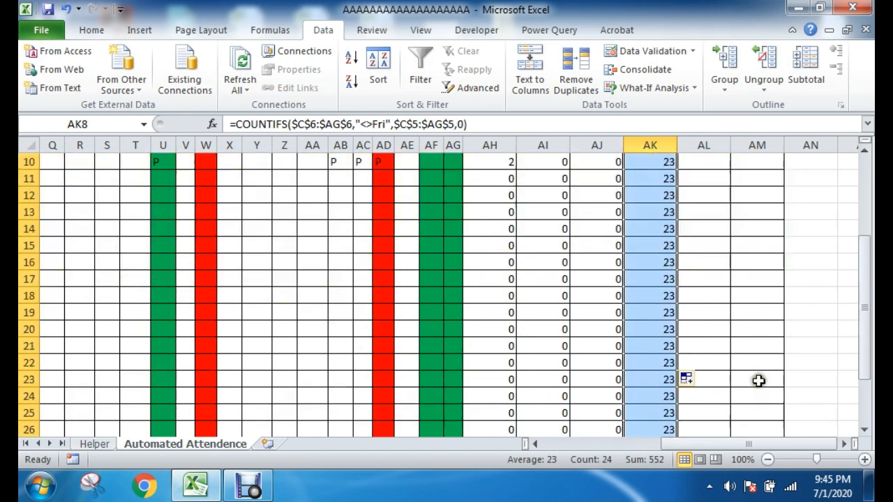
pyautogui.click(682, 392)
pyautogui.scroll(6, 680, 383)
pyautogui.moveTo(652, 316); pyautogui.dragTo(655, 392)
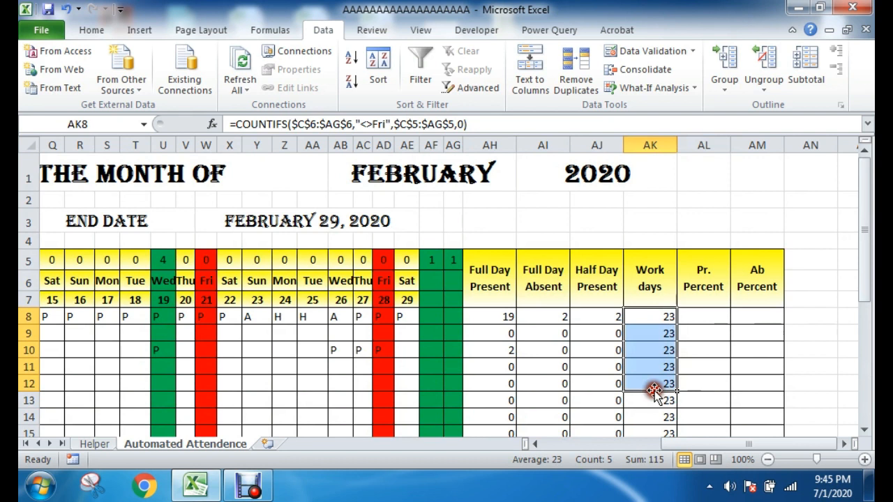
# Step: Switch the sheet's month in AB1 to March and check the Work days column
pyautogui.click(476, 175)
pyautogui.click(522, 182)
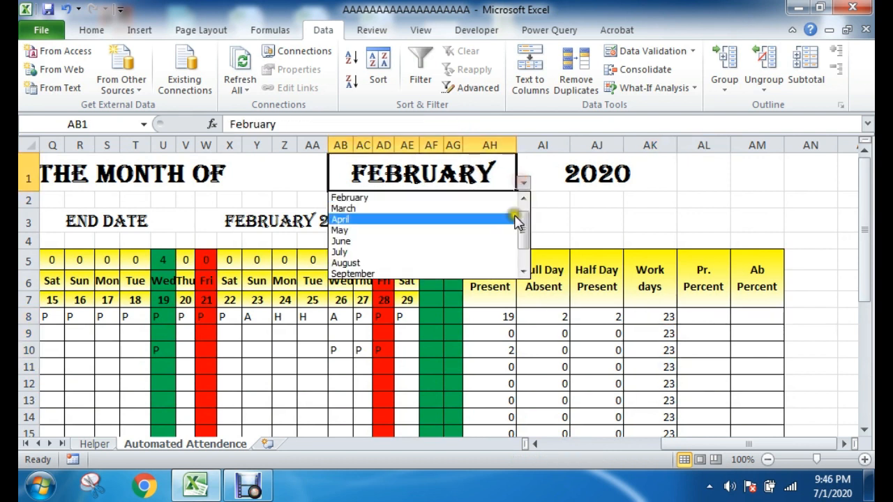
pyautogui.click(372, 209)
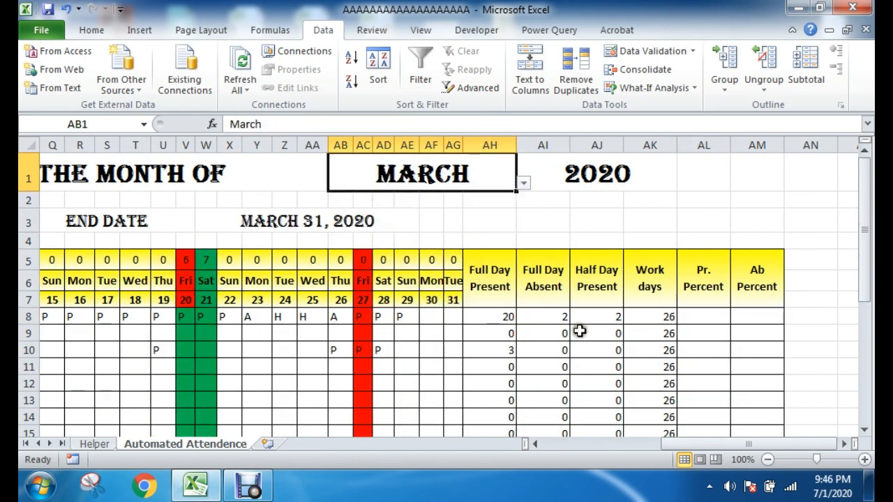
pyautogui.scroll(-3, 672, 326)
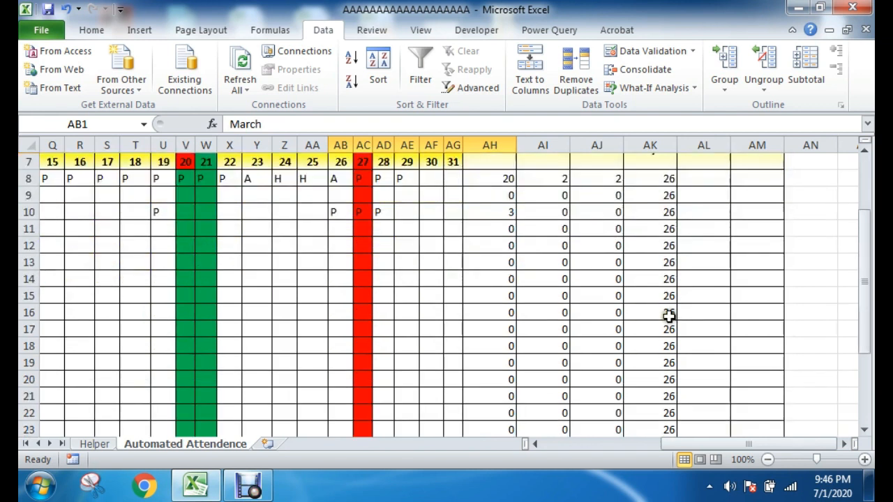
pyautogui.scroll(3, 667, 319)
pyautogui.moveTo(668, 317); pyautogui.dragTo(666, 401)
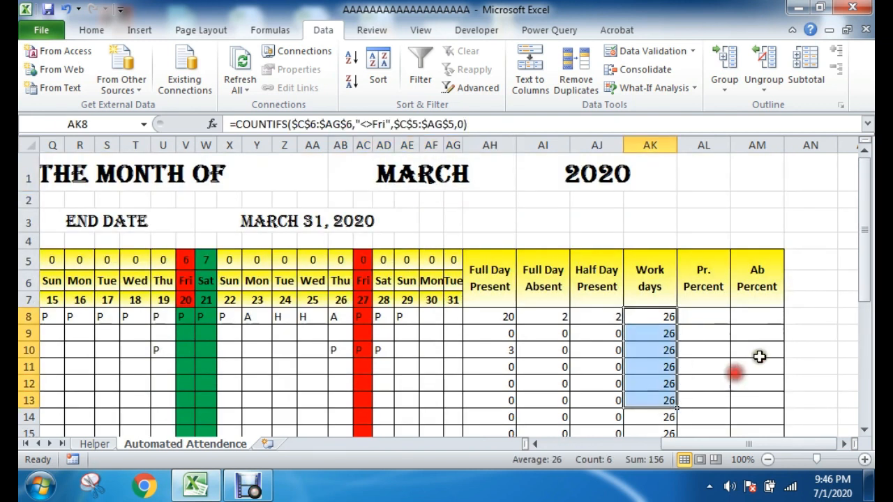
pyautogui.click(757, 352)
# Step: Enter the present percentage formula =(AH8+AJ8*0.5)/AK8 in AL8
pyautogui.click(702, 316)
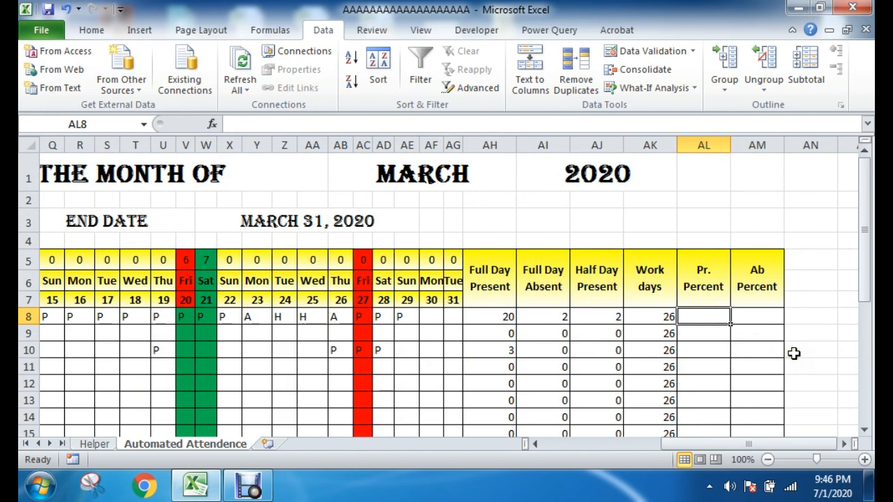
pyautogui.write('=(')
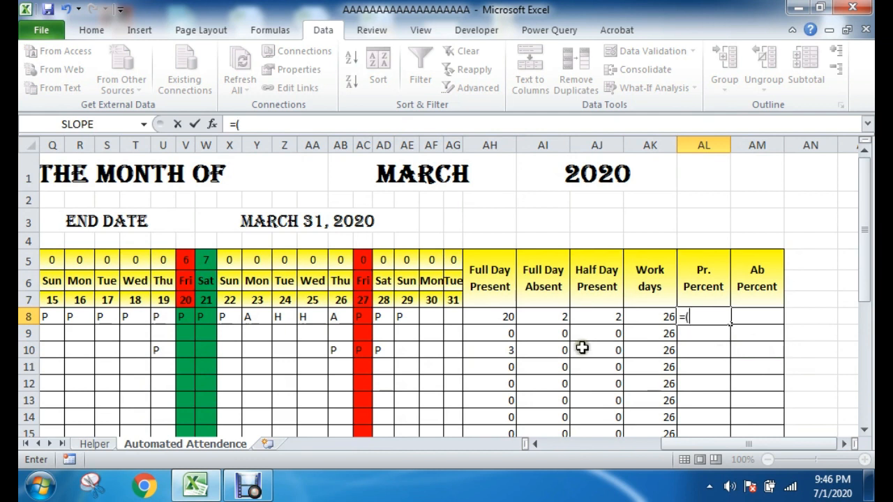
pyautogui.click(508, 317)
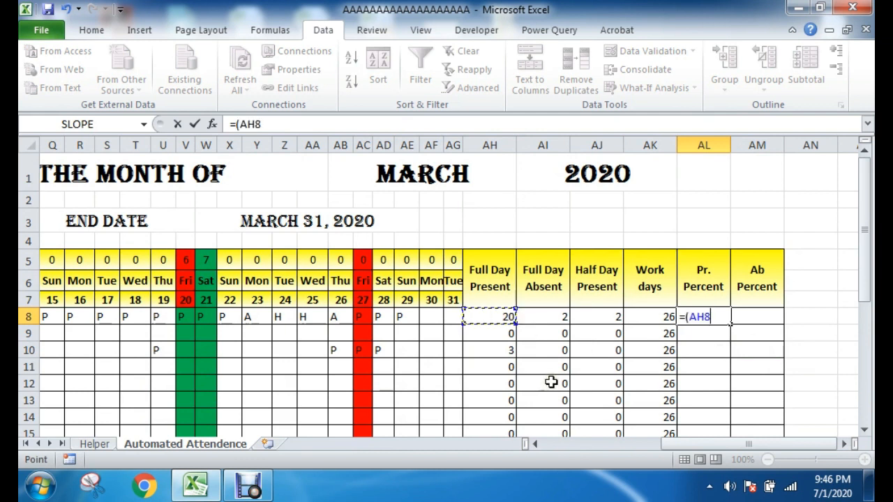
pyautogui.write('+')
pyautogui.click(605, 318)
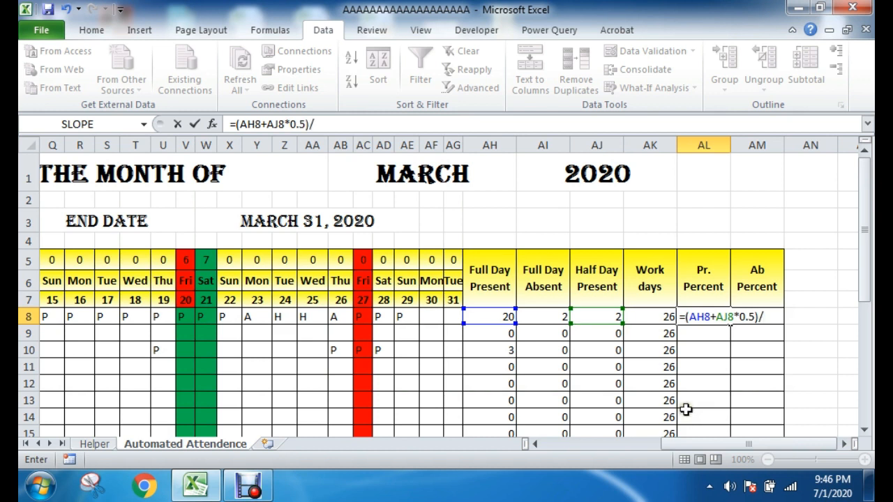
pyautogui.write('*0.5)/')
pyautogui.click(656, 321)
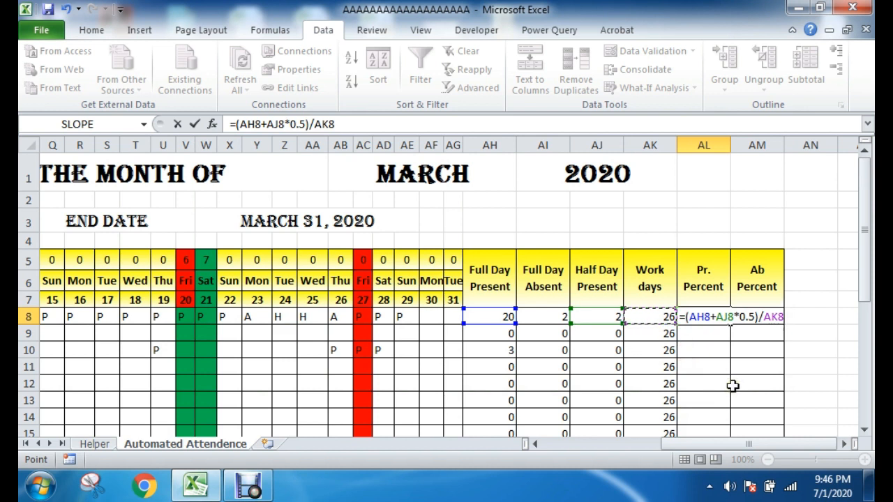
pyautogui.press('Return')
# Step: Fill the AL8 formula down the Pr. Percent column and look over the filled rows
pyautogui.click(721, 318)
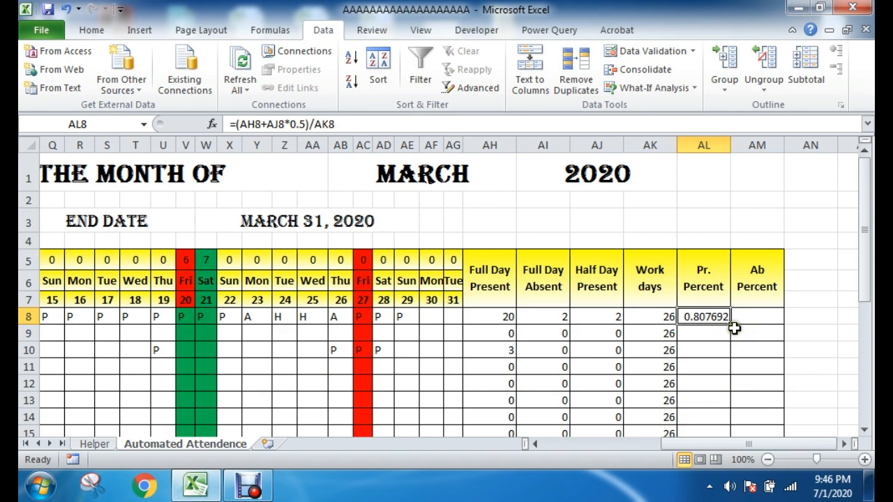
pyautogui.doubleClick(730, 322)
pyautogui.scroll(-5, 762, 343)
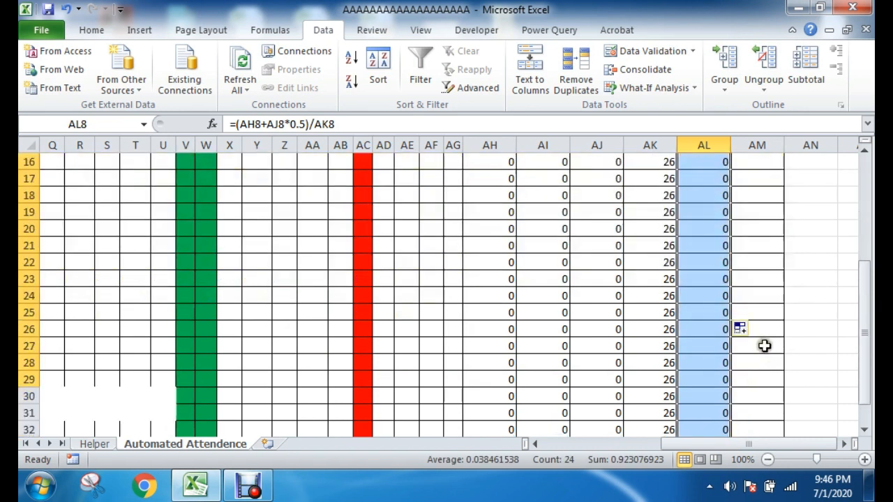
pyautogui.scroll(5, 726, 335)
pyautogui.scroll(-2, 726, 362)
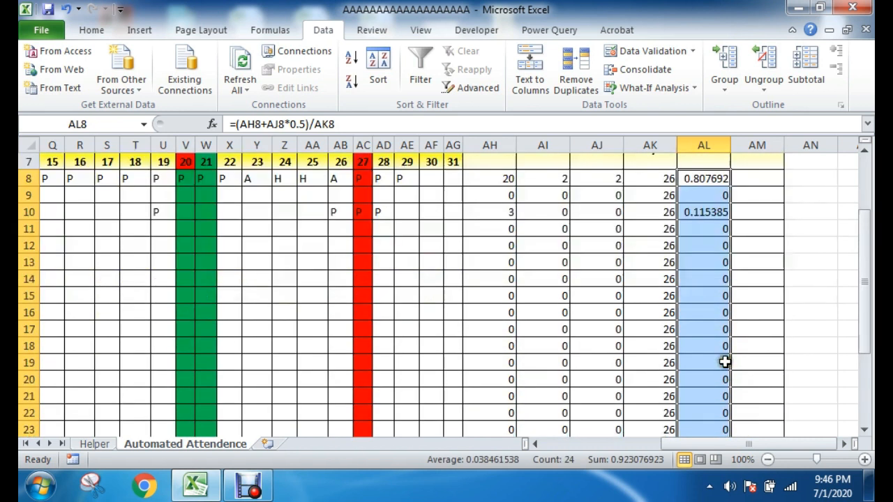
pyautogui.scroll(-2, 707, 285)
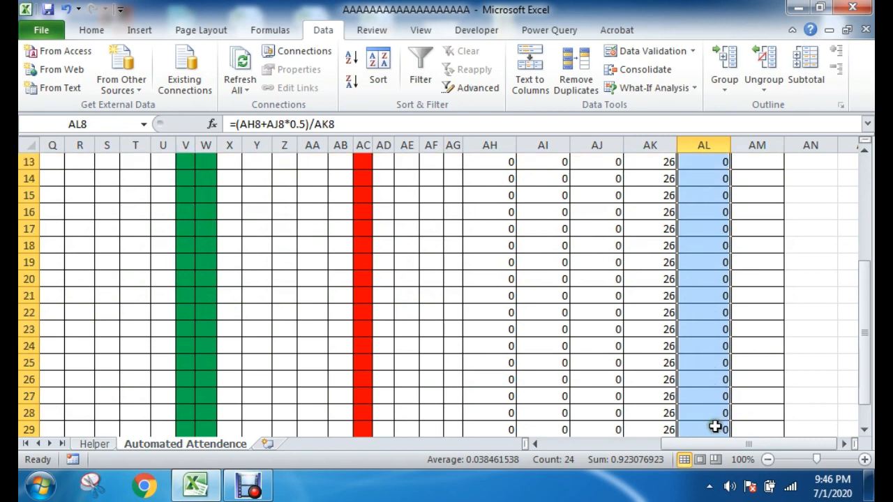
pyautogui.scroll(4, 720, 392)
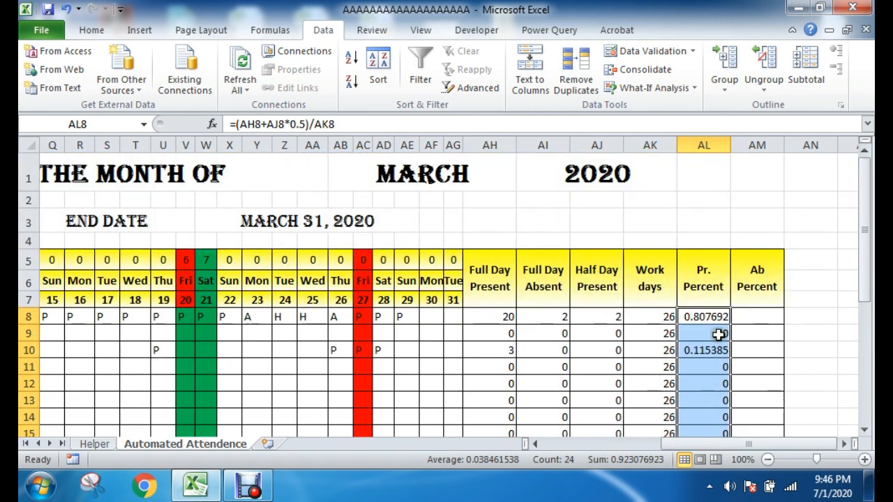
# Step: Format the filled Pr. Percent cells in column AL as percentages and check them
pyautogui.click(98, 31)
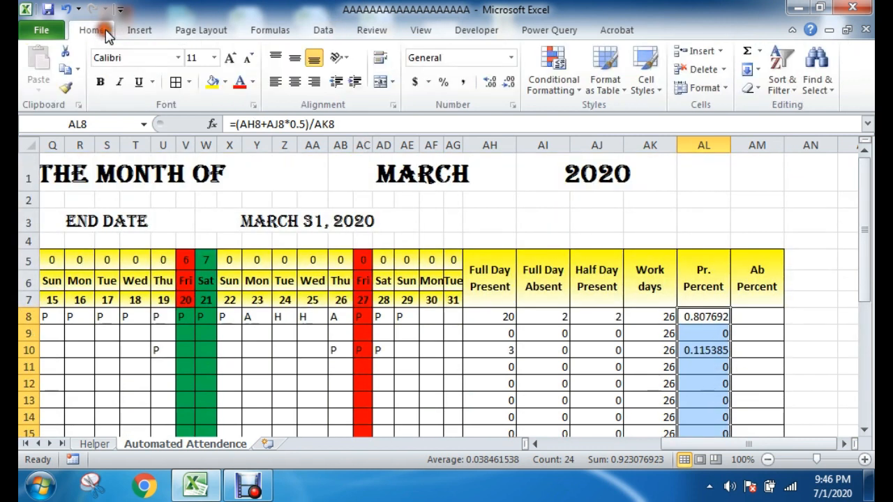
pyautogui.click(443, 82)
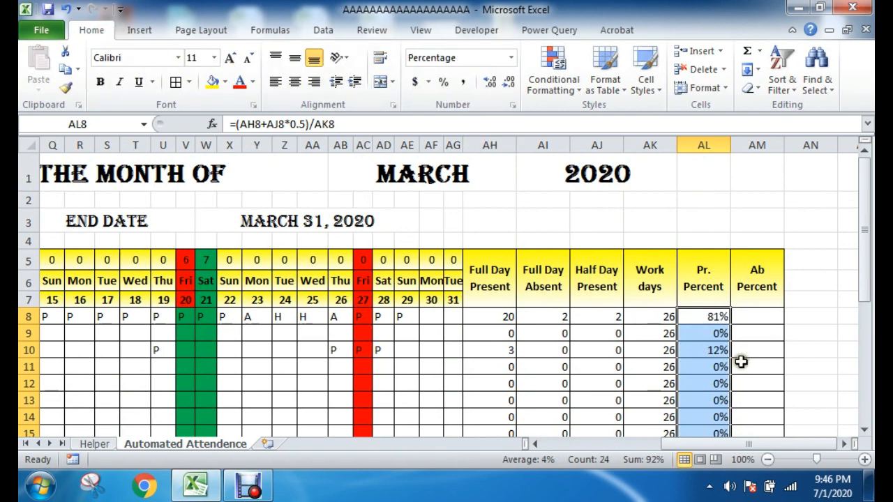
pyautogui.scroll(-1, 741, 361)
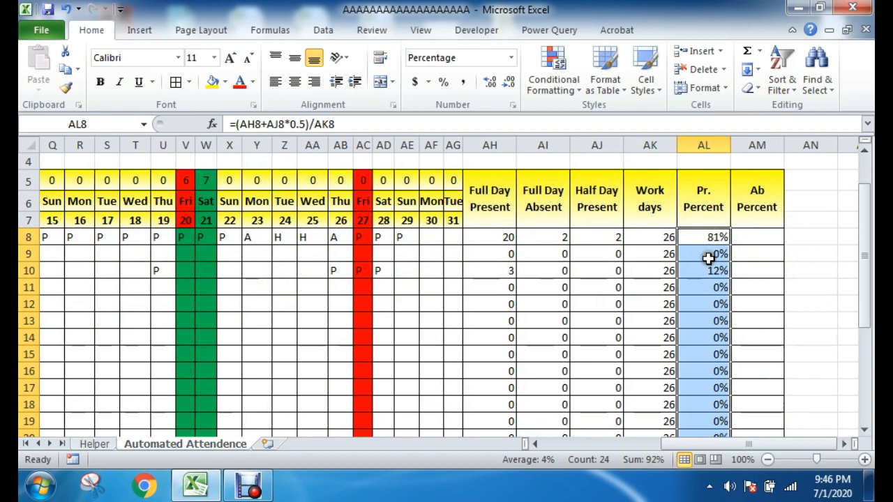
pyautogui.click(707, 237)
pyautogui.click(722, 301)
pyautogui.moveTo(708, 237); pyautogui.dragTo(704, 377)
pyautogui.click(779, 352)
pyautogui.scroll(1, 815, 347)
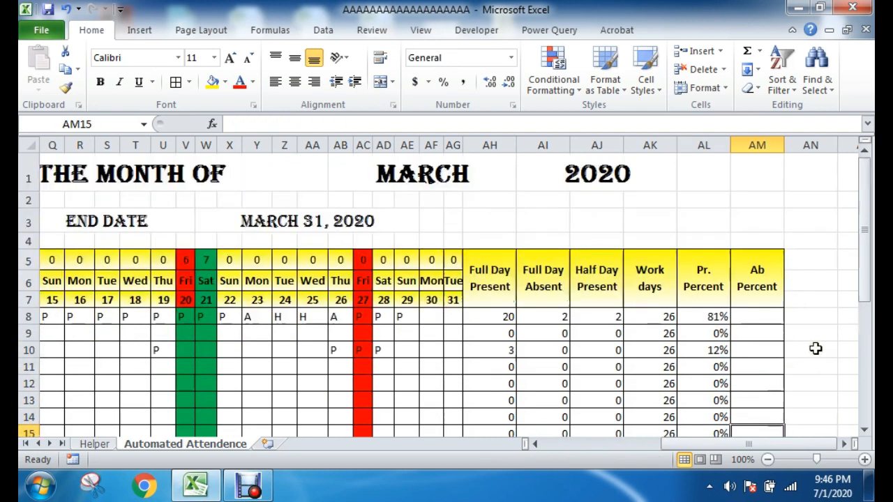
# Step: Enter the absent percentage formula =AI8/AK8 in AM8
pyautogui.click(774, 320)
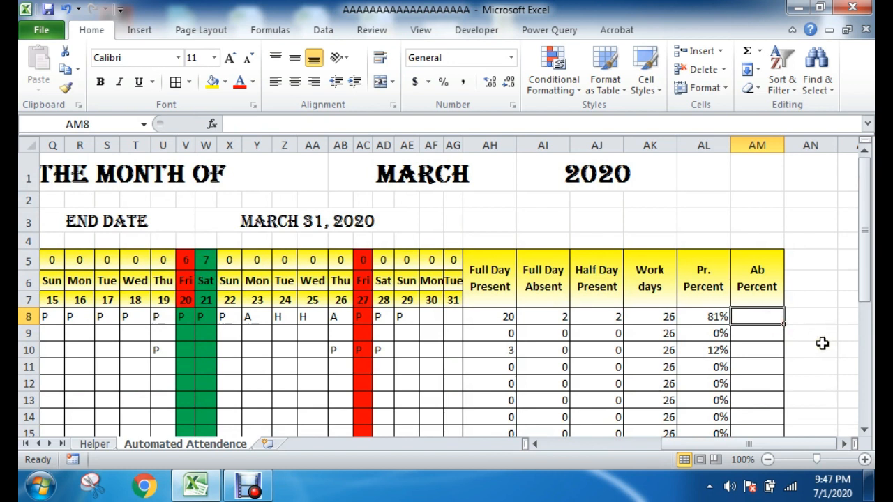
pyautogui.write('=')
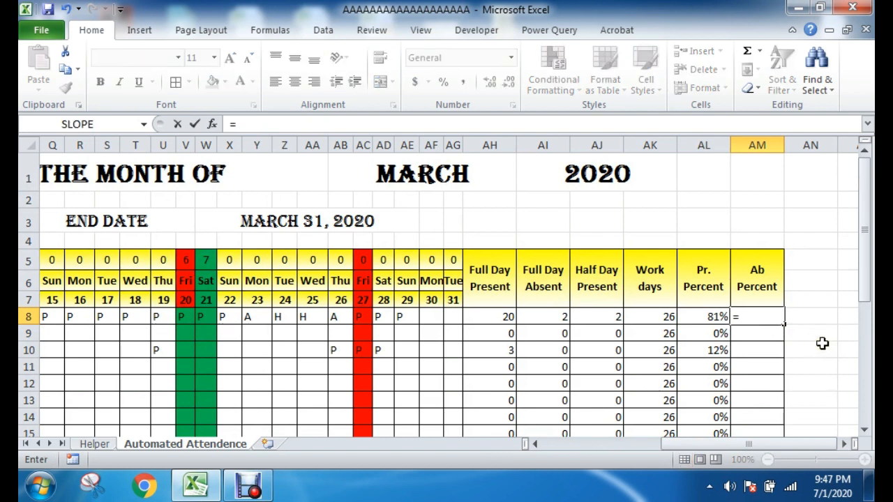
pyautogui.click(563, 322)
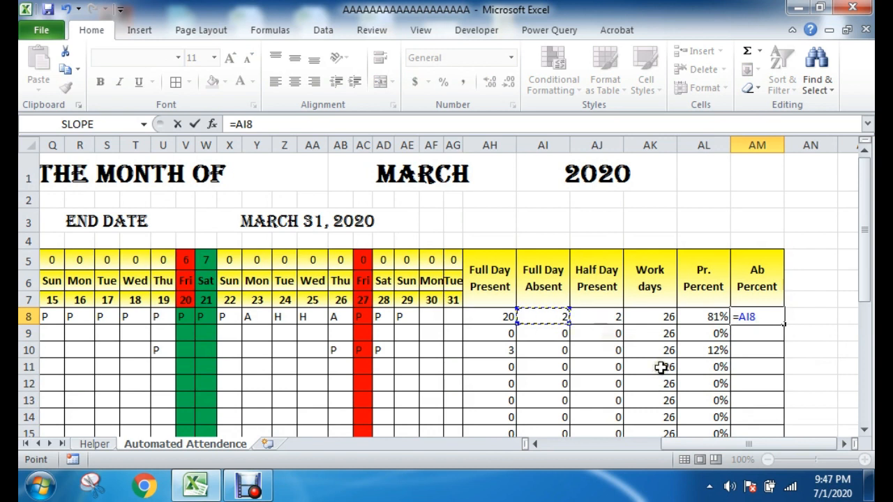
pyautogui.click(666, 318)
pyautogui.press('Return')
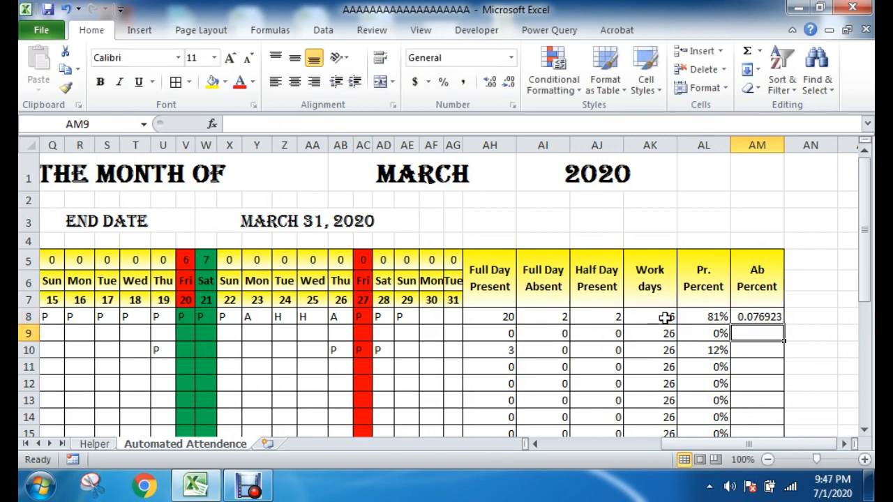
# Step: Fill the AM8 formula down the Ab Percent column and check the filled rows
pyautogui.click(745, 317)
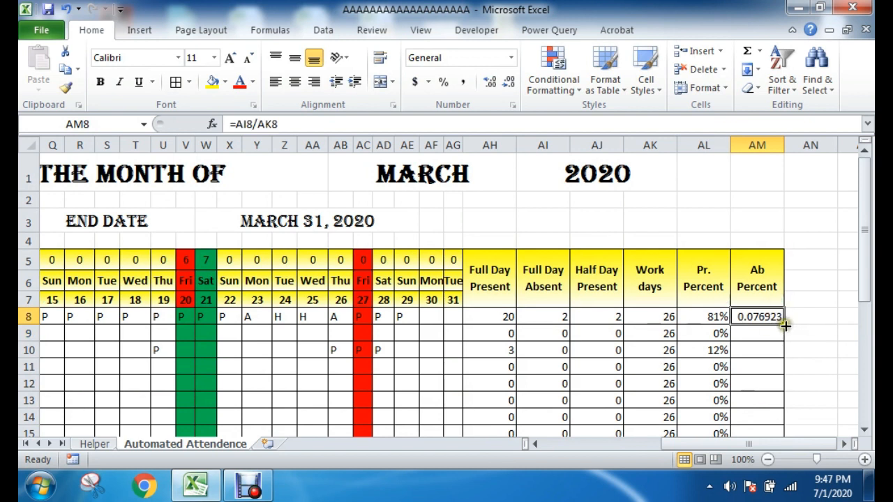
pyautogui.doubleClick(783, 324)
pyautogui.scroll(-6, 805, 349)
pyautogui.scroll(6, 800, 353)
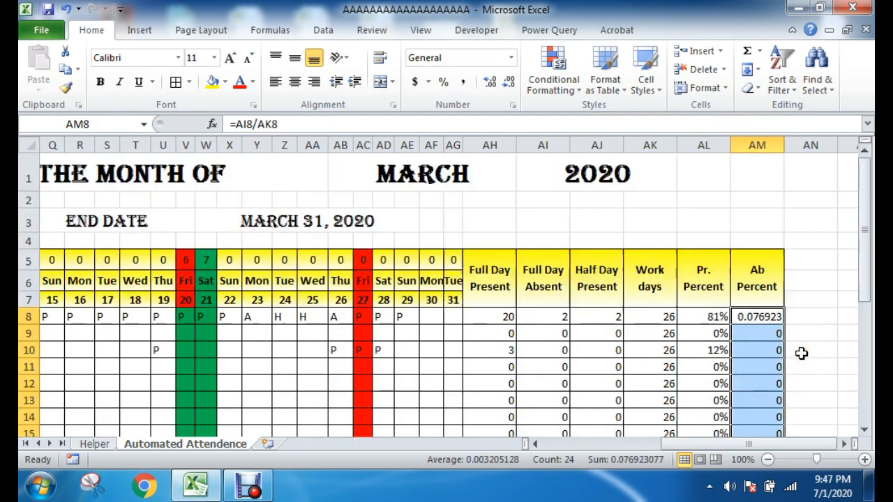
# Step: Format the filled Ab Percent cells in column AM as percentages and look over the formatted rows
pyautogui.click(444, 84)
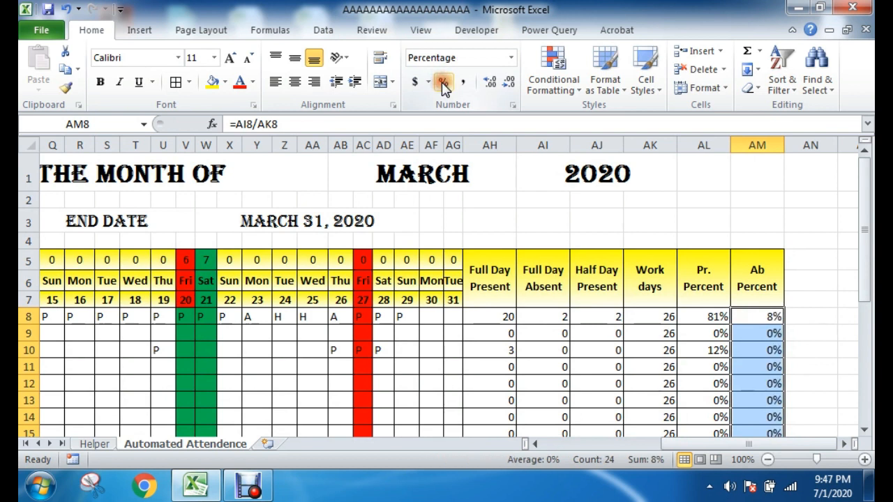
pyautogui.click(814, 349)
pyautogui.moveTo(771, 316); pyautogui.dragTo(648, 443)
pyautogui.click(824, 386)
pyautogui.click(566, 368)
# Step: Check the Friday columns H and O, and enter a test P for EMP-002 under Friday 13 in cell O9
pyautogui.click(367, 318)
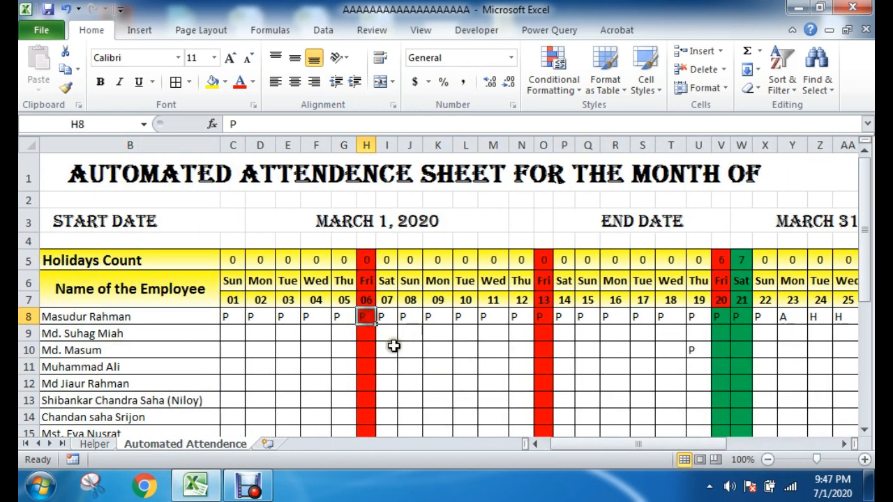
pyautogui.moveTo(371, 316); pyautogui.dragTo(363, 381)
pyautogui.click(369, 315)
pyautogui.click(364, 377)
pyautogui.moveTo(366, 318); pyautogui.dragTo(364, 419)
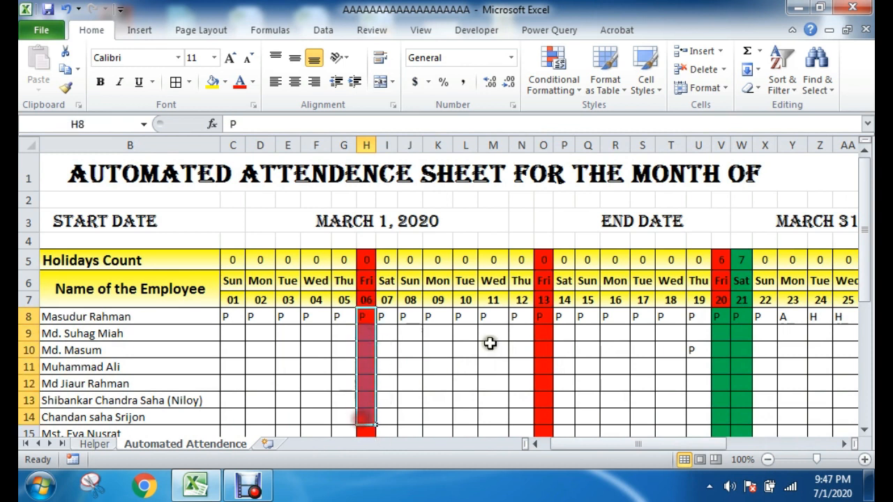
pyautogui.moveTo(539, 317); pyautogui.dragTo(541, 417)
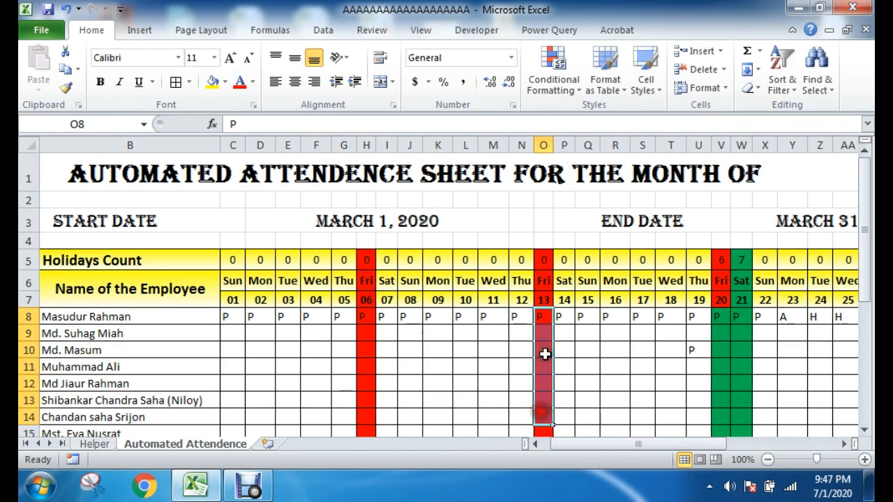
pyautogui.click(543, 317)
pyautogui.click(542, 332)
pyautogui.write('P')
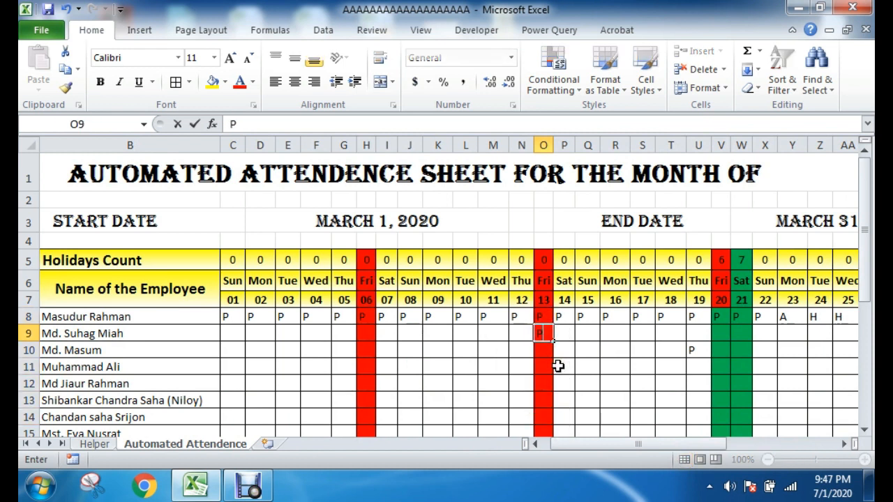
pyautogui.press('Return')
pyautogui.click(589, 352)
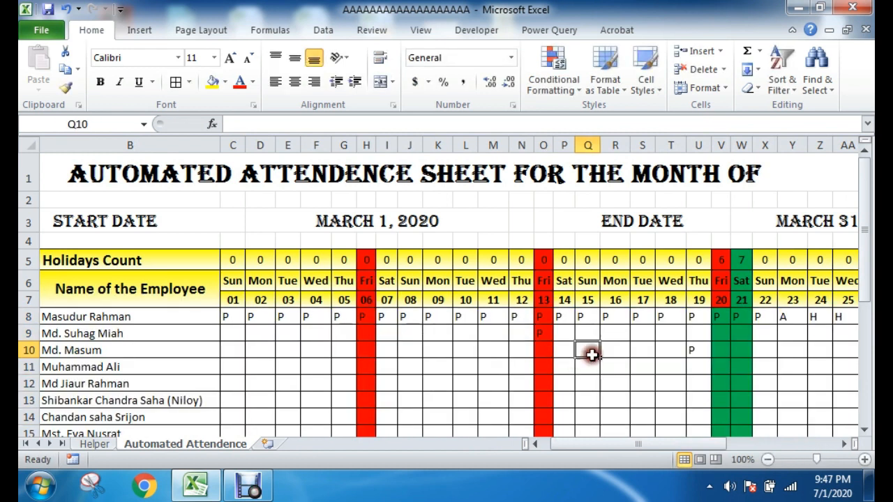
# Step: Select the daily attendance cells C8:AG31 for all employees and all days of the month
pyautogui.moveTo(545, 321); pyautogui.dragTo(542, 352)
pyautogui.moveTo(636, 444); pyautogui.dragTo(657, 446)
pyautogui.moveTo(515, 316); pyautogui.dragTo(522, 346)
pyautogui.click(561, 383)
pyautogui.moveTo(700, 444); pyautogui.dragTo(636, 444)
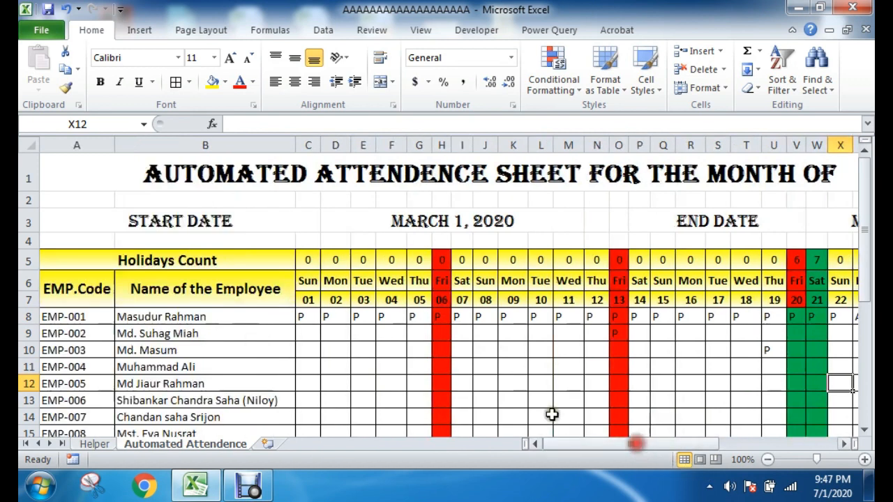
pyautogui.moveTo(307, 316); pyautogui.dragTo(716, 418)
pyautogui.scroll(4, 759, 400)
pyautogui.scroll(1, 760, 397)
pyautogui.hotkey('shift', 'Right')
pyautogui.hotkey('shift', 'Right')
pyautogui.hotkey('shift', 'Right')
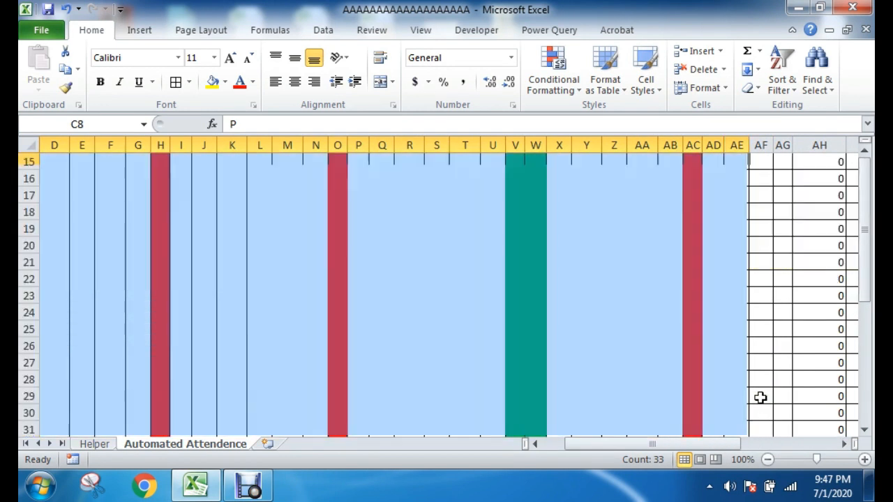
pyautogui.scroll(1, 758, 399)
pyautogui.scroll(4, 757, 399)
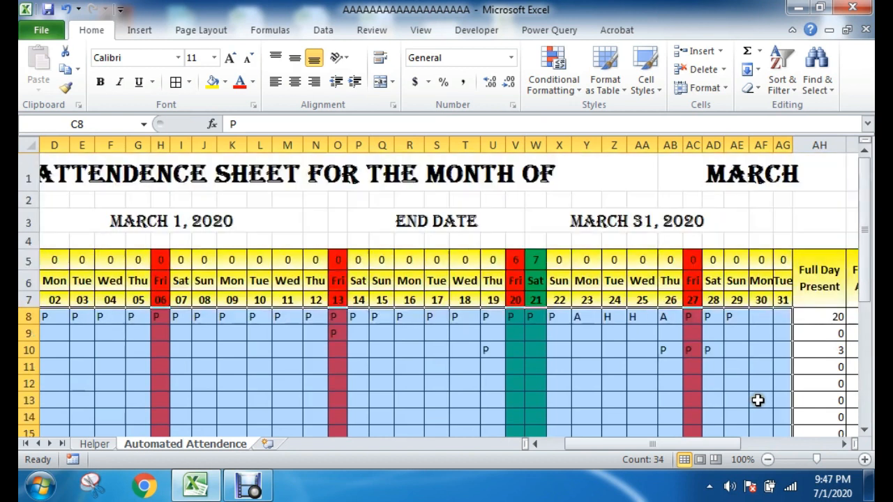
# Step: Open the Conditional Formatting Rules Manager for the selected attendance cells and move it clear of the employee rows
pyautogui.click(562, 87)
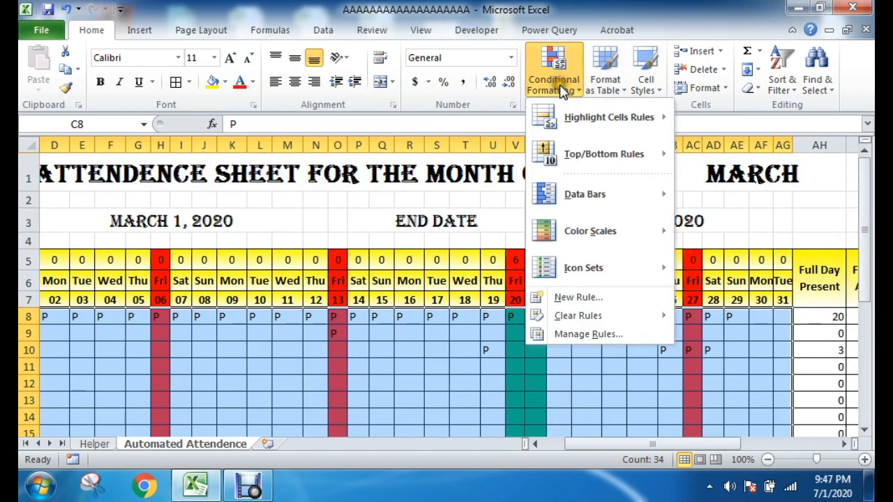
pyautogui.click(602, 336)
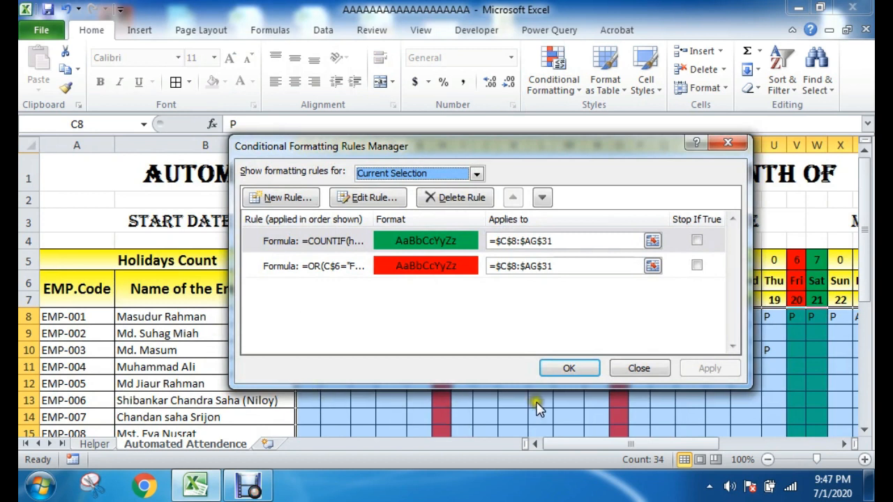
pyautogui.moveTo(412, 146); pyautogui.dragTo(284, 62)
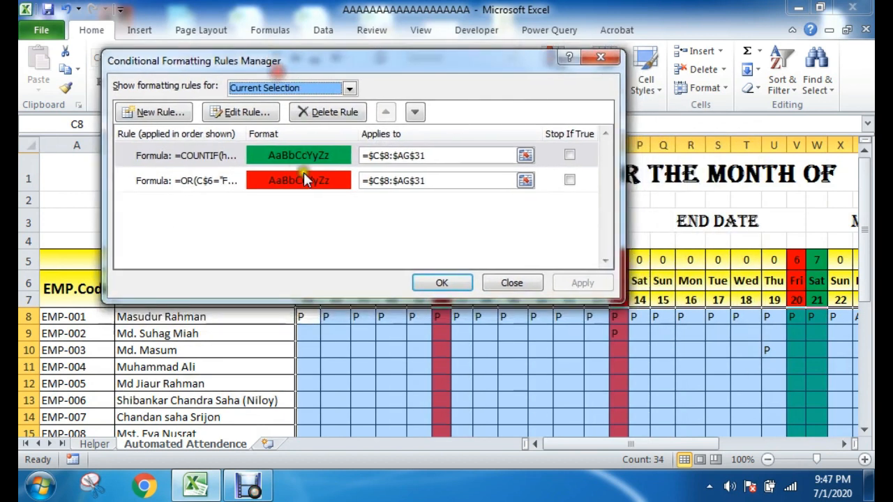
pyautogui.moveTo(373, 57); pyautogui.dragTo(303, 36)
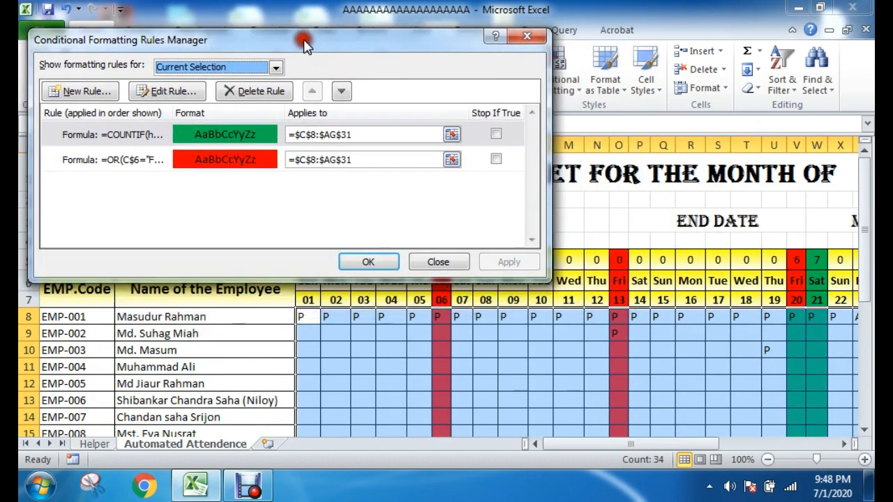
# Step: Set the font color of the green COUNTIF holidays rule to the same standard green as its fill
pyautogui.doubleClick(252, 138)
pyautogui.click(398, 262)
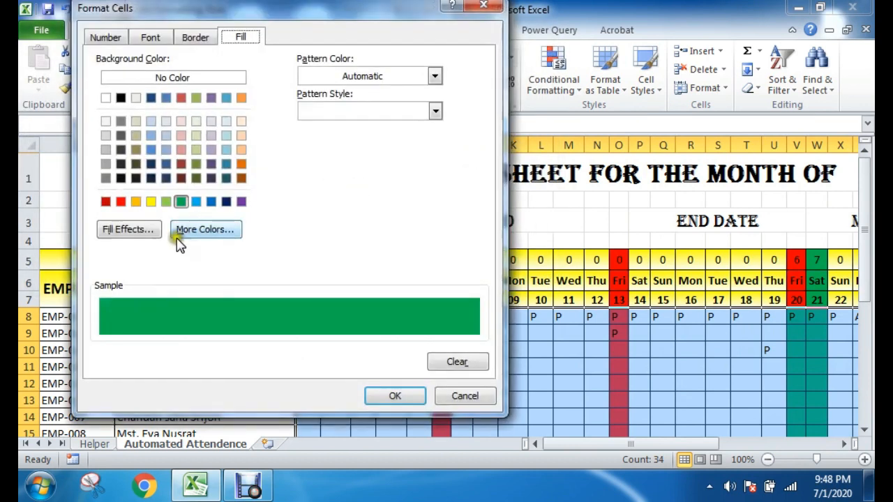
pyautogui.click(164, 36)
pyautogui.click(370, 179)
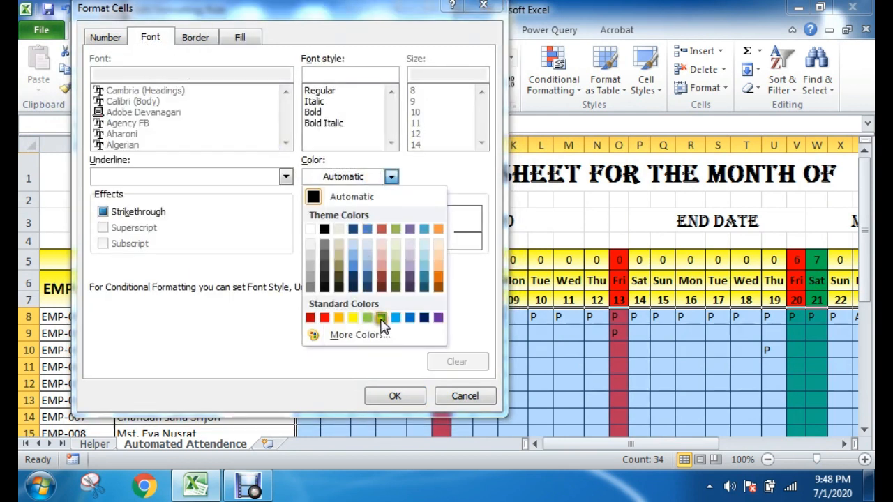
pyautogui.click(379, 318)
pyautogui.click(395, 396)
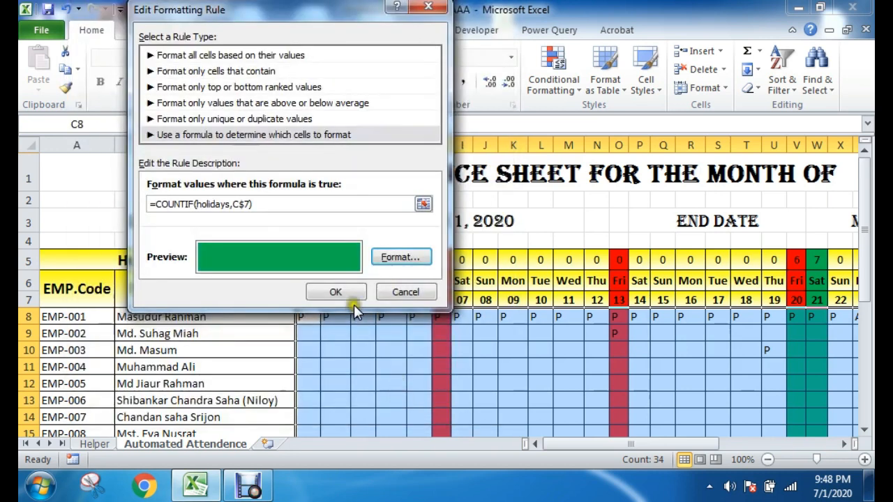
pyautogui.click(340, 292)
# Step: Set the font color of the red Friday rule to standard red, apply both rules and look over the attendance cells
pyautogui.doubleClick(224, 158)
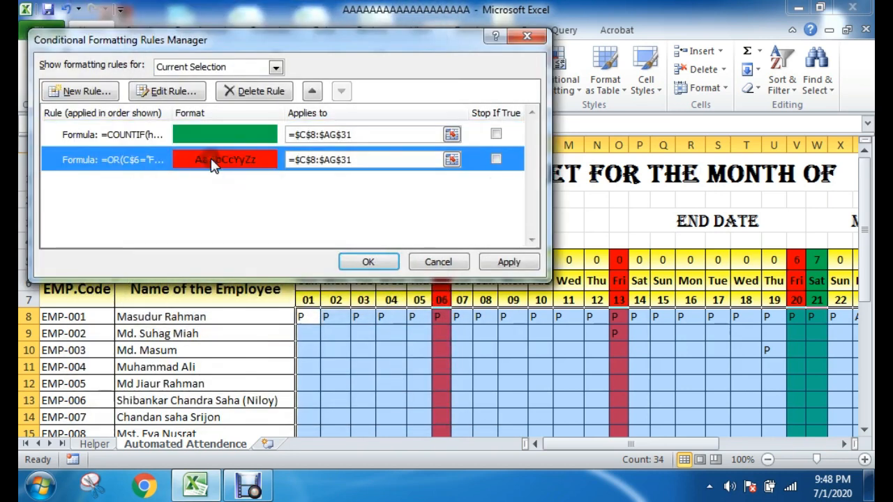
pyautogui.click(404, 255)
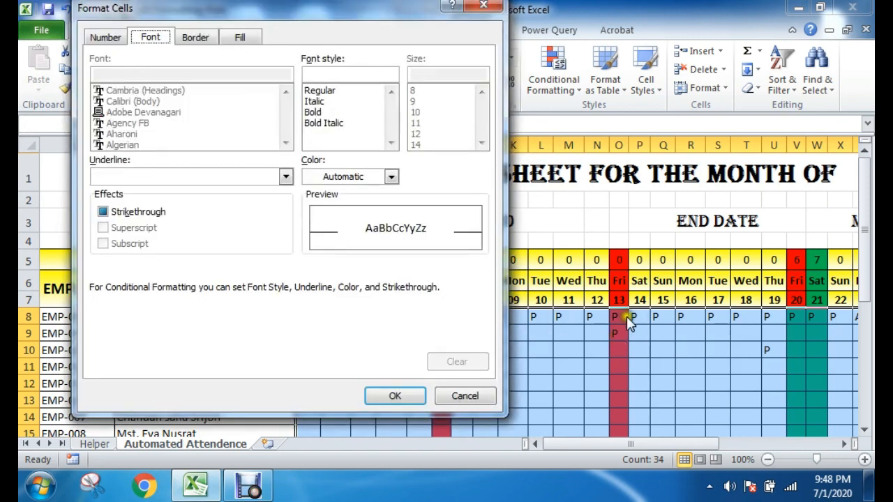
pyautogui.click(352, 185)
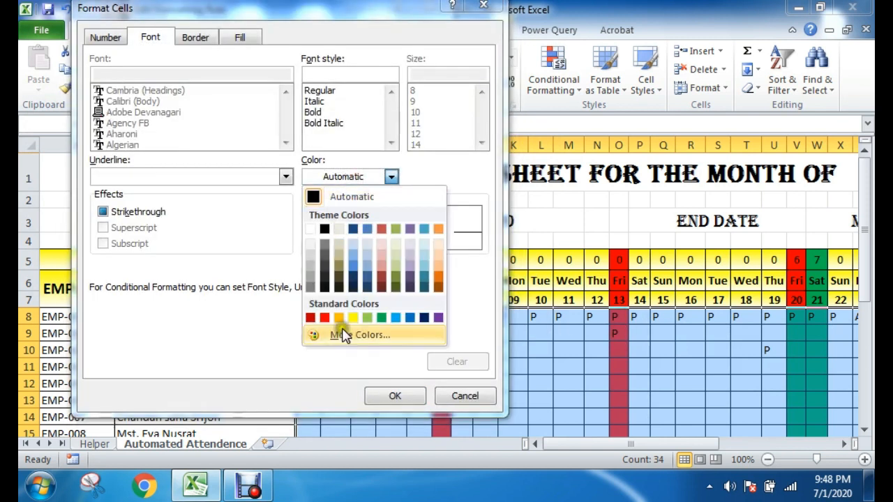
pyautogui.click(325, 317)
pyautogui.click(391, 397)
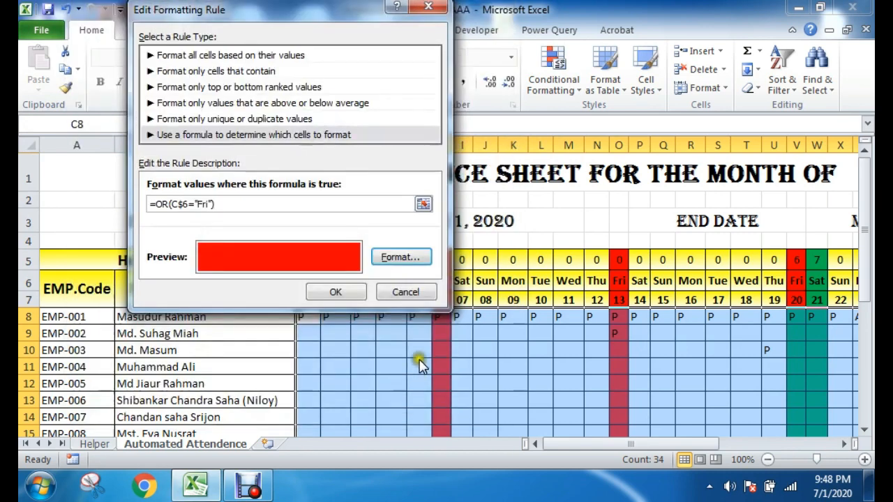
pyautogui.click(355, 291)
pyautogui.click(370, 262)
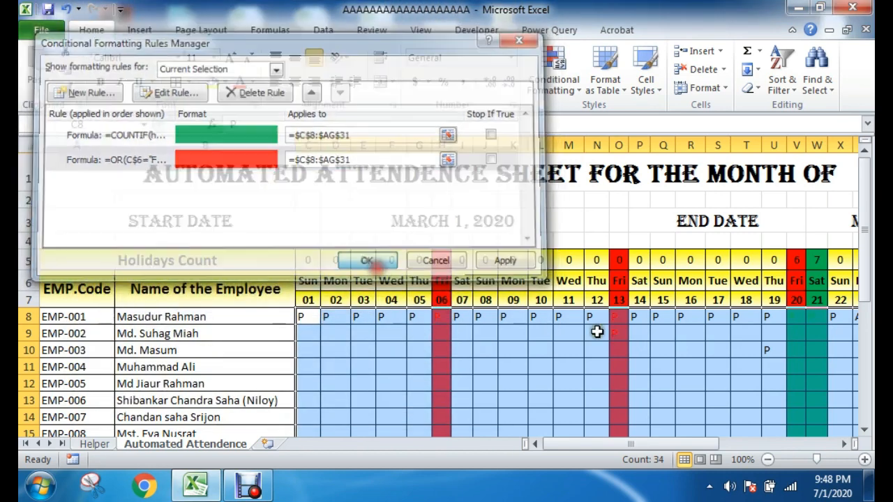
pyautogui.click(711, 384)
pyautogui.scroll(-2, 669, 377)
pyautogui.scroll(2, 631, 328)
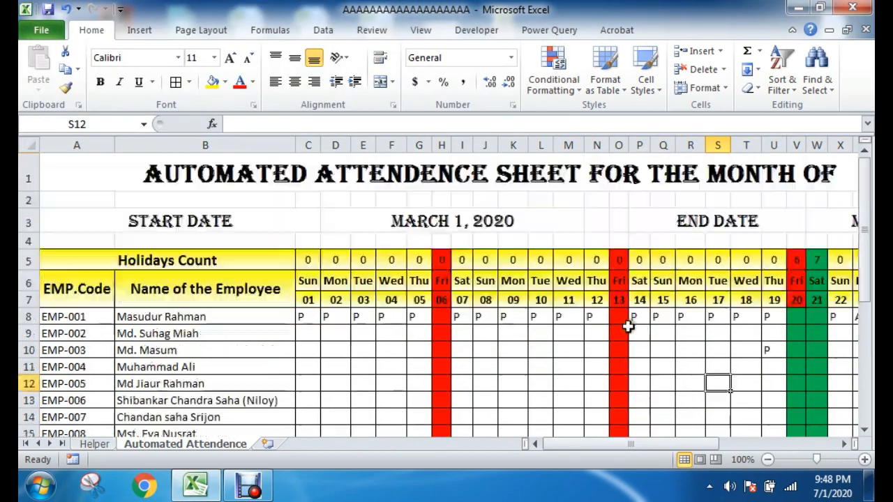
# Step: Test the hidden text by entering P under Friday 06 in cell H11, and check the cells H8:H13
pyautogui.moveTo(444, 315); pyautogui.dragTo(442, 370)
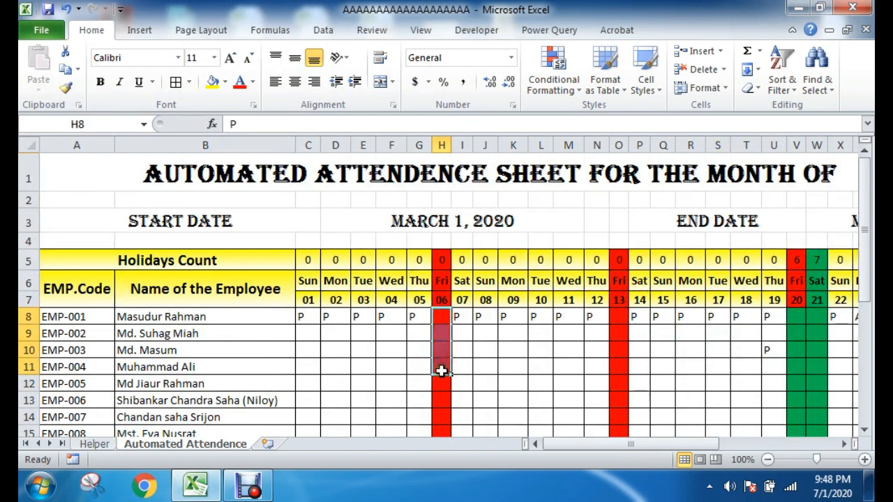
pyautogui.click(444, 370)
pyautogui.write('P')
pyautogui.press('Return')
pyautogui.click(599, 368)
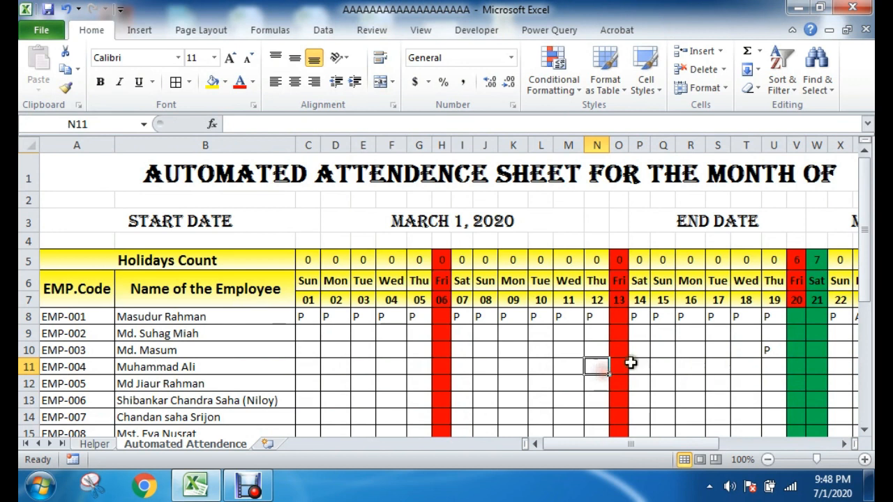
pyautogui.moveTo(440, 319); pyautogui.dragTo(444, 403)
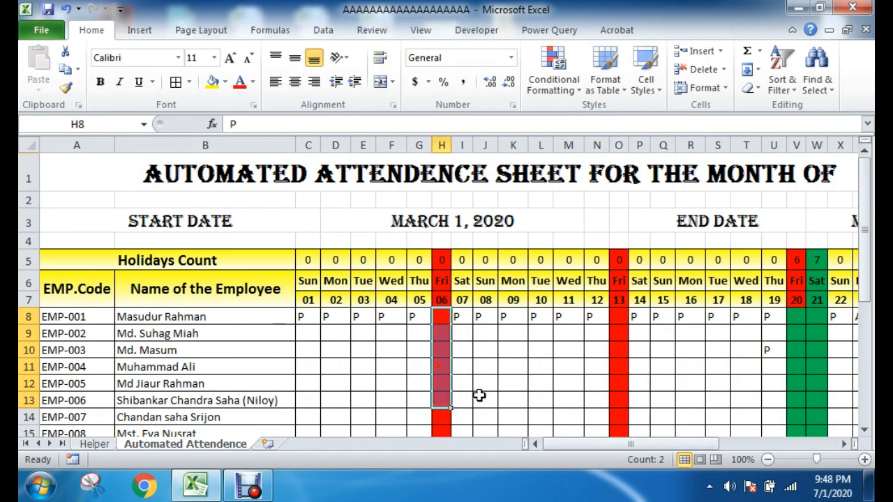
# Step: Examine the Friday 20 and Saturday 21 holiday columns, including the holiday count and the attendance cells below it
pyautogui.moveTo(613, 445)
pyautogui.mouseDown()
pyautogui.moveTo(645, 445)
pyautogui.moveTo(626, 443)
pyautogui.mouseUp()
pyautogui.click(720, 318)
pyautogui.click(739, 366)
pyautogui.moveTo(683, 445); pyautogui.dragTo(706, 445)
pyautogui.click(537, 360)
pyautogui.click(484, 317)
pyautogui.click(544, 365)
pyautogui.doubleClick(488, 320)
pyautogui.click(548, 365)
pyautogui.click(484, 287)
pyautogui.click(504, 368)
pyautogui.moveTo(482, 259); pyautogui.dragTo(484, 397)
pyautogui.click(486, 335)
pyautogui.scroll(-2, 502, 392)
pyautogui.scroll(2, 502, 391)
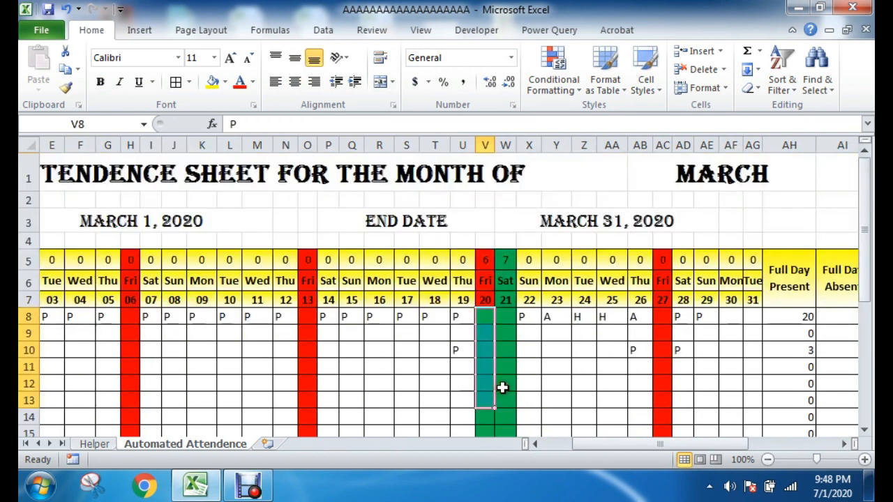
# Step: Look at the dates in the Helper sheet's holiday list, and inspect the holiday count formula for Friday 20 in V5
pyautogui.click(101, 444)
pyautogui.click(650, 251)
pyautogui.click(516, 212)
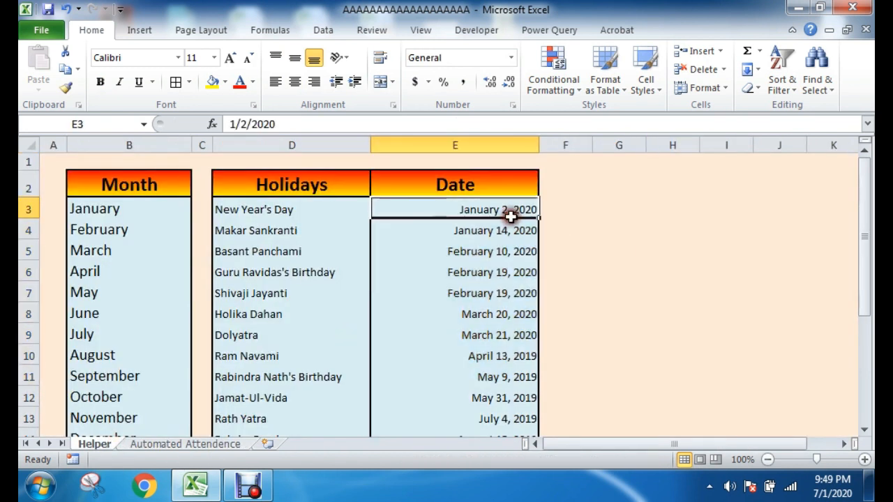
pyautogui.click(207, 444)
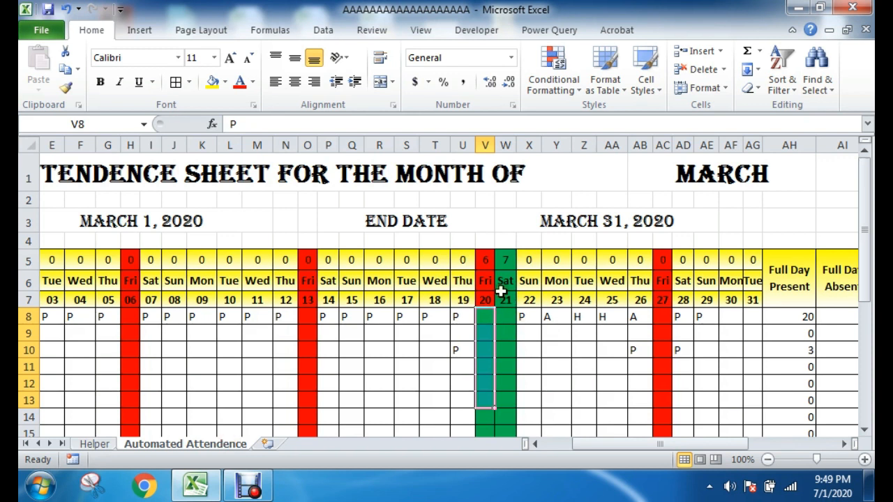
pyautogui.moveTo(490, 256); pyautogui.dragTo(482, 359)
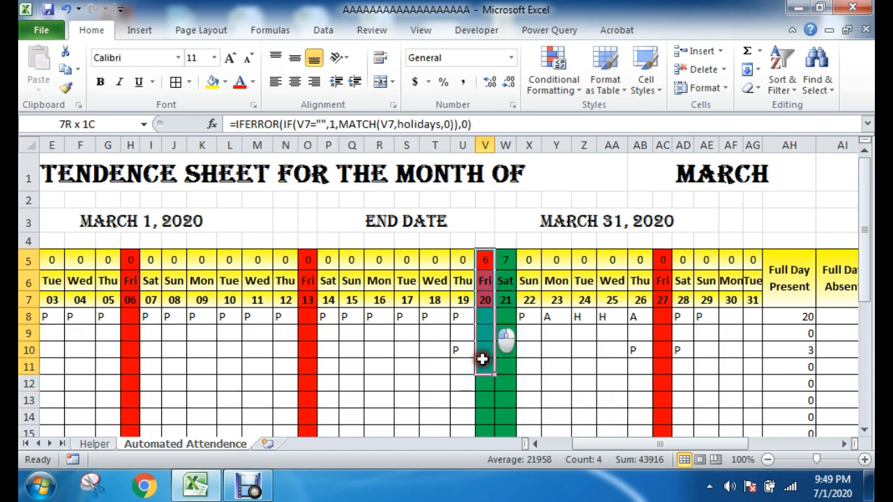
pyautogui.click(488, 258)
# Step: Compare the attendance sheet with the Helper holiday list and locate the Holika Dahan entry dated March 20, 2020
pyautogui.click(94, 443)
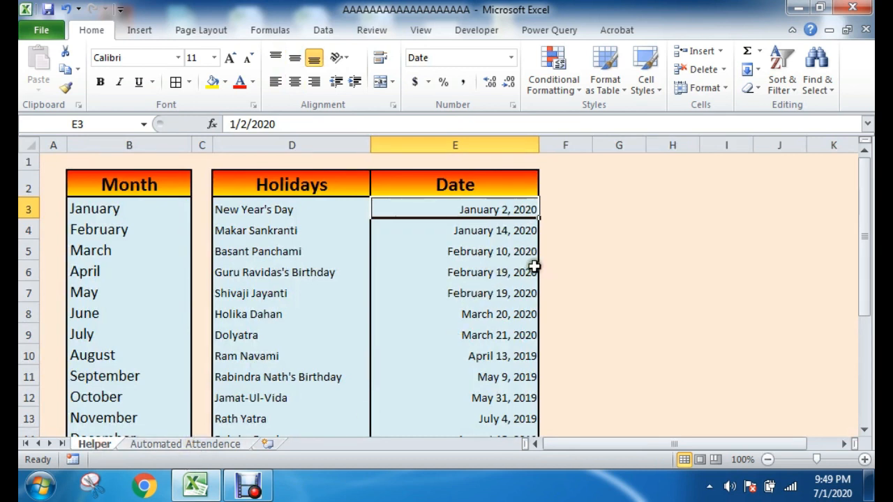
pyautogui.click(193, 445)
pyautogui.press('Down')
pyautogui.press('Down')
pyautogui.click(97, 445)
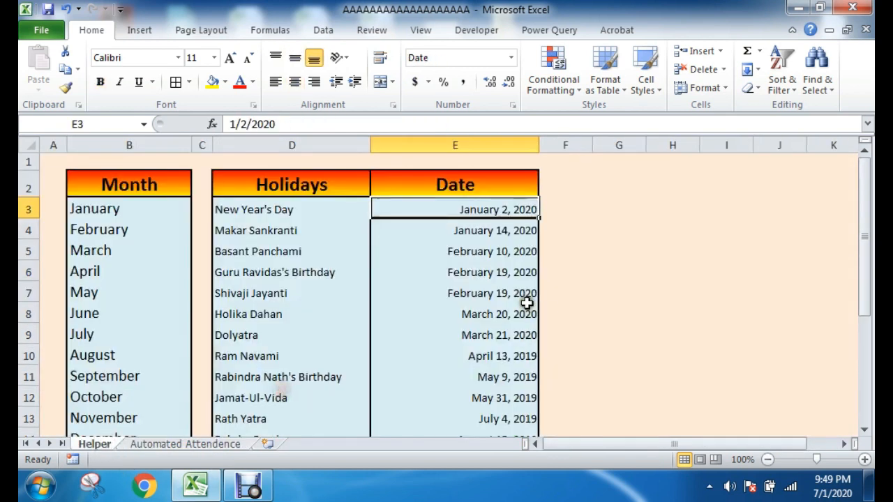
pyautogui.click(484, 318)
pyautogui.moveTo(242, 316); pyautogui.dragTo(439, 312)
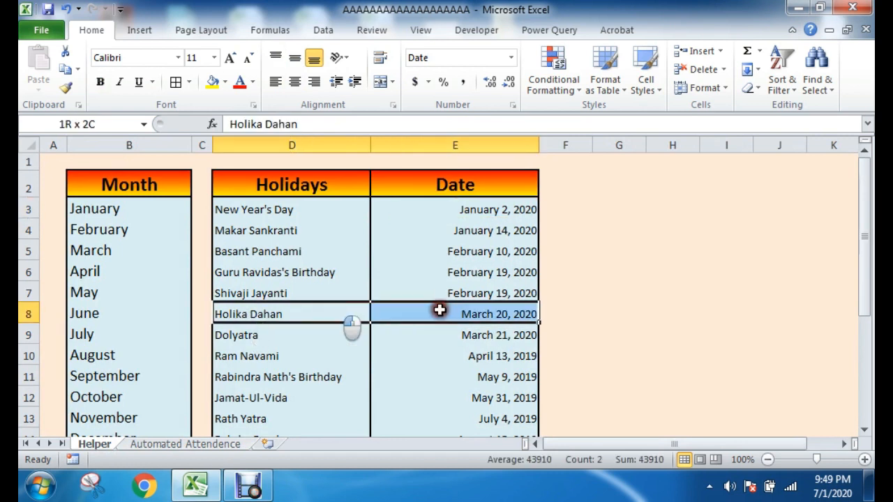
# Step: Return to the Automated Attendence sheet and check the month cell, the Friday 20 column and its holiday count in V5
pyautogui.click(170, 444)
pyautogui.click(720, 174)
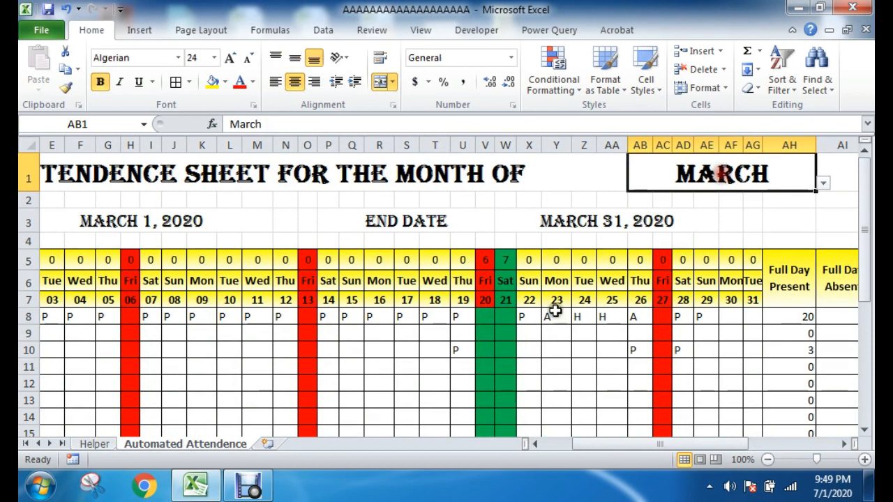
pyautogui.moveTo(485, 260); pyautogui.dragTo(485, 366)
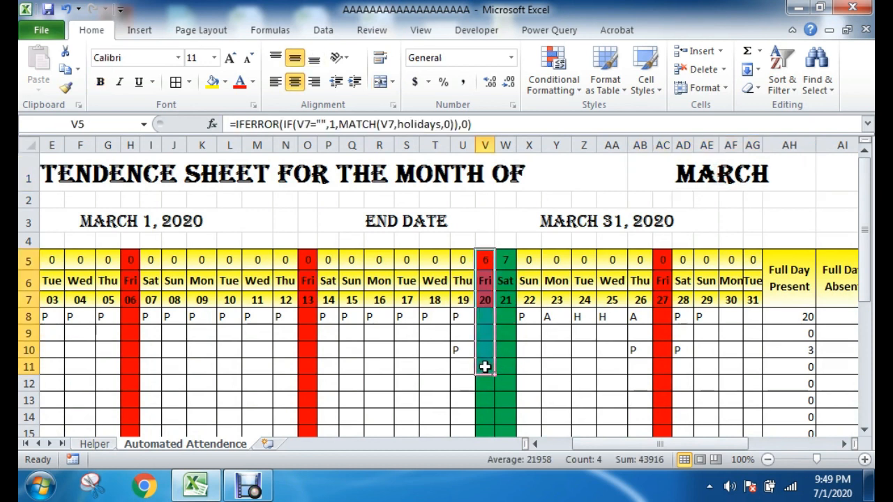
pyautogui.moveTo(488, 323); pyautogui.dragTo(480, 363)
pyautogui.click(483, 257)
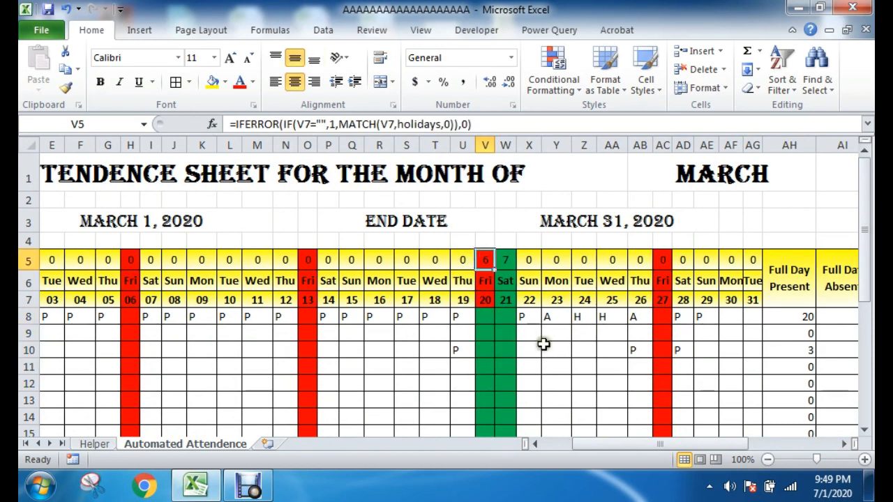
# Step: Examine the attendance cells and weekday formula in the Friday 20 column
pyautogui.scroll(-1, 544, 349)
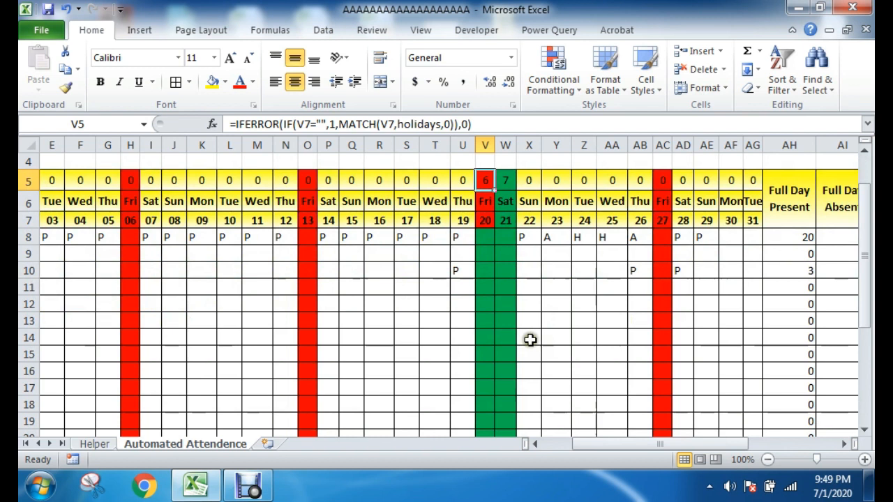
pyautogui.moveTo(486, 237); pyautogui.dragTo(484, 397)
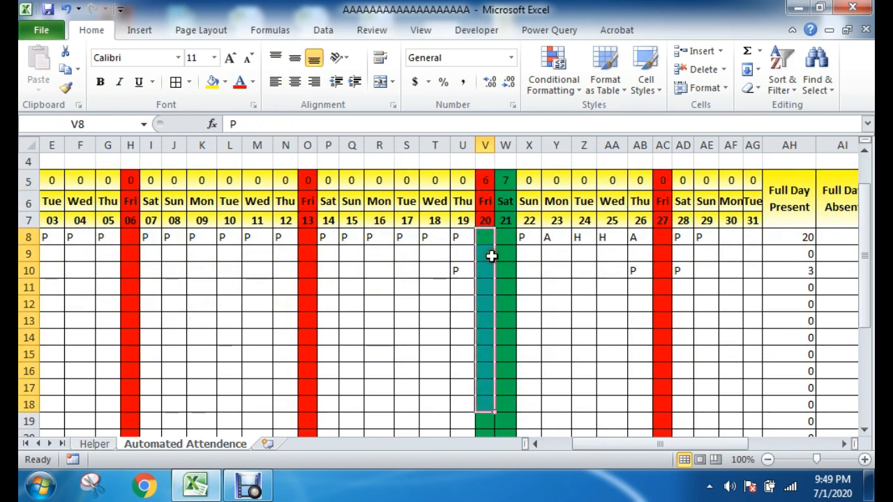
pyautogui.click(486, 201)
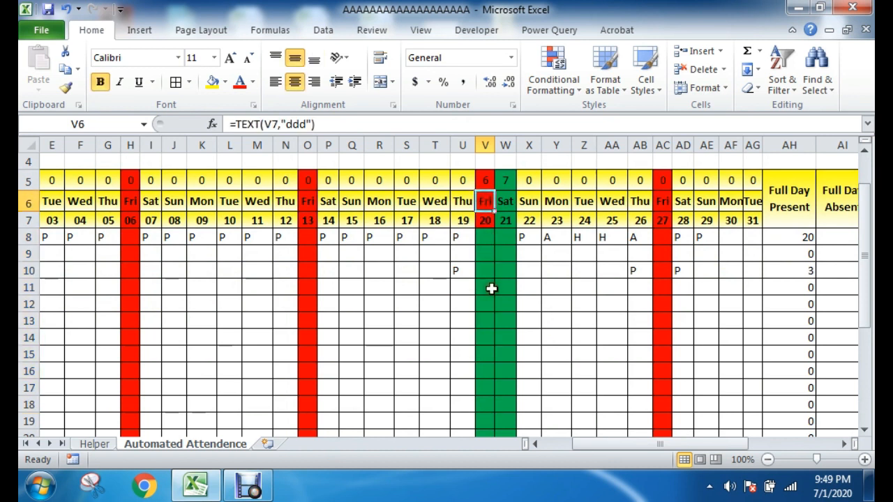
pyautogui.scroll(1, 497, 296)
pyautogui.moveTo(484, 317); pyautogui.dragTo(484, 388)
pyautogui.click(527, 349)
# Step: Move the red Friday rule for $C$8:$AG$31 above the green holiday rule in this worksheet's conditional formatting rules and apply the order
pyautogui.click(554, 73)
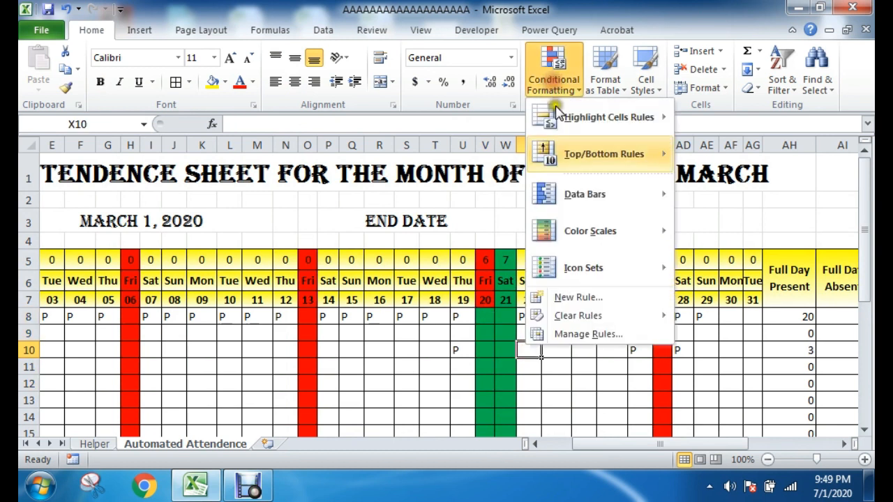
pyautogui.click(558, 334)
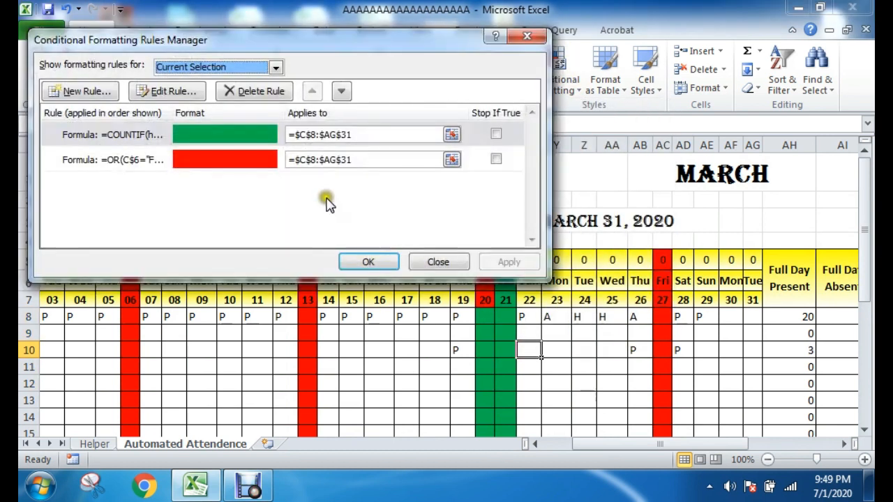
pyautogui.click(191, 69)
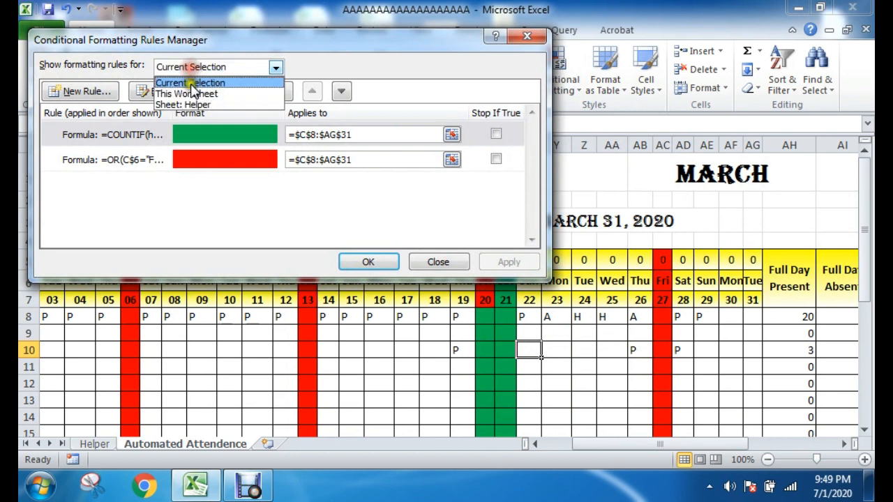
pyautogui.click(189, 92)
pyautogui.moveTo(305, 57); pyautogui.dragTo(499, 94)
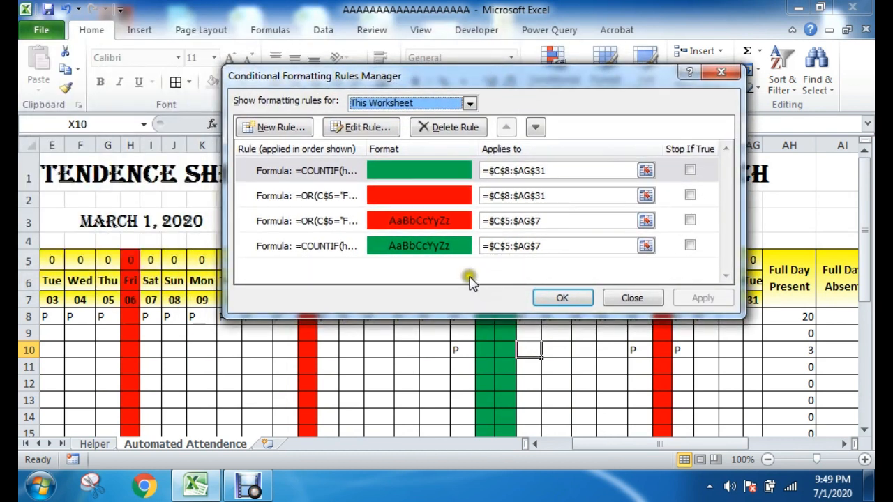
pyautogui.click(424, 174)
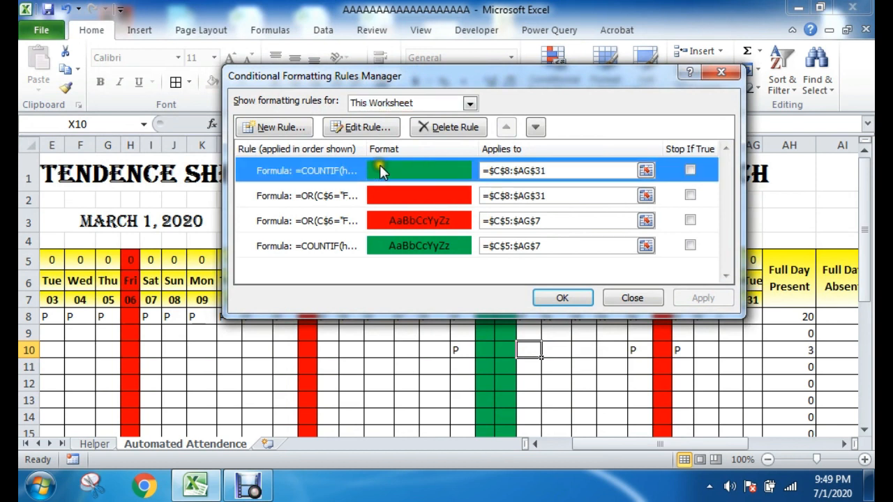
pyautogui.click(412, 199)
pyautogui.moveTo(518, 80); pyautogui.dragTo(372, 64)
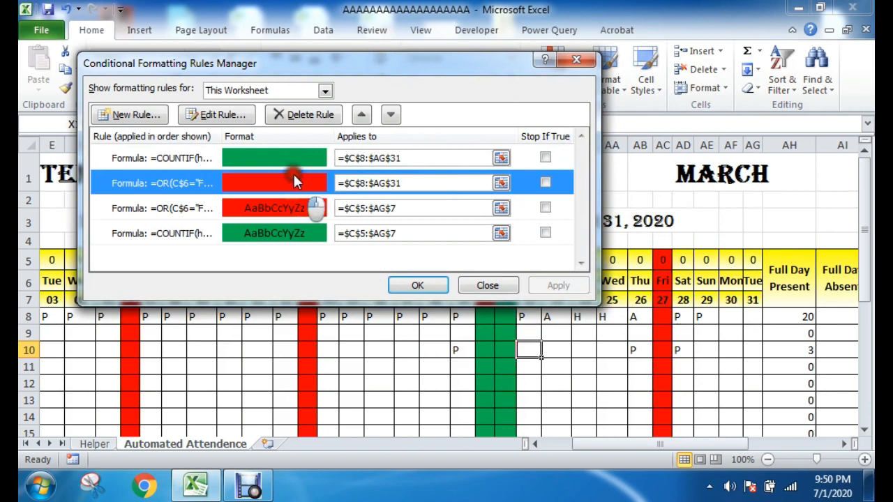
pyautogui.click(360, 113)
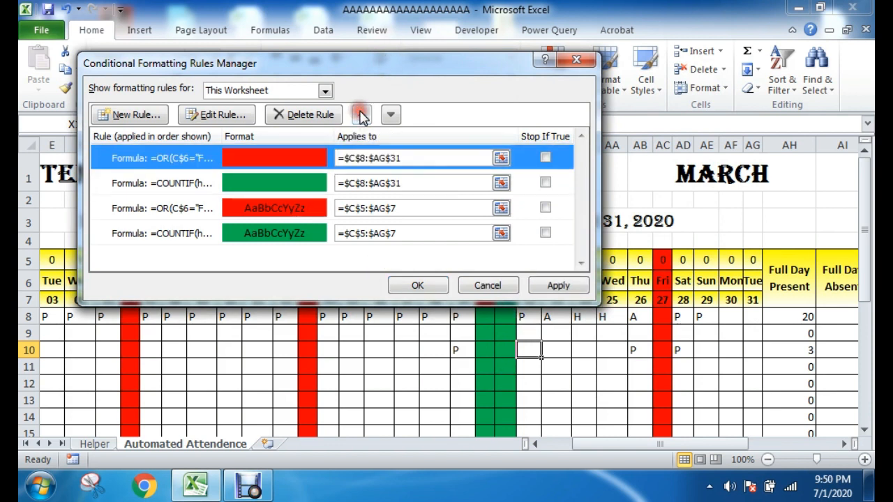
pyautogui.click(414, 286)
pyautogui.click(558, 397)
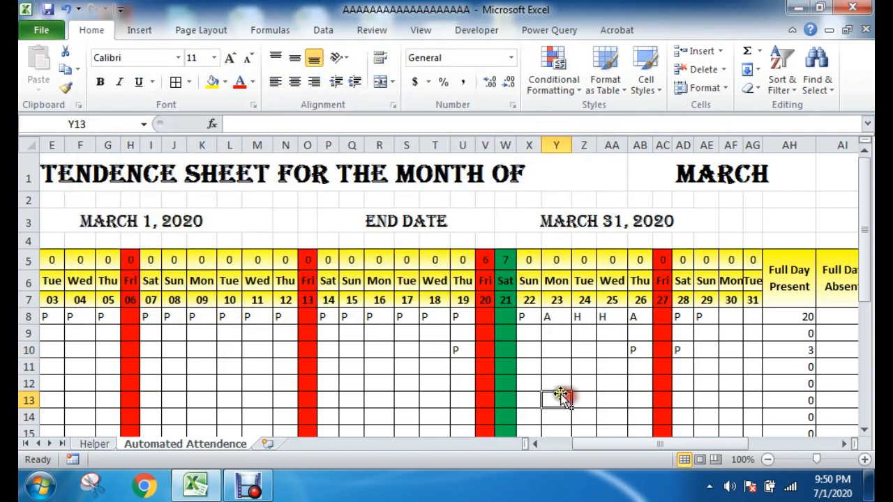
# Step: Check the Friday 20 column's fill and date formula against the Holika Dahan entry in the Helper sheet's holiday list
pyautogui.moveTo(485, 300); pyautogui.dragTo(480, 413)
pyautogui.click(524, 369)
pyautogui.click(485, 300)
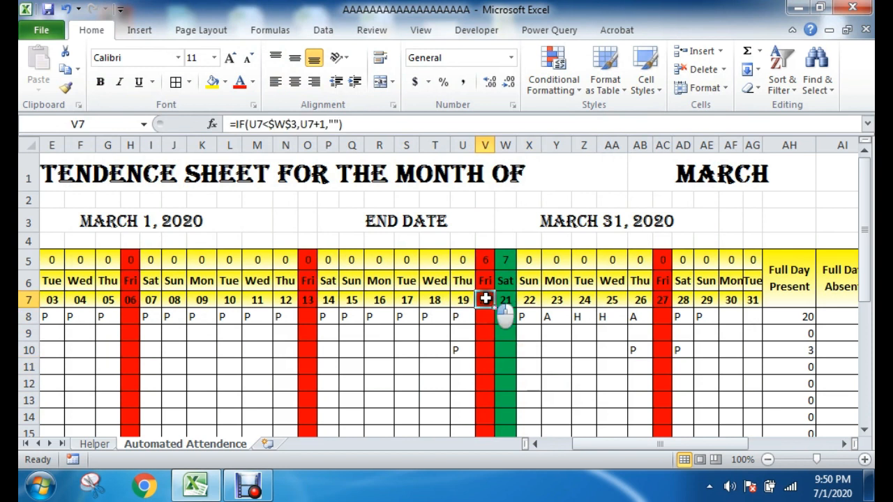
pyautogui.click(93, 443)
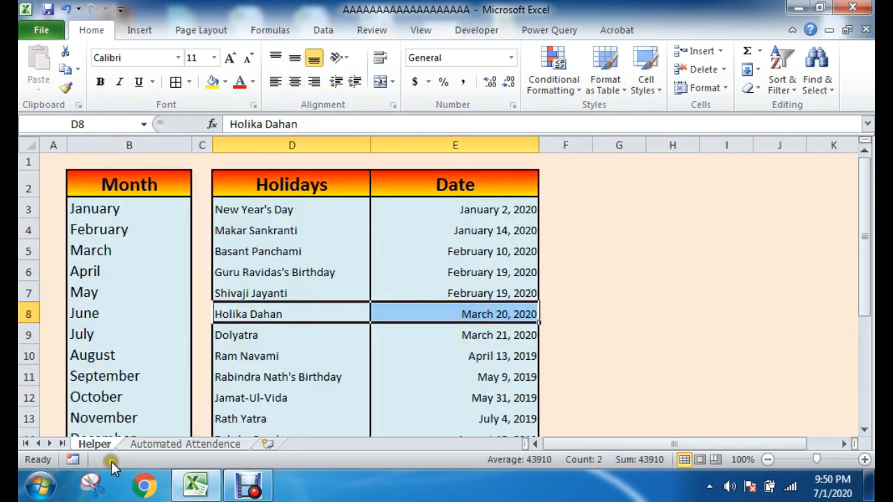
pyautogui.click(162, 446)
pyautogui.click(566, 349)
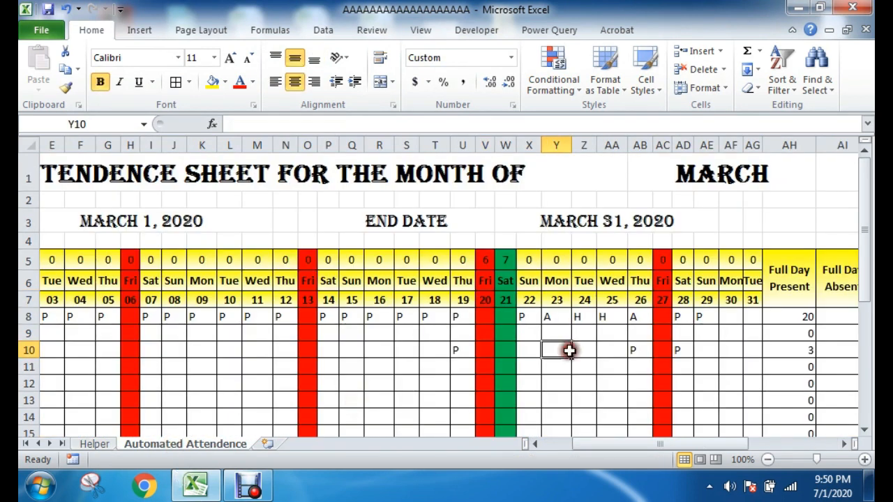
# Step: Review the order of the red and green conditional formatting rules that apply to the Friday 20 column
pyautogui.moveTo(488, 260); pyautogui.dragTo(486, 386)
pyautogui.click(552, 80)
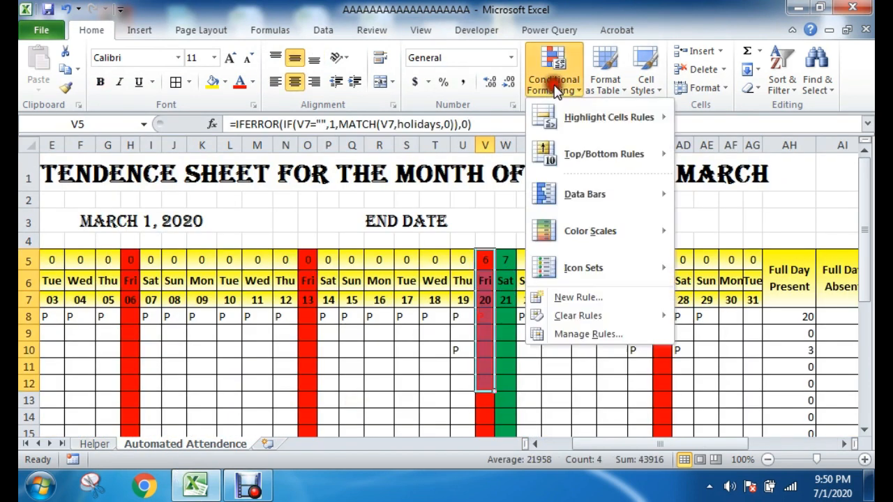
pyautogui.click(565, 332)
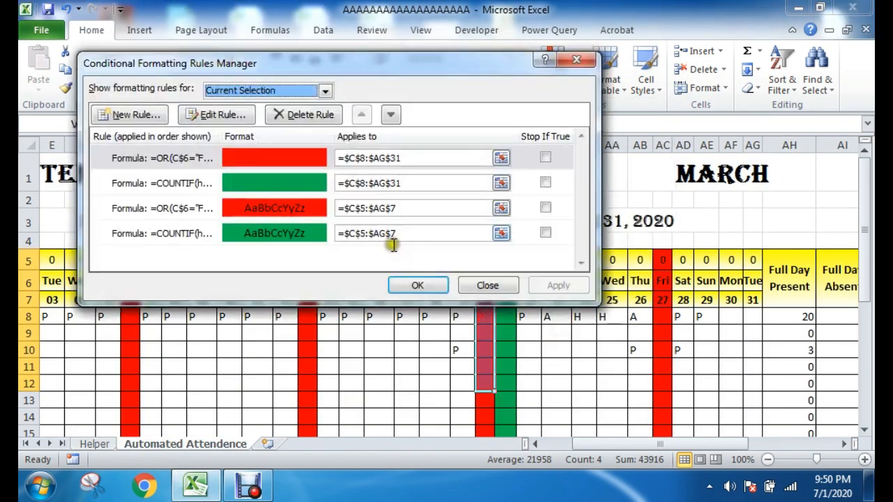
pyautogui.click(275, 184)
pyautogui.click(281, 158)
pyautogui.click(292, 184)
pyautogui.click(294, 157)
pyautogui.click(290, 182)
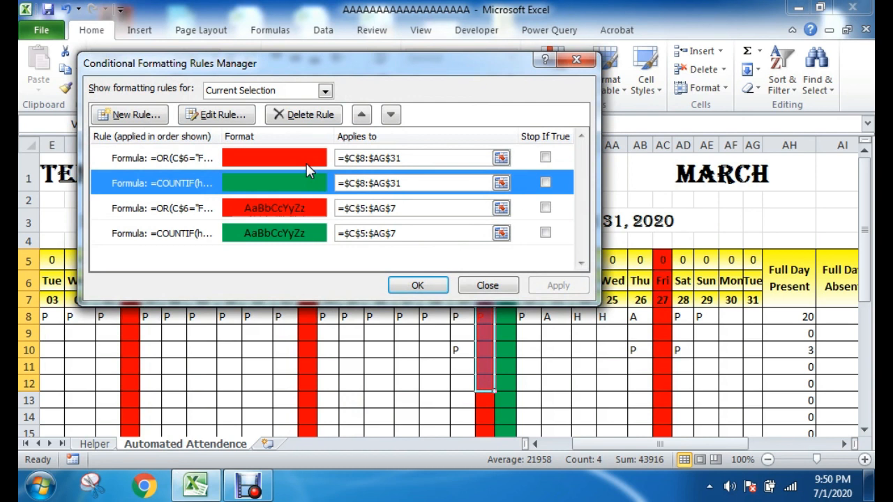
pyautogui.click(304, 160)
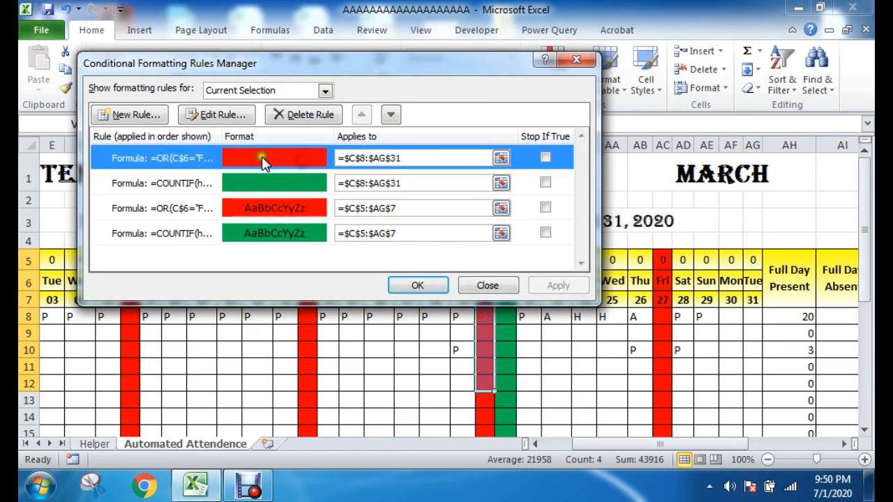
pyautogui.click(417, 285)
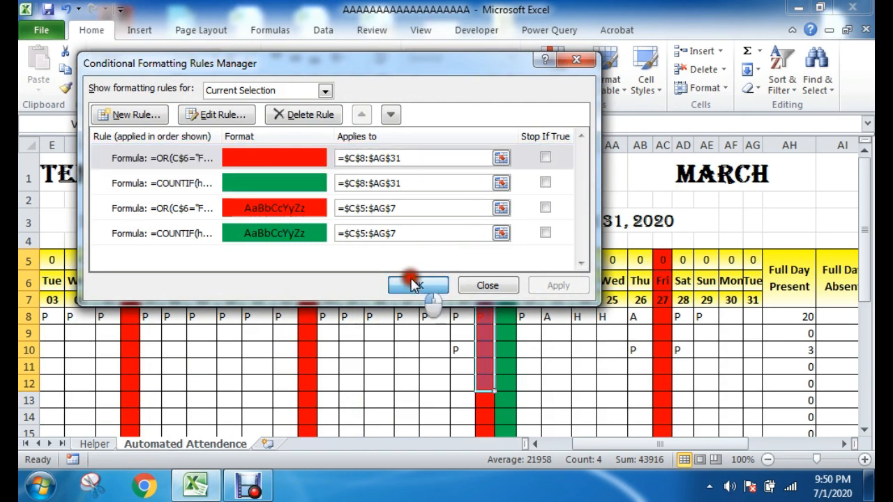
# Step: Look over the attendance grid from the first date columns down to the empty rows below the employee list
pyautogui.click(611, 350)
pyautogui.moveTo(629, 445); pyautogui.dragTo(558, 447)
pyautogui.scroll(-1, 419, 370)
pyautogui.scroll(1, 470, 336)
pyautogui.click(466, 220)
pyautogui.moveTo(310, 318); pyautogui.dragTo(816, 355)
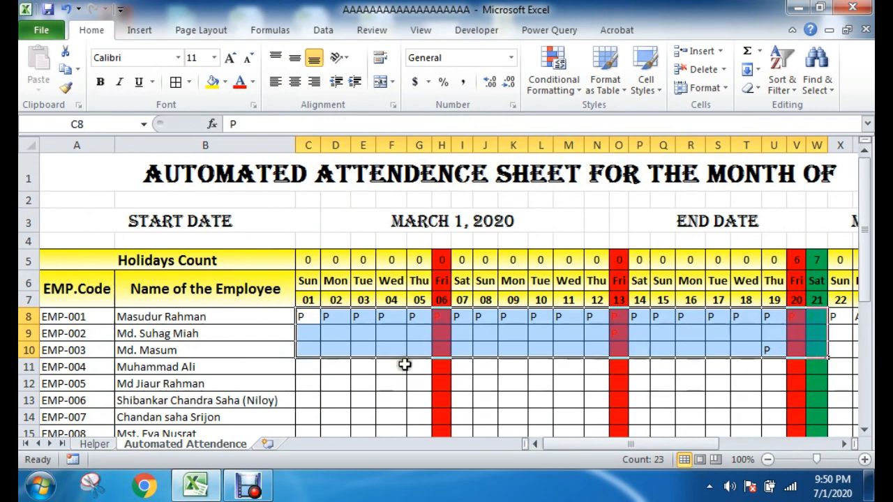
pyautogui.scroll(-2, 414, 369)
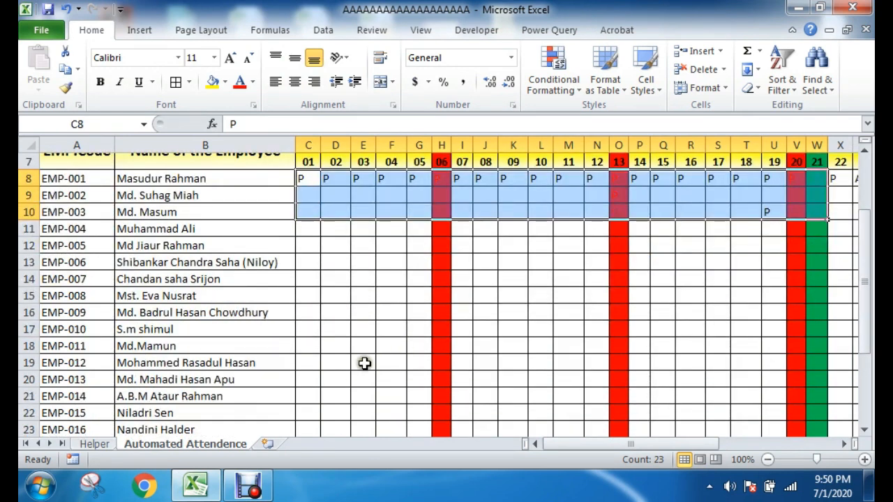
pyautogui.scroll(-5, 366, 363)
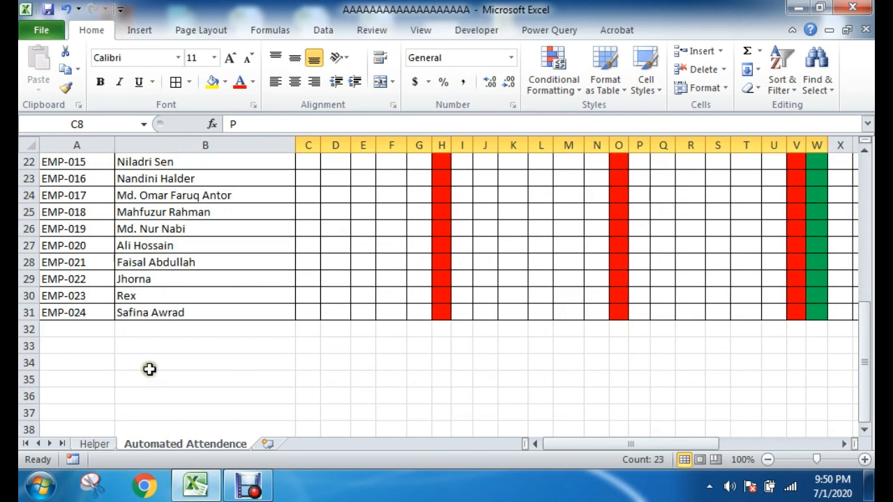
pyautogui.click(60, 344)
pyautogui.click(160, 346)
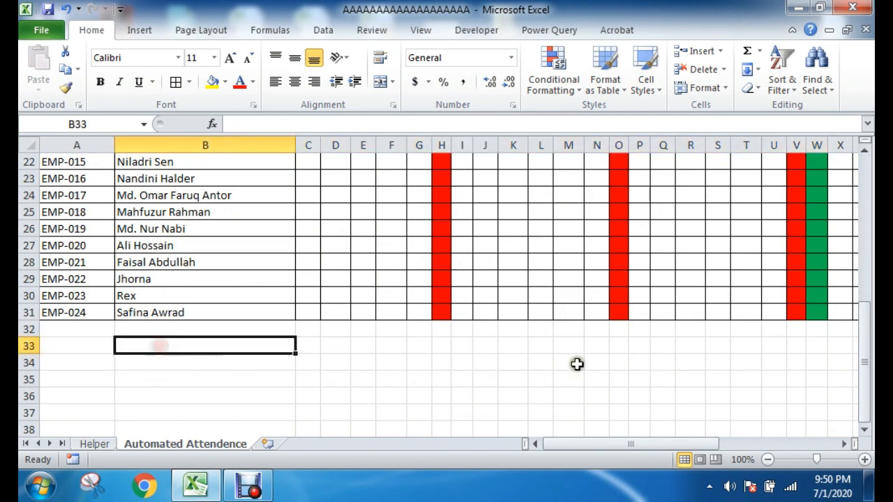
pyautogui.scroll(7, 577, 363)
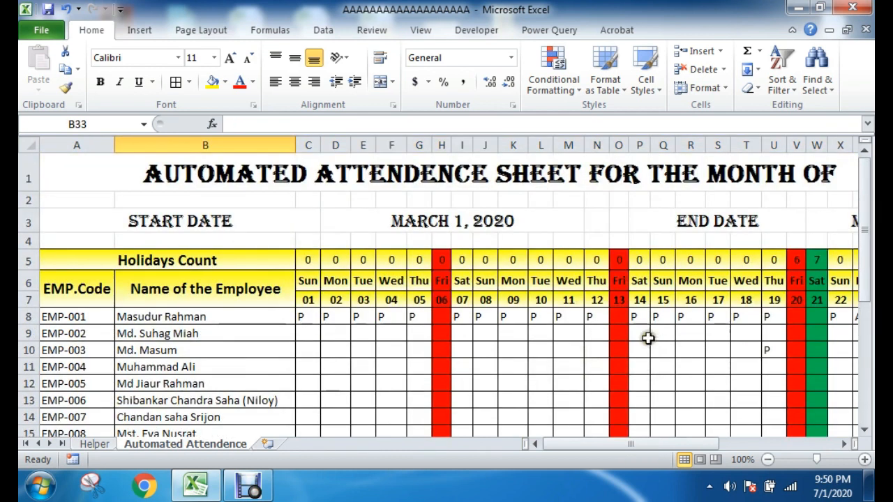
pyautogui.click(339, 333)
pyautogui.click(497, 349)
pyautogui.moveTo(572, 445)
pyautogui.mouseDown()
pyautogui.moveTo(718, 455)
pyautogui.moveTo(582, 436)
pyautogui.mouseUp()
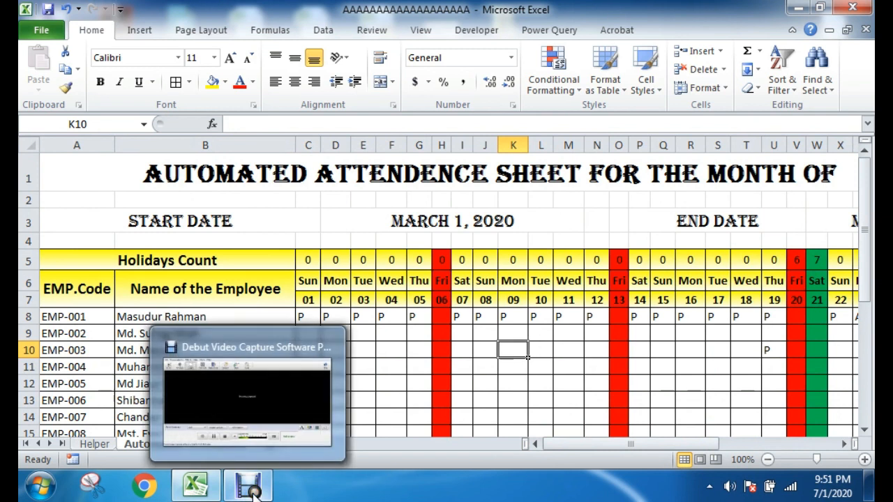
pyautogui.click(467, 335)
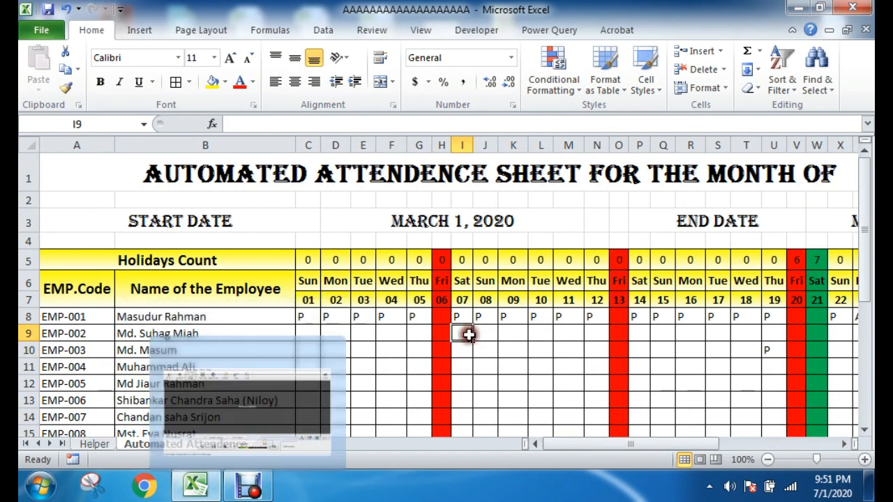
pyautogui.click(248, 486)
pyautogui.click(329, 427)
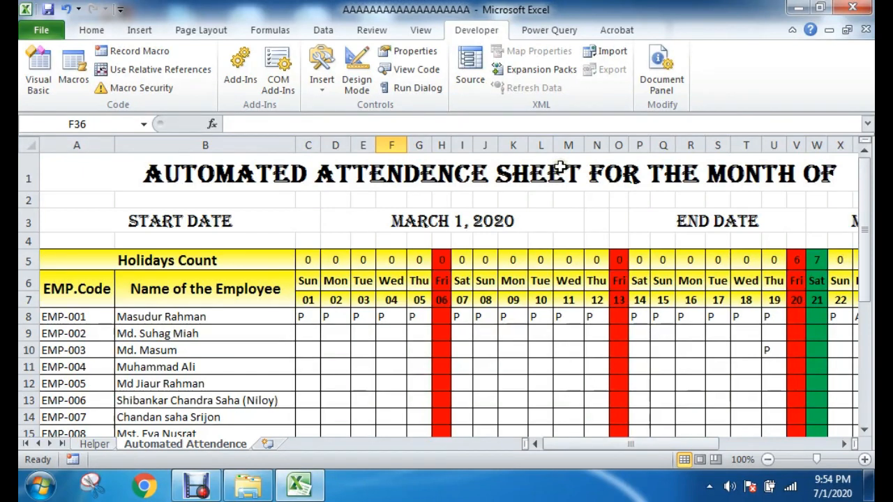
# Step: Draw a rectangle about 2.08" wide and 0.46" high just below the employee list and label it "Clear Cell Value"
pyautogui.scroll(-8, 387, 380)
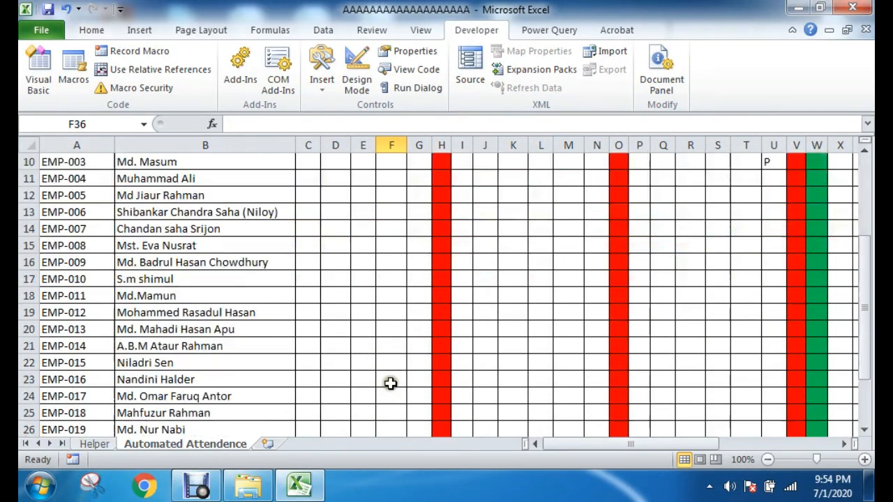
pyautogui.click(138, 30)
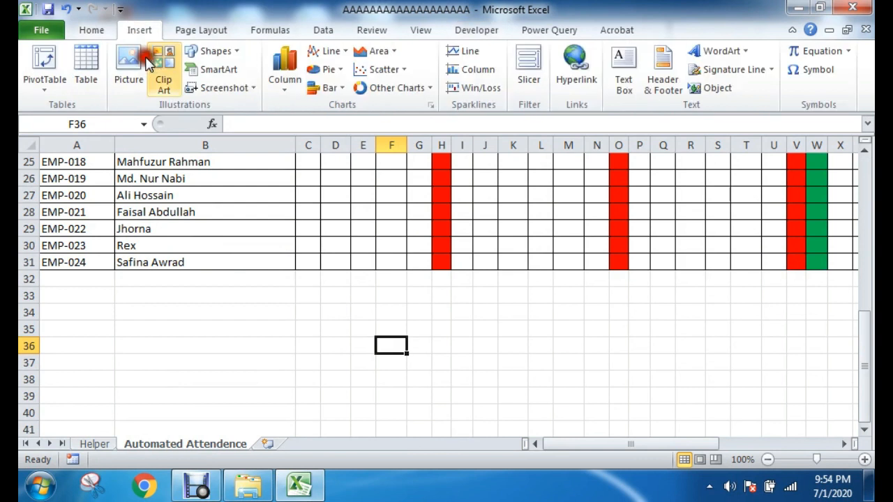
pyautogui.click(211, 53)
pyautogui.click(242, 85)
pyautogui.moveTo(44, 286); pyautogui.dragTo(212, 322)
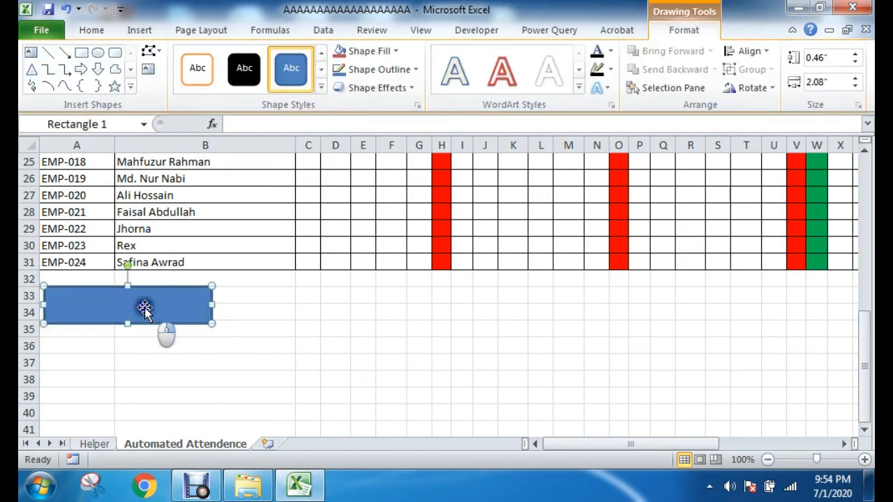
pyautogui.rightClick(145, 309)
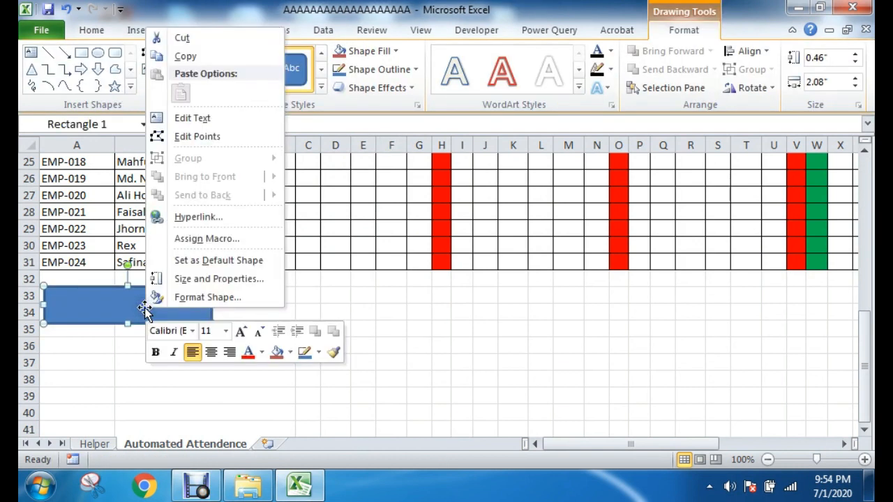
pyautogui.click(199, 117)
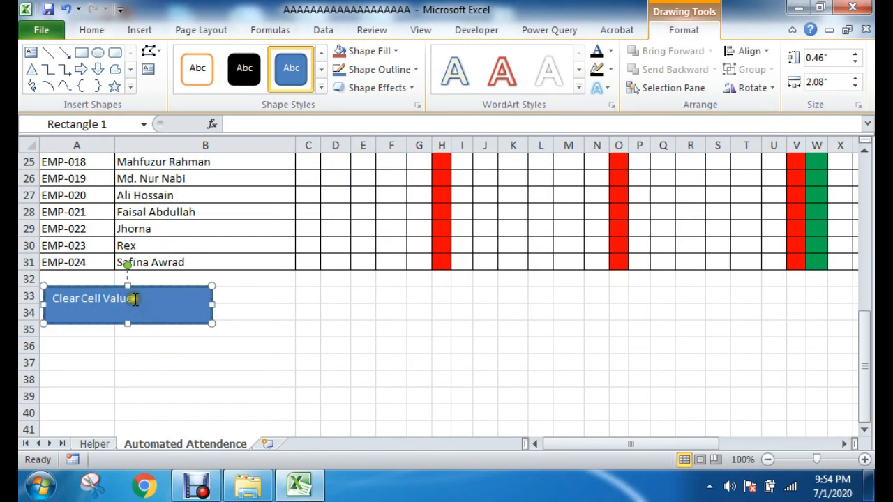
# Step: Set the rectangle's label to font size 16 and centre it horizontally and vertically
pyautogui.moveTo(58, 298); pyautogui.dragTo(139, 300)
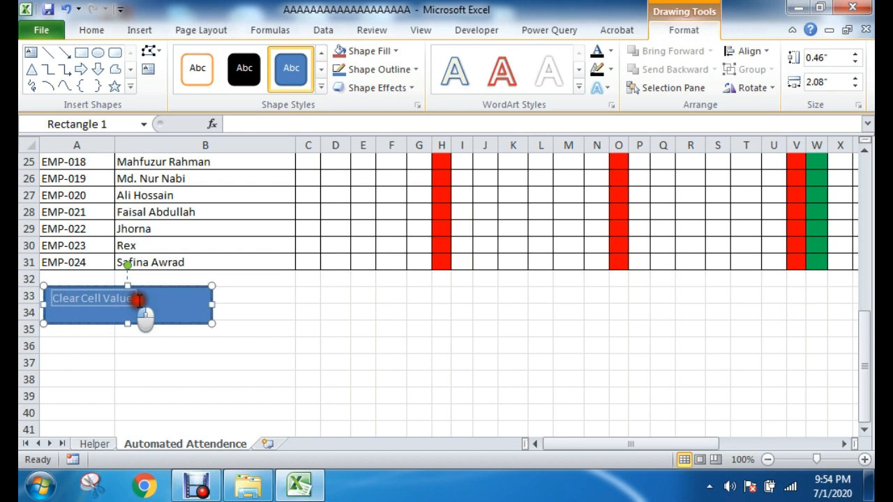
pyautogui.click(103, 31)
pyautogui.click(230, 60)
pyautogui.click(231, 59)
pyautogui.click(231, 59)
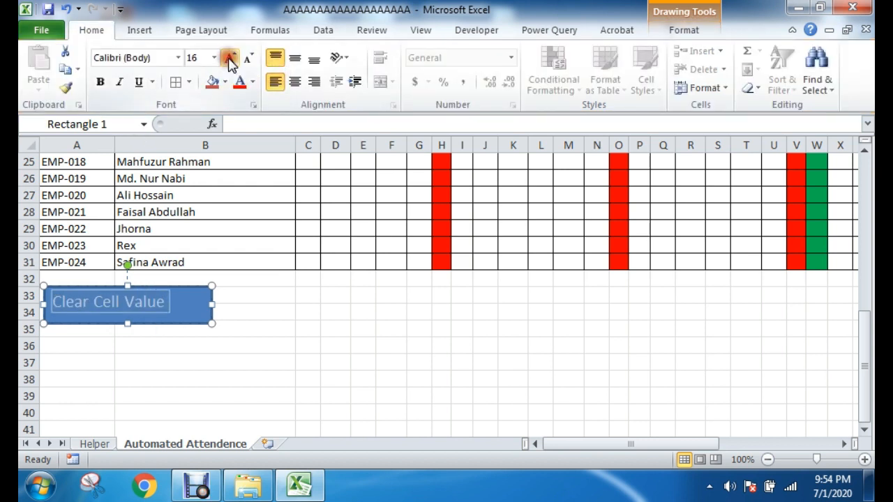
pyautogui.click(294, 58)
pyautogui.click(294, 82)
pyautogui.click(137, 30)
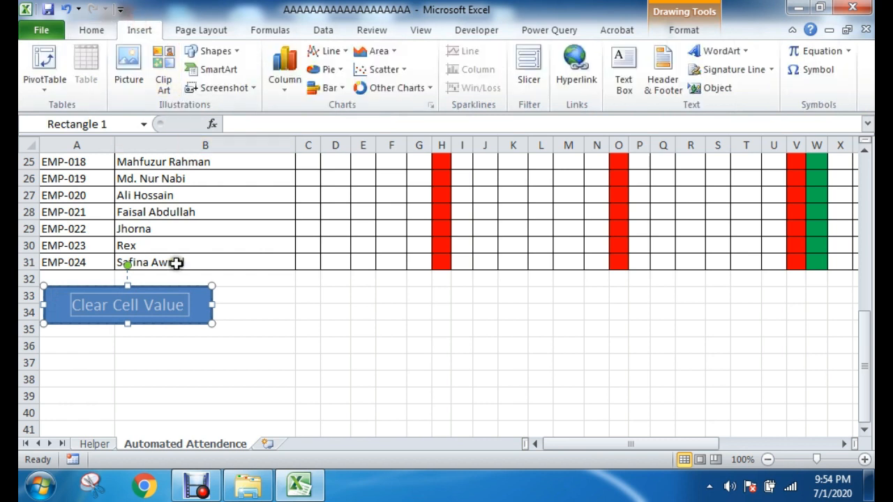
# Step: Apply the blue Moderate Effect shape style to the "Clear Cell Value" rectangle
pyautogui.click(191, 287)
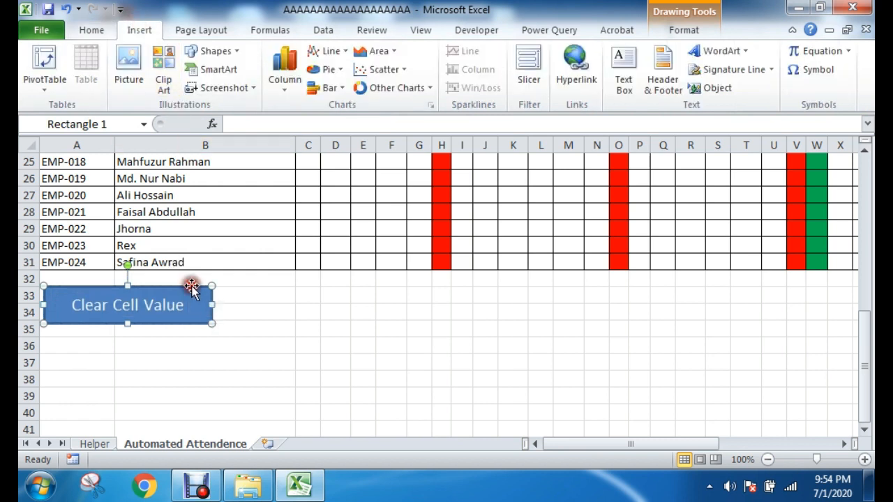
pyautogui.click(683, 31)
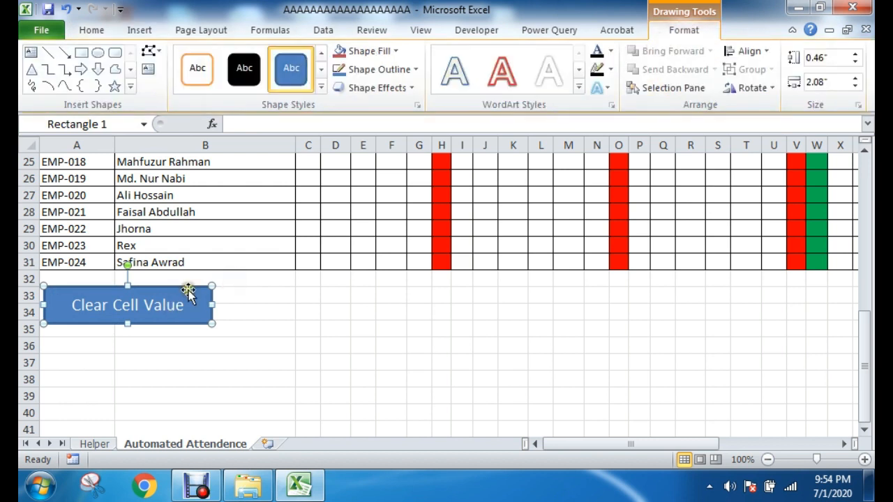
pyautogui.click(319, 88)
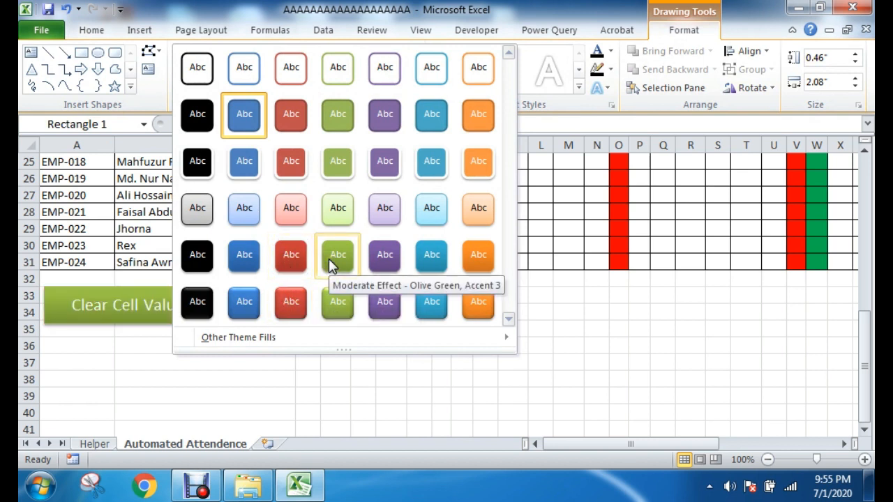
pyautogui.click(250, 259)
pyautogui.click(326, 362)
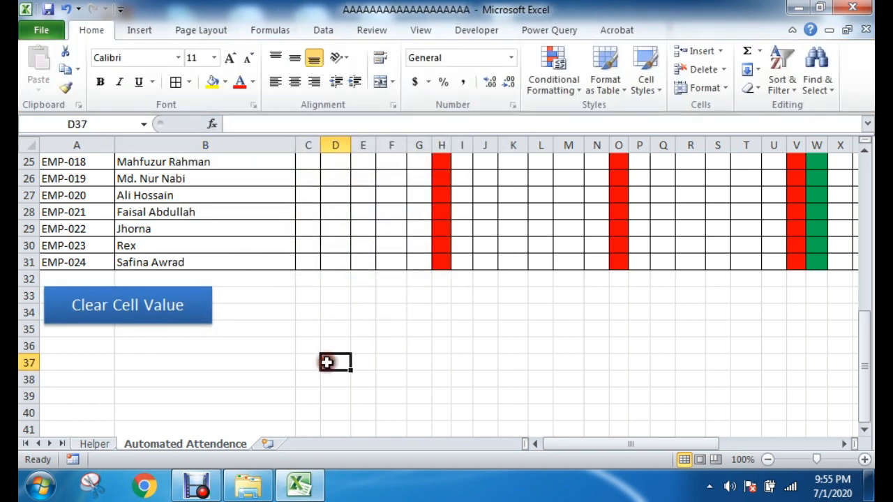
# Step: Look over the attendance cells of the first seven employees from day 01 to day 21 and the area around the rectangle
pyautogui.click(130, 323)
pyautogui.scroll(5, 305, 354)
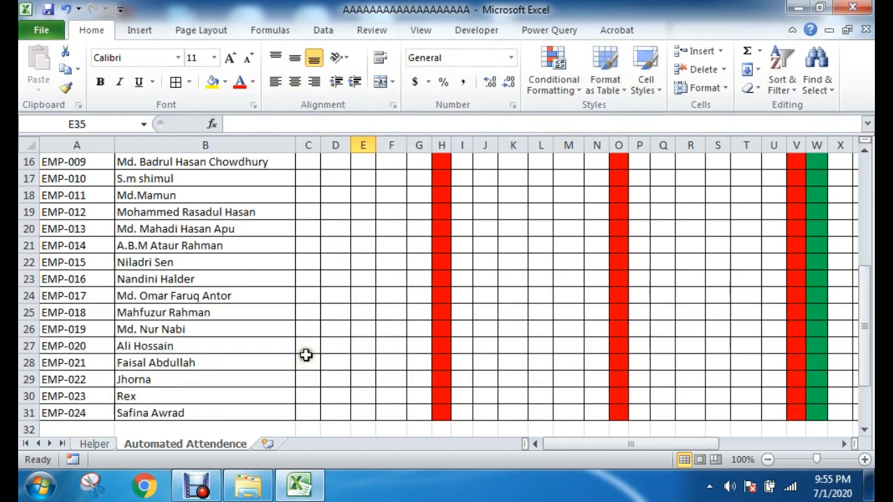
pyautogui.scroll(2, 394, 309)
pyautogui.moveTo(307, 237); pyautogui.dragTo(819, 342)
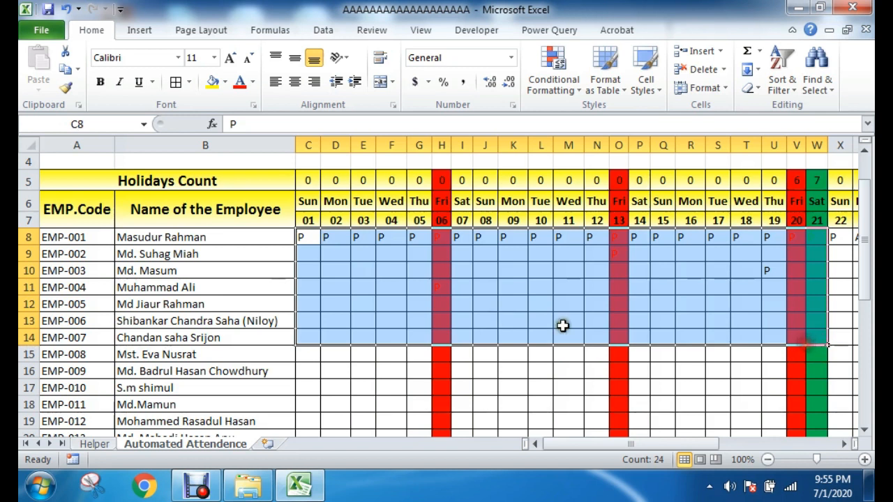
pyautogui.click(513, 308)
pyautogui.scroll(-7, 498, 314)
pyautogui.click(279, 364)
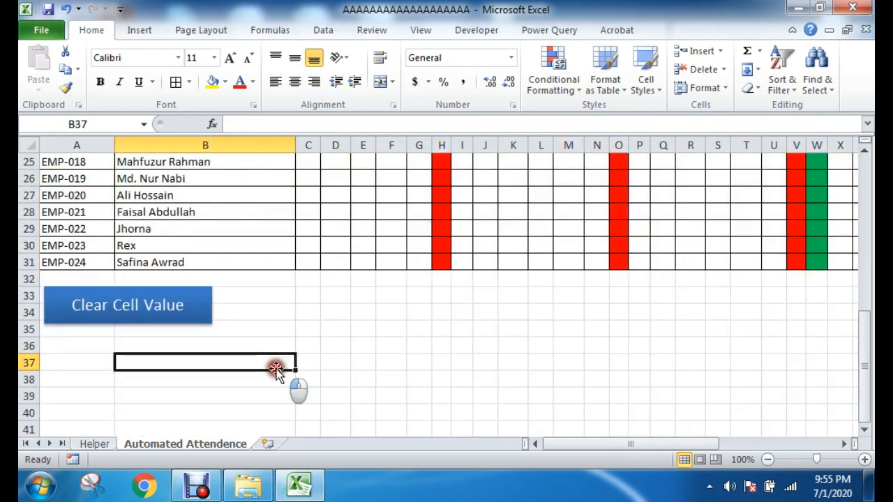
pyautogui.click(363, 348)
pyautogui.click(130, 366)
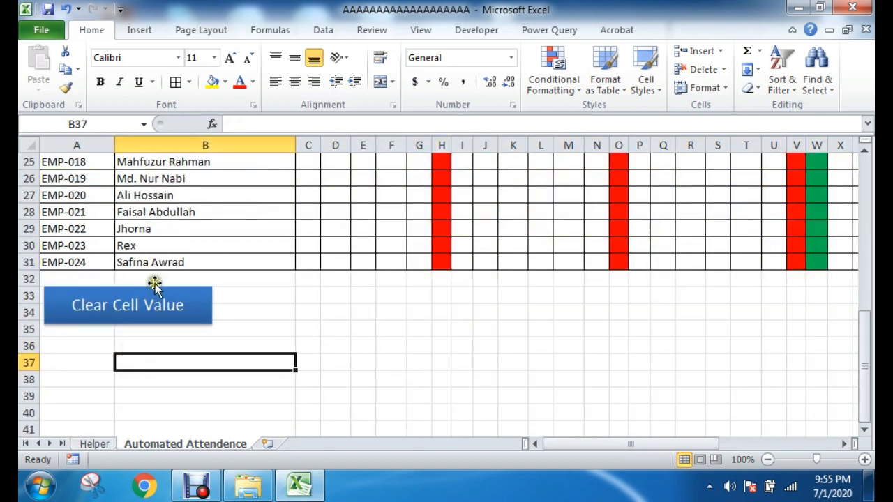
# Step: Duplicate the "Clear Cell Value" rectangle just below the original and nudge the copy horizontally toward alignment with it
pyautogui.keyDown('ctrl'); pyautogui.click(154, 290); pyautogui.keyUp('ctrl')
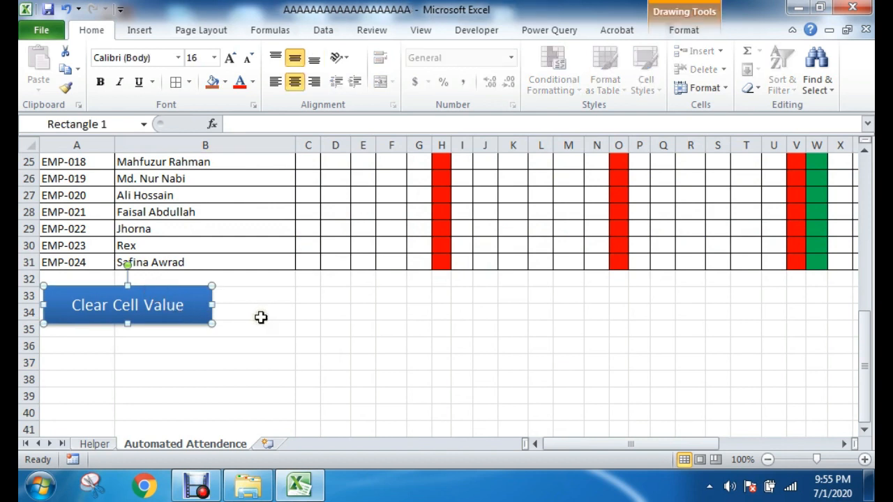
pyautogui.scroll(8, 260, 317)
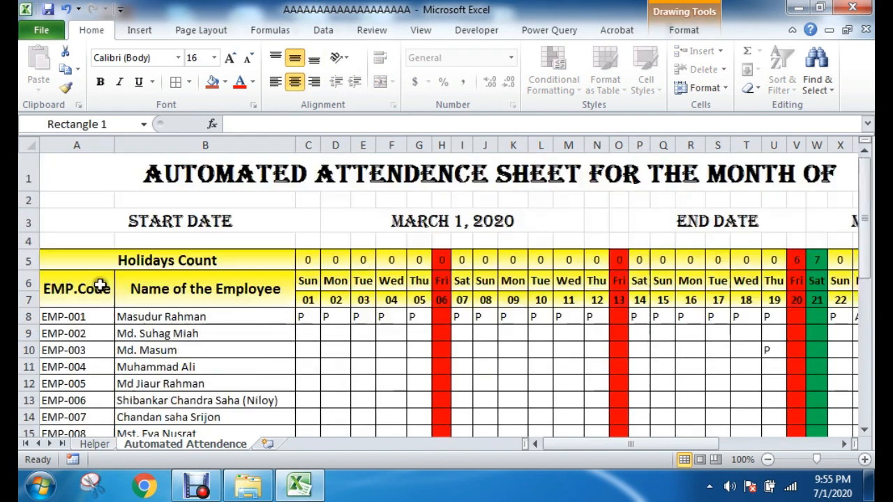
pyautogui.scroll(-6, 309, 388)
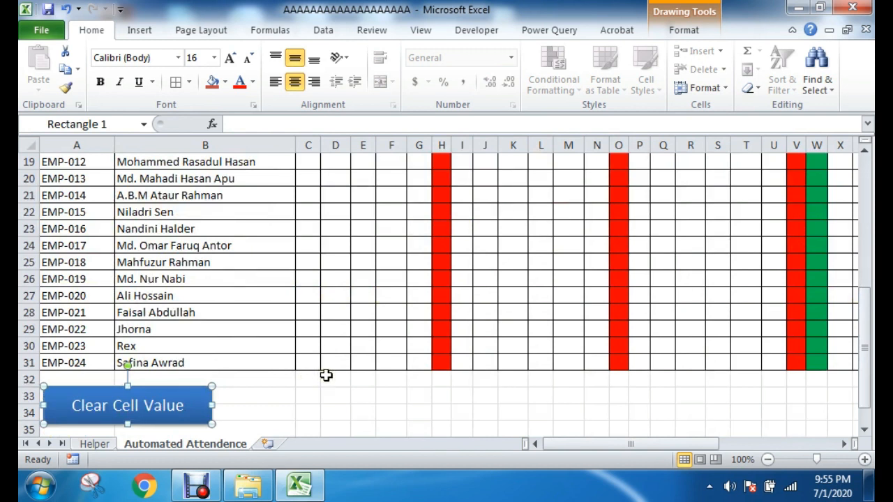
pyautogui.scroll(-4, 326, 375)
pyautogui.click(71, 243)
pyautogui.hotkey('ctrl', 'v')
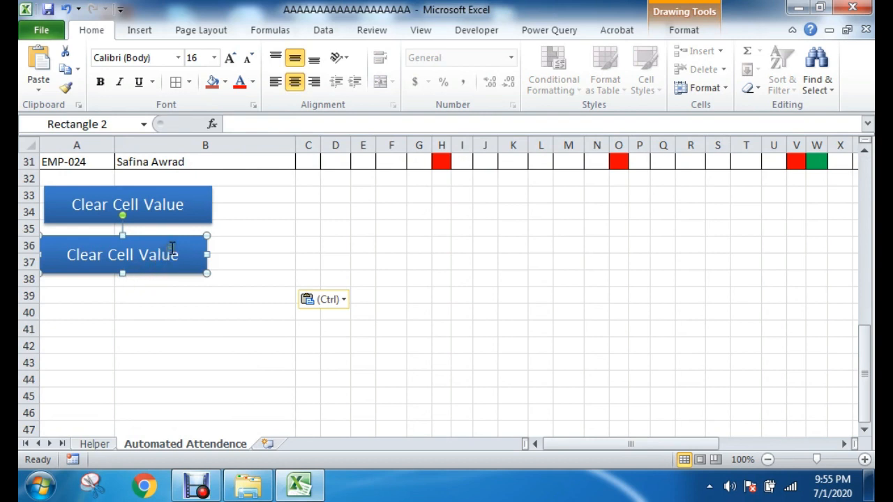
pyautogui.press('Right')
pyautogui.press('Right')
pyautogui.press('Right')
pyautogui.press('Right')
pyautogui.press('Right')
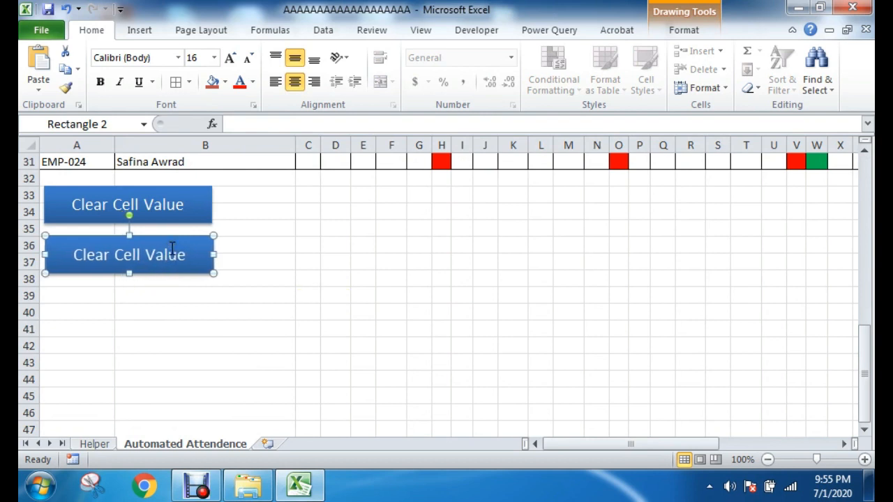
# Step: Change the label of the duplicated rectangle to "Copy Sheet"
pyautogui.click(81, 260)
pyautogui.moveTo(73, 255); pyautogui.dragTo(197, 253)
pyautogui.write('C')
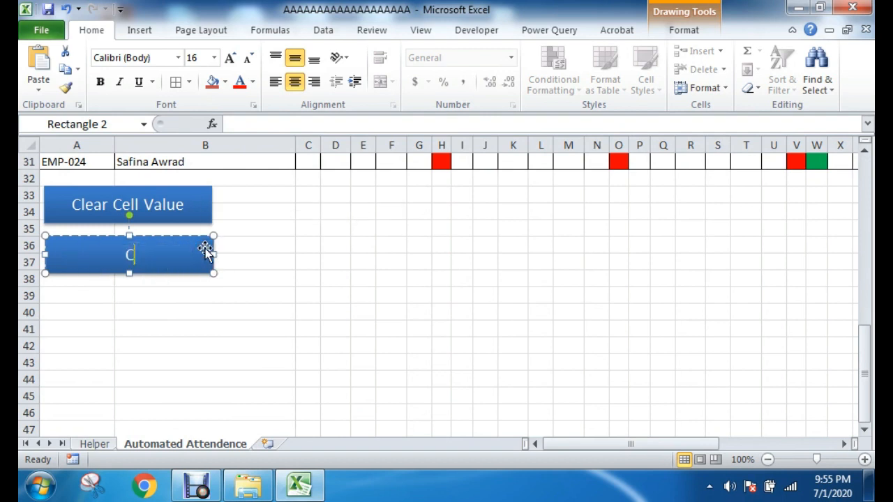
pyautogui.write('opy SSheet')
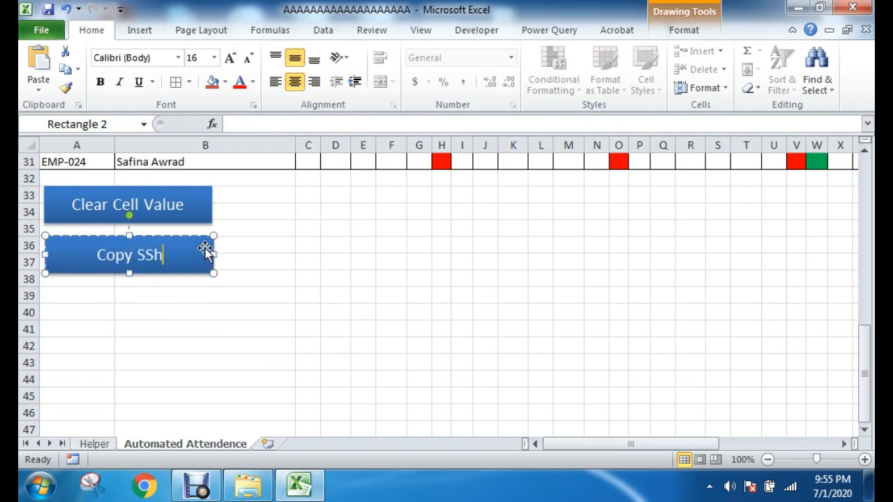
pyautogui.press('Left')
pyautogui.press('Left')
pyautogui.press('Left')
pyautogui.press('Left')
pyautogui.press('Left')
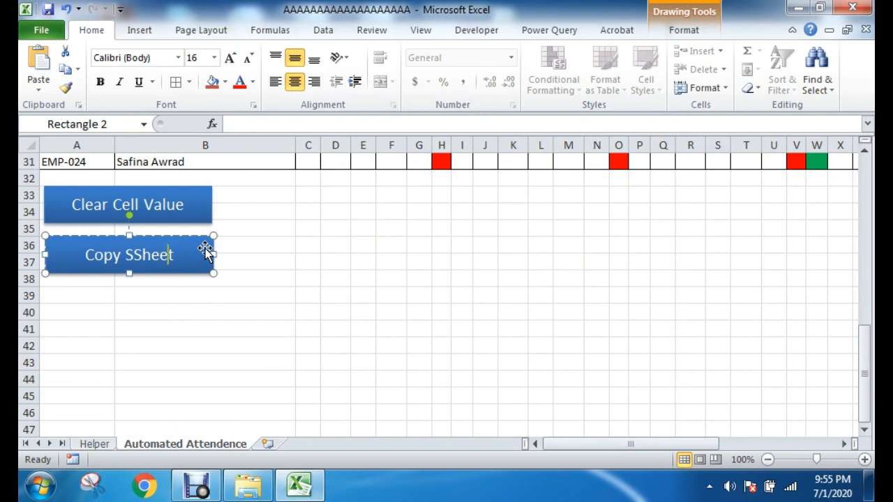
pyautogui.press('BackSpace')
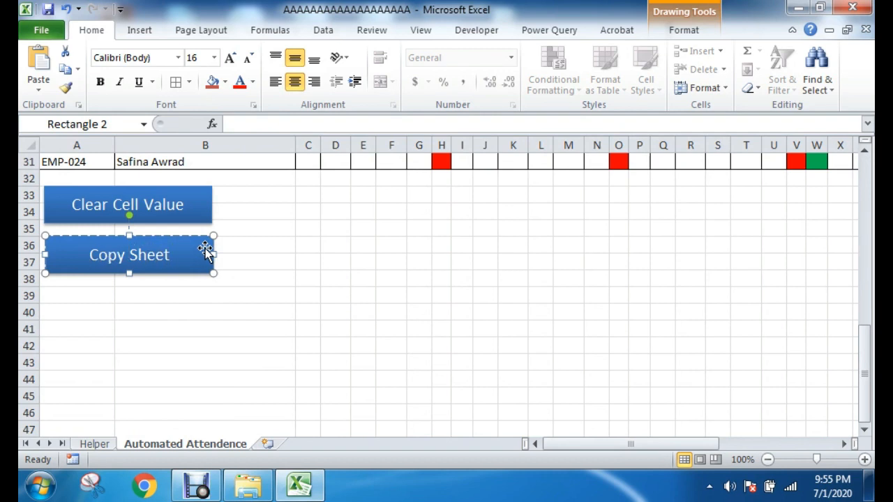
pyautogui.click(339, 294)
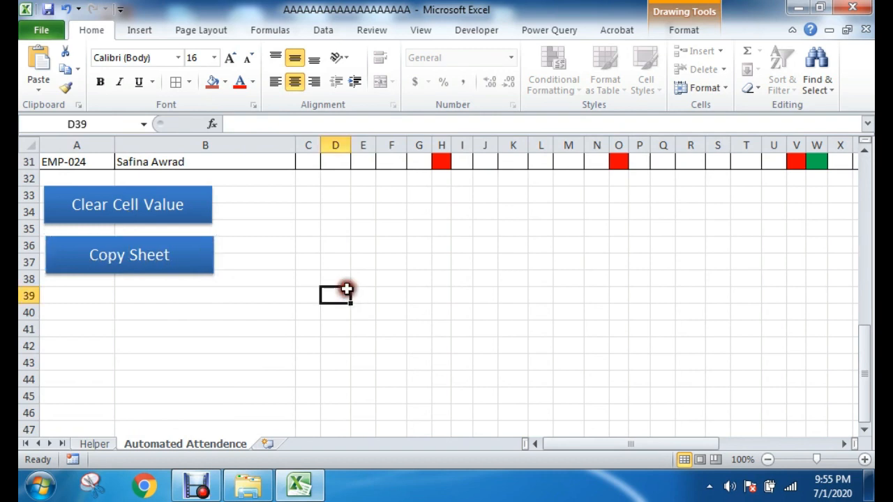
# Step: Nudge the "Copy Sheet" rectangle into line with the edges of the "Clear Cell Value" rectangle and slightly closer to it
pyautogui.click(150, 236)
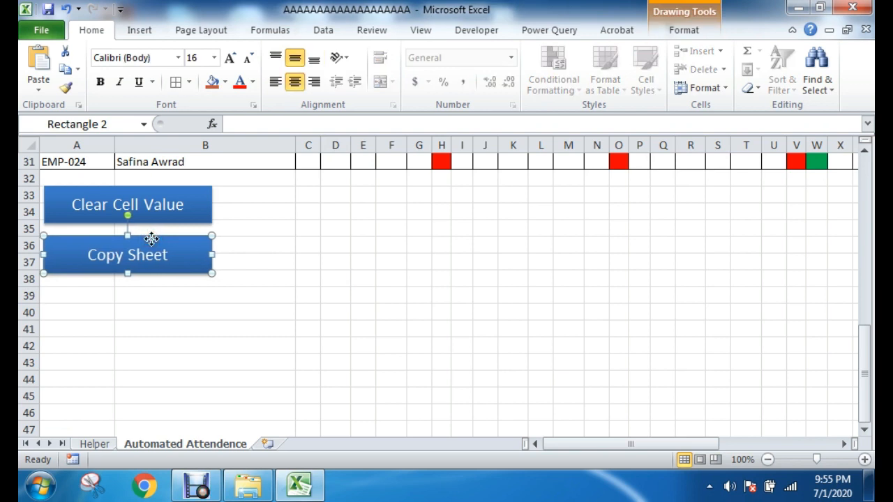
pyautogui.press('Up')
pyautogui.press('Up')
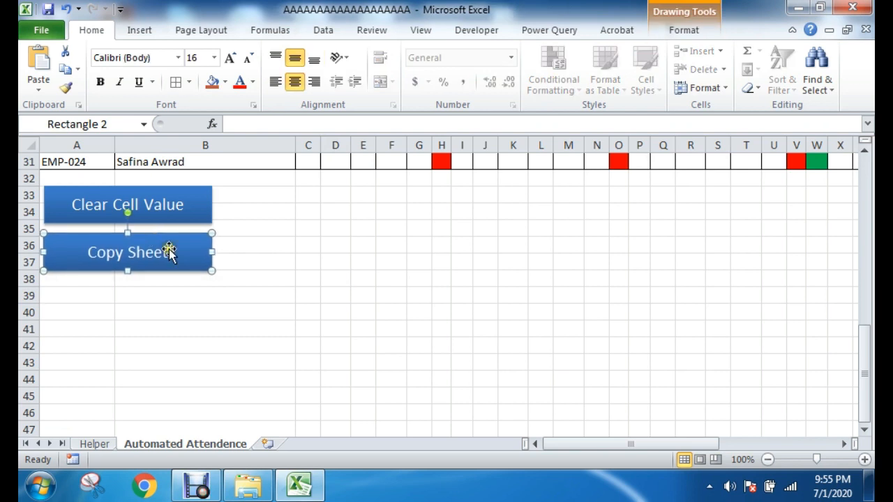
pyautogui.click(339, 263)
# Step: Open the Visual Basic editor and insert a new code module into the workbook's project
pyautogui.click(488, 33)
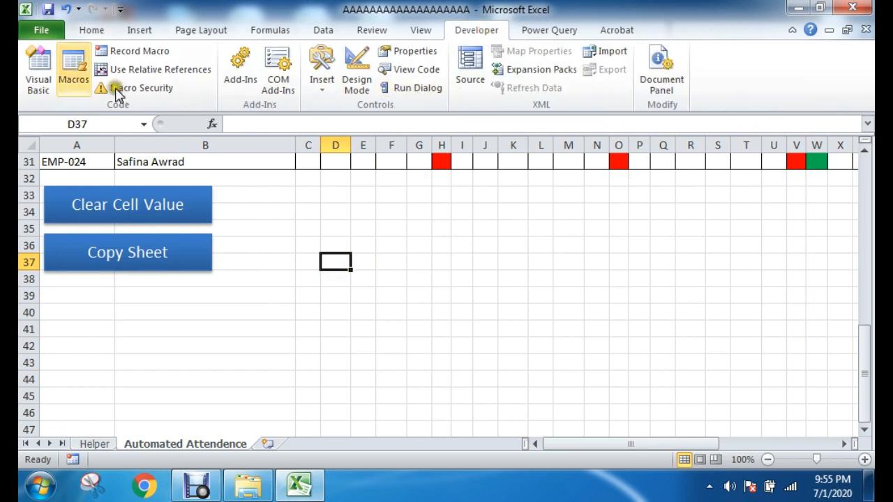
pyautogui.click(39, 68)
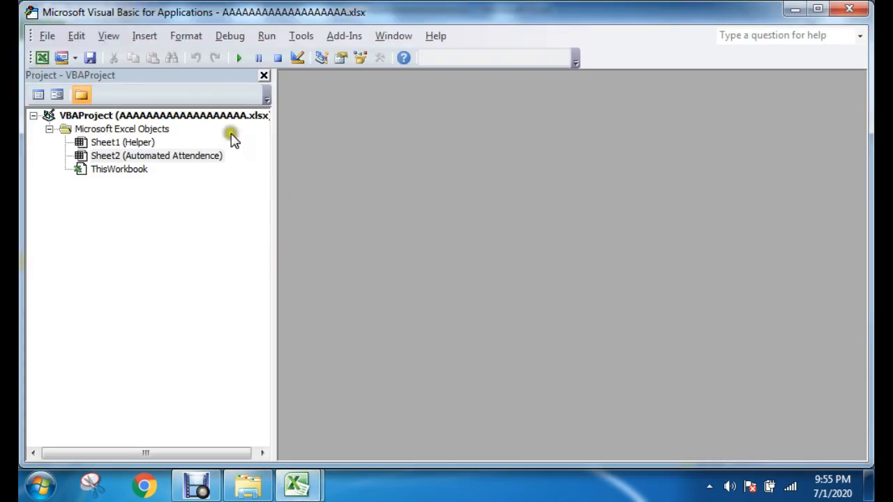
pyautogui.click(144, 39)
pyautogui.click(171, 95)
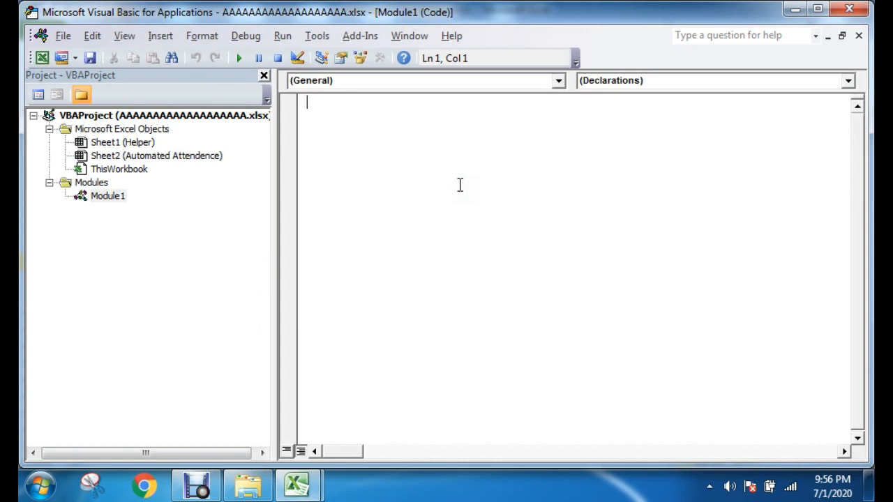
pyautogui.click(556, 82)
pyautogui.click(342, 97)
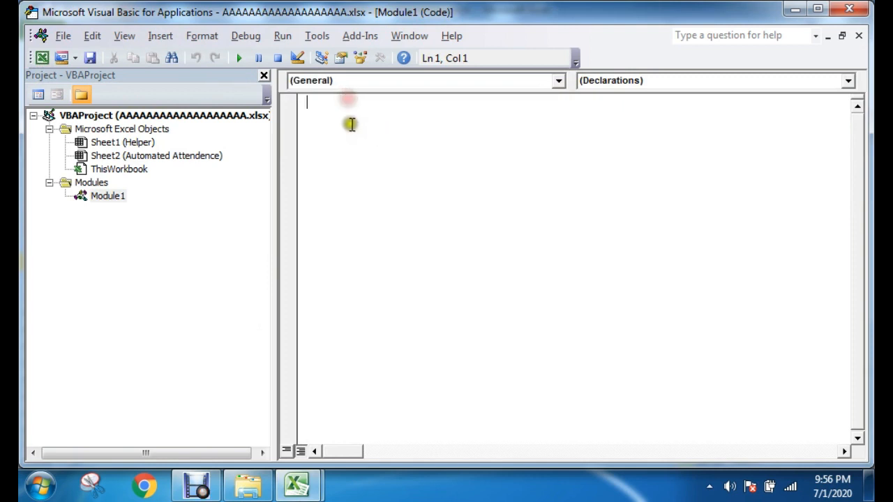
# Step: Declare an empty macro procedure named Copy in the new module with "Sub Copy()"
pyautogui.write('su')
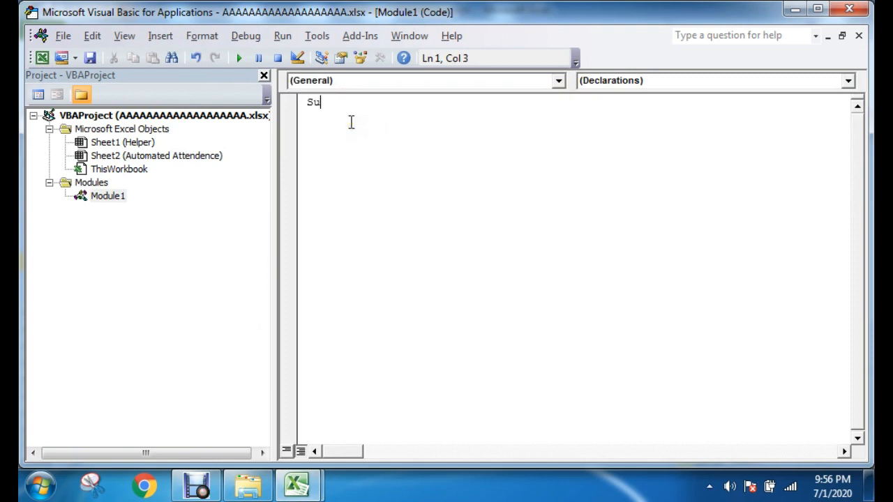
pyautogui.write('b')
pyautogui.write('Copy')
pyautogui.write('Shett')
pyautogui.press('BackSpace')
pyautogui.press('BackSpace')
pyautogui.press('BackSpace')
pyautogui.press('BackSpace')
pyautogui.press('BackSpace')
pyautogui.press('BackSpace')
pyautogui.press('BackSpace')
pyautogui.press('BackSpace')
pyautogui.press('BackSpace')
pyautogui.write('Copy')
pyautogui.write('()')
pyautogui.moveTo(326, 102); pyautogui.dragTo(368, 106)
pyautogui.click(359, 102)
pyautogui.click(378, 104)
pyautogui.press('Return')
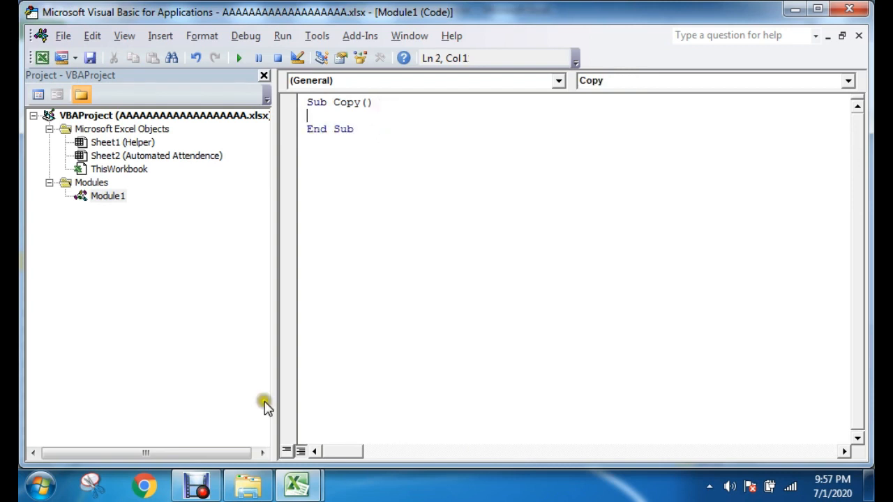
pyautogui.click(196, 487)
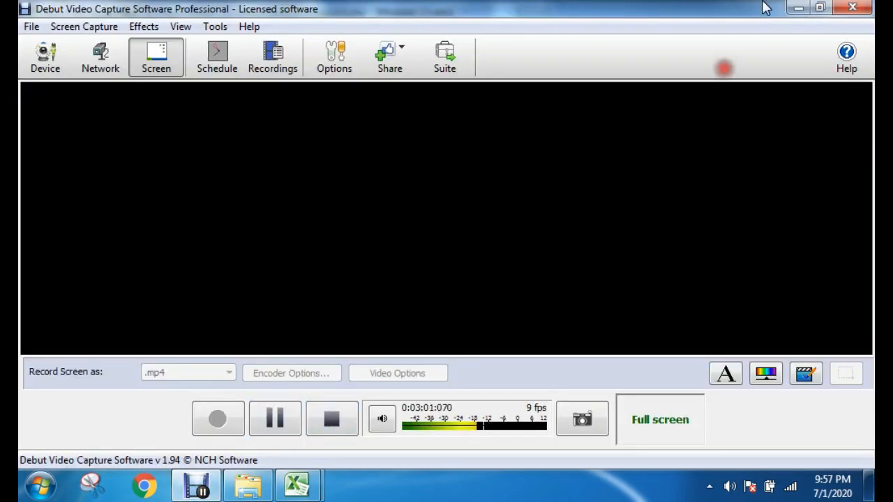
pyautogui.click(798, 8)
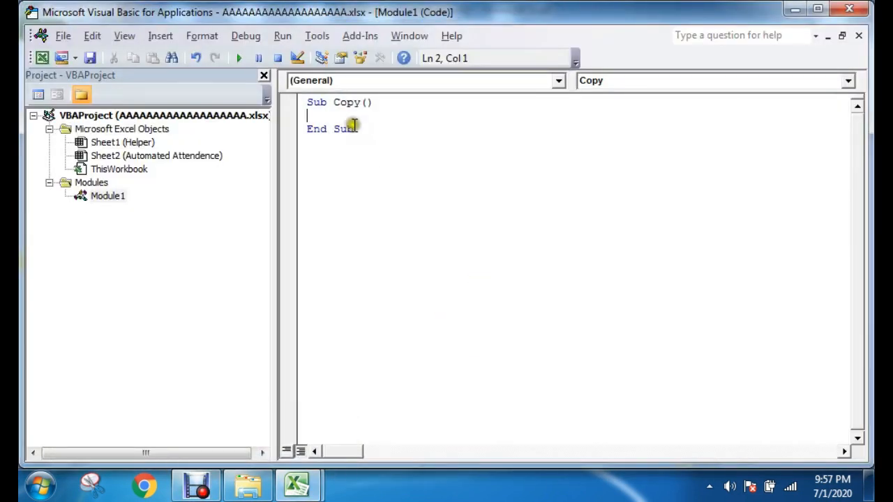
# Step: Rename the macro procedure to CopyRenameSheet
pyautogui.moveTo(334, 102)
pyautogui.mouseDown()
pyautogui.moveTo(380, 113)
pyautogui.moveTo(362, 100)
pyautogui.moveTo(335, 99)
pyautogui.mouseUp()
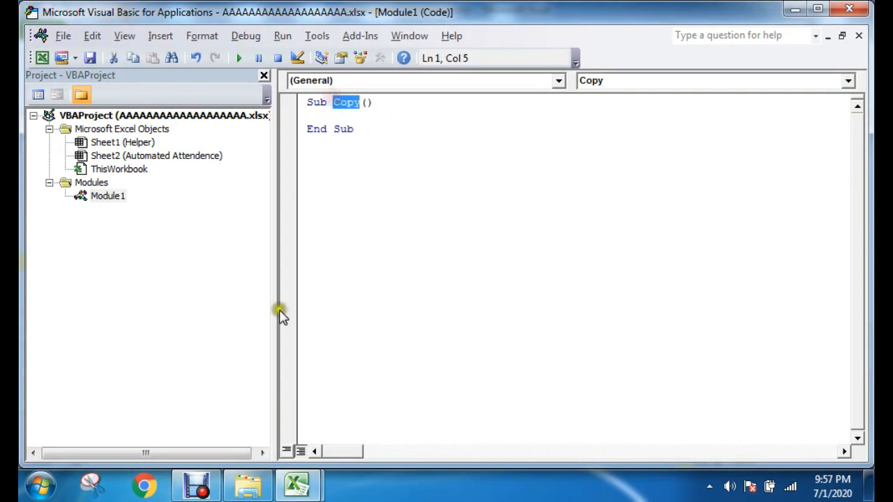
pyautogui.click(363, 111)
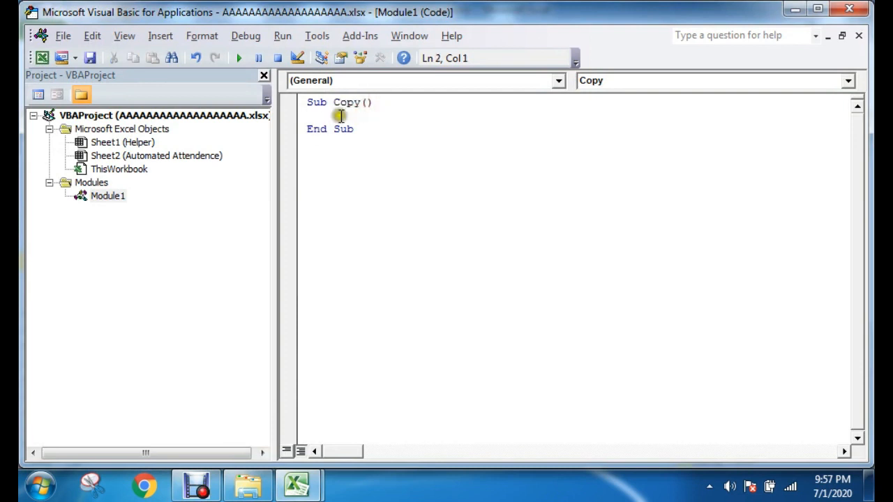
pyautogui.moveTo(333, 102); pyautogui.dragTo(359, 102)
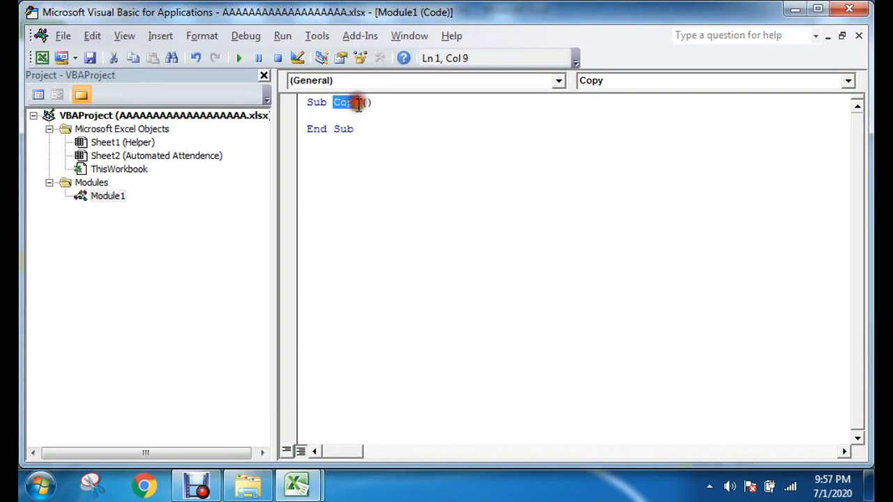
pyautogui.click(358, 102)
pyautogui.write('RenameSheet')
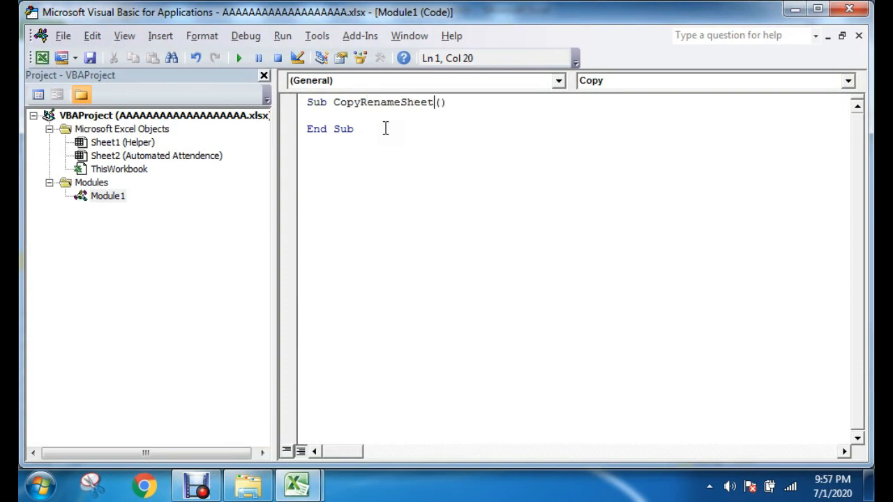
pyautogui.click(381, 128)
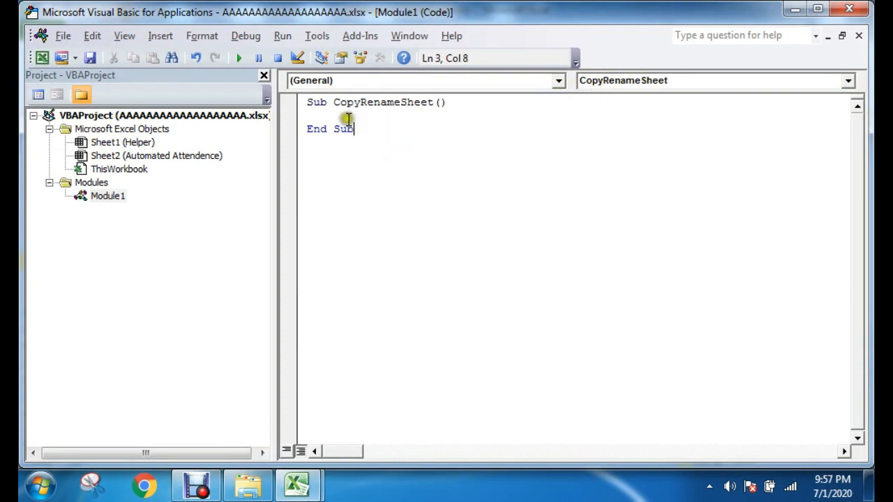
# Step: Check which macros can be assigned to the "Clear Cell Value" rectangle, dismiss the dialog and return to the Visual Basic editor
pyautogui.moveTo(334, 103); pyautogui.dragTo(429, 103)
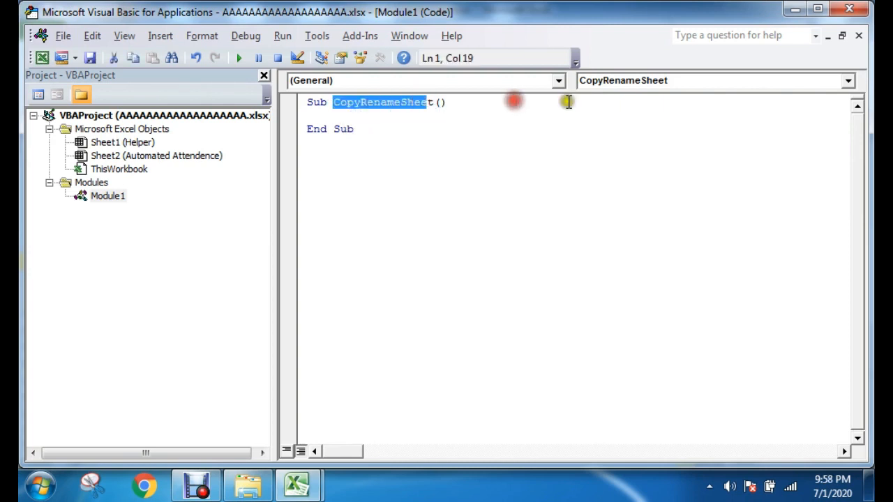
pyautogui.click(296, 484)
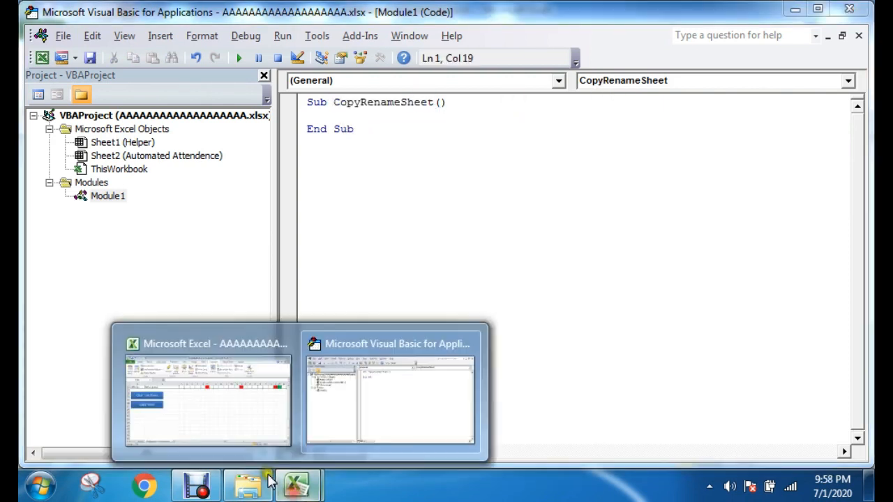
pyautogui.click(235, 414)
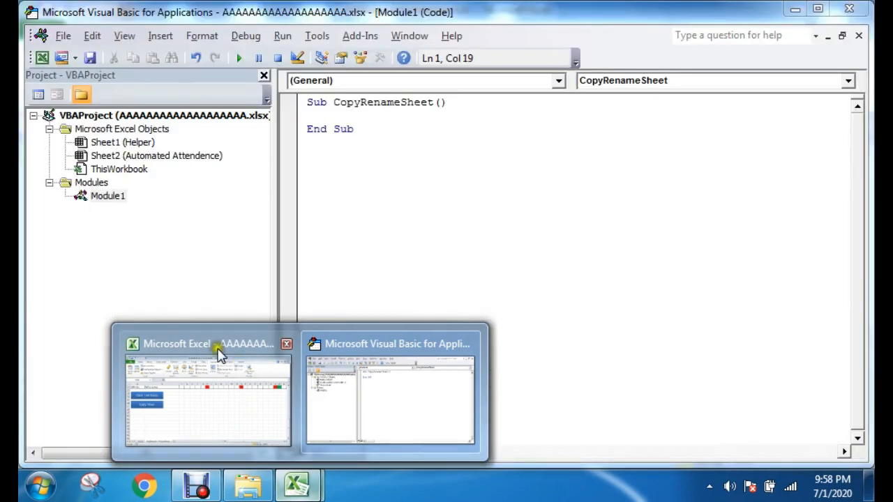
pyautogui.click(218, 359)
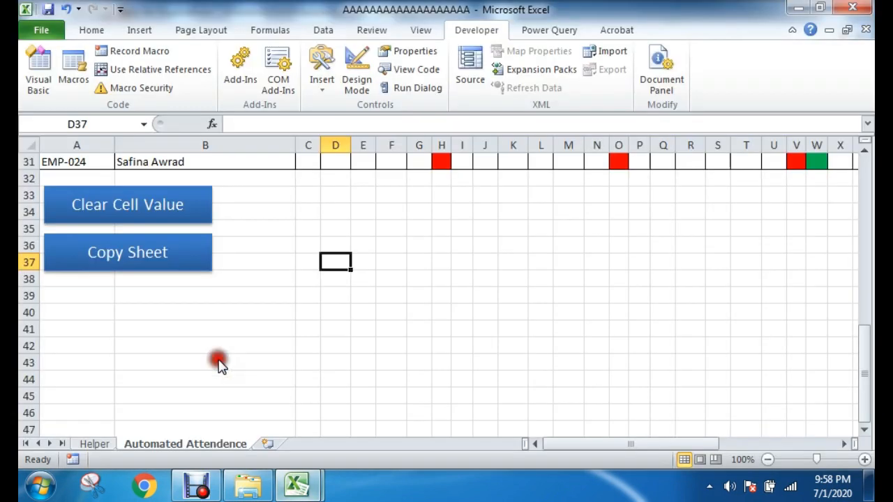
pyautogui.keyDown('ctrl'); pyautogui.click(133, 183); pyautogui.keyUp('ctrl')
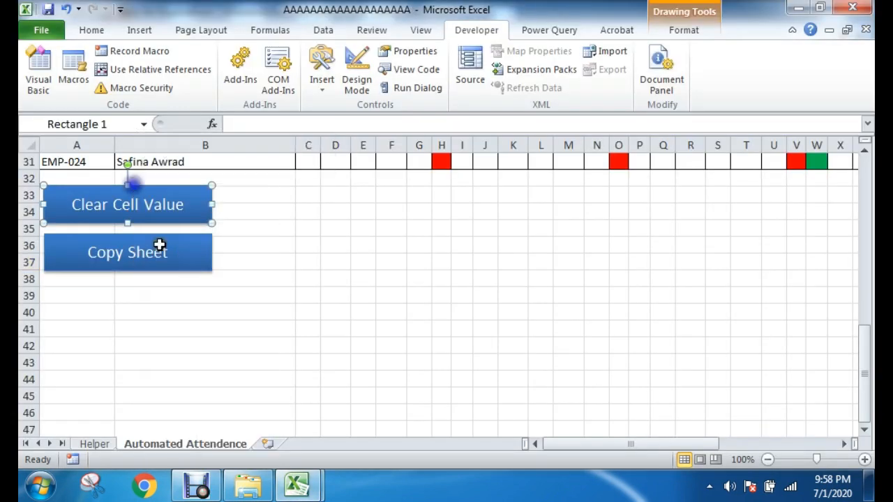
pyautogui.rightClick(156, 185)
pyautogui.click(202, 393)
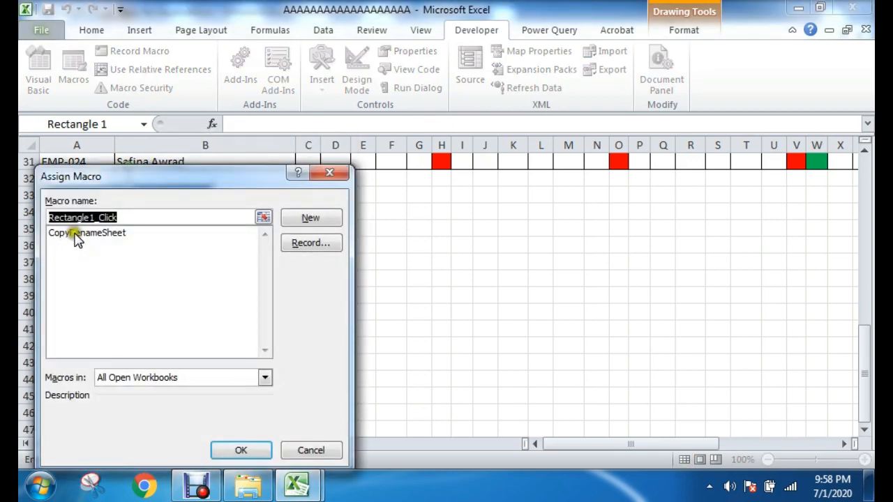
pyautogui.click(315, 450)
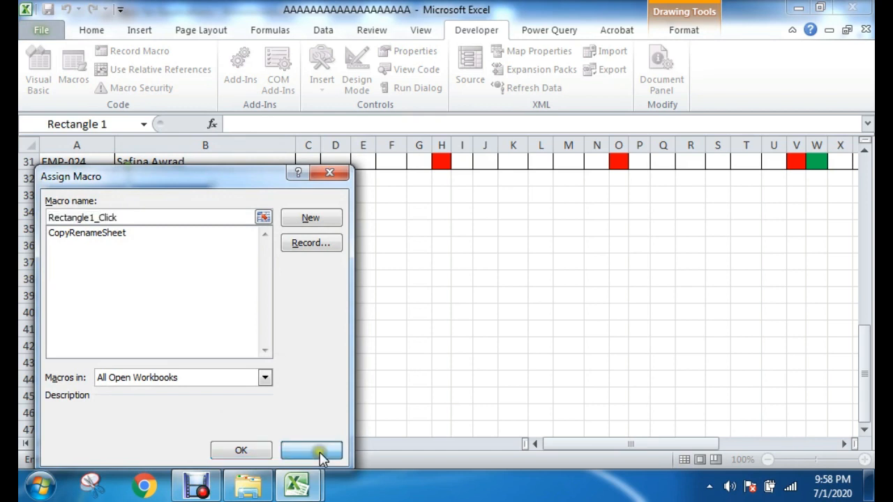
pyautogui.moveTo(296, 485)
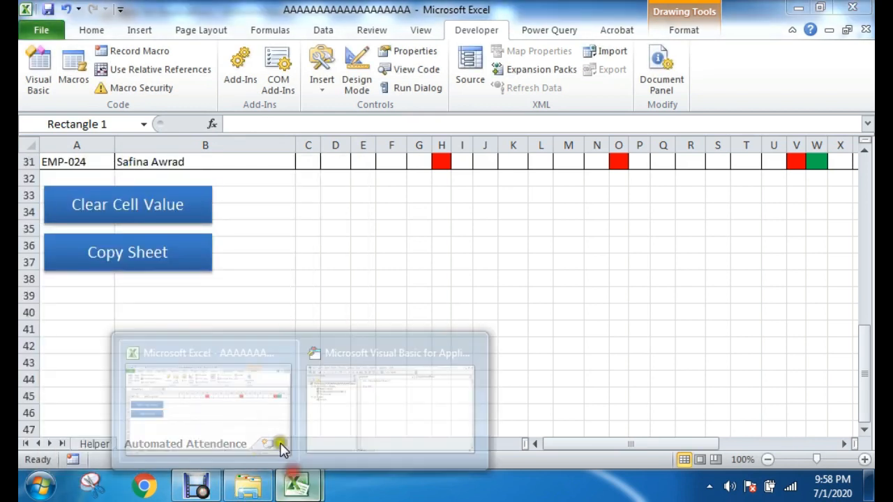
pyautogui.click(364, 413)
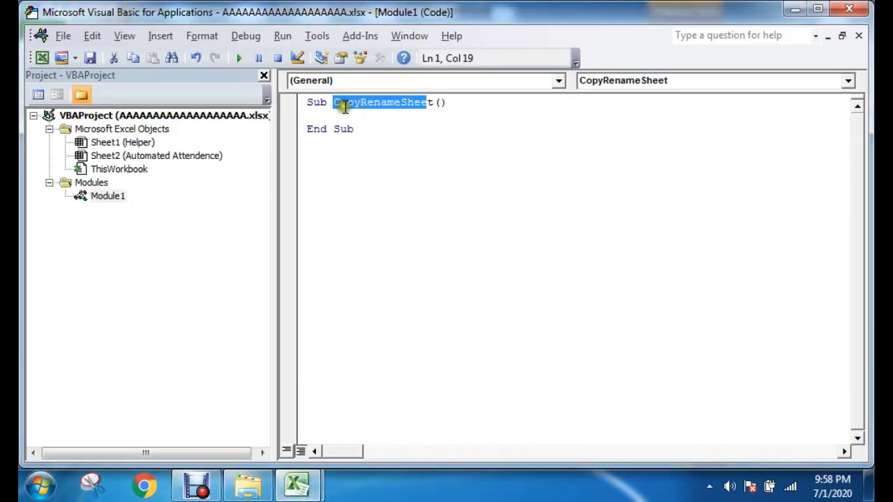
# Step: Declare a worksheet variable inside the CopyRenameSheet procedure with "Dim ws As Worksheet"
pyautogui.click(385, 112)
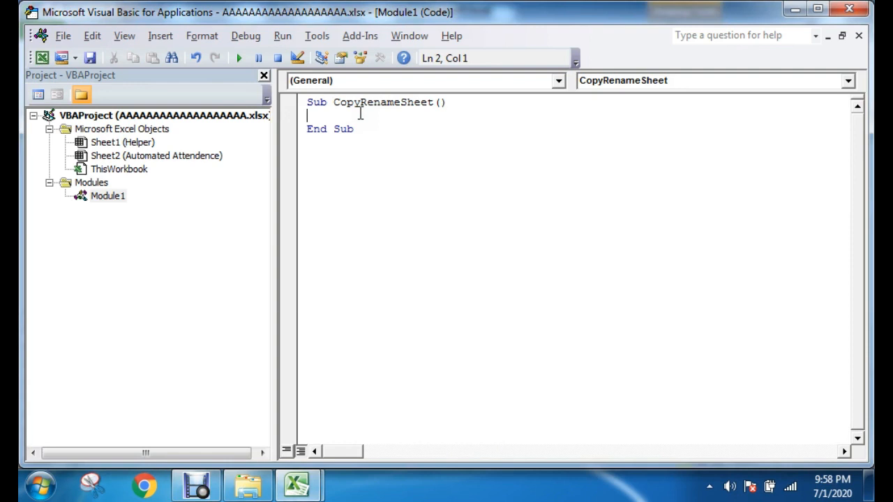
pyautogui.write('Dim ws As Work')
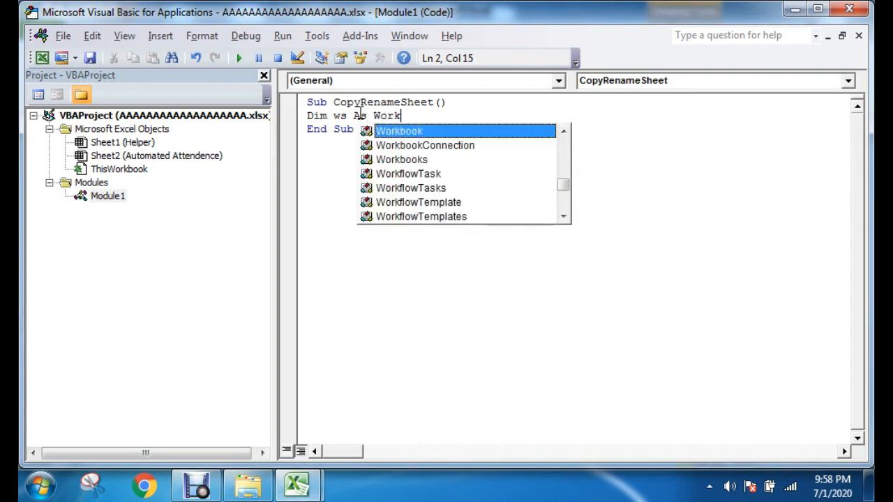
pyautogui.write('shee')
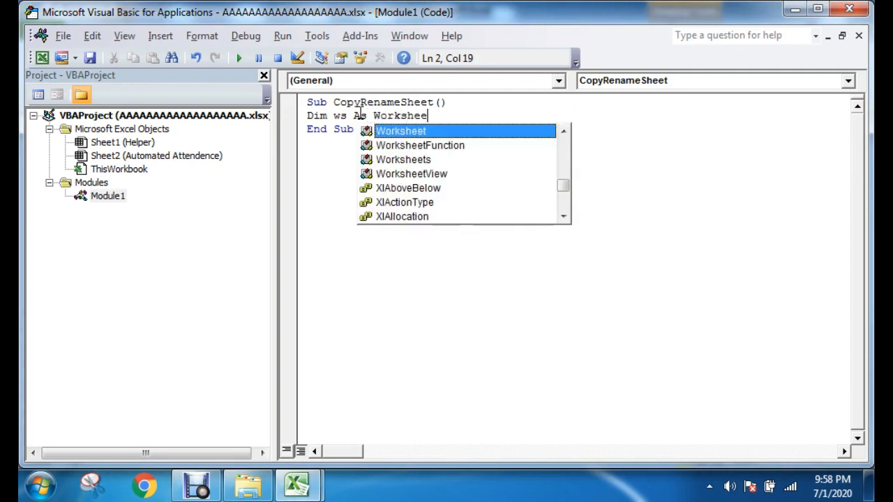
pyautogui.write('t')
pyautogui.doubleClick(408, 133)
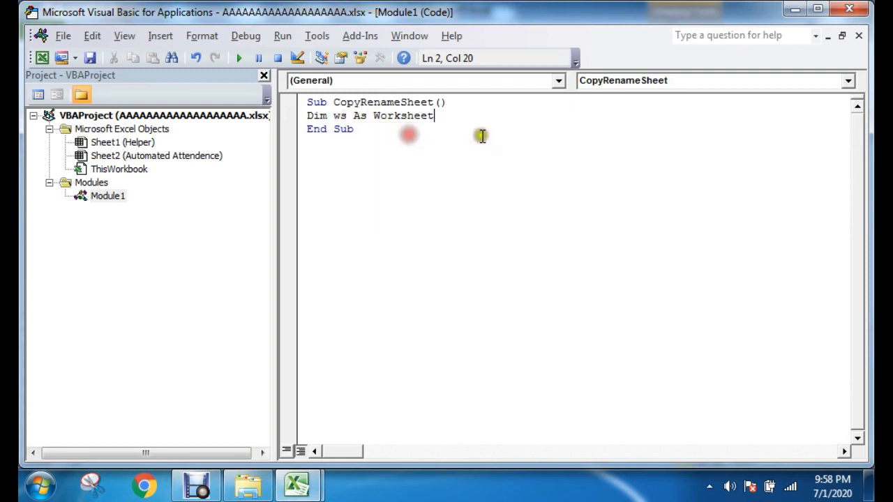
pyautogui.press('Return')
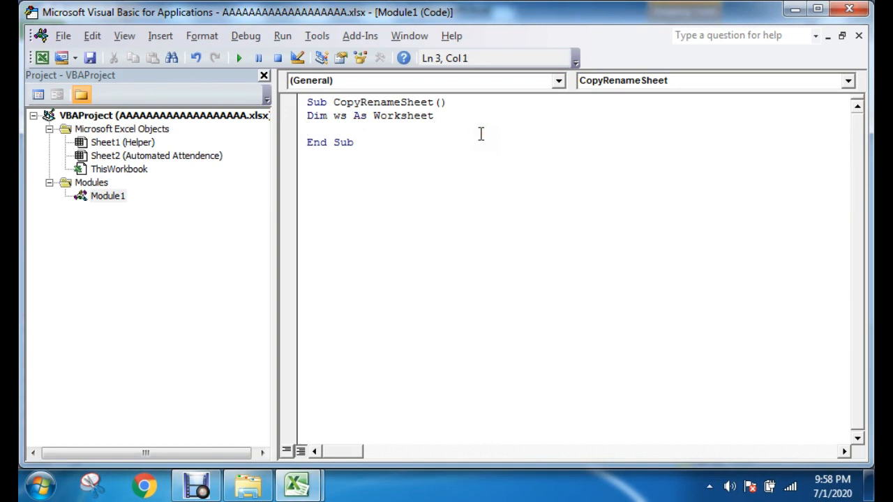
# Step: Add the line "Set wh = Worksheets(ActiveSheet.Name)" below the variable declaration
pyautogui.write('Set wh = Work')
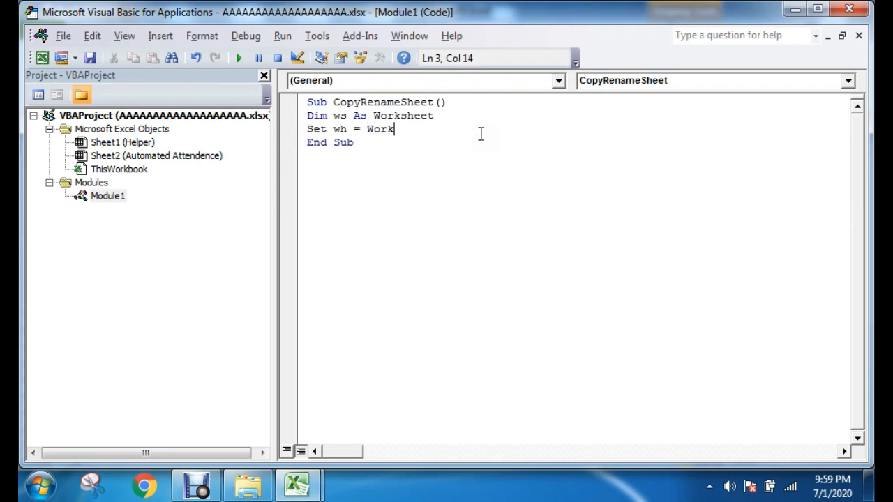
pyautogui.write('sheets(')
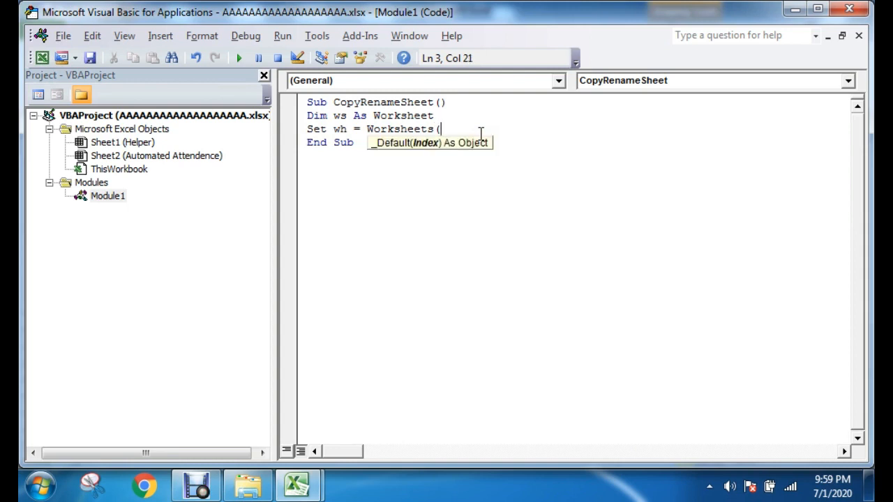
pyautogui.write('Activesheet')
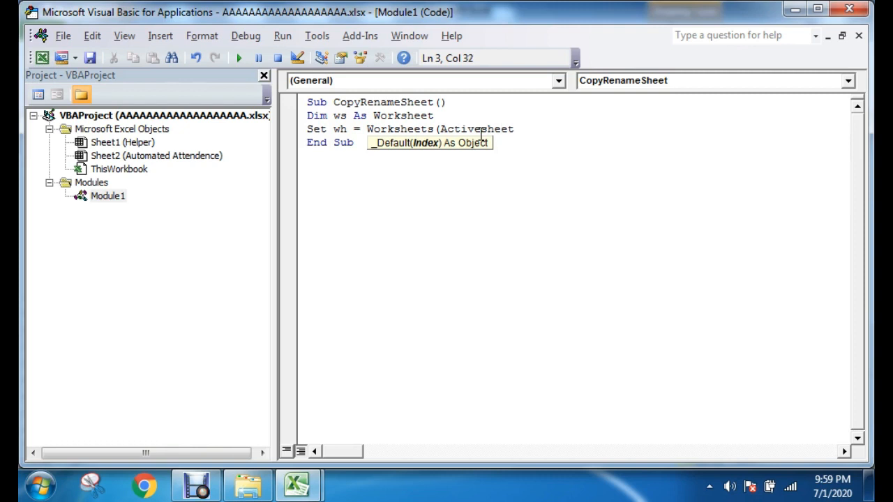
pyautogui.write('.Name)')
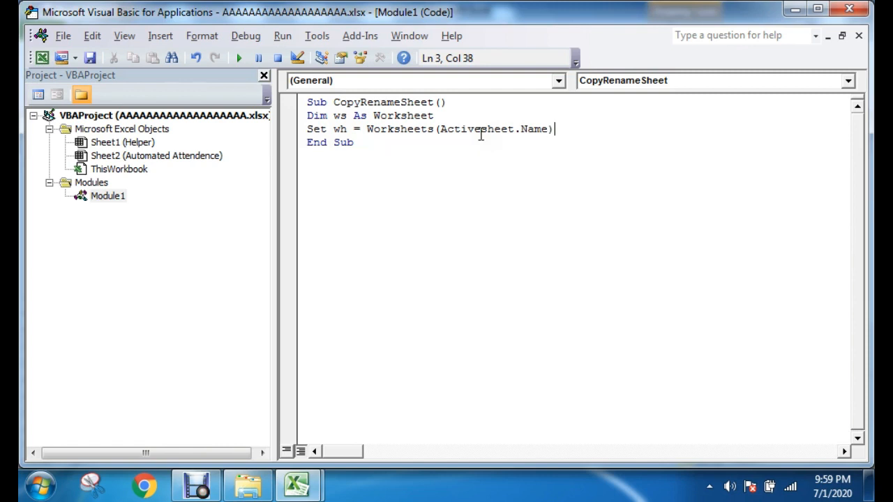
pyautogui.press('Return')
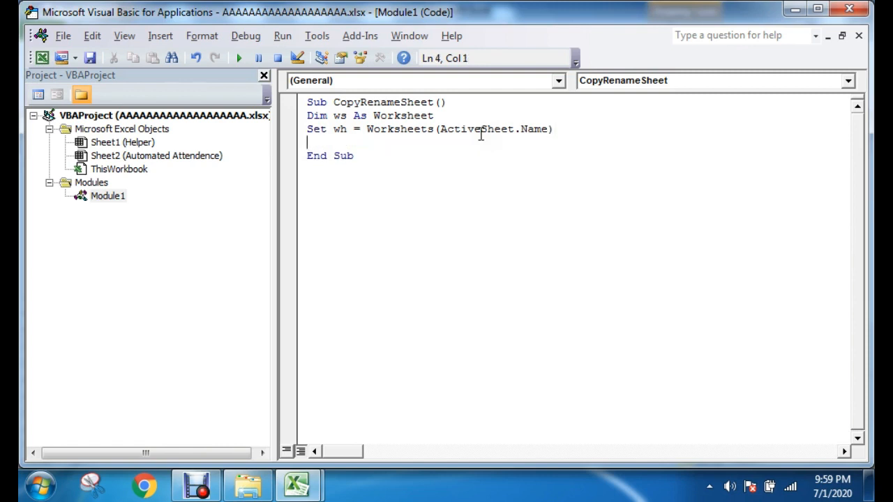
# Step: Add the sheet-copying line "ActiveSheet.Copy After:=WWorksheets(Sheets.Count)" below the Set statement
pyautogui.write('ActiveSheet')
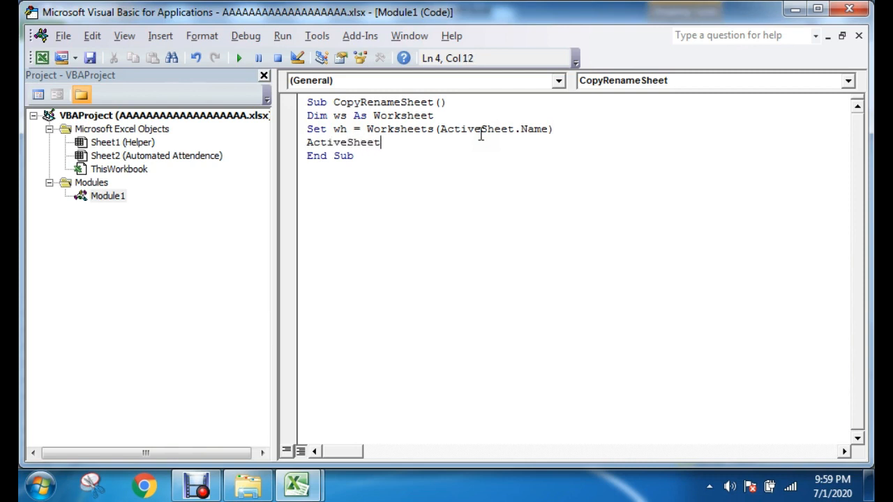
pyautogui.write('.Copy After:')
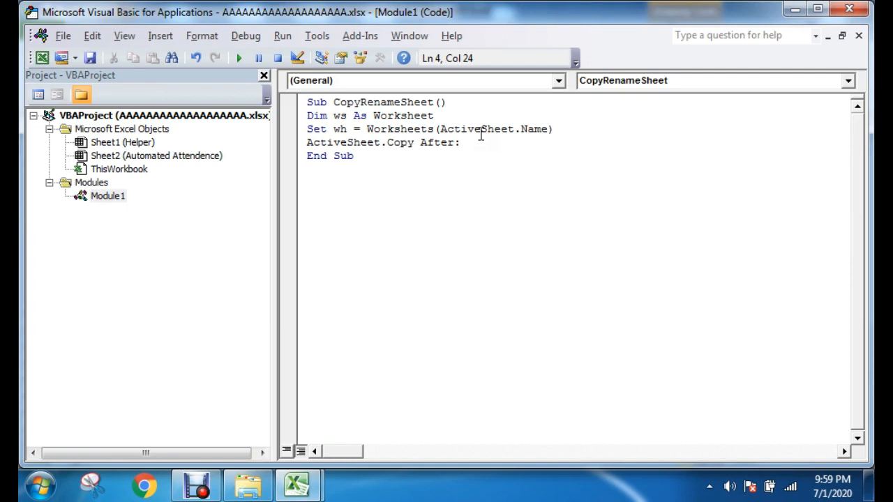
pyautogui.write('=WWorksheets(Shee')
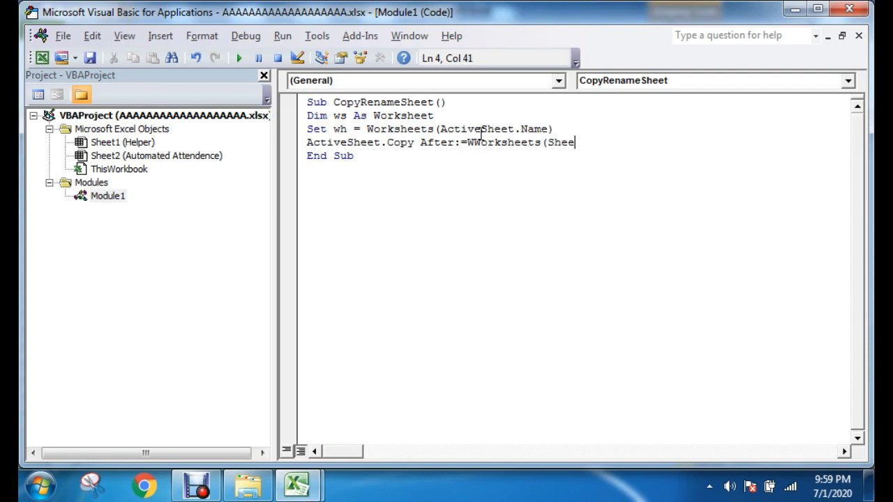
pyautogui.write('ts.')
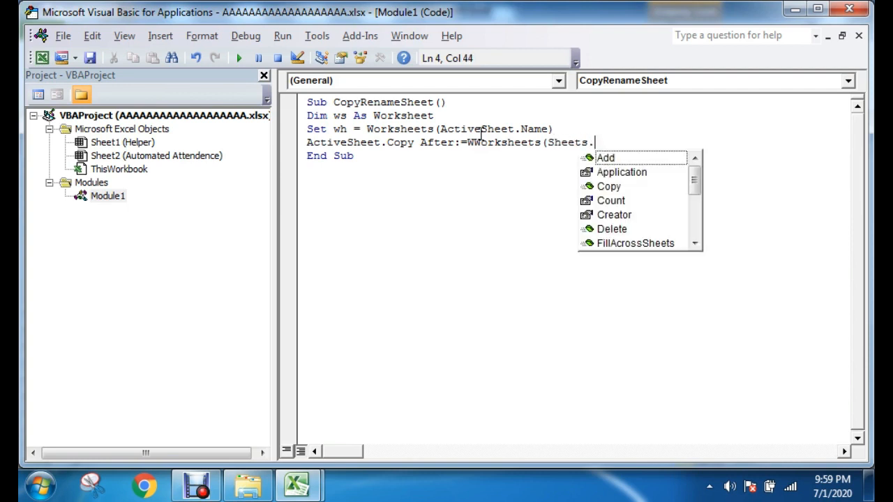
pyautogui.write('Co')
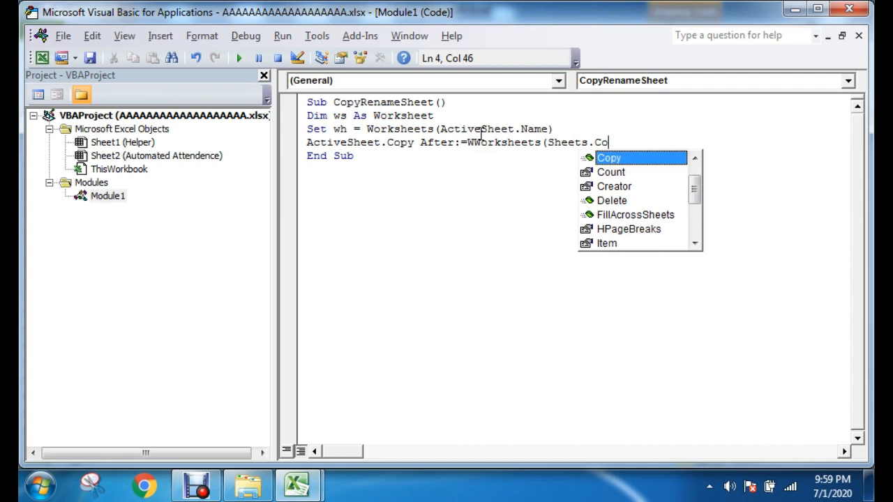
pyautogui.write('unt')
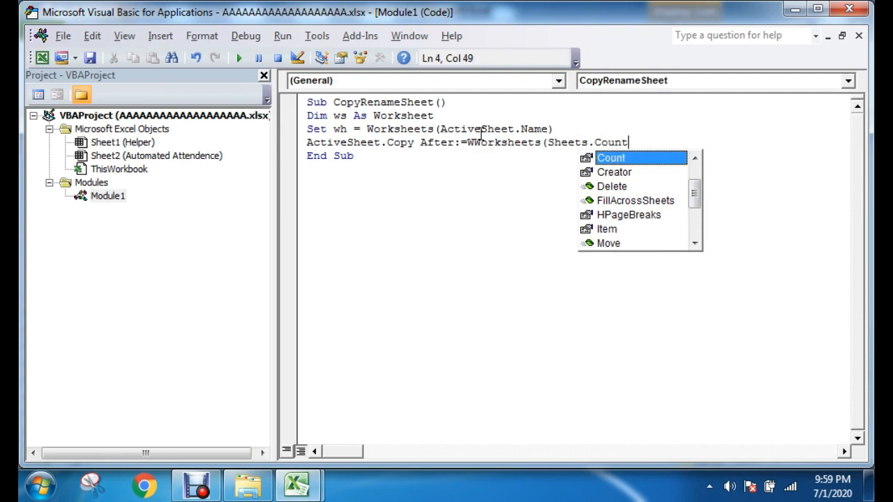
pyautogui.write(')')
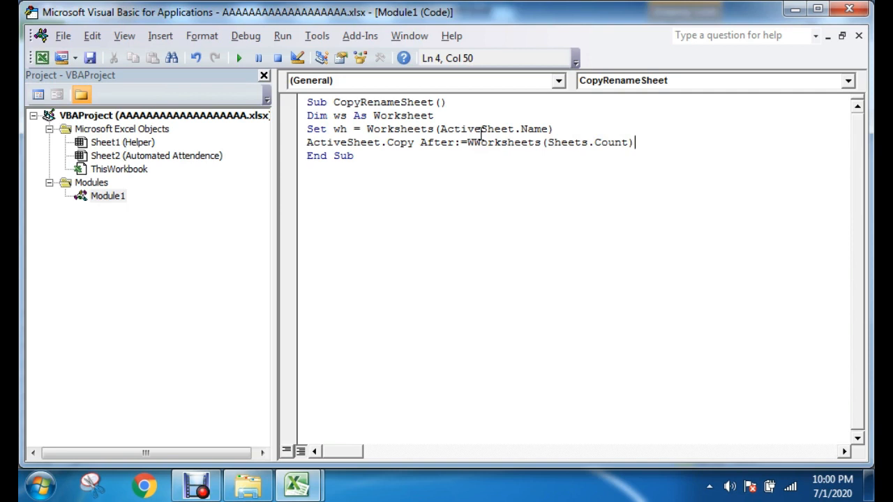
pyautogui.press('Return')
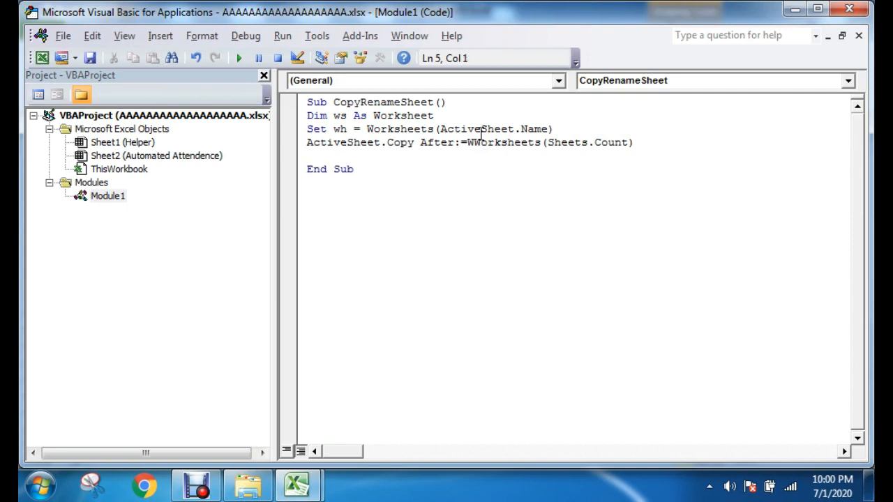
# Step: Begin a condition with "If wh.Range(" and check the title cell of the attendance sheet for the reference
pyautogui.write('If wh.Range(')
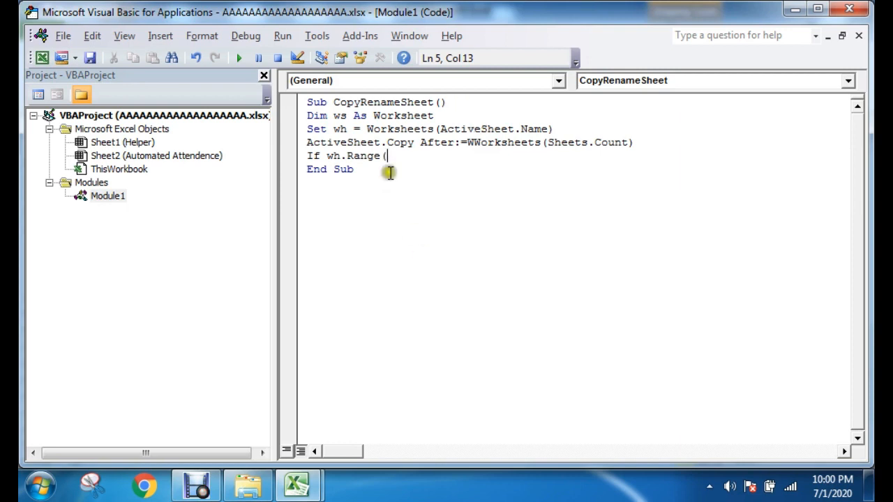
pyautogui.moveTo(296, 483)
pyautogui.click(217, 403)
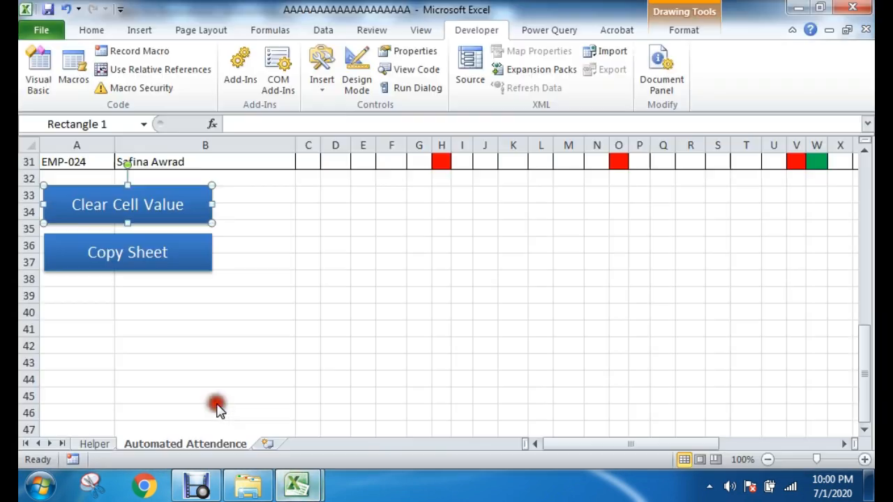
pyautogui.scroll(10, 227, 291)
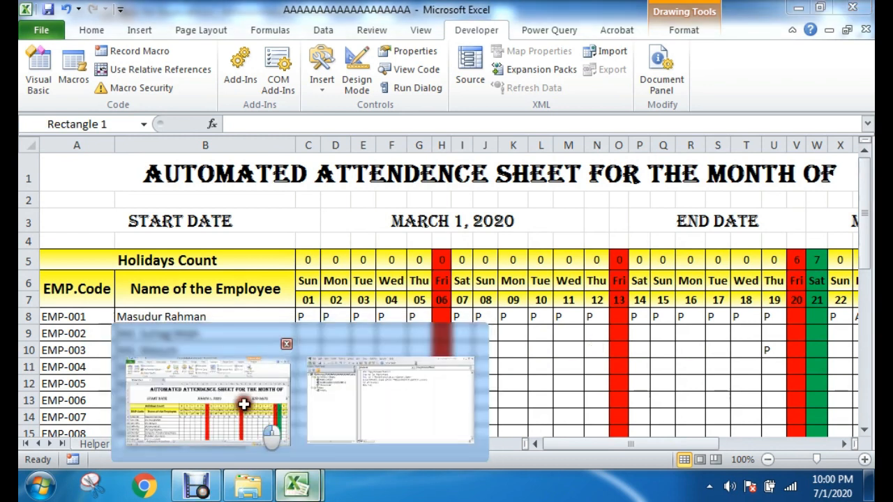
pyautogui.moveTo(301, 491)
pyautogui.click(355, 361)
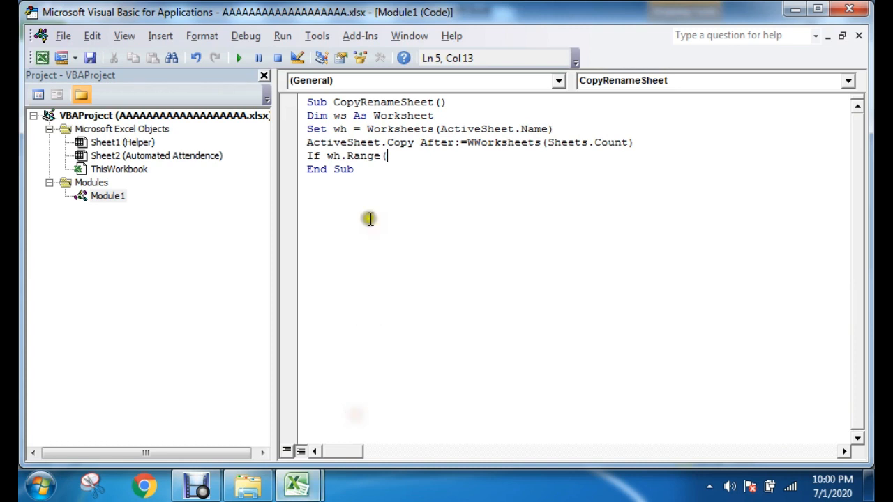
# Step: Complete the cell reference in the condition so it reads If wh.Range("A1").Value
pyautogui.write('A1')
pyautogui.press('BackSpace')
pyautogui.write('"A1"')
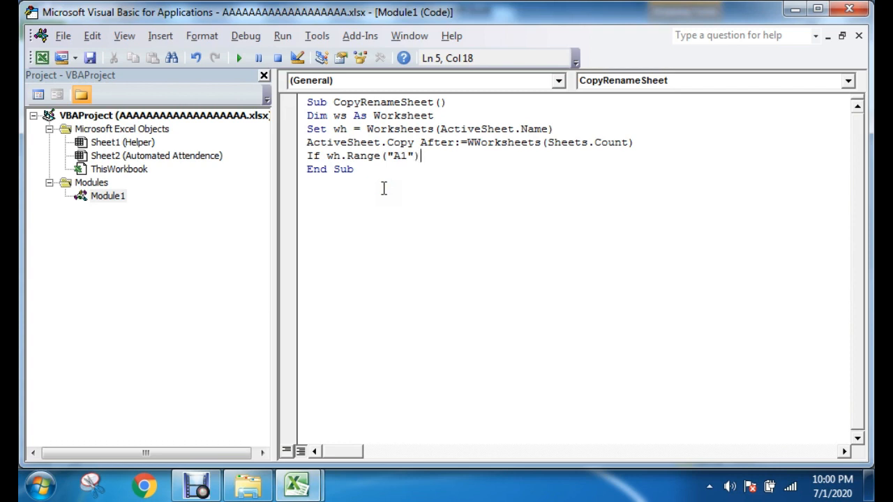
pyautogui.write(').Value')
pyautogui.click(196, 485)
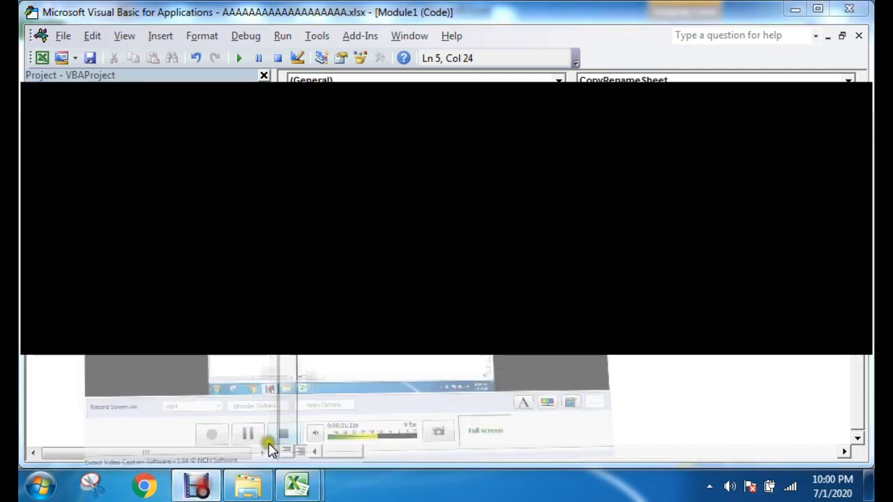
pyautogui.click(279, 422)
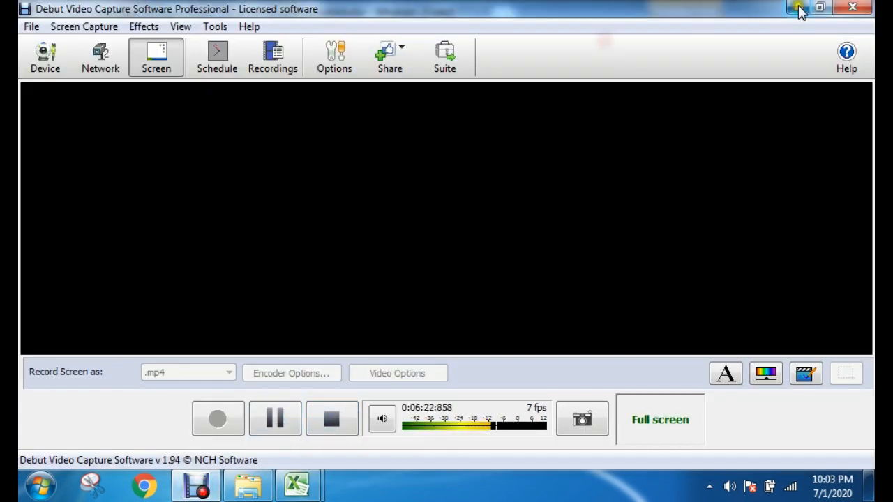
pyautogui.click(797, 8)
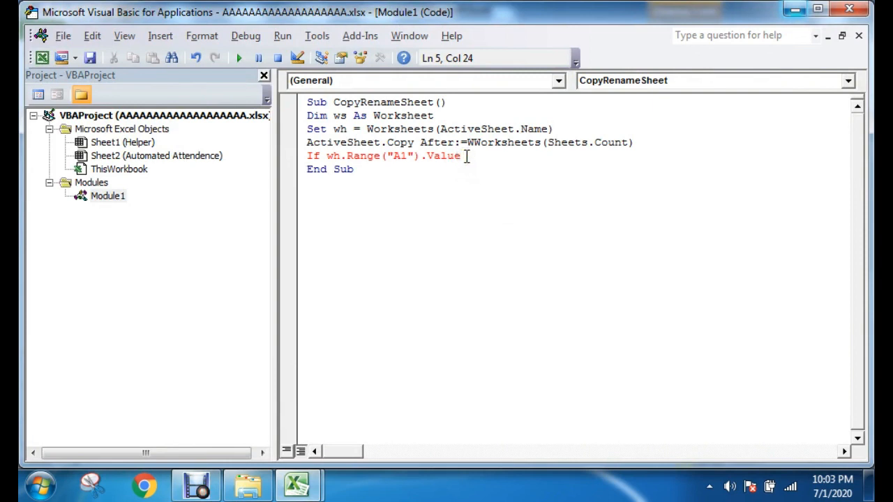
# Step: Extend the If condition on cell A1's value with the not-empty comparison <> ""
pyautogui.write('<> ""')
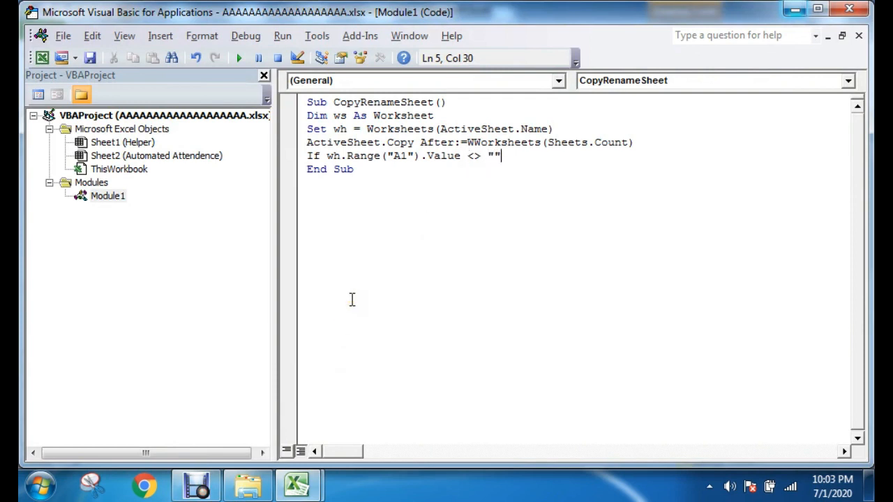
pyautogui.write(' Then')
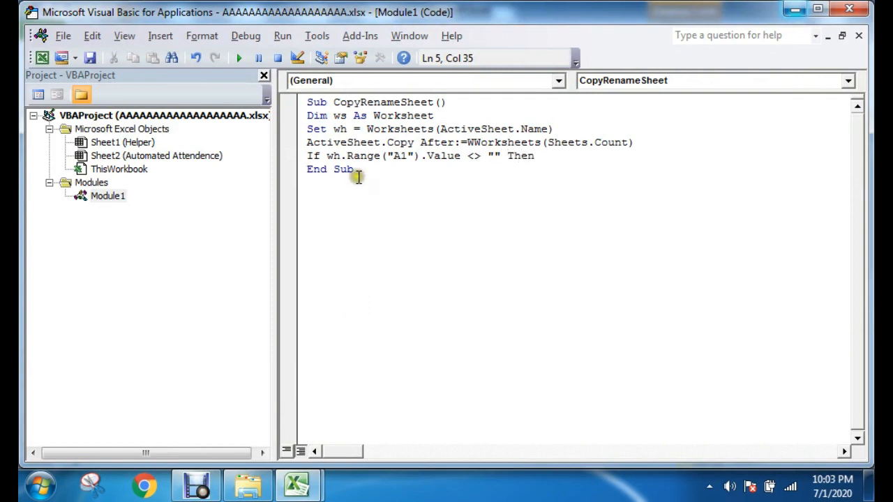
# Step: Finish the If line with Then, and review the ws declaration and the not-empty comparison on cell A1
pyautogui.click(339, 157)
pyautogui.click(357, 156)
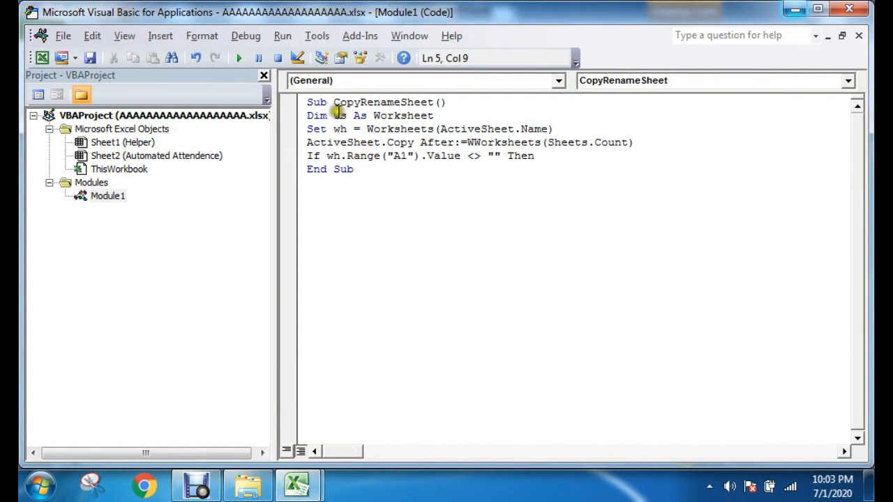
pyautogui.click(346, 115)
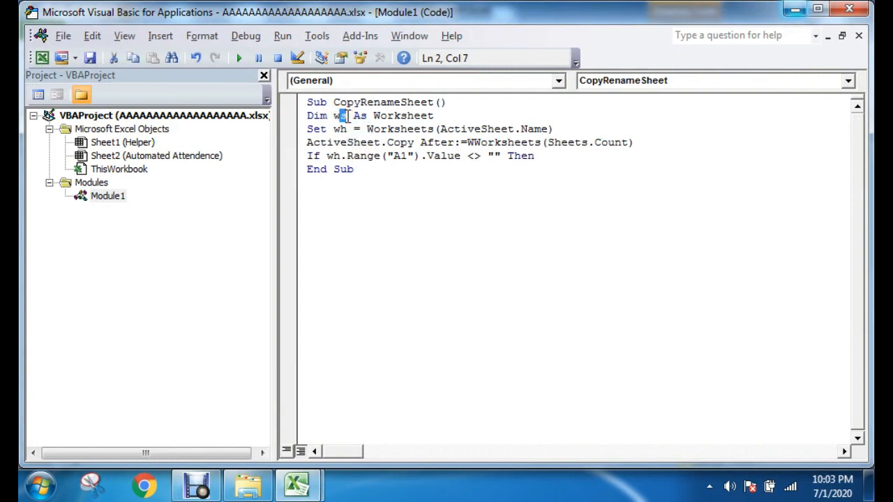
pyautogui.doubleClick(338, 115)
pyautogui.click(335, 116)
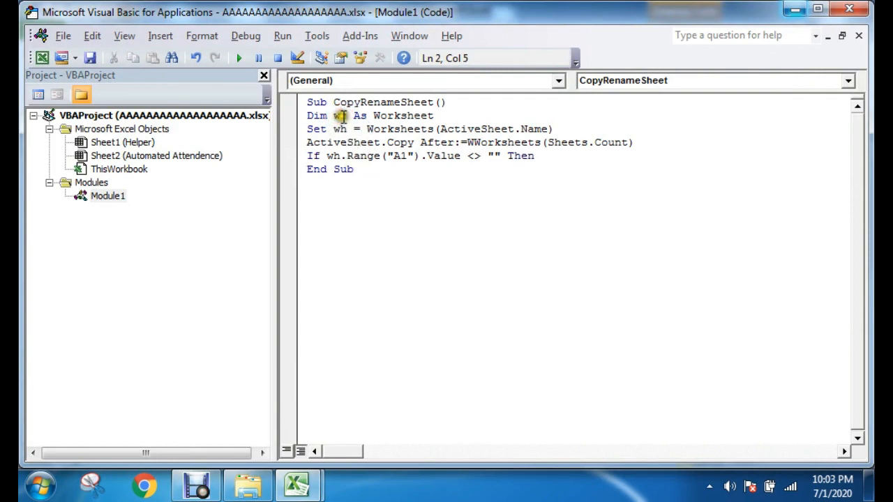
pyautogui.moveTo(327, 114); pyautogui.dragTo(346, 119)
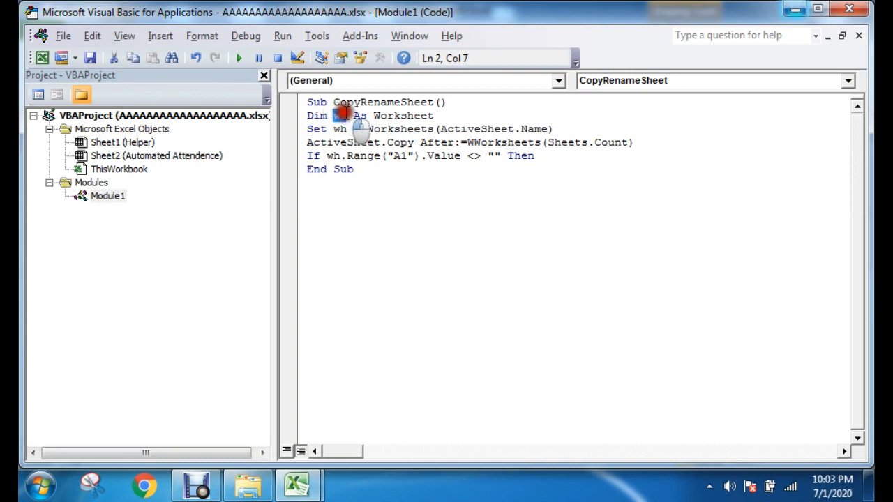
pyautogui.moveTo(326, 155); pyautogui.dragTo(466, 155)
pyautogui.click(466, 156)
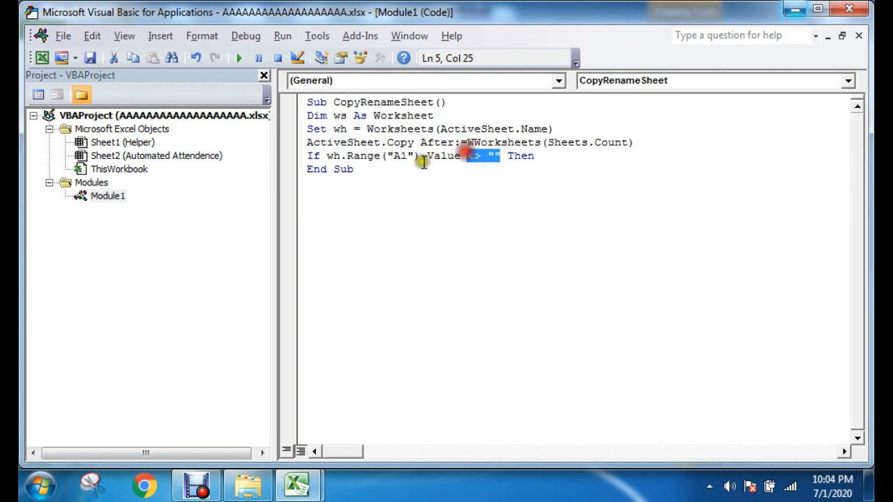
# Step: Switch to the Excel workbook and examine the attendance sheet from its title row down to the macro buttons
pyautogui.click(296, 485)
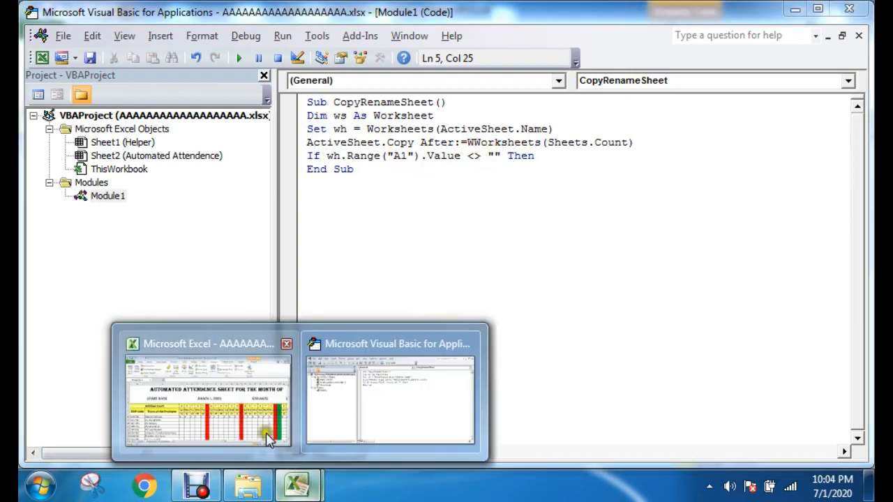
pyautogui.click(245, 393)
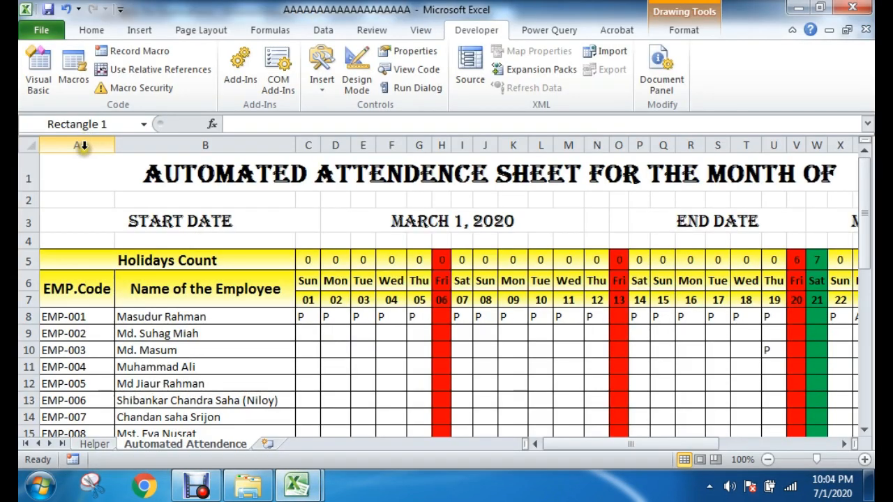
pyautogui.click(817, 145)
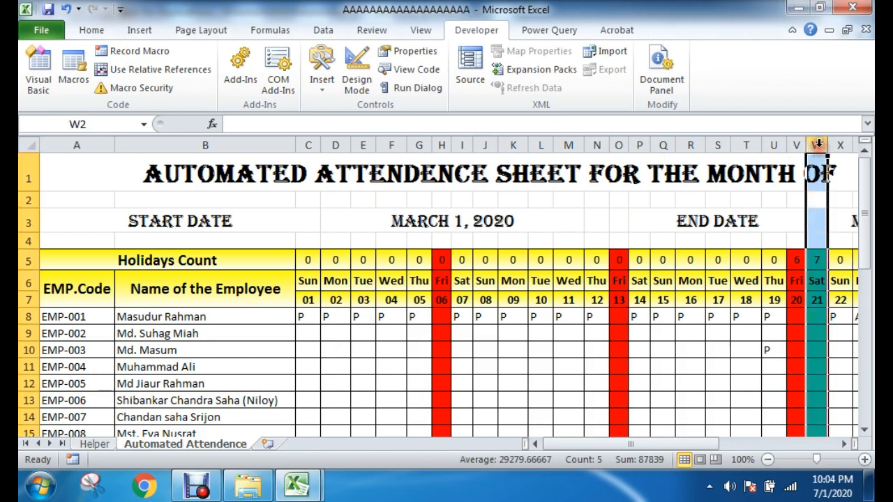
pyautogui.scroll(-7, 778, 282)
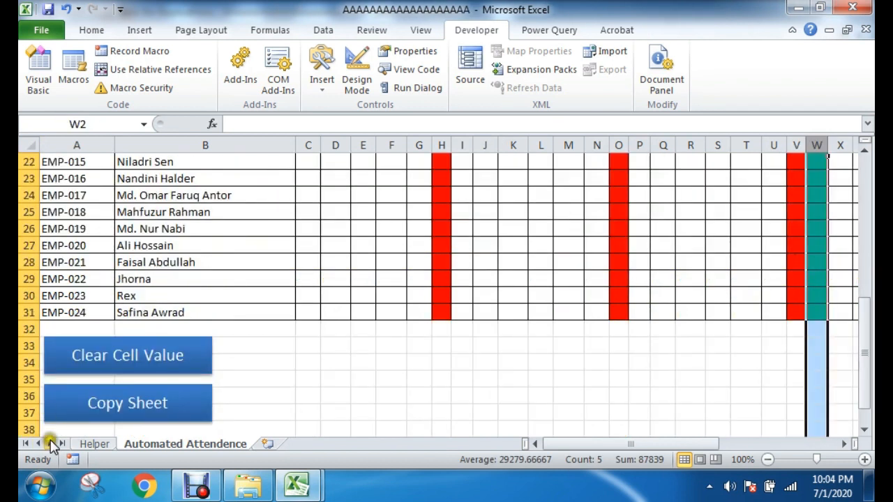
pyautogui.click(815, 412)
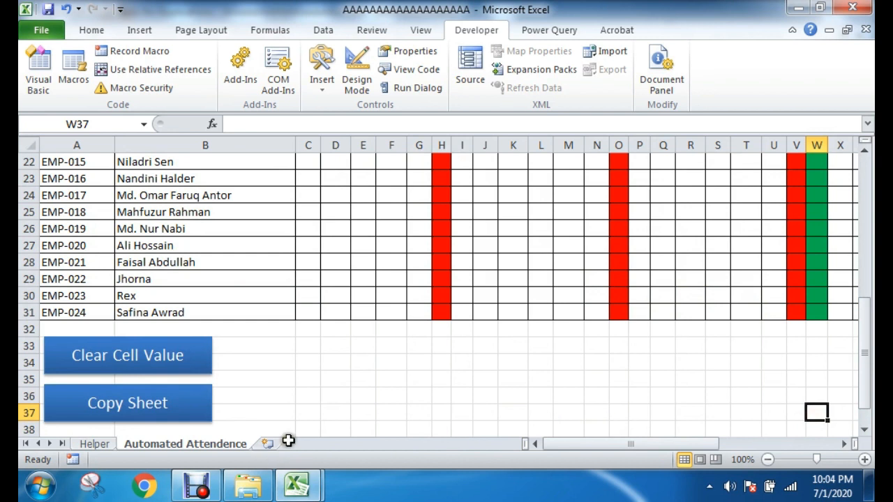
pyautogui.scroll(1, 770, 367)
pyautogui.scroll(6, 770, 368)
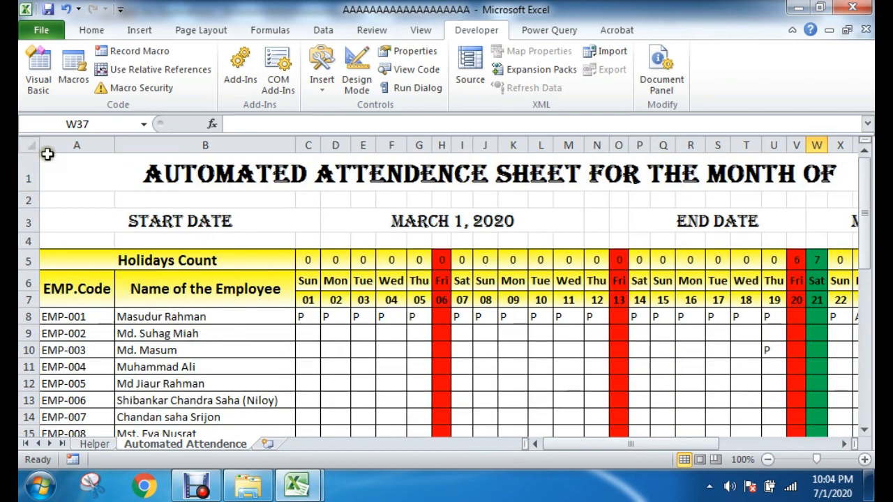
pyautogui.scroll(-6, 165, 315)
pyautogui.scroll(-2, 165, 316)
pyautogui.scroll(8, 170, 314)
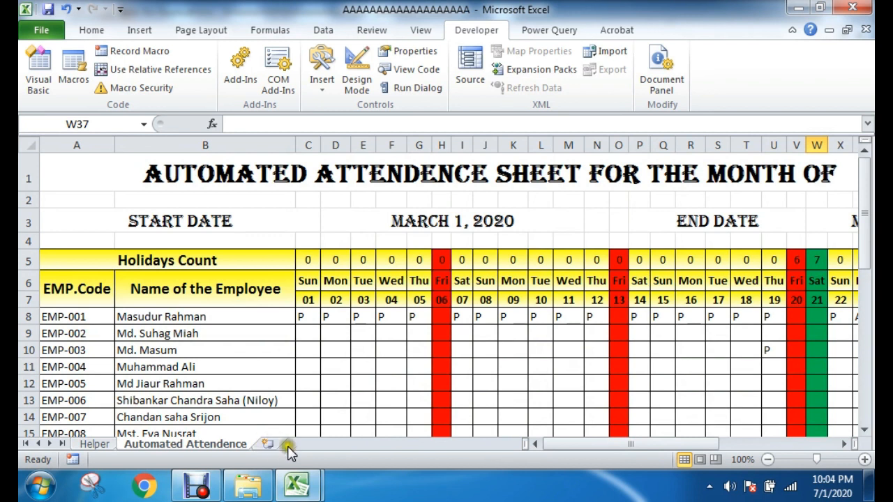
# Step: Return to the VBA code and begin the sheet-naming line "ActiveSheet.Name = wh.Range(" below the If condition
pyautogui.moveTo(284, 479)
pyautogui.click(373, 416)
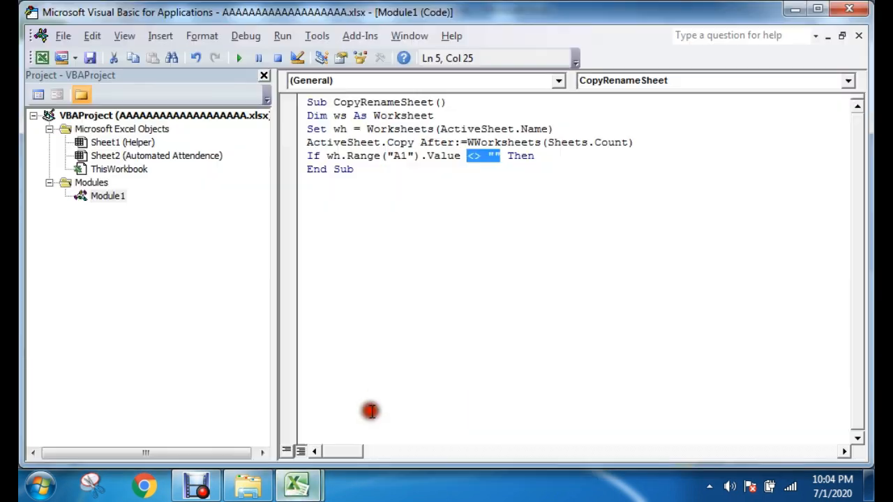
pyautogui.click(562, 155)
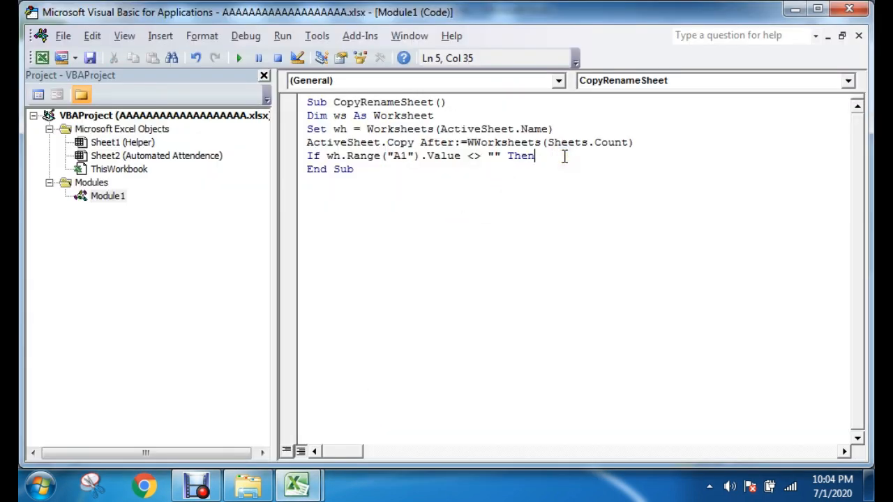
pyautogui.press('Return')
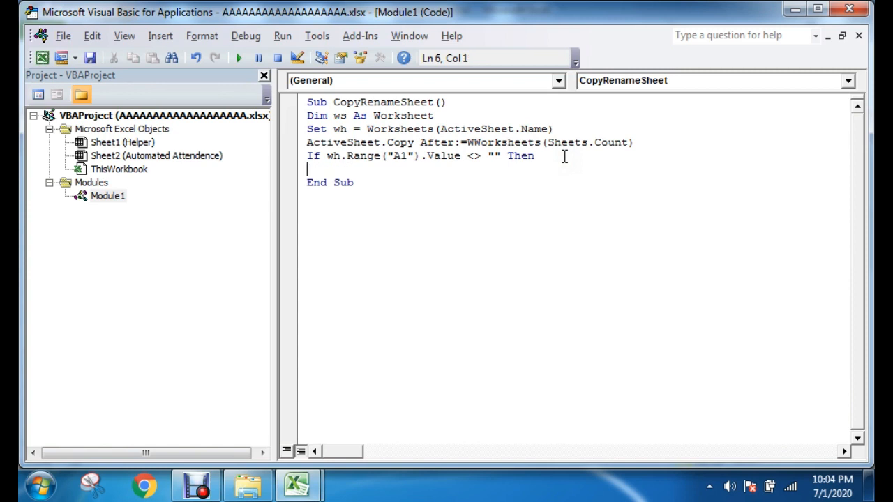
pyautogui.write('ActiveSheet')
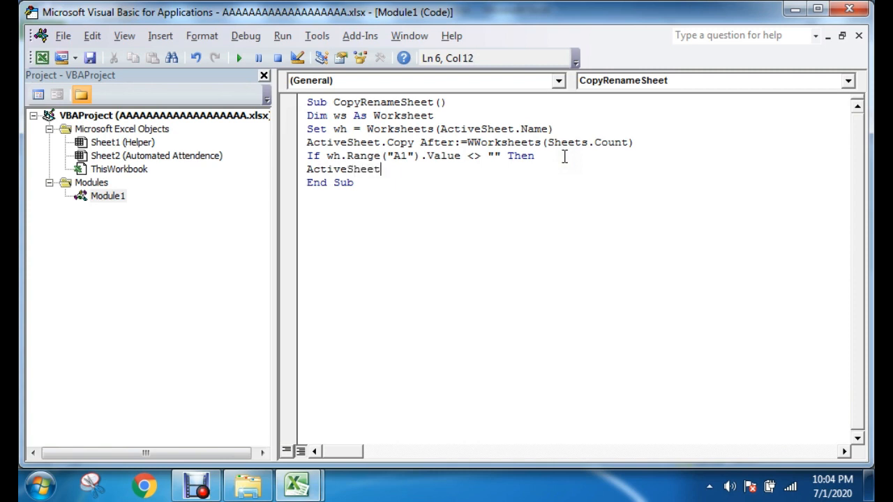
pyautogui.write('.Name = wh.Range')
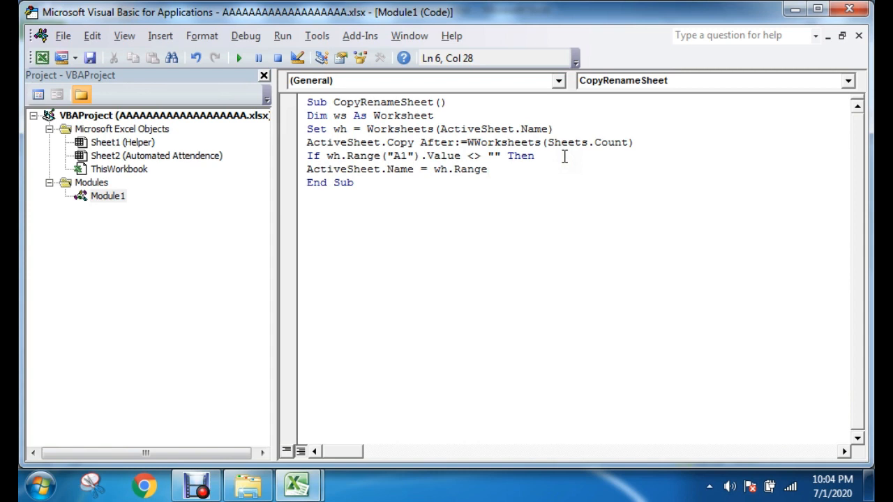
pyautogui.write('(')
# Step: Review the parts of the unfinished ActiveSheet.Name statement and return the cursor to the end of that line
pyautogui.moveTo(309, 169); pyautogui.dragTo(461, 167)
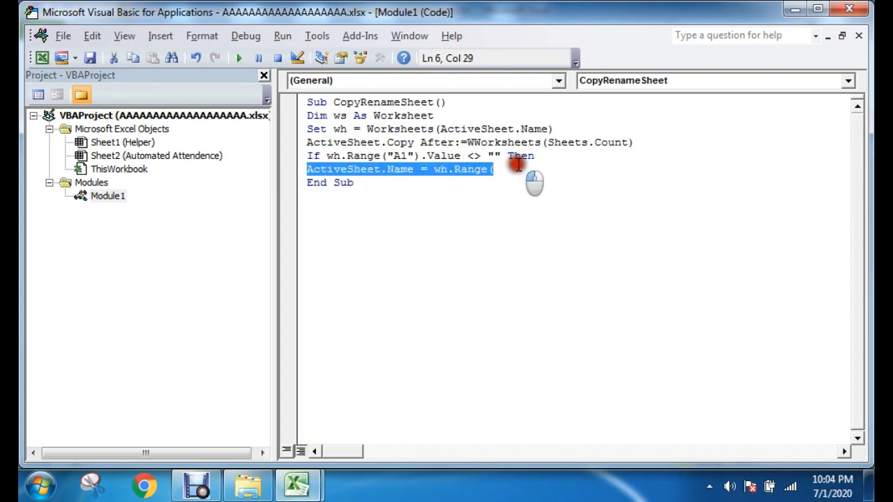
pyautogui.click(360, 170)
pyautogui.moveTo(414, 170); pyautogui.dragTo(472, 171)
pyautogui.click(481, 171)
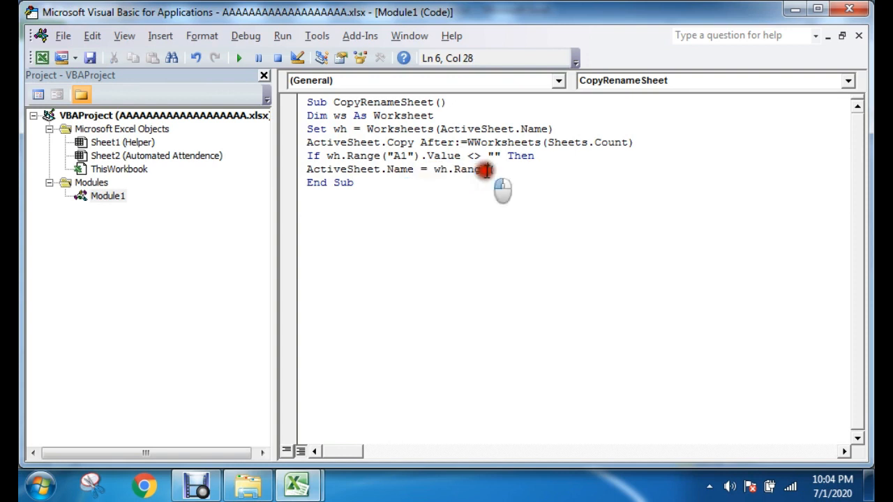
pyautogui.click(514, 160)
pyautogui.click(417, 300)
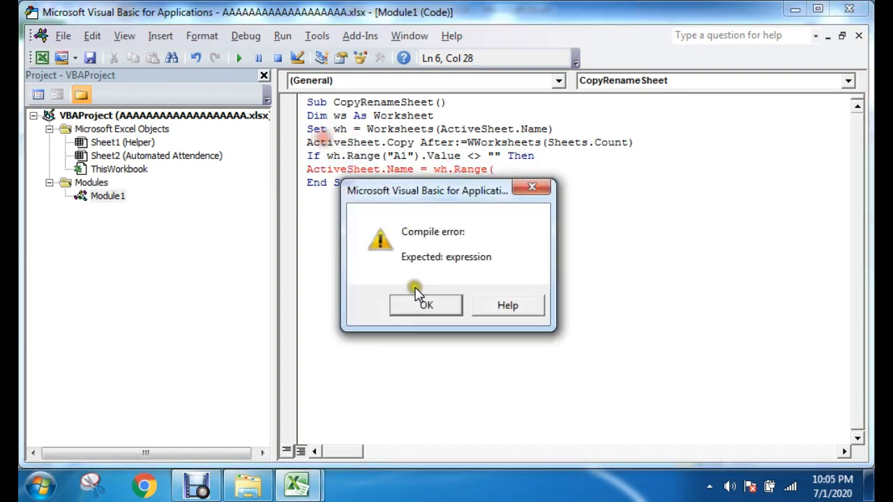
pyautogui.click(514, 170)
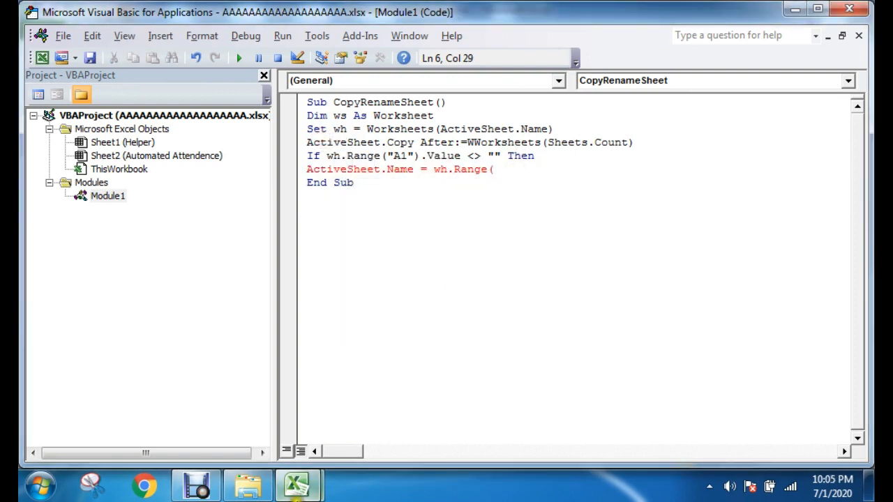
# Step: Switch to the Excel attendance sheet and check the month and year title cells for the sheet-name reference
pyautogui.moveTo(296, 486)
pyautogui.click(247, 419)
pyautogui.moveTo(628, 445); pyautogui.dragTo(694, 445)
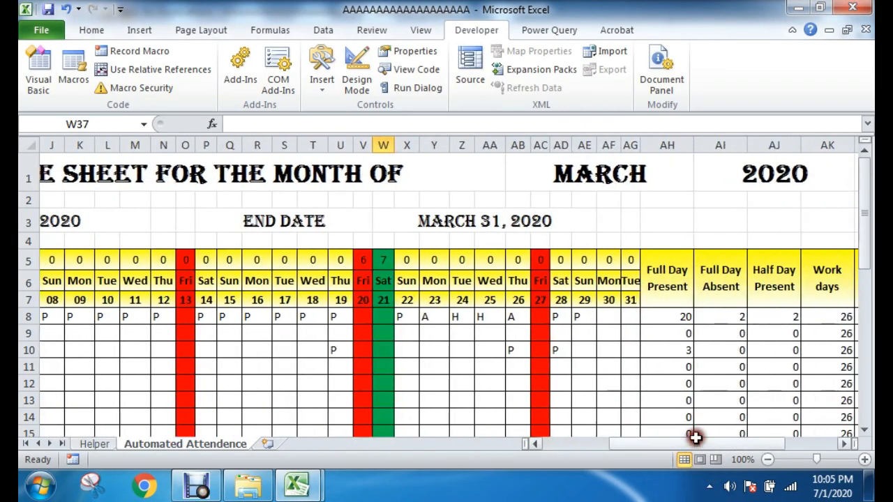
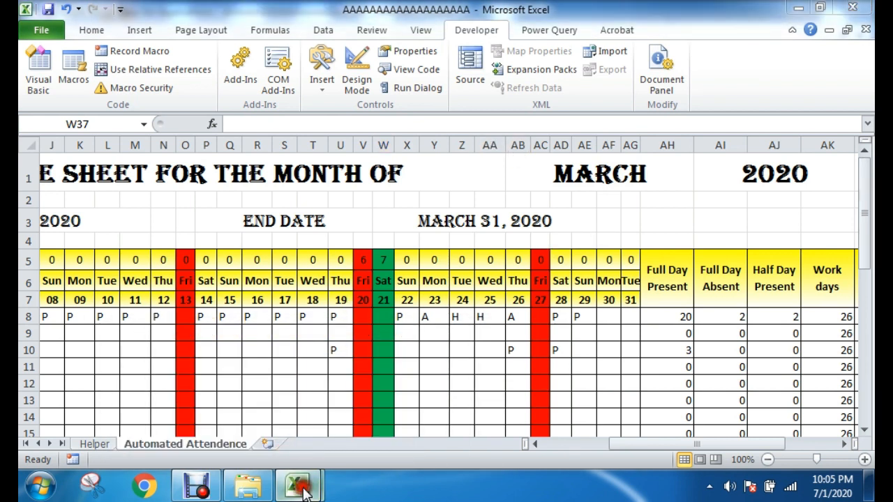
# Step: Return to the VBA code and complete the naming line as ActiveSheet.Name = wh.Range("AB1").Value
pyautogui.click(366, 400)
pyautogui.moveTo(328, 480)
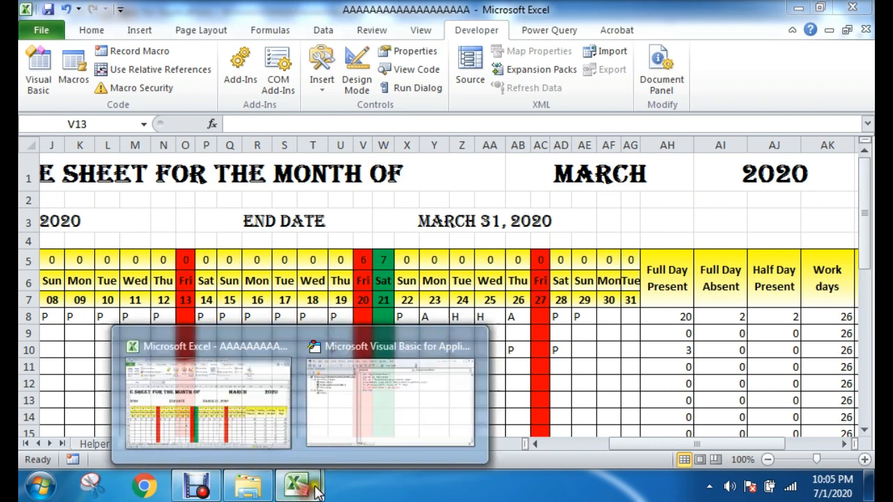
pyautogui.click(361, 418)
pyautogui.write('A')
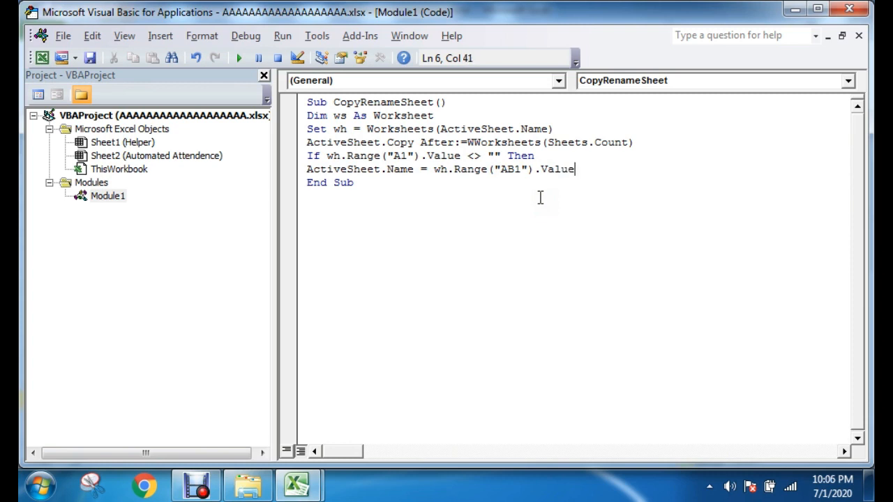
# Step: Close the condition with End If and add the line wh.Active above End Sub
pyautogui.press('Return')
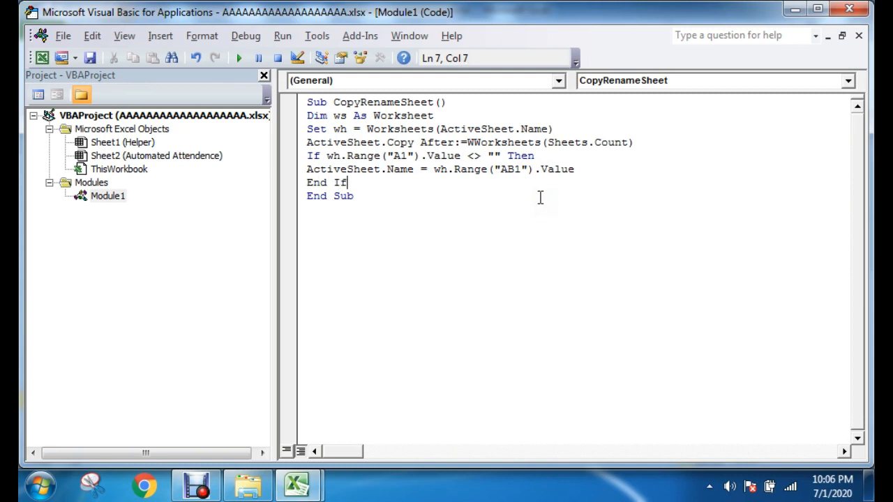
pyautogui.press('Return')
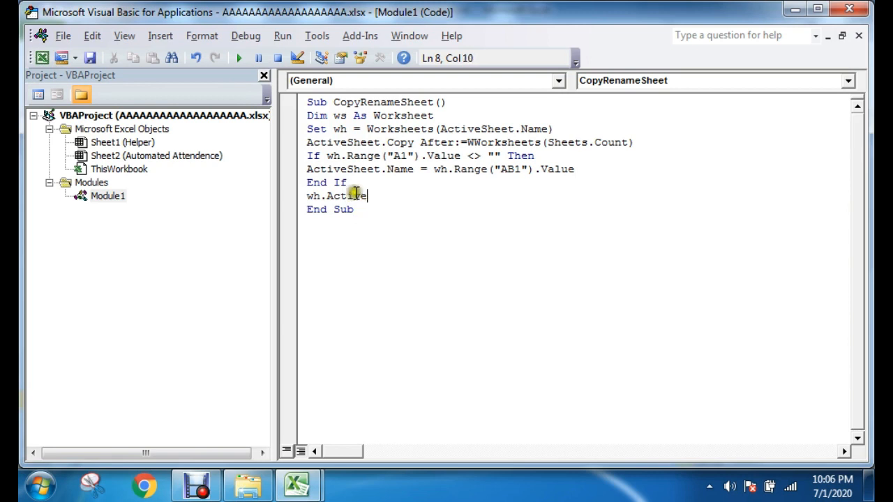
pyautogui.moveTo(347, 182); pyautogui.dragTo(367, 197)
pyautogui.click(332, 196)
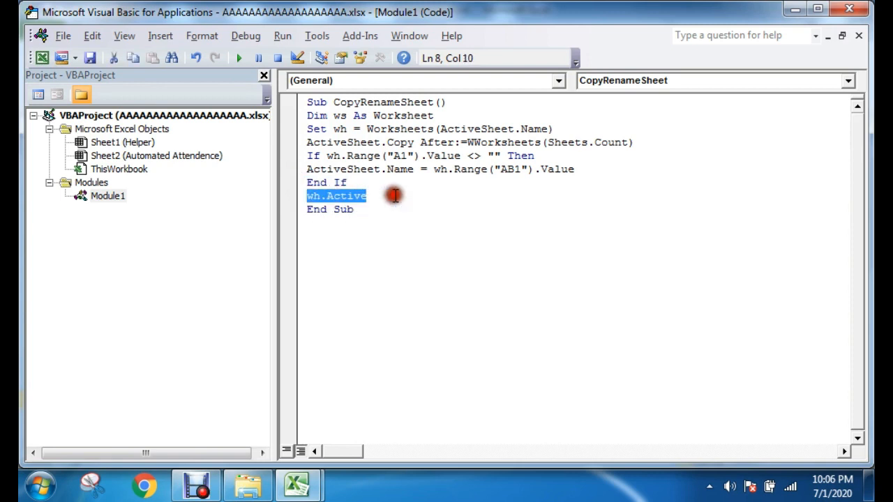
pyautogui.click(453, 192)
# Step: Review the "AB1" reference in the naming line and the rest of the CopyRenameSheet code
pyautogui.moveTo(579, 169); pyautogui.dragTo(499, 166)
pyautogui.click(423, 180)
pyautogui.click(500, 169)
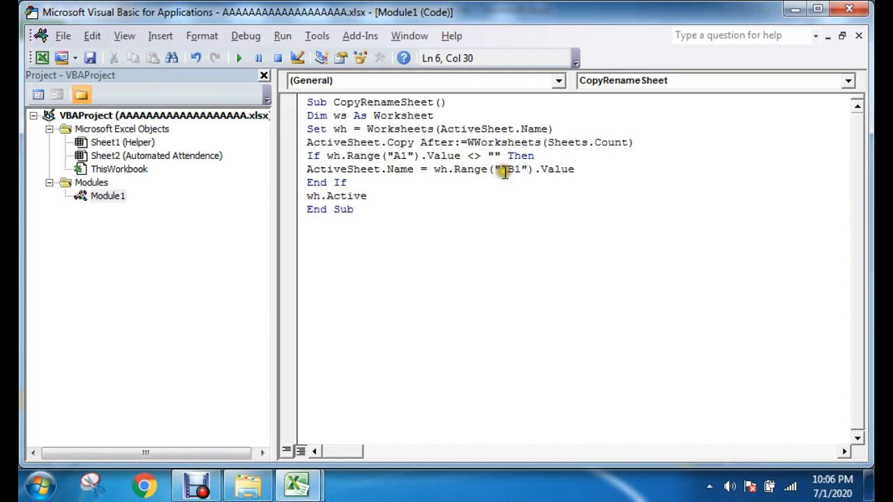
pyautogui.moveTo(496, 169)
pyautogui.mouseDown()
pyautogui.moveTo(534, 169)
pyautogui.moveTo(509, 170)
pyautogui.mouseUp()
pyautogui.click(514, 169)
pyautogui.moveTo(308, 182); pyautogui.dragTo(295, 103)
pyautogui.click(384, 195)
pyautogui.click(428, 142)
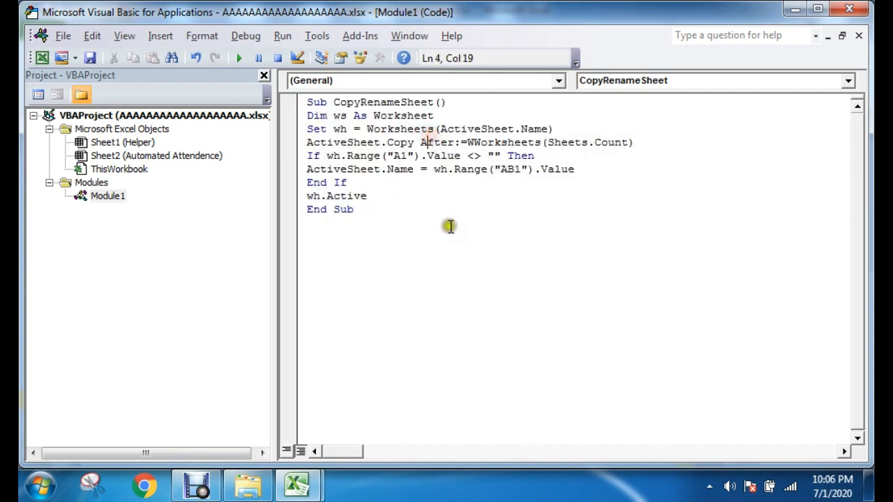
# Step: Save the project, continuing as a macro-free workbook, and close the VBA editor
pyautogui.click(90, 58)
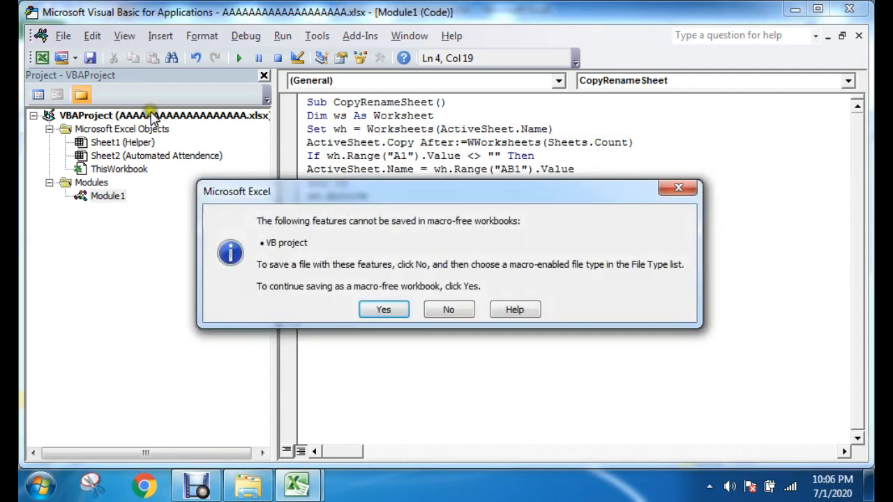
pyautogui.click(384, 309)
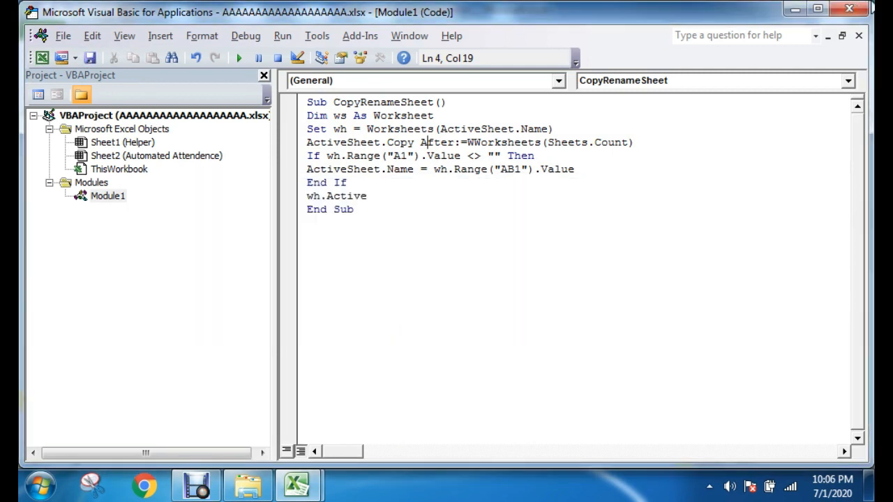
pyautogui.click(849, 9)
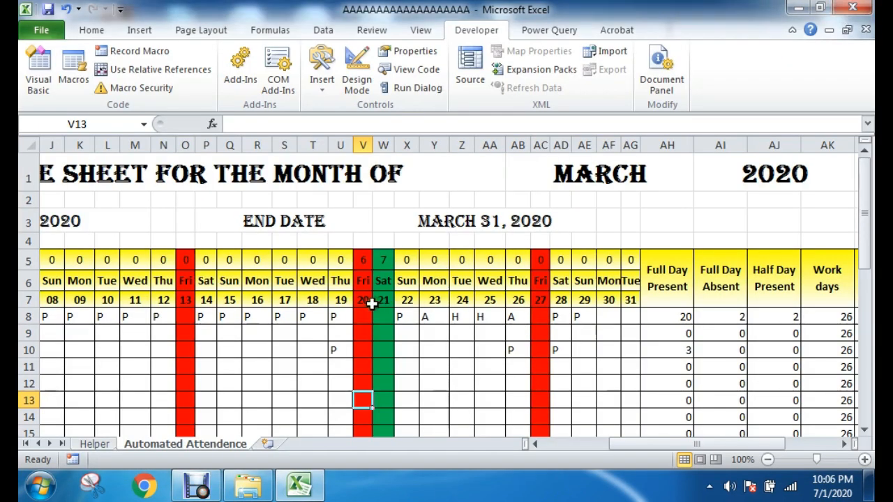
# Step: Assign the CopyRenameSheet macro to the Copy Sheet button below the attendance table
pyautogui.scroll(-5, 373, 303)
pyautogui.moveTo(659, 444); pyautogui.dragTo(578, 450)
pyautogui.scroll(-4, 275, 384)
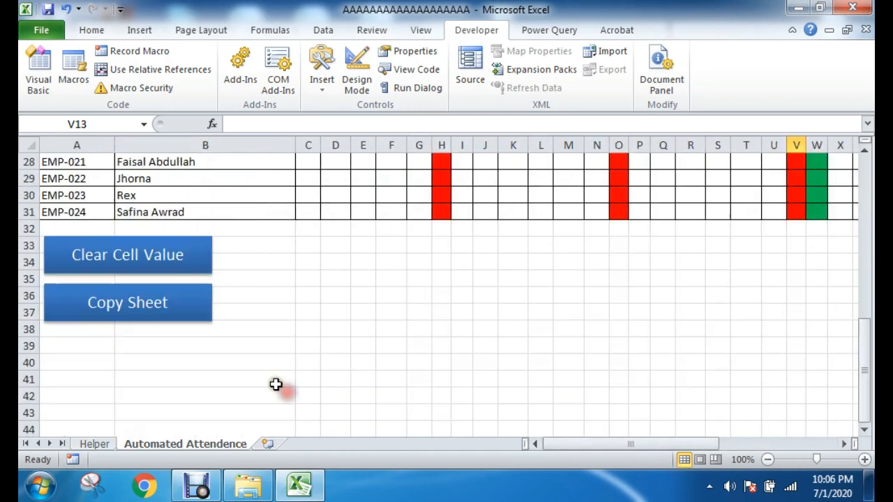
pyautogui.keyDown('ctrl'); pyautogui.click(139, 303); pyautogui.keyUp('ctrl')
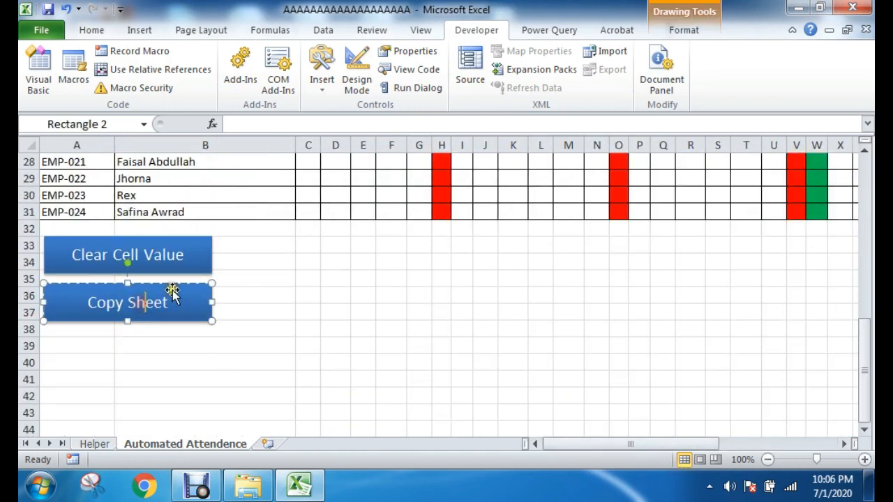
pyautogui.rightClick(173, 286)
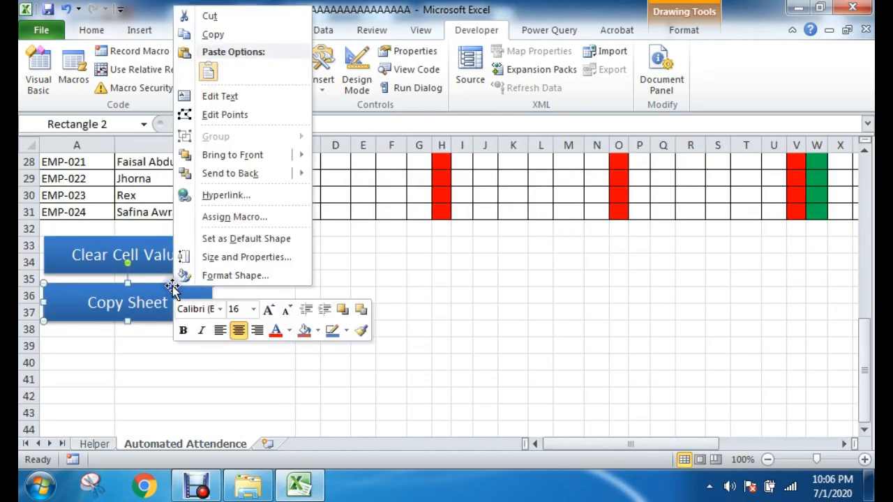
pyautogui.click(226, 216)
pyautogui.click(129, 118)
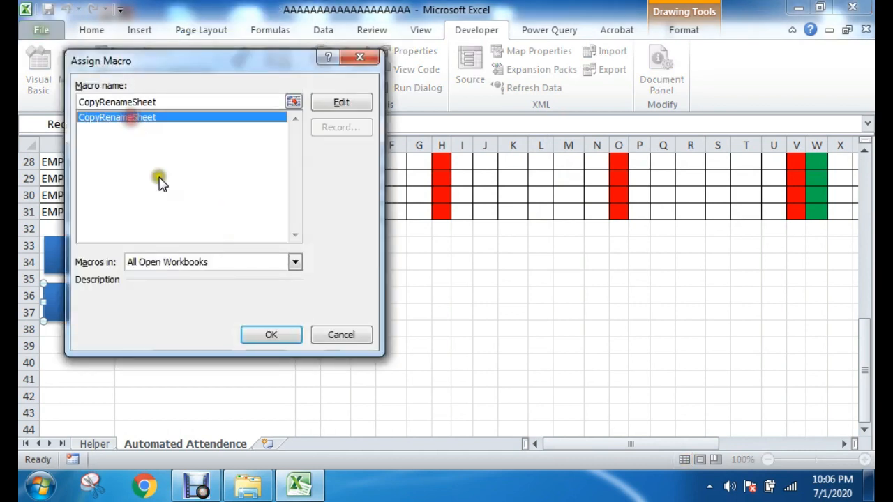
pyautogui.click(272, 334)
pyautogui.press('Escape')
# Step: Test the Copy Sheet button, dismiss the compile error, and inspect the ActiveSheet.Copy line in the code
pyautogui.click(180, 315)
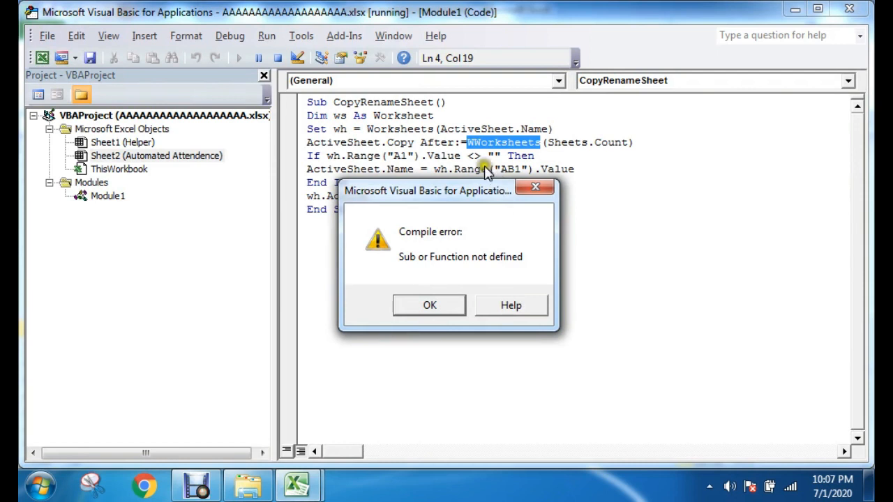
pyautogui.click(450, 300)
pyautogui.click(467, 143)
pyautogui.write('W')
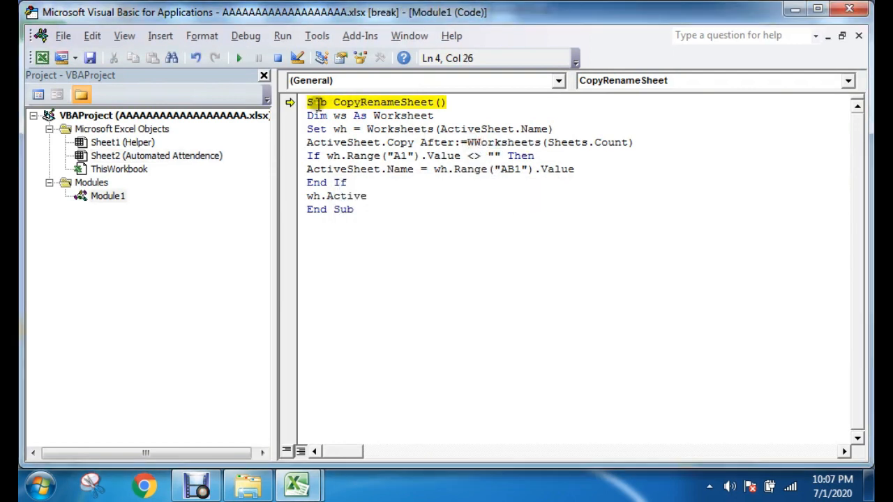
pyautogui.click(406, 103)
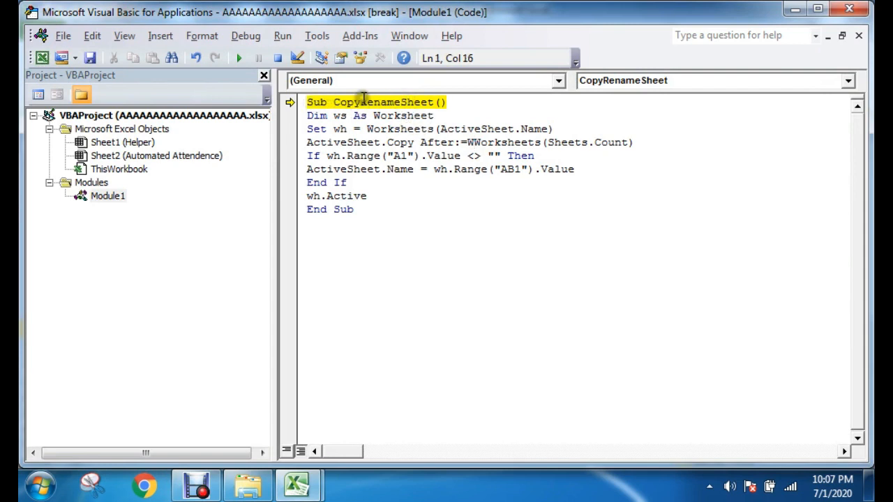
pyautogui.moveTo(319, 103); pyautogui.dragTo(434, 103)
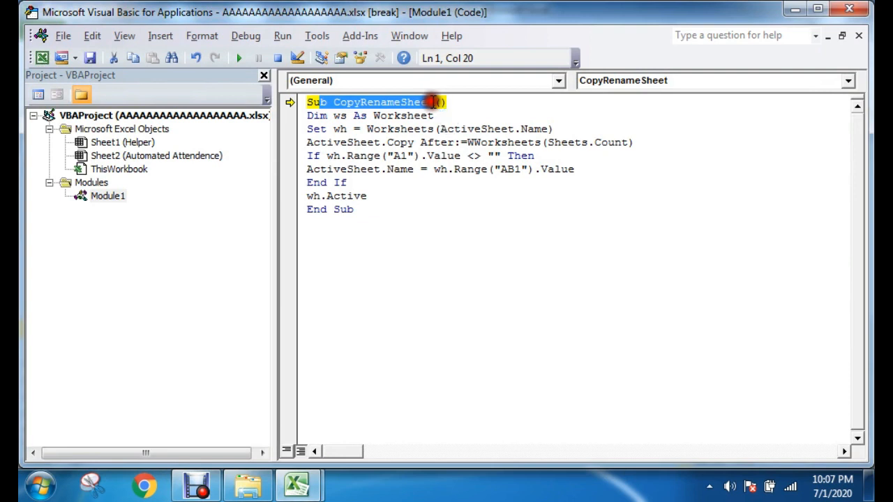
pyautogui.moveTo(430, 142); pyautogui.dragTo(616, 142)
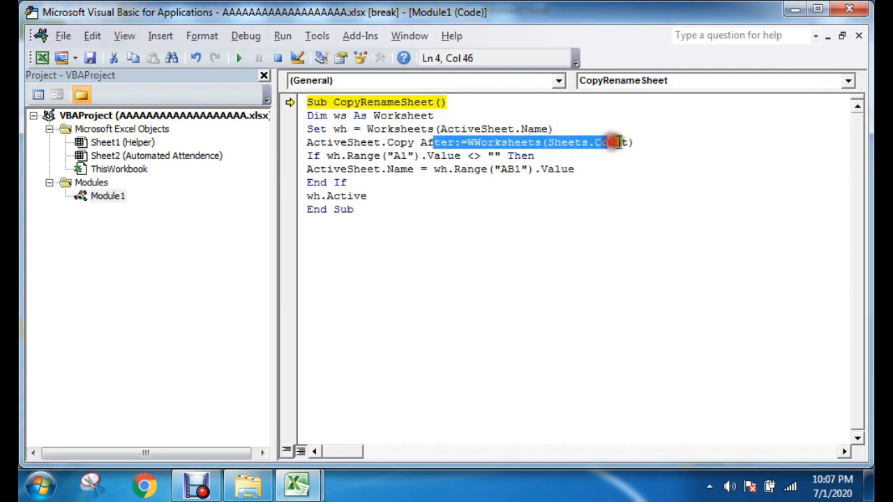
pyautogui.click(614, 142)
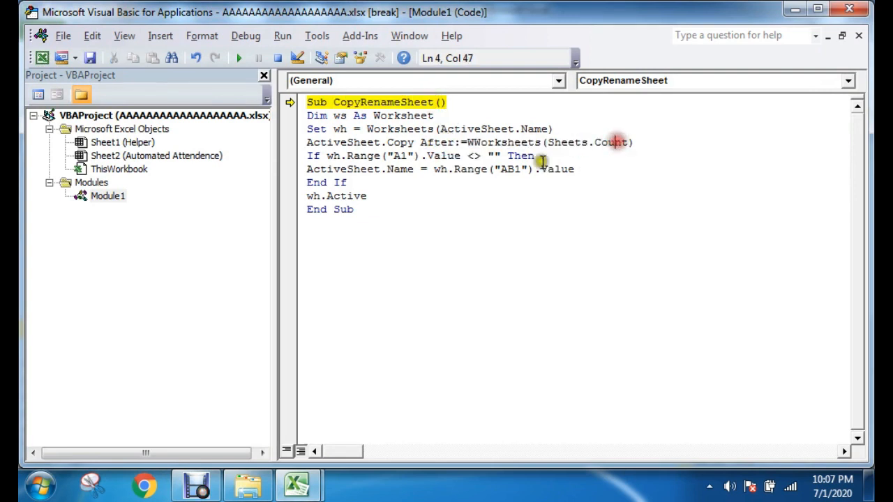
# Step: Correct WWorksheets to Worksheets in the ActiveSheet.Copy line
pyautogui.click(472, 142)
pyautogui.moveTo(471, 142)
pyautogui.mouseDown()
pyautogui.moveTo(480, 152)
pyautogui.moveTo(484, 143)
pyautogui.mouseUp()
pyautogui.click(474, 143)
pyautogui.click(473, 143)
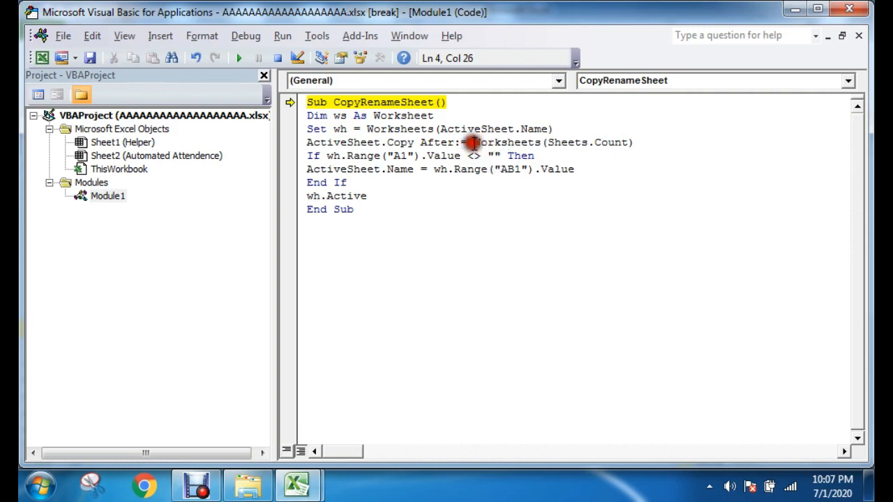
pyautogui.press('BackSpace')
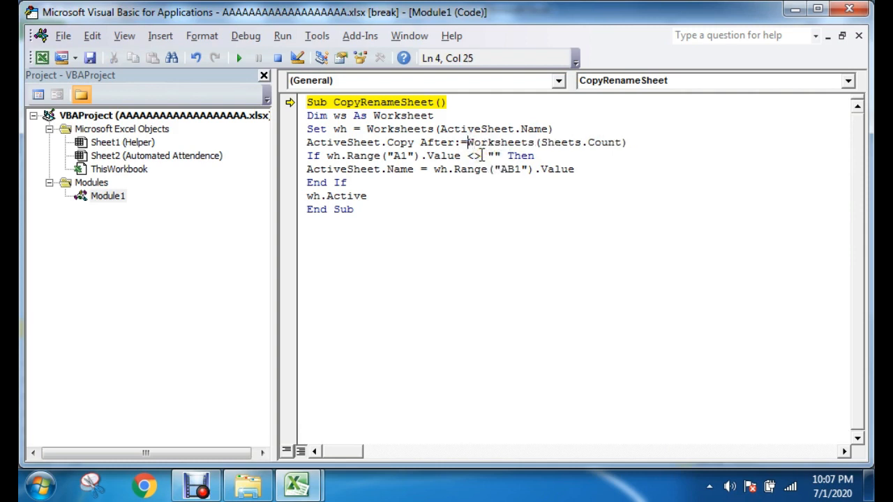
# Step: Save the corrected copy line in the macro-free workbook, then close the VBA editor and stop the debugger
pyautogui.click(501, 180)
pyautogui.click(91, 58)
pyautogui.click(383, 308)
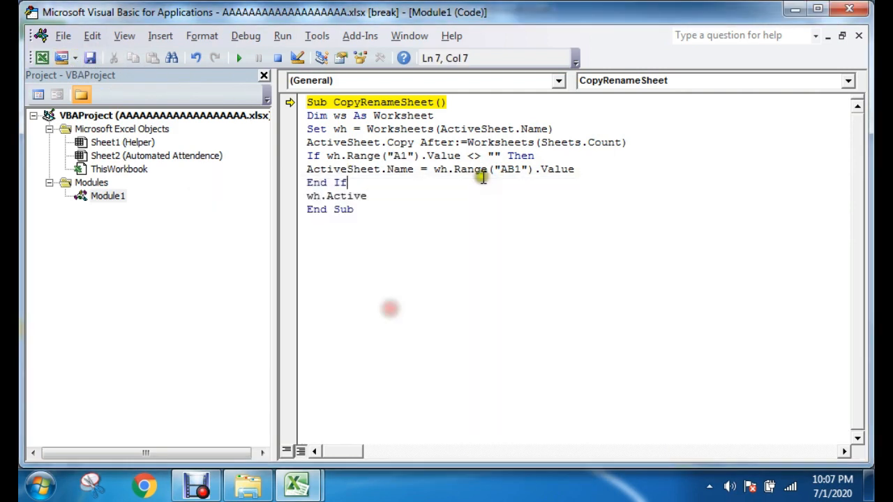
pyautogui.click(849, 8)
pyautogui.click(383, 299)
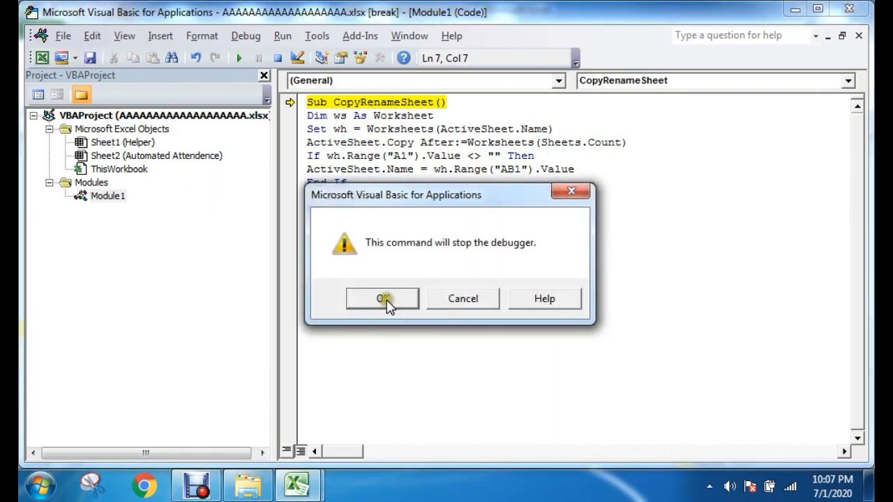
# Step: Run the macro again from the Copy Sheet button and open the failing line in debug mode
pyautogui.click(165, 316)
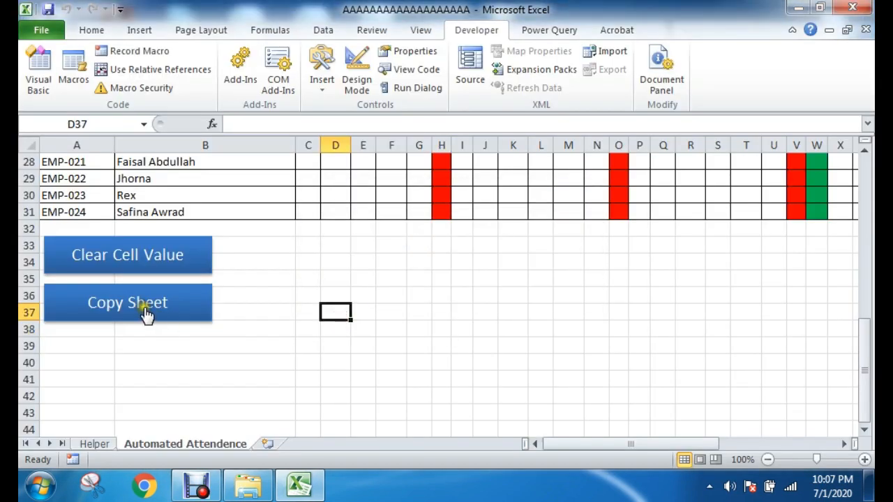
pyautogui.click(144, 311)
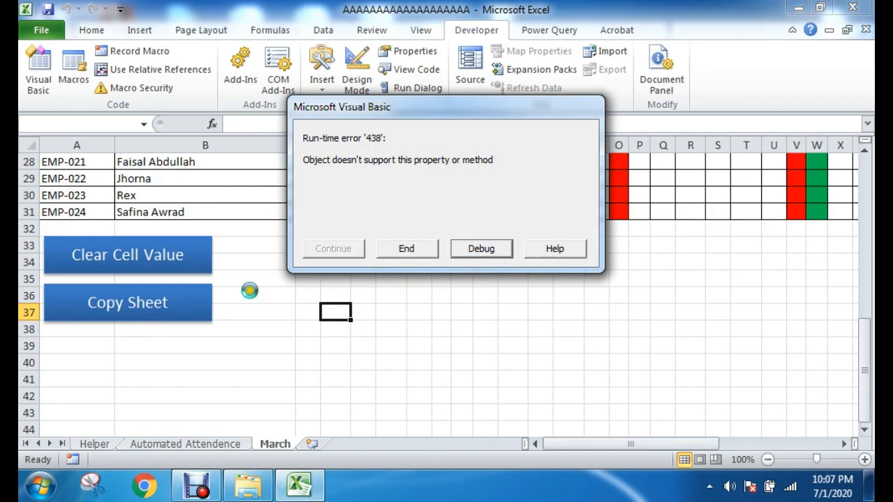
pyautogui.click(481, 249)
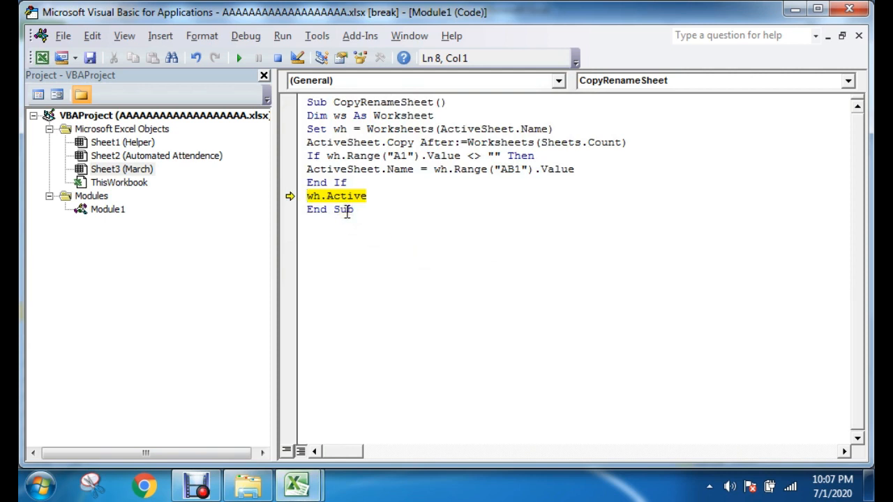
# Step: Change the wh.Active line above End Sub to wh.Activate
pyautogui.click(326, 196)
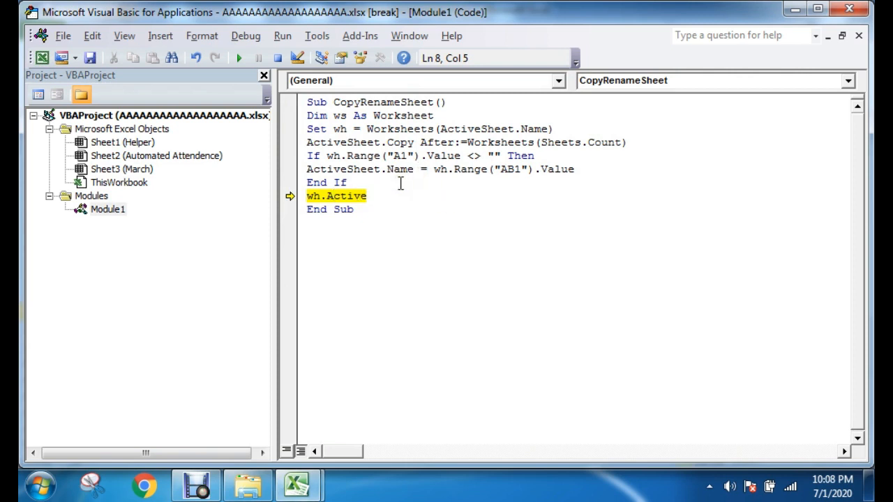
pyautogui.click(327, 194)
pyautogui.moveTo(354, 196); pyautogui.dragTo(359, 180)
pyautogui.click(355, 197)
pyautogui.moveTo(330, 197); pyautogui.dragTo(368, 196)
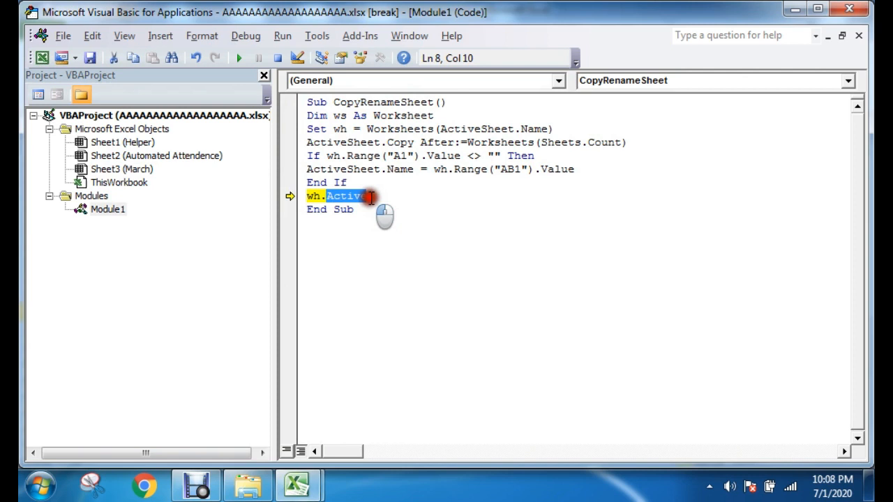
pyautogui.click(354, 198)
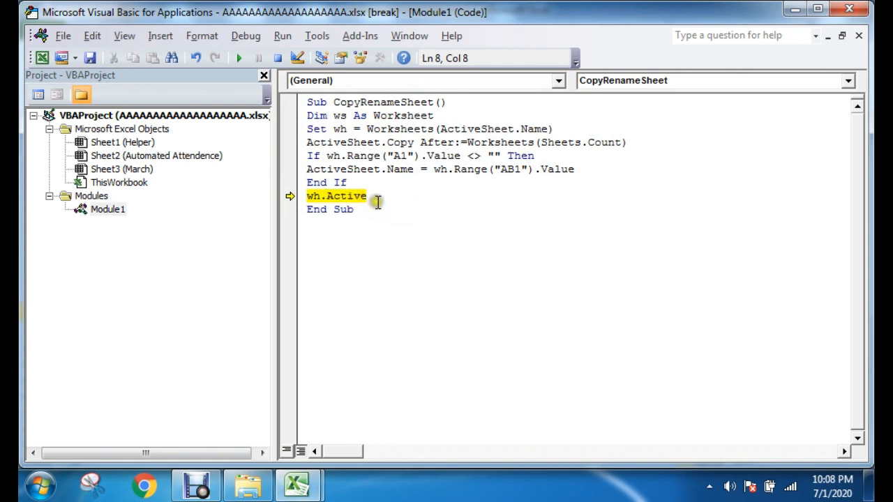
pyautogui.moveTo(349, 182); pyautogui.dragTo(301, 115)
pyautogui.click(355, 196)
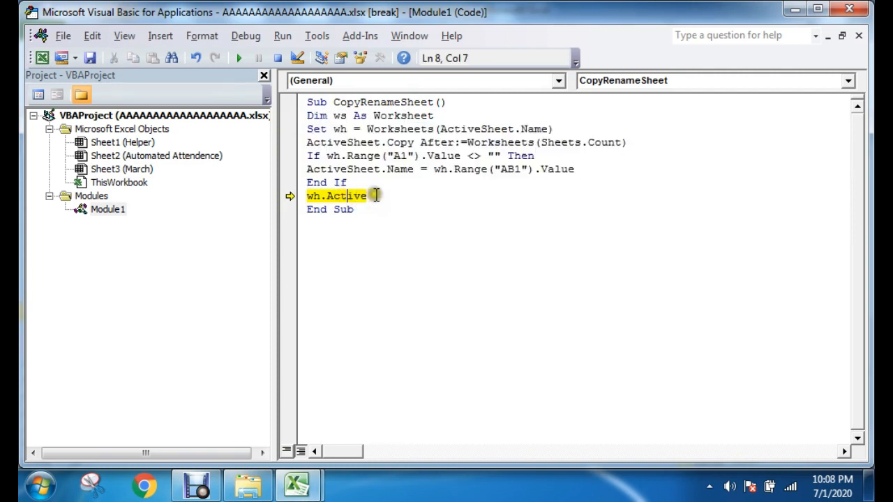
pyautogui.click(373, 196)
pyautogui.press('BackSpace')
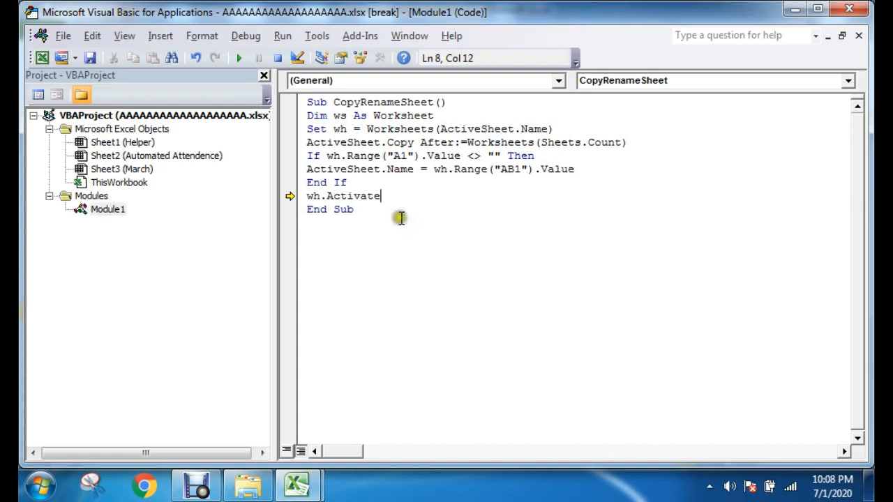
pyautogui.click(361, 199)
pyautogui.click(414, 196)
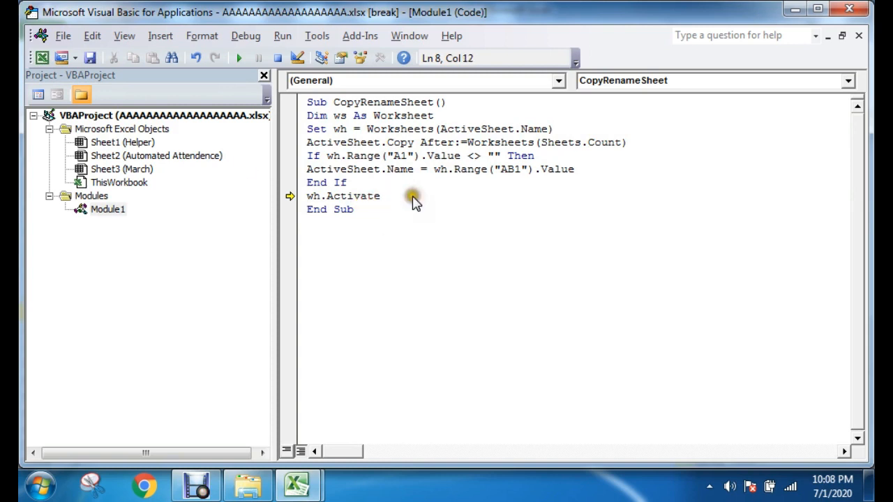
# Step: Save the wh.Activate correction, continuing as macro-free, and exit the debugger back to the worksheet
pyautogui.click(89, 58)
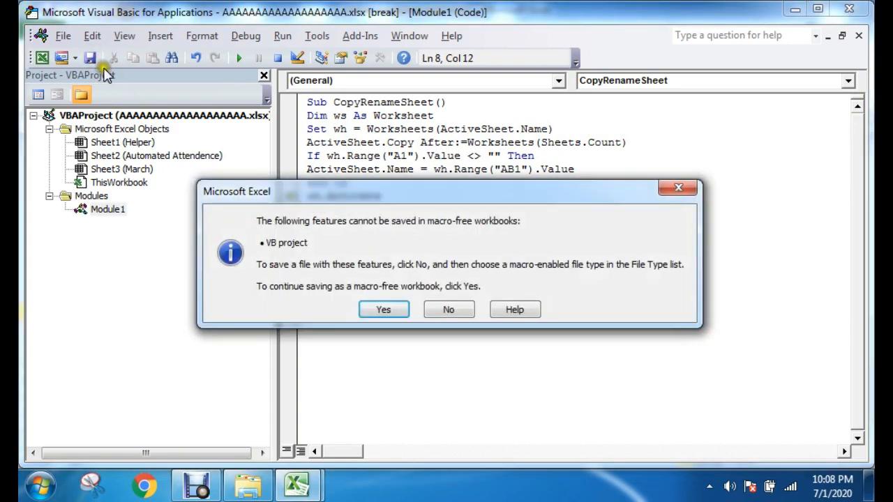
pyautogui.click(381, 310)
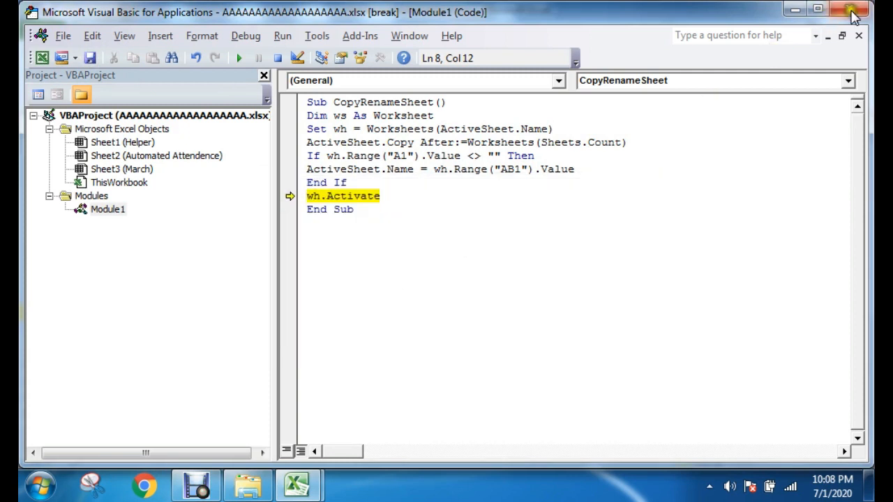
pyautogui.click(853, 11)
pyautogui.click(382, 300)
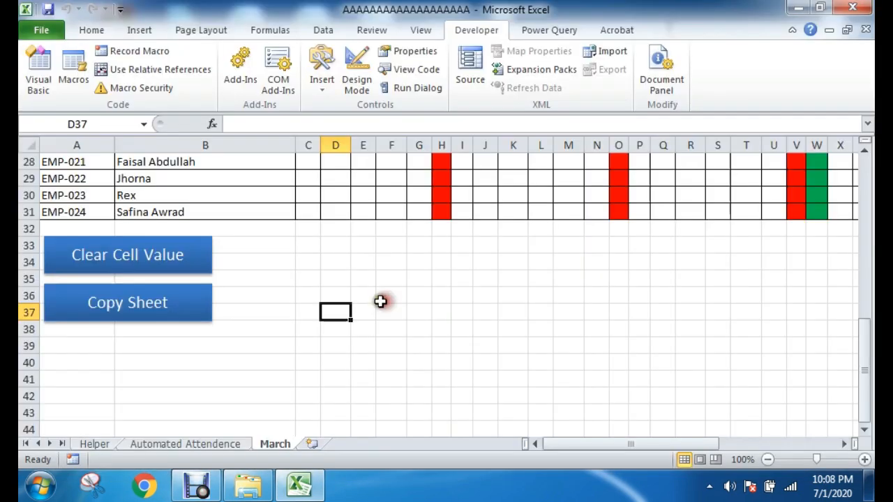
# Step: Delete the March sheet and confirm the deletion
pyautogui.click(366, 310)
pyautogui.rightClick(279, 443)
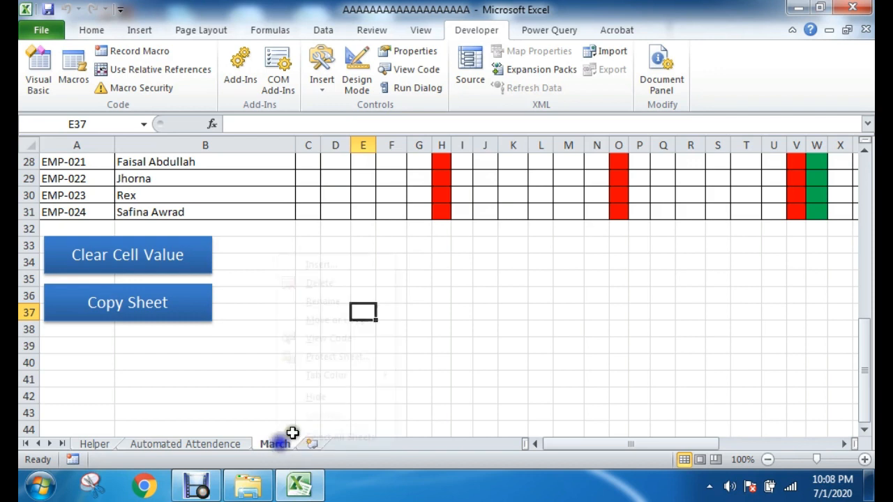
pyautogui.rightClick(288, 442)
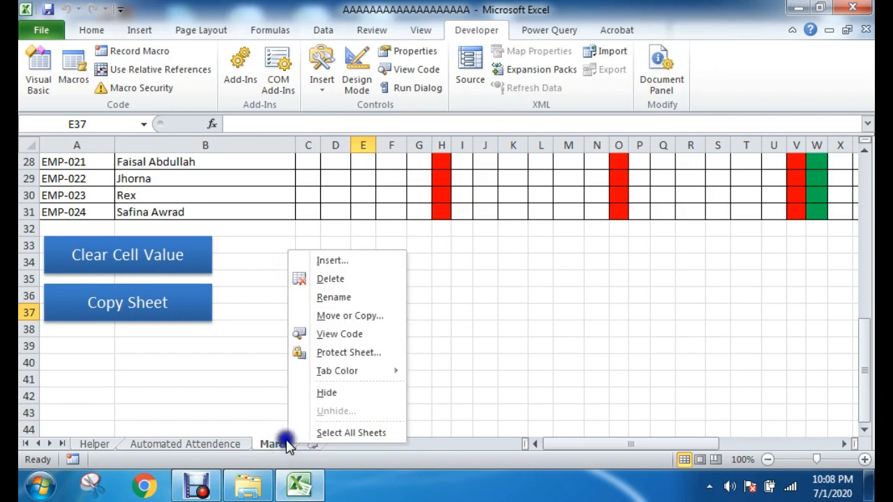
pyautogui.click(341, 279)
pyautogui.click(414, 283)
pyautogui.click(340, 339)
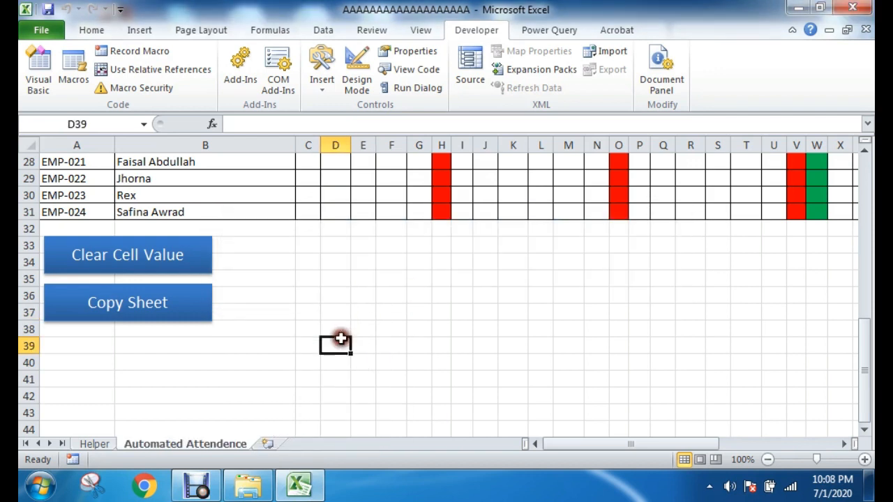
# Step: Run the Copy Sheet button on the Automated Attendence sheet and open the new March sheet to check it
pyautogui.click(140, 319)
pyautogui.click(441, 344)
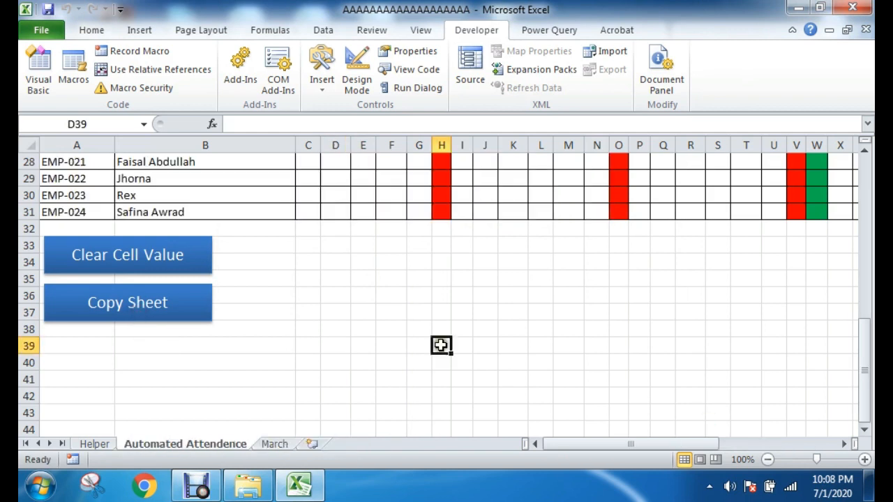
pyautogui.click(279, 443)
pyautogui.scroll(9, 427, 370)
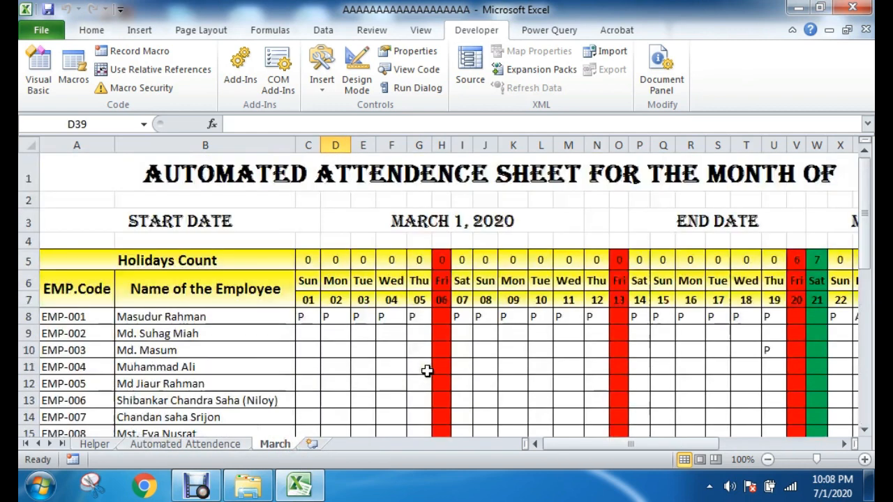
# Step: Set the month in AB1 of the Automated Attendence sheet to January
pyautogui.click(223, 444)
pyautogui.scroll(2, 648, 279)
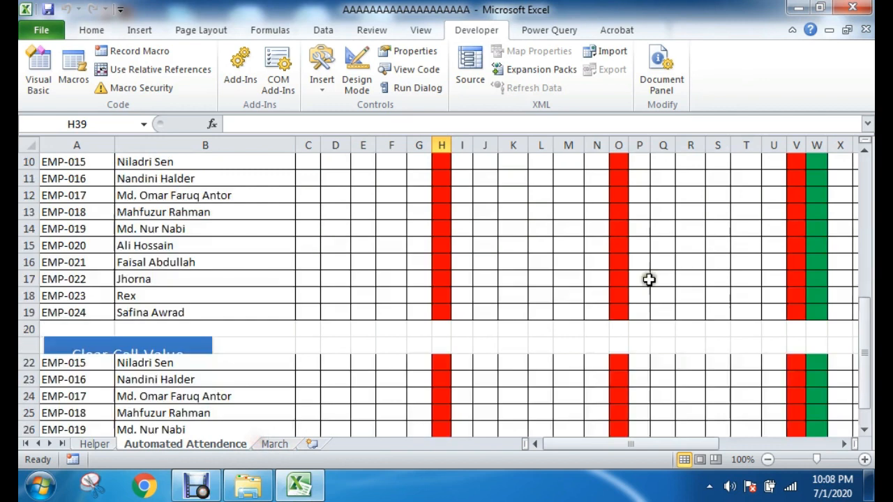
pyautogui.scroll(3, 649, 278)
pyautogui.moveTo(677, 440); pyautogui.dragTo(701, 445)
pyautogui.click(699, 172)
pyautogui.click(797, 184)
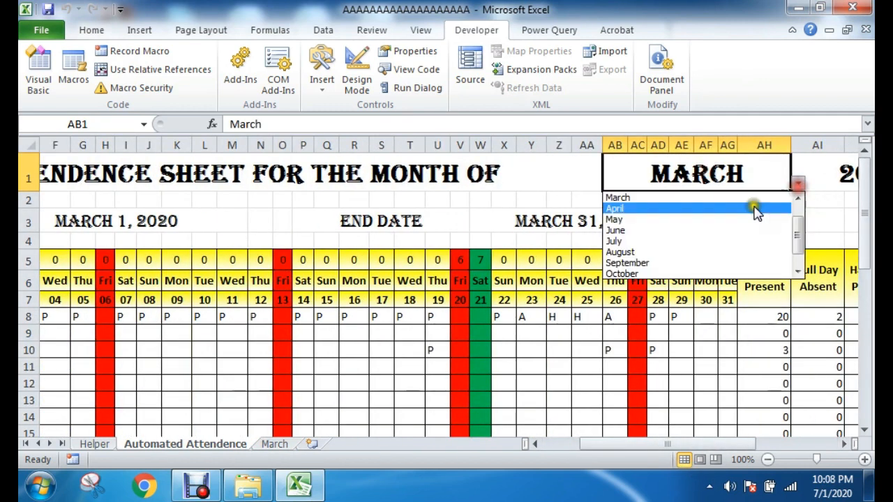
pyautogui.scroll(1, 802, 237)
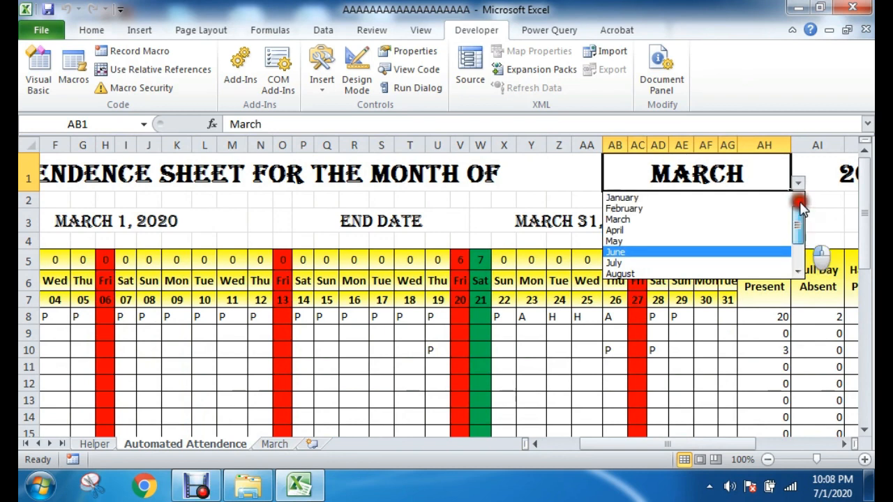
pyautogui.click(646, 198)
pyautogui.click(561, 200)
# Step: Run the Copy Sheet button for January and review the contents of the new January sheet
pyautogui.moveTo(629, 445); pyautogui.dragTo(578, 446)
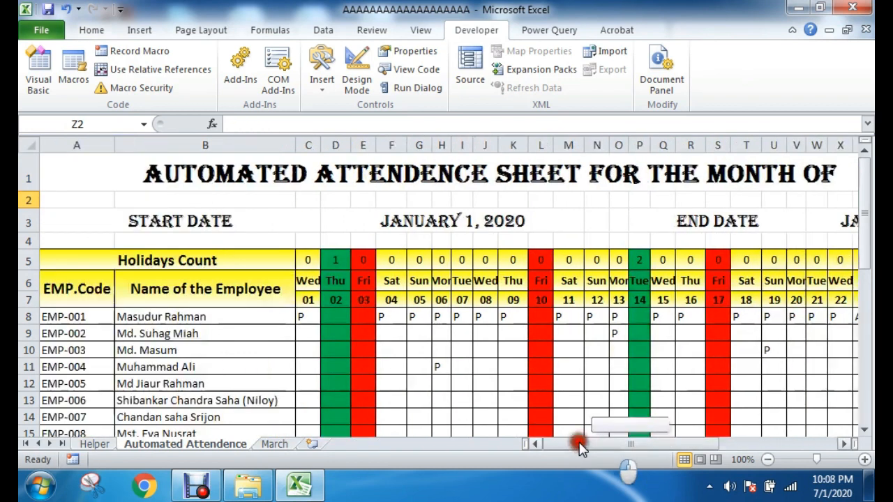
pyautogui.scroll(-7, 279, 345)
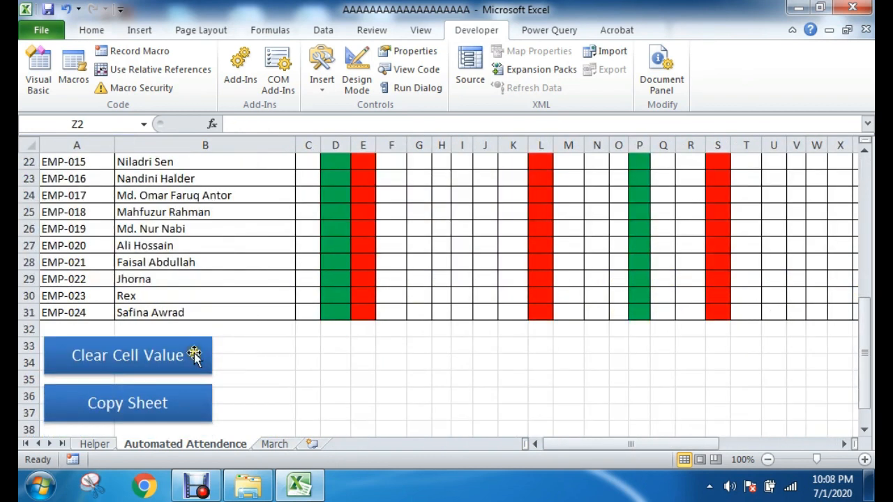
pyautogui.click(117, 409)
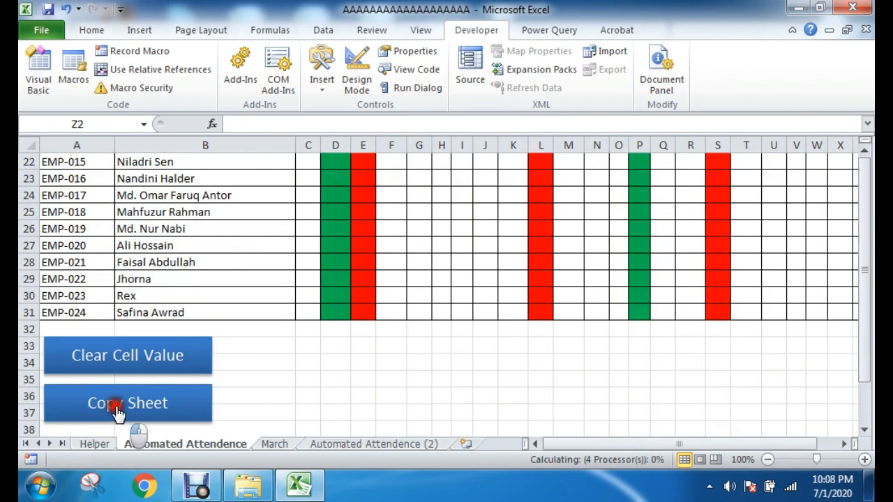
pyautogui.click(324, 445)
pyautogui.scroll(7, 456, 325)
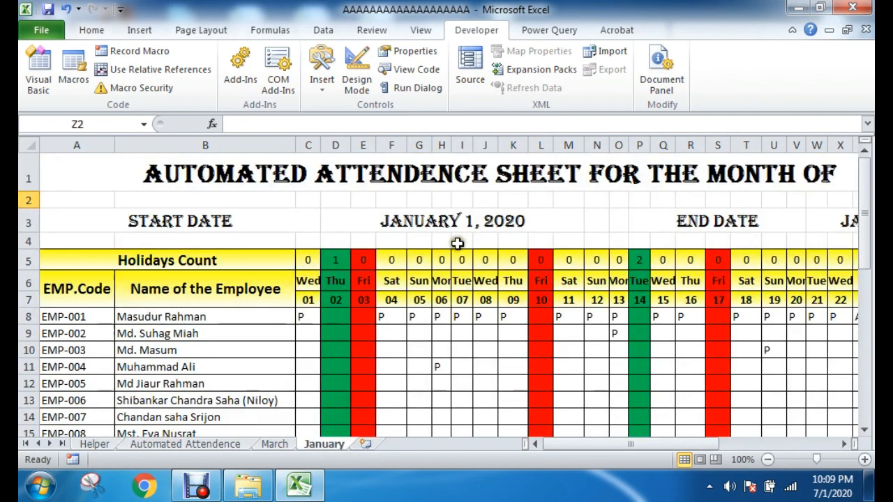
pyautogui.scroll(-6, 456, 243)
pyautogui.click(377, 393)
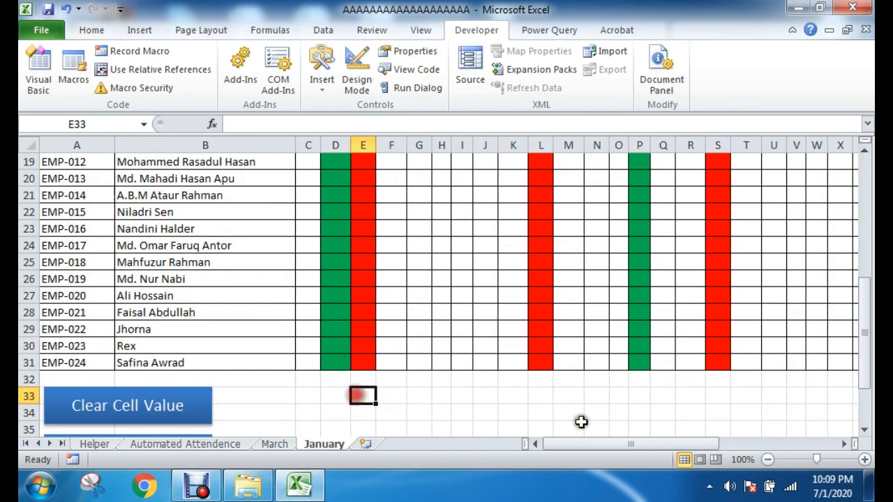
pyautogui.scroll(6, 548, 358)
pyautogui.moveTo(658, 445); pyautogui.dragTo(508, 429)
pyautogui.scroll(-7, 149, 309)
# Step: Try the Clear Cell Value button on the January sheet
pyautogui.click(185, 359)
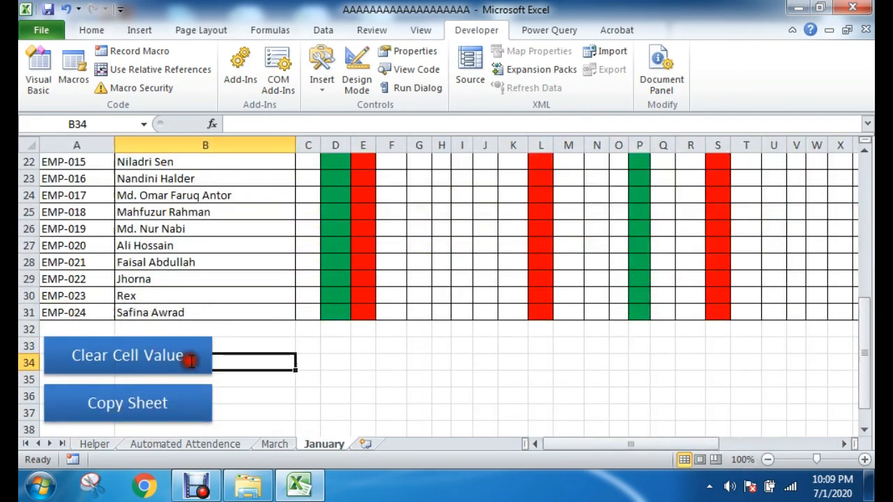
pyautogui.click(135, 358)
pyautogui.click(235, 360)
pyautogui.click(158, 340)
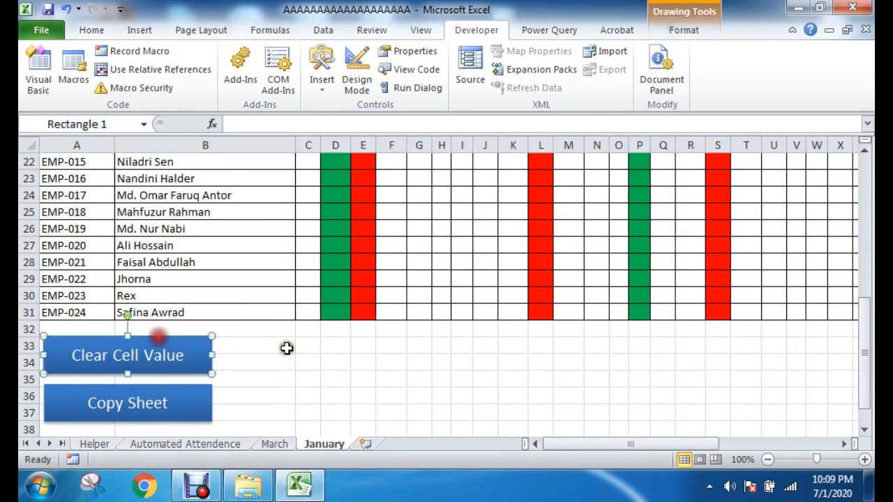
pyautogui.click(335, 346)
pyautogui.click(198, 343)
pyautogui.click(302, 356)
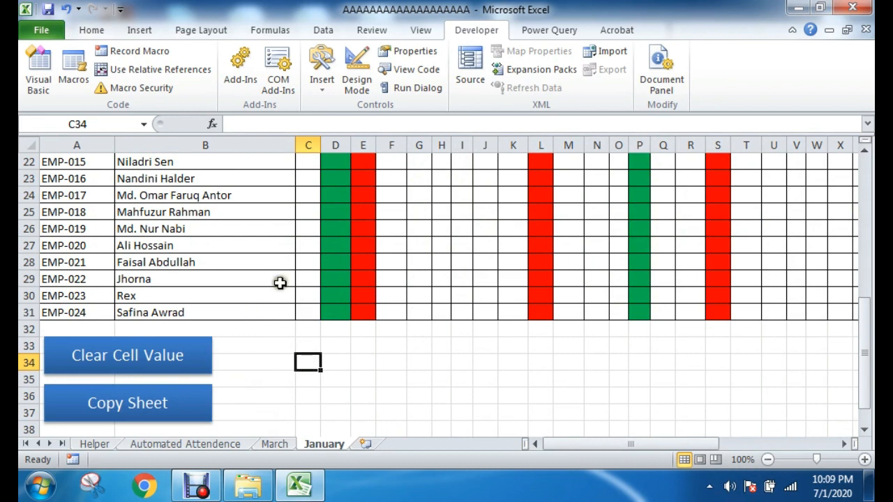
# Step: Open the VBA editor, insert a second module into the workbook's project and start a Sub line in it
pyautogui.scroll(7, 281, 281)
pyautogui.click(38, 82)
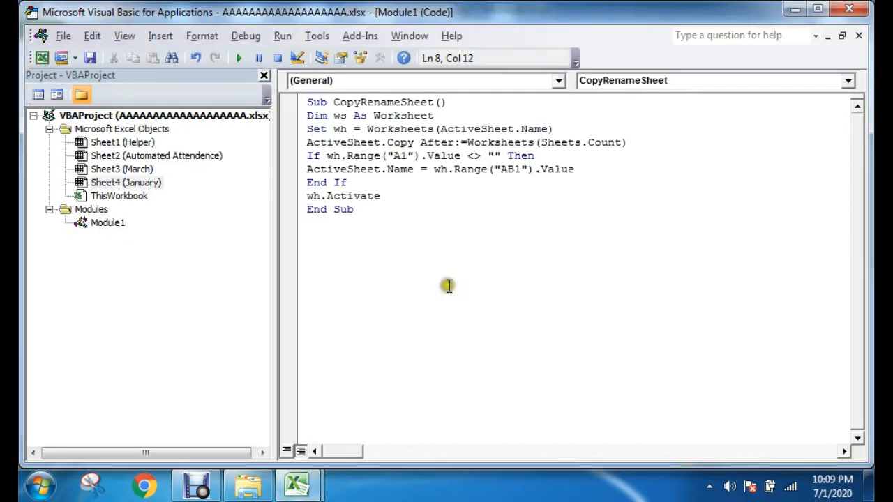
pyautogui.click(103, 223)
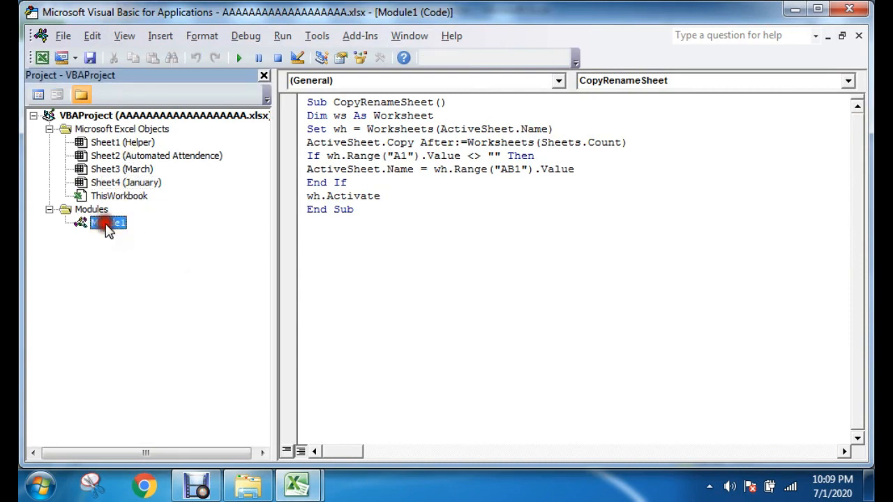
pyautogui.click(123, 154)
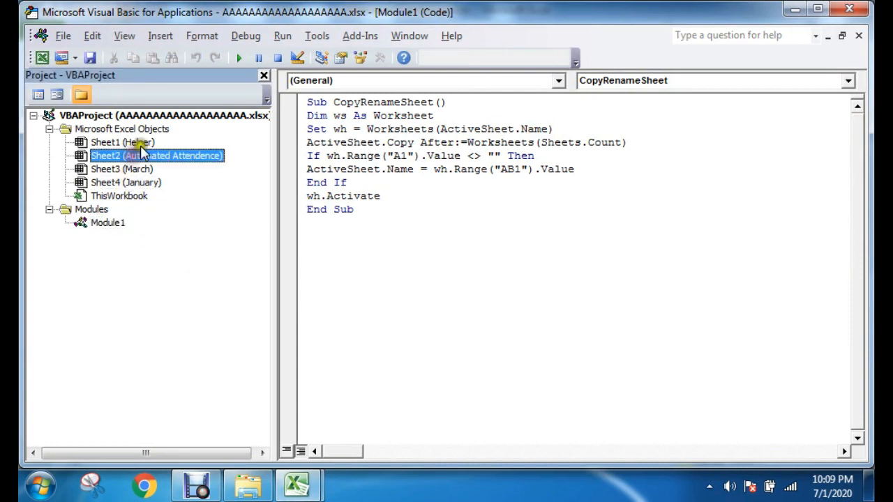
pyautogui.click(160, 37)
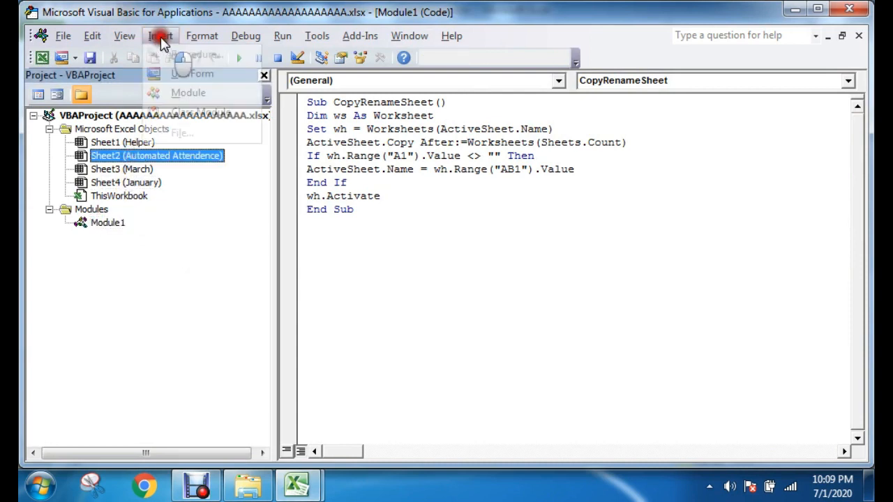
pyautogui.click(176, 89)
pyautogui.click(395, 154)
pyautogui.click(365, 115)
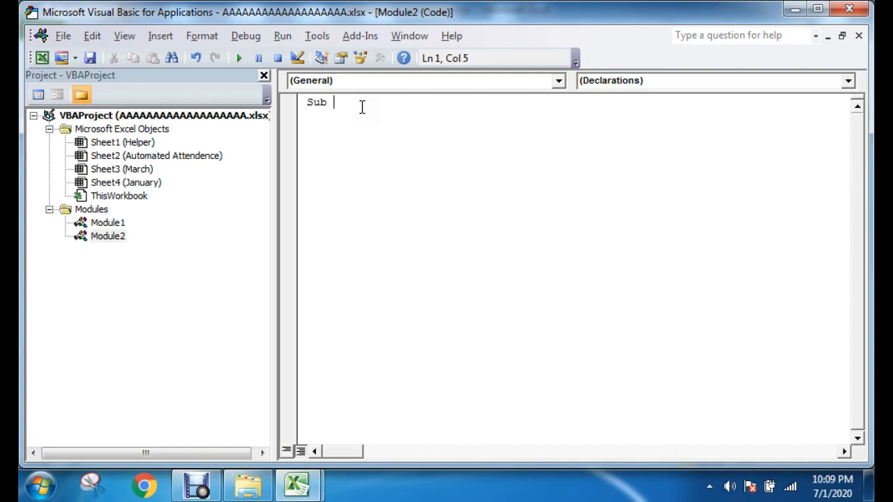
# Step: Check the macro assignment of the January sheet's Clear Cell Value button, then leave it without assigning a macro
pyautogui.moveTo(296, 486)
pyautogui.click(229, 417)
pyautogui.scroll(-7, 221, 395)
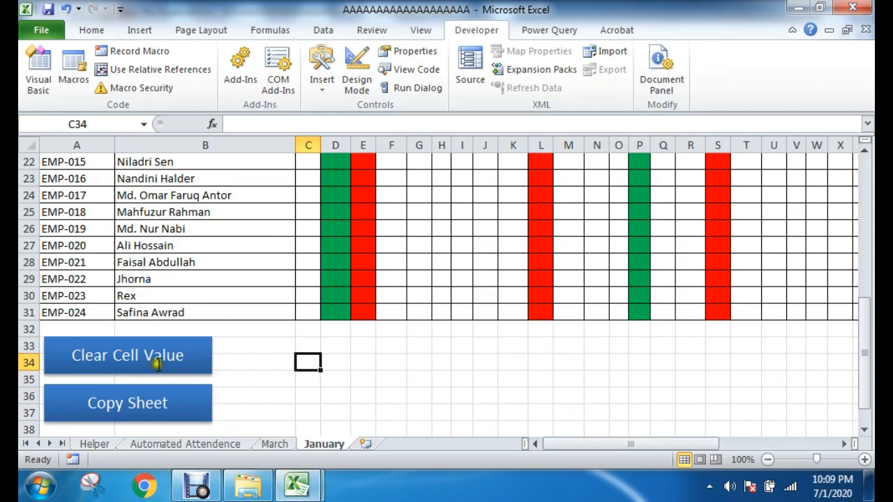
pyautogui.rightClick(156, 363)
pyautogui.click(237, 312)
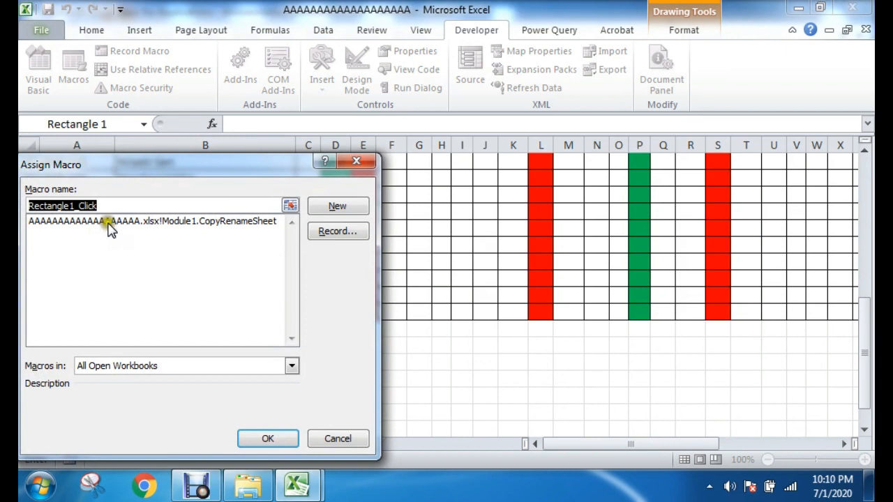
pyautogui.click(323, 437)
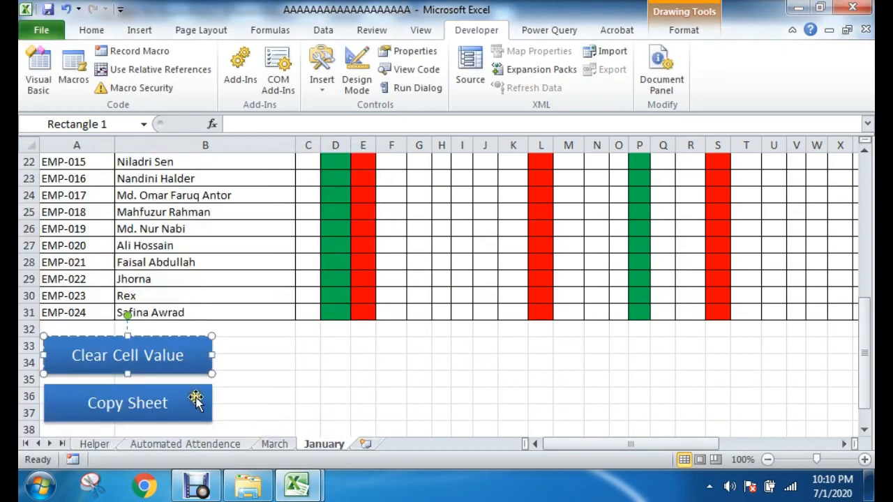
# Step: Check the macro assignment of the January sheet's Copy Sheet button, keeping CopyRenameSheet
pyautogui.rightClick(193, 397)
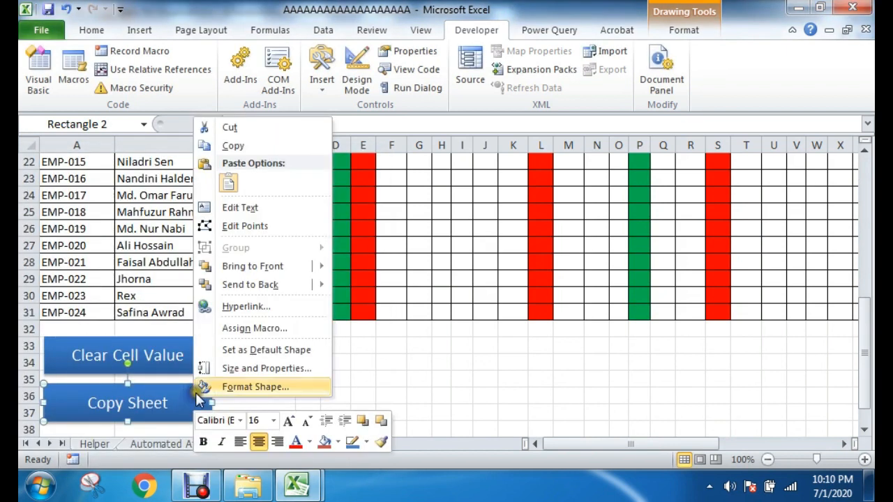
pyautogui.click(240, 325)
pyautogui.click(257, 234)
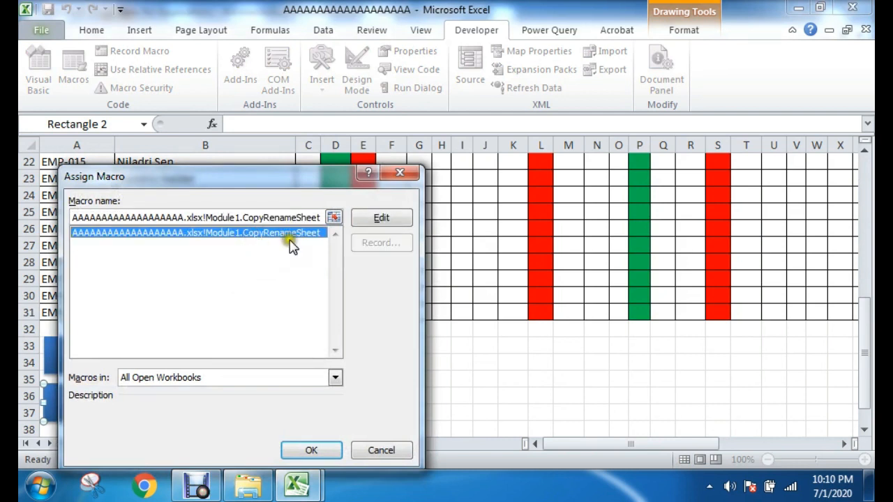
pyautogui.doubleClick(244, 234)
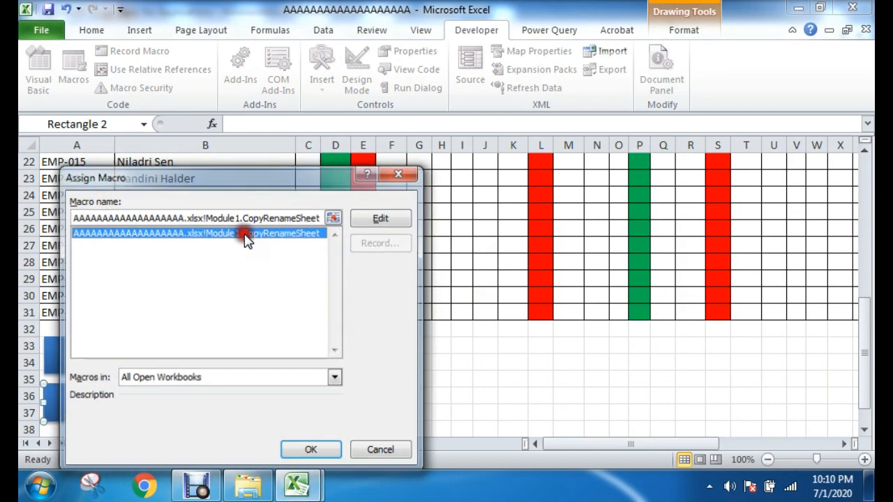
pyautogui.click(273, 380)
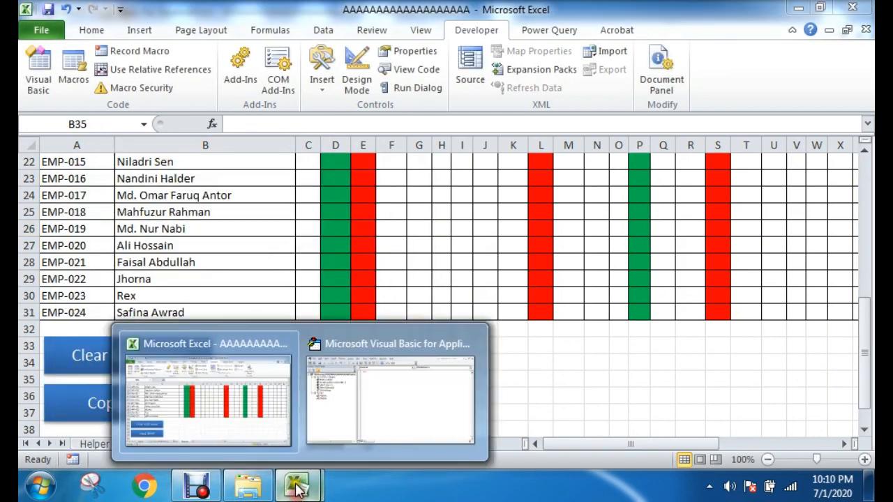
# Step: Return to the VBA editor and examine the procedure name in Module1
pyautogui.moveTo(298, 486)
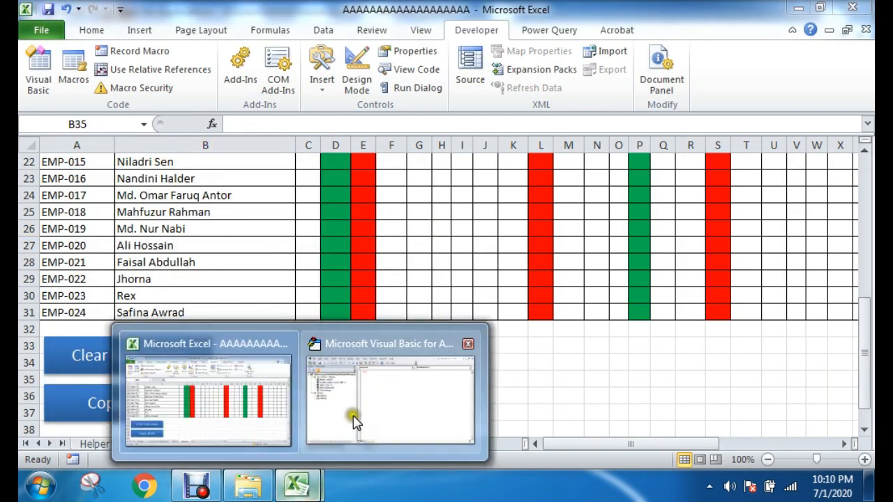
pyautogui.click(355, 418)
pyautogui.doubleClick(109, 222)
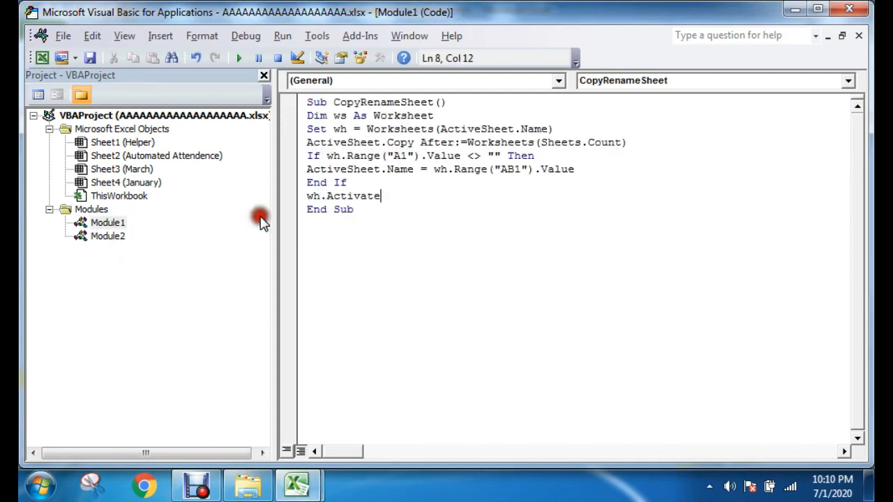
pyautogui.moveTo(334, 103); pyautogui.dragTo(434, 102)
# Step: Complete the procedure declaration in Module2 as Sub Clear() and place the cursor on the empty line above End Sub
pyautogui.doubleClick(117, 236)
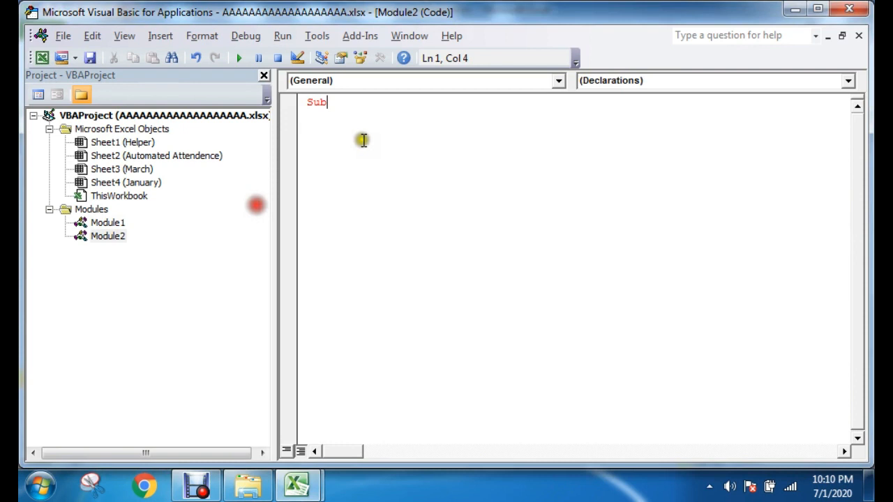
pyautogui.moveTo(380, 103); pyautogui.dragTo(334, 103)
pyautogui.click(368, 103)
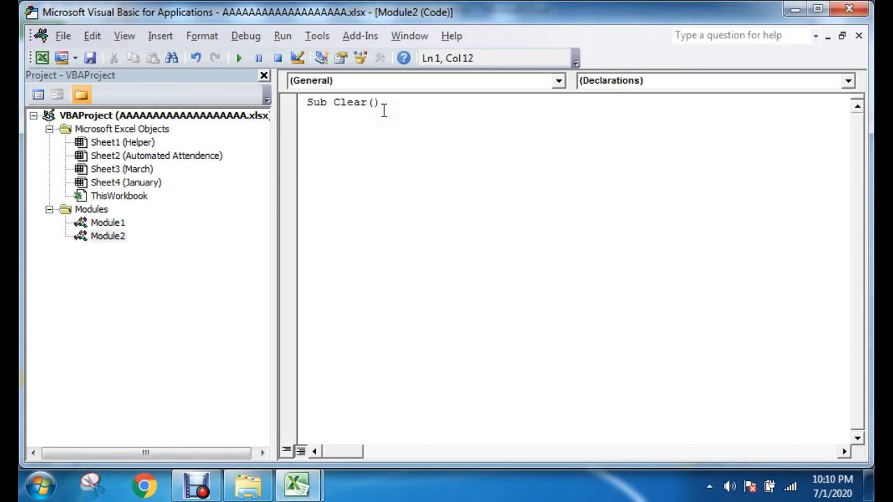
pyautogui.press('Return')
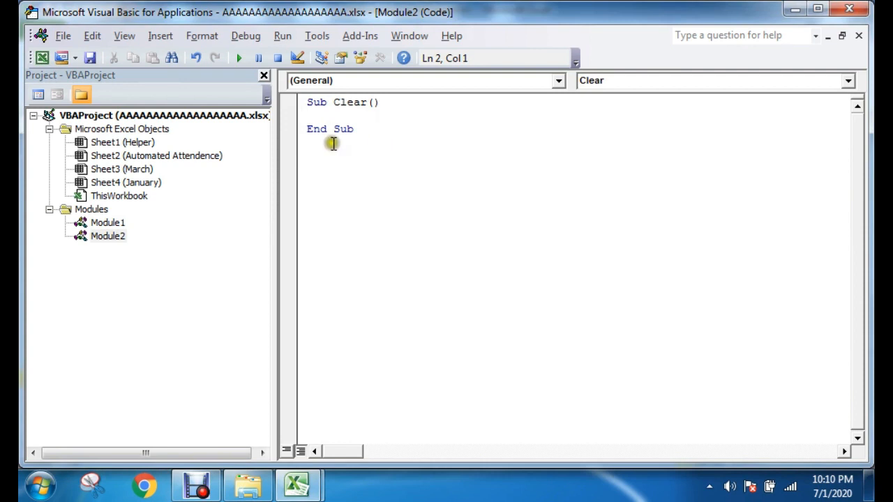
pyautogui.moveTo(308, 102); pyautogui.dragTo(324, 101)
pyautogui.moveTo(373, 128); pyautogui.dragTo(301, 128)
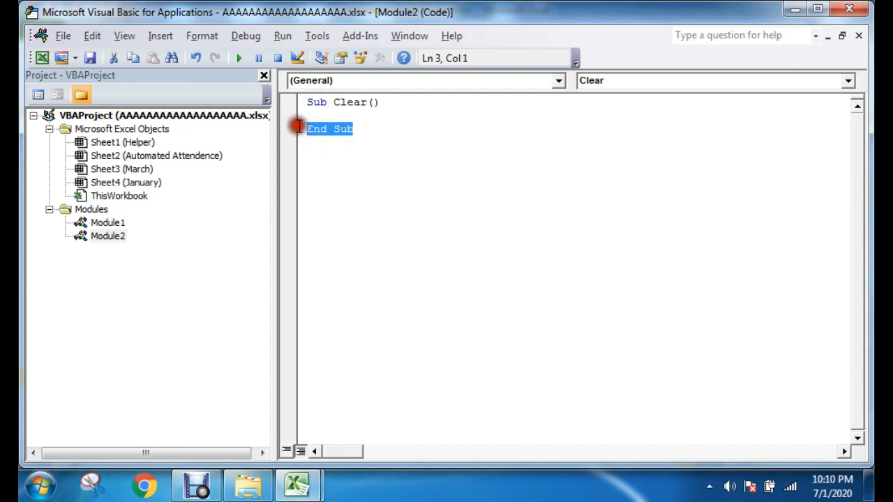
pyautogui.click(341, 113)
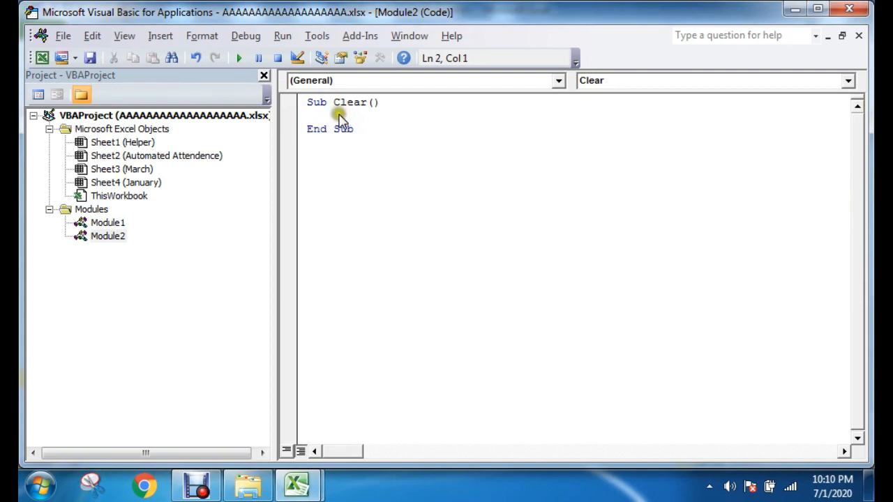
# Step: Switch to the January sheet in Excel and locate the first employee's attendance cell for day 01
pyautogui.click(205, 155)
pyautogui.click(330, 116)
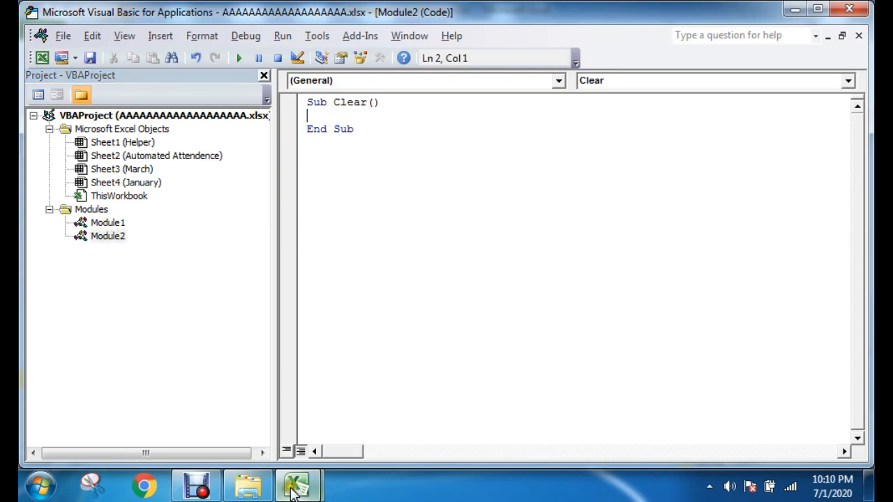
pyautogui.moveTo(294, 489)
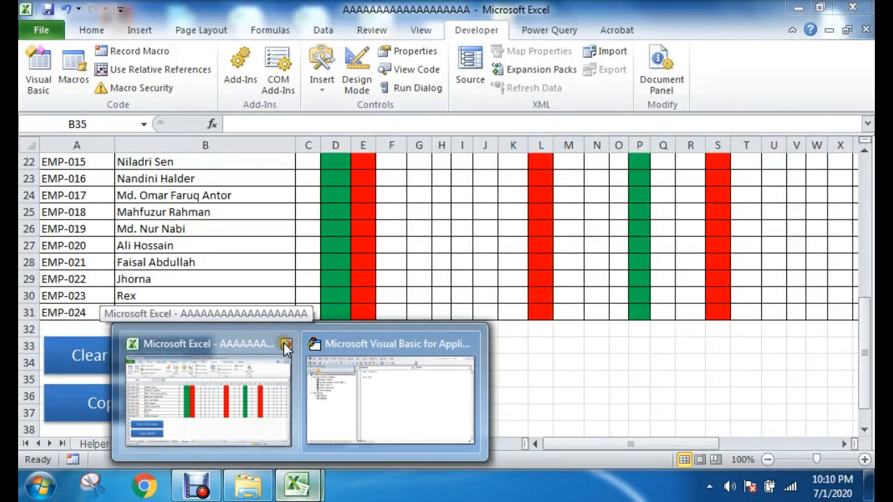
pyautogui.click(261, 369)
pyautogui.scroll(7, 414, 342)
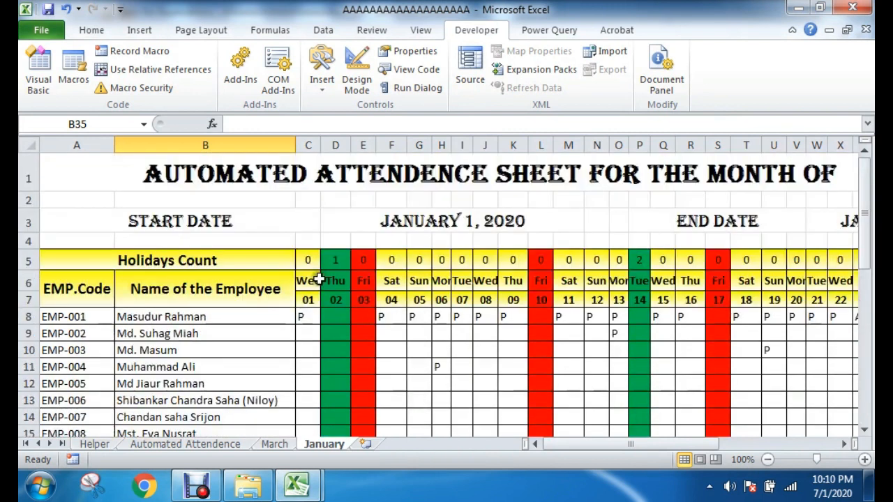
pyautogui.moveTo(302, 316); pyautogui.dragTo(618, 317)
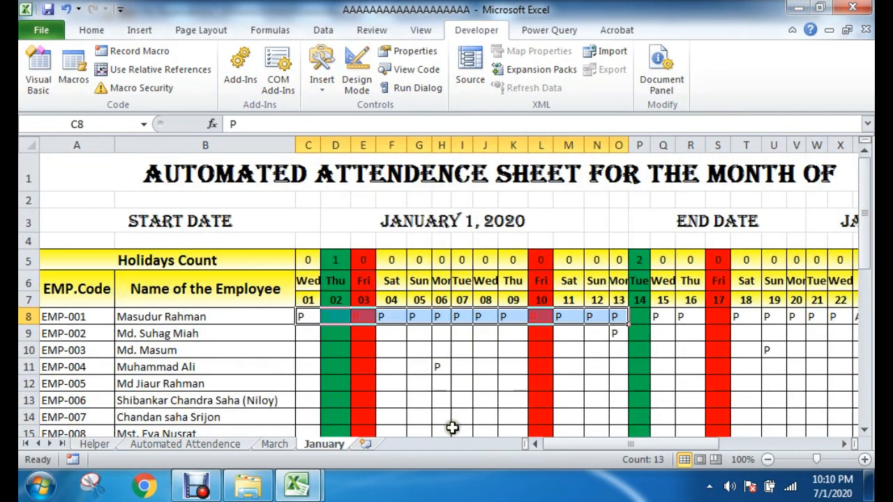
pyautogui.moveTo(600, 445)
pyautogui.mouseDown()
pyautogui.moveTo(629, 447)
pyautogui.moveTo(588, 445)
pyautogui.mouseUp()
pyautogui.keyDown('ctrl'); pyautogui.scroll(-1, 611, 410); pyautogui.keyUp('ctrl')
pyautogui.click(262, 303)
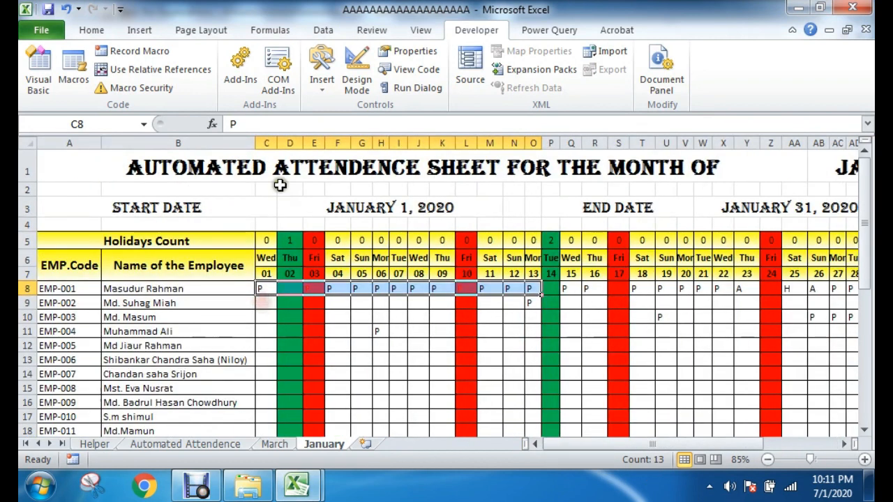
pyautogui.click(268, 142)
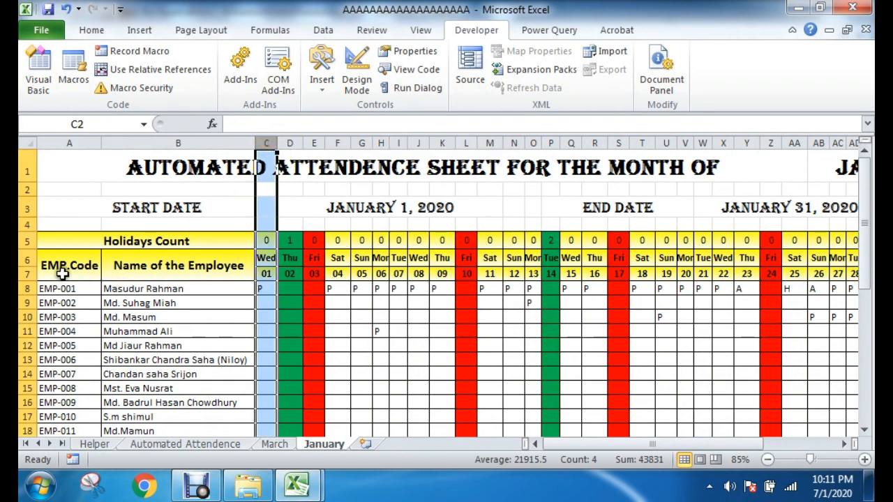
pyautogui.click(23, 287)
pyautogui.click(265, 288)
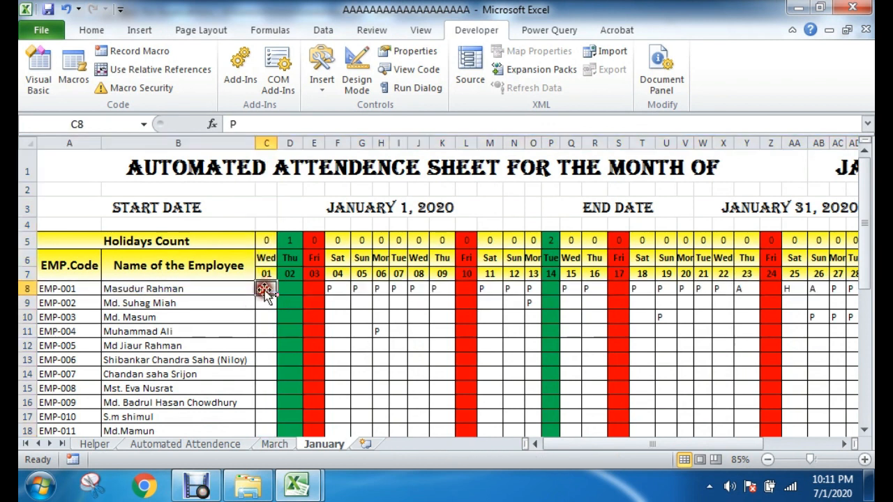
# Step: Locate and select the first employee's attendance cell for day 31 on the January sheet
pyautogui.moveTo(589, 449); pyautogui.dragTo(620, 445)
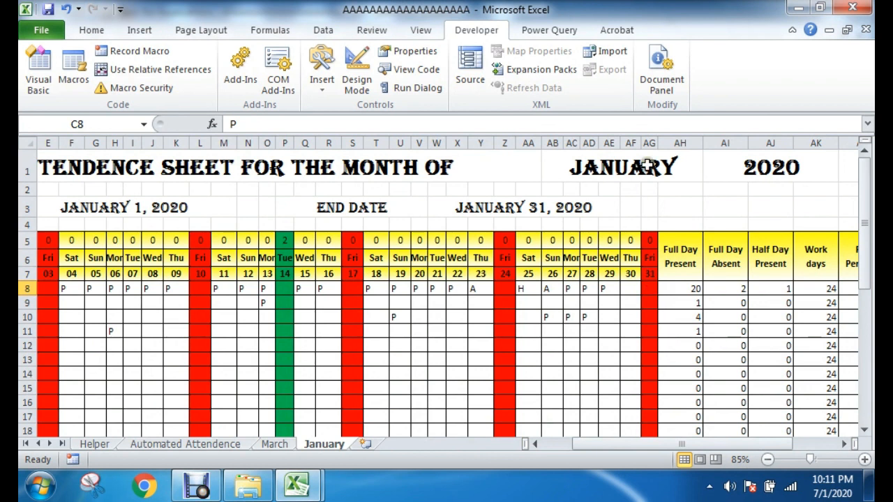
pyautogui.click(647, 140)
pyautogui.click(650, 288)
pyautogui.moveTo(650, 448); pyautogui.dragTo(691, 440)
pyautogui.click(260, 292)
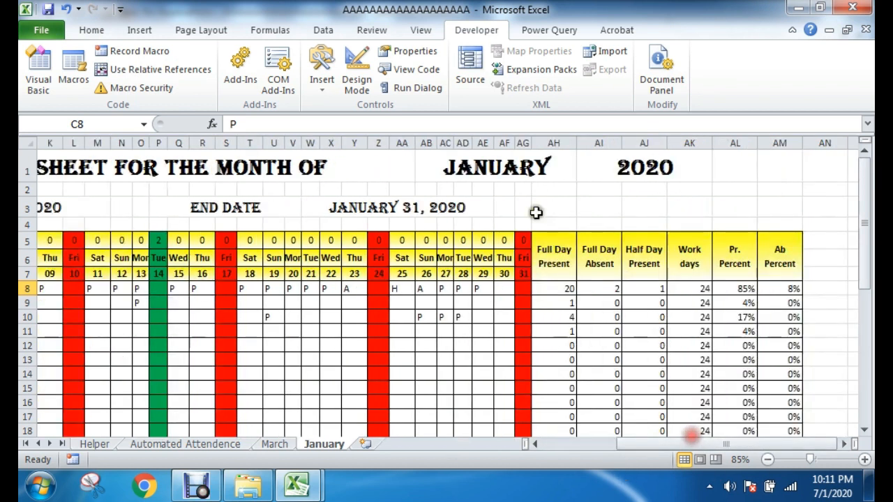
pyautogui.click(522, 290)
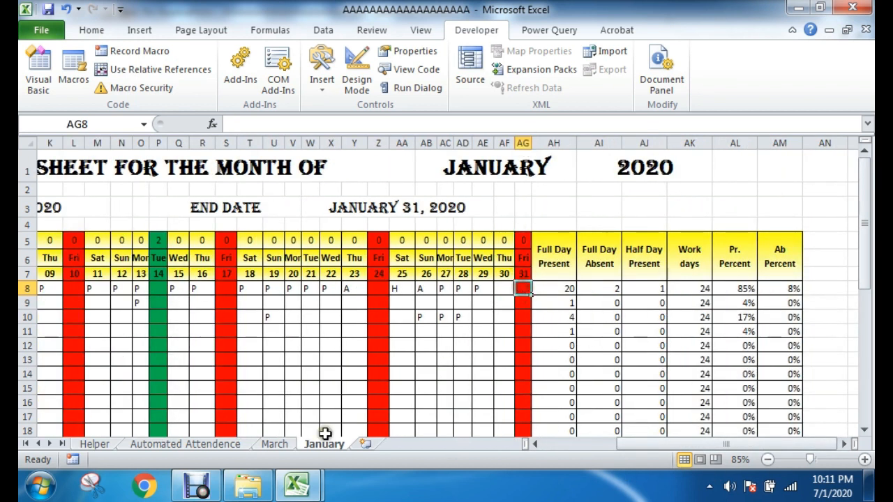
# Step: Start a Range statement in Module2's Clear procedure with "C8" as its first cell, checking the reference against the January sheet
pyautogui.moveTo(296, 481)
pyautogui.click(393, 398)
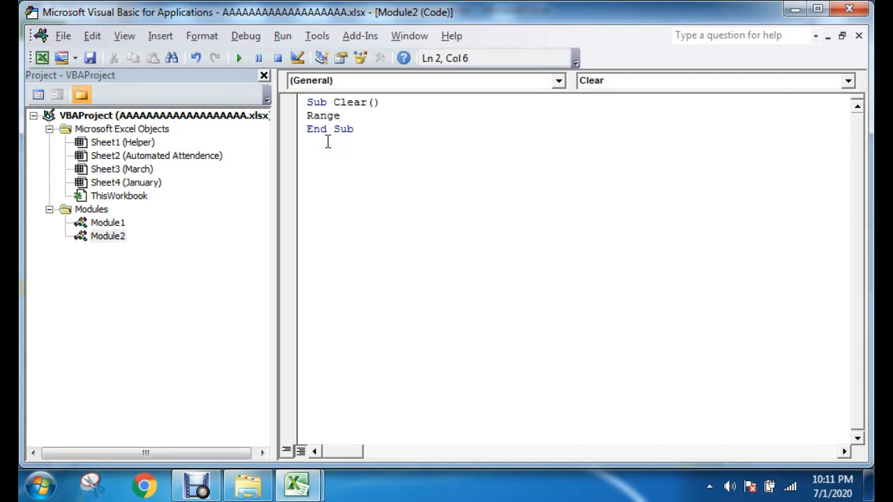
pyautogui.write('(')
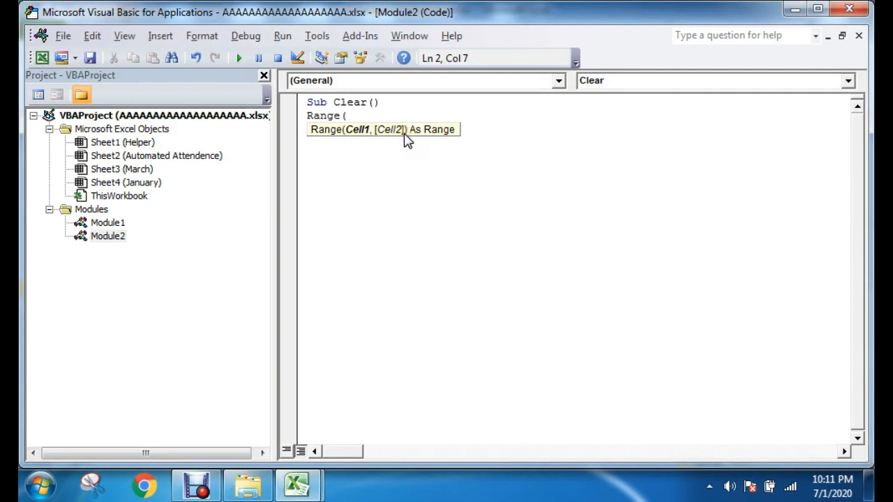
pyautogui.click(297, 484)
pyautogui.click(230, 408)
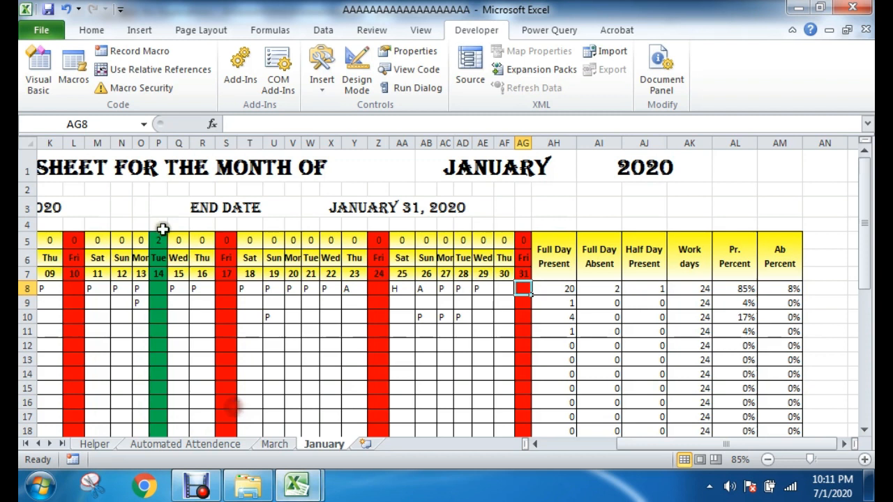
pyautogui.moveTo(658, 444); pyautogui.dragTo(614, 448)
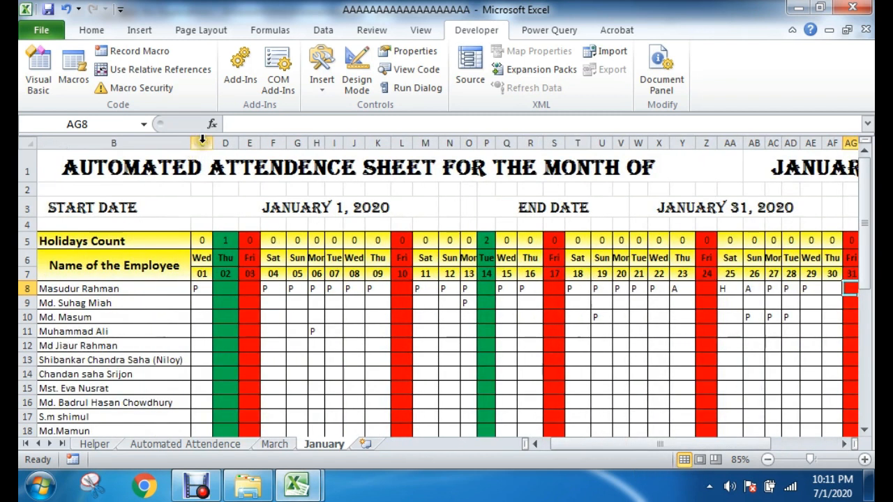
pyautogui.click(296, 485)
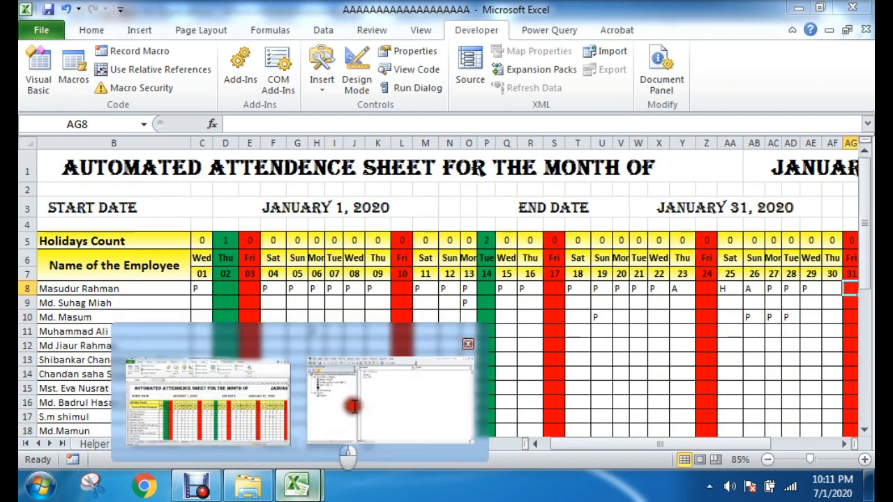
pyautogui.click(352, 366)
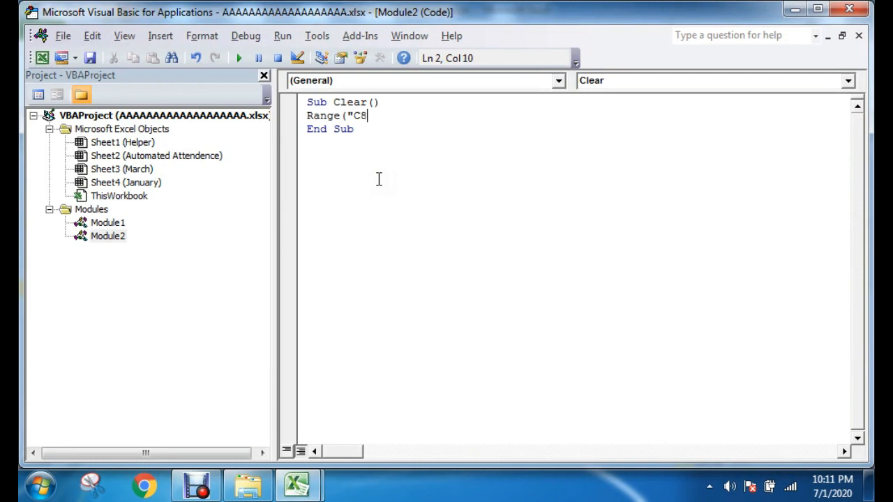
pyautogui.write(',')
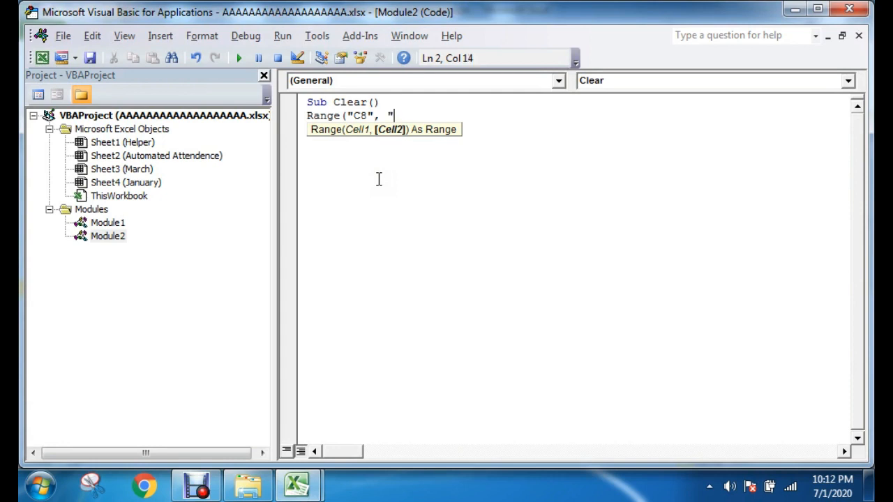
# Step: Complete the Range statement with "AG8" as its second cell and append the ClearContents method
pyautogui.click(285, 490)
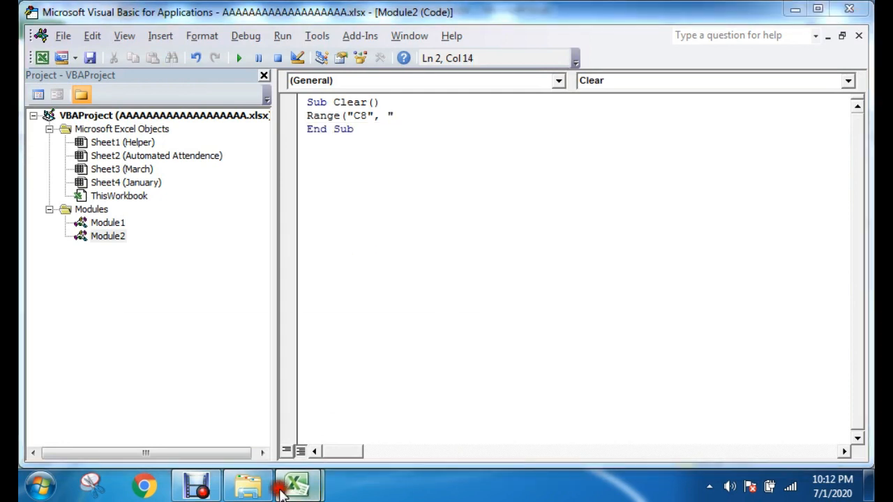
pyautogui.click(239, 423)
pyautogui.moveTo(583, 443); pyautogui.dragTo(648, 443)
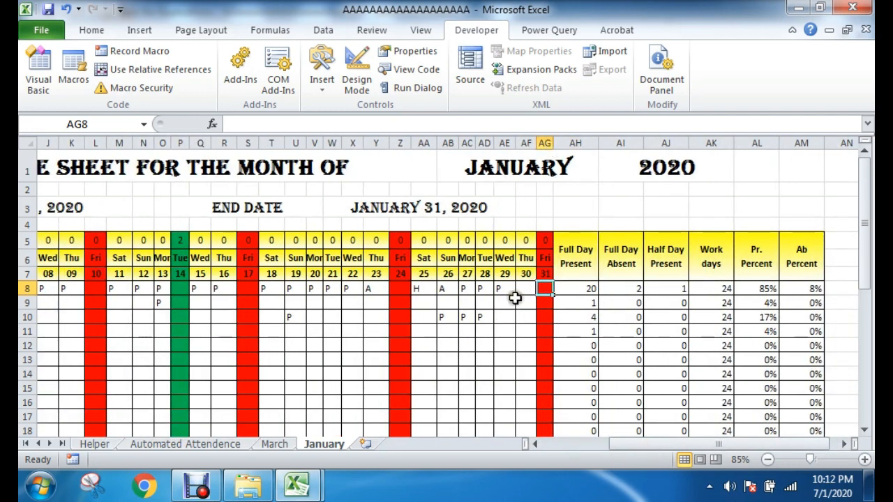
pyautogui.click(295, 484)
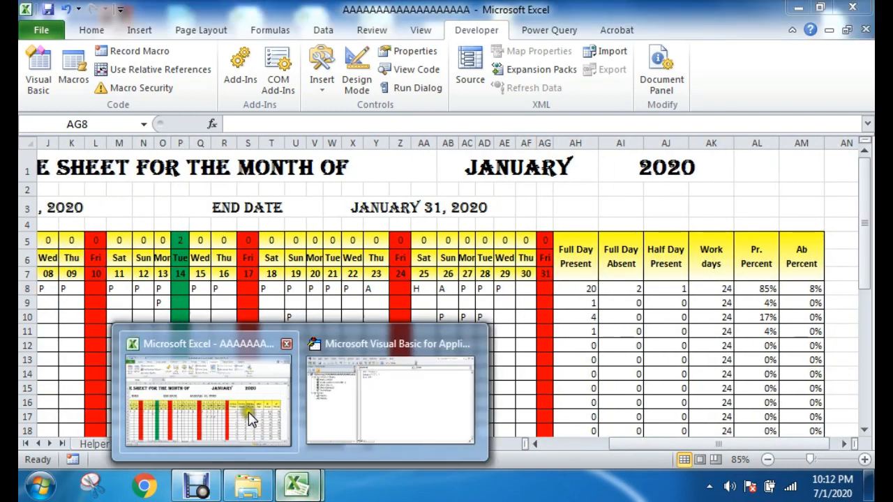
pyautogui.click(381, 394)
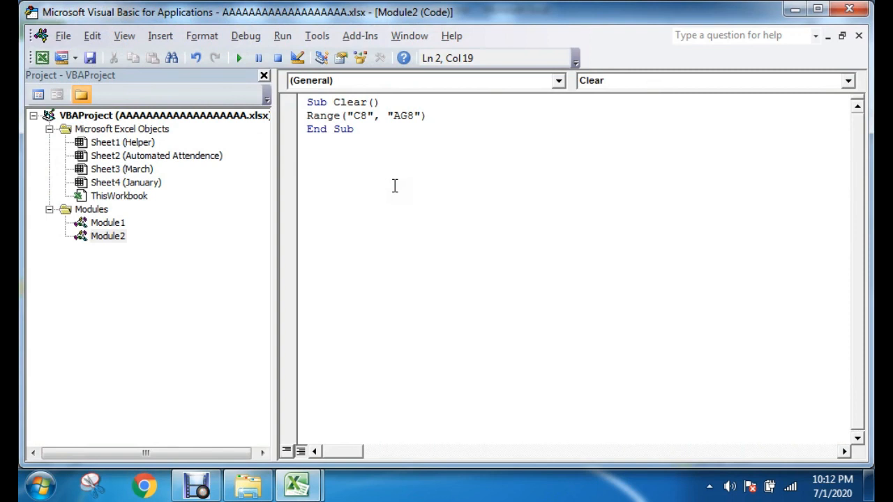
pyautogui.write('.Clear')
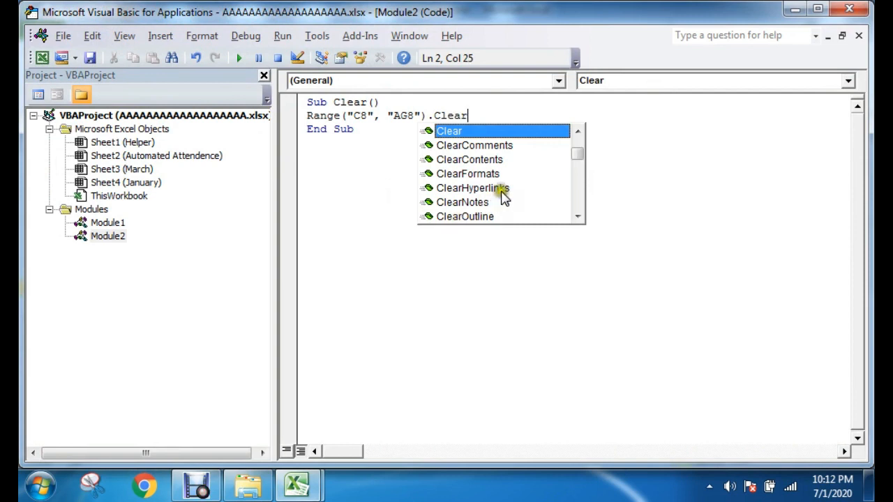
pyautogui.doubleClick(470, 165)
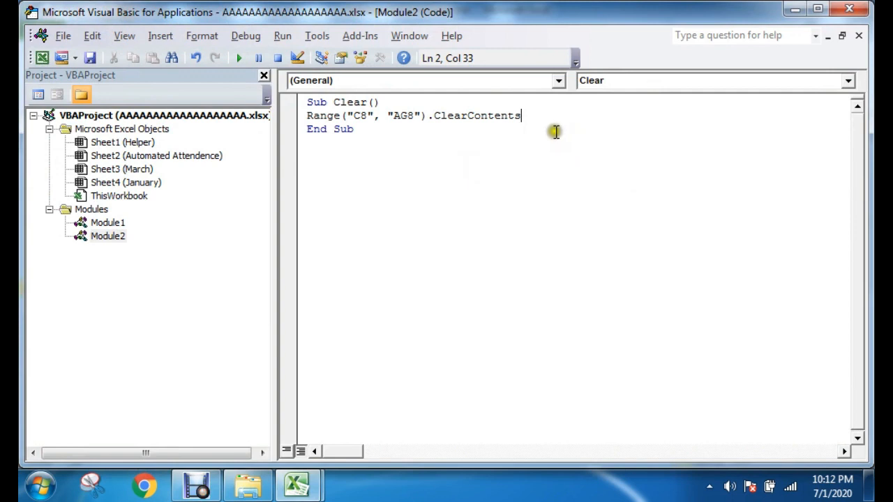
pyautogui.moveTo(297, 489)
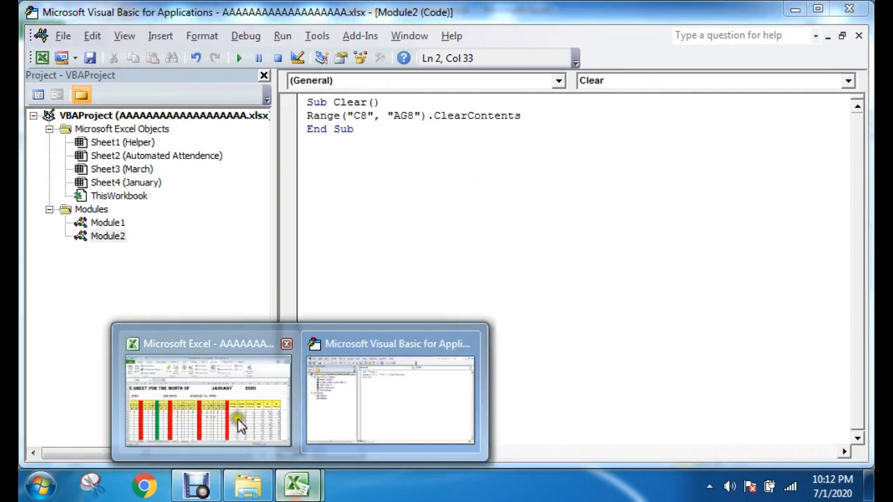
pyautogui.click(279, 394)
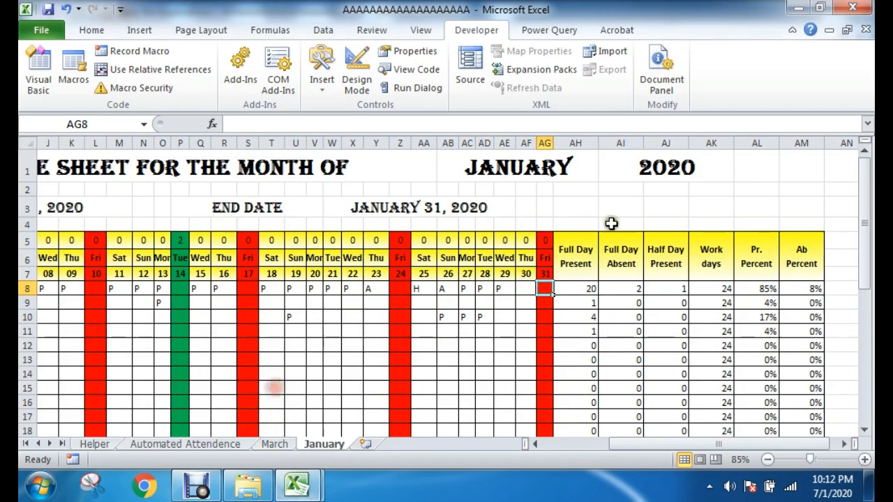
pyautogui.click(726, 204)
pyautogui.write('=h')
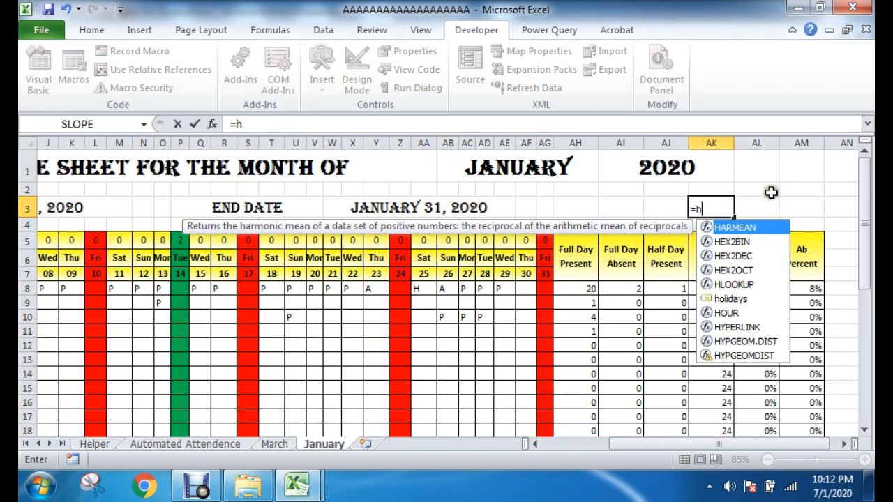
pyautogui.press('Escape')
pyautogui.press('Escape')
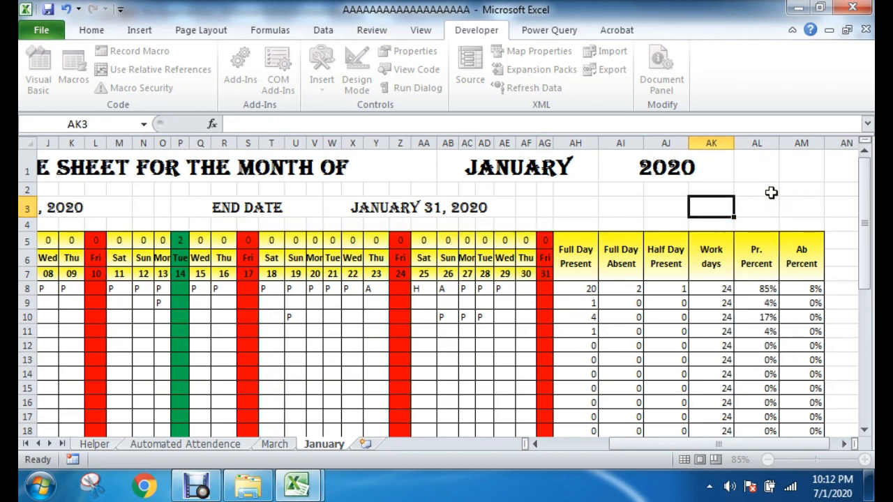
pyautogui.moveTo(296, 487)
pyautogui.click(319, 445)
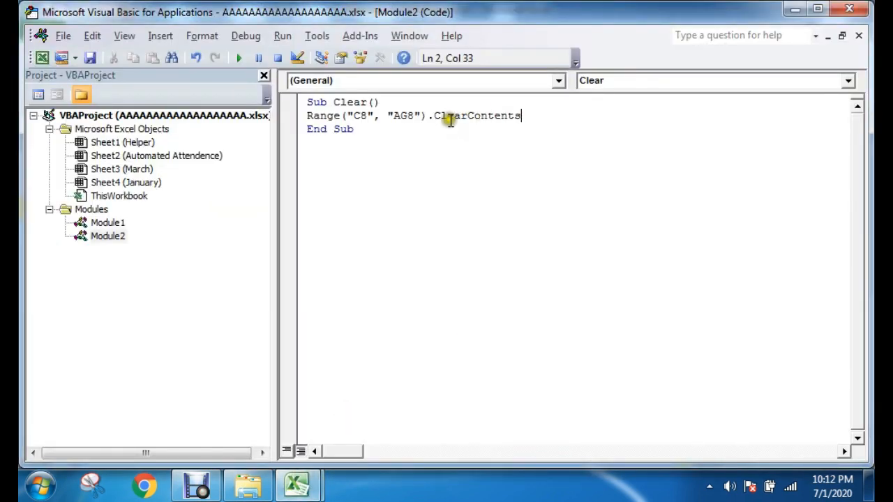
# Step: Examine the Range arguments and the ClearContents method in the Clear procedure
pyautogui.moveTo(435, 116)
pyautogui.mouseDown()
pyautogui.moveTo(528, 115)
pyautogui.moveTo(428, 114)
pyautogui.mouseUp()
pyautogui.click(532, 115)
pyautogui.click(500, 116)
pyautogui.click(544, 117)
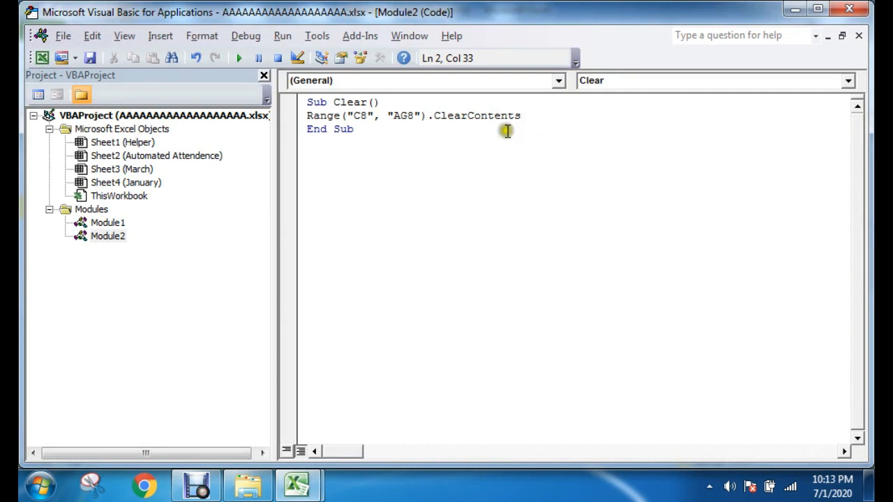
pyautogui.moveTo(316, 115); pyautogui.dragTo(357, 117)
pyautogui.click(354, 116)
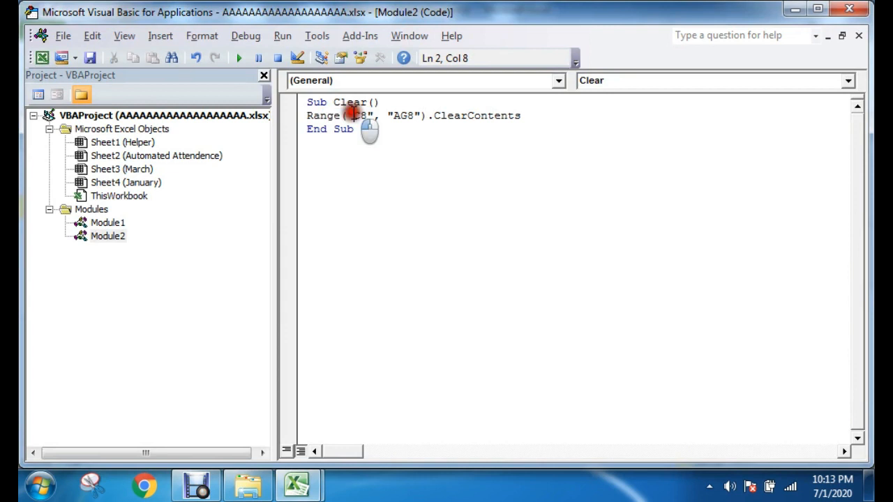
pyautogui.moveTo(434, 114); pyautogui.dragTo(530, 116)
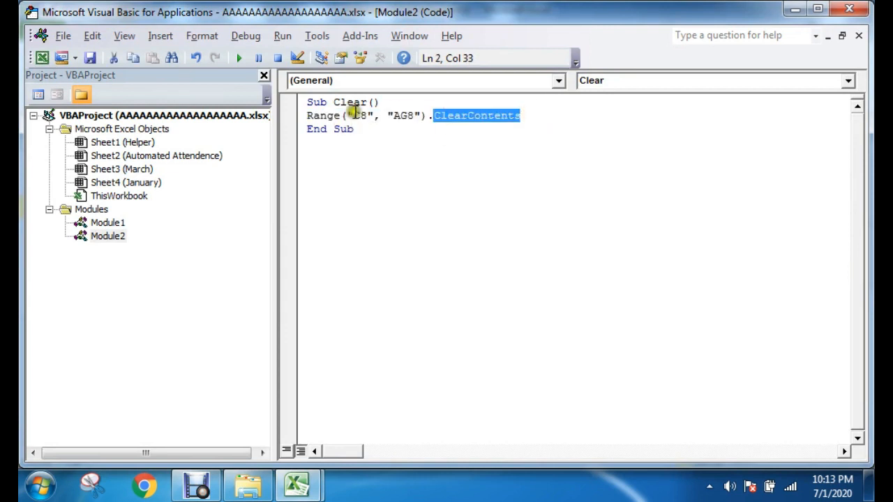
pyautogui.moveTo(349, 115); pyautogui.dragTo(400, 115)
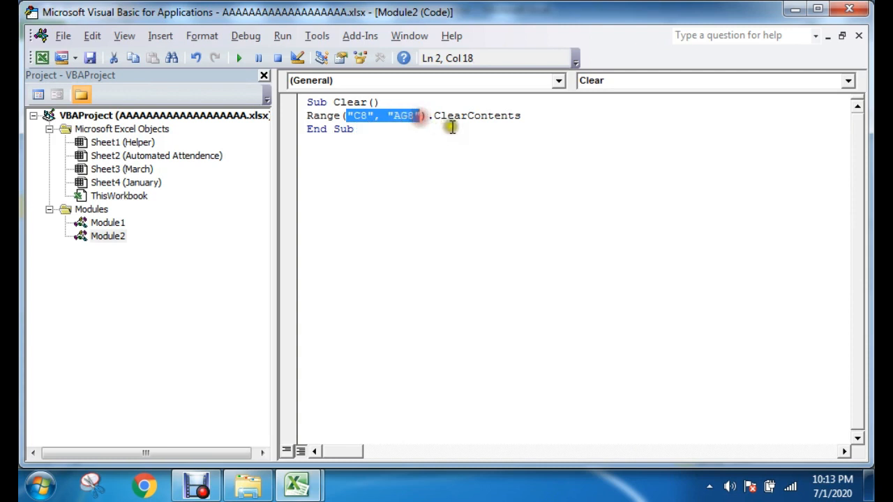
pyautogui.click(451, 122)
pyautogui.click(523, 165)
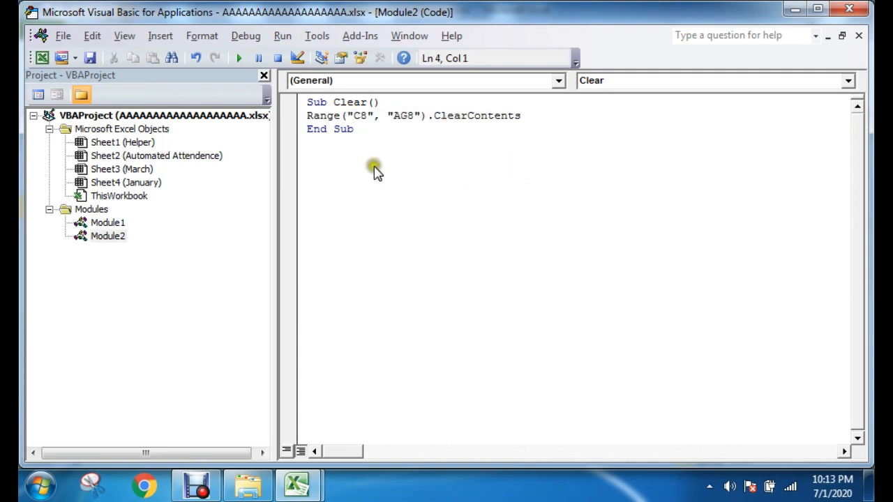
# Step: Save the workbook from the VBA editor and return to the January sheet
pyautogui.click(90, 58)
pyautogui.click(396, 309)
pyautogui.click(795, 9)
# Step: Assign the Clear macro to the Clear Cell Value shape below the January attendance table
pyautogui.moveTo(697, 443); pyautogui.dragTo(590, 444)
pyautogui.scroll(-6, 339, 372)
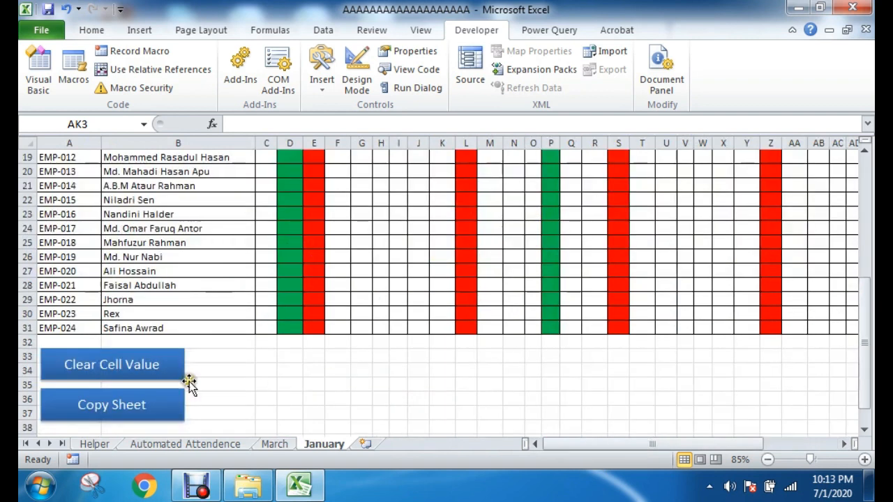
pyautogui.rightClick(127, 364)
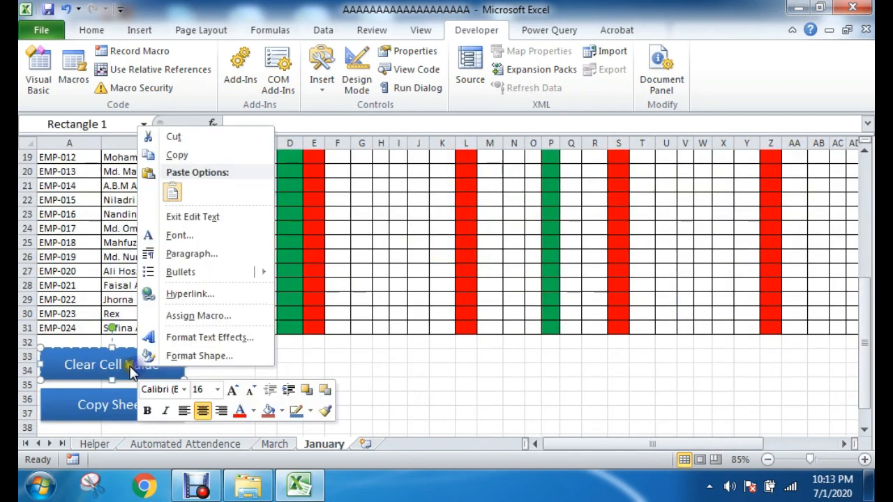
pyautogui.click(194, 315)
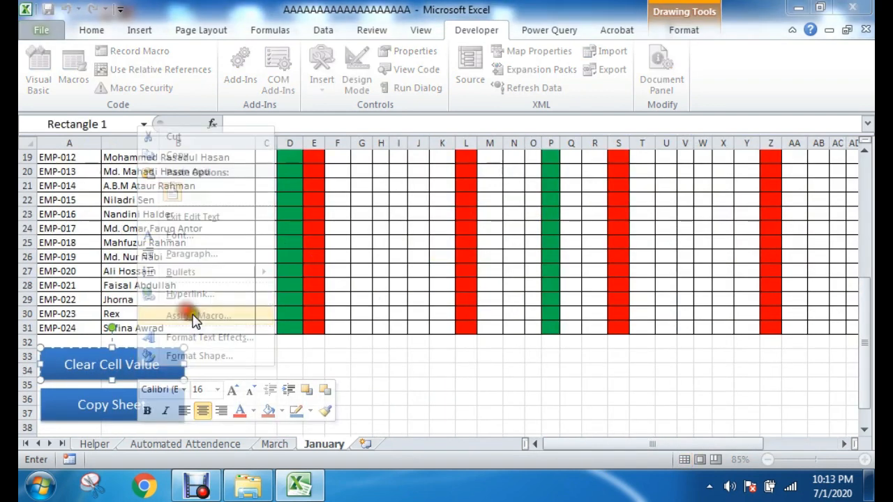
pyautogui.click(54, 218)
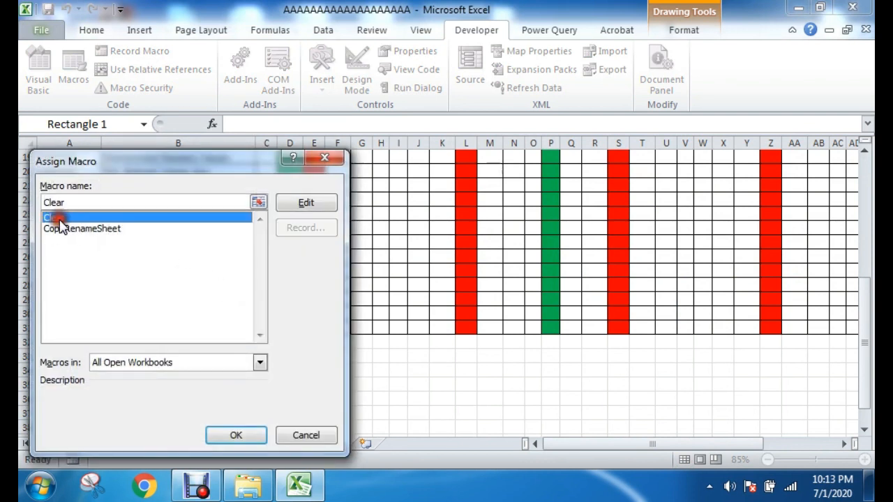
pyautogui.click(241, 435)
pyautogui.click(399, 396)
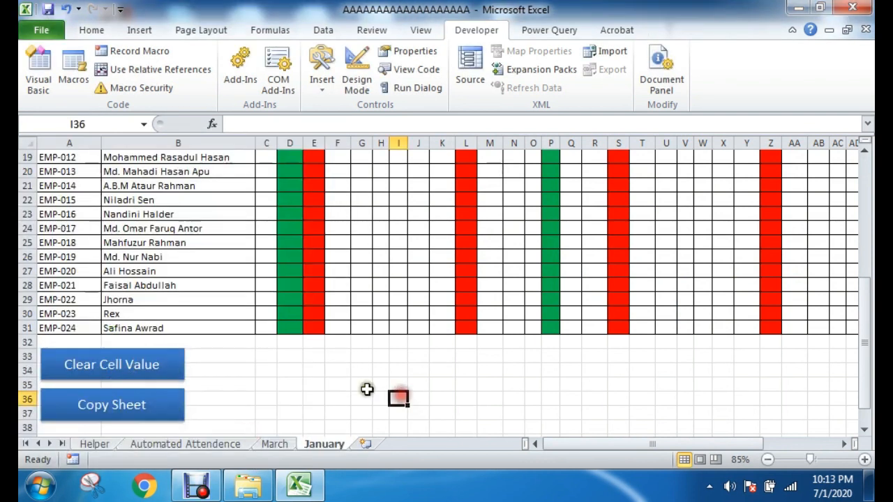
# Step: Run the macro with the Clear Cell Value button and check cells C8:AG8 on the January sheet
pyautogui.click(115, 373)
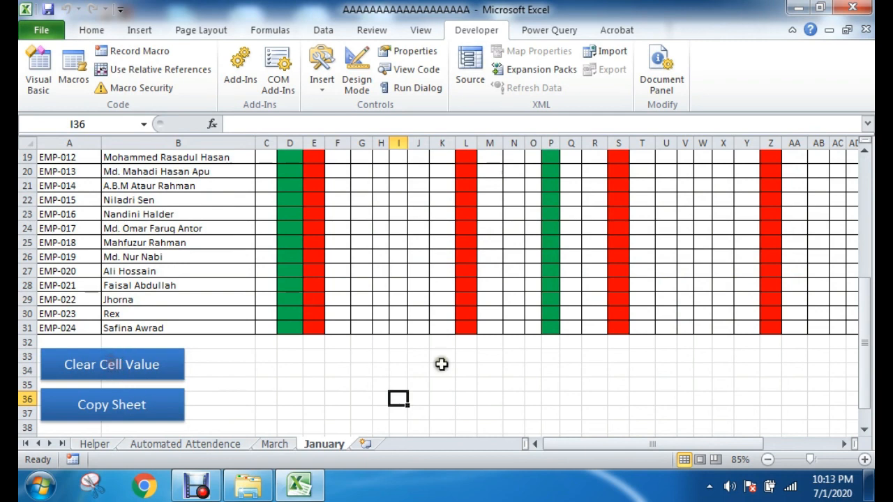
pyautogui.scroll(6, 498, 362)
pyautogui.moveTo(266, 289); pyautogui.dragTo(694, 291)
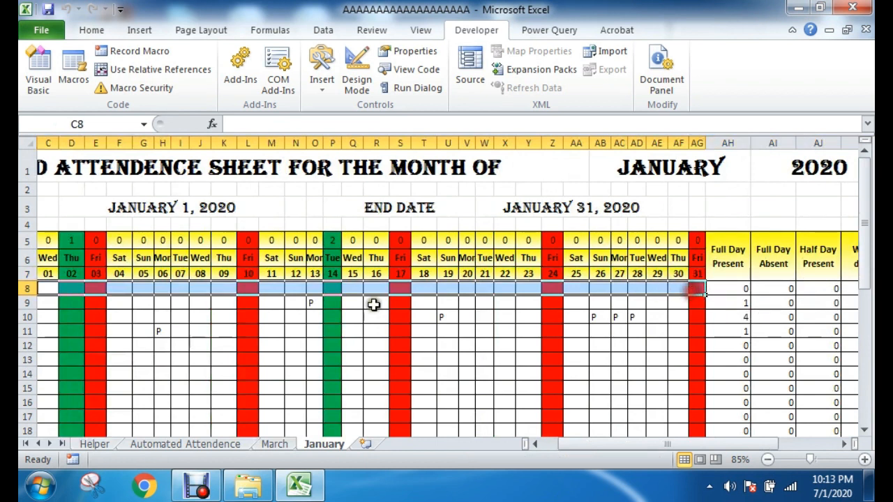
# Step: Locate C10:AG10 on the January sheet as the next range of attendance cells to clear
pyautogui.scroll(-1, 345, 338)
pyautogui.moveTo(598, 444); pyautogui.dragTo(581, 444)
pyautogui.click(21, 250)
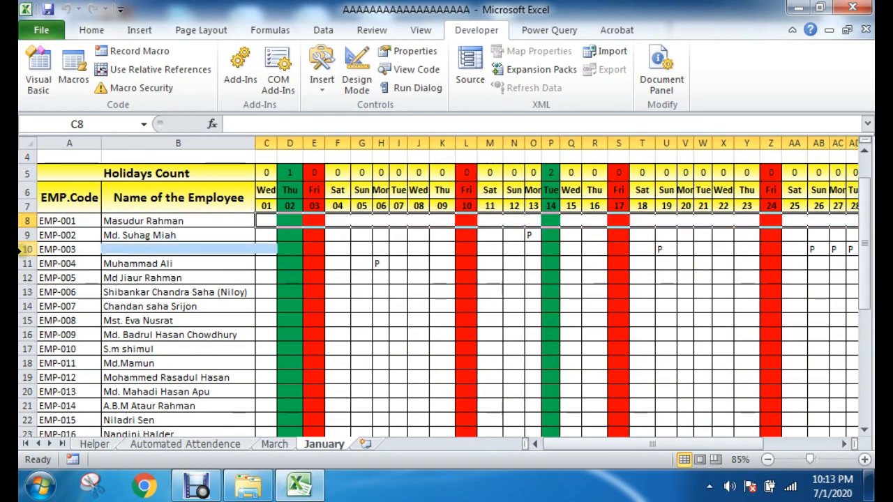
pyautogui.click(269, 249)
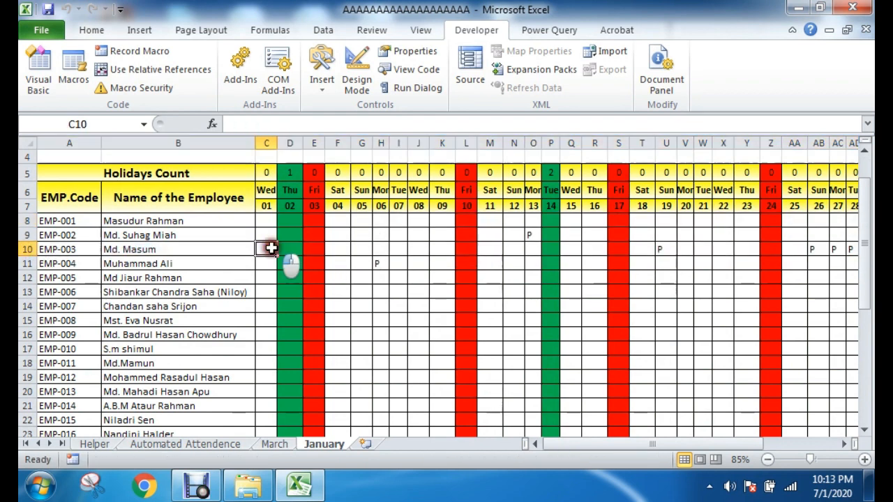
pyautogui.moveTo(271, 248); pyautogui.dragTo(651, 248)
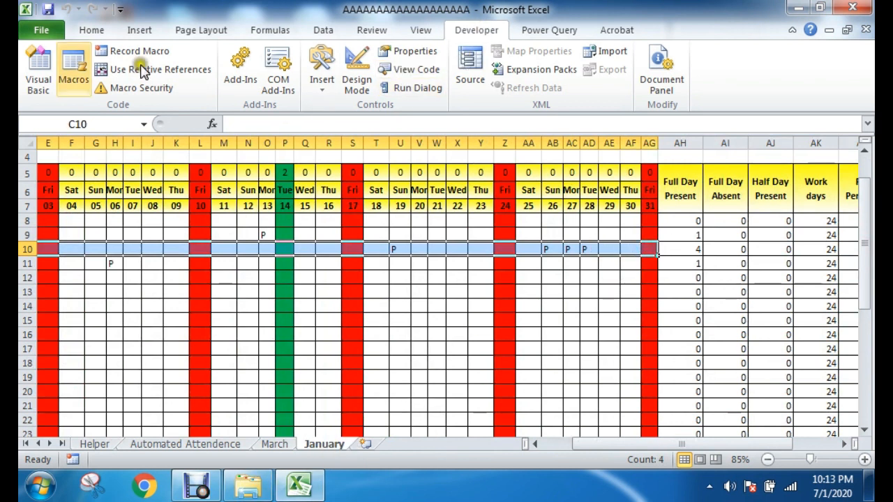
# Step: Duplicate the Range("C8", "AG8").ClearContents statement onto a new line in Module2's Clear procedure
pyautogui.click(39, 70)
pyautogui.click(530, 115)
pyautogui.press('Return')
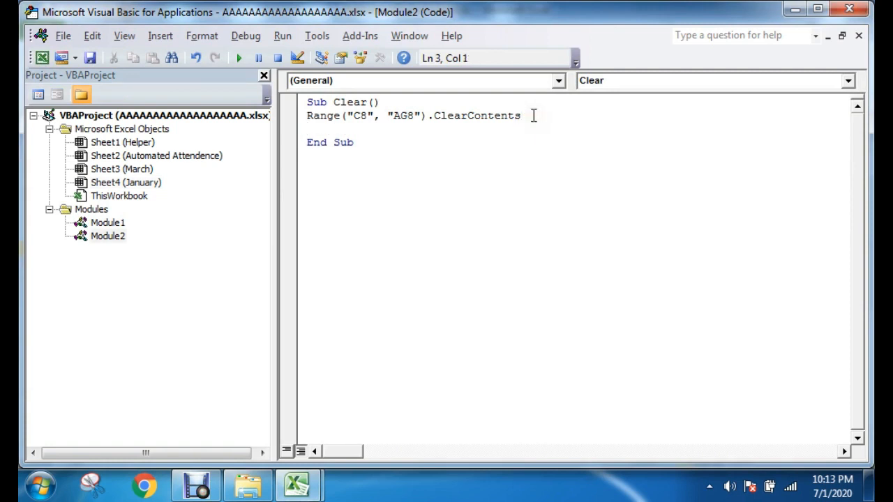
pyautogui.moveTo(526, 117); pyautogui.dragTo(305, 116)
pyautogui.hotkey('ctrl', 'c')
pyautogui.click(318, 129)
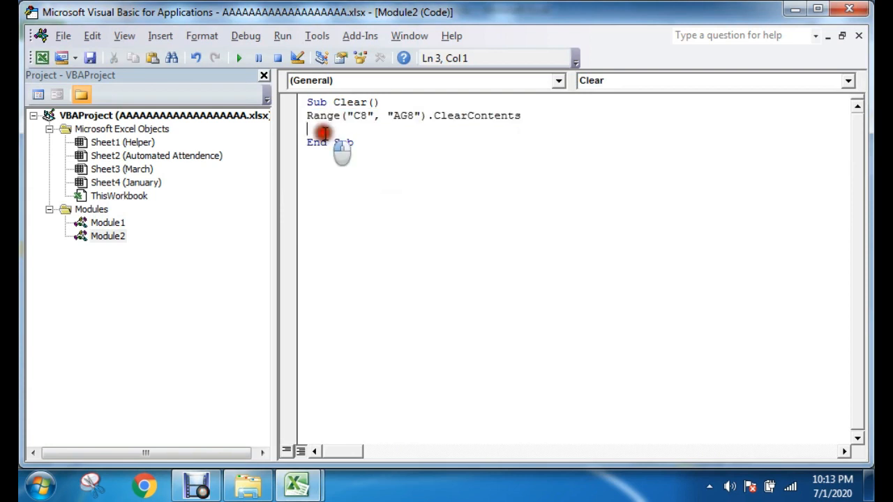
pyautogui.hotkey('ctrl', 'v')
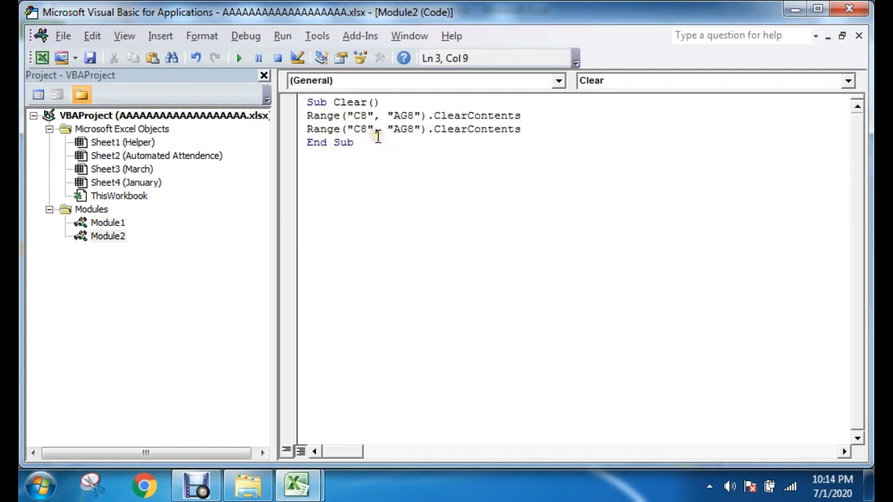
# Step: Change the duplicated statement's cell references to "C10" and "AG10"
pyautogui.press('Delete')
pyautogui.write('10')
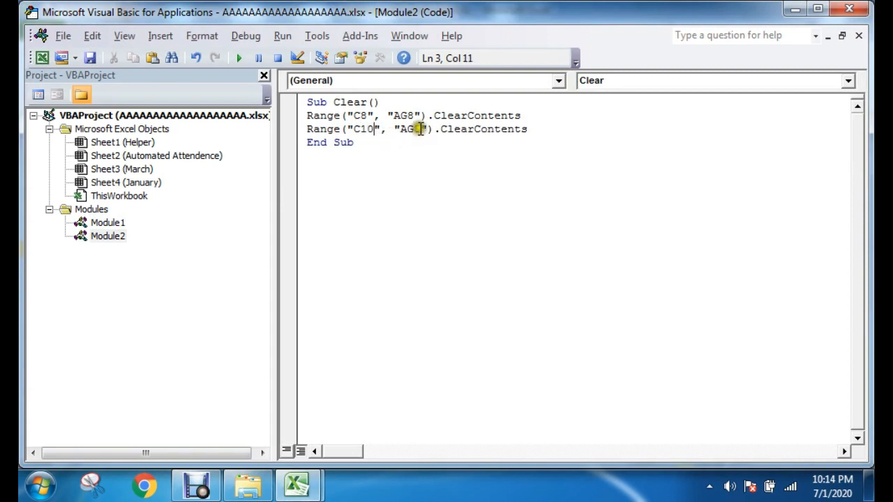
pyautogui.click(416, 129)
pyautogui.press('Delete')
pyautogui.write('10')
pyautogui.click(559, 130)
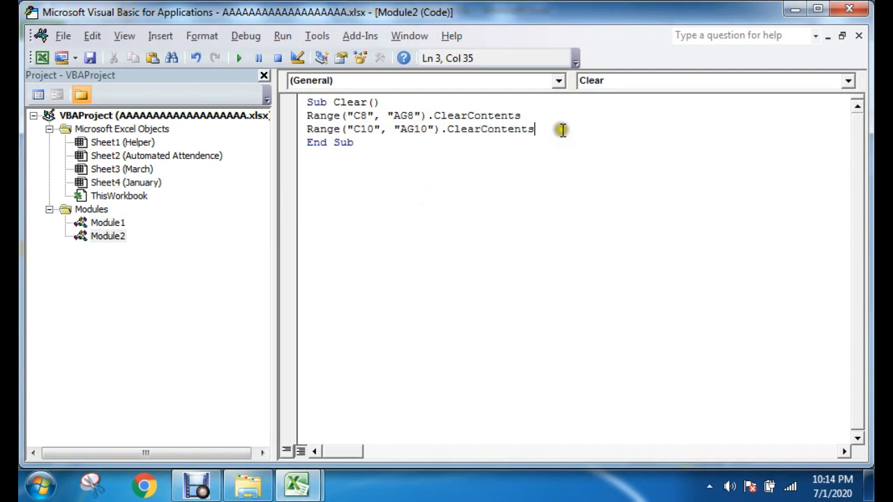
# Step: Save the workbook as a macro-free workbook and return from the VBA editor to the January sheet
pyautogui.click(90, 58)
pyautogui.click(389, 303)
pyautogui.click(839, 10)
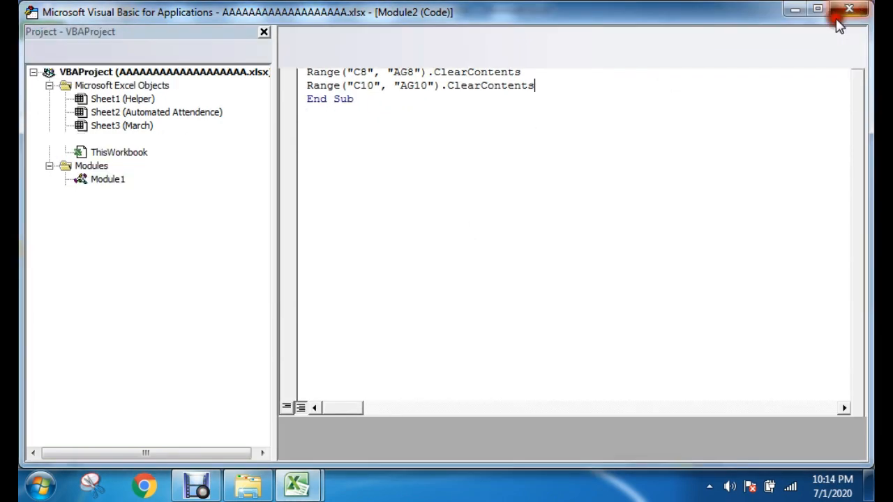
pyautogui.click(328, 363)
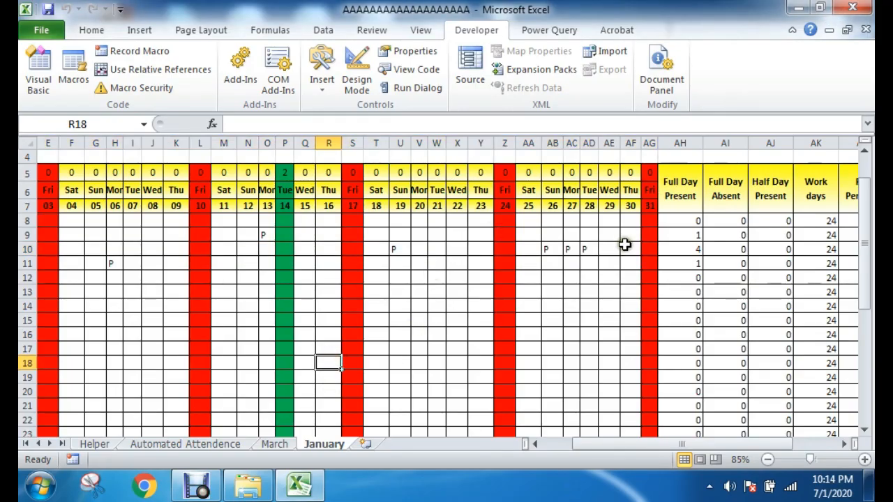
# Step: Select C10:AG10 on the January sheet, run the Clear Cell Value button's macro and check the attendance marks in row 10
pyautogui.moveTo(624, 245); pyautogui.dragTo(23, 249)
pyautogui.click(24, 249)
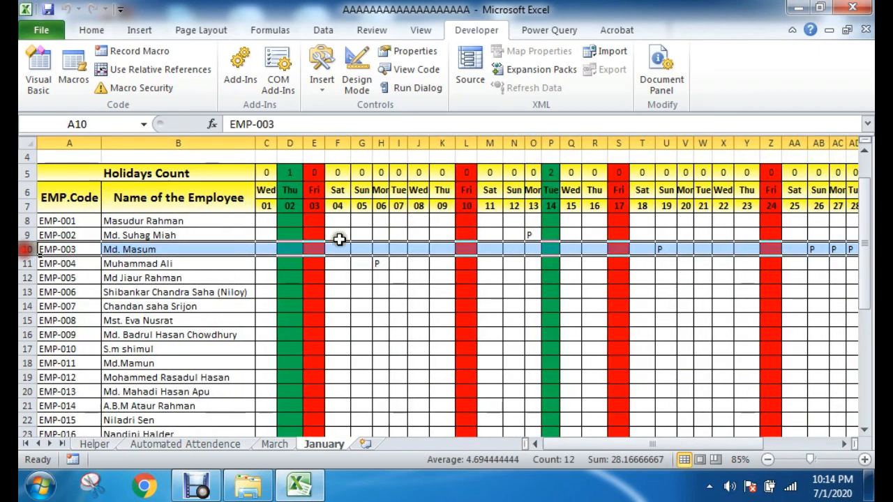
pyautogui.moveTo(259, 248); pyautogui.dragTo(699, 249)
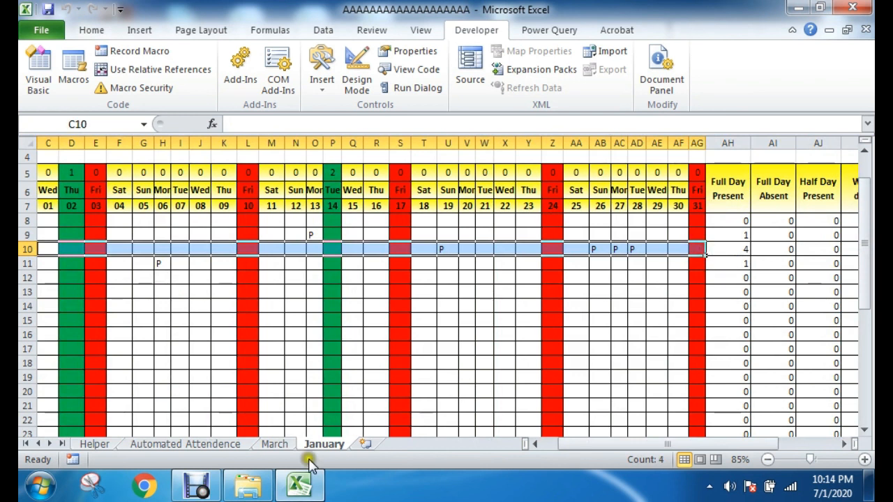
pyautogui.scroll(-5, 647, 394)
pyautogui.moveTo(652, 446); pyautogui.dragTo(638, 445)
pyautogui.scroll(-1, 209, 370)
pyautogui.click(106, 327)
pyautogui.scroll(6, 408, 339)
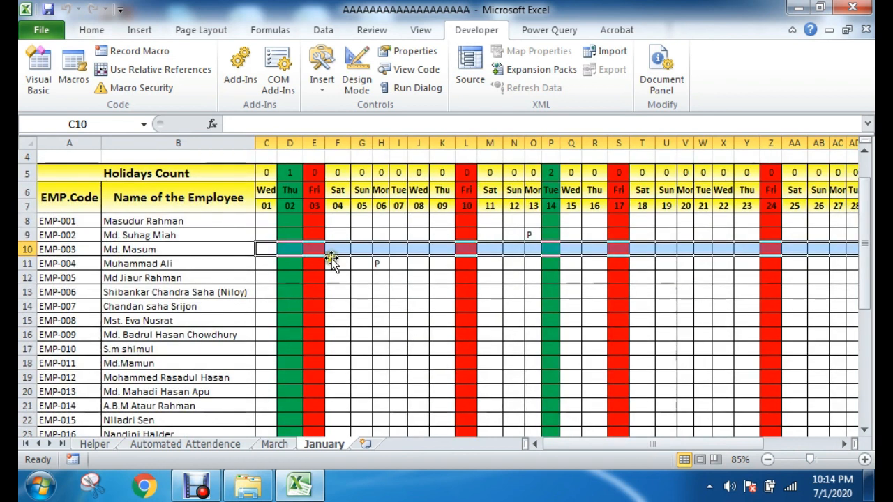
pyautogui.moveTo(597, 444); pyautogui.dragTo(636, 443)
# Step: Locate row 11 as the next row to clear and duplicate the C10:AG10 statement onto a new line in the Clear procedure
pyautogui.moveTo(124, 219); pyautogui.dragTo(29, 265)
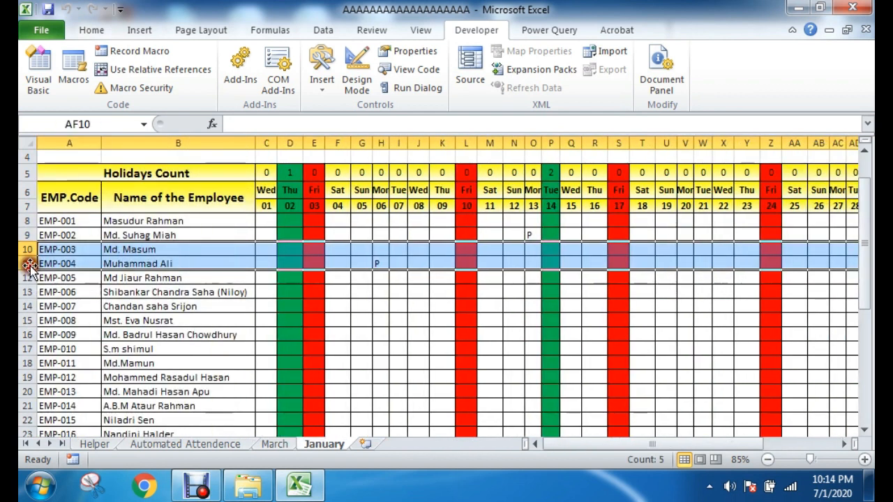
pyautogui.click(358, 250)
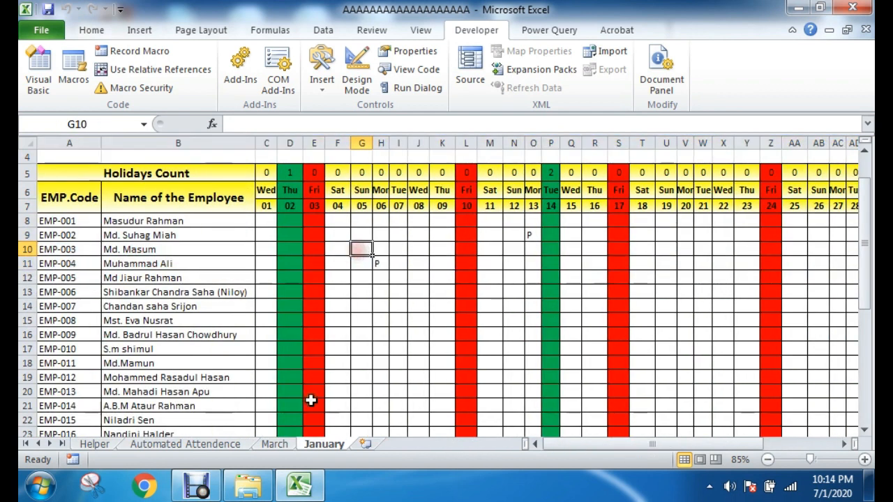
pyautogui.click(26, 263)
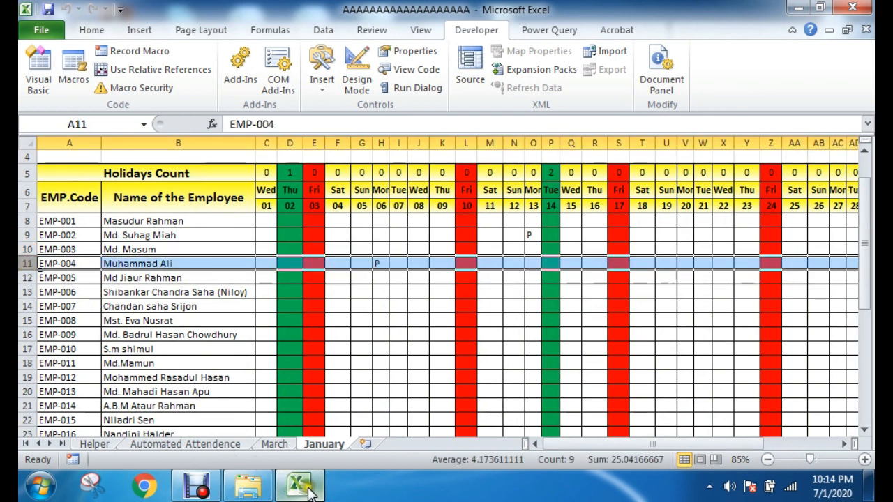
pyautogui.click(39, 70)
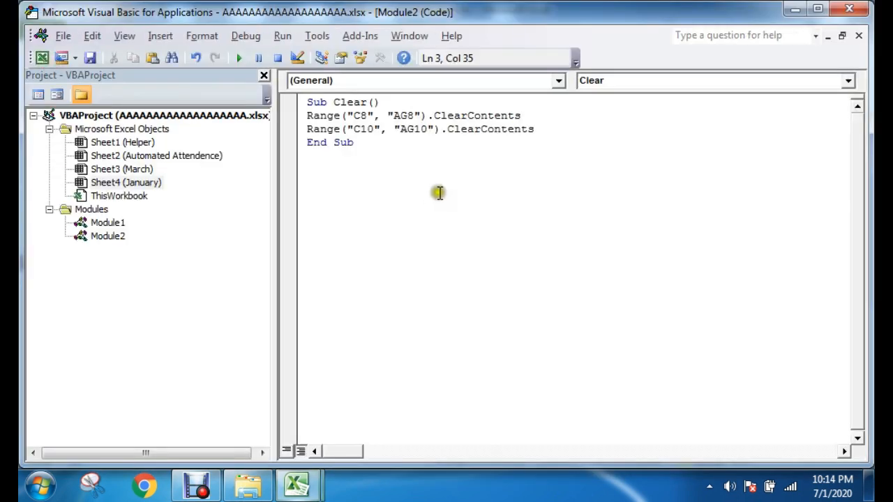
pyautogui.moveTo(534, 131); pyautogui.dragTo(273, 124)
pyautogui.hotkey('ctrl', 'c')
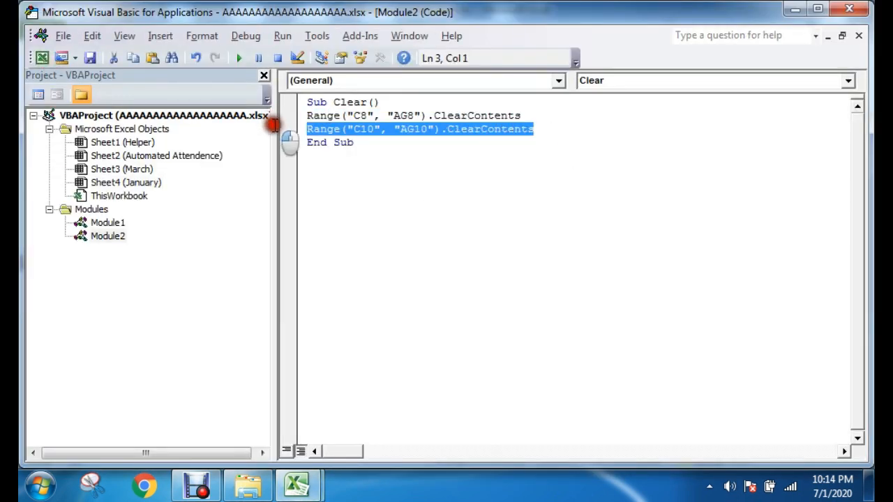
pyautogui.click(551, 129)
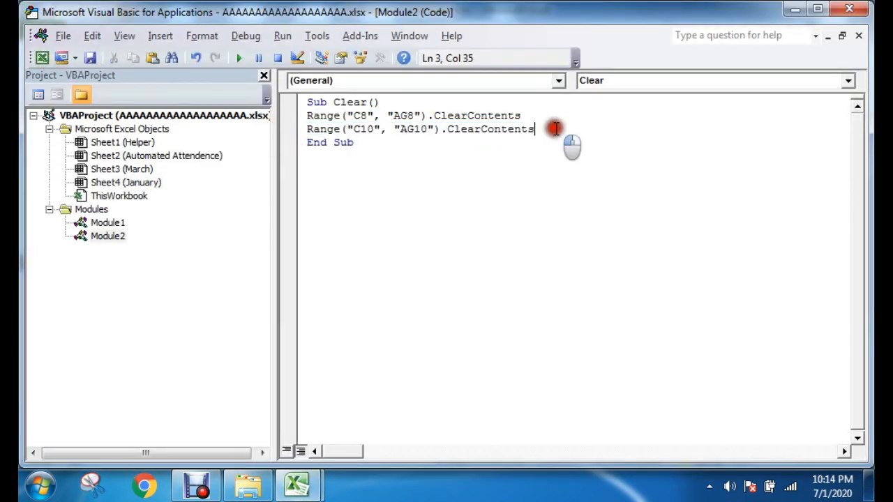
pyautogui.press('Return')
pyautogui.hotkey('ctrl', 'v')
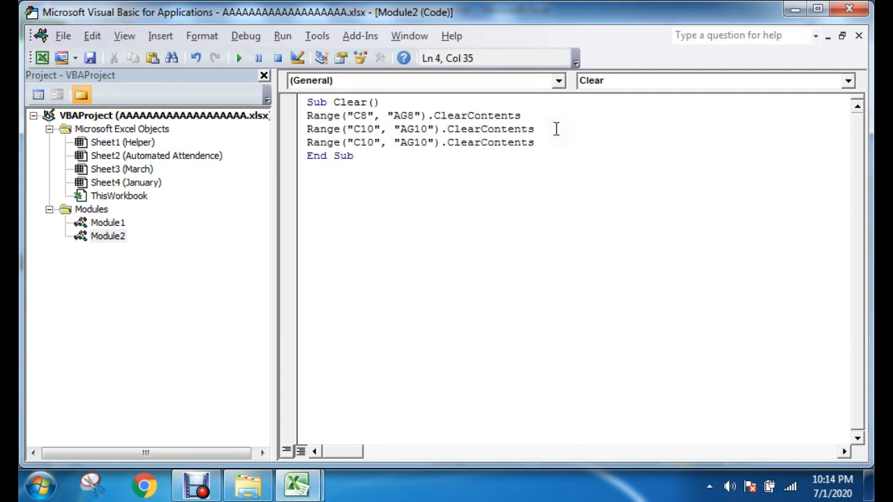
# Step: Change the third Range statement's cell references to "C11" and "AG11"
pyautogui.click(368, 143)
pyautogui.press('Delete')
pyautogui.write('1')
pyautogui.press('Delete')
pyautogui.write('1')
pyautogui.click(359, 142)
pyautogui.click(353, 142)
pyautogui.write('(')
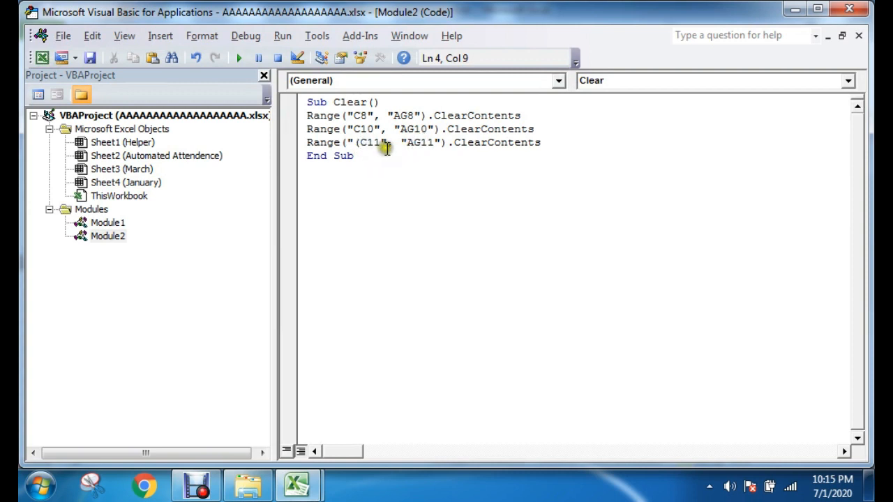
# Step: Save the edited Clear procedure, continuing as a macro-free workbook, and close the VBA editor
pyautogui.click(89, 57)
pyautogui.click(379, 308)
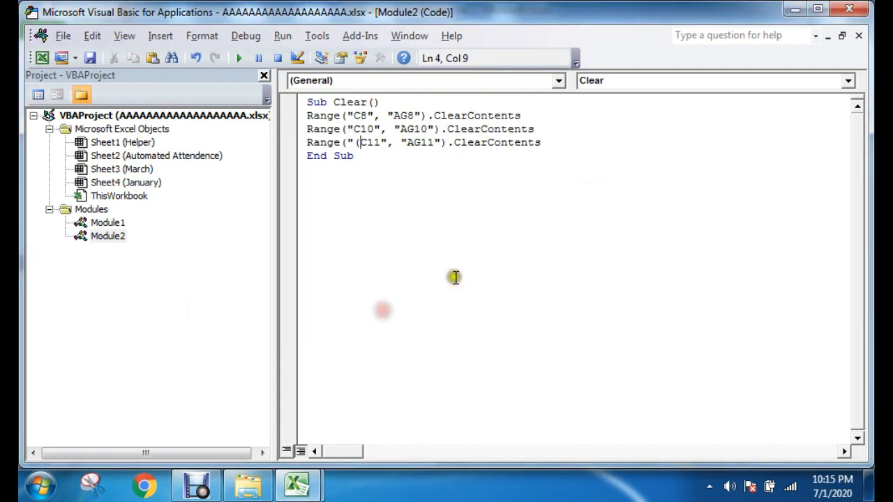
pyautogui.click(849, 9)
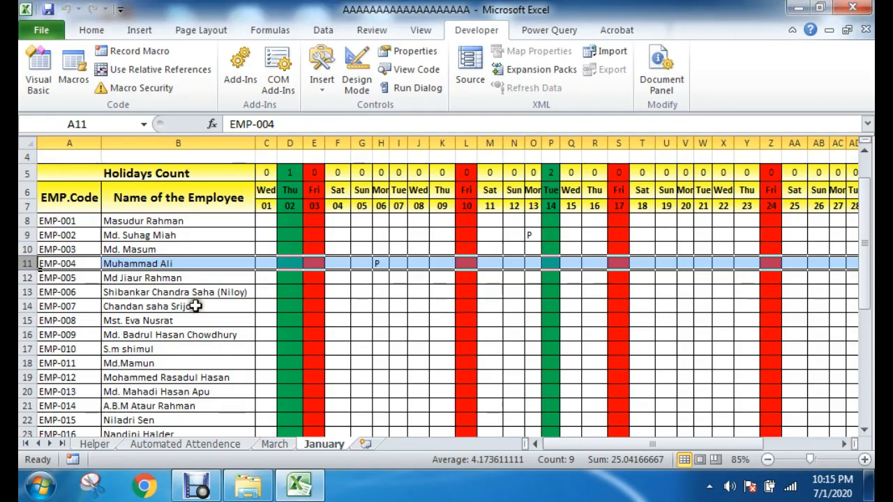
# Step: Run the Clear Cell Value button's macro on the January sheet and debug the run-time error
pyautogui.scroll(-5, 379, 377)
pyautogui.click(337, 384)
pyautogui.click(120, 363)
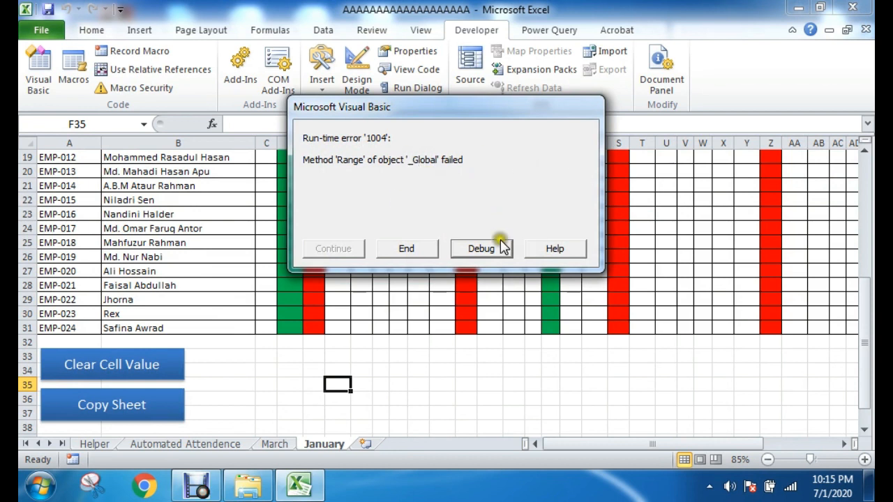
pyautogui.click(480, 249)
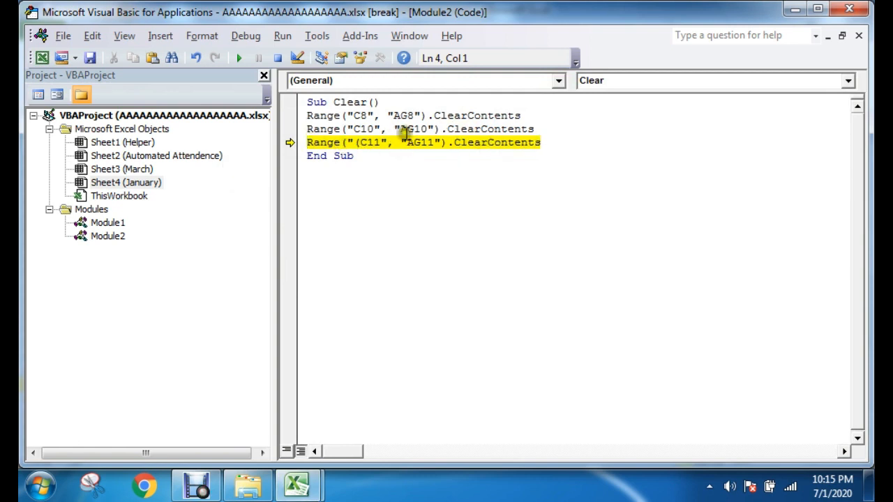
# Step: Remove the stray opening parenthesis before C11 in the Clear procedure's third Range statement
pyautogui.click(361, 142)
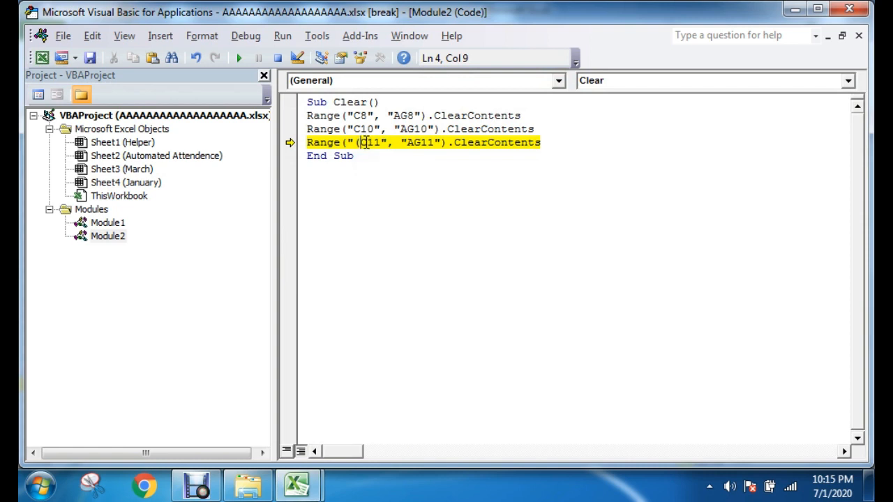
pyautogui.press('BackSpace')
pyautogui.click(421, 128)
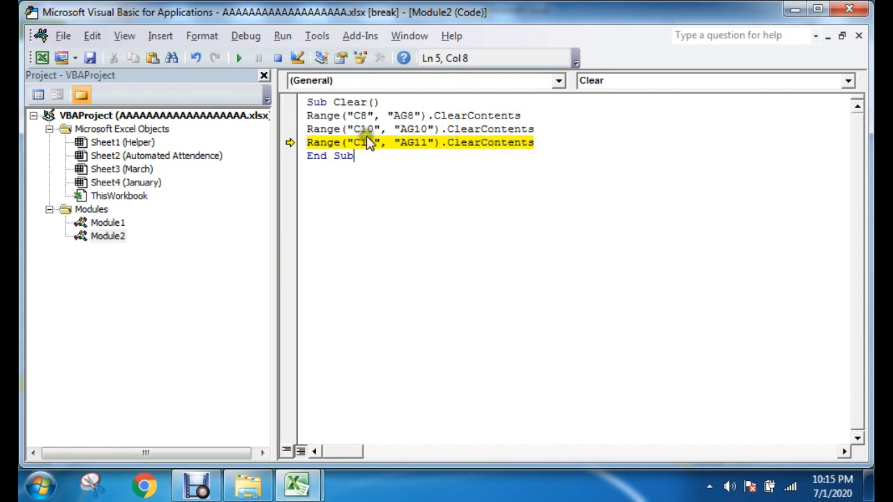
# Step: Save the corrected procedure, continuing as a macro-free workbook, and close the VBA editor, ending the debugging session
pyautogui.click(90, 58)
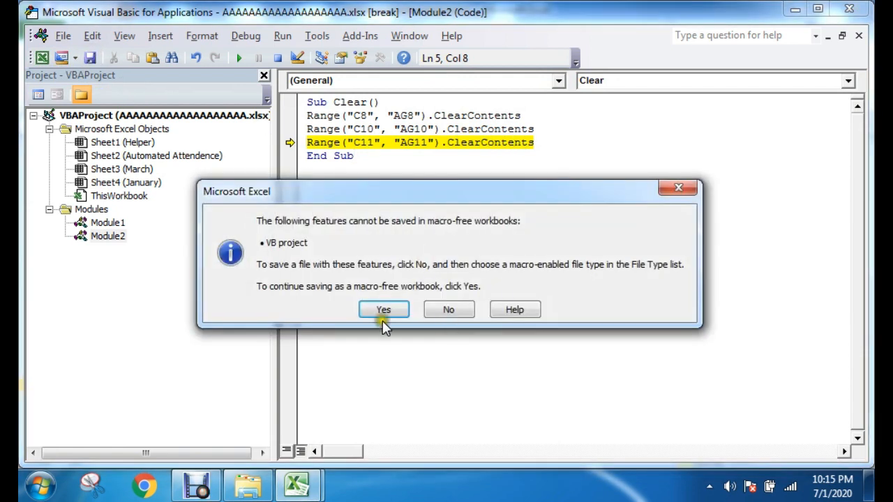
pyautogui.click(382, 311)
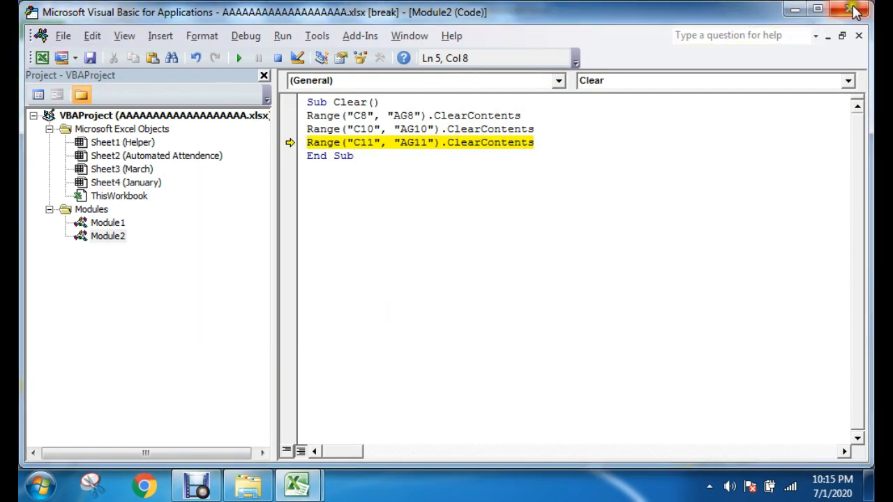
pyautogui.click(849, 9)
pyautogui.click(380, 296)
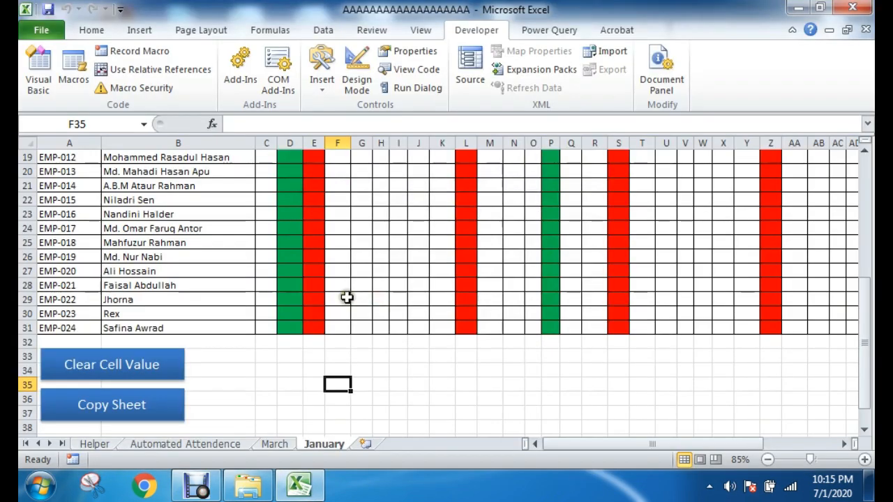
# Step: Run the Clear Cell Value button's macro on the January sheet and check the employee attendance rows
pyautogui.click(114, 372)
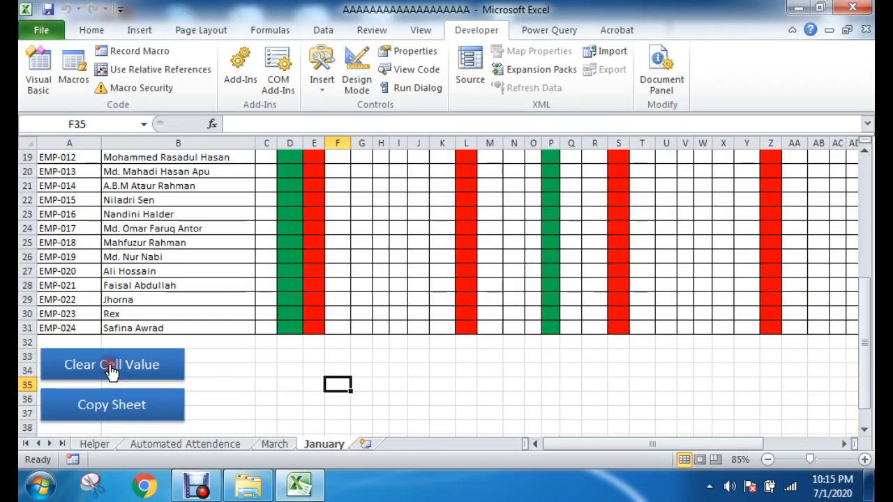
pyautogui.scroll(5, 394, 341)
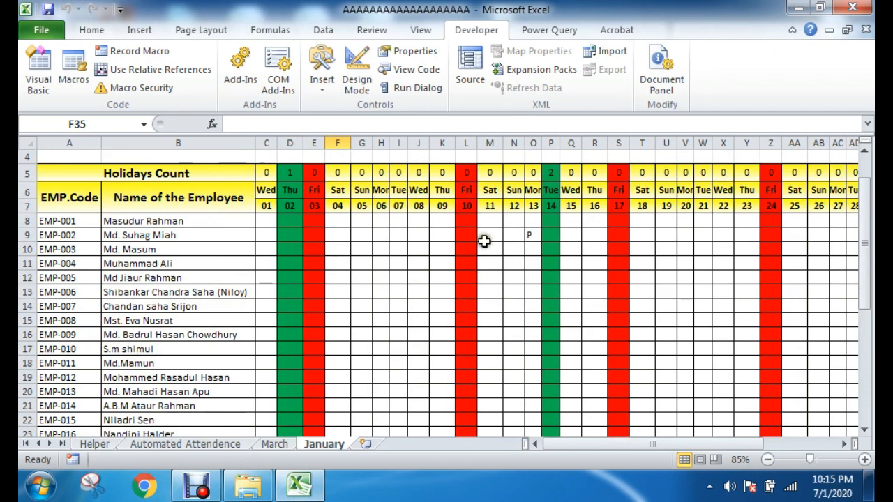
pyautogui.moveTo(44, 222); pyautogui.dragTo(61, 420)
pyautogui.click(418, 363)
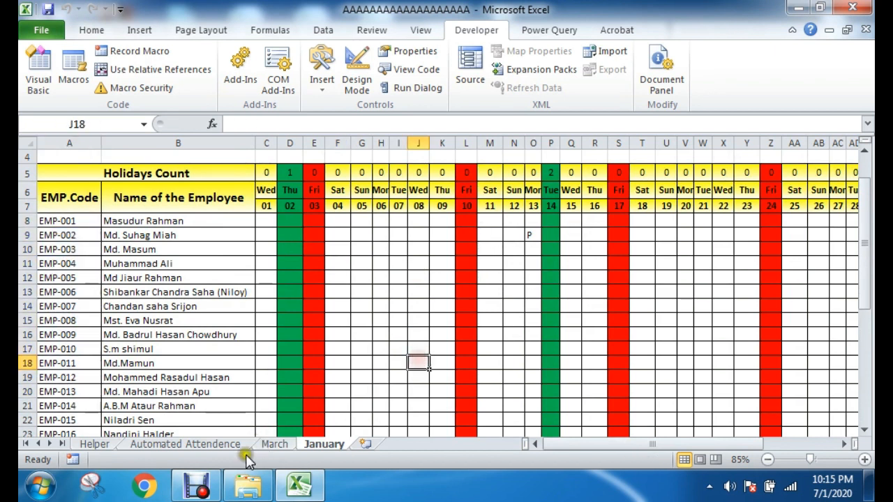
pyautogui.scroll(-2, 79, 245)
pyautogui.scroll(2, 79, 244)
pyautogui.moveTo(60, 223); pyautogui.dragTo(418, 383)
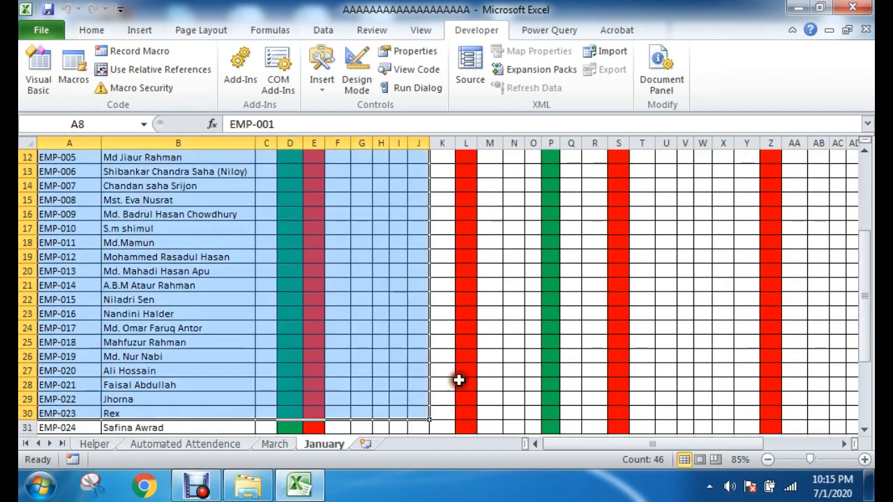
pyautogui.scroll(4, 310, 416)
# Step: Review the Range statements of the Clear procedure in the VBA editor, save the project, and close the editor
pyautogui.click(38, 68)
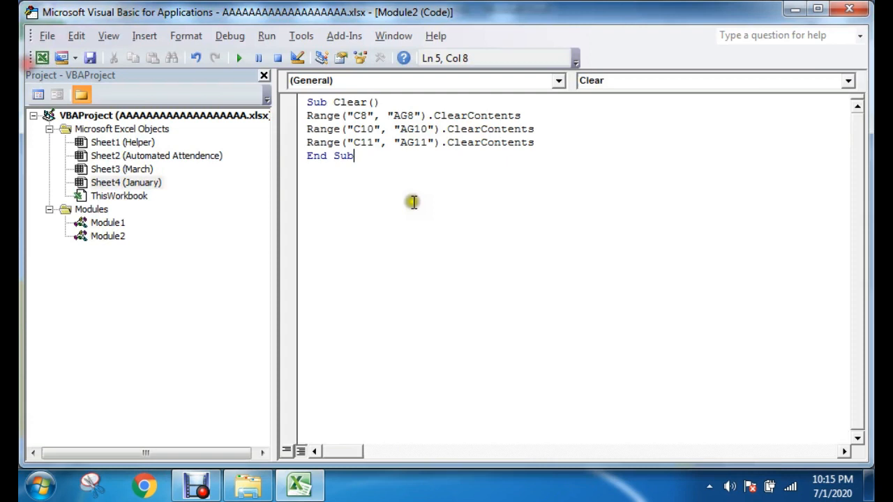
pyautogui.click(560, 142)
pyautogui.moveTo(560, 141); pyautogui.dragTo(262, 145)
pyautogui.click(360, 129)
pyautogui.click(553, 144)
pyautogui.moveTo(337, 150); pyautogui.dragTo(542, 146)
pyautogui.click(607, 153)
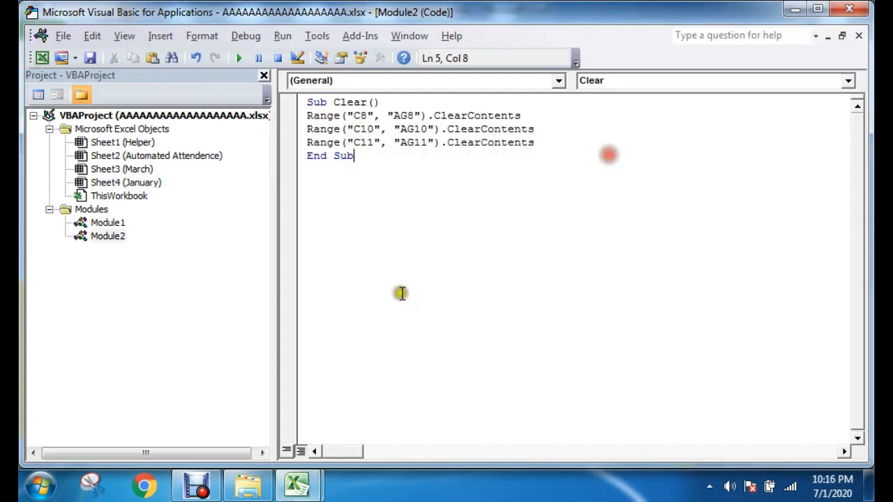
pyautogui.click(465, 198)
pyautogui.click(91, 58)
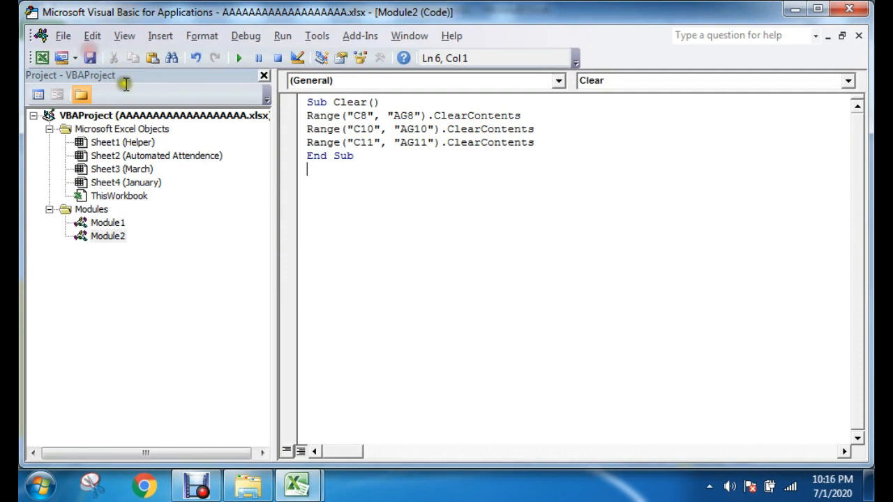
pyautogui.click(863, 8)
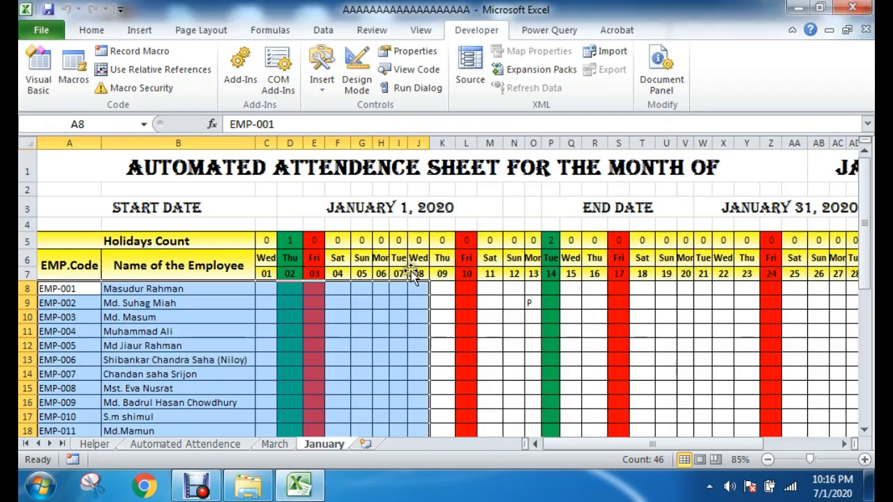
pyautogui.click(253, 202)
pyautogui.click(472, 202)
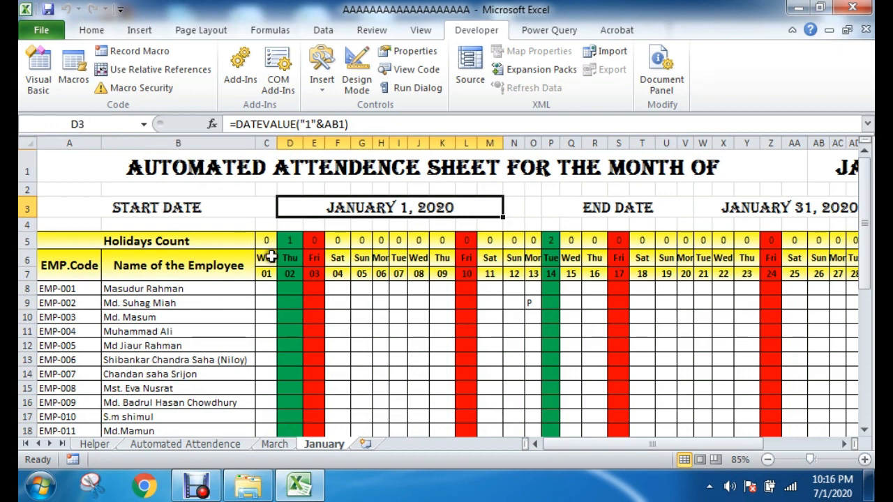
pyautogui.scroll(-8, 279, 279)
pyautogui.click(315, 312)
pyautogui.scroll(6, 475, 307)
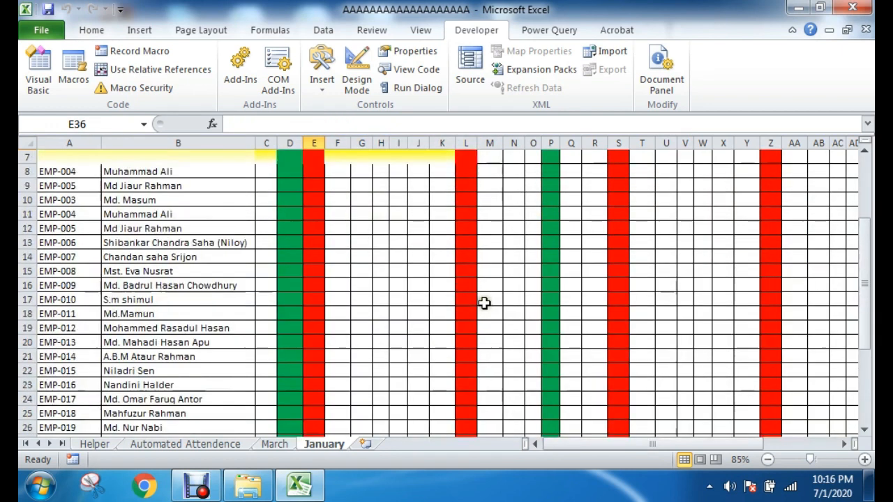
pyautogui.scroll(2, 484, 303)
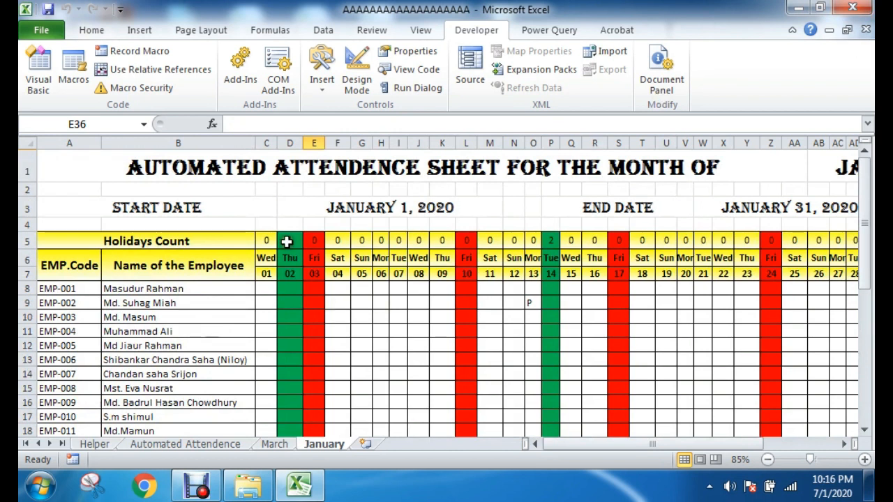
# Step: Save a copy of the workbook to the Desktop as an Excel Macro-Enabled Workbook, keeping its file name
pyautogui.click(41, 30)
pyautogui.click(82, 83)
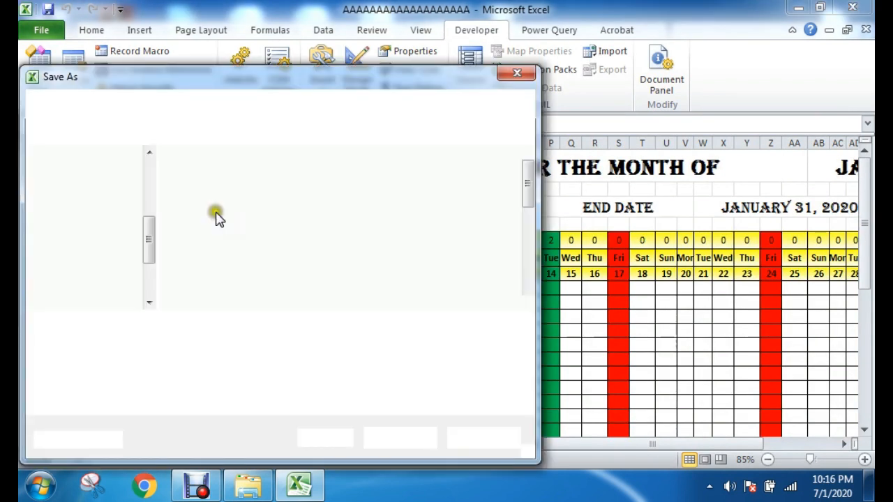
pyautogui.moveTo(143, 219); pyautogui.dragTo(143, 189)
pyautogui.click(86, 216)
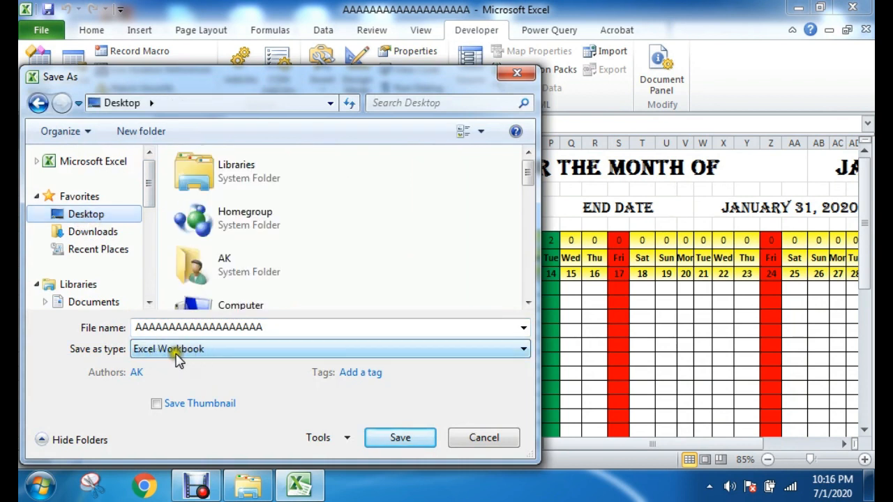
pyautogui.click(177, 354)
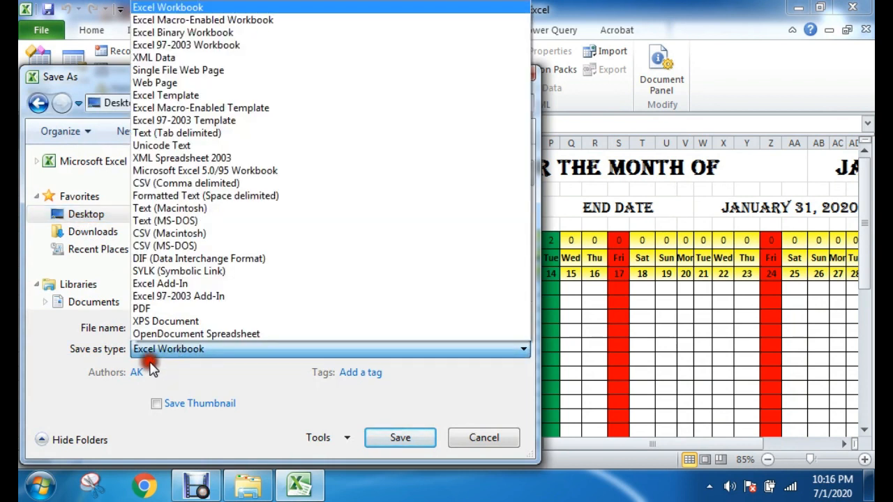
pyautogui.click(222, 21)
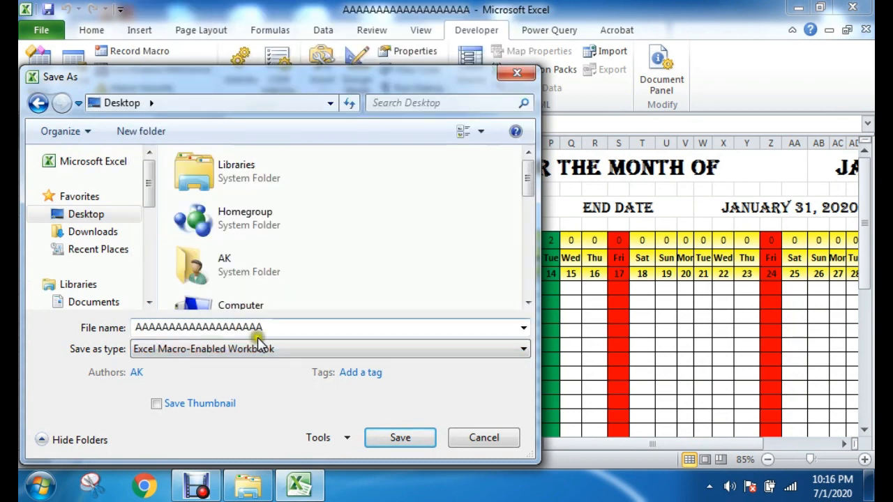
pyautogui.click(410, 443)
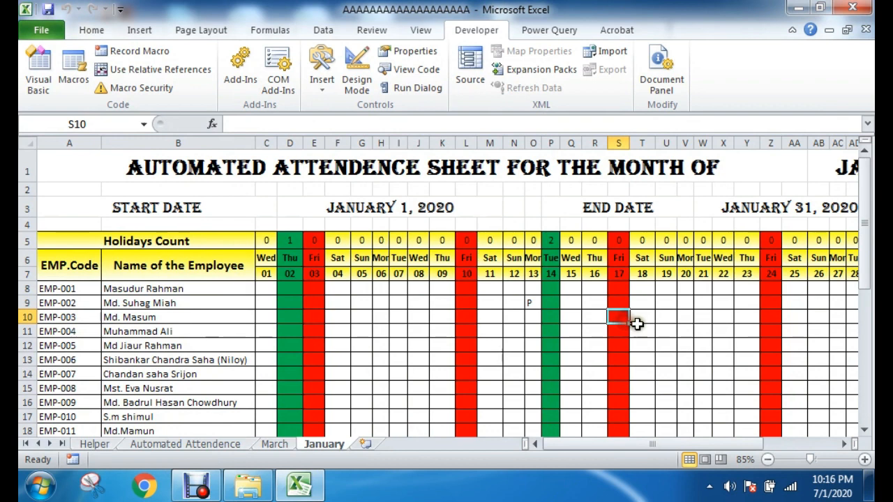
# Step: Close the workbook and the Class 11, 12 folder window to return to the desktop
pyautogui.click(852, 7)
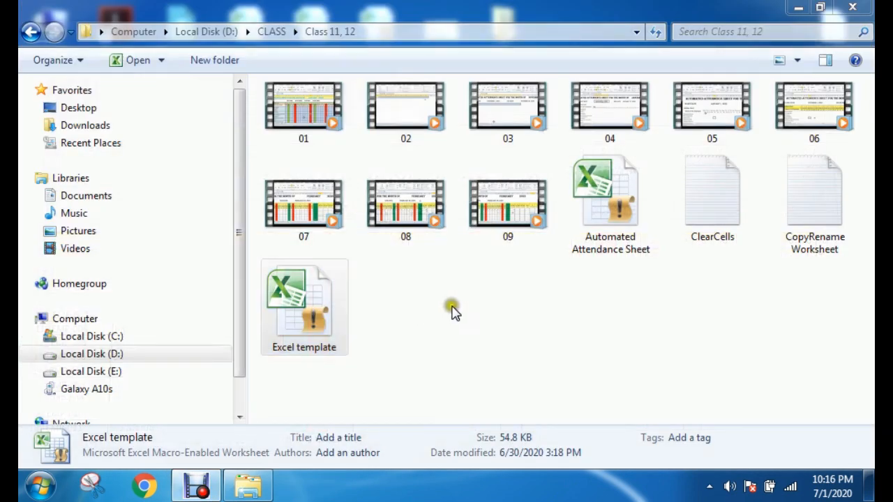
pyautogui.click(852, 7)
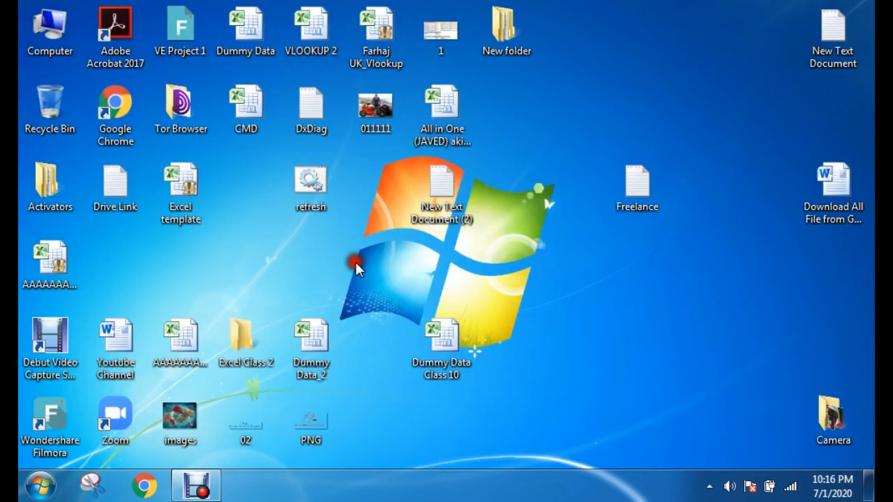
pyautogui.moveTo(356, 262); pyautogui.dragTo(241, 294)
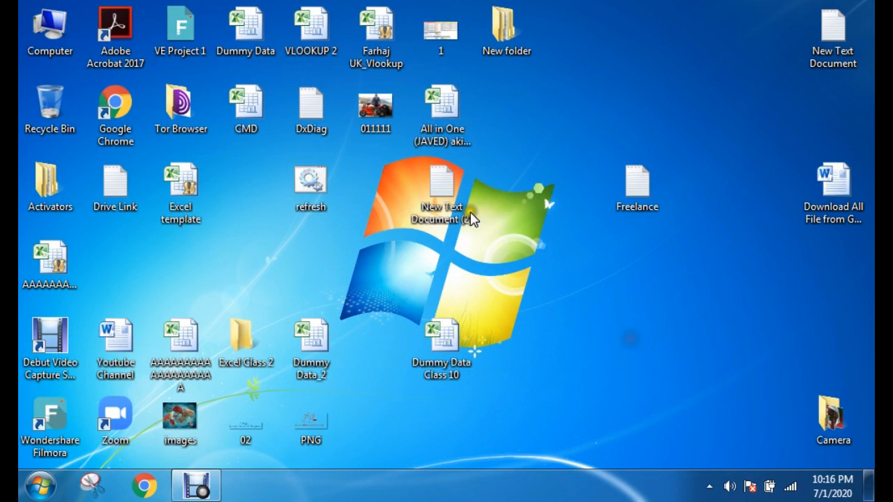
# Step: Reopen the saved macro-enabled workbook from the desktop and enable its macro content
pyautogui.rightClick(251, 183)
pyautogui.click(285, 230)
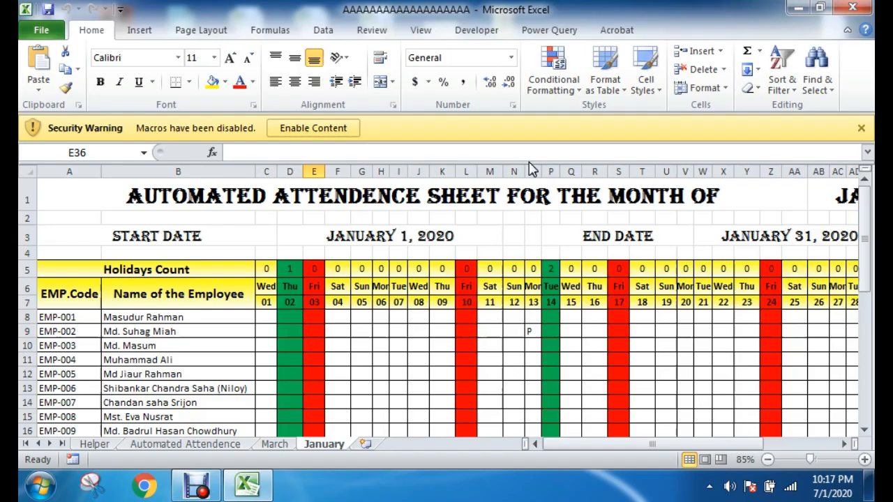
pyautogui.click(307, 129)
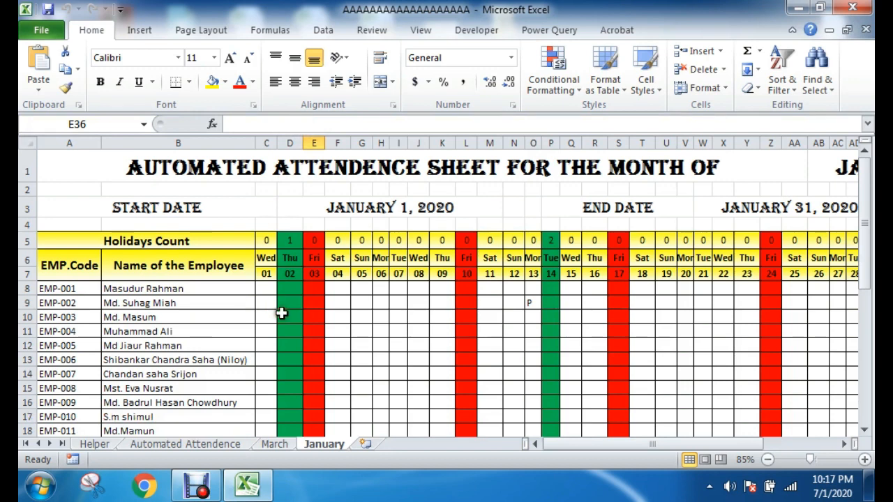
# Step: Enter the attendance mark P for day 01 in cells C8 and C10 of the January sheet
pyautogui.scroll(-5, 284, 313)
pyautogui.scroll(4, 299, 297)
pyautogui.click(267, 220)
pyautogui.press('Return')
pyautogui.press('Return')
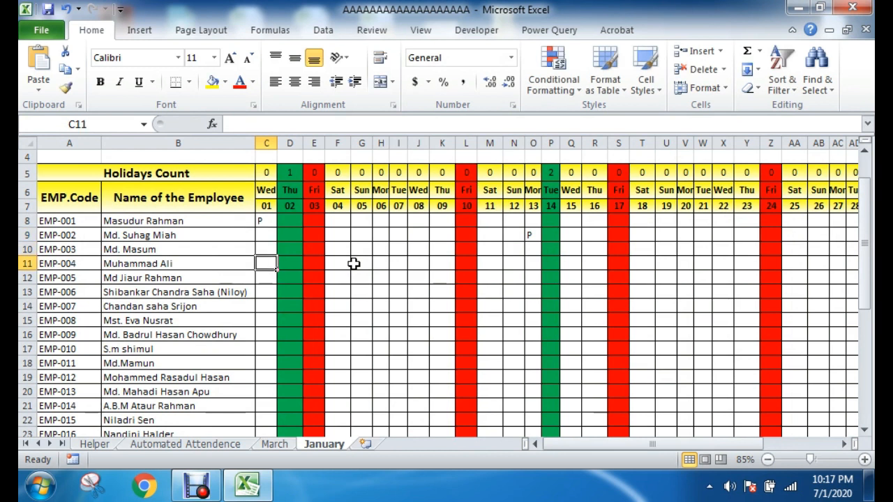
pyautogui.write('P')
pyautogui.press('Return')
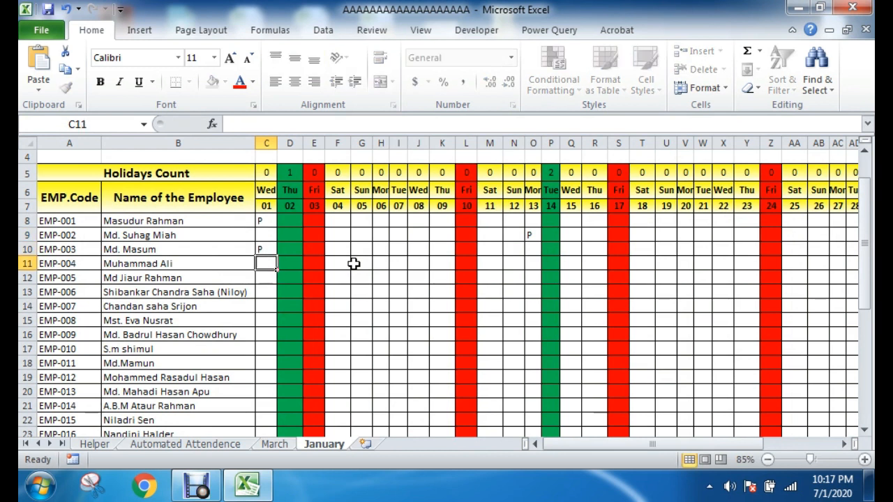
pyautogui.click(354, 264)
# Step: Run the Clear Cell Value button's macro and check the attendance cells in rows 8 to 10
pyautogui.scroll(-2, 342, 368)
pyautogui.scroll(-3, 341, 368)
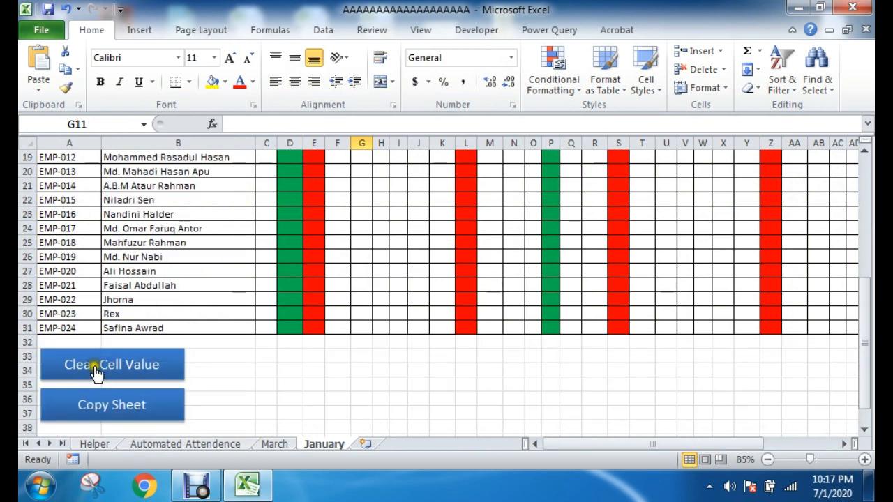
pyautogui.scroll(5, 336, 361)
pyautogui.moveTo(265, 221); pyautogui.dragTo(641, 253)
pyautogui.scroll(1, 731, 290)
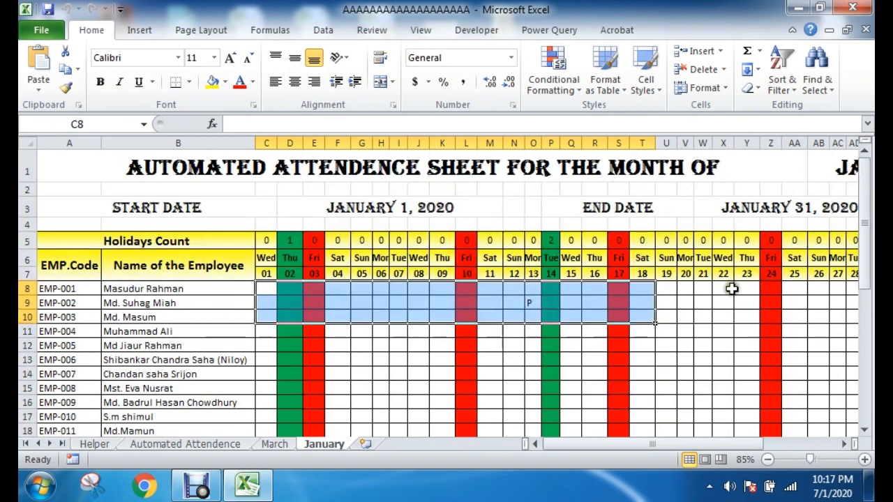
# Step: Set the month in the January sheet's title to June
pyautogui.moveTo(678, 446); pyautogui.dragTo(722, 450)
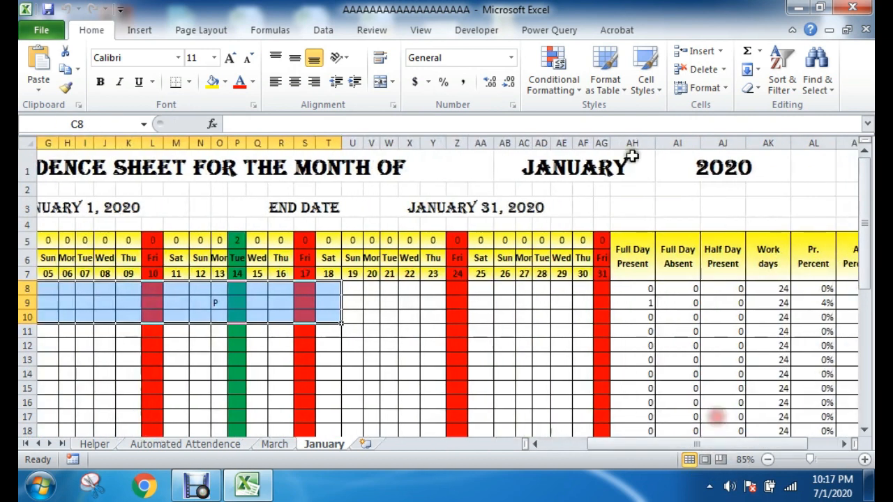
pyautogui.click(635, 163)
pyautogui.click(661, 174)
pyautogui.click(537, 233)
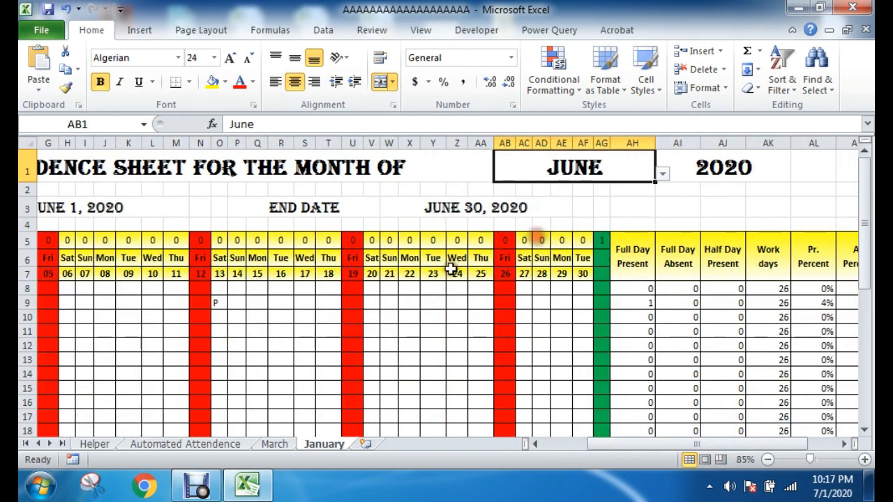
# Step: Run the Copy Sheet button's macro, using the existing definition of the name 'months' for the duplicated sheet
pyautogui.moveTo(650, 447); pyautogui.dragTo(606, 446)
pyautogui.scroll(-7, 149, 399)
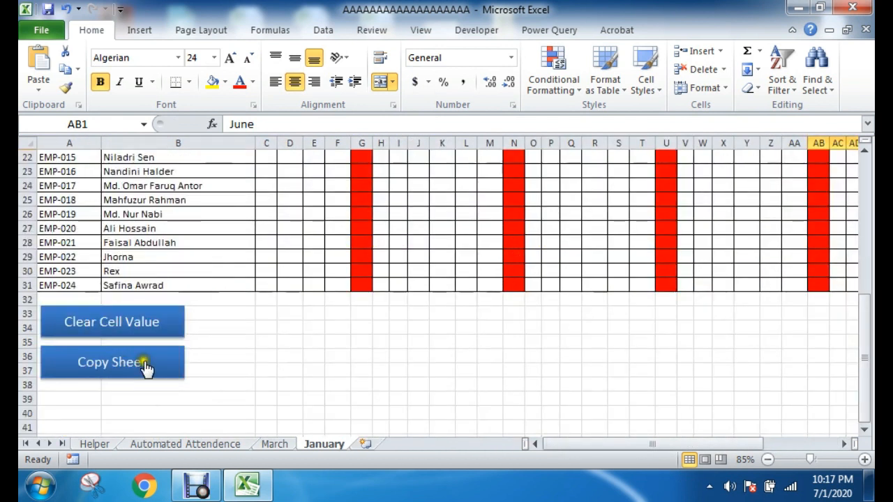
pyautogui.click(104, 375)
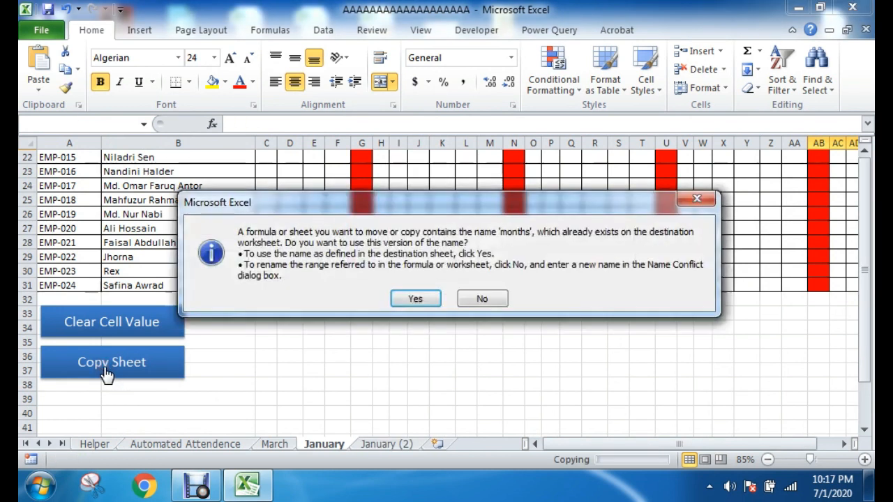
pyautogui.click(413, 298)
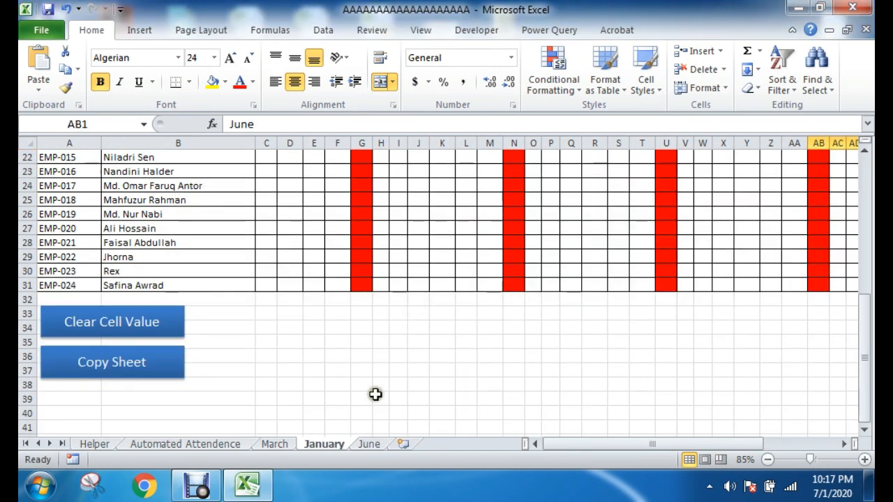
# Step: Check the duplicated June sheet and set the month in its title to April
pyautogui.click(370, 444)
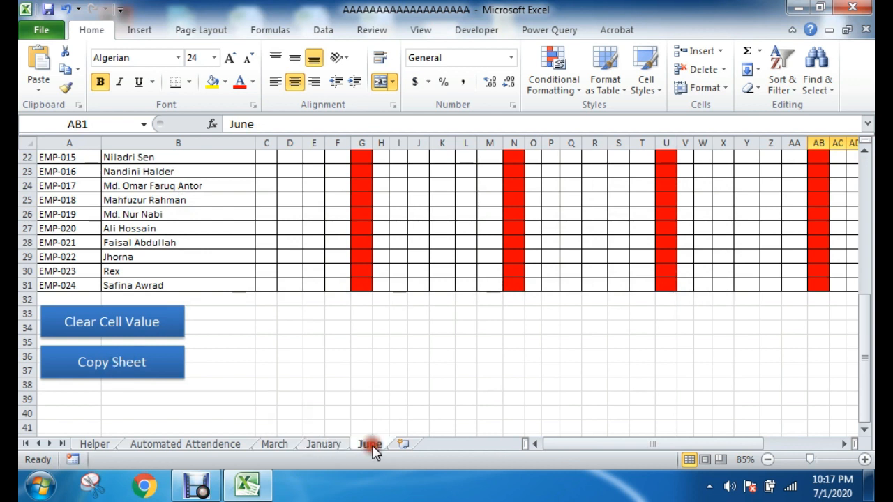
pyautogui.scroll(7, 344, 325)
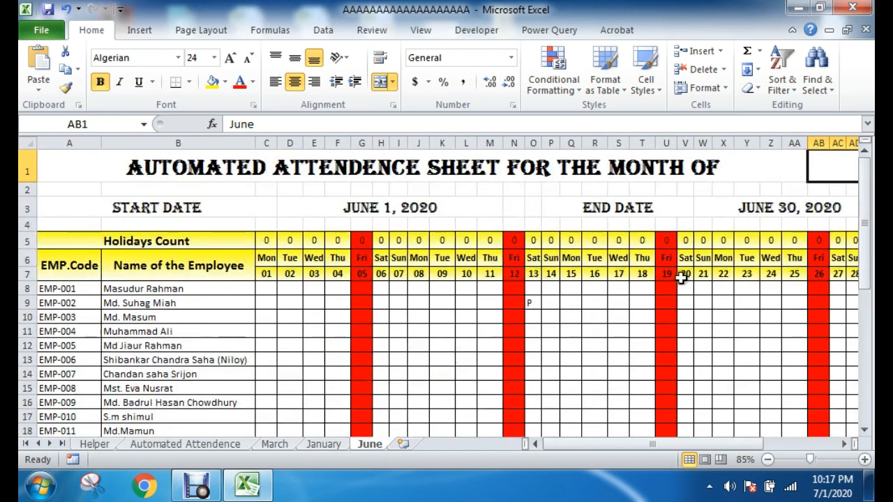
pyautogui.scroll(-4, 536, 330)
pyautogui.scroll(-3, 537, 330)
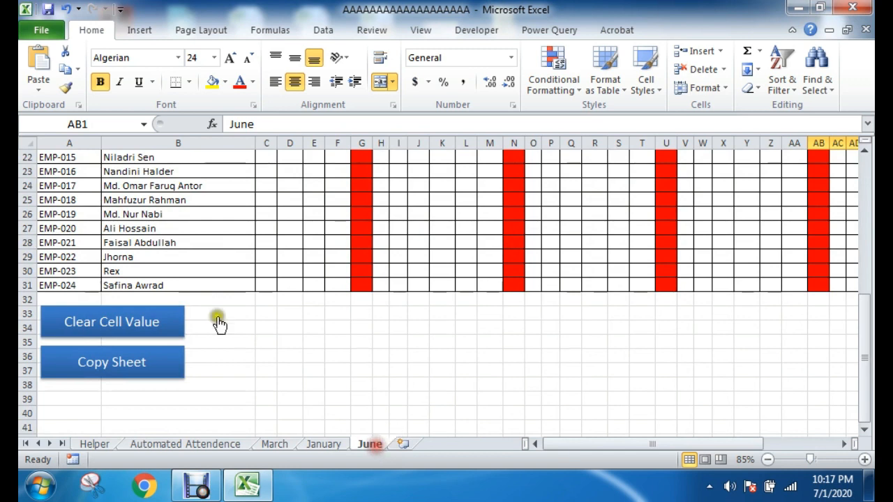
pyautogui.scroll(7, 318, 323)
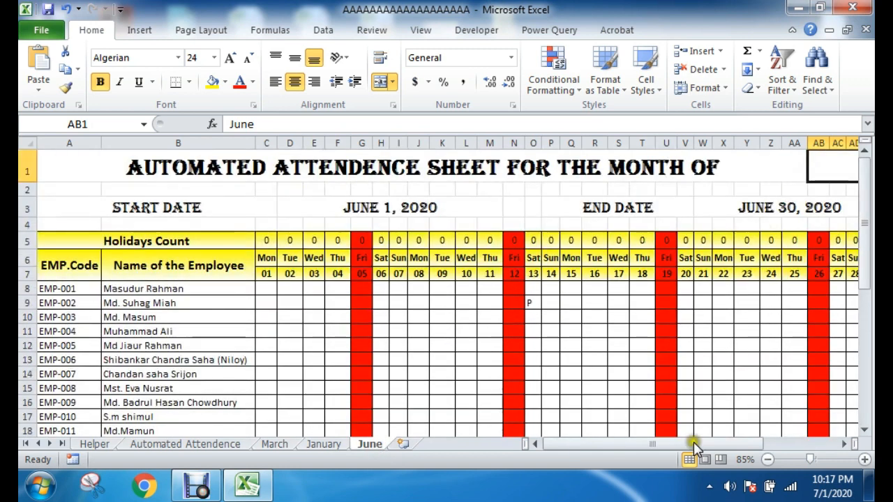
pyautogui.moveTo(653, 445); pyautogui.dragTo(700, 404)
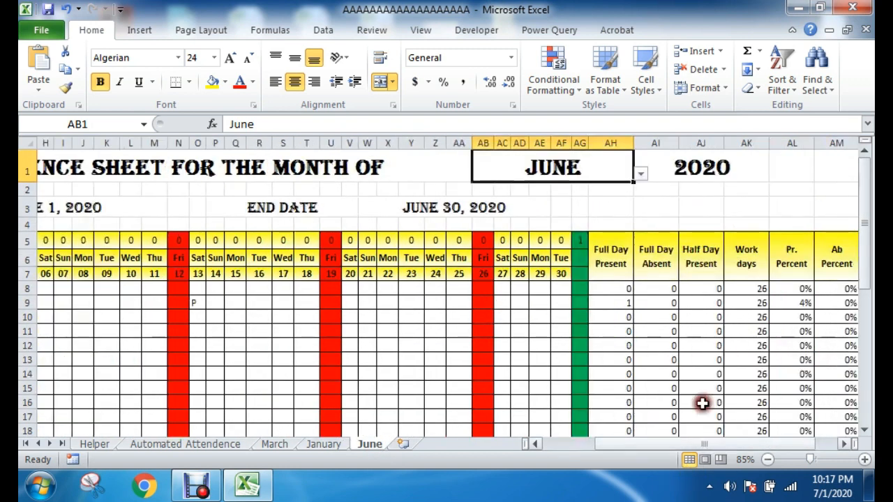
pyautogui.click(639, 172)
pyautogui.click(641, 193)
pyautogui.click(523, 215)
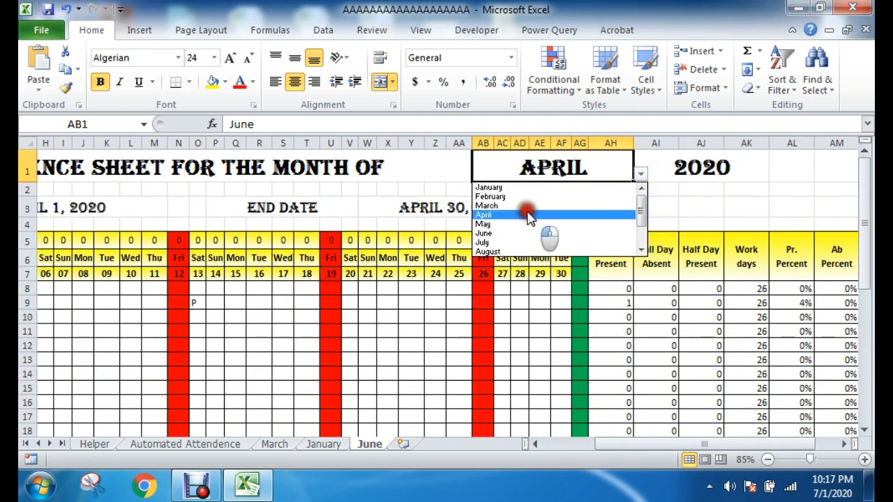
# Step: Run the Copy Sheet button's macro on the June sheet to duplicate it as the April sheet, keeping the existing name definition
pyautogui.moveTo(644, 444); pyautogui.dragTo(546, 446)
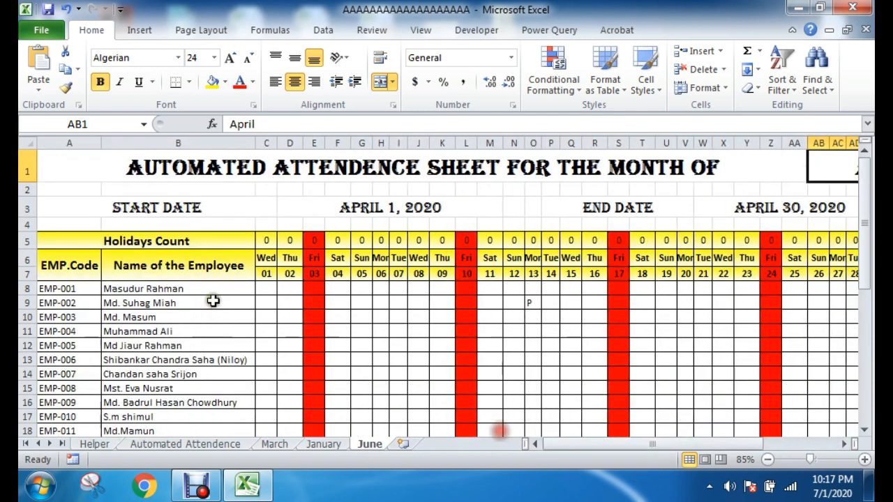
pyautogui.scroll(-7, 216, 307)
pyautogui.click(143, 362)
pyautogui.click(412, 298)
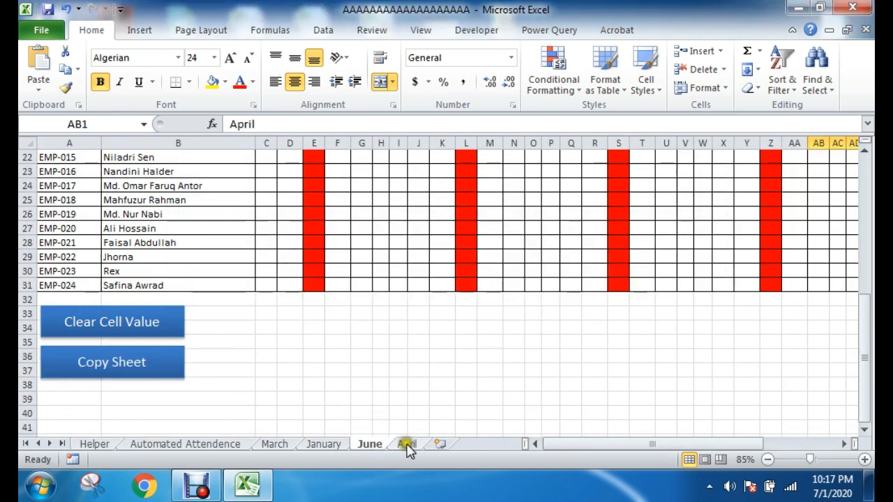
# Step: Examine the April sheet's title, dates, weekday headings and employee rows down to the area below the table
pyautogui.click(407, 444)
pyautogui.click(253, 388)
pyautogui.click(375, 371)
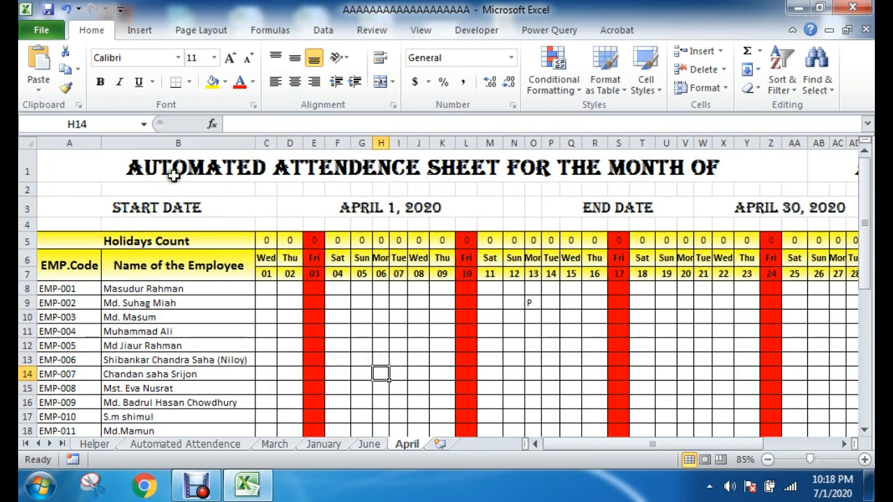
pyautogui.moveTo(55, 159); pyautogui.dragTo(377, 352)
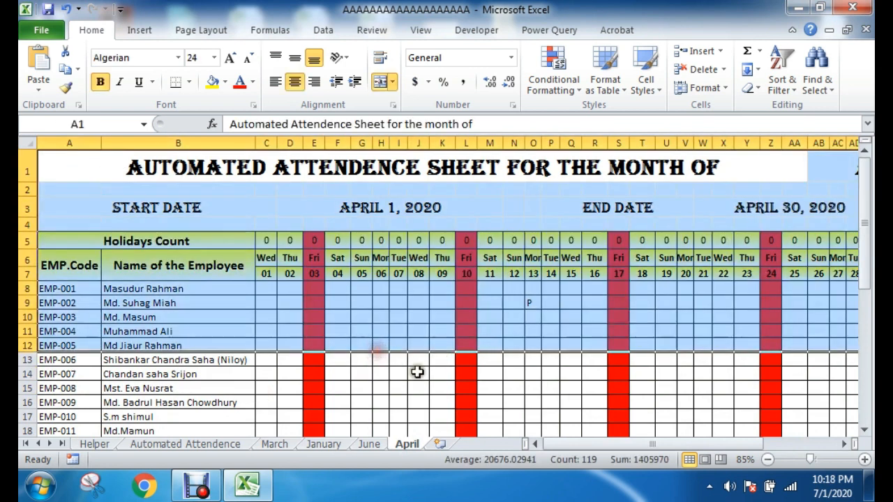
pyautogui.click(377, 357)
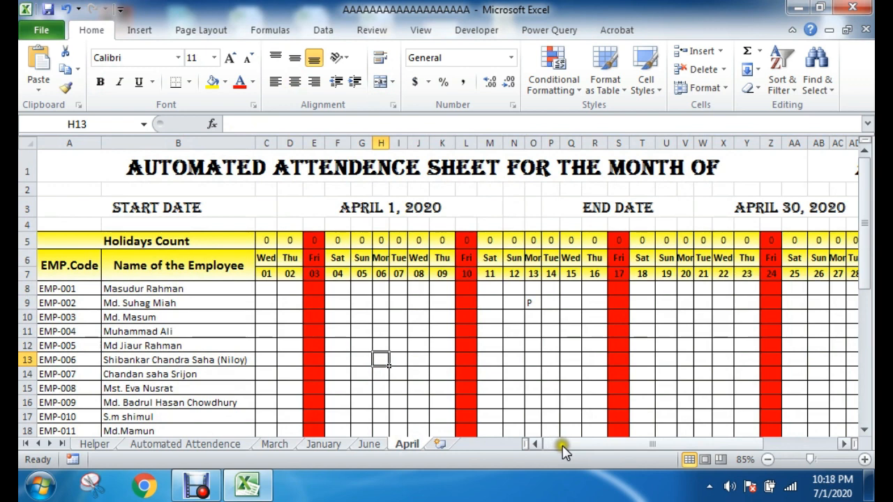
pyautogui.moveTo(589, 446); pyautogui.dragTo(545, 441)
pyautogui.scroll(-7, 315, 374)
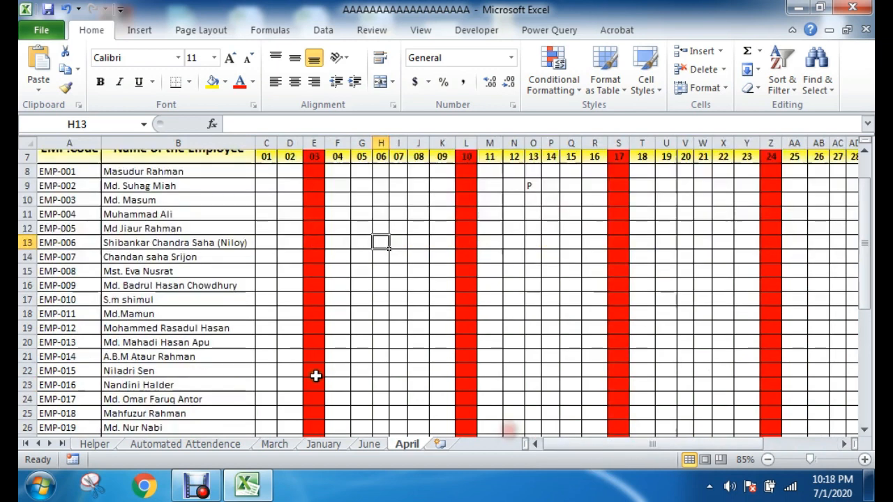
pyautogui.click(293, 356)
pyautogui.scroll(7, 461, 349)
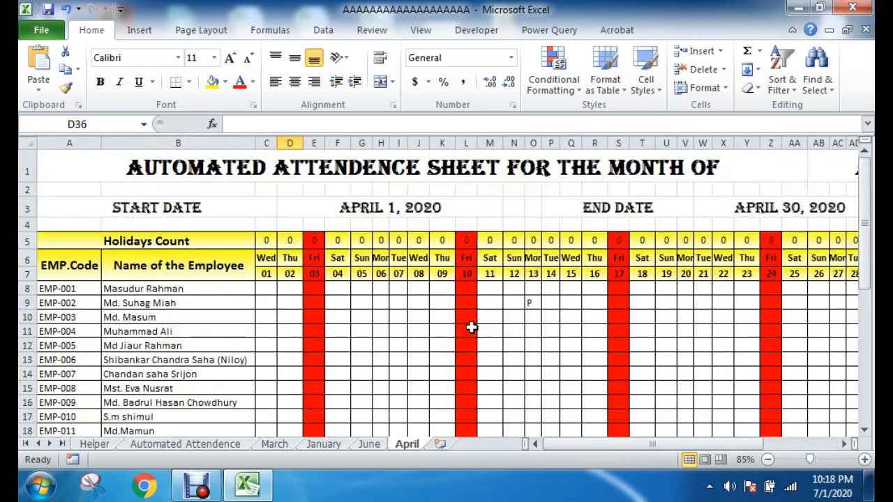
# Step: Examine the April sheet's summary columns AH to AM and select the blank cells AN5:AQ17 beside them
pyautogui.moveTo(575, 447); pyautogui.dragTo(674, 443)
pyautogui.moveTo(826, 242); pyautogui.dragTo(847, 445)
pyautogui.click(733, 213)
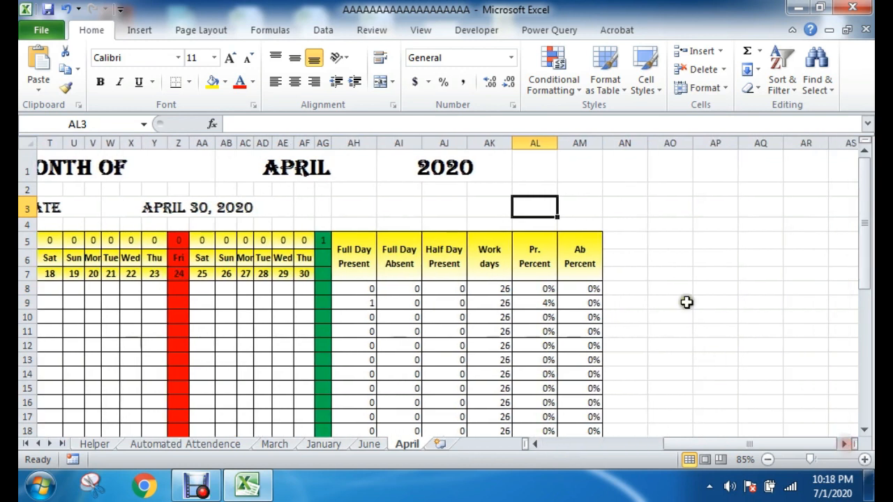
pyautogui.moveTo(646, 244); pyautogui.dragTo(663, 409)
pyautogui.click(745, 331)
pyautogui.moveTo(631, 240); pyautogui.dragTo(740, 413)
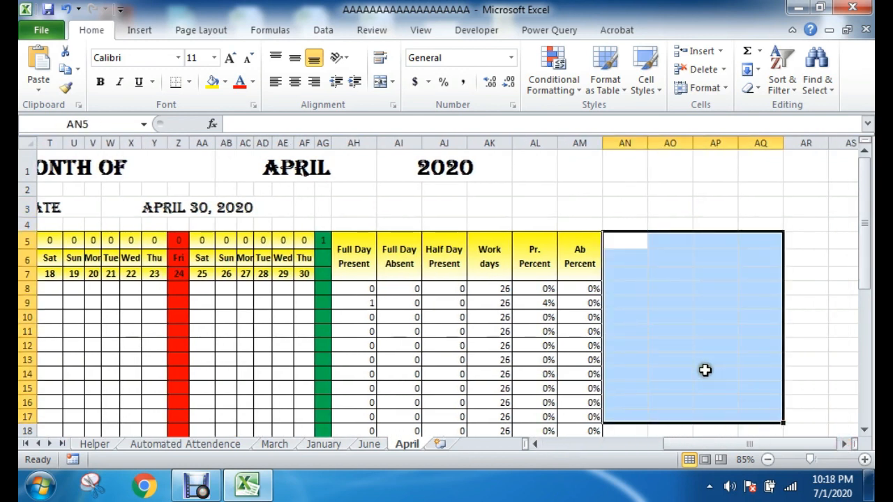
# Step: Survey the empty area beyond the summary table by selecting AN5:AY13 and AN5:AU13, and return to the April sheet's first columns
pyautogui.moveTo(744, 446); pyautogui.dragTo(781, 436)
pyautogui.click(691, 288)
pyautogui.moveTo(641, 240); pyautogui.dragTo(860, 339)
pyautogui.click(656, 378)
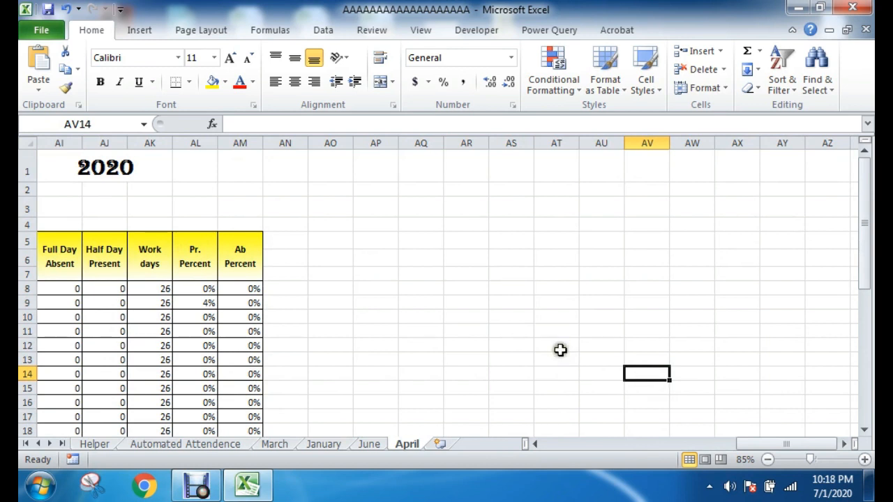
pyautogui.click(466, 288)
pyautogui.moveTo(289, 241); pyautogui.dragTo(764, 364)
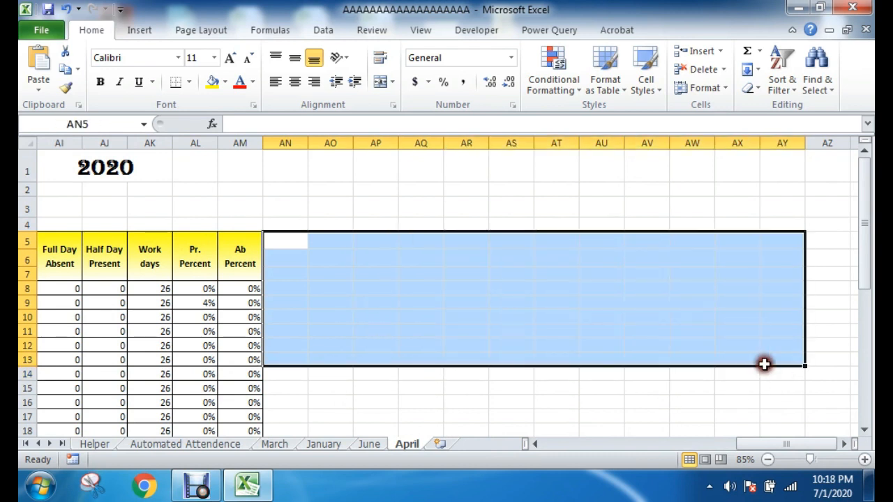
pyautogui.moveTo(803, 448)
pyautogui.mouseDown()
pyautogui.moveTo(643, 446)
pyautogui.moveTo(789, 446)
pyautogui.mouseUp()
pyautogui.click(452, 331)
pyautogui.moveTo(411, 241); pyautogui.dragTo(735, 364)
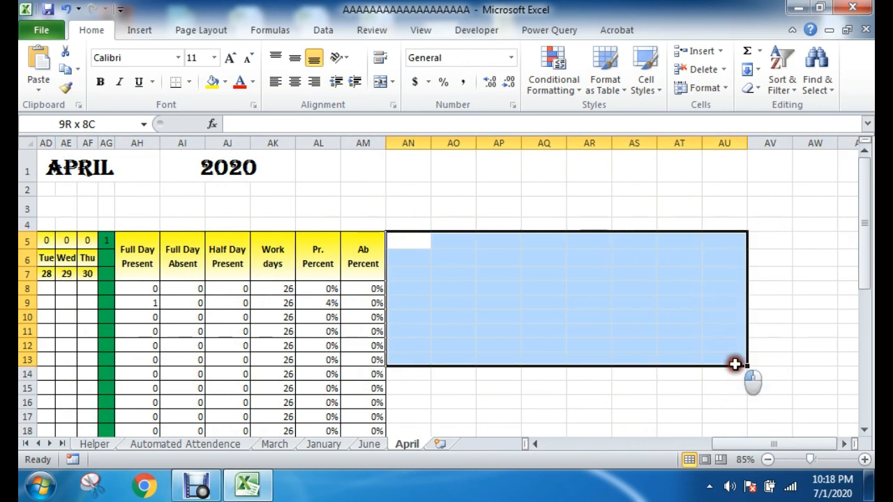
pyautogui.click(593, 360)
pyautogui.moveTo(747, 443); pyautogui.dragTo(545, 445)
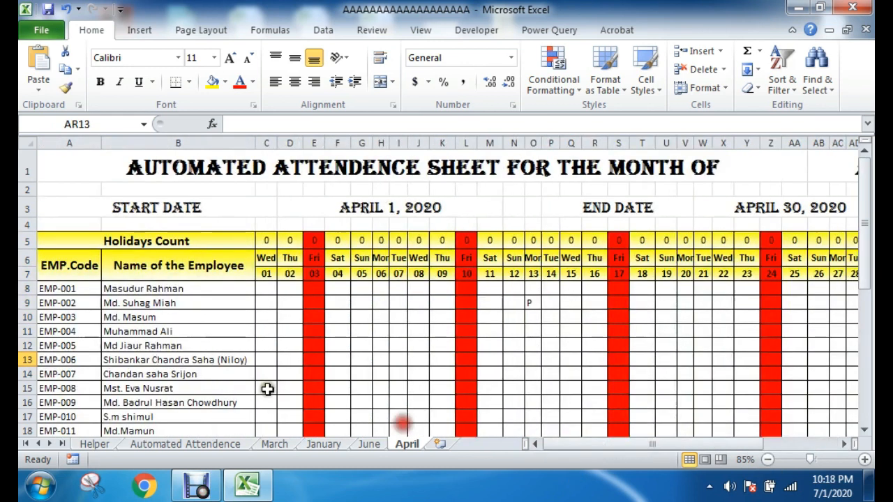